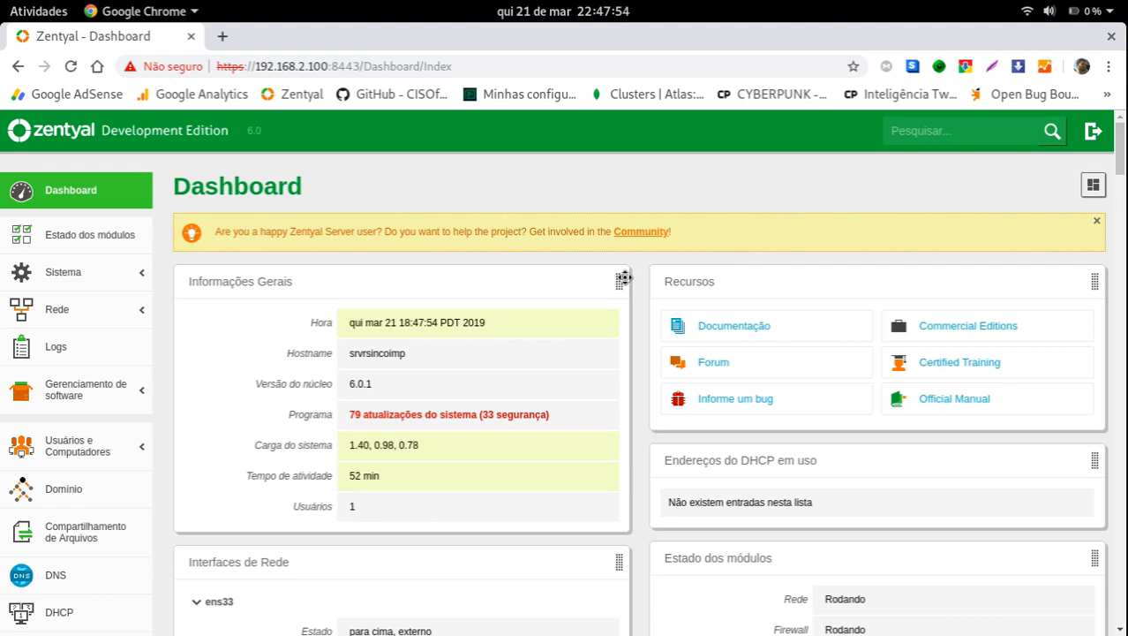
Look through the dashboard widgets and start the Antivírus module from the Estado dos módulos widget.
{"action": "scroll", "coordinate": [625, 283], "scroll_direction": "down", "scroll_amount": 2}
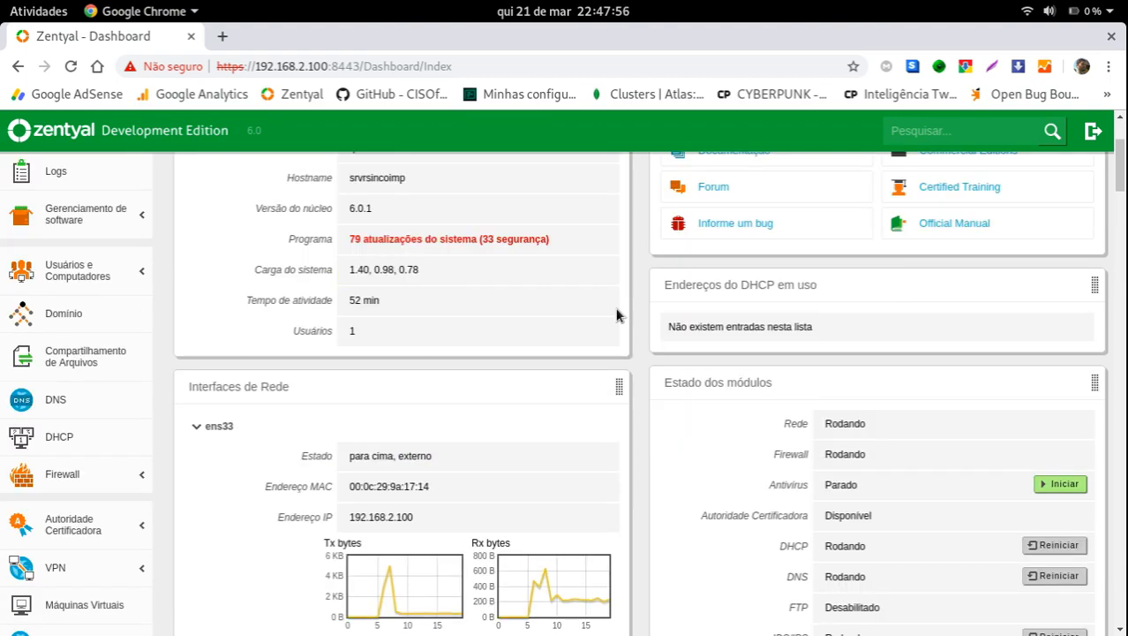
{"action": "scroll", "coordinate": [617, 315], "scroll_direction": "down", "scroll_amount": 2}
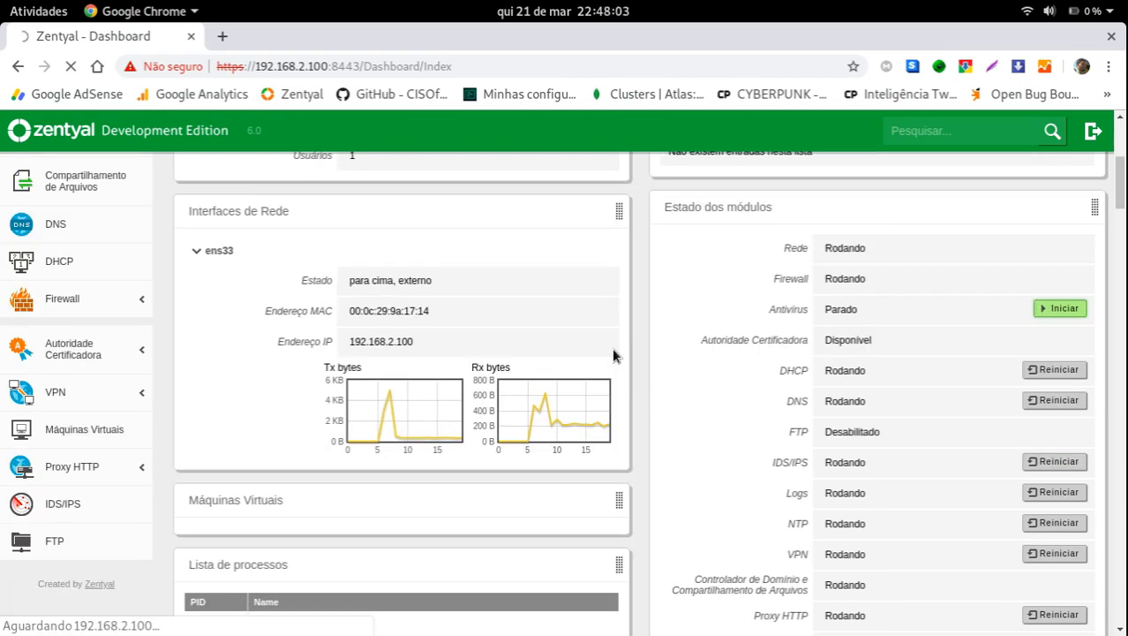
{"action": "scroll", "coordinate": [613, 355], "scroll_direction": "up", "scroll_amount": 3}
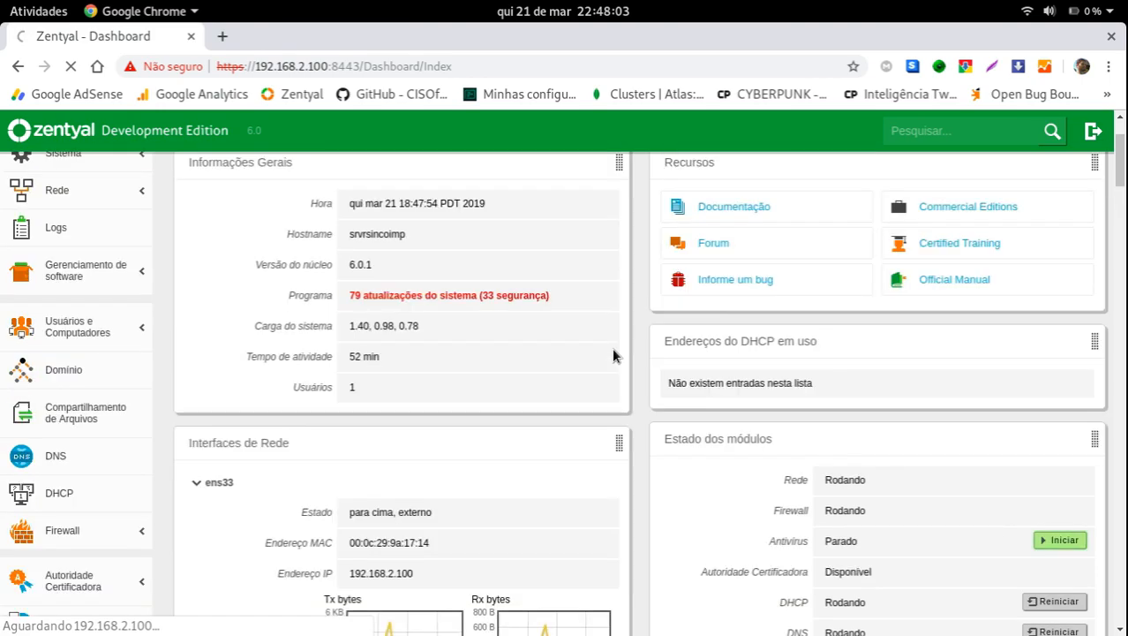
{"action": "scroll", "coordinate": [384, 422], "scroll_direction": "down", "scroll_amount": 3}
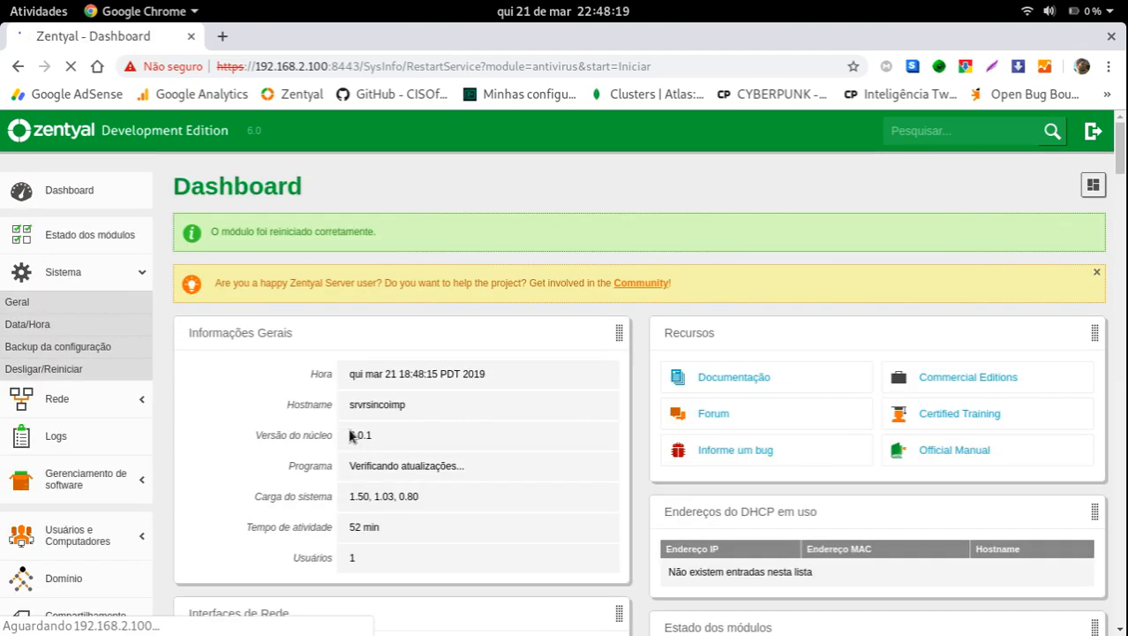
Check the Antivírus state among the module statuses and reopen the main Dashboard page.
{"action": "scroll", "coordinate": [516, 394], "scroll_direction": "down", "scroll_amount": 3}
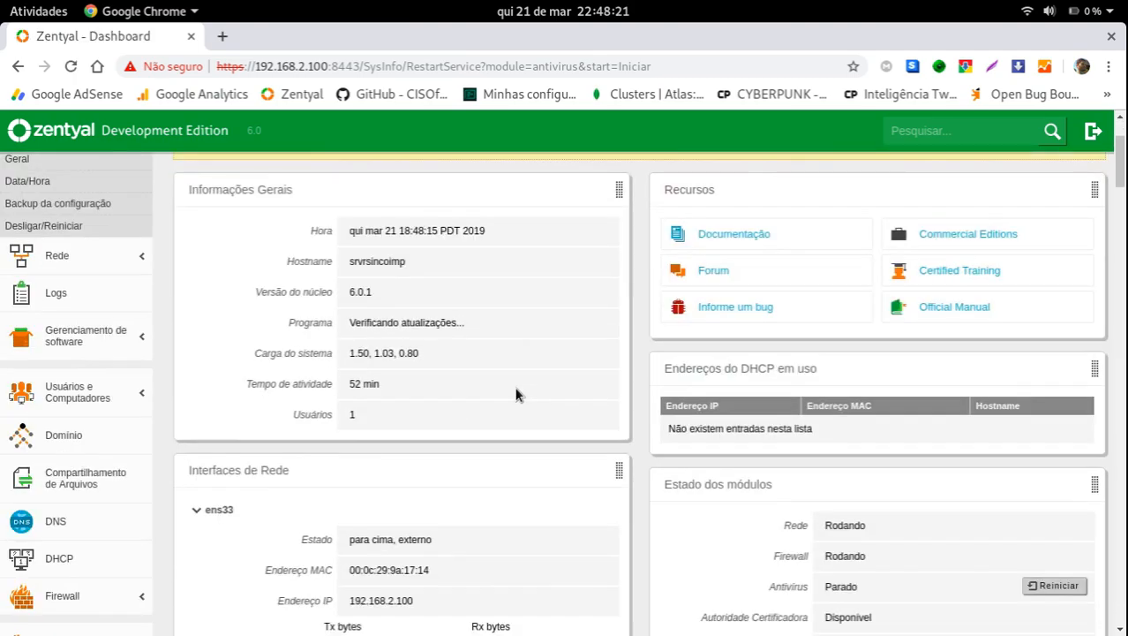
{"action": "scroll", "coordinate": [516, 394], "scroll_direction": "down", "scroll_amount": 10}
{"action": "scroll", "coordinate": [497, 412], "scroll_direction": "up", "scroll_amount": 13}
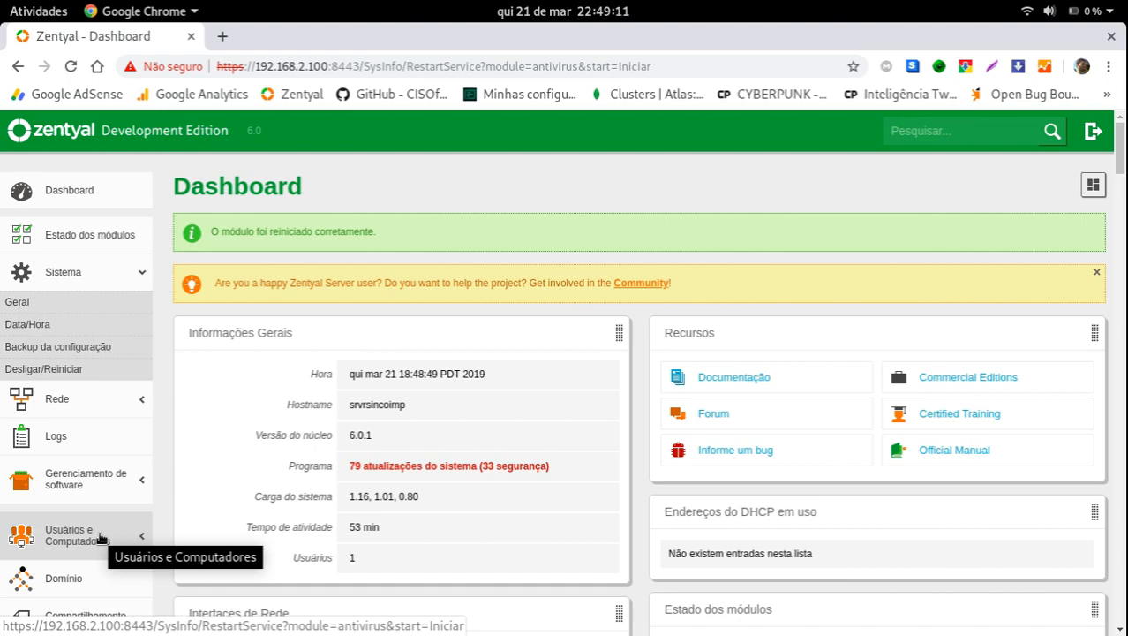
{"action": "left_click", "coordinate": [69, 190]}
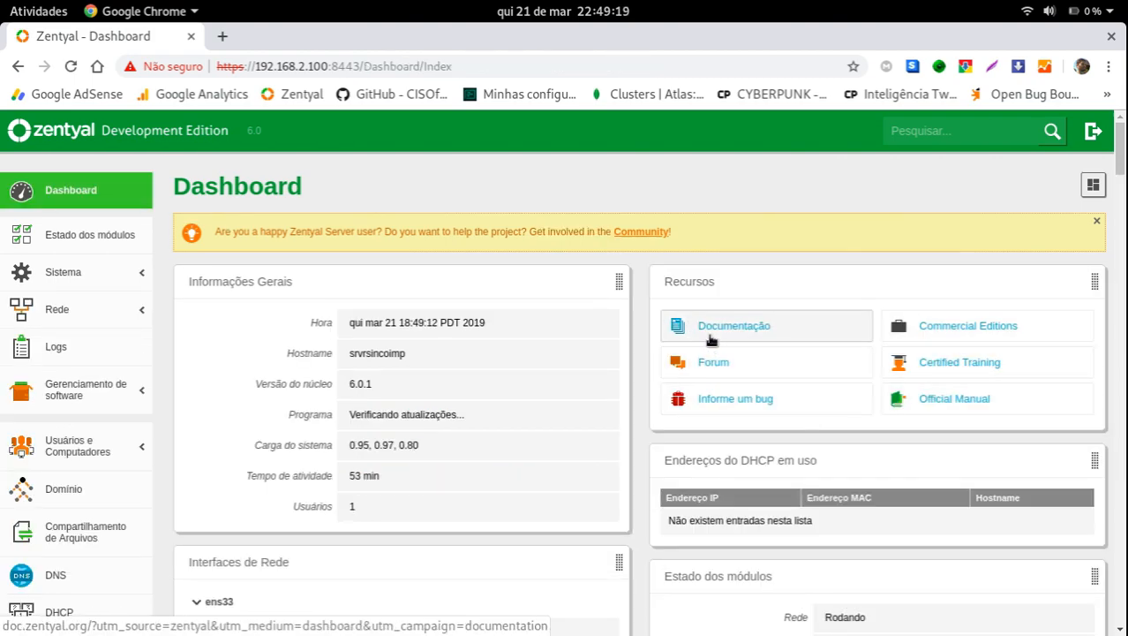
Open the Zentyal Forum from the Recursos widget, view it, and close its browser tab.
{"action": "left_click", "coordinate": [739, 374]}
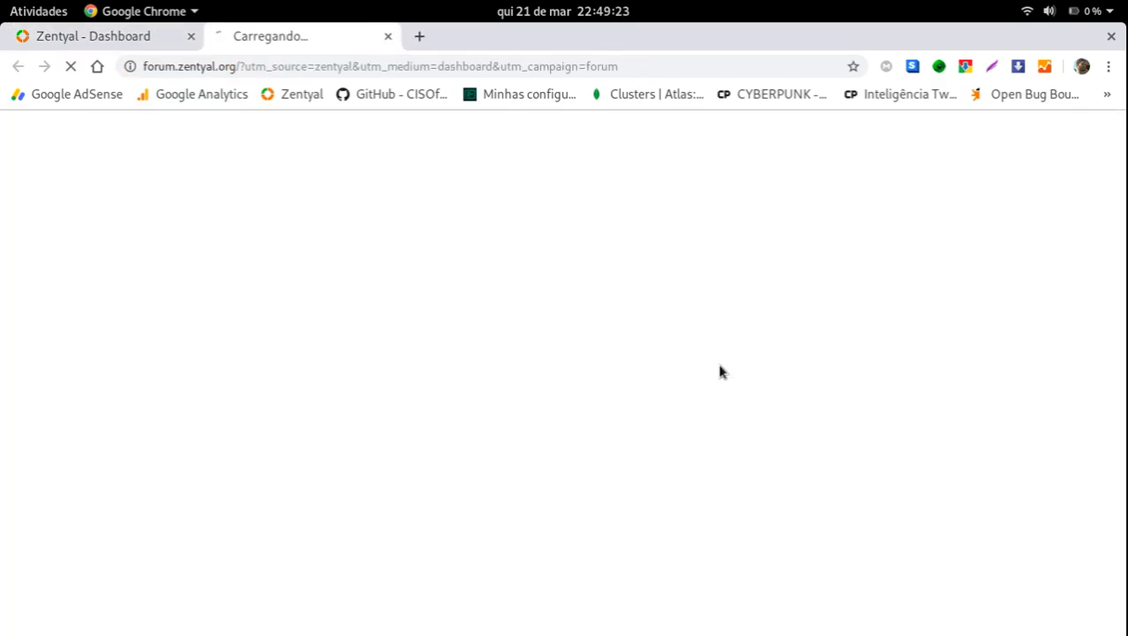
{"action": "left_click", "coordinate": [141, 43]}
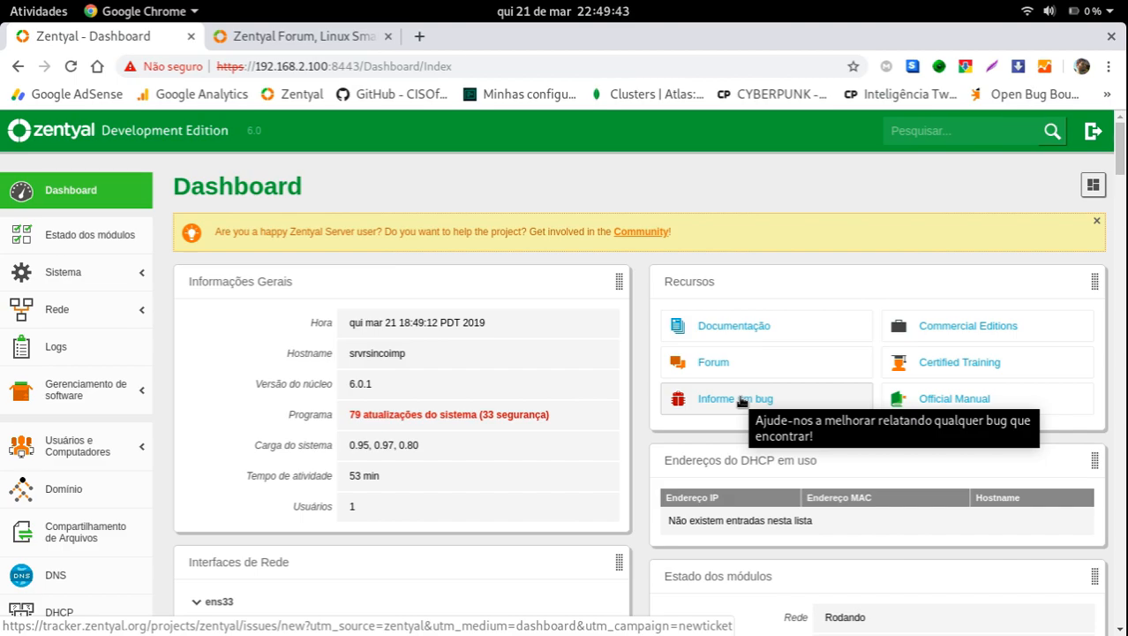
{"action": "left_click", "coordinate": [349, 37]}
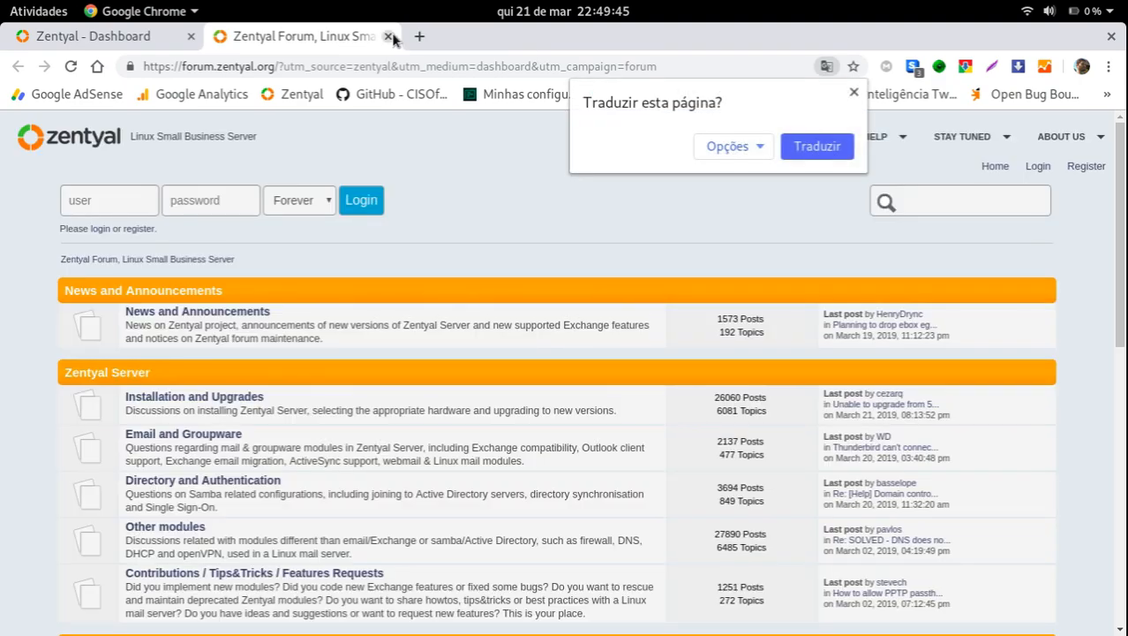
{"action": "left_click", "coordinate": [389, 37]}
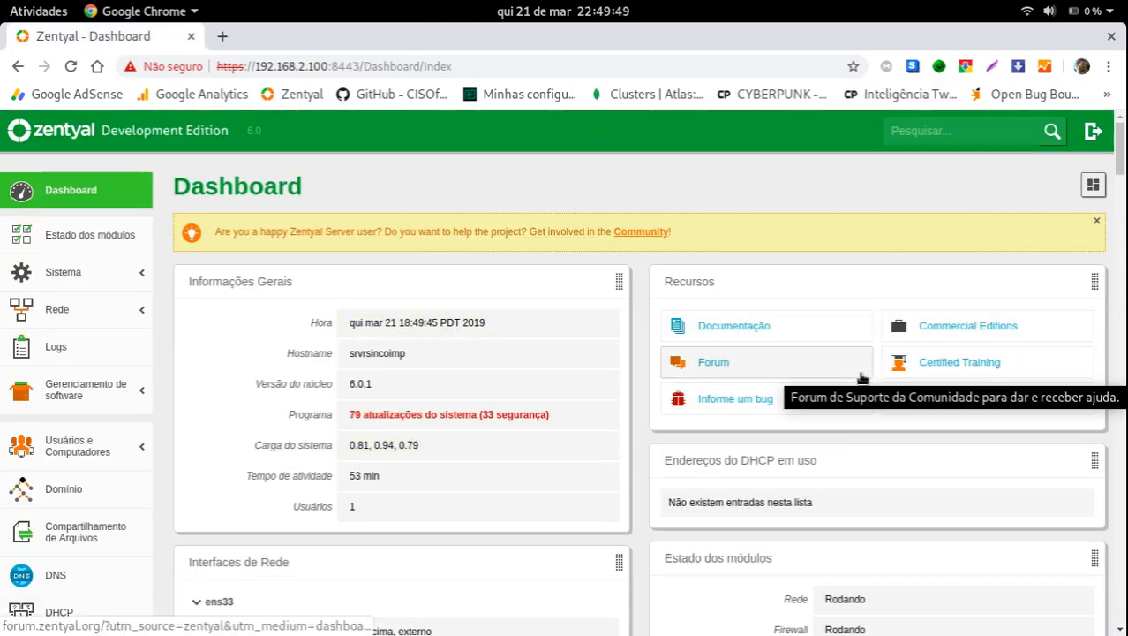
Examine the Informações Gerais widget, highlighting the server's date and time.
{"action": "scroll", "coordinate": [491, 312], "scroll_direction": "down", "scroll_amount": 1}
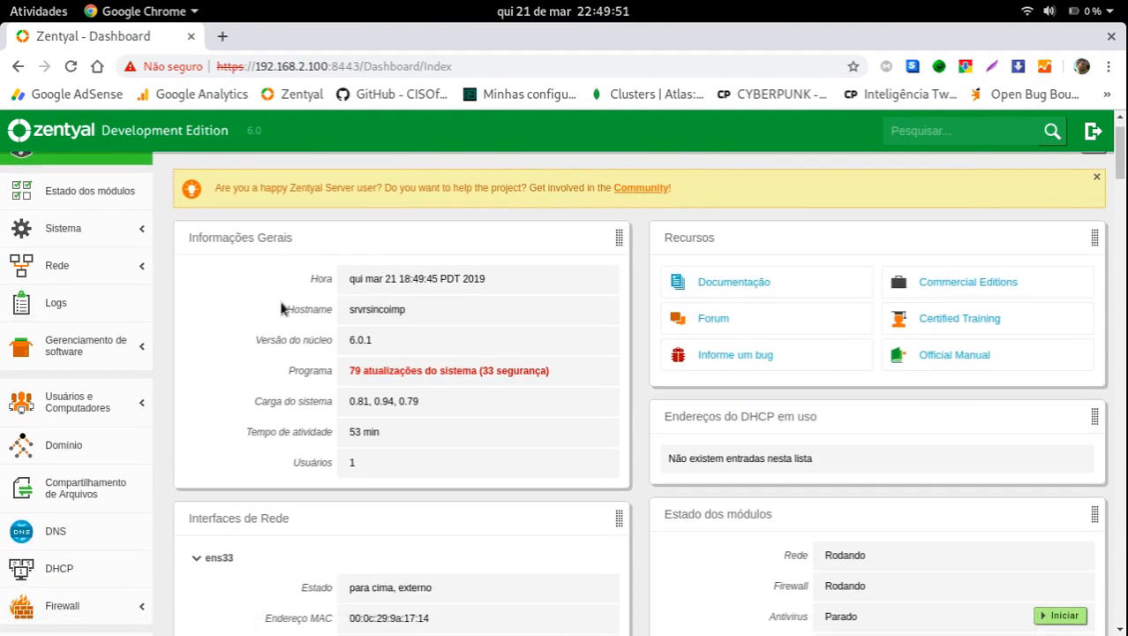
{"action": "left_click_drag", "start_coordinate": [349, 279], "coordinate": [479, 284]}
{"action": "left_click", "coordinate": [445, 274]}
{"action": "scroll", "coordinate": [443, 272], "scroll_direction": "up", "scroll_amount": 1}
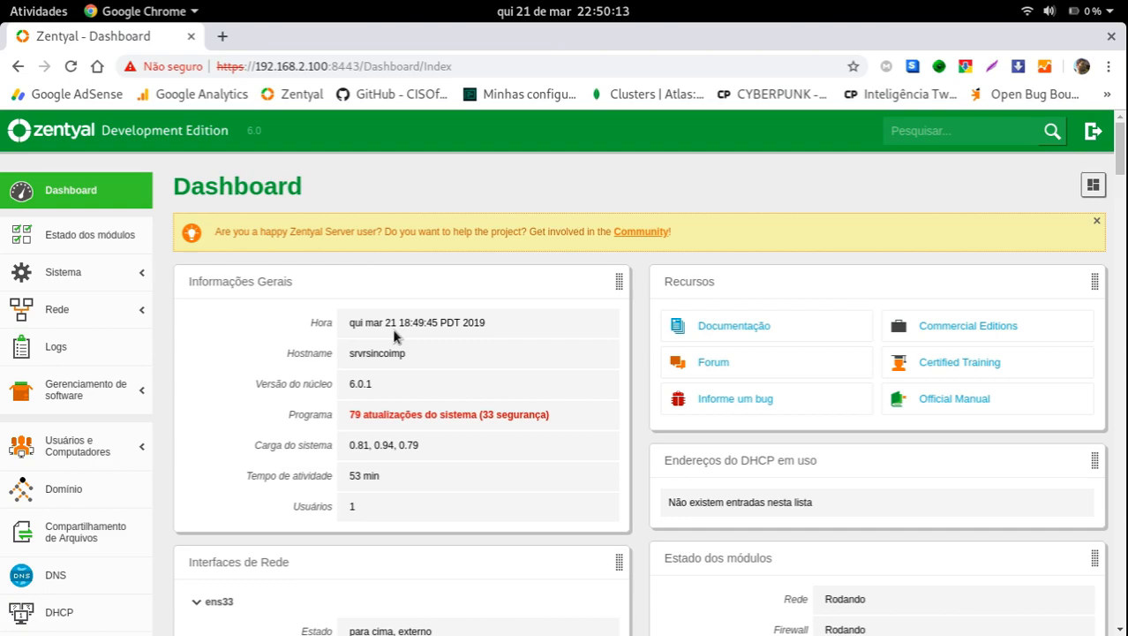
Examine the ens33 state and addresses under Interfaces de Rede, collapsing and re-expanding its details, and glance at the open windows.
{"action": "scroll", "coordinate": [395, 336], "scroll_direction": "down", "scroll_amount": 2}
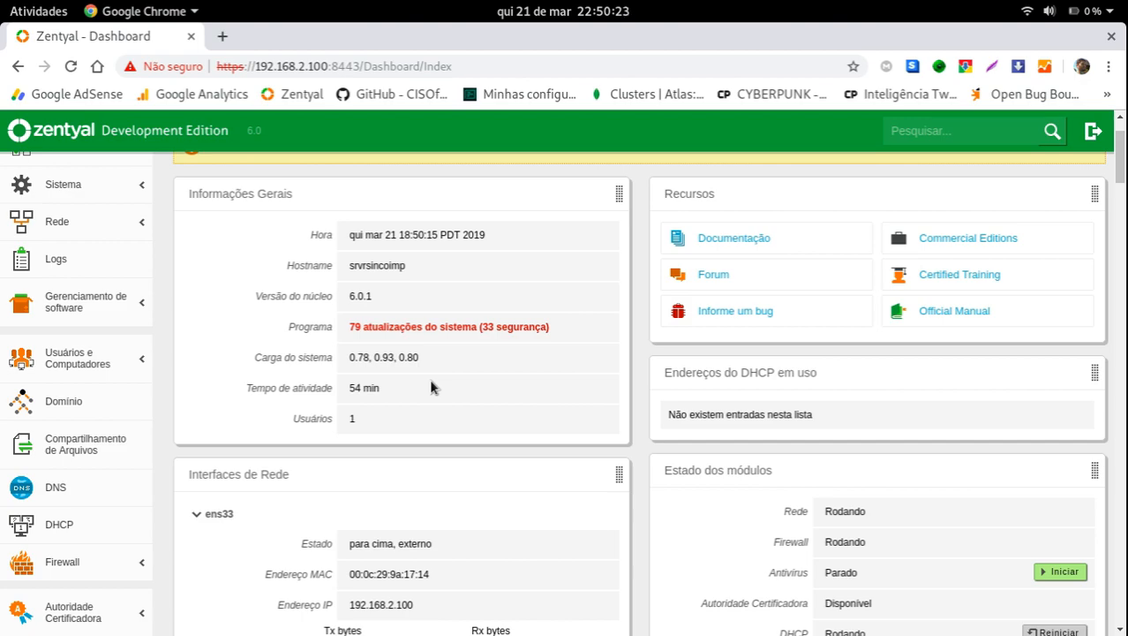
{"action": "scroll", "coordinate": [491, 360], "scroll_direction": "down", "scroll_amount": 4}
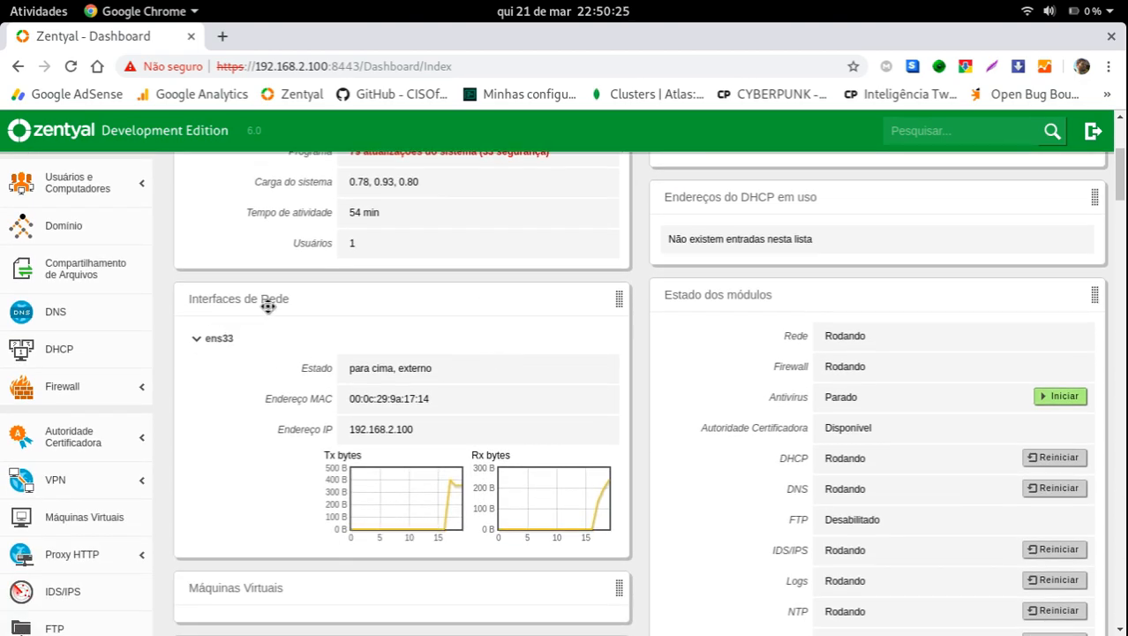
{"action": "left_click", "coordinate": [195, 340]}
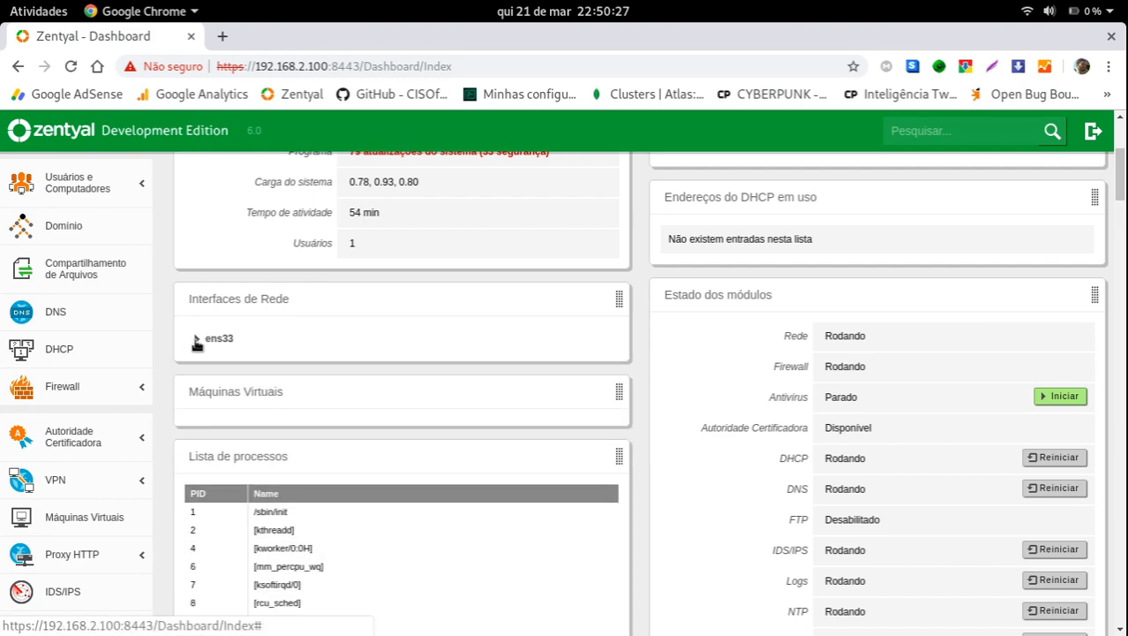
{"action": "left_click", "coordinate": [195, 340]}
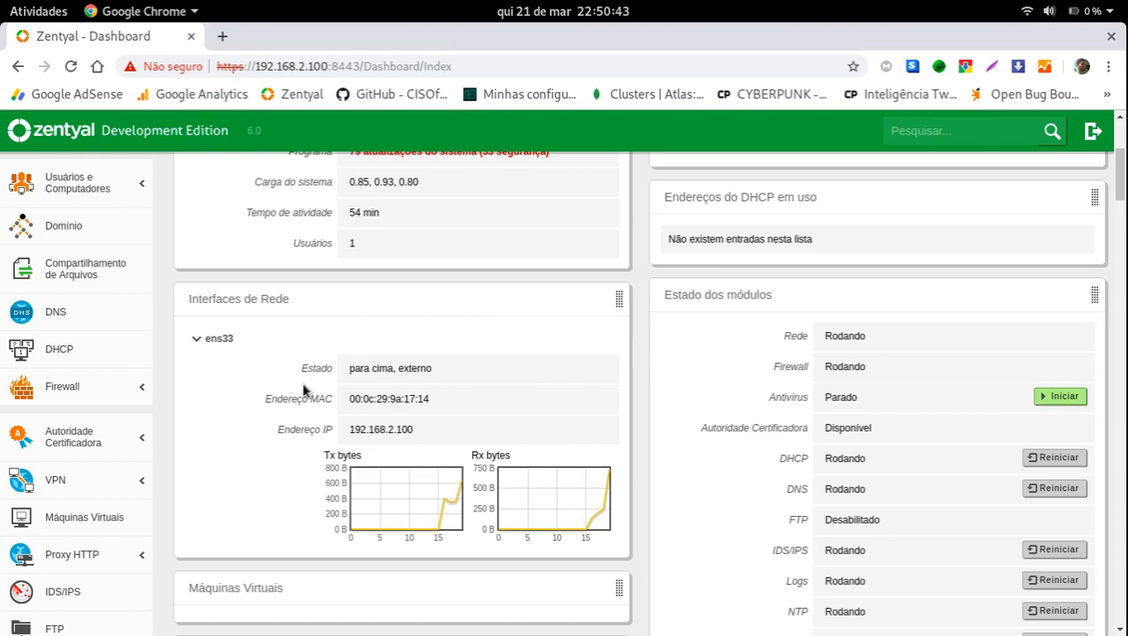
{"action": "key", "text": "super"}
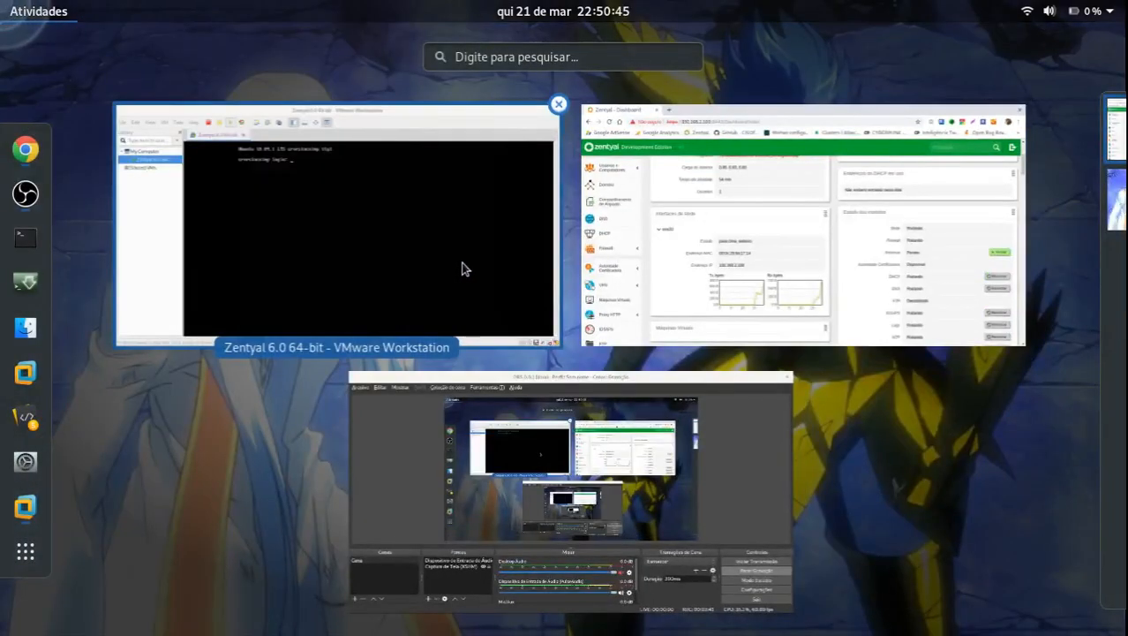
{"action": "key", "text": "super"}
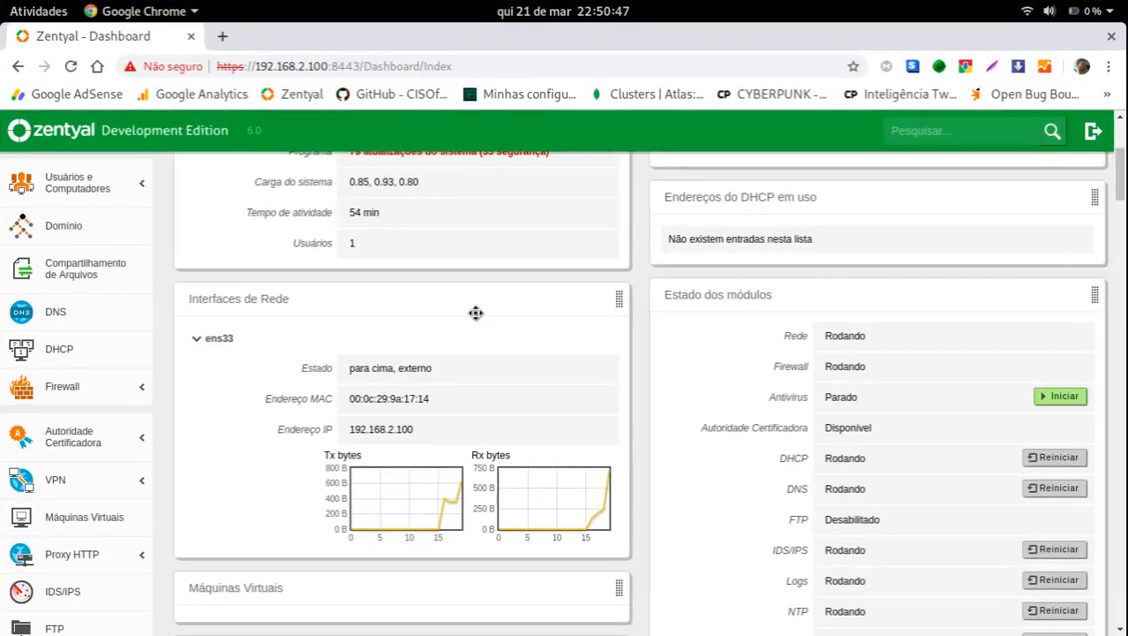
Review the dashboard's traffic graphs, virtual machines, process list and module status widgets.
{"action": "scroll", "coordinate": [472, 370], "scroll_direction": "down", "scroll_amount": 3}
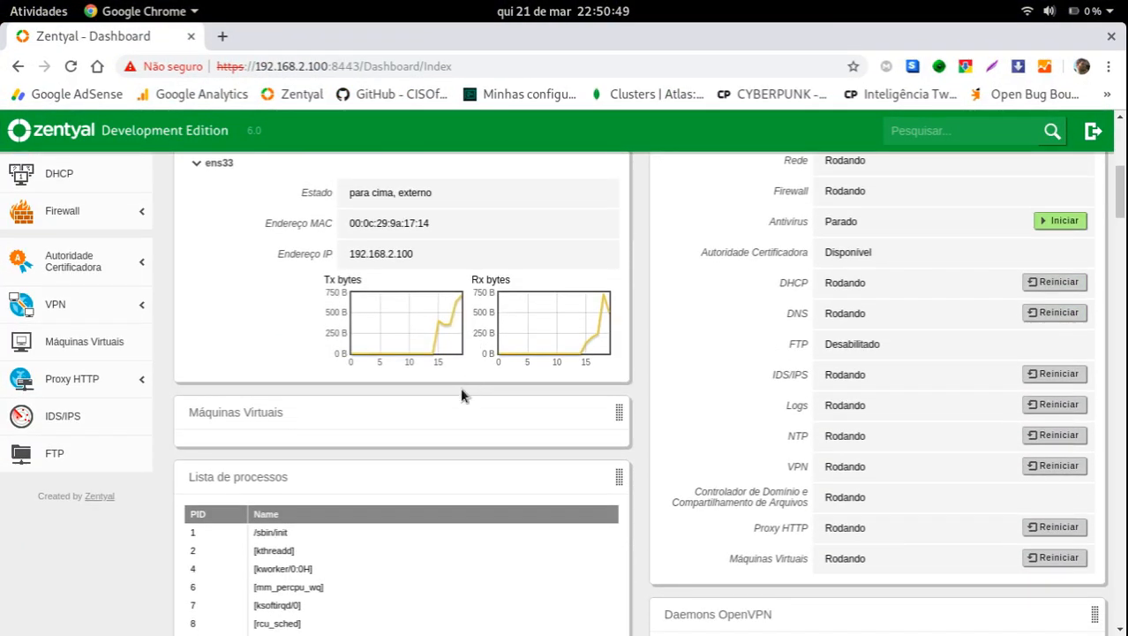
{"action": "scroll", "coordinate": [904, 375], "scroll_direction": "up", "scroll_amount": 2}
{"action": "scroll", "coordinate": [722, 244], "scroll_direction": "down", "scroll_amount": 3}
{"action": "scroll", "coordinate": [872, 338], "scroll_direction": "down", "scroll_amount": 4}
{"action": "scroll", "coordinate": [768, 345], "scroll_direction": "up", "scroll_amount": 10}
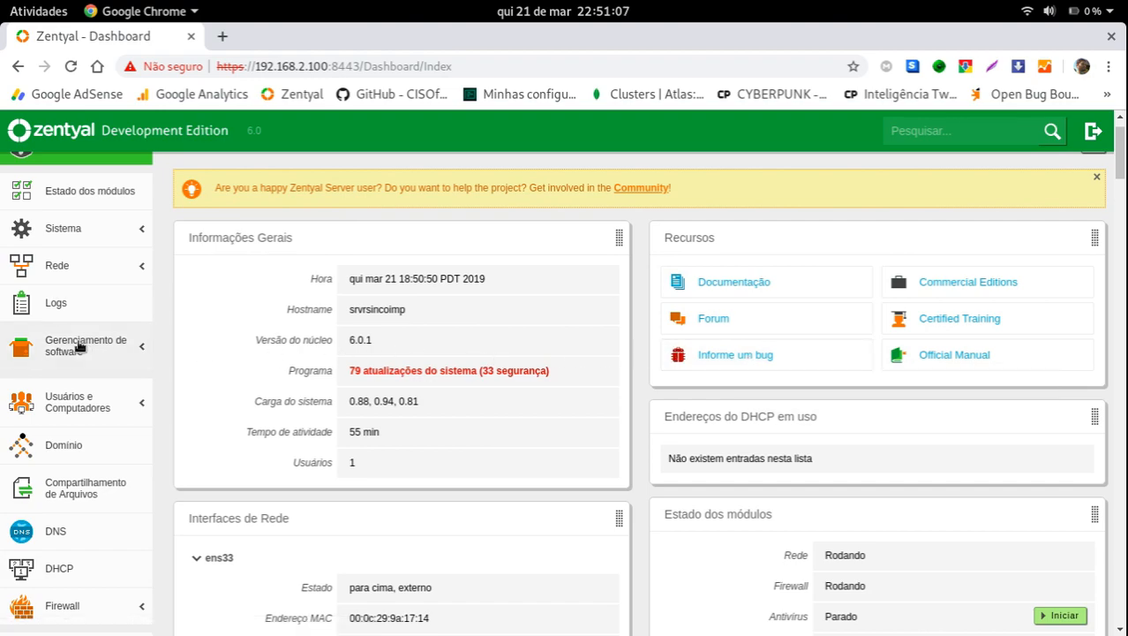
Open Estado dos módulos and examine each module's dependencies and enabled state.
{"action": "scroll", "coordinate": [141, 270], "scroll_direction": "up", "scroll_amount": 1}
{"action": "left_click", "coordinate": [115, 235]}
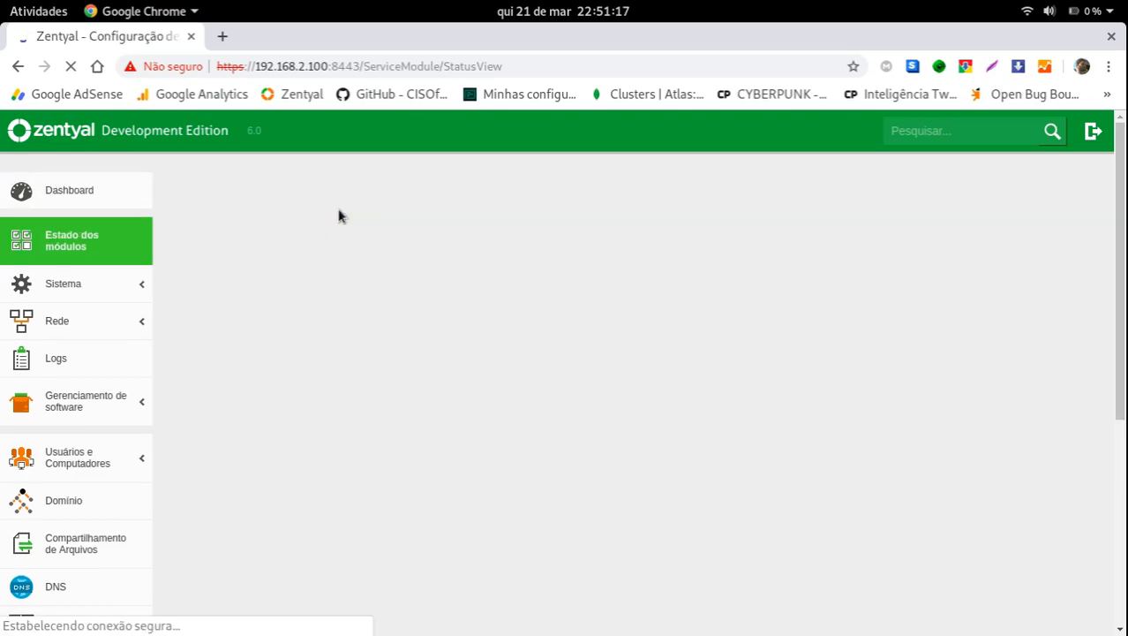
{"action": "scroll", "coordinate": [539, 194], "scroll_direction": "down", "scroll_amount": 2}
{"action": "scroll", "coordinate": [538, 195], "scroll_direction": "down", "scroll_amount": 3}
{"action": "scroll", "coordinate": [678, 234], "scroll_direction": "up", "scroll_amount": 6}
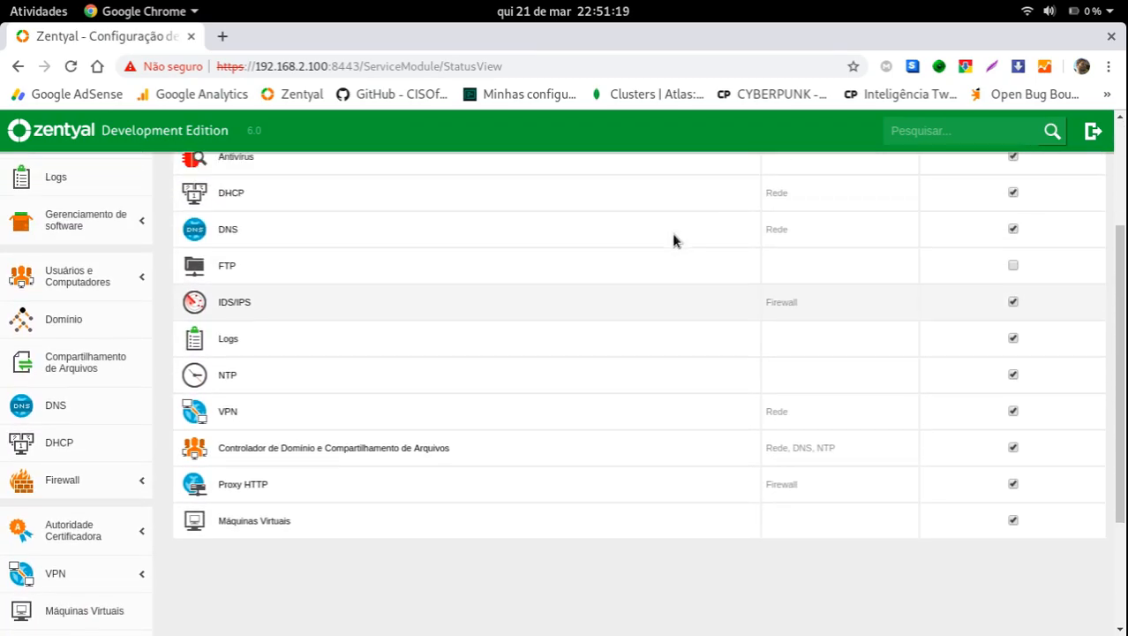
{"action": "scroll", "coordinate": [852, 312], "scroll_direction": "down", "scroll_amount": 6}
{"action": "scroll", "coordinate": [991, 341], "scroll_direction": "up", "scroll_amount": 5}
{"action": "scroll", "coordinate": [977, 328], "scroll_direction": "down", "scroll_amount": 3}
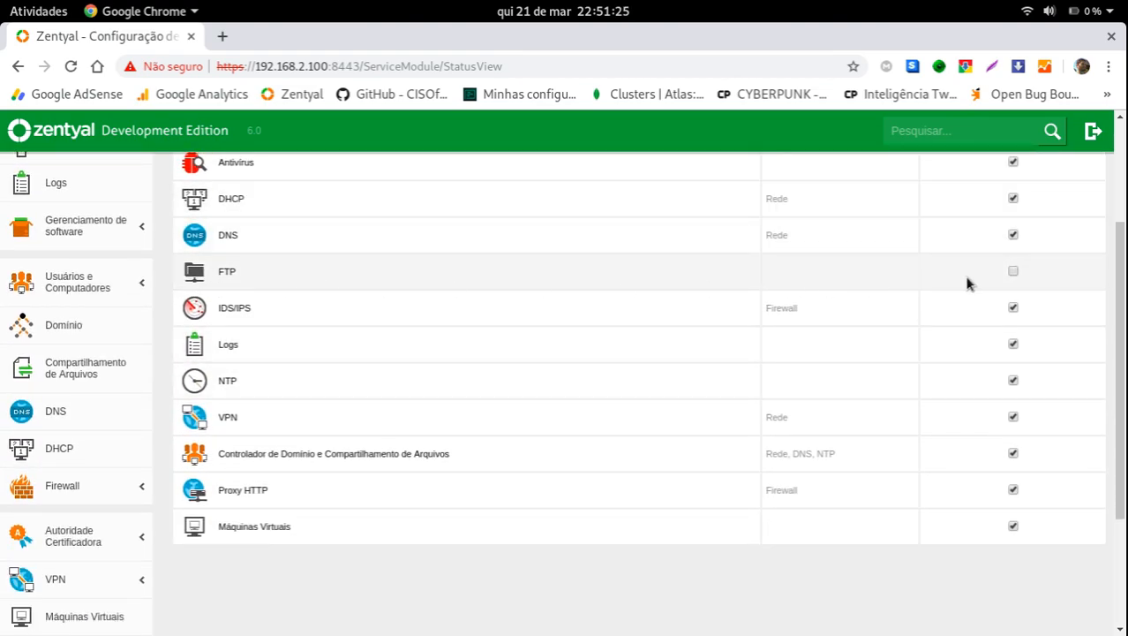
{"action": "scroll", "coordinate": [1012, 276], "scroll_direction": "up", "scroll_amount": 3}
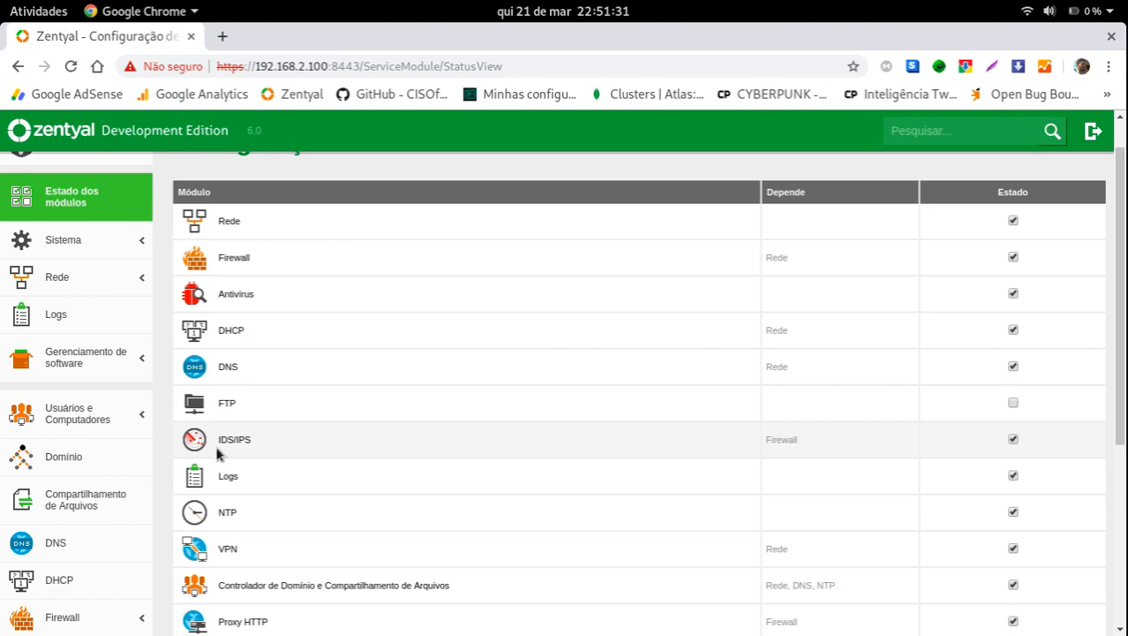
{"action": "scroll", "coordinate": [976, 441], "scroll_direction": "down", "scroll_amount": 1}
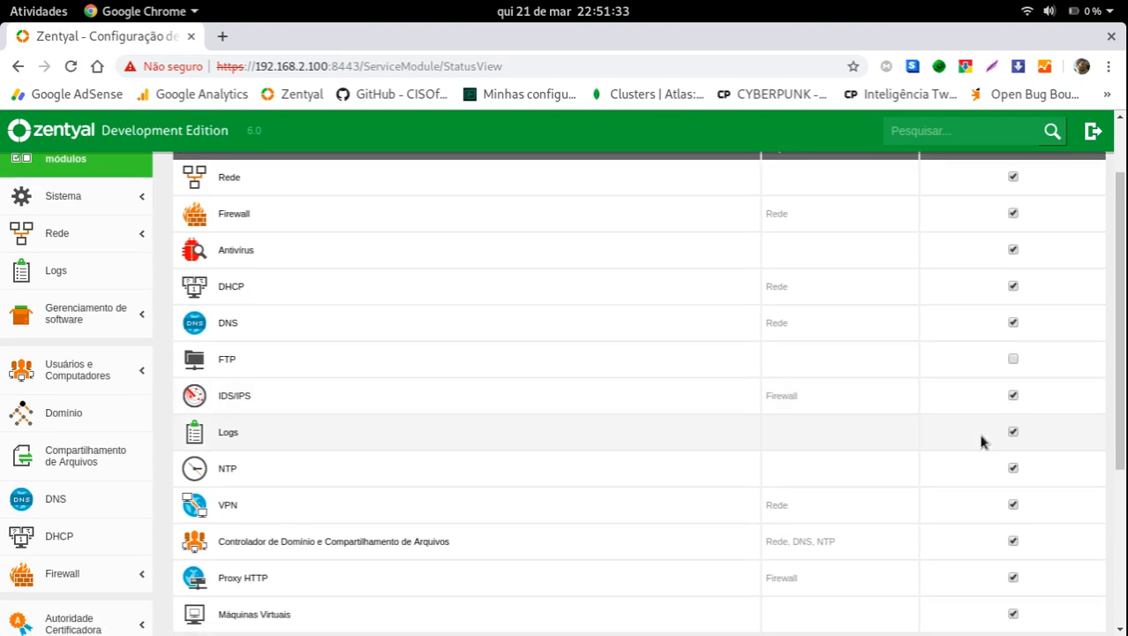
{"action": "scroll", "coordinate": [976, 441], "scroll_direction": "down", "scroll_amount": 1}
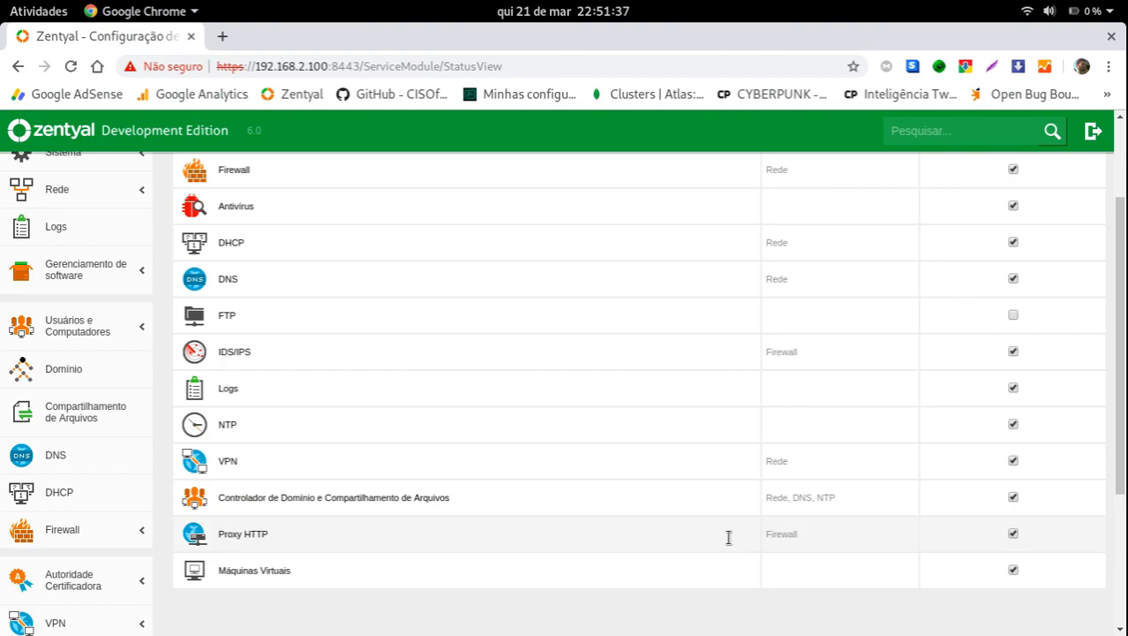
{"action": "scroll", "coordinate": [316, 312], "scroll_direction": "up", "scroll_amount": 3}
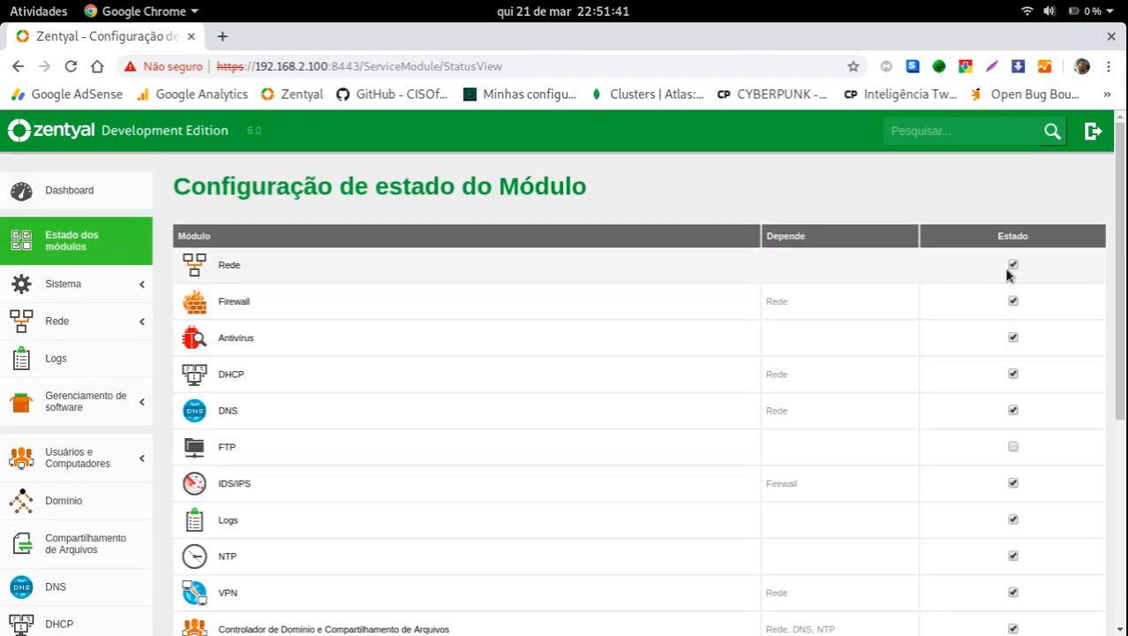
Open the system's general configuration and view the existing administrator account's edit form without changing it.
{"action": "left_click", "coordinate": [62, 284]}
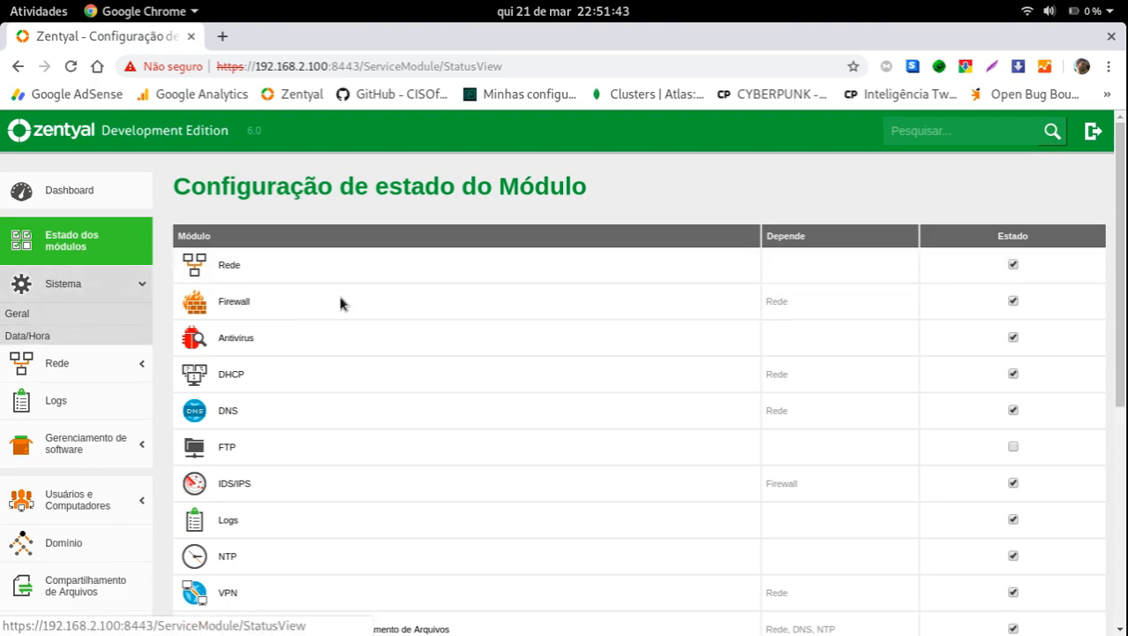
{"action": "left_click", "coordinate": [143, 283]}
{"action": "left_click", "coordinate": [150, 280]}
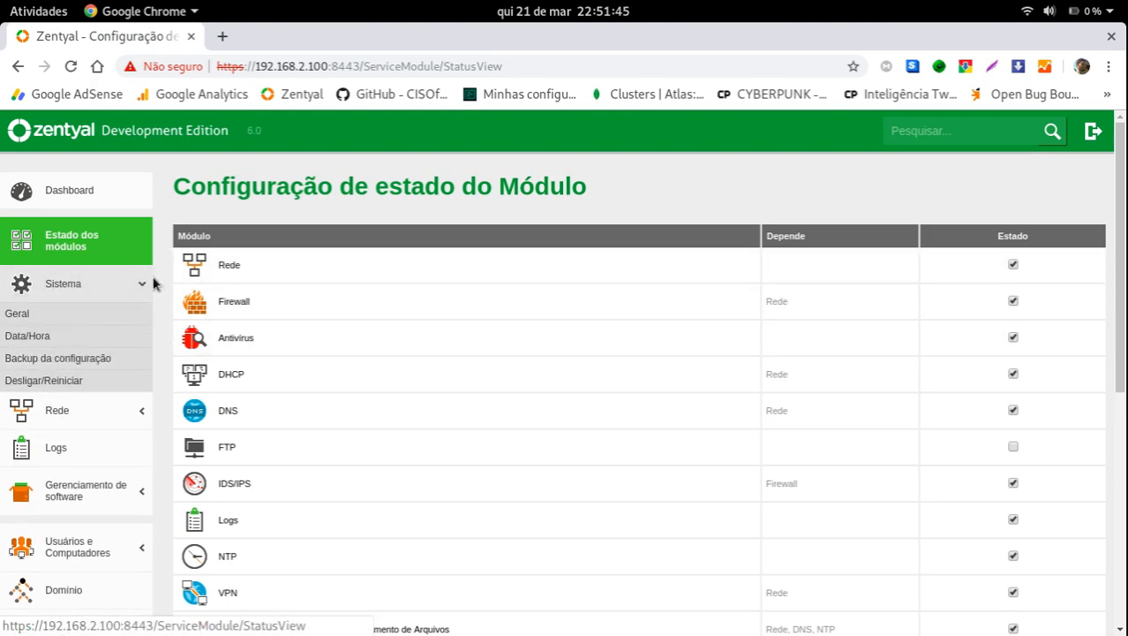
{"action": "left_click", "coordinate": [18, 311]}
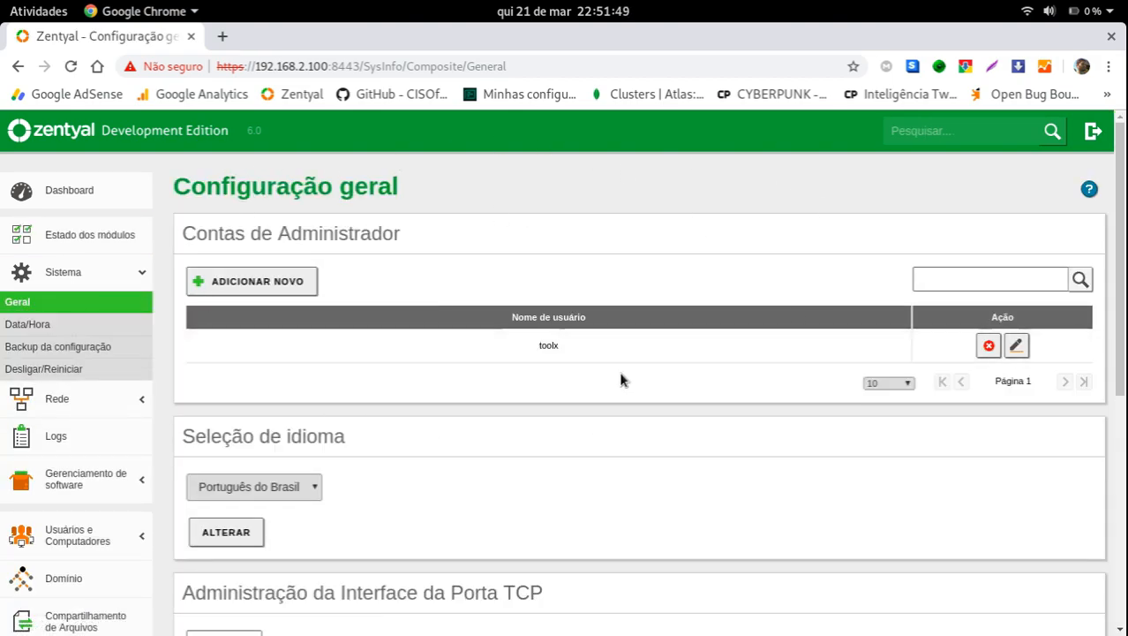
{"action": "left_click", "coordinate": [1017, 345]}
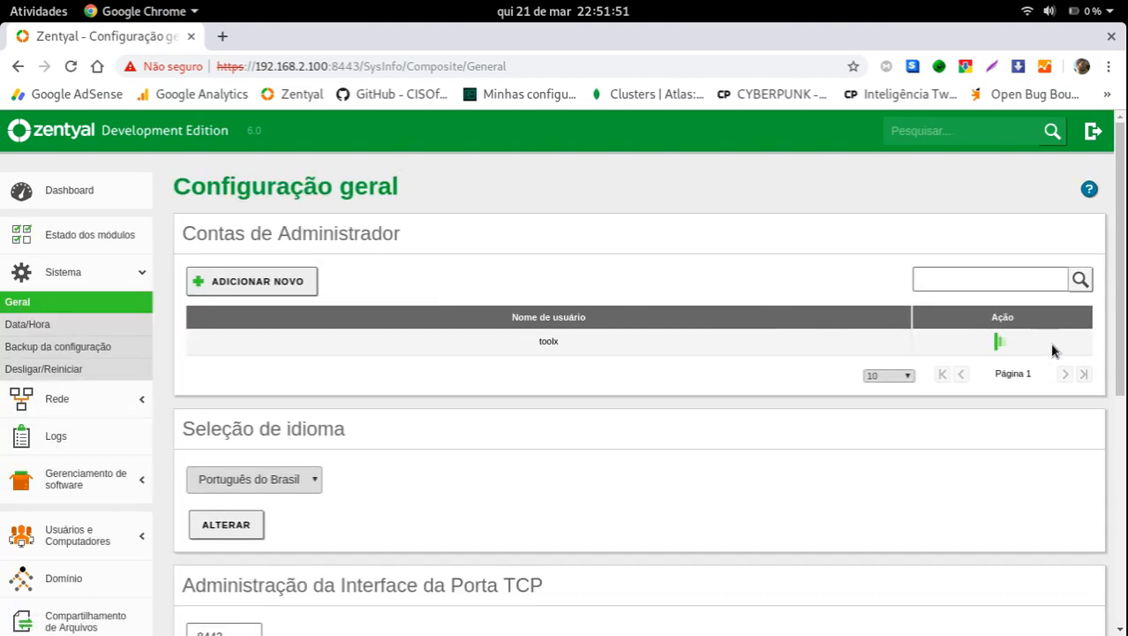
{"action": "left_click", "coordinate": [329, 533]}
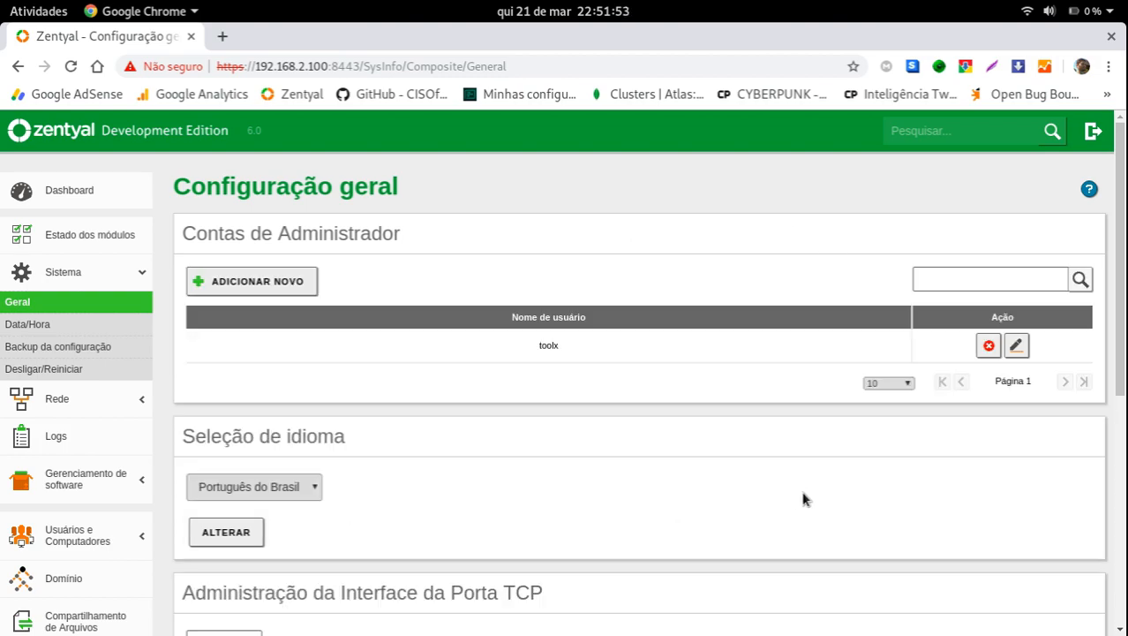
Browse the available interface languages and try to change the language to Dansk.
{"action": "scroll", "coordinate": [486, 404], "scroll_direction": "down", "scroll_amount": 3}
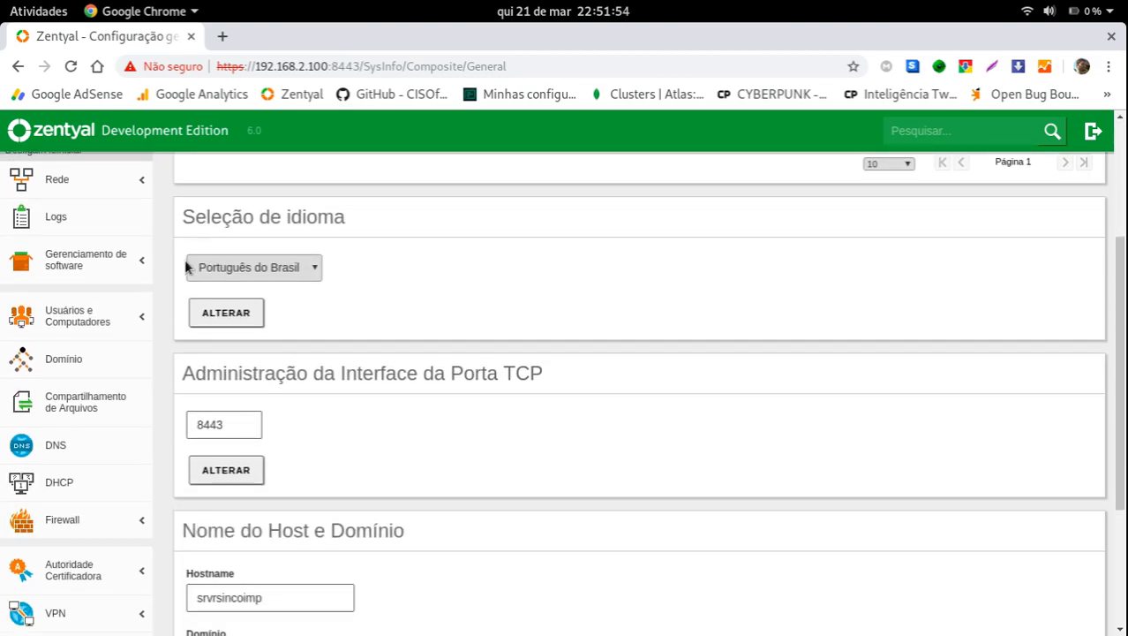
{"action": "left_click", "coordinate": [277, 265]}
{"action": "scroll", "coordinate": [246, 355], "scroll_direction": "down", "scroll_amount": 3}
{"action": "scroll", "coordinate": [238, 477], "scroll_direction": "up", "scroll_amount": 3}
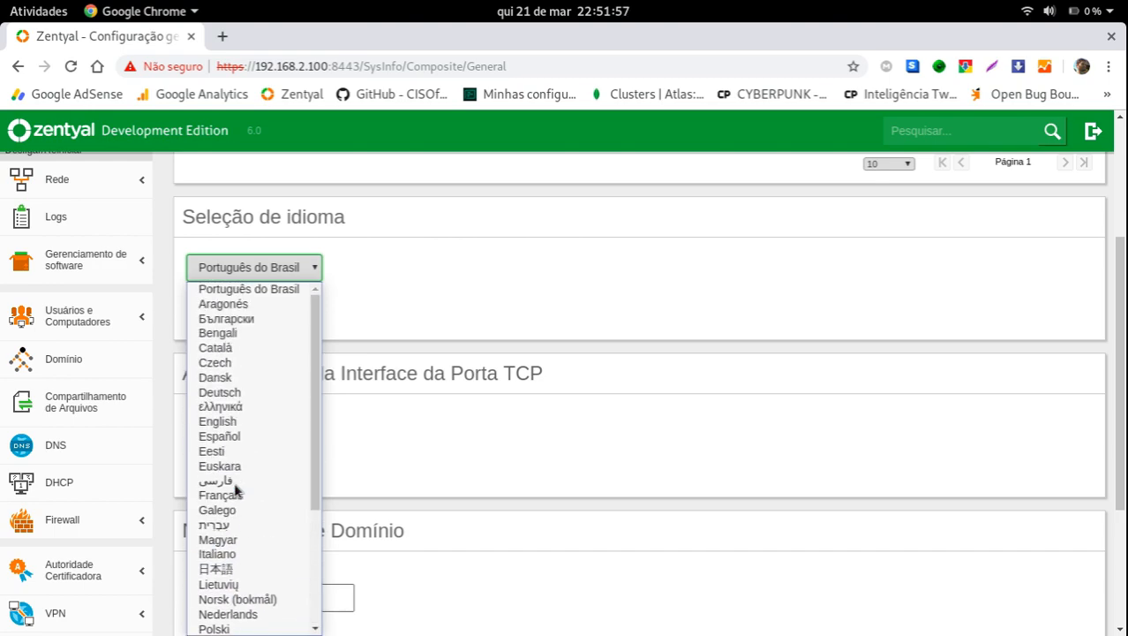
{"action": "scroll", "coordinate": [234, 353], "scroll_direction": "down", "scroll_amount": 3}
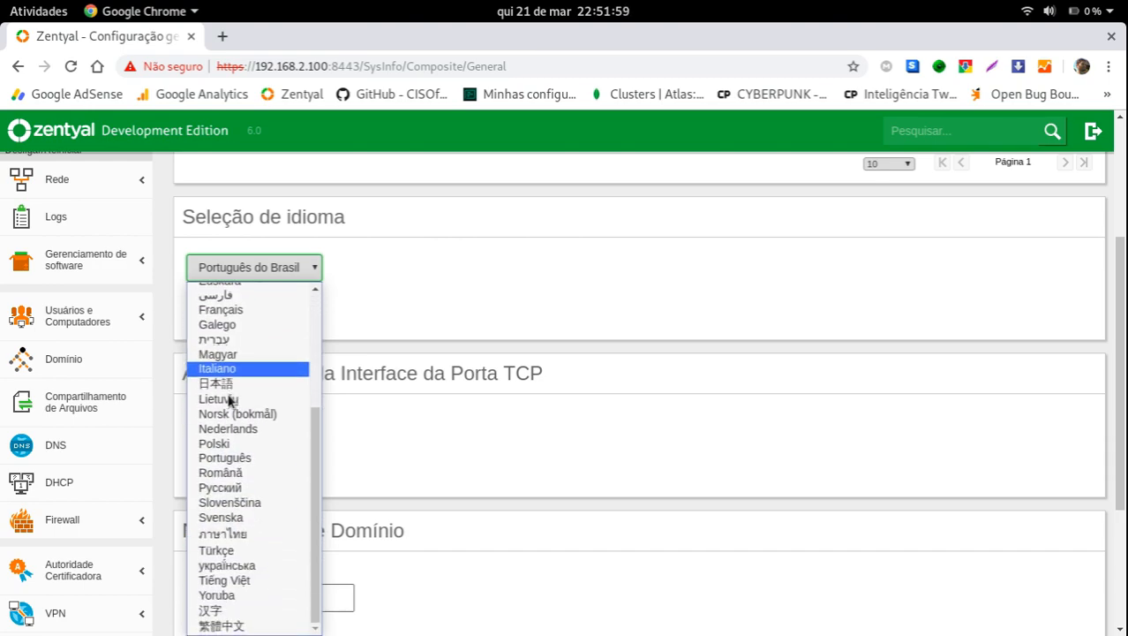
{"action": "scroll", "coordinate": [253, 487], "scroll_direction": "up", "scroll_amount": 1}
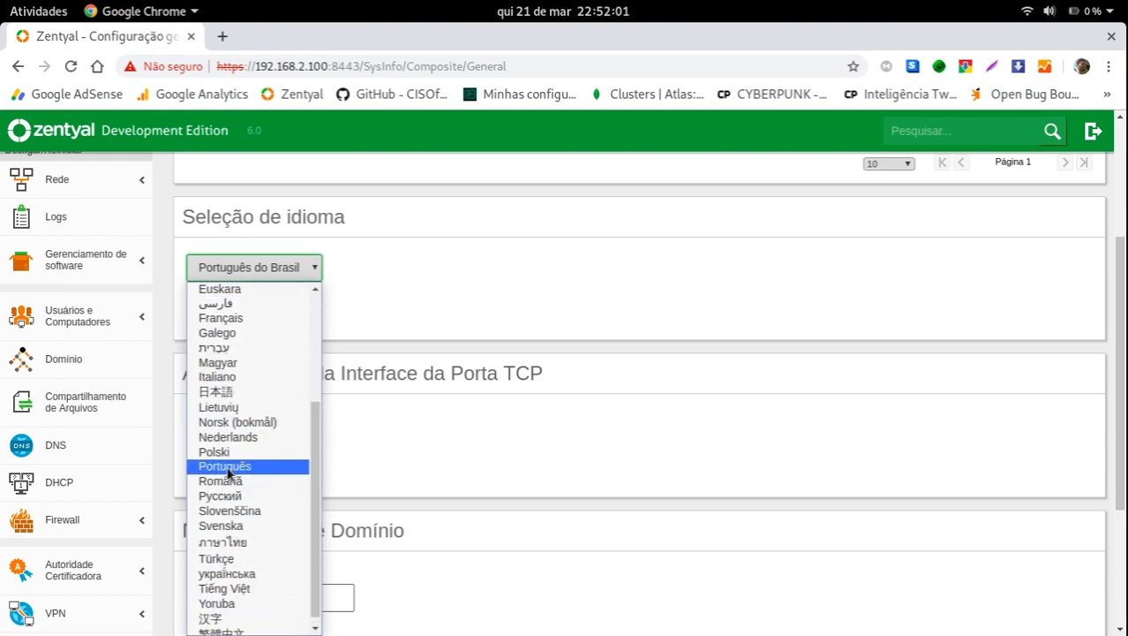
{"action": "scroll", "coordinate": [227, 475], "scroll_direction": "up", "scroll_amount": 5}
{"action": "left_click", "coordinate": [227, 373]}
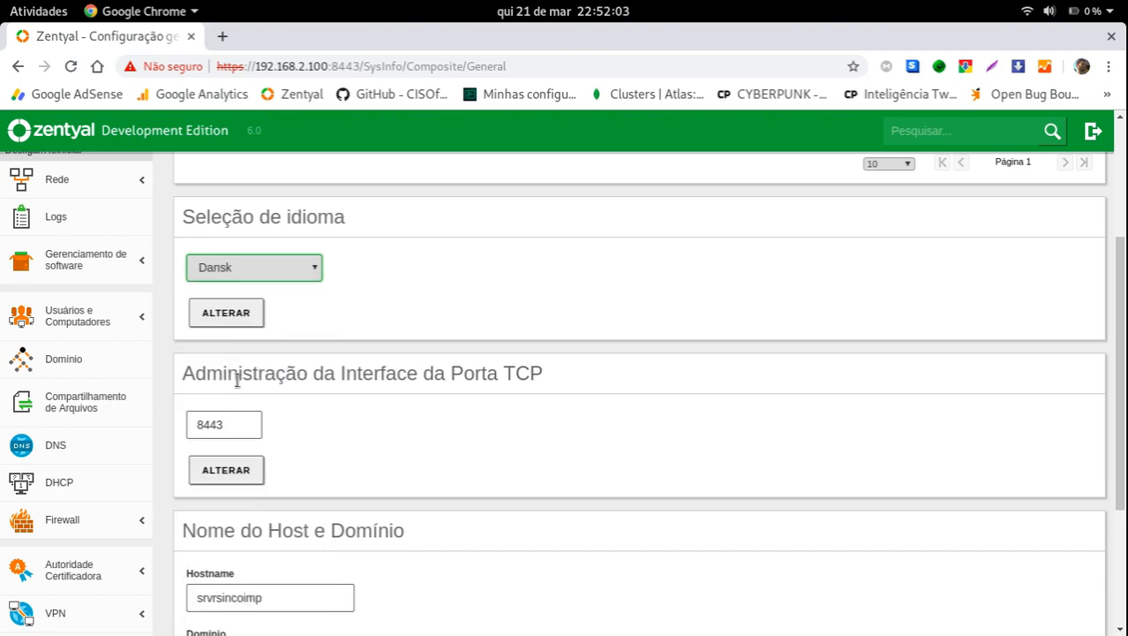
{"action": "scroll", "coordinate": [393, 371], "scroll_direction": "up", "scroll_amount": 2}
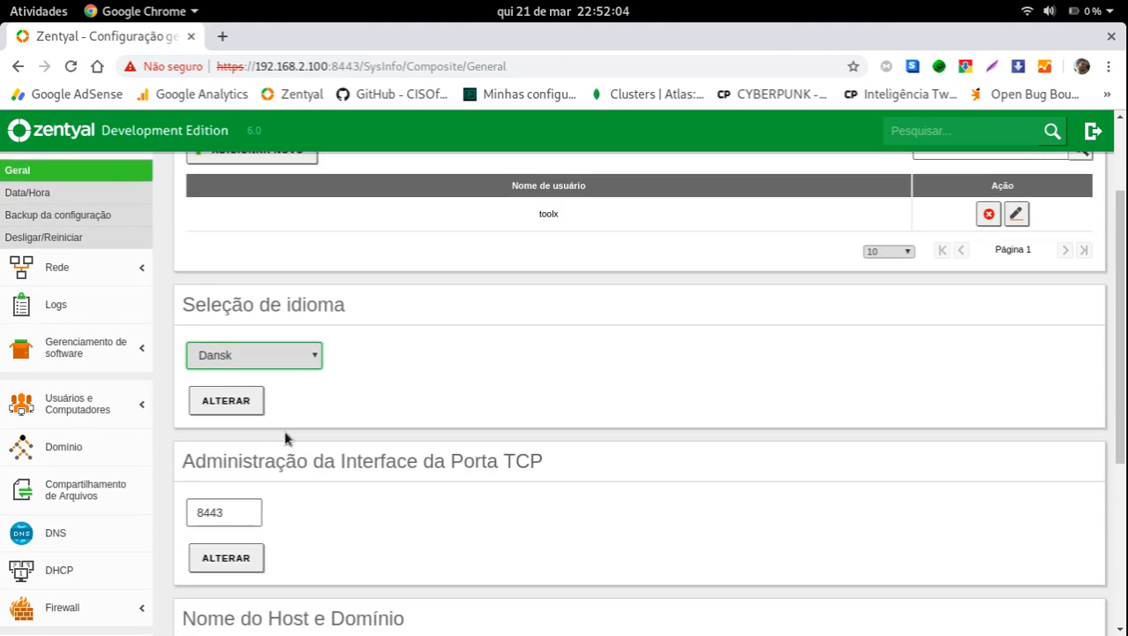
{"action": "left_click", "coordinate": [221, 401]}
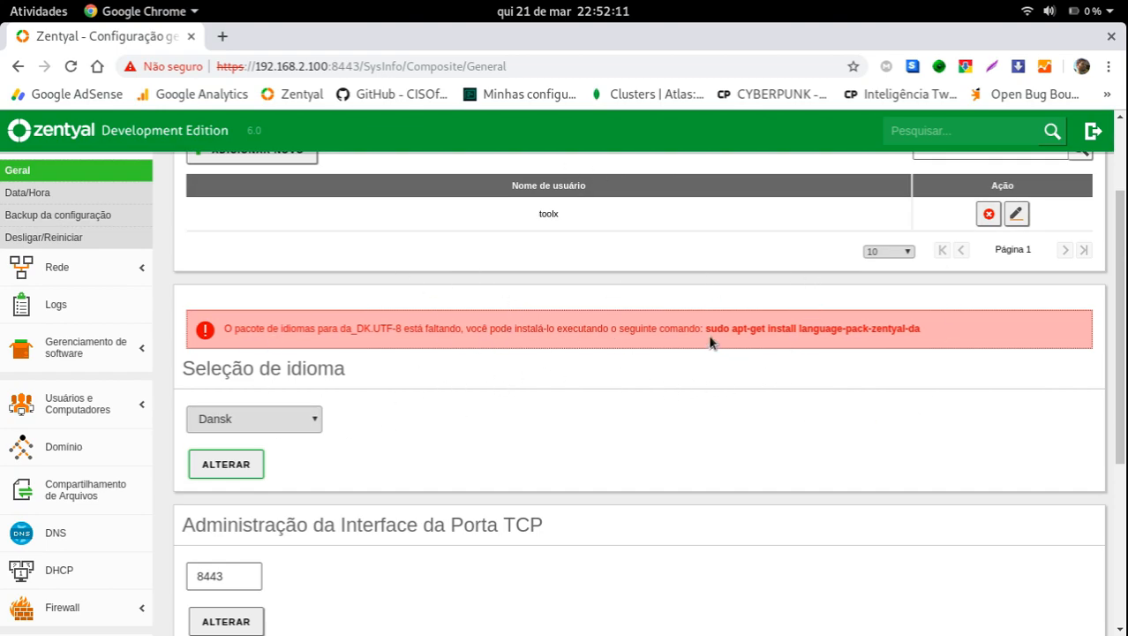
Highlight the suggested install command for the language pack, then reapply the Dansk language selection.
{"action": "left_click_drag", "start_coordinate": [709, 330], "coordinate": [922, 351]}
{"action": "left_click", "coordinate": [739, 331]}
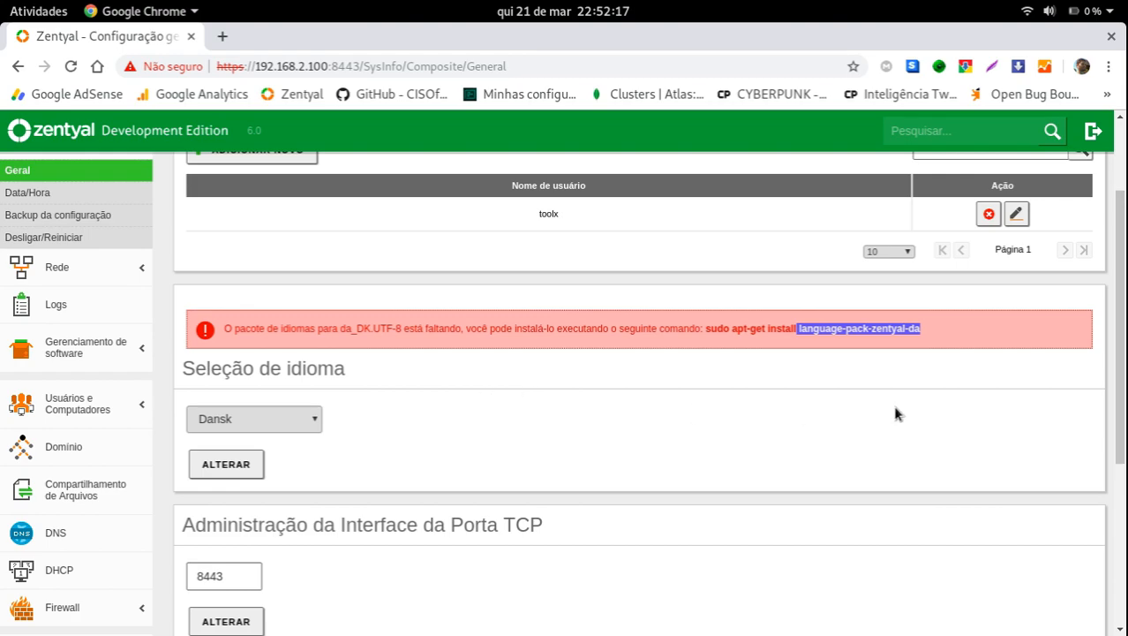
{"action": "left_click", "coordinate": [249, 462]}
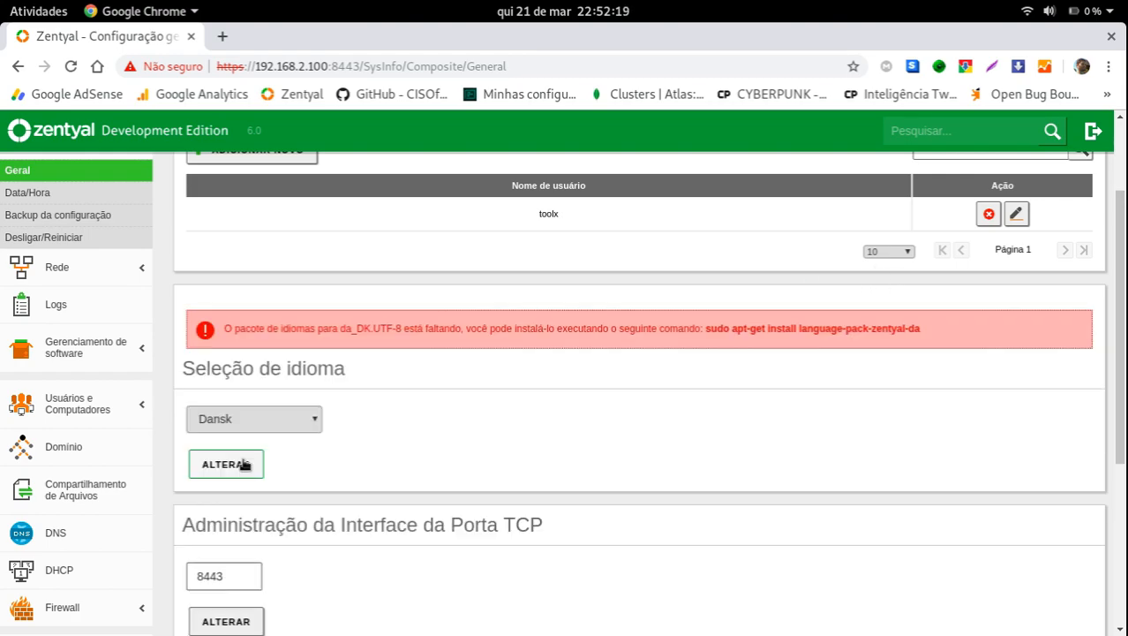
Set the interface language back to Português do Brasil and apply it.
{"action": "left_click", "coordinate": [279, 418]}
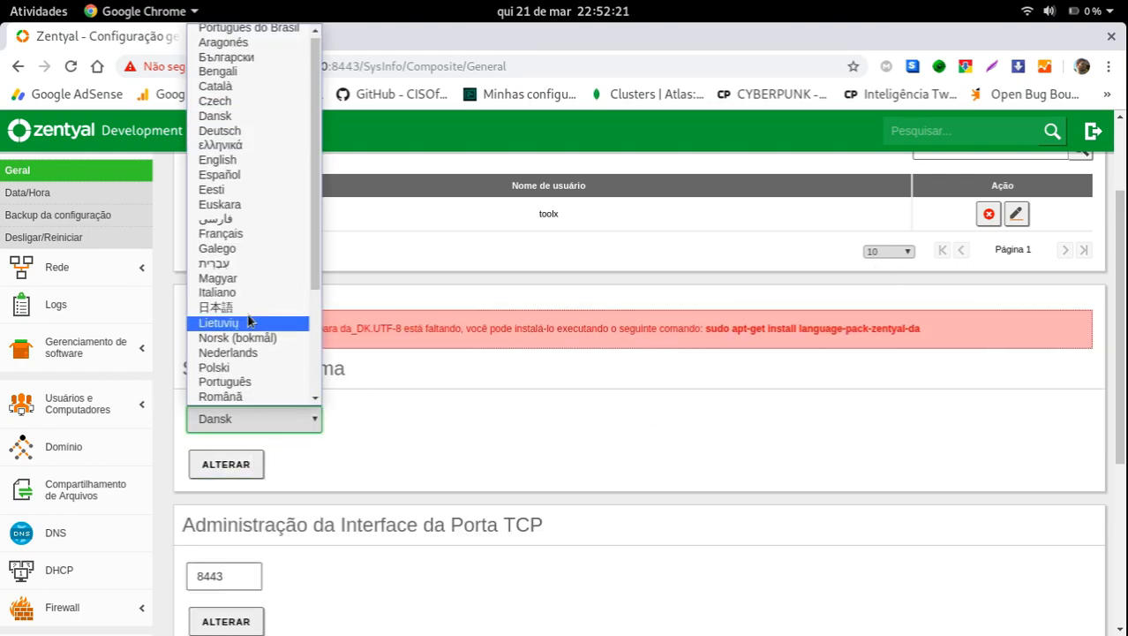
{"action": "left_click", "coordinate": [251, 34]}
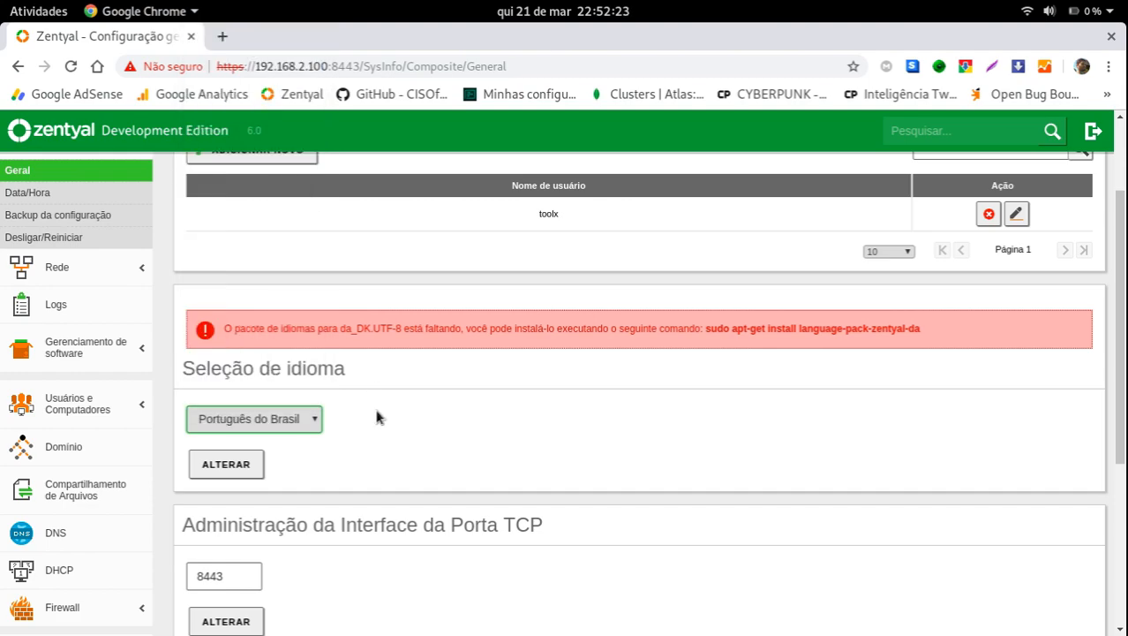
{"action": "left_click", "coordinate": [252, 466]}
{"action": "scroll", "coordinate": [419, 315], "scroll_direction": "up", "scroll_amount": 3}
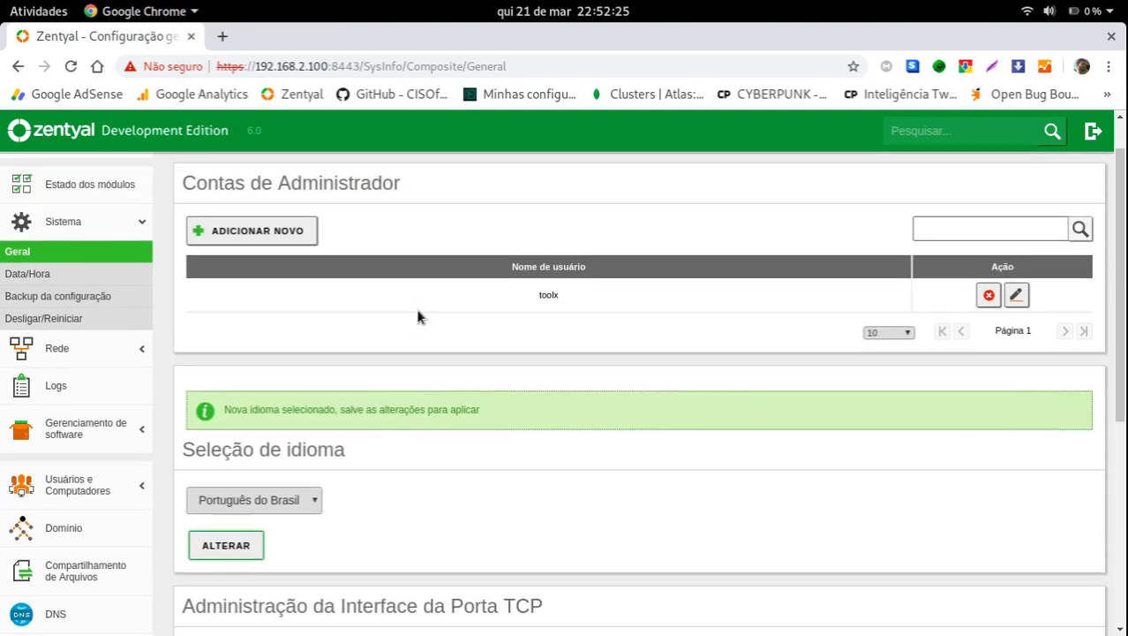
Return to the general configuration and examine the administration interface's TCP port, comparing it with the port in the page address.
{"action": "left_click", "coordinate": [42, 325]}
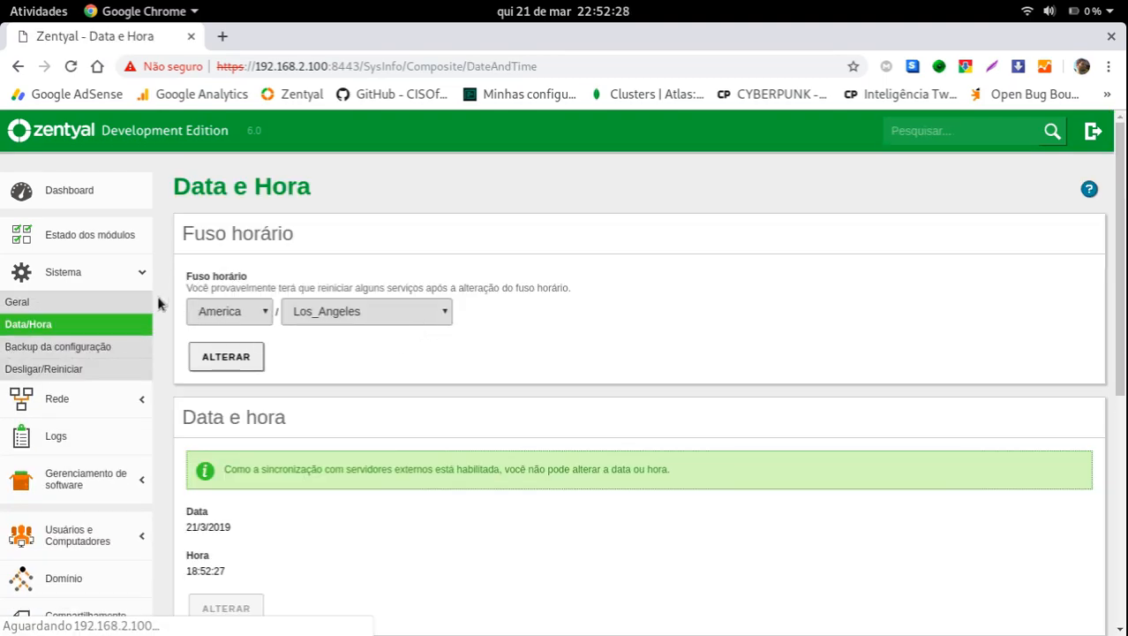
{"action": "left_click", "coordinate": [100, 301]}
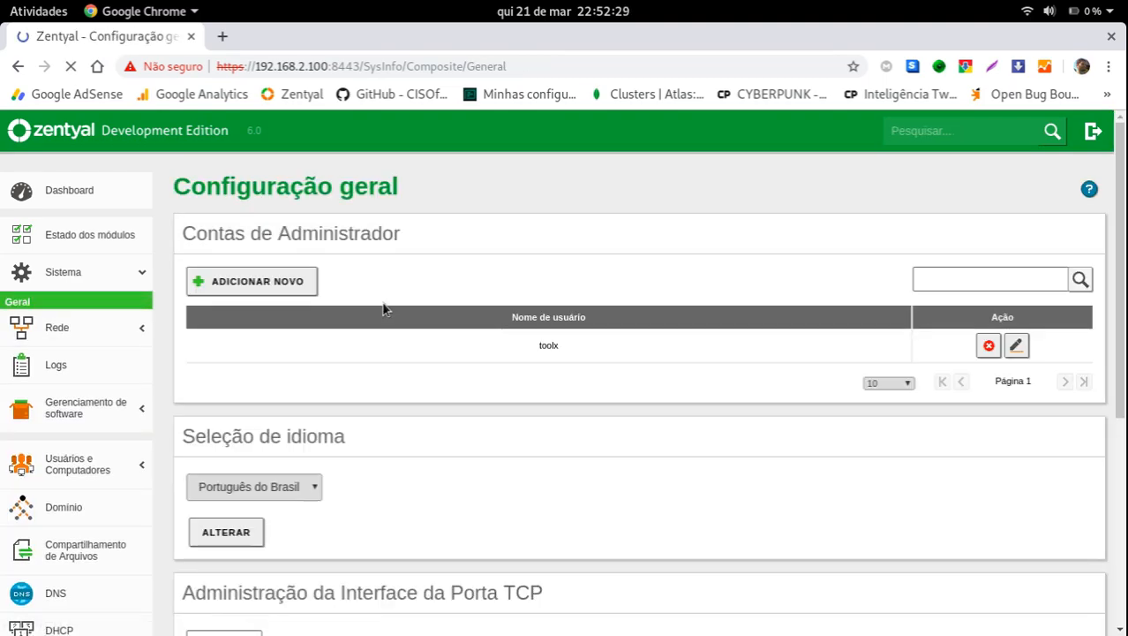
{"action": "scroll", "coordinate": [397, 318], "scroll_direction": "down", "scroll_amount": 5}
{"action": "scroll", "coordinate": [404, 328], "scroll_direction": "up", "scroll_amount": 3}
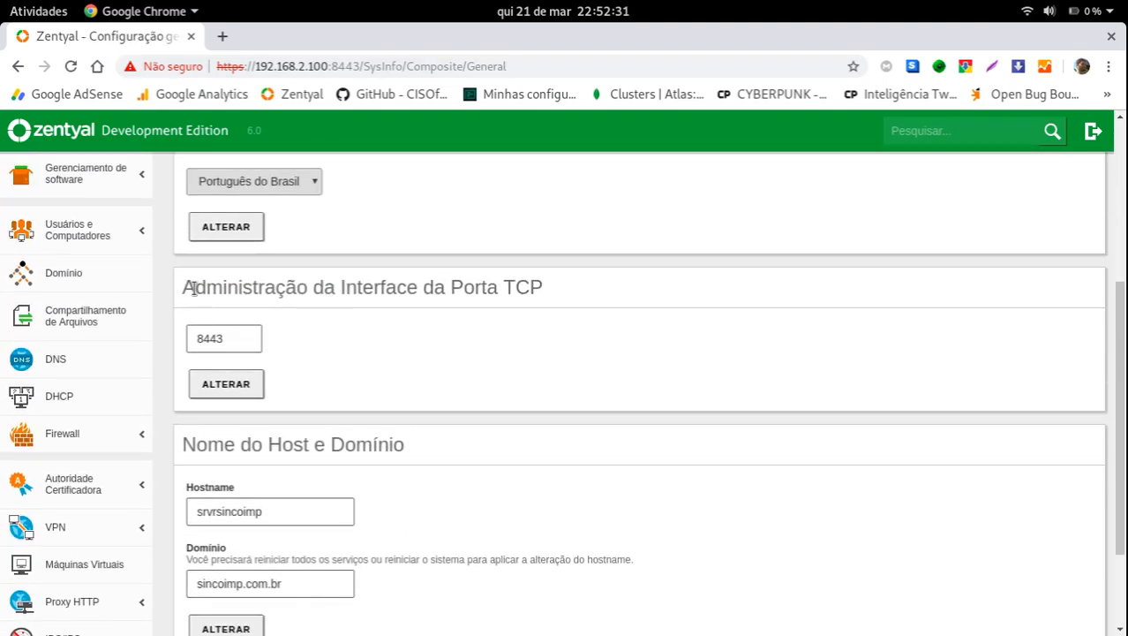
{"action": "left_click_drag", "start_coordinate": [181, 287], "coordinate": [560, 291]}
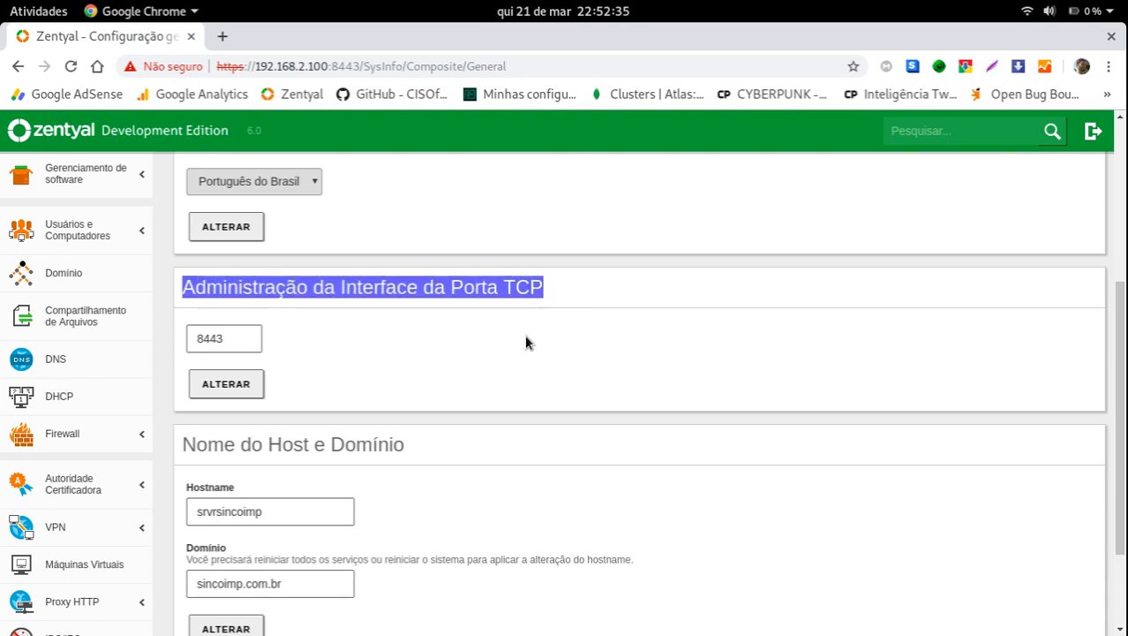
{"action": "double_click", "coordinate": [221, 339]}
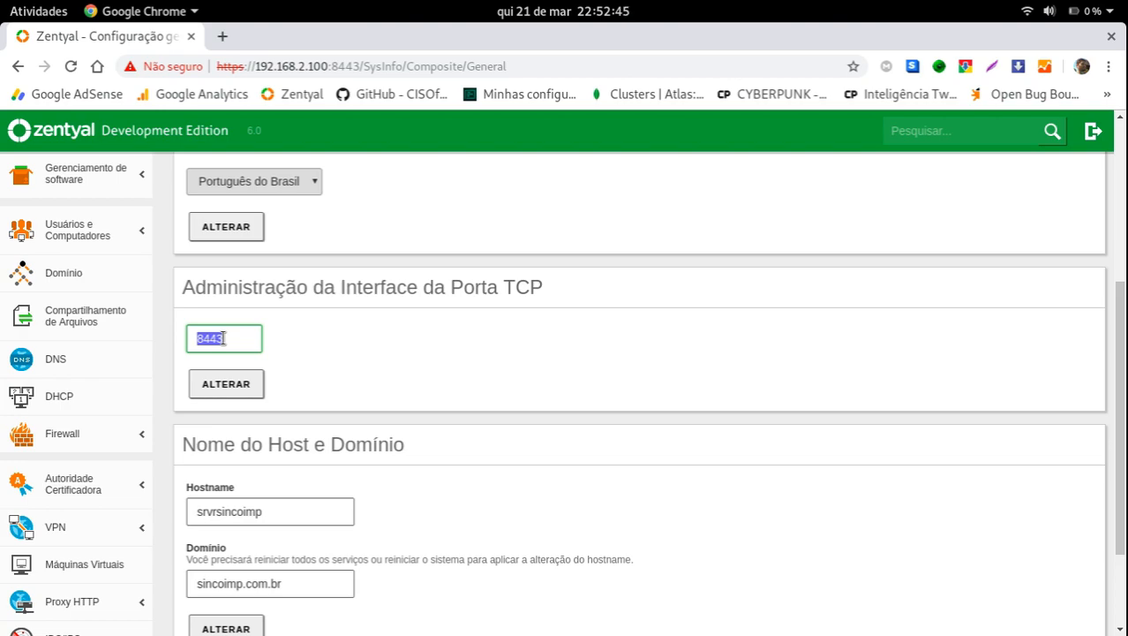
{"action": "left_click", "coordinate": [224, 337]}
{"action": "double_click", "coordinate": [214, 333]}
{"action": "double_click", "coordinate": [349, 68]}
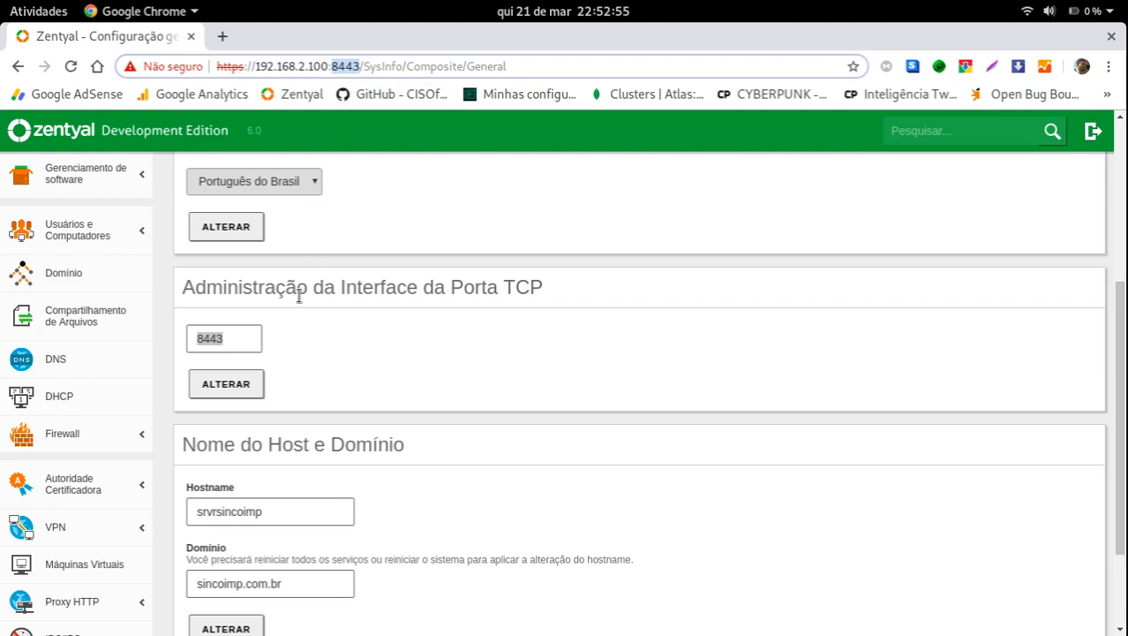
{"action": "left_click", "coordinate": [345, 344]}
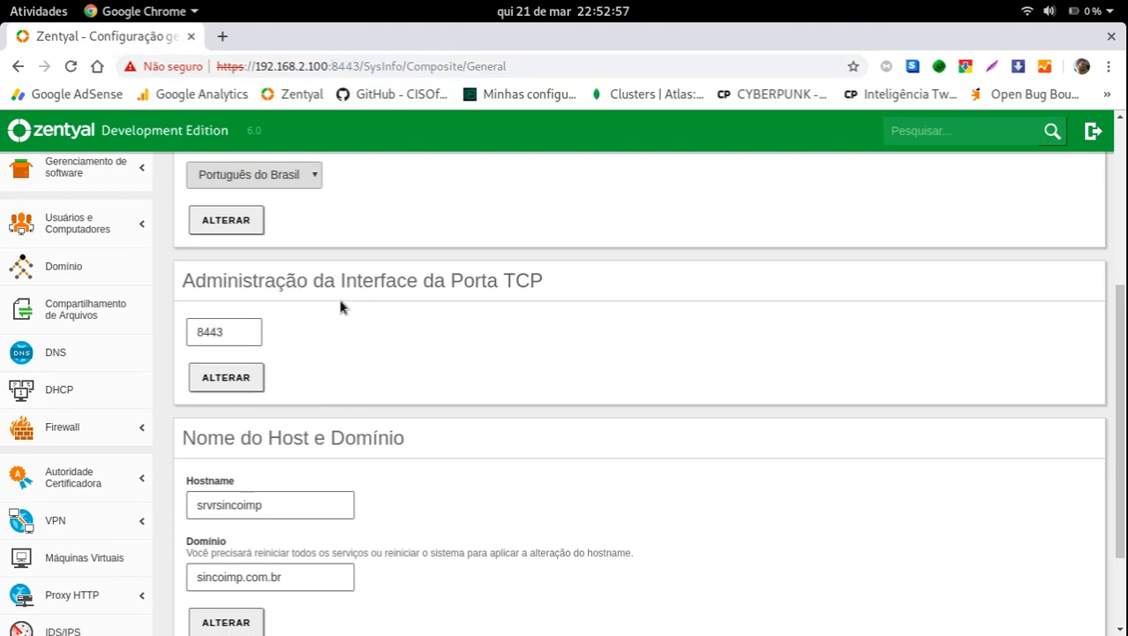
Examine the server's hostname and domain fields under Nome do Host e Domínio.
{"action": "scroll", "coordinate": [340, 307], "scroll_direction": "down", "scroll_amount": 3}
{"action": "triple_click", "coordinate": [298, 380]}
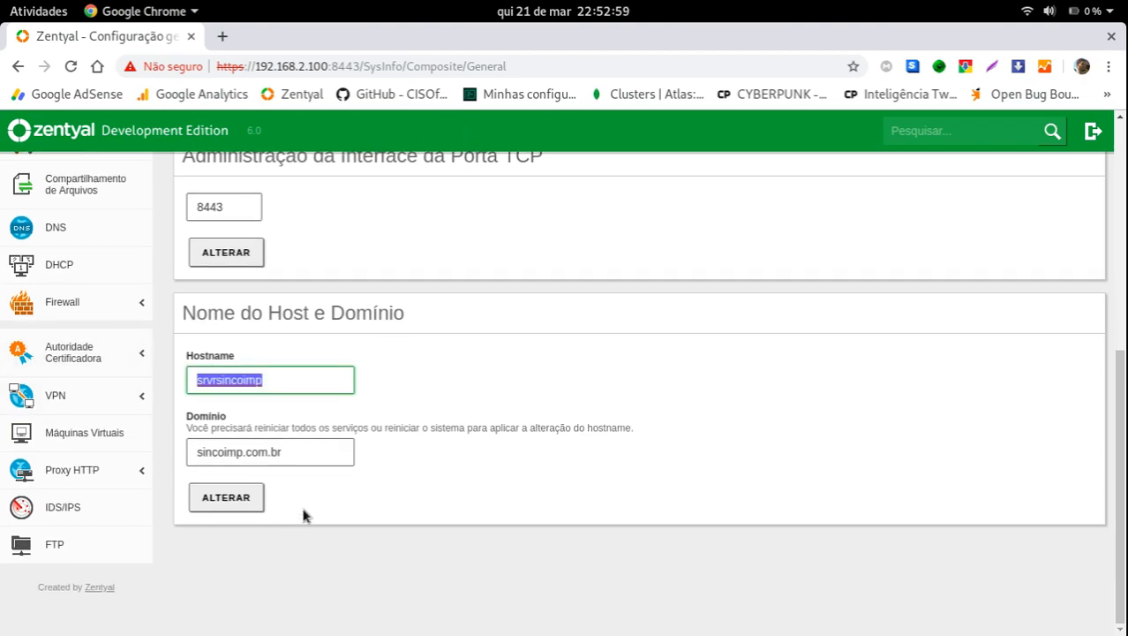
{"action": "triple_click", "coordinate": [215, 456]}
{"action": "left_click", "coordinate": [600, 498]}
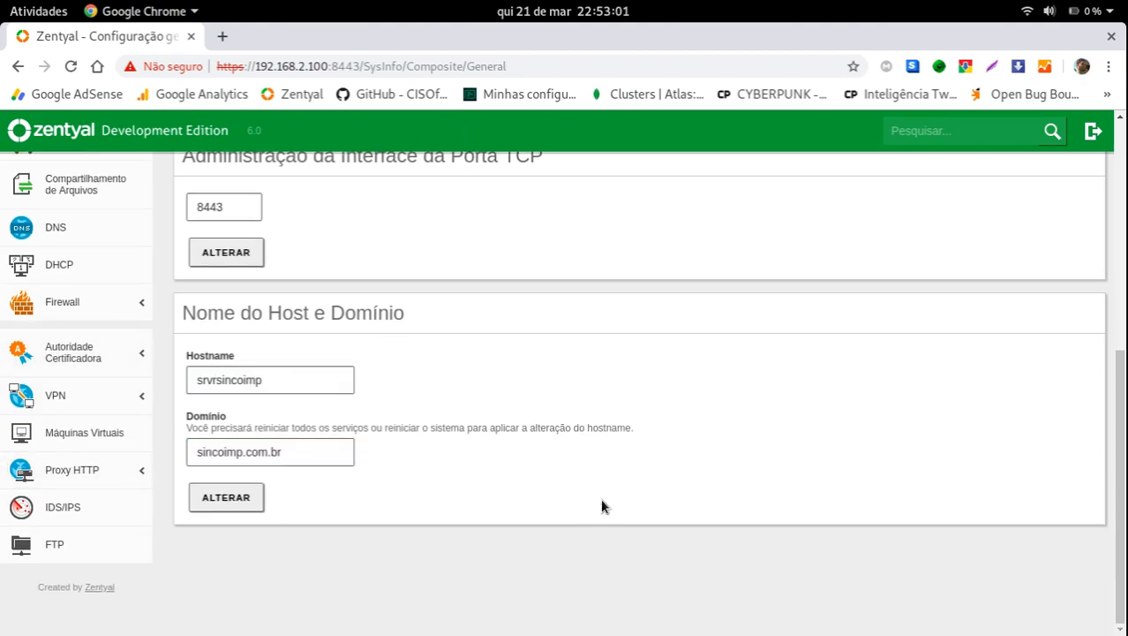
Open the date and time settings, set the time zone to America/Araguaina and apply it.
{"action": "scroll", "coordinate": [600, 499], "scroll_direction": "up", "scroll_amount": 5}
{"action": "scroll", "coordinate": [599, 496], "scroll_direction": "up", "scroll_amount": 1}
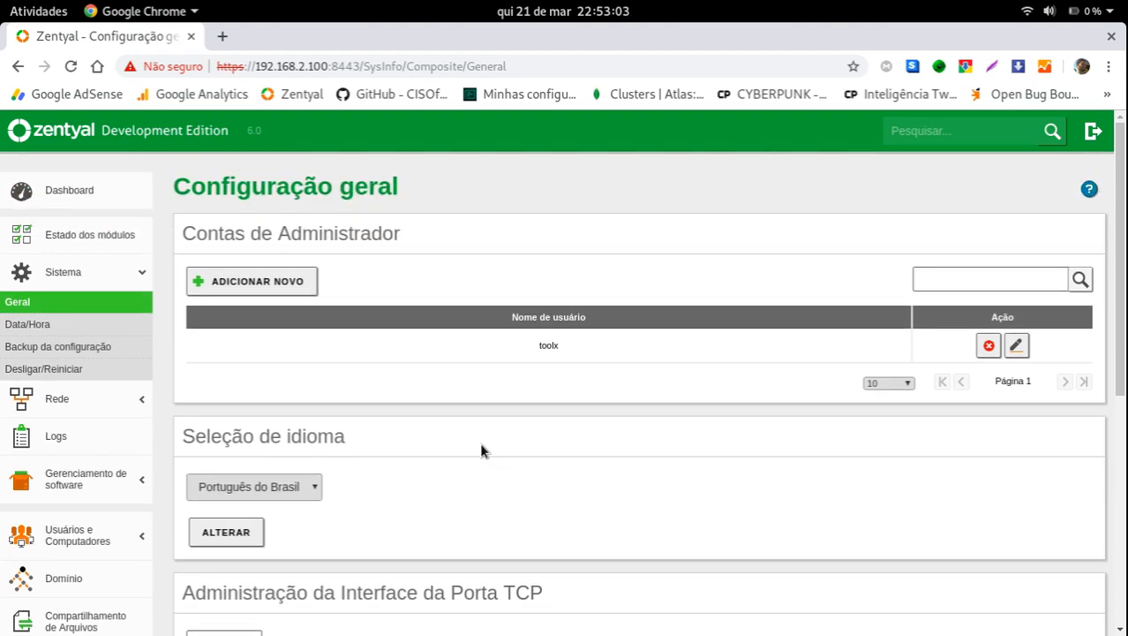
{"action": "left_click", "coordinate": [33, 325]}
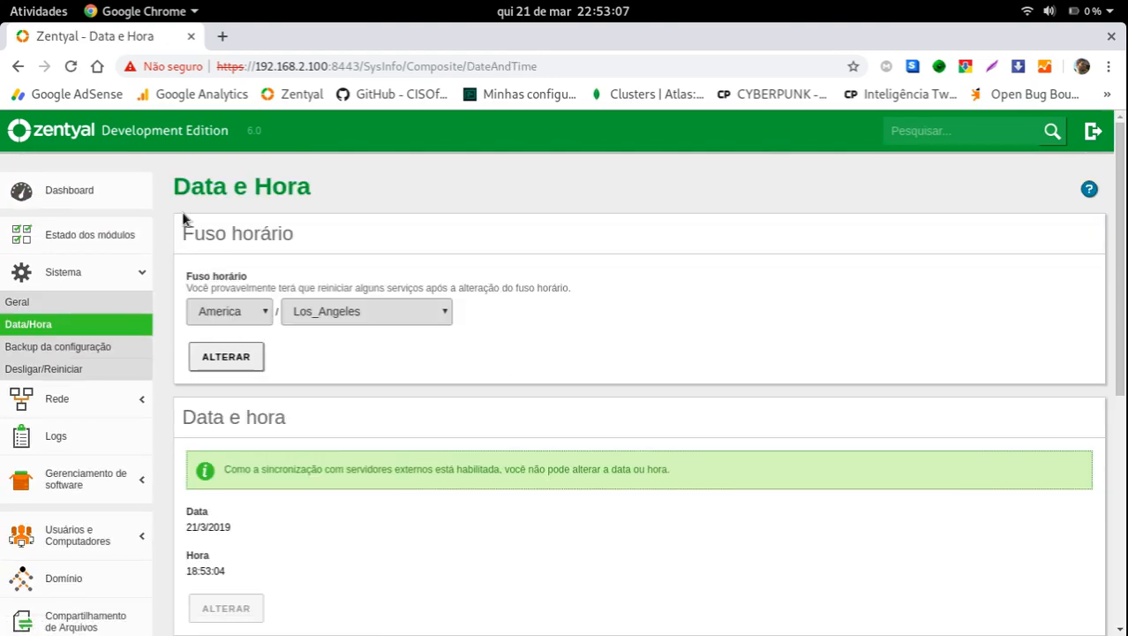
{"action": "left_click", "coordinate": [360, 311]}
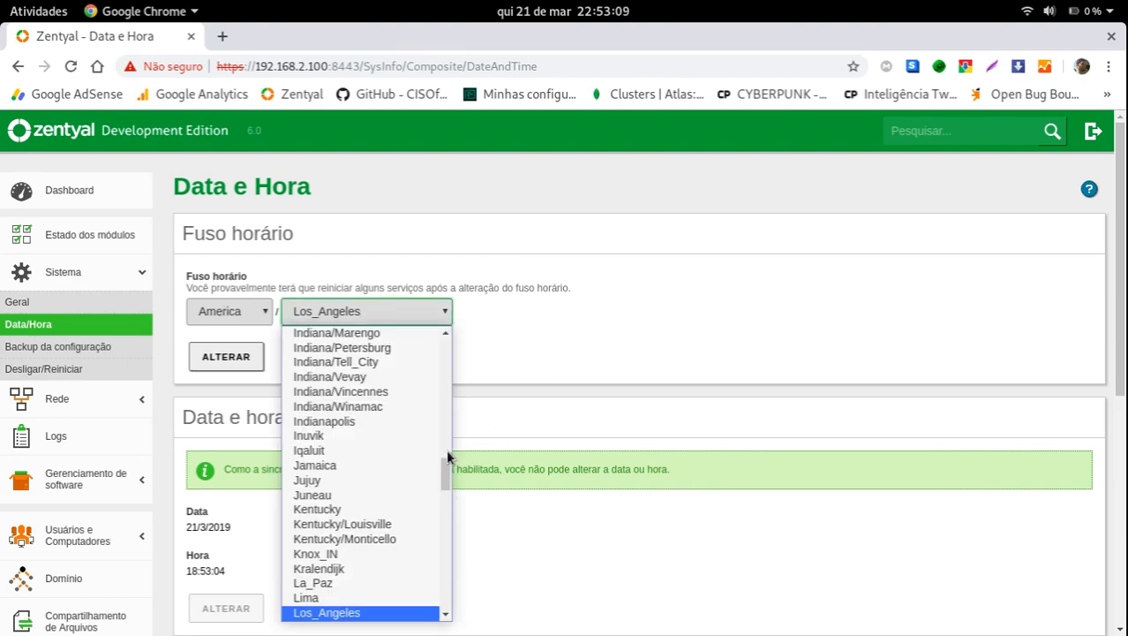
{"action": "left_click_drag", "start_coordinate": [443, 458], "coordinate": [455, 347]}
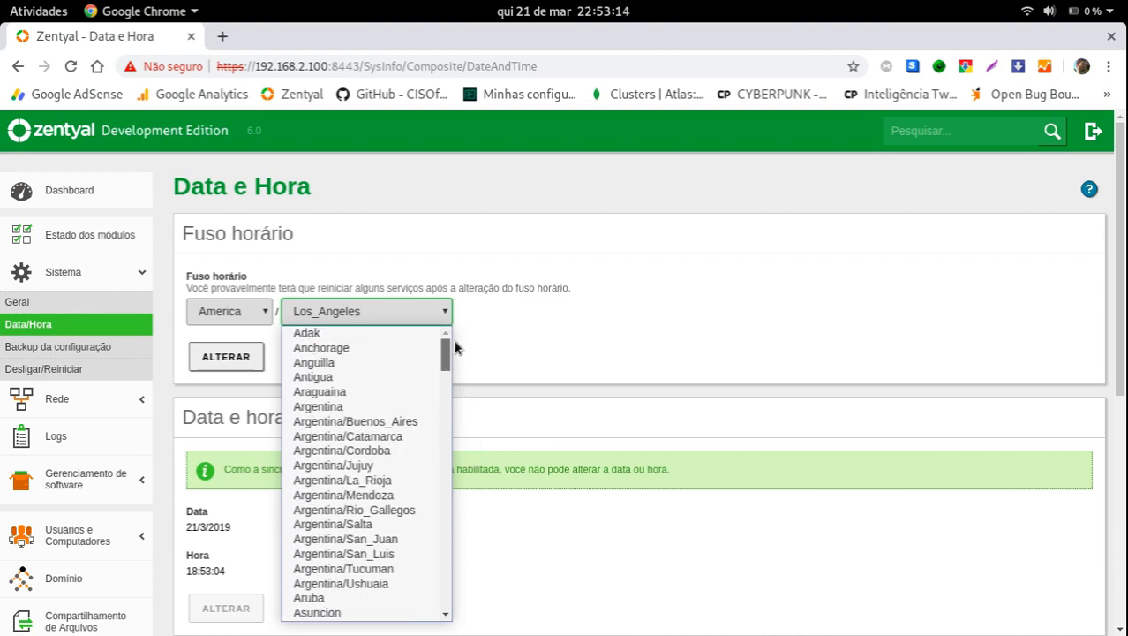
{"action": "left_click", "coordinate": [400, 392]}
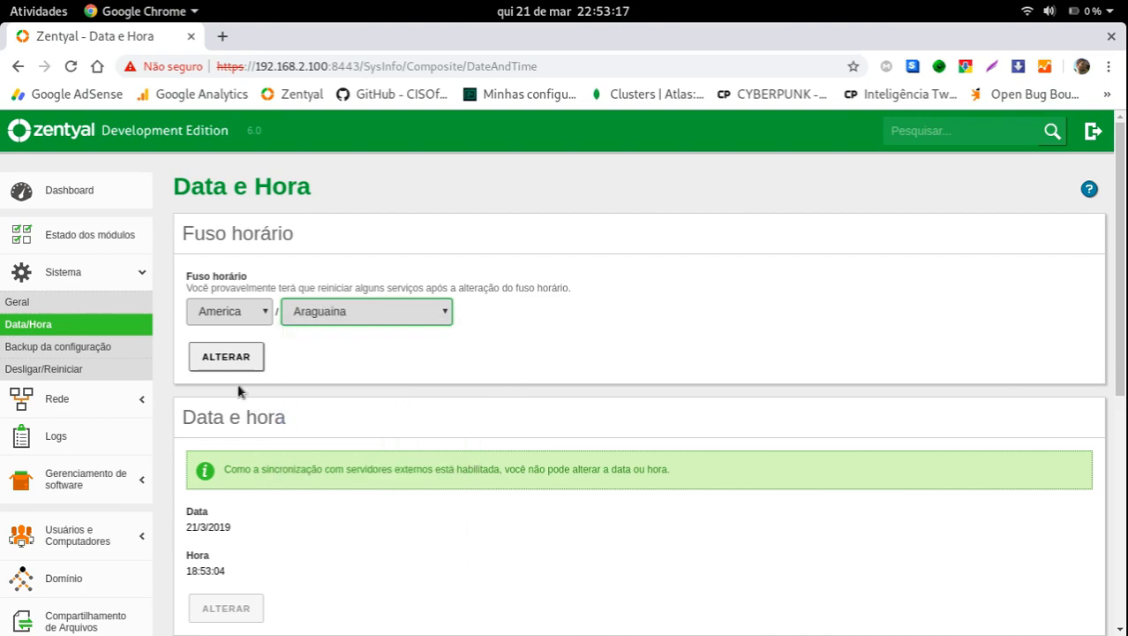
{"action": "left_click", "coordinate": [231, 357]}
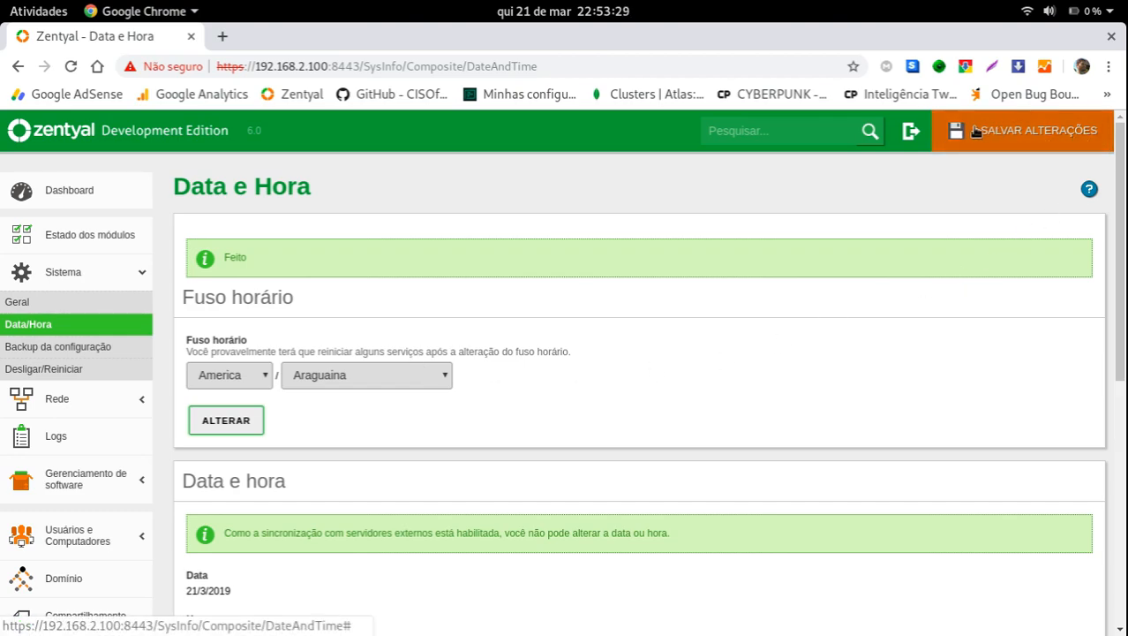
Save the pending time zone change and dismiss the completion dialog.
{"action": "scroll", "coordinate": [285, 323], "scroll_direction": "down", "scroll_amount": 4}
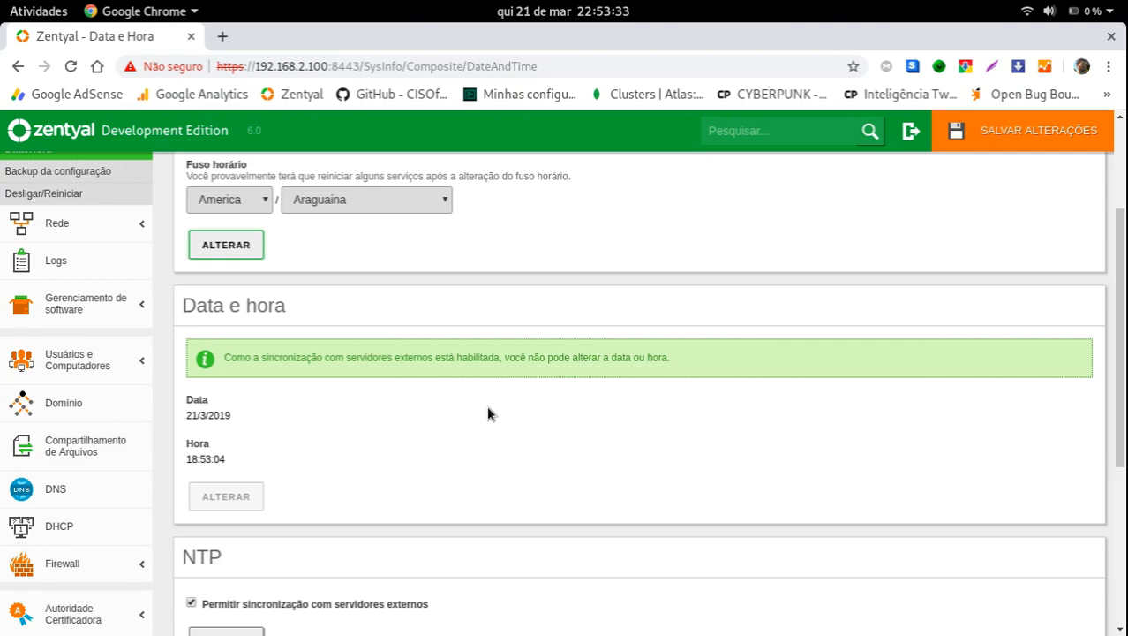
{"action": "left_click", "coordinate": [1037, 131]}
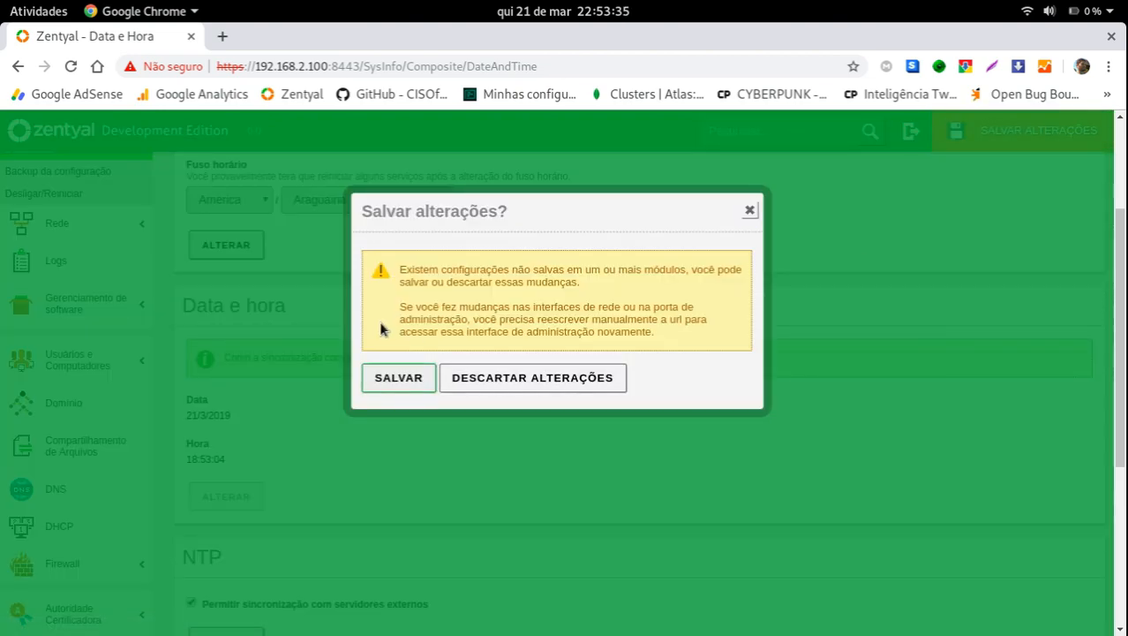
{"action": "left_click", "coordinate": [400, 382]}
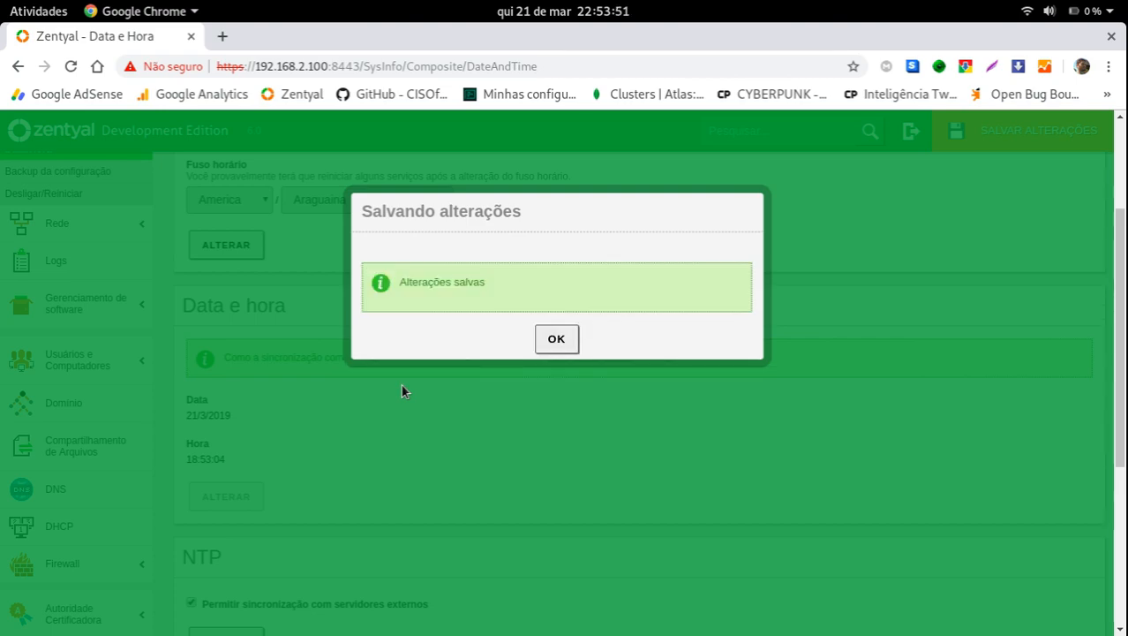
{"action": "left_click", "coordinate": [556, 339]}
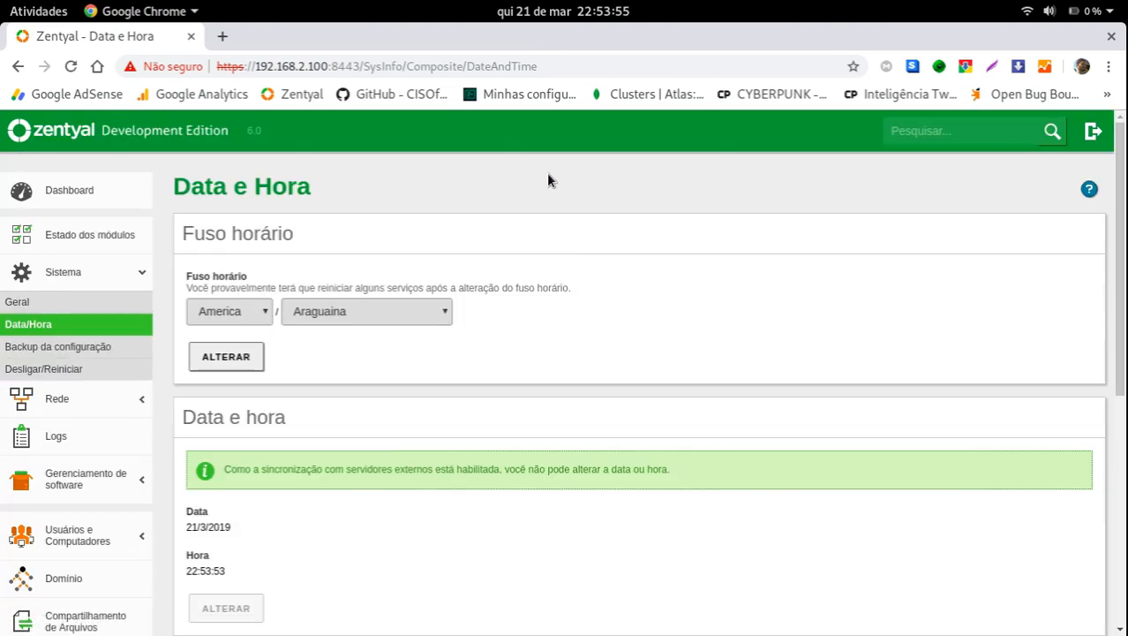
Apply the NTP setting with synchronization with external servers allowed.
{"action": "scroll", "coordinate": [443, 309], "scroll_direction": "down", "scroll_amount": 6}
{"action": "scroll", "coordinate": [435, 256], "scroll_direction": "down", "scroll_amount": 3}
{"action": "left_click", "coordinate": [248, 320]}
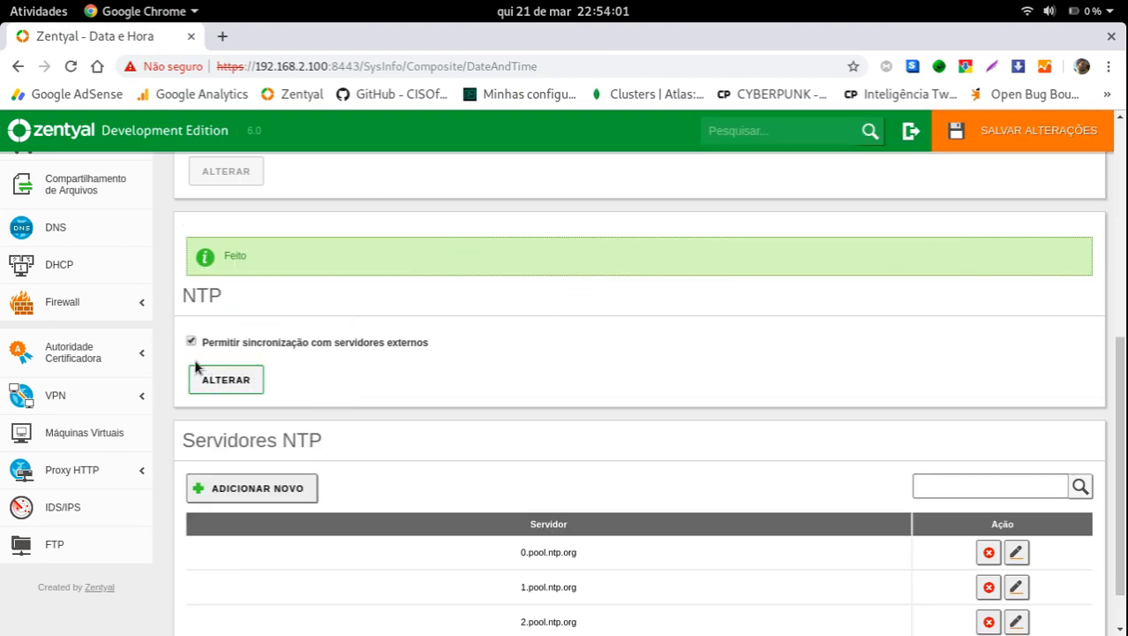
Save the pending NTP module changes, highlight the current operation in the progress dialog, and dismiss the dialog when saving finishes.
{"action": "left_click", "coordinate": [1023, 132]}
{"action": "left_click", "coordinate": [407, 379]}
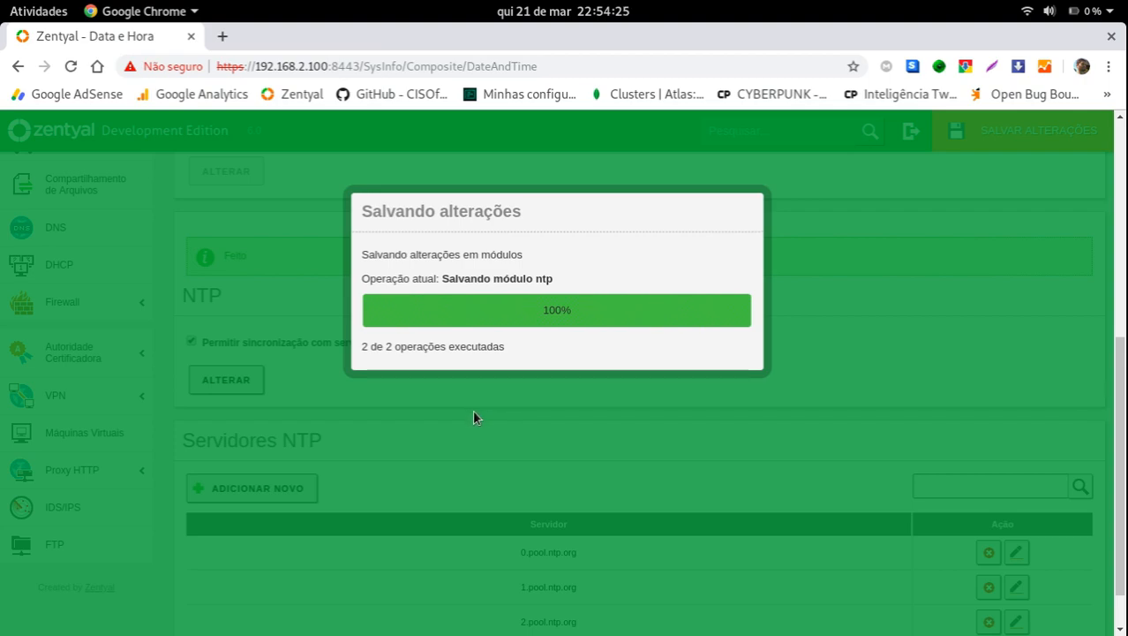
{"action": "double_click", "coordinate": [460, 255]}
{"action": "triple_click", "coordinate": [465, 278]}
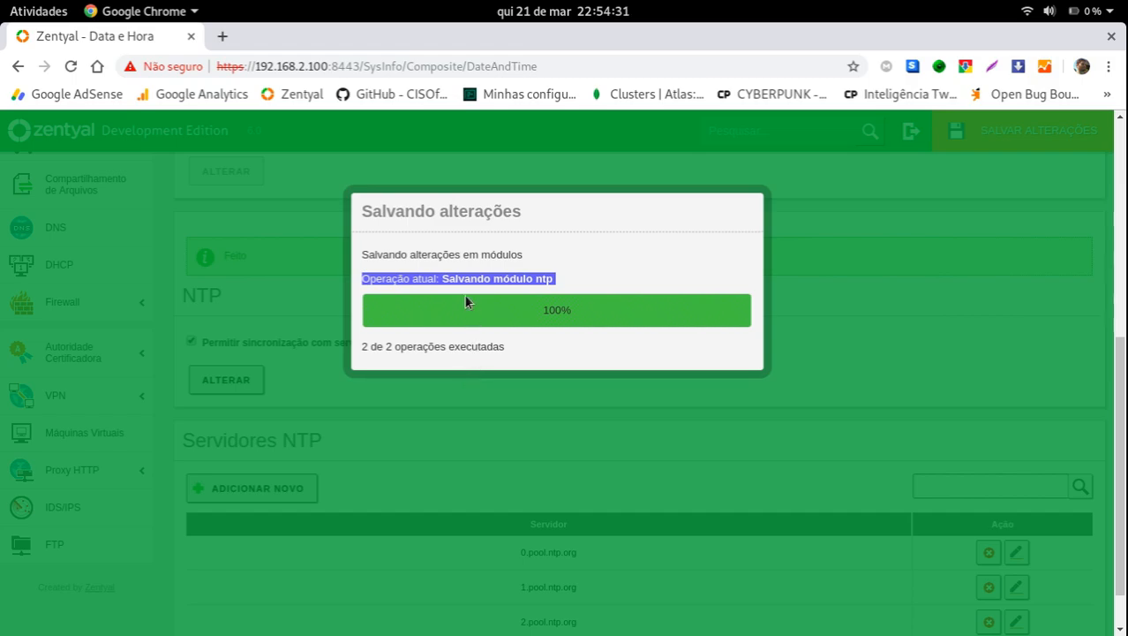
{"action": "left_click", "coordinate": [557, 340]}
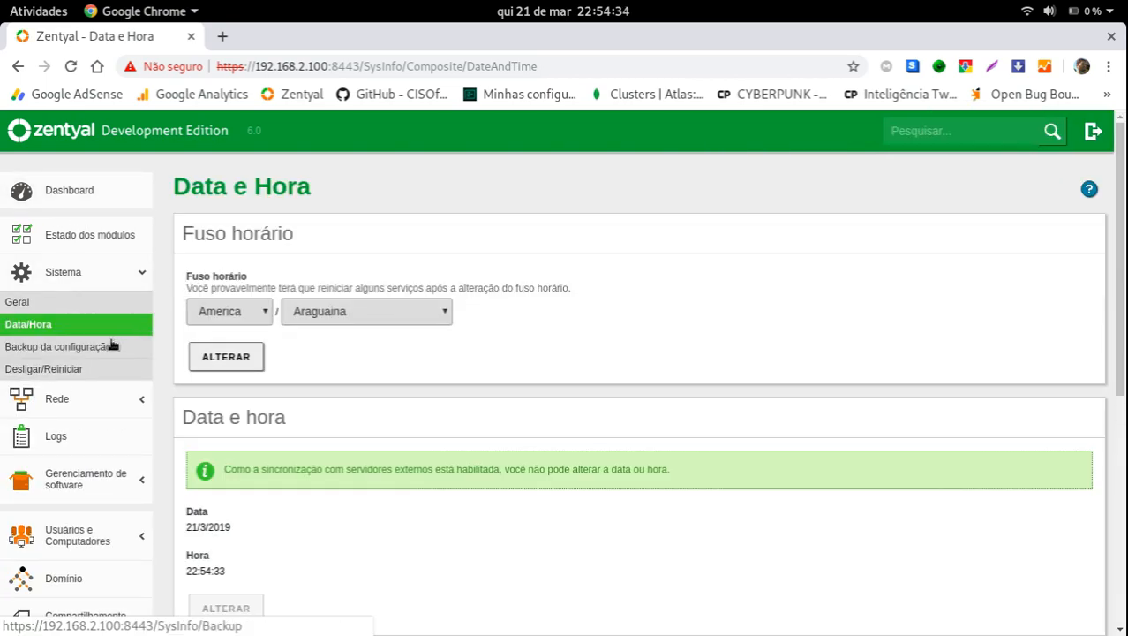
Open the configuration backup page, briefly show the open windows overview and return to the Zentyal browser window.
{"action": "left_click", "coordinate": [112, 345]}
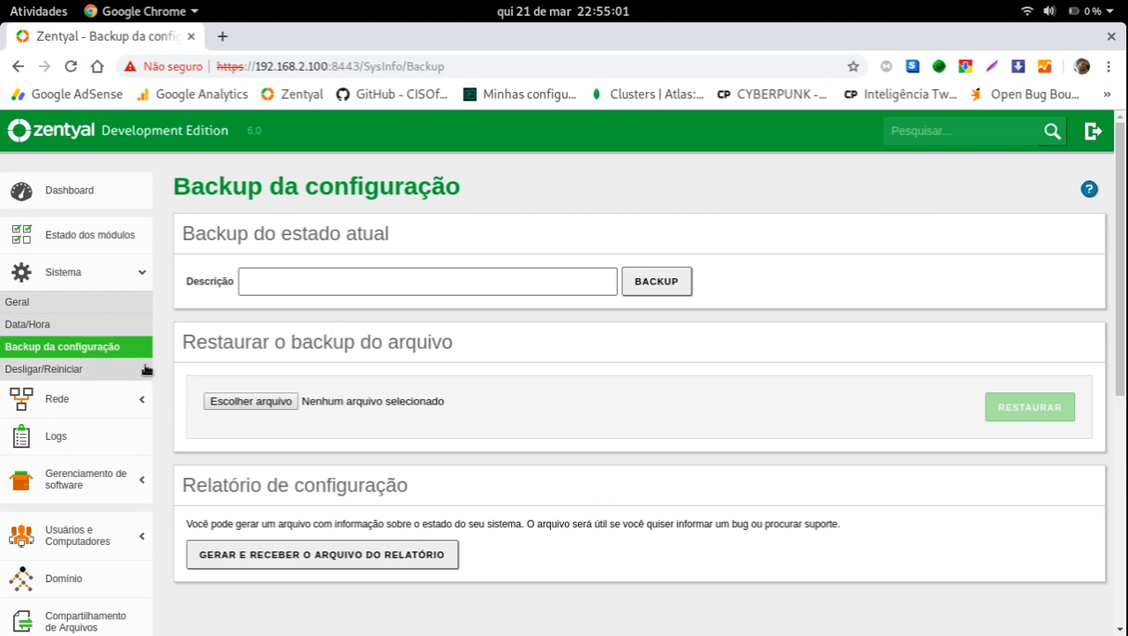
{"action": "mouse_move", "coordinate": [0, 0]}
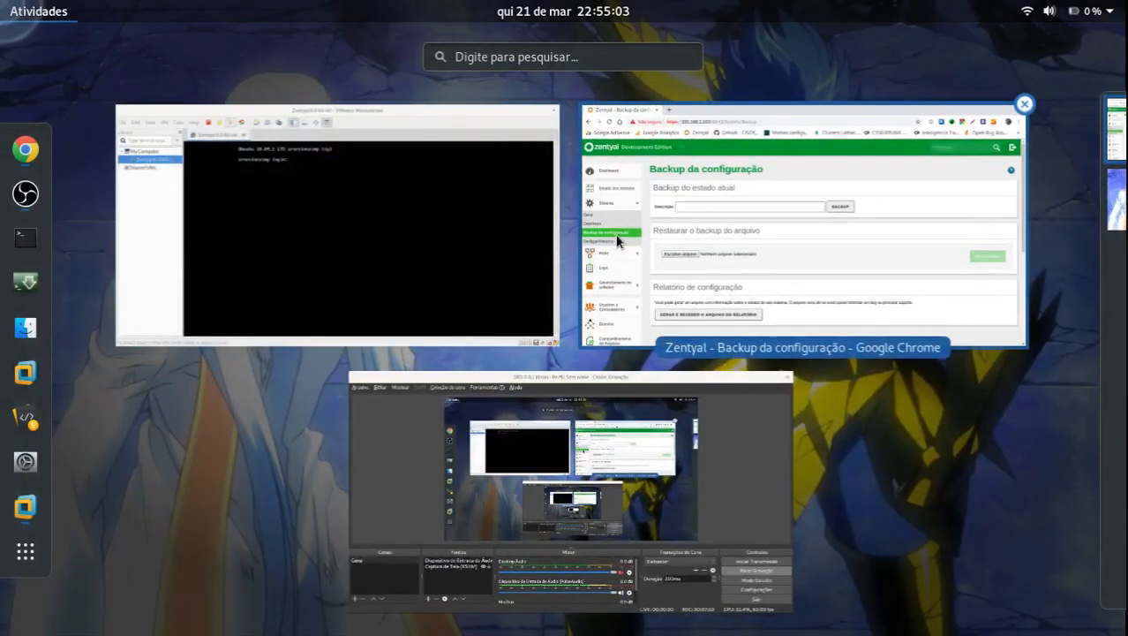
{"action": "left_click", "coordinate": [760, 202]}
Review the hostname and domain in the general system settings.
{"action": "left_click", "coordinate": [45, 300]}
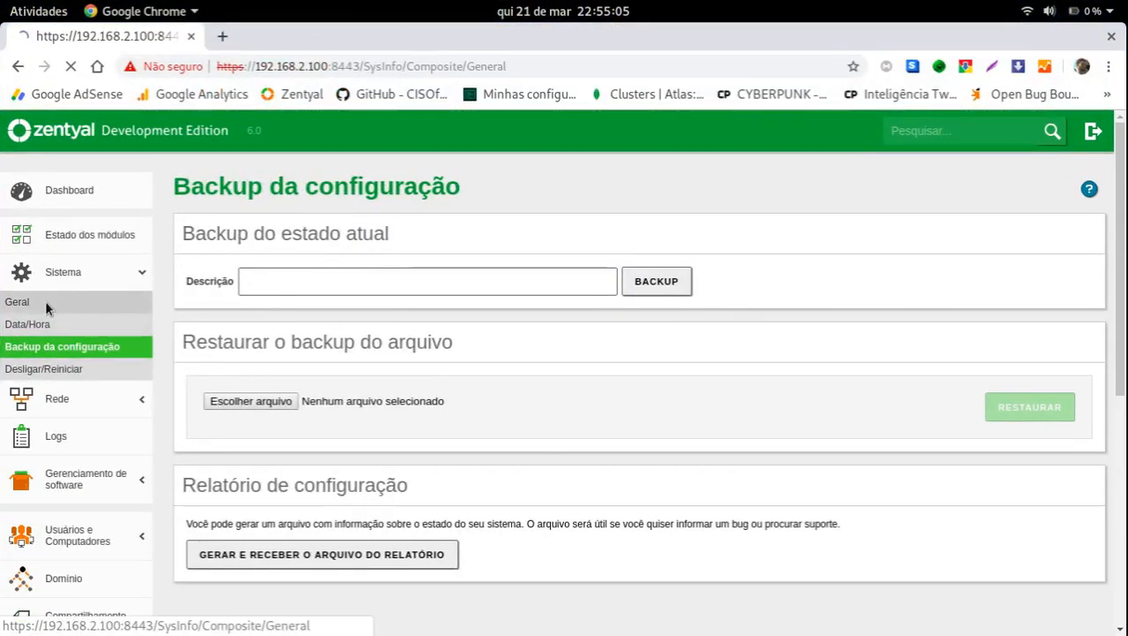
{"action": "scroll", "coordinate": [562, 336], "scroll_direction": "down", "scroll_amount": 5}
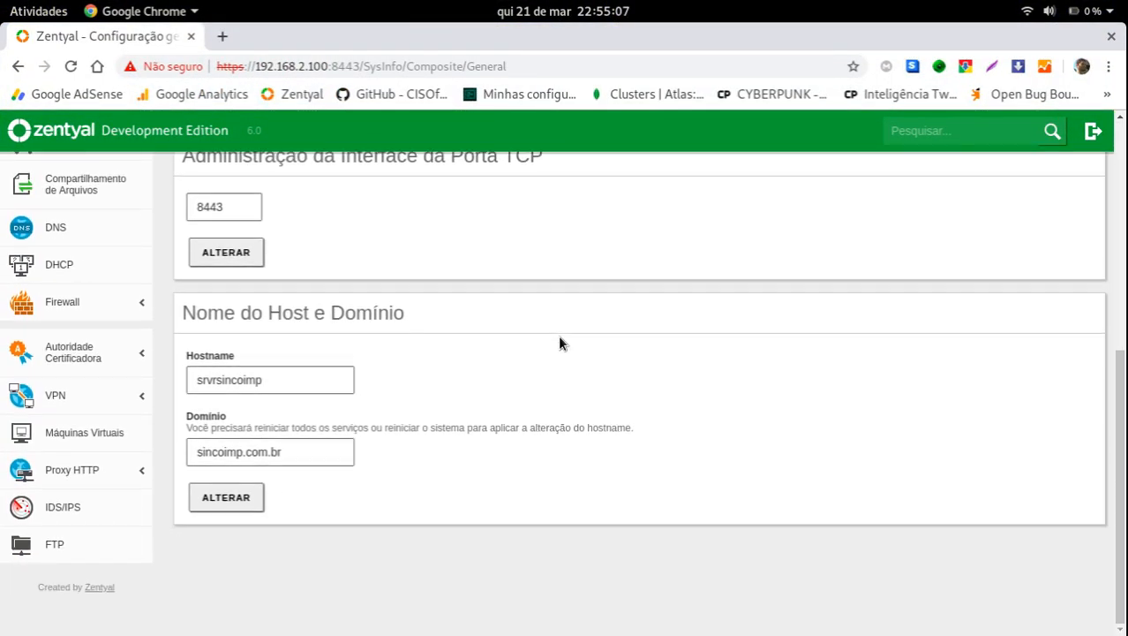
{"action": "left_click", "coordinate": [289, 375]}
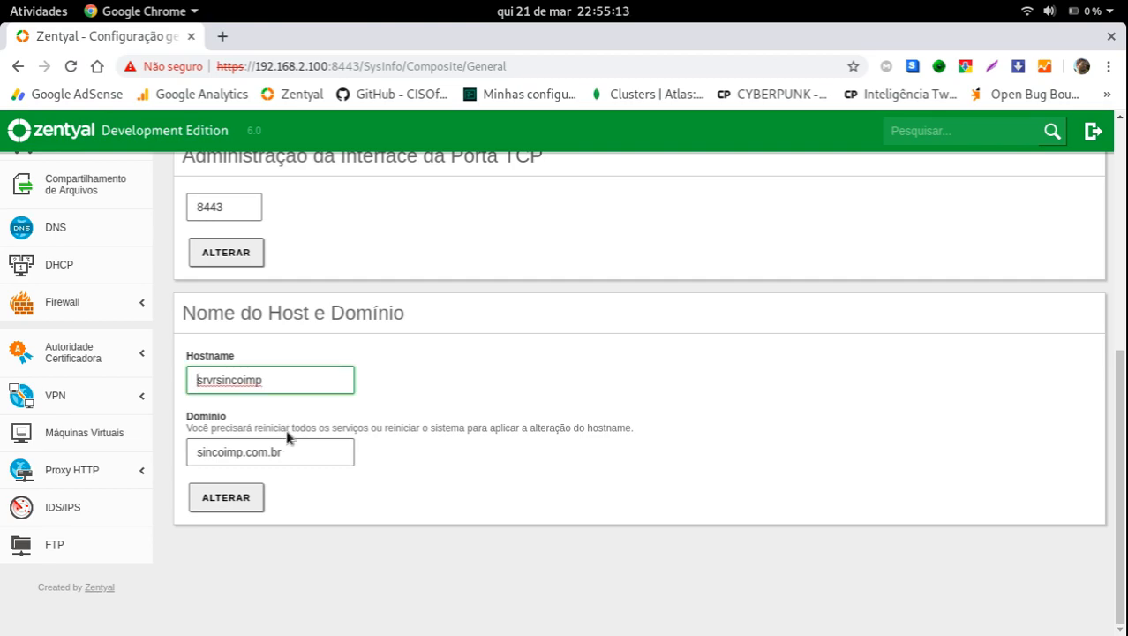
{"action": "scroll", "coordinate": [277, 434], "scroll_direction": "up", "scroll_amount": 5}
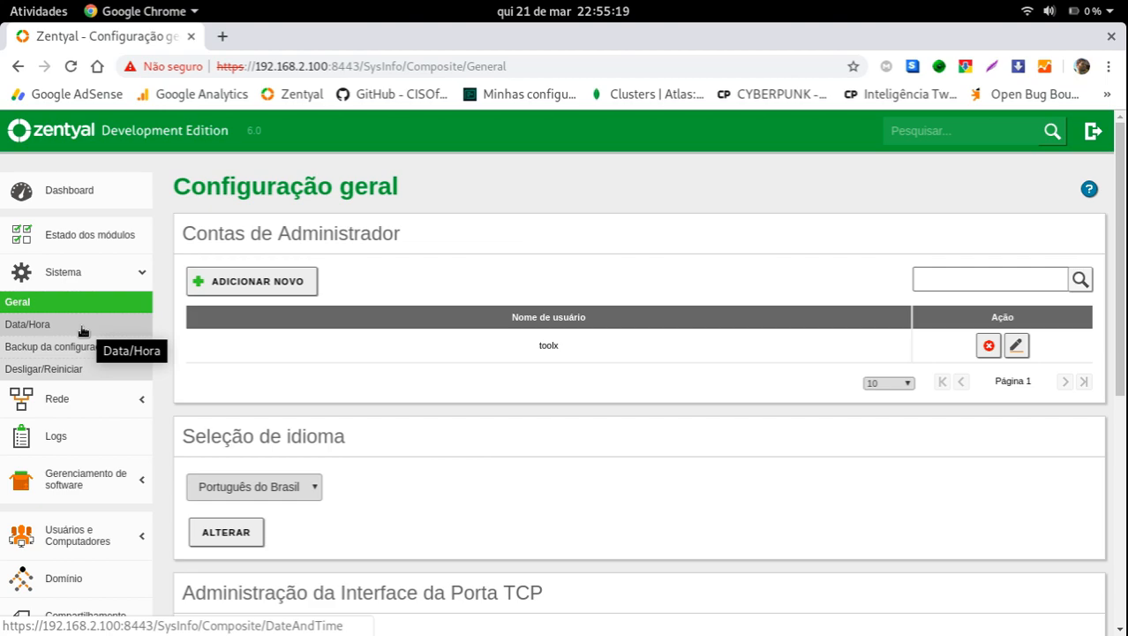
On the configuration backup page, set the current-state backup description to 21-mar-2019-22:55.
{"action": "left_click", "coordinate": [87, 347]}
{"action": "left_click", "coordinate": [351, 281]}
{"action": "left_click", "coordinate": [309, 317]}
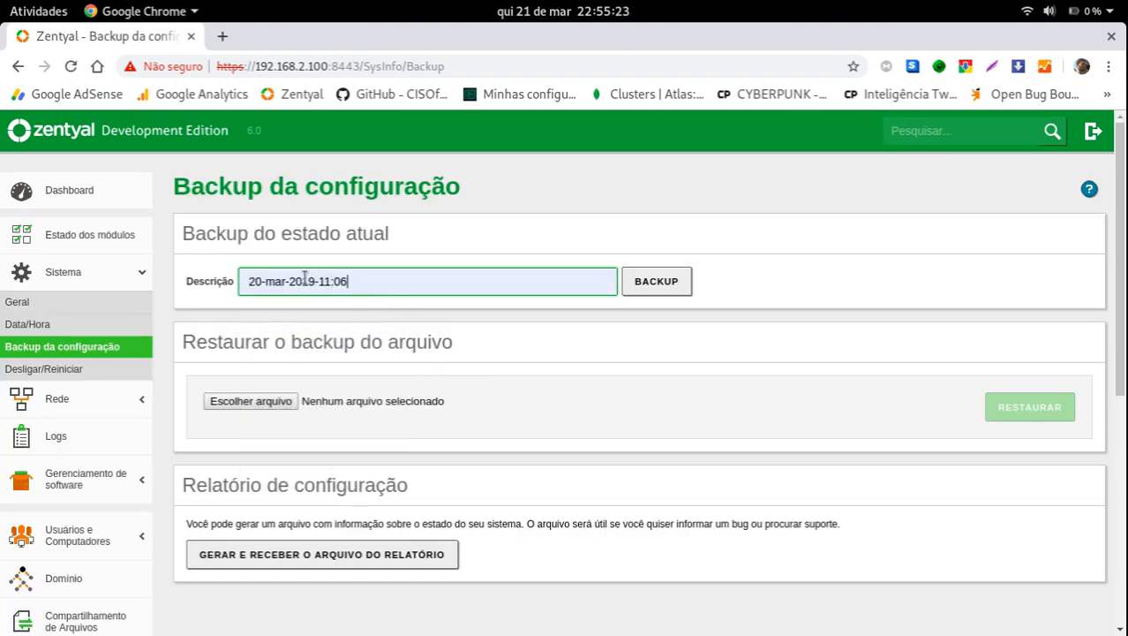
{"action": "double_click", "coordinate": [368, 280]}
{"action": "left_click", "coordinate": [344, 278]}
{"action": "left_click_drag", "start_coordinate": [419, 282], "coordinate": [160, 268]}
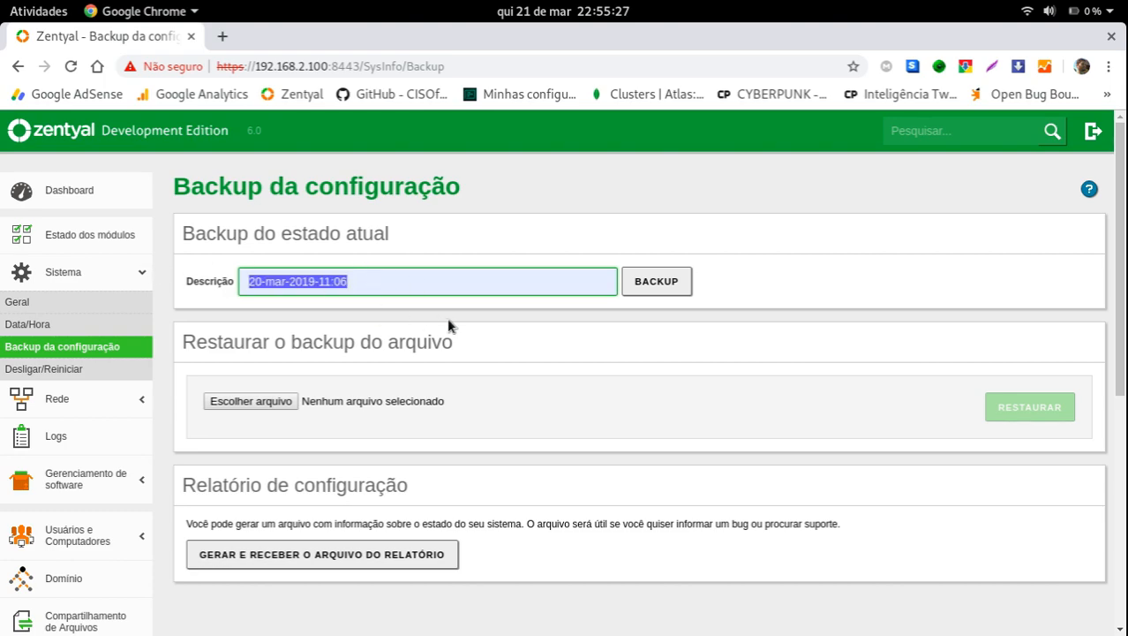
{"action": "type", "text": "21-"}
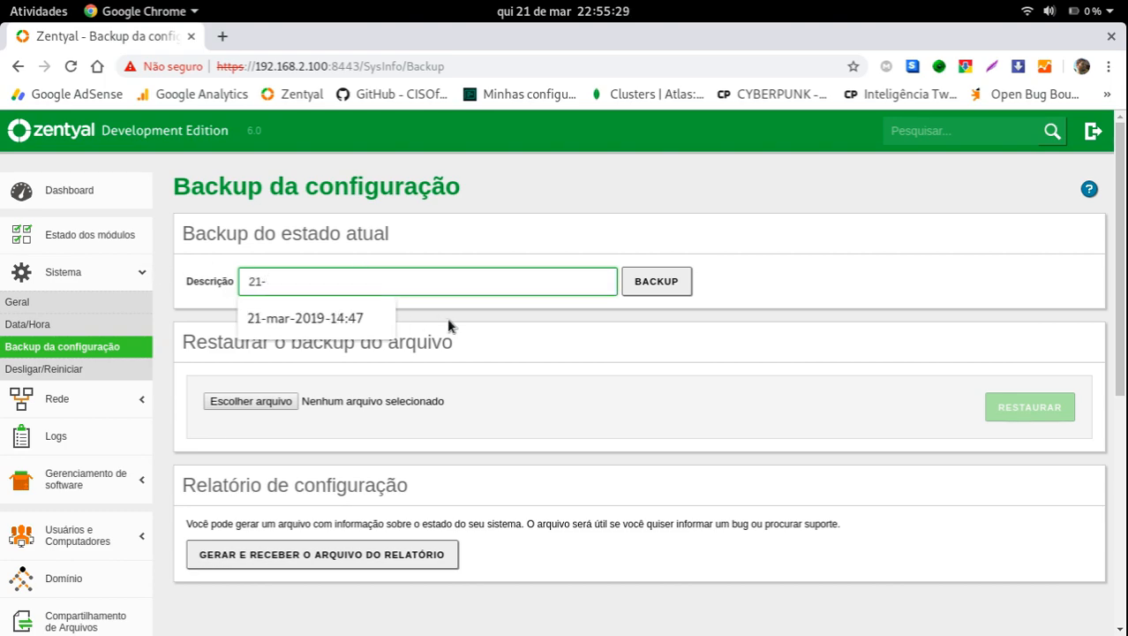
{"action": "key", "text": "Down"}
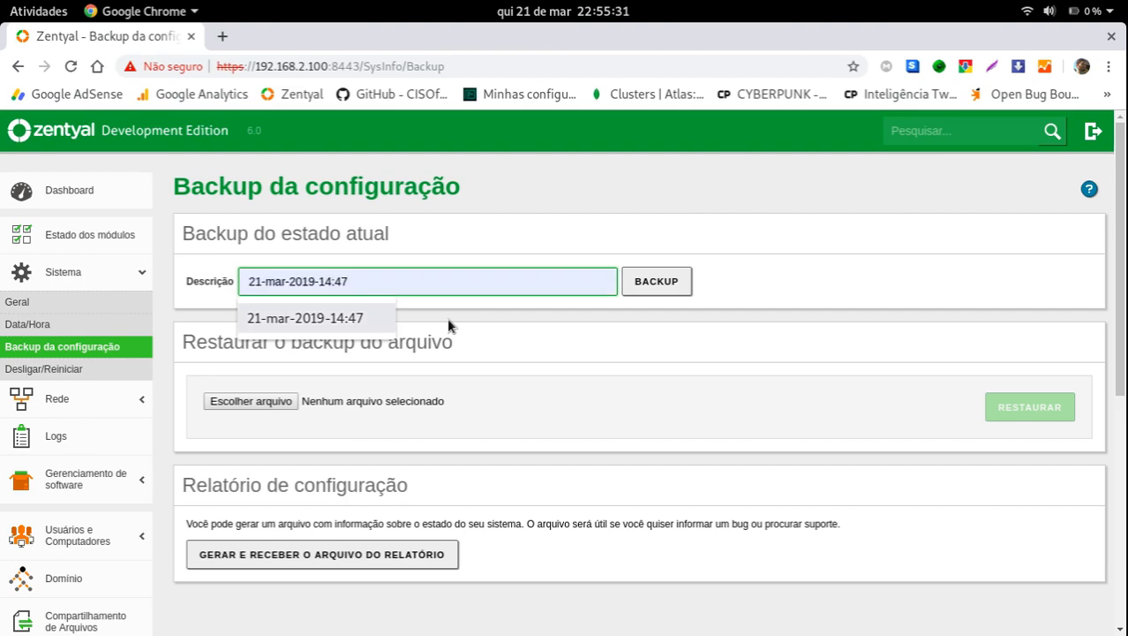
{"action": "left_click", "coordinate": [368, 320]}
{"action": "left_click_drag", "start_coordinate": [318, 281], "coordinate": [375, 280]}
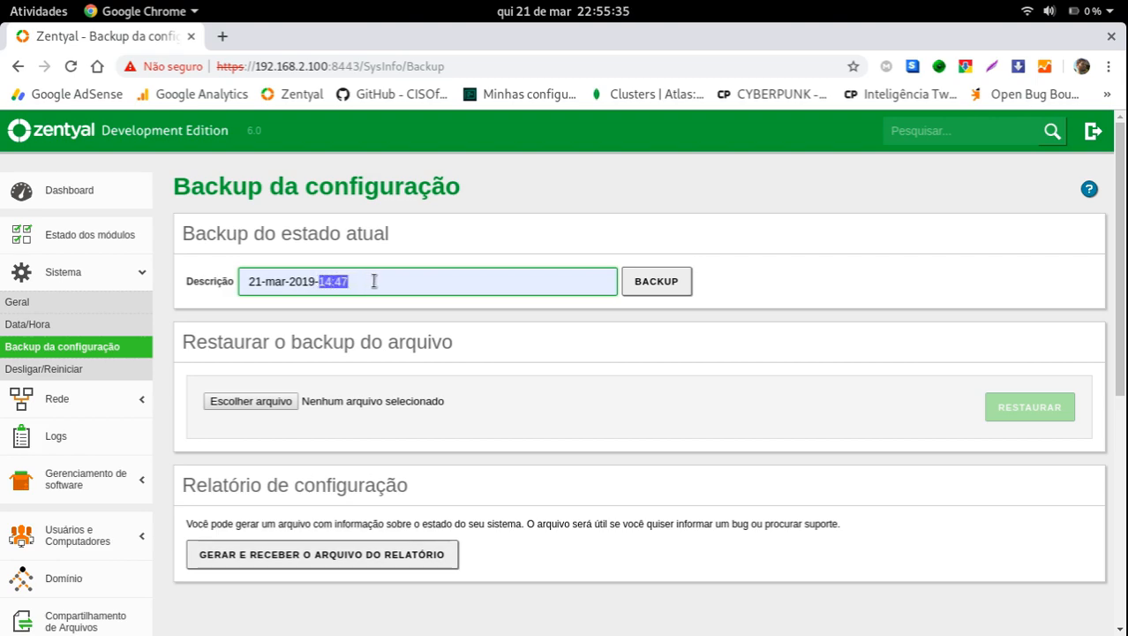
{"action": "type", "text": "22:55"}
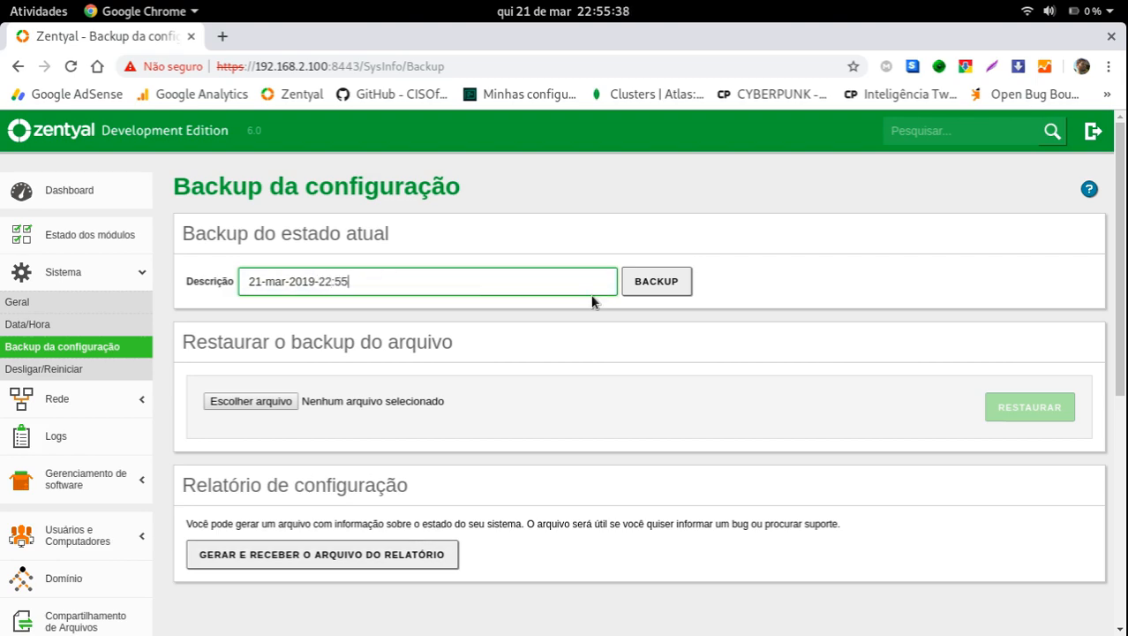
Run the backup, dismiss the completion dialog and review the backup list with its available actions.
{"action": "left_click", "coordinate": [680, 283]}
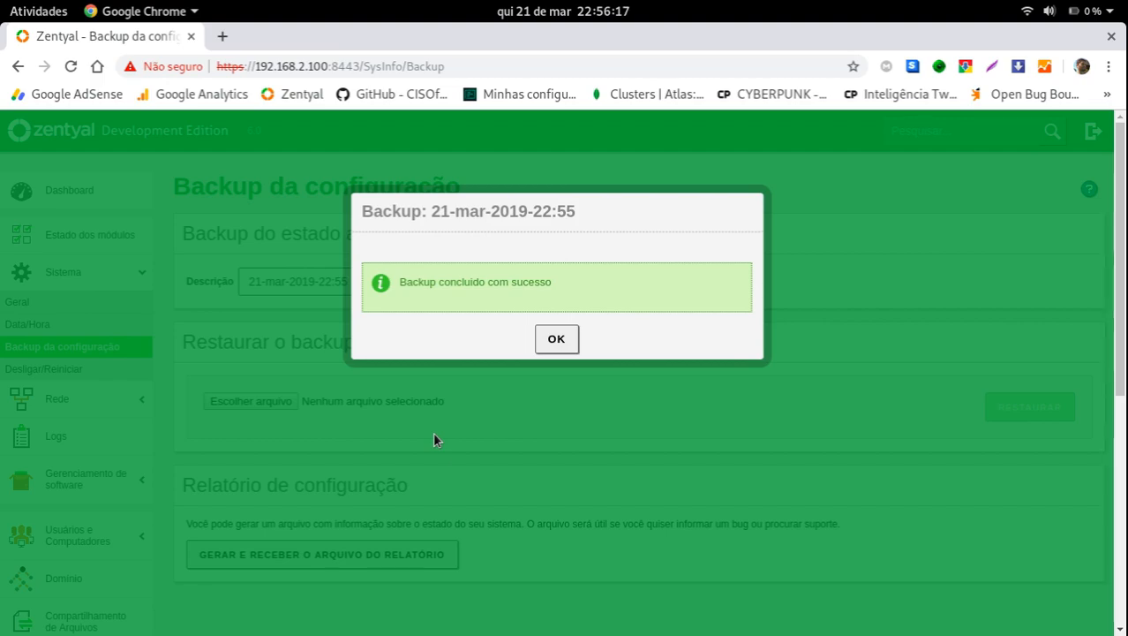
{"action": "left_click", "coordinate": [556, 343]}
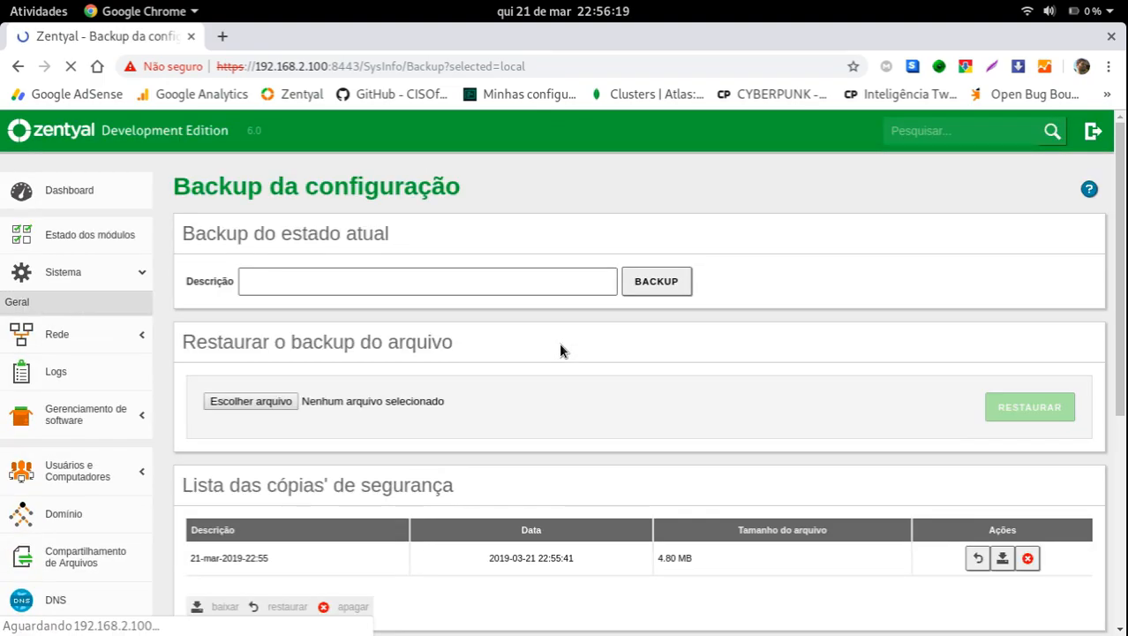
{"action": "scroll", "coordinate": [559, 342], "scroll_direction": "down", "scroll_amount": 5}
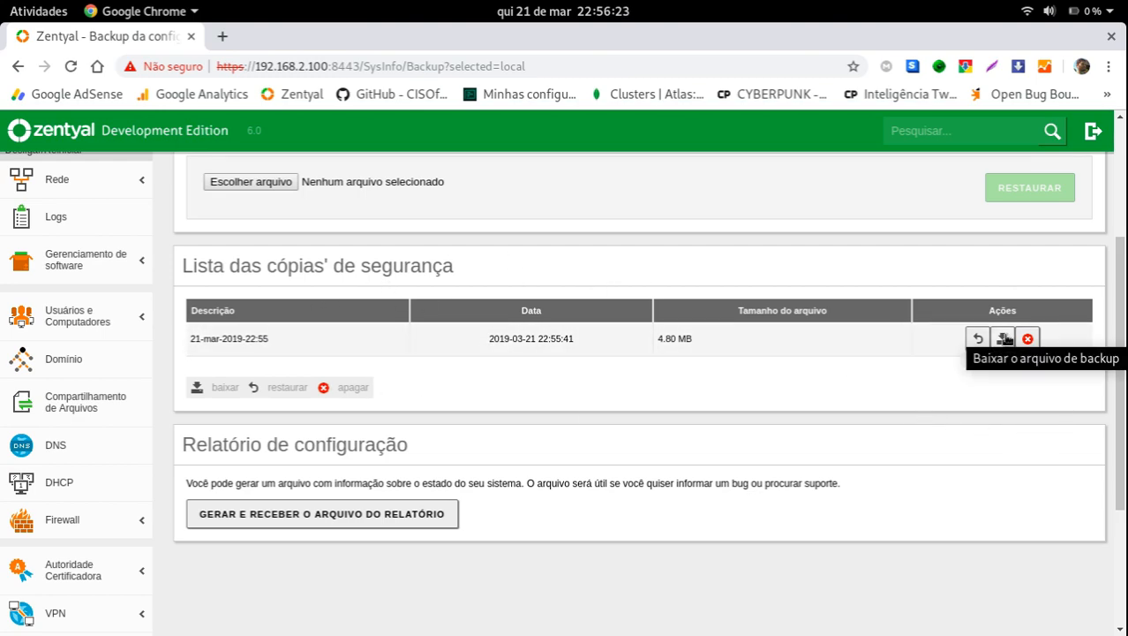
{"action": "scroll", "coordinate": [212, 251], "scroll_direction": "up", "scroll_amount": 4}
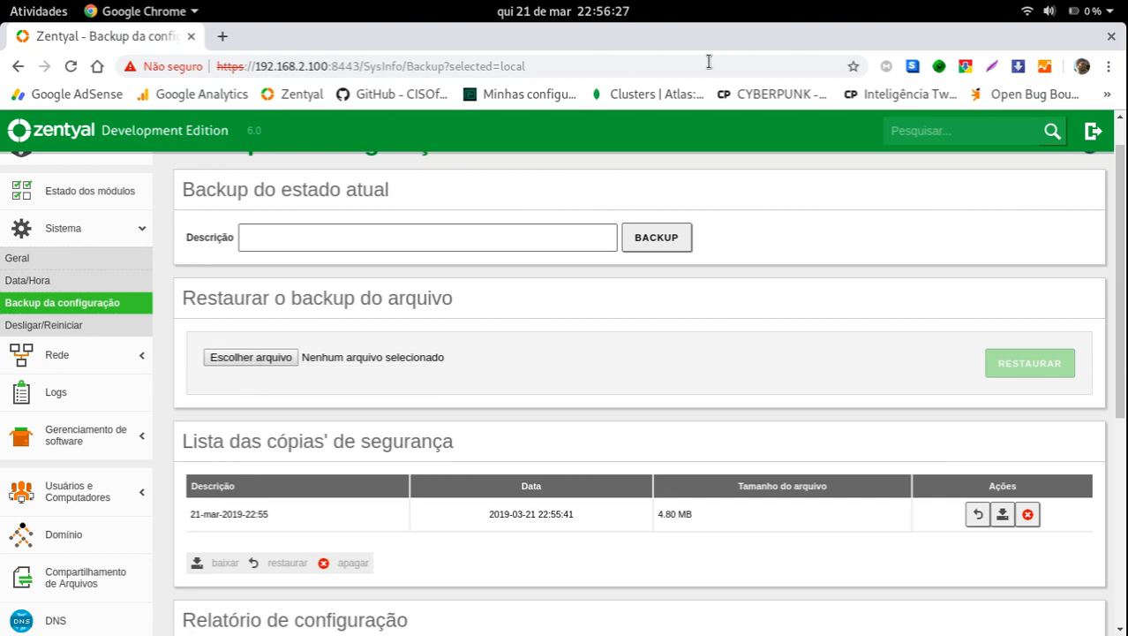
Choose the srvrsincoimp backup archive ending in 1-160152.tar as the file to restore, and look over the configuration report section.
{"action": "left_click", "coordinate": [277, 358]}
{"action": "left_click", "coordinate": [375, 155]}
{"action": "left_click", "coordinate": [1002, 44]}
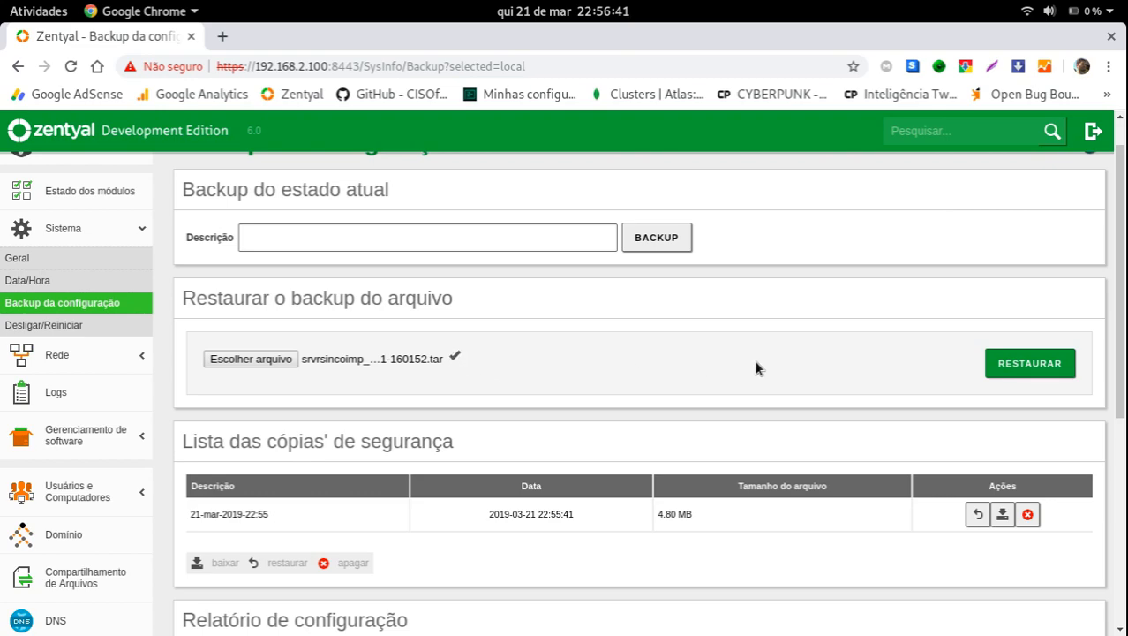
{"action": "scroll", "coordinate": [588, 421], "scroll_direction": "down", "scroll_amount": 5}
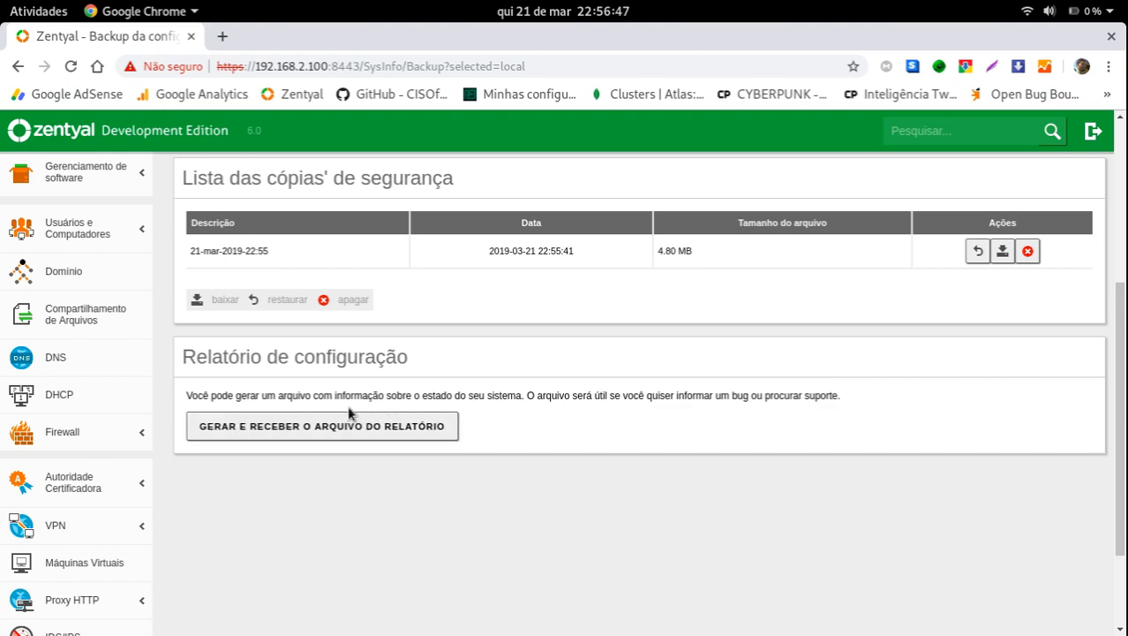
Open the shutdown and restart page and highlight the warning about losing the Internet connection.
{"action": "scroll", "coordinate": [512, 402], "scroll_direction": "up", "scroll_amount": 5}
{"action": "left_click", "coordinate": [97, 368]}
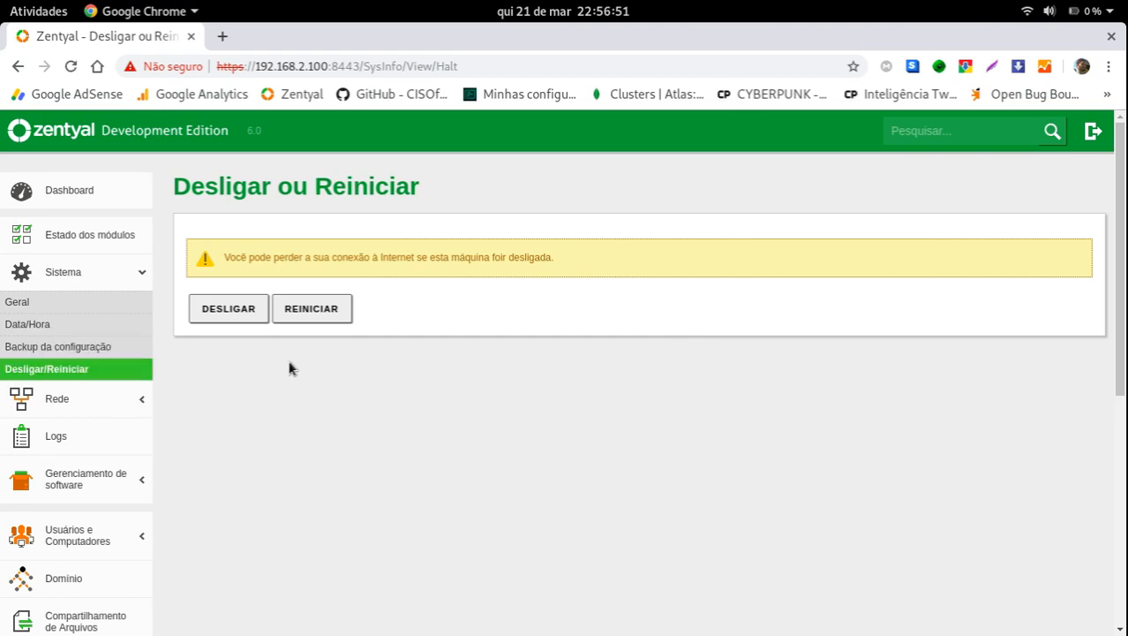
{"action": "triple_click", "coordinate": [249, 255]}
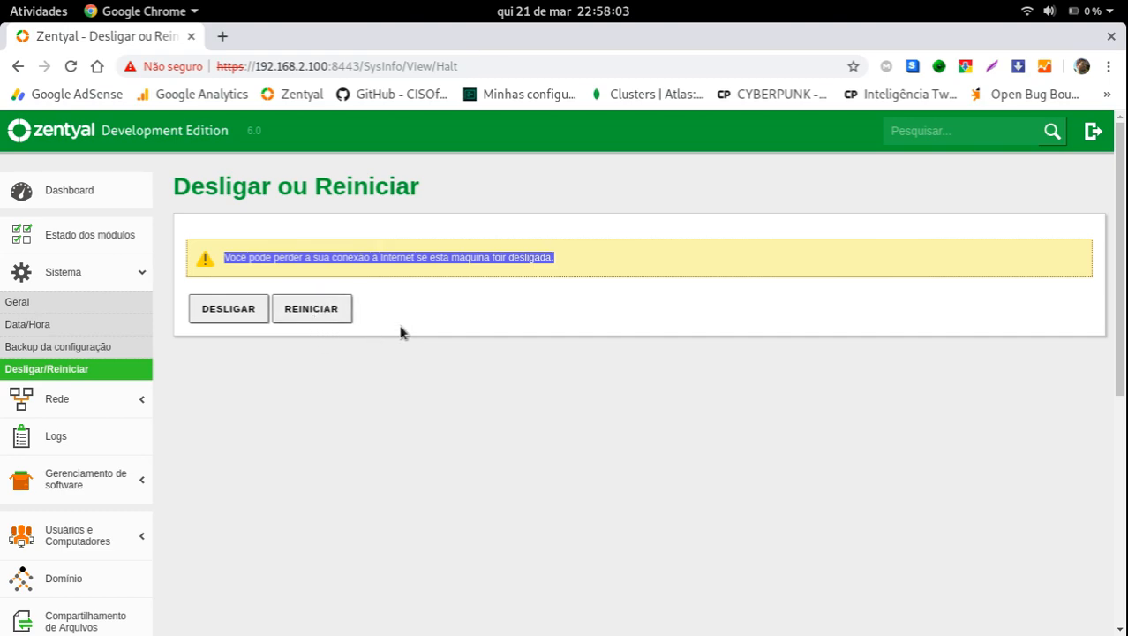
{"action": "left_click", "coordinate": [269, 271]}
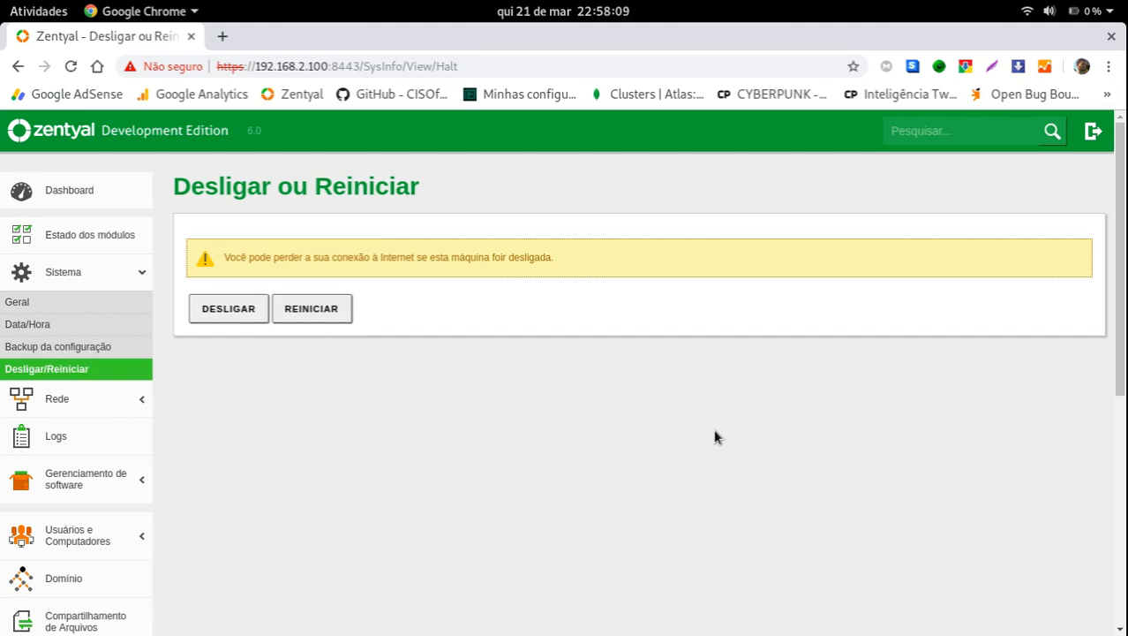
Open the network interfaces page and examine ens33's name, method, external WAN option, IP address and the virtual interfaces section.
{"action": "left_click", "coordinate": [56, 399]}
{"action": "left_click", "coordinate": [89, 344]}
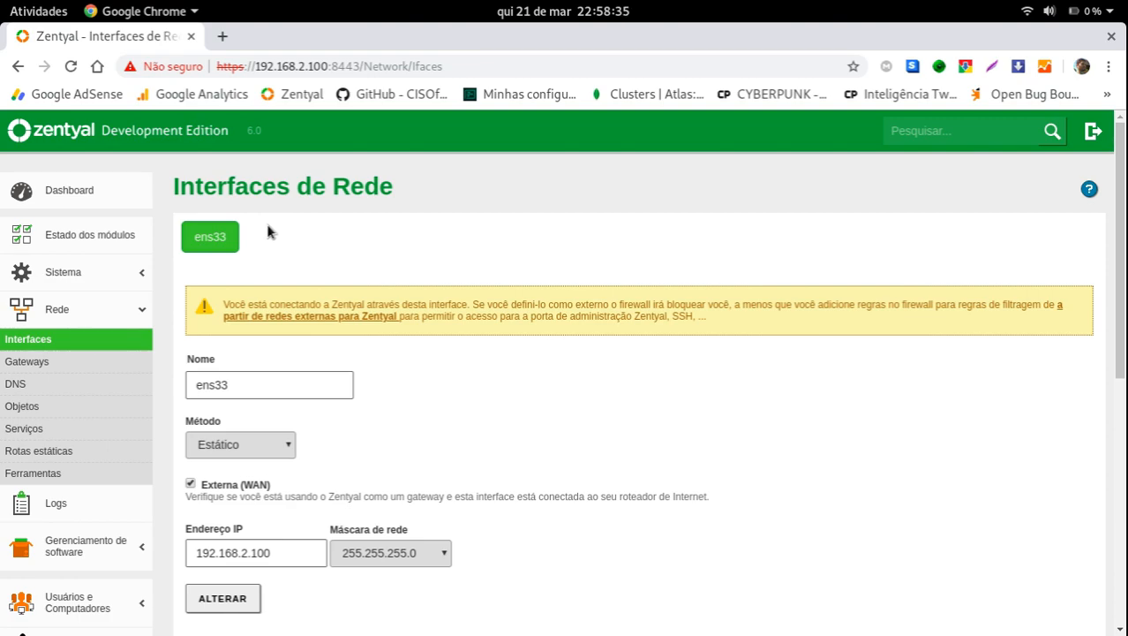
{"action": "double_click", "coordinate": [209, 233]}
{"action": "left_click", "coordinate": [236, 223]}
{"action": "scroll", "coordinate": [428, 472], "scroll_direction": "down", "scroll_amount": 4}
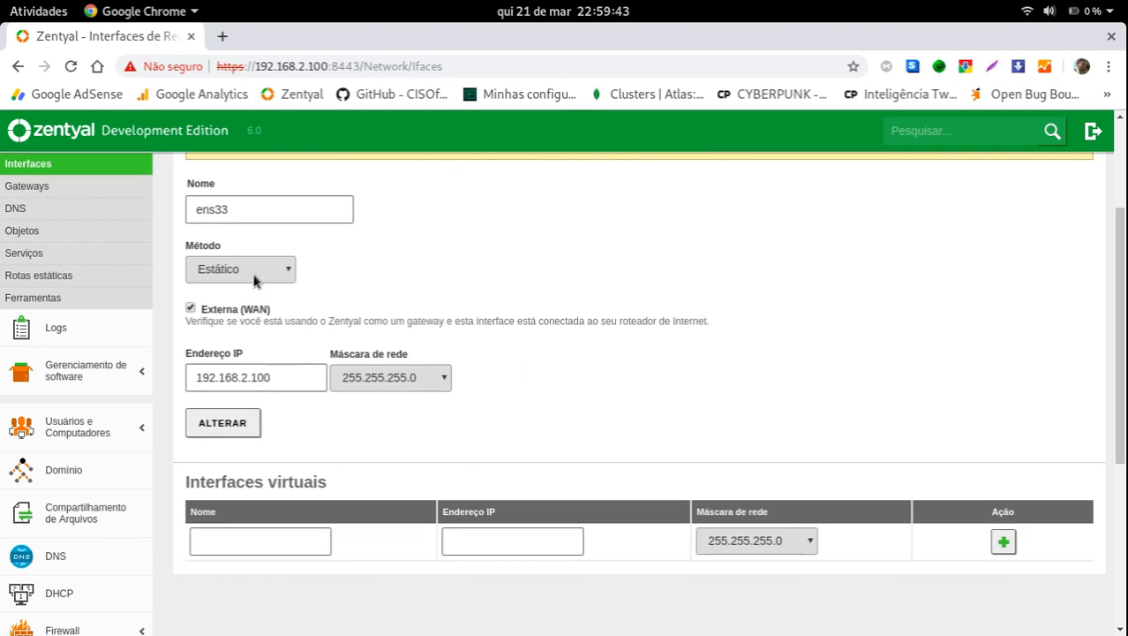
{"action": "left_click", "coordinate": [256, 212]}
{"action": "scroll", "coordinate": [459, 243], "scroll_direction": "up", "scroll_amount": 2}
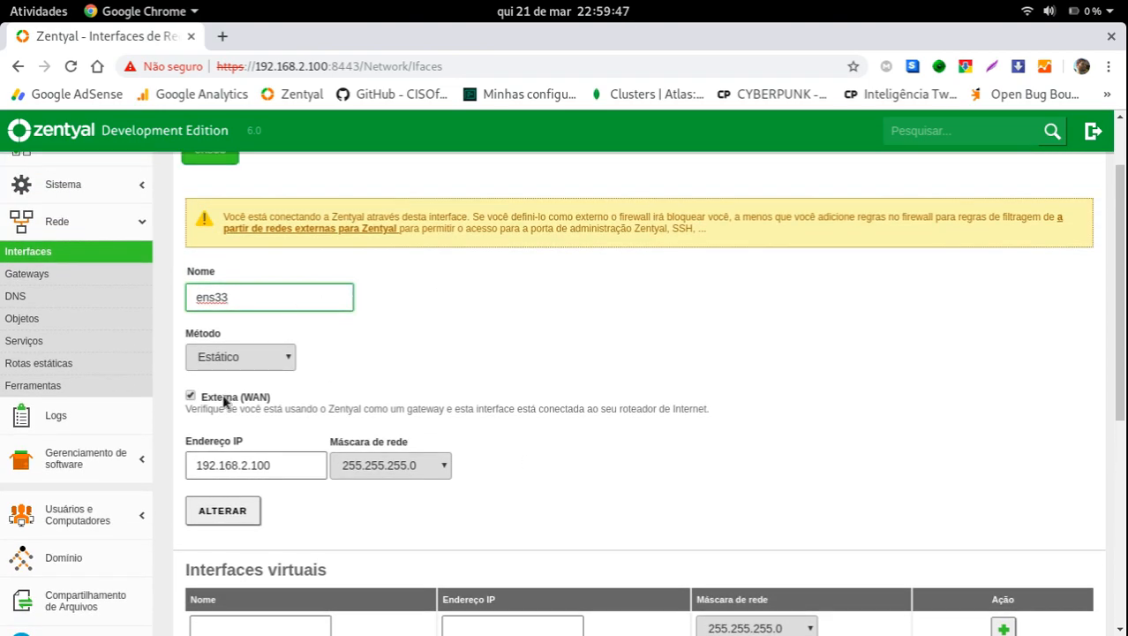
{"action": "double_click", "coordinate": [300, 462]}
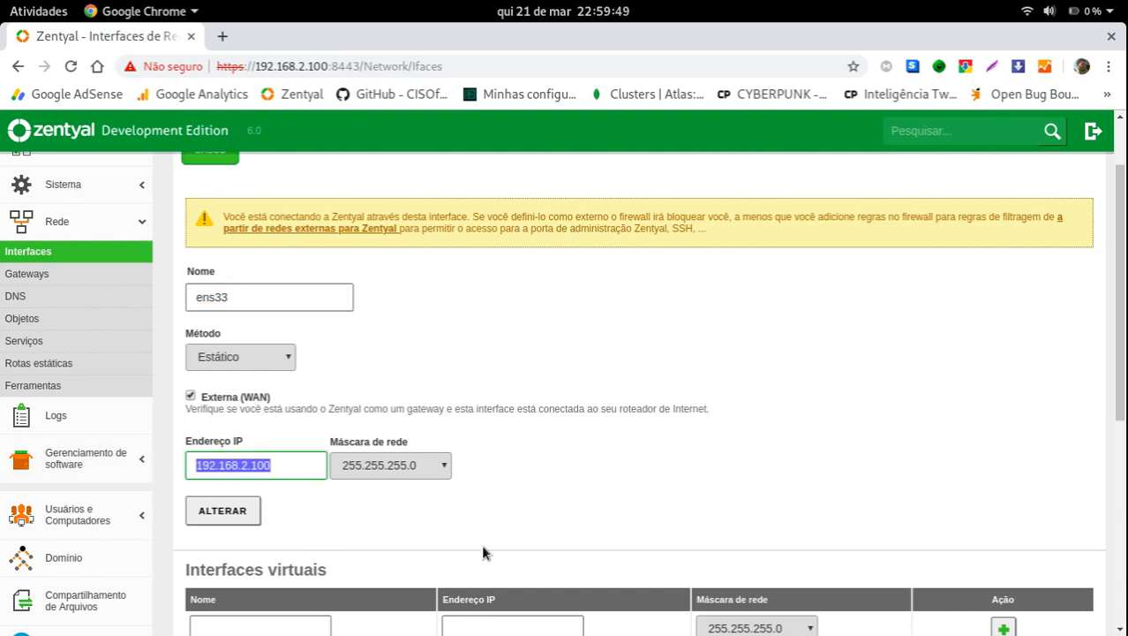
{"action": "scroll", "coordinate": [530, 371], "scroll_direction": "down", "scroll_amount": 2}
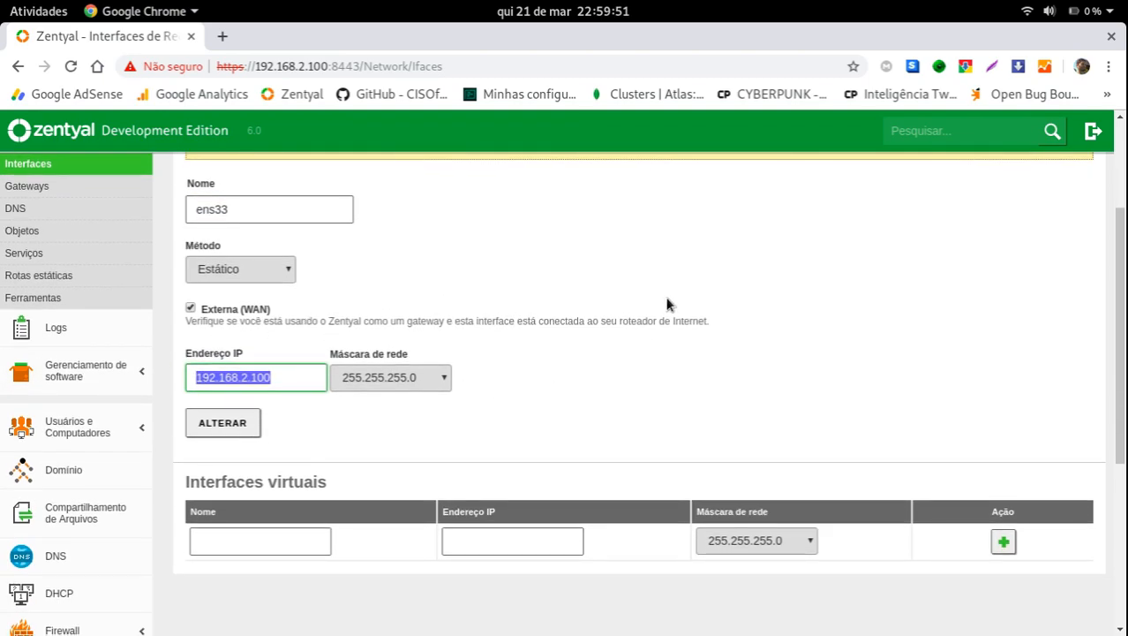
{"action": "scroll", "coordinate": [424, 378], "scroll_direction": "up", "scroll_amount": 2}
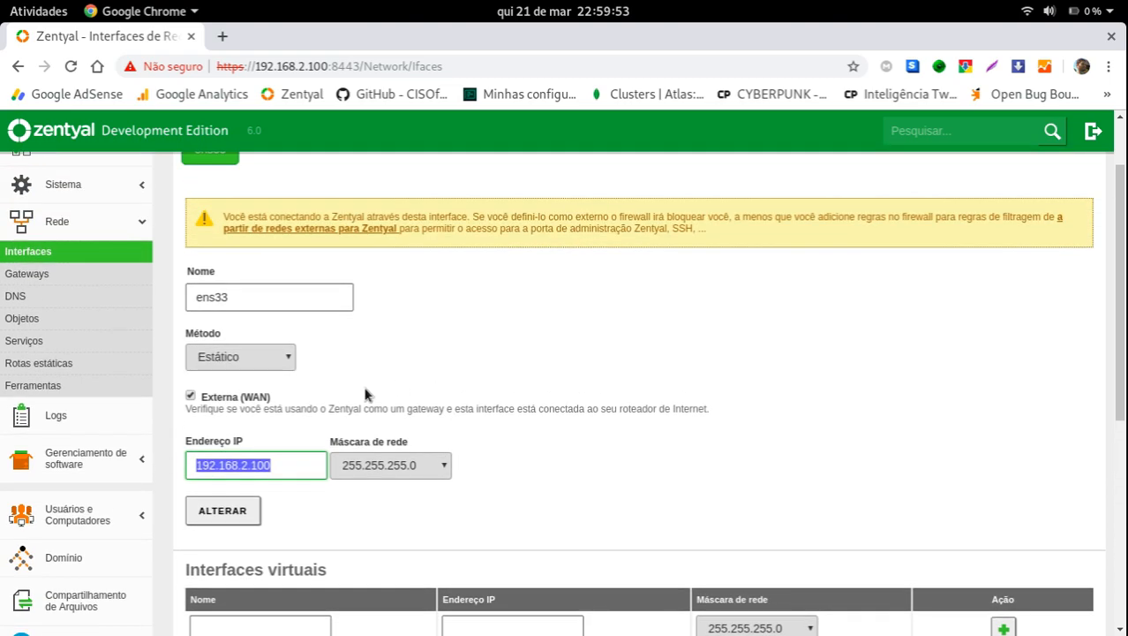
Open the gateways page, highlight the ens33 gateway's IP address, and view its edit form without changing anything.
{"action": "left_click", "coordinate": [39, 275]}
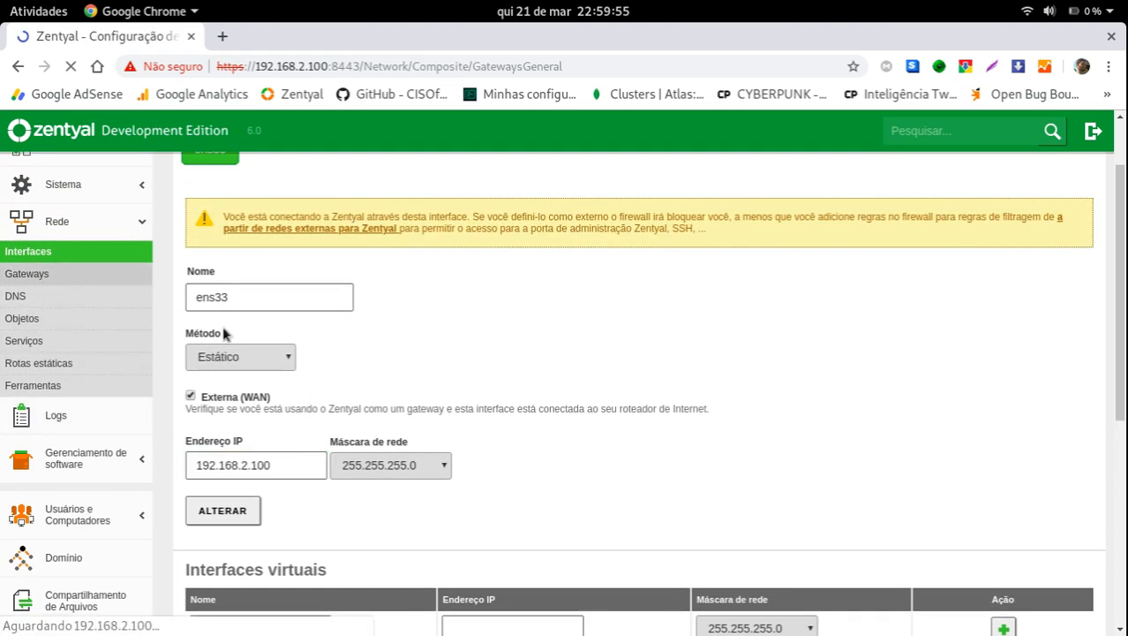
{"action": "left_click_drag", "start_coordinate": [476, 410], "coordinate": [531, 408]}
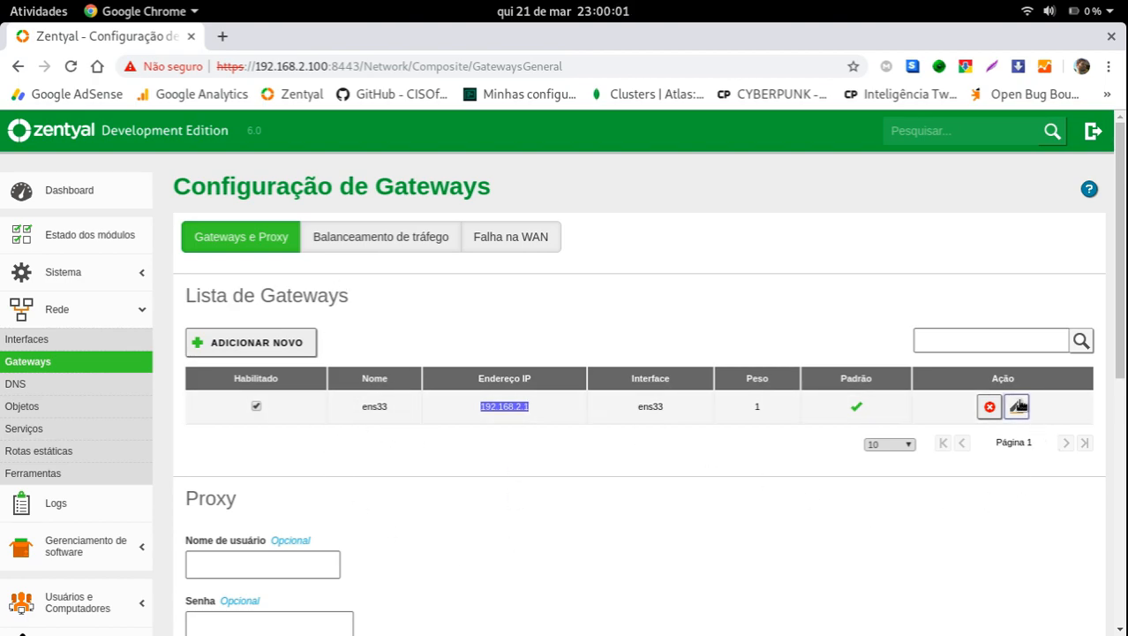
{"action": "left_click", "coordinate": [1017, 406]}
{"action": "scroll", "coordinate": [379, 362], "scroll_direction": "down", "scroll_amount": 4}
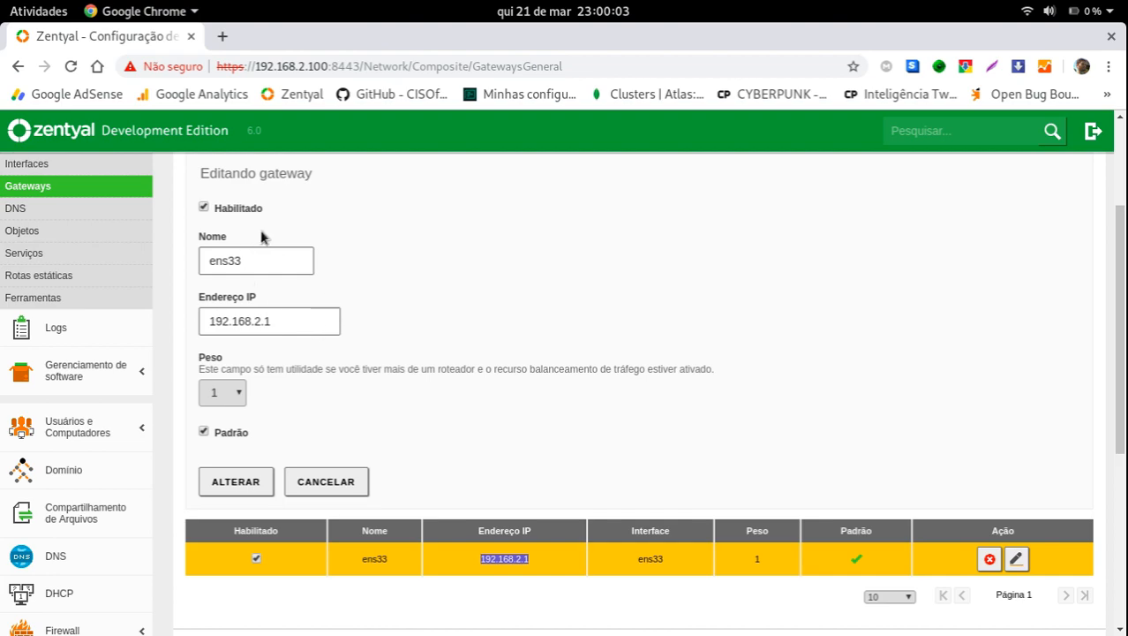
{"action": "left_click", "coordinate": [318, 482]}
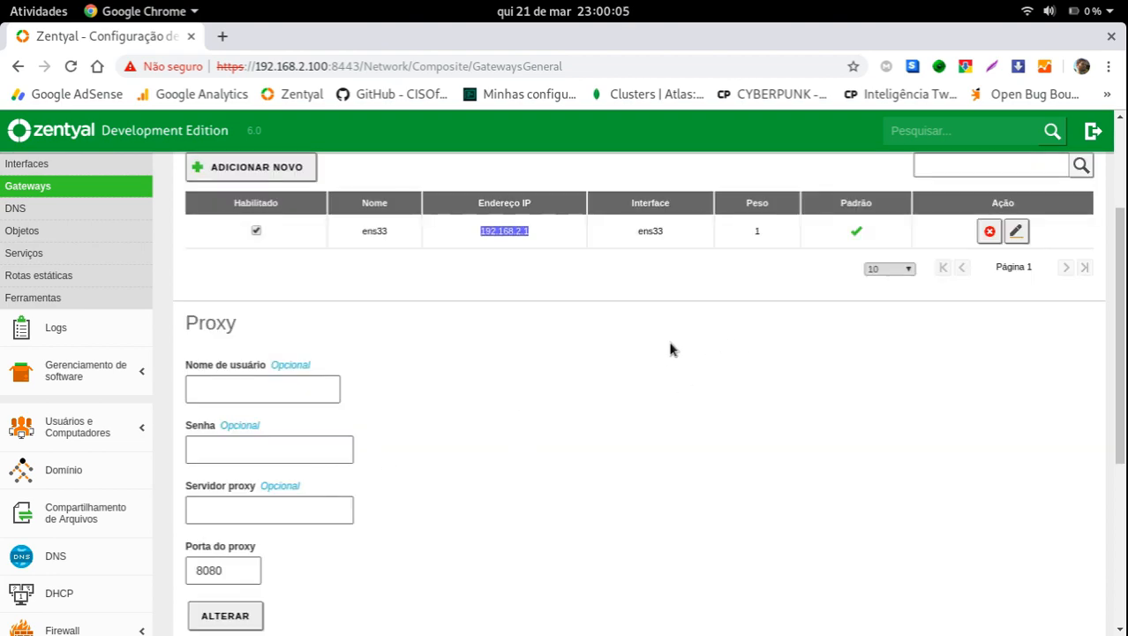
View the traffic balancing and WAN failover sections of the gateway configuration and return to the gateways and proxy section.
{"action": "scroll", "coordinate": [711, 349], "scroll_direction": "up", "scroll_amount": 3}
{"action": "left_click", "coordinate": [385, 240]}
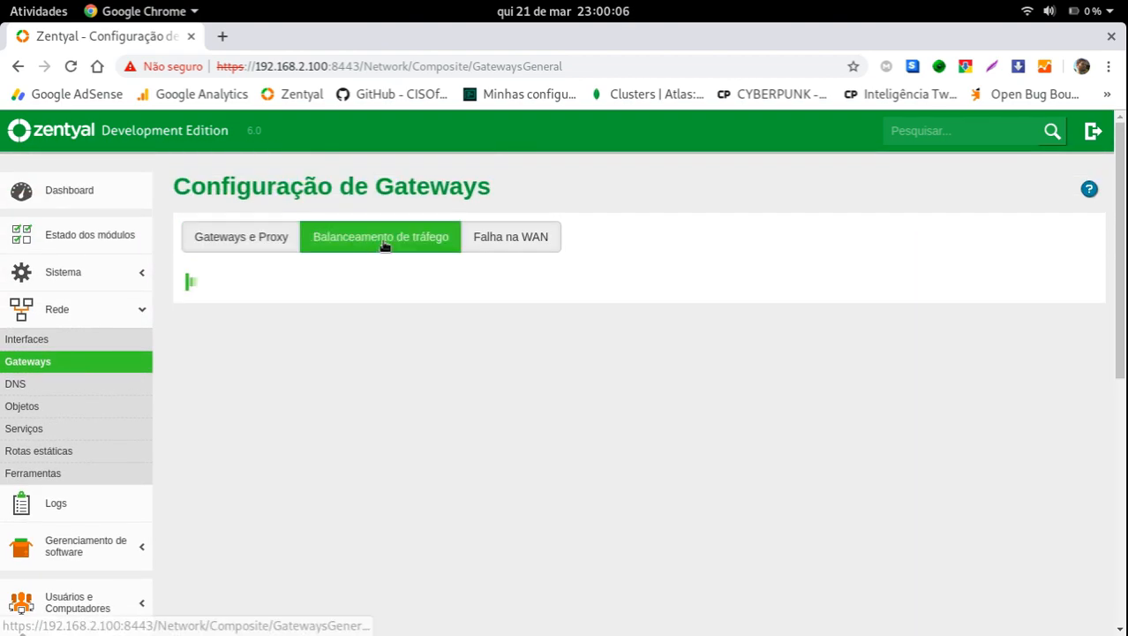
{"action": "left_click", "coordinate": [532, 246]}
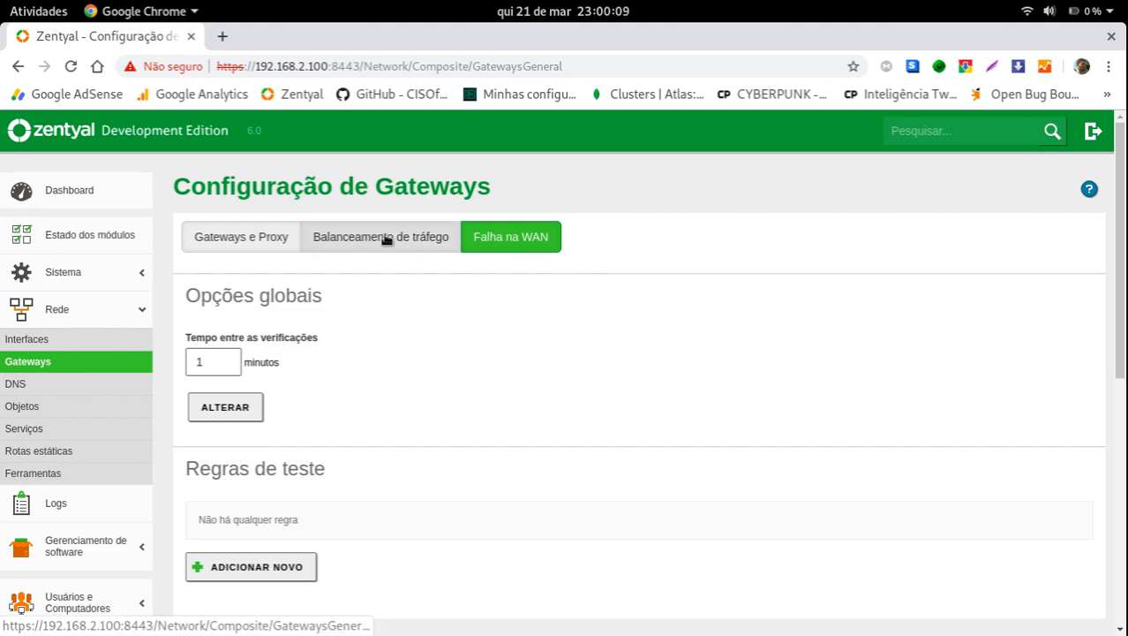
{"action": "left_click", "coordinate": [291, 238]}
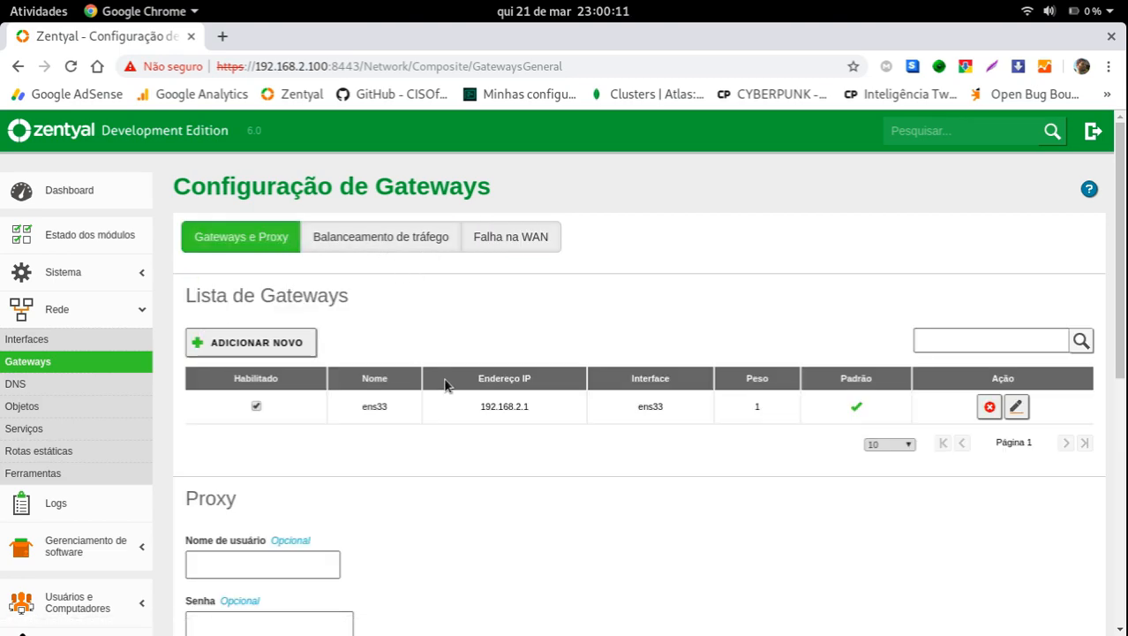
{"action": "left_click", "coordinate": [408, 249]}
{"action": "left_click", "coordinate": [482, 247]}
{"action": "left_click", "coordinate": [267, 243]}
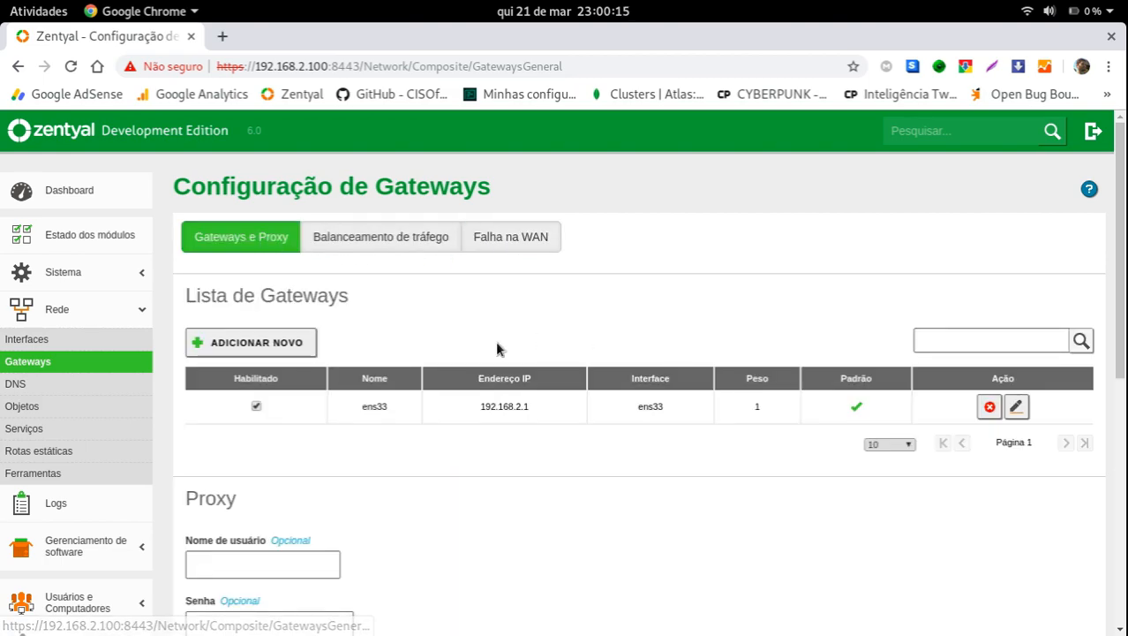
Glance over the proxy settings, open the network DNS page, and highlight the server address and port in the page URL.
{"action": "scroll", "coordinate": [423, 434], "scroll_direction": "down", "scroll_amount": 4}
{"action": "scroll", "coordinate": [418, 436], "scroll_direction": "up", "scroll_amount": 3}
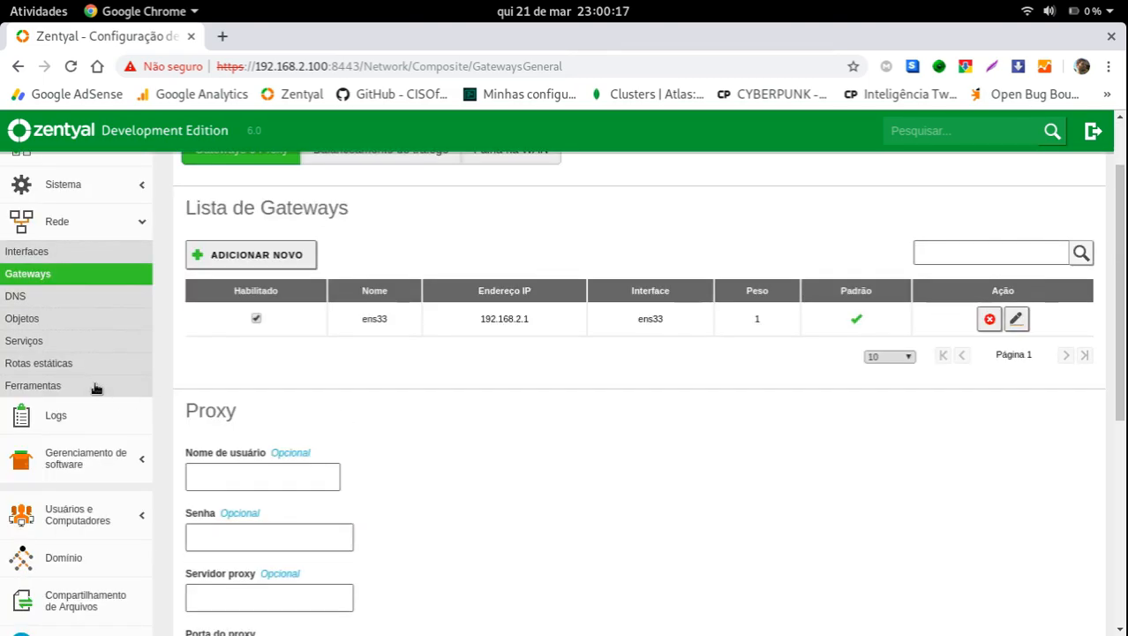
{"action": "left_click", "coordinate": [16, 297]}
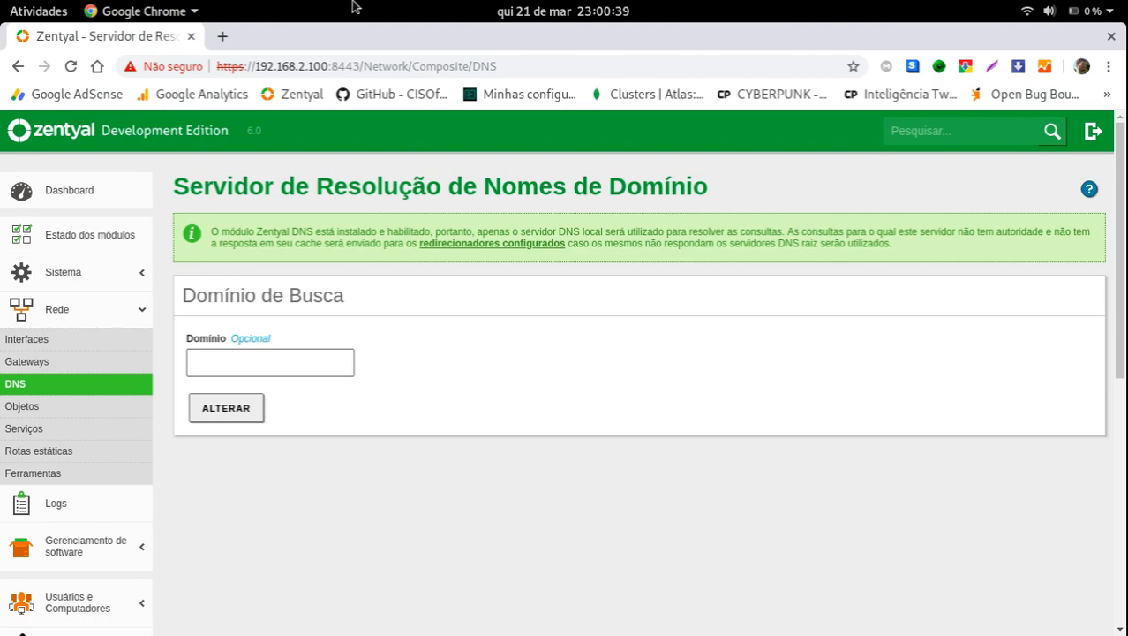
{"action": "left_click_drag", "start_coordinate": [359, 63], "coordinate": [217, 67]}
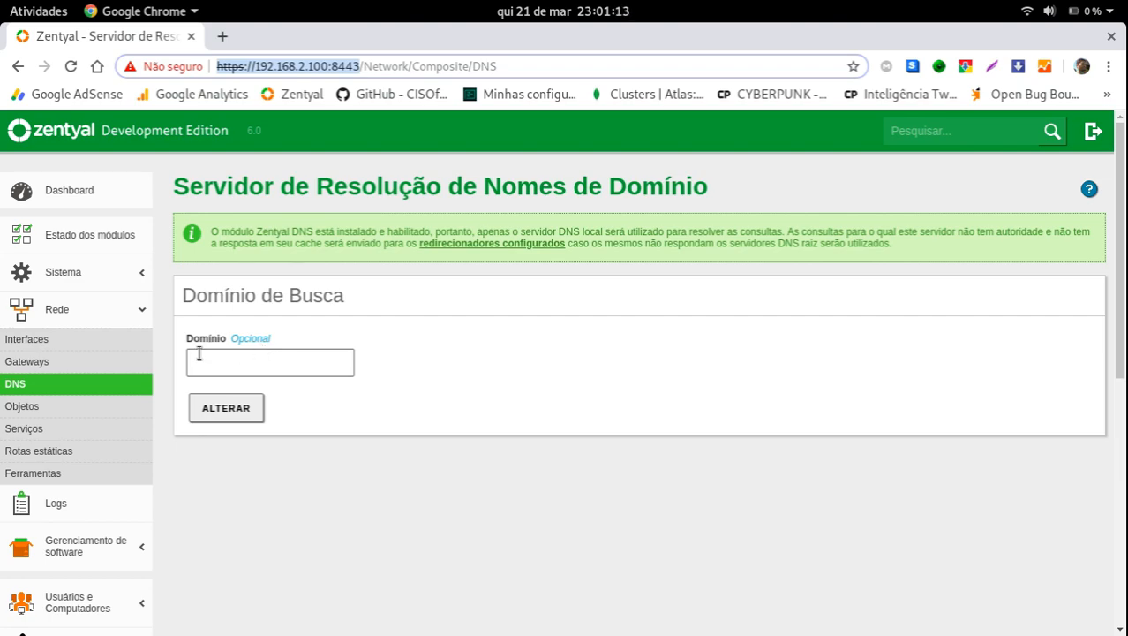
Open the network objects list, review the members of maquinassincoimp with their IP and MAC addresses, and return to the objects list.
{"action": "left_click", "coordinate": [50, 408]}
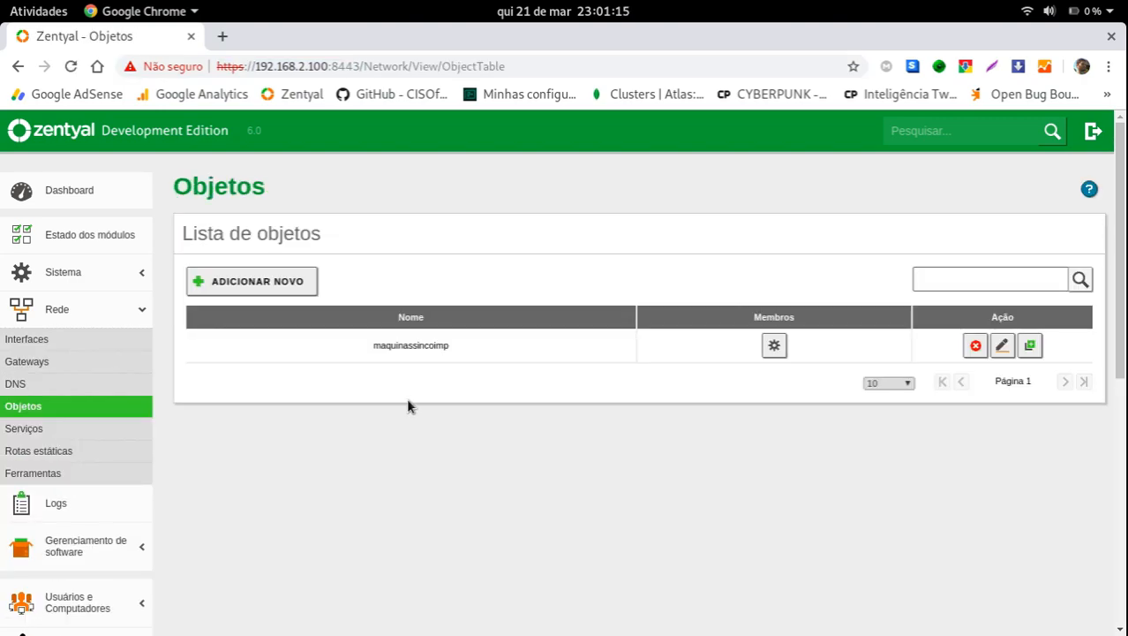
{"action": "left_click", "coordinate": [774, 345]}
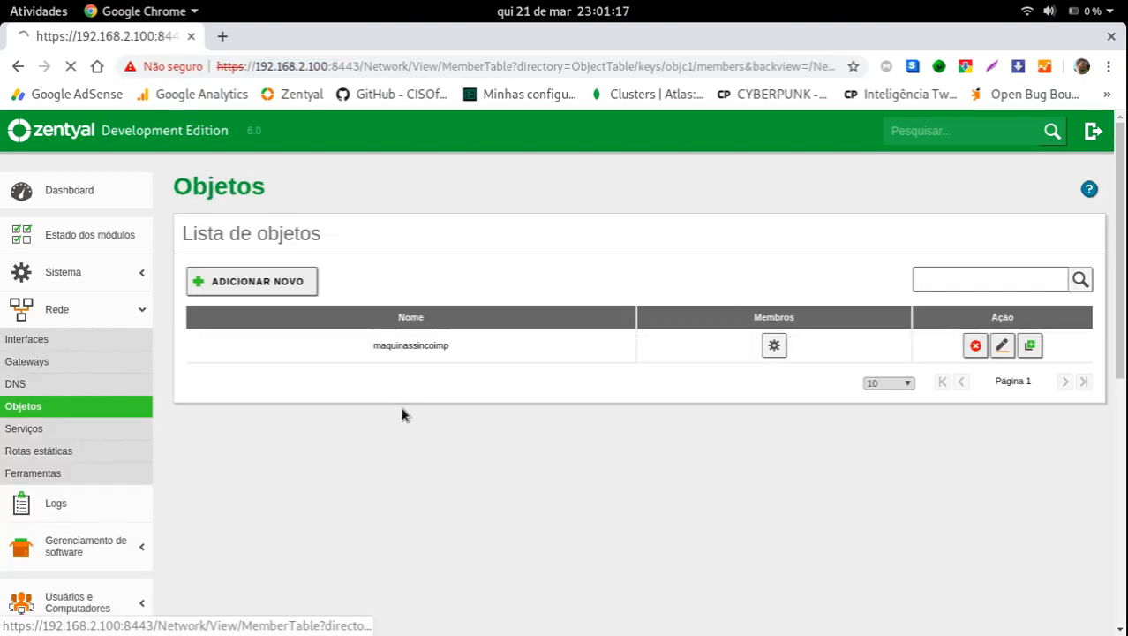
{"action": "scroll", "coordinate": [448, 392], "scroll_direction": "down", "scroll_amount": 3}
{"action": "scroll", "coordinate": [582, 402], "scroll_direction": "up", "scroll_amount": 2}
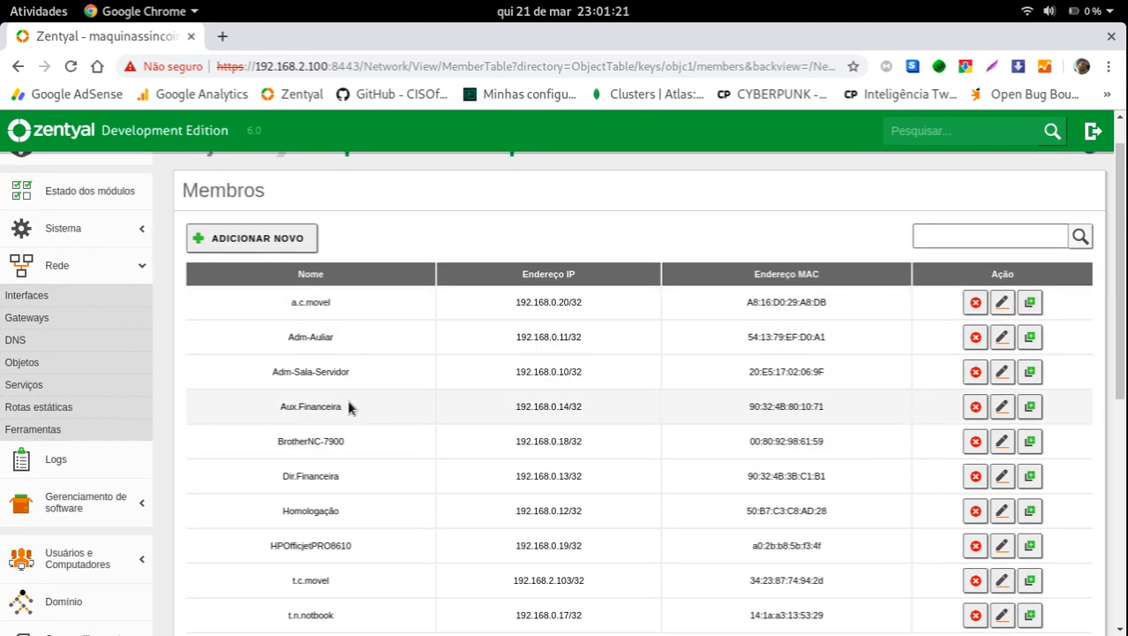
{"action": "scroll", "coordinate": [348, 403], "scroll_direction": "down", "scroll_amount": 2}
{"action": "scroll", "coordinate": [349, 405], "scroll_direction": "up", "scroll_amount": 2}
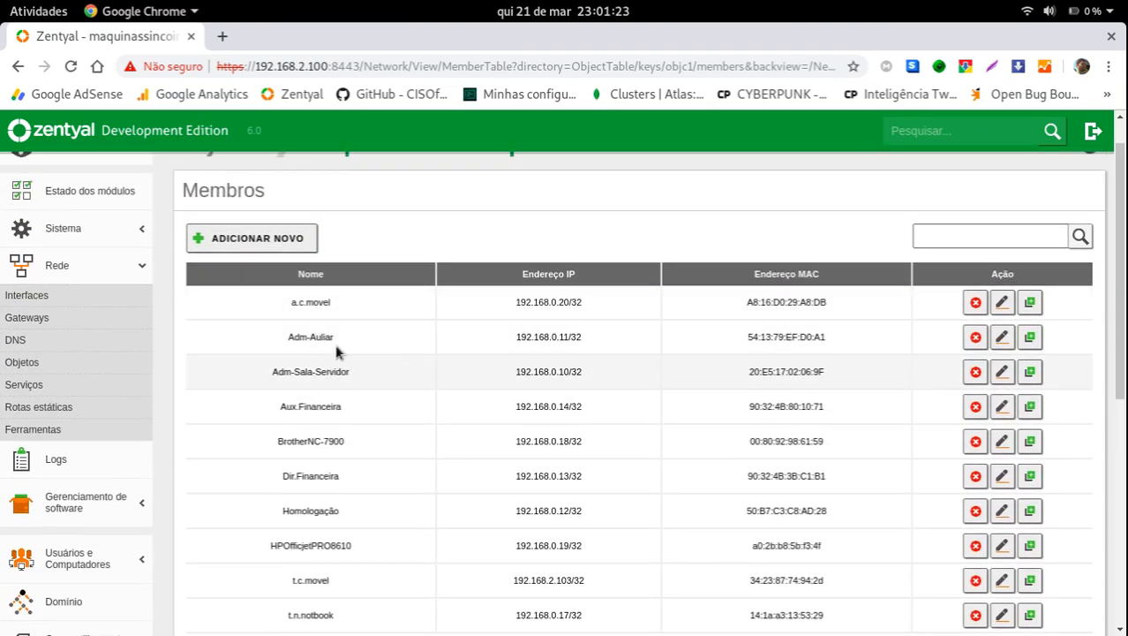
{"action": "scroll", "coordinate": [291, 371], "scroll_direction": "down", "scroll_amount": 2}
{"action": "scroll", "coordinate": [279, 408], "scroll_direction": "up", "scroll_amount": 2}
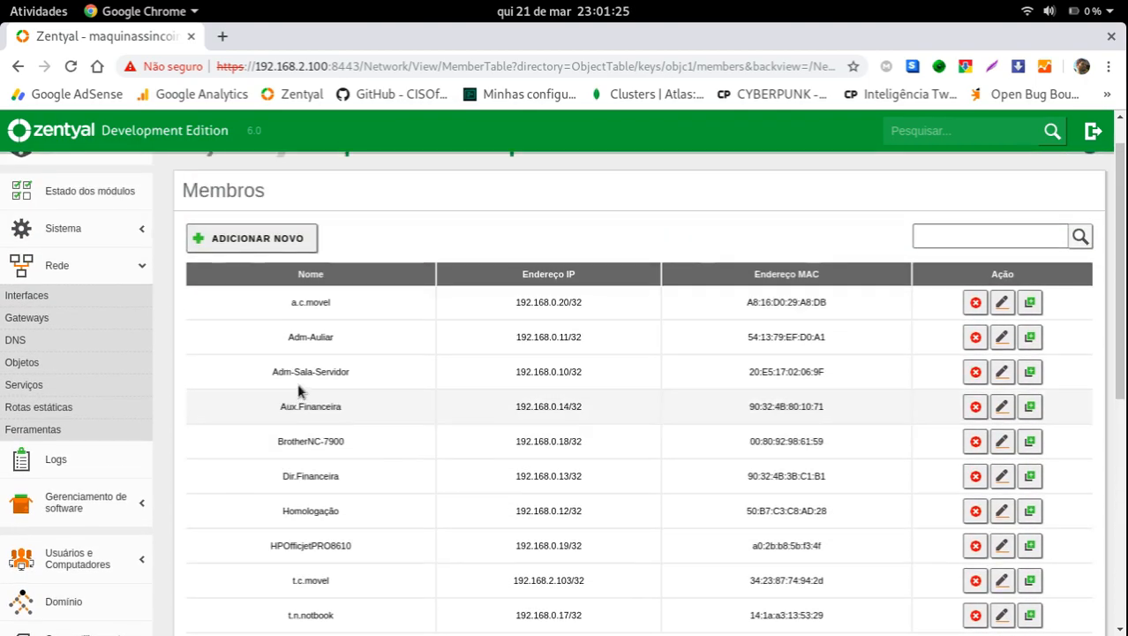
{"action": "scroll", "coordinate": [331, 472], "scroll_direction": "up", "scroll_amount": 1}
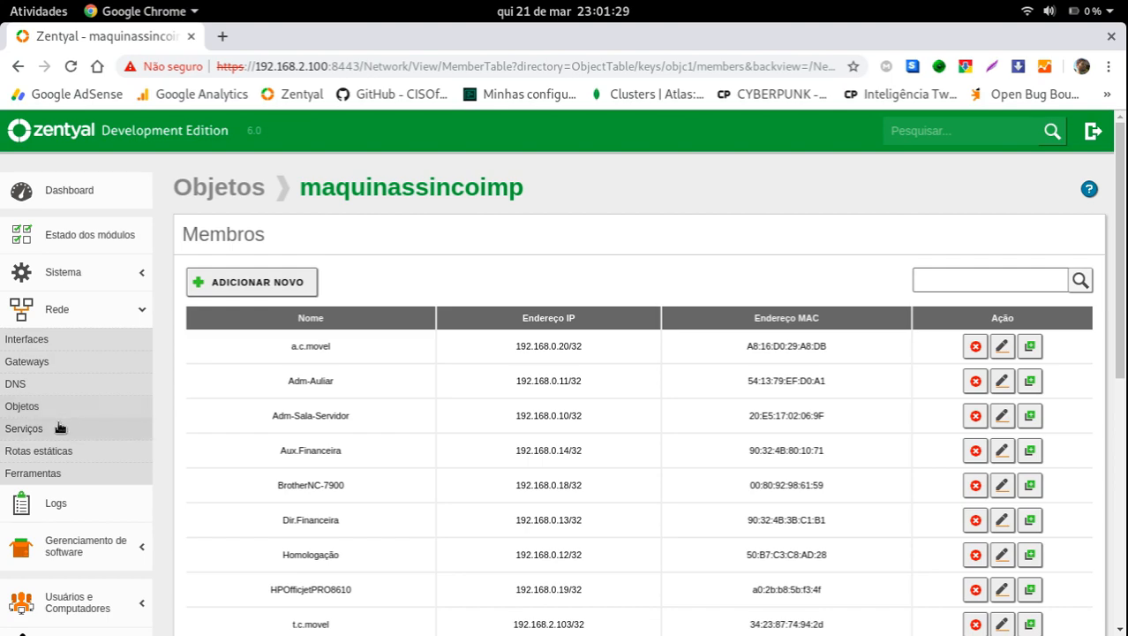
{"action": "left_click", "coordinate": [34, 409]}
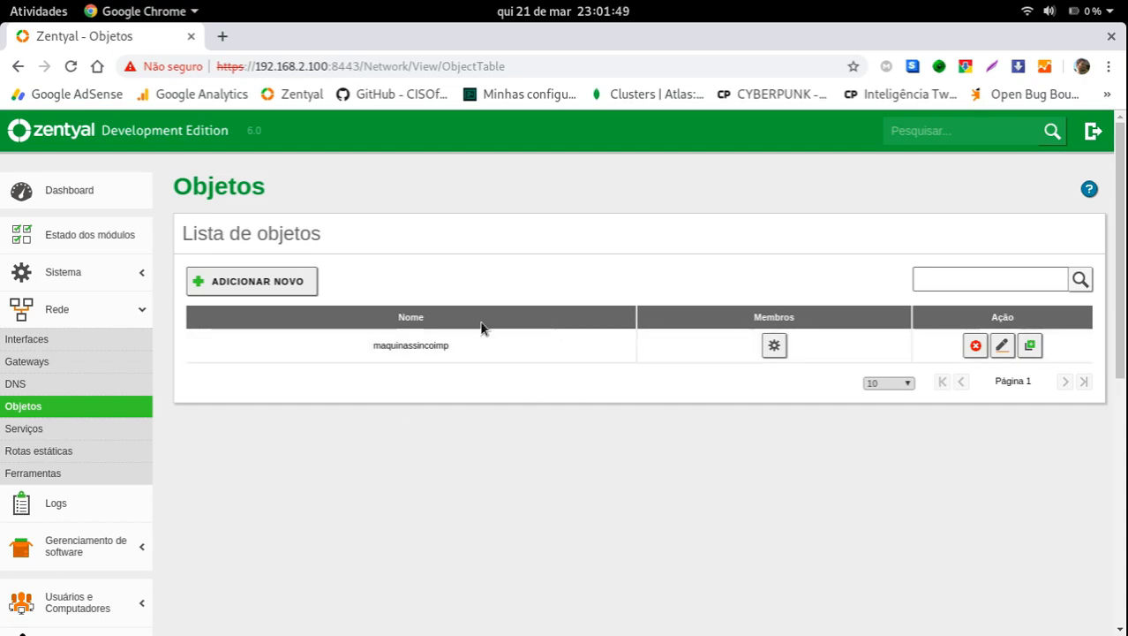
Open the network services list, view the port configuration of the Qualquer ICMP service, and return to review the list.
{"action": "left_click", "coordinate": [65, 430]}
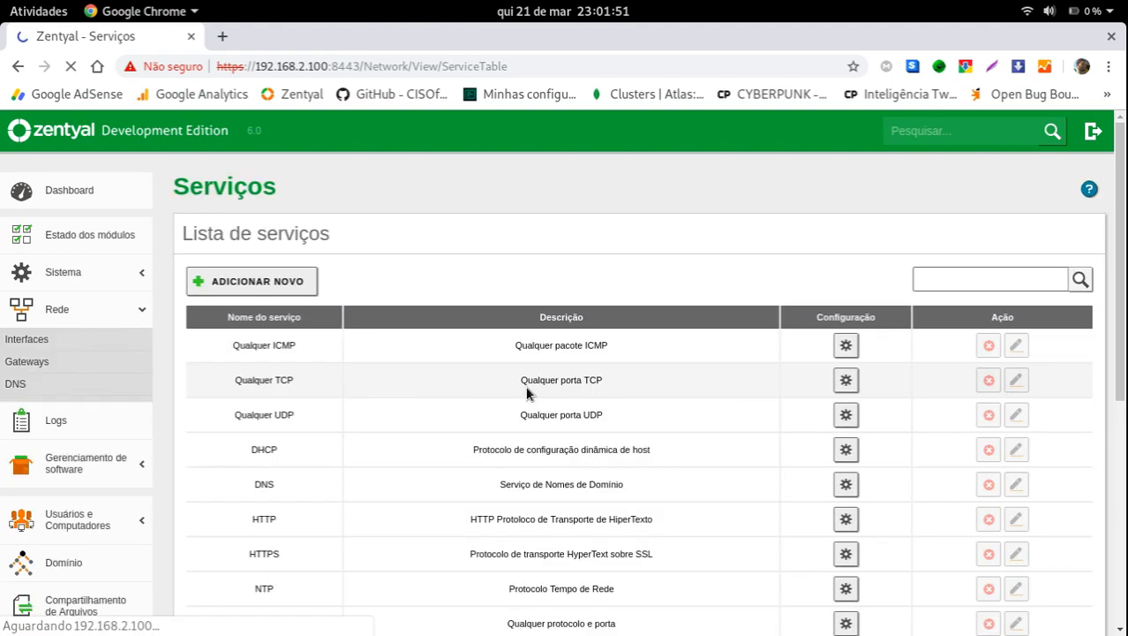
{"action": "scroll", "coordinate": [632, 349], "scroll_direction": "down", "scroll_amount": 4}
{"action": "scroll", "coordinate": [416, 340], "scroll_direction": "up", "scroll_amount": 2}
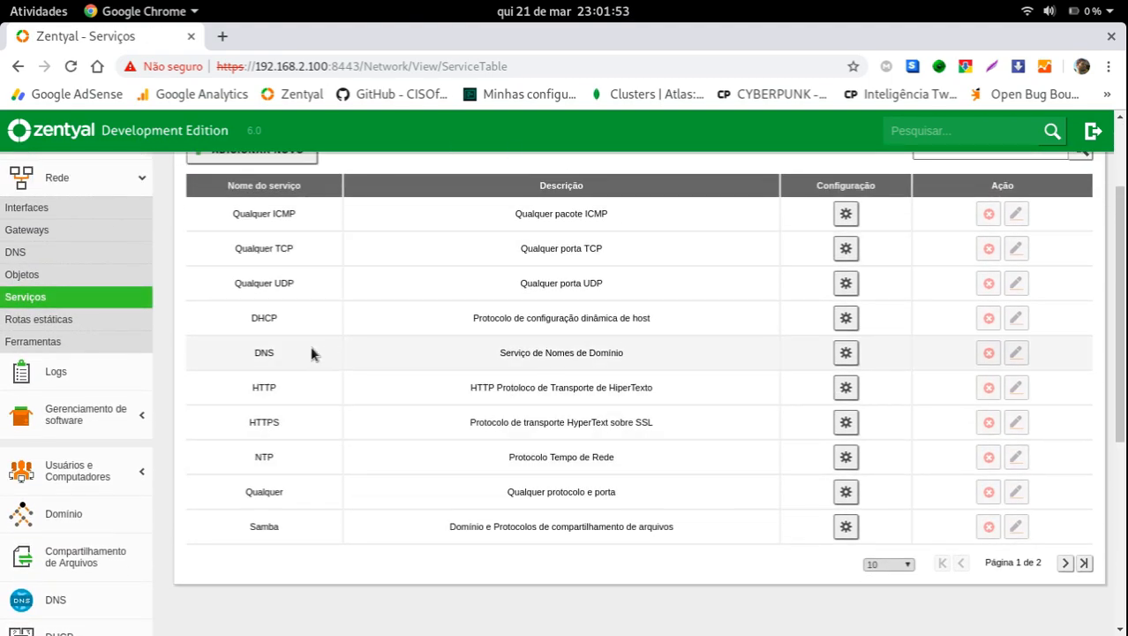
{"action": "left_click", "coordinate": [845, 216]}
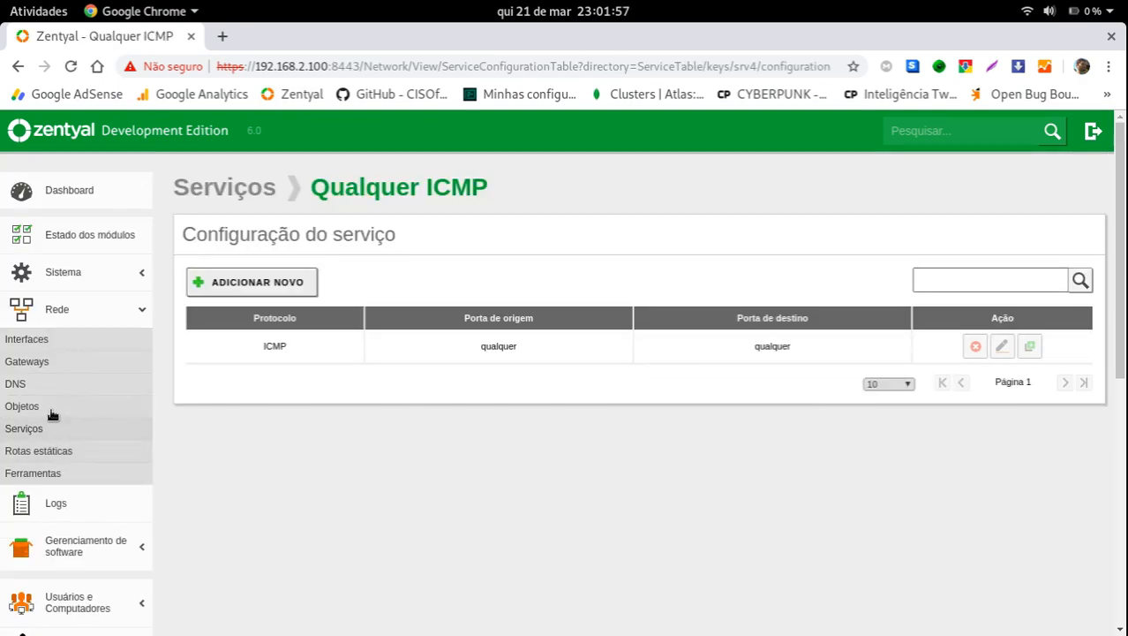
{"action": "left_click", "coordinate": [31, 428]}
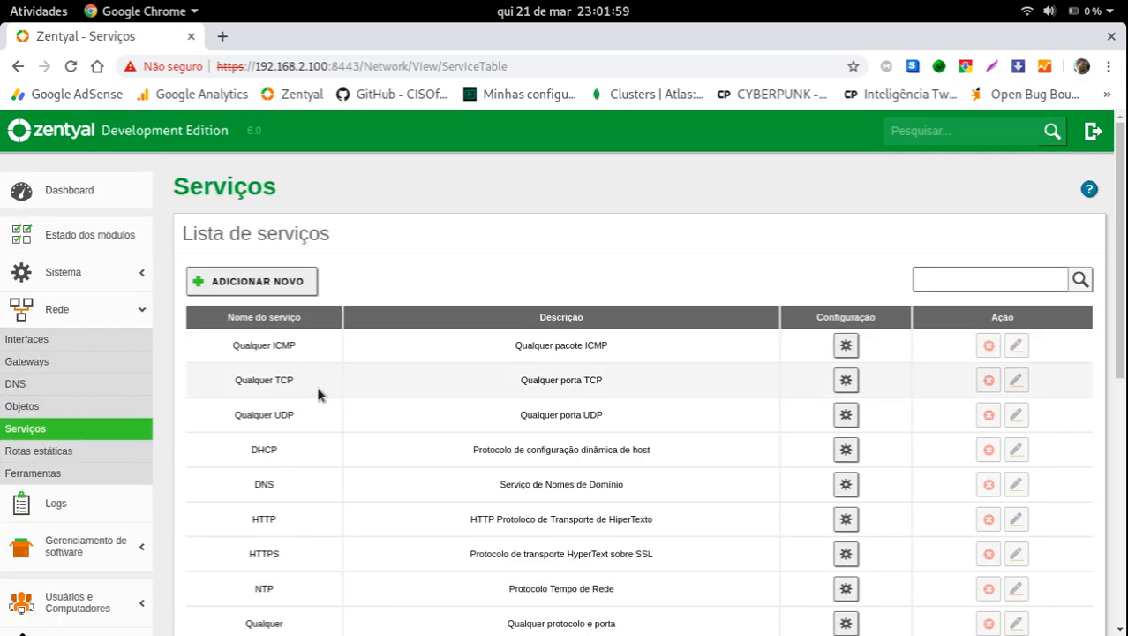
{"action": "scroll", "coordinate": [329, 350], "scroll_direction": "down", "scroll_amount": 2}
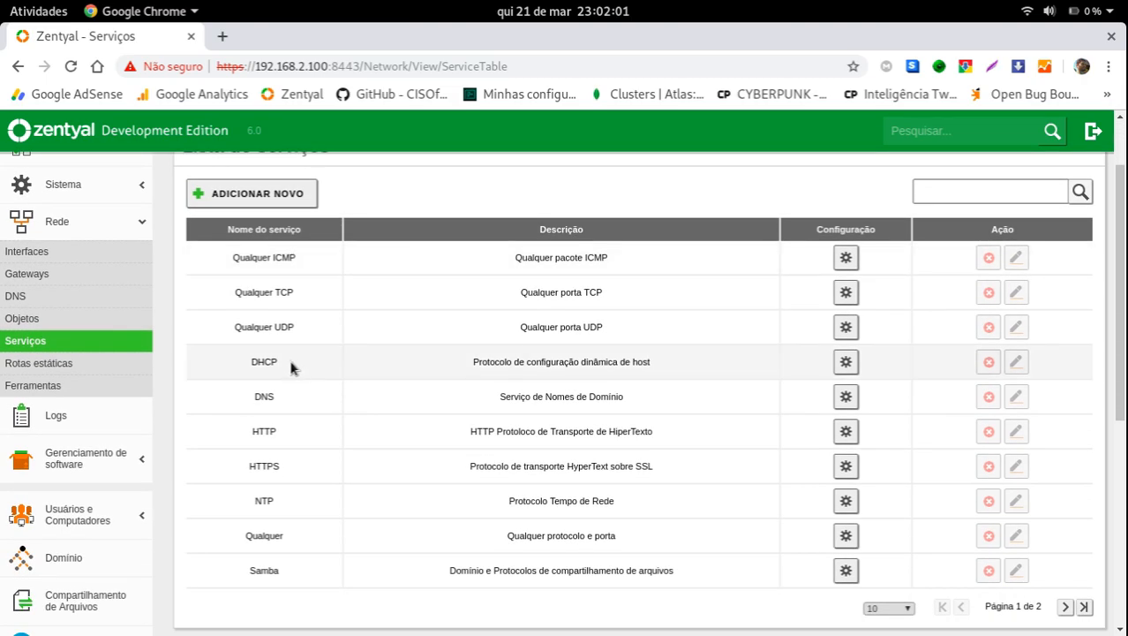
{"action": "scroll", "coordinate": [424, 380], "scroll_direction": "up", "scroll_amount": 2}
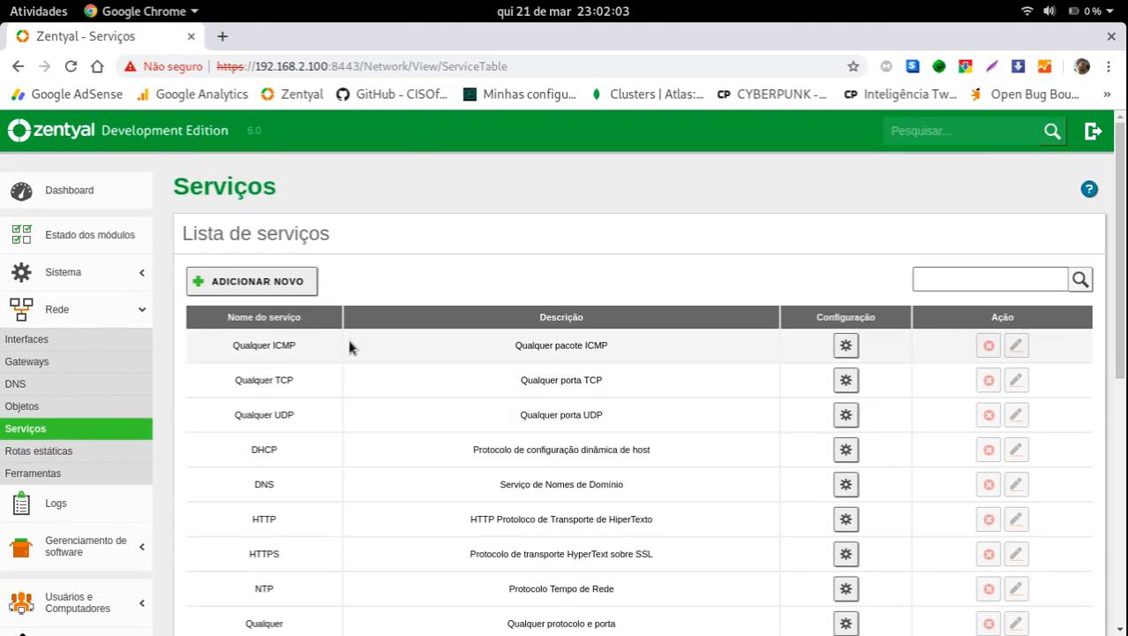
View the static routes page, then open the network diagnostic tools and look through the ping, traceroute and domain name resolution sections.
{"action": "scroll", "coordinate": [349, 347], "scroll_direction": "down", "scroll_amount": 2}
{"action": "left_click", "coordinate": [38, 361]}
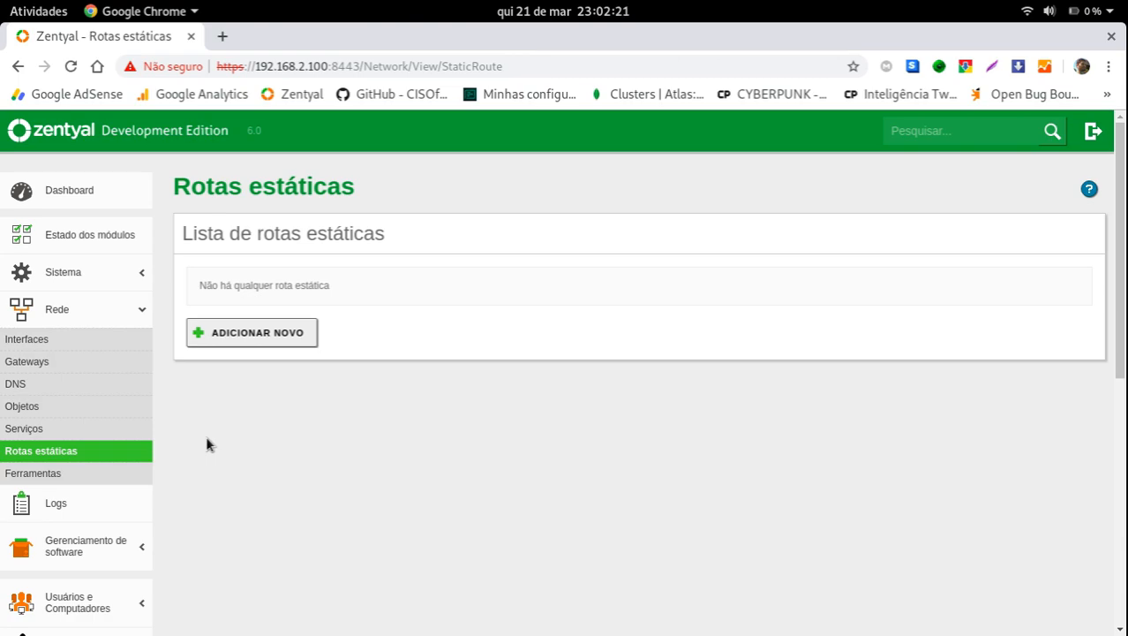
{"action": "left_click", "coordinate": [83, 471]}
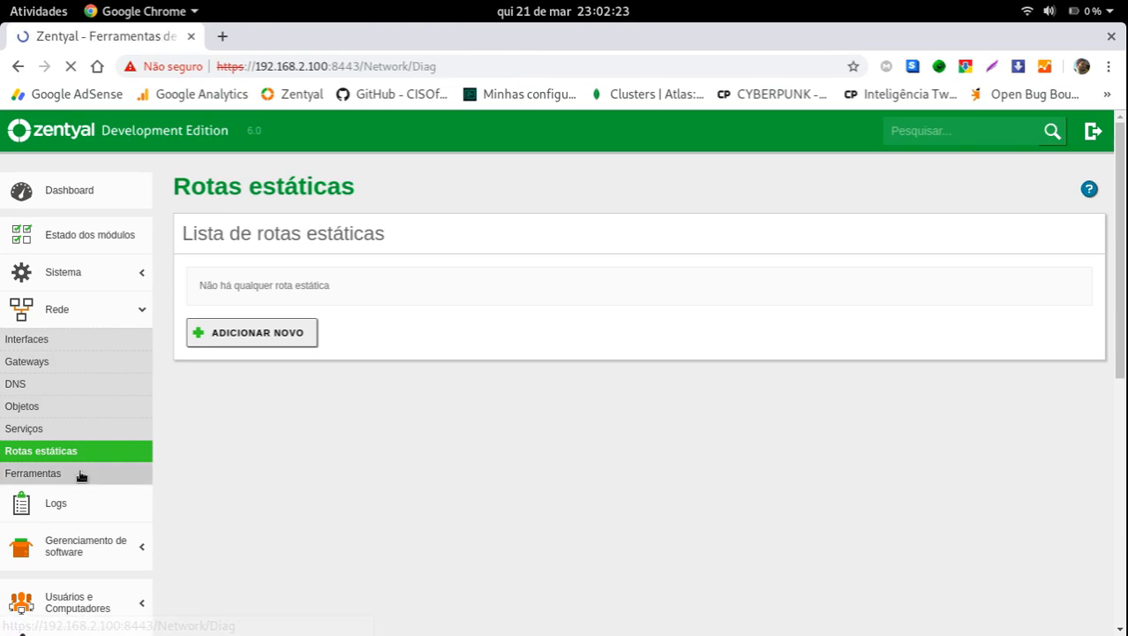
{"action": "scroll", "coordinate": [491, 272], "scroll_direction": "down", "scroll_amount": 10}
{"action": "scroll", "coordinate": [337, 335], "scroll_direction": "up", "scroll_amount": 10}
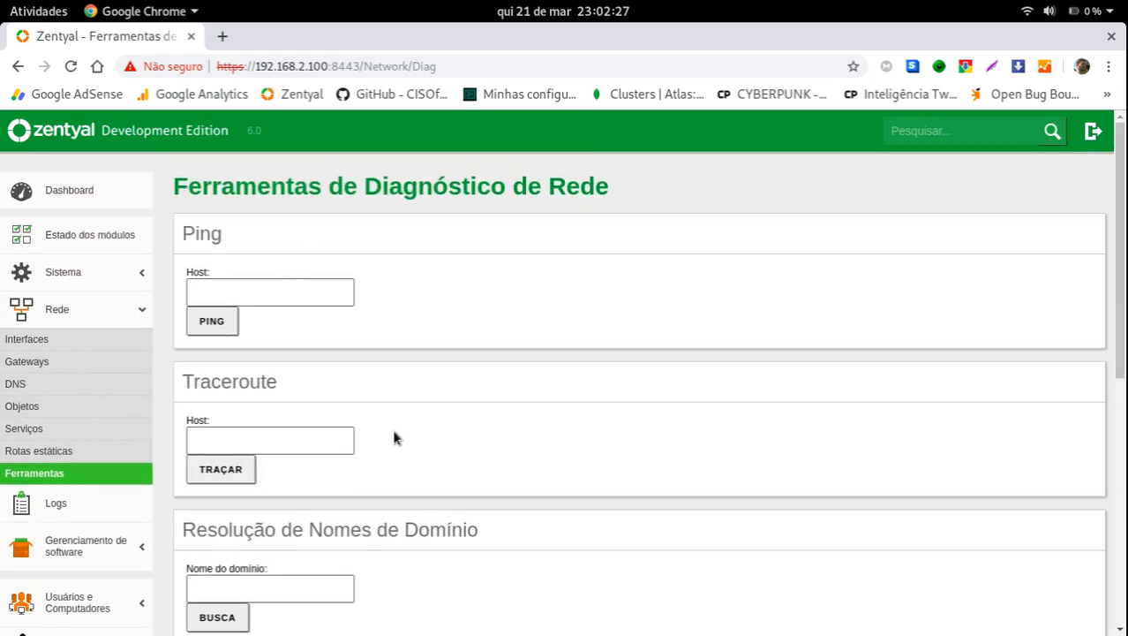
{"action": "scroll", "coordinate": [381, 437], "scroll_direction": "down", "scroll_amount": 5}
{"action": "scroll", "coordinate": [536, 502], "scroll_direction": "up", "scroll_amount": 5}
Open the logs page and look through the domains available for log queries.
{"action": "left_click", "coordinate": [53, 503]}
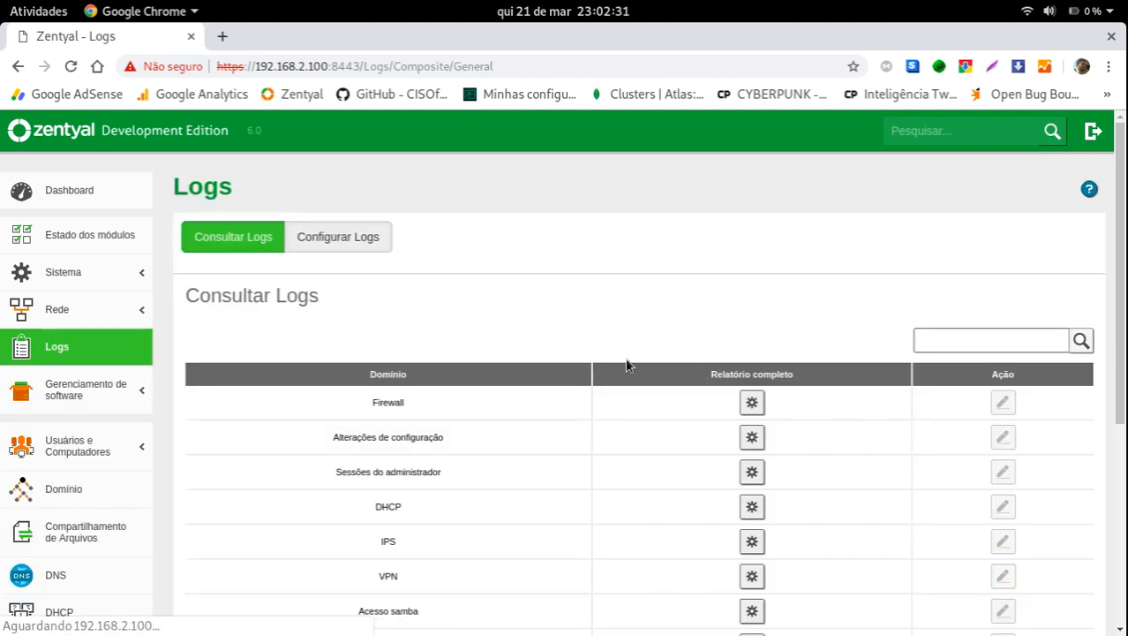
{"action": "scroll", "coordinate": [496, 398], "scroll_direction": "down", "scroll_amount": 5}
{"action": "scroll", "coordinate": [395, 464], "scroll_direction": "up", "scroll_amount": 4}
{"action": "scroll", "coordinate": [443, 363], "scroll_direction": "down", "scroll_amount": 1}
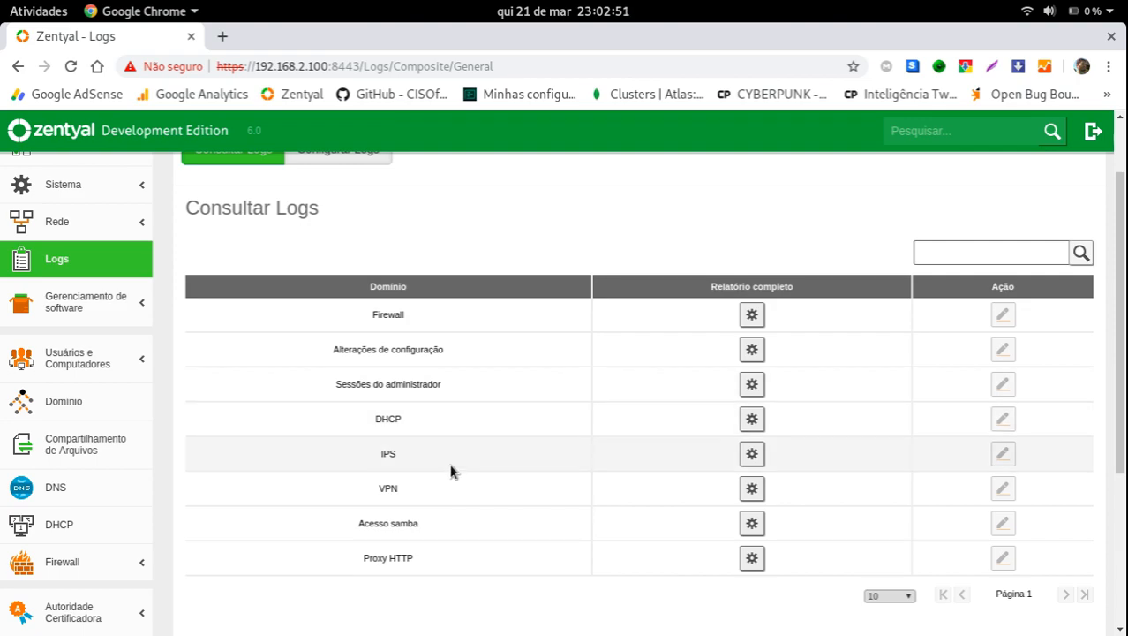
Open the full report for the Proxy HTTP log, display it, and look through the custom query form.
{"action": "left_click", "coordinate": [759, 567]}
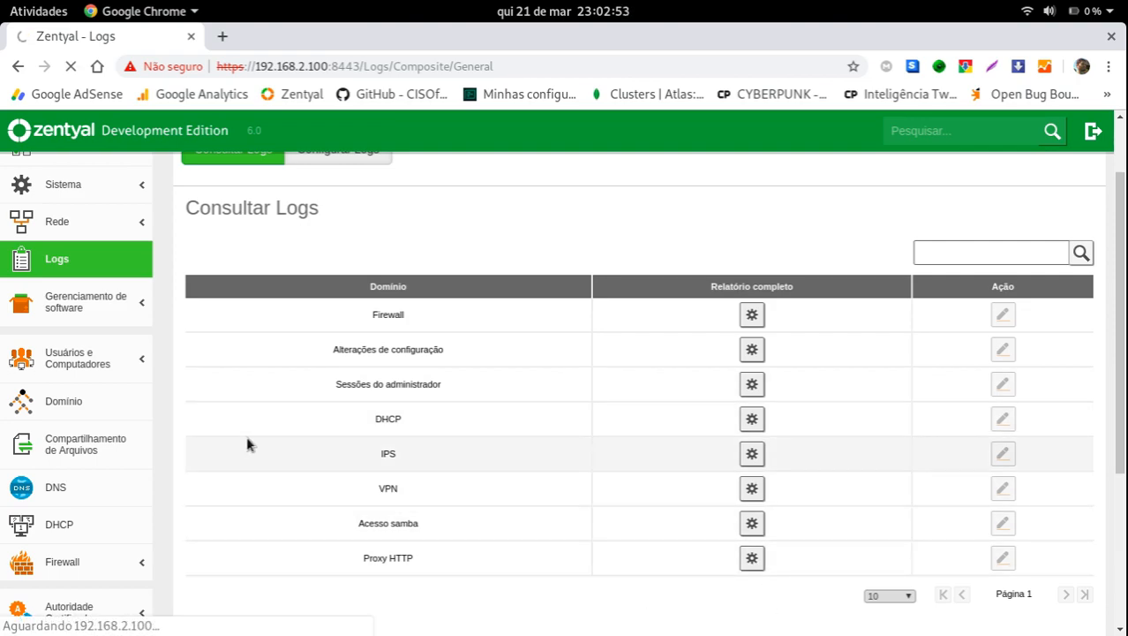
{"action": "scroll", "coordinate": [625, 408], "scroll_direction": "down", "scroll_amount": 5}
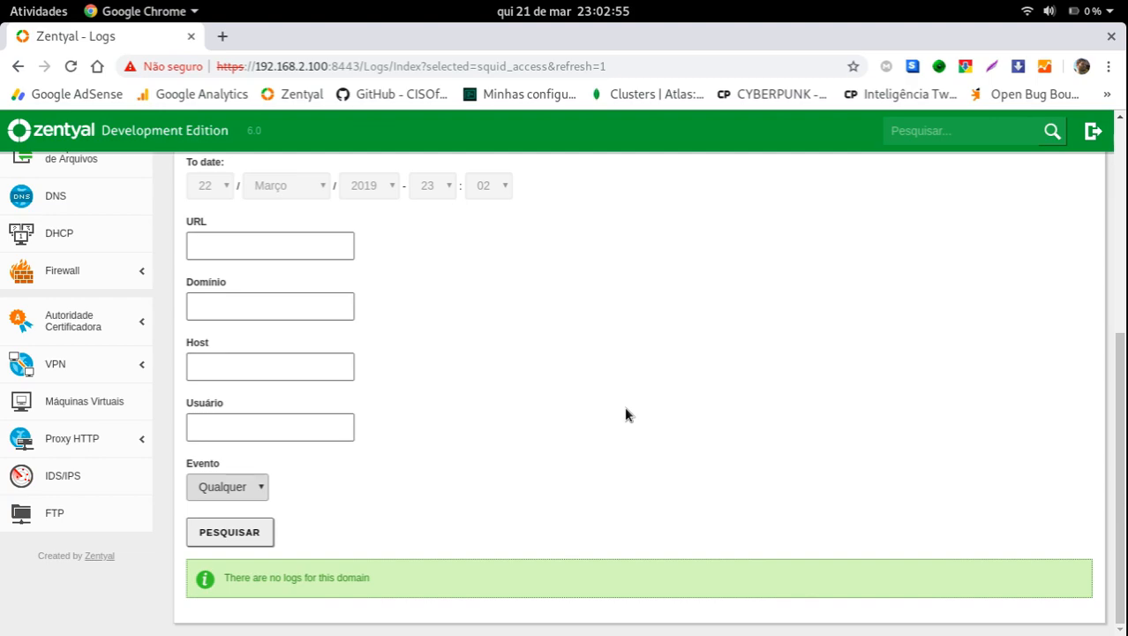
{"action": "scroll", "coordinate": [619, 413], "scroll_direction": "up", "scroll_amount": 5}
{"action": "left_click", "coordinate": [218, 353]}
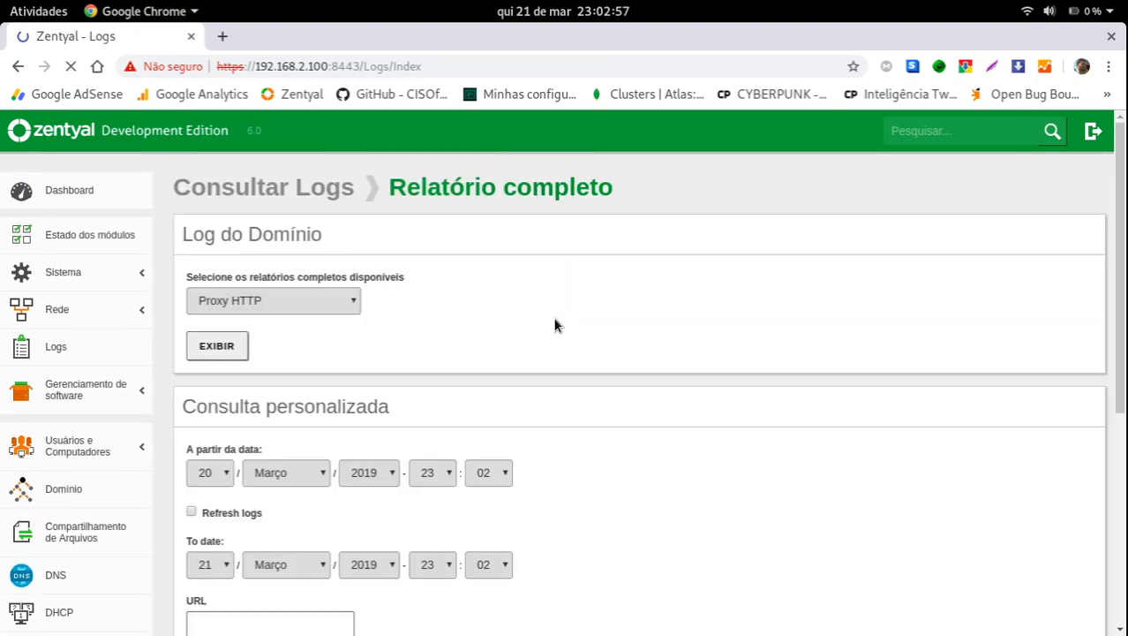
{"action": "scroll", "coordinate": [565, 335], "scroll_direction": "down", "scroll_amount": 5}
{"action": "scroll", "coordinate": [348, 343], "scroll_direction": "up", "scroll_amount": 5}
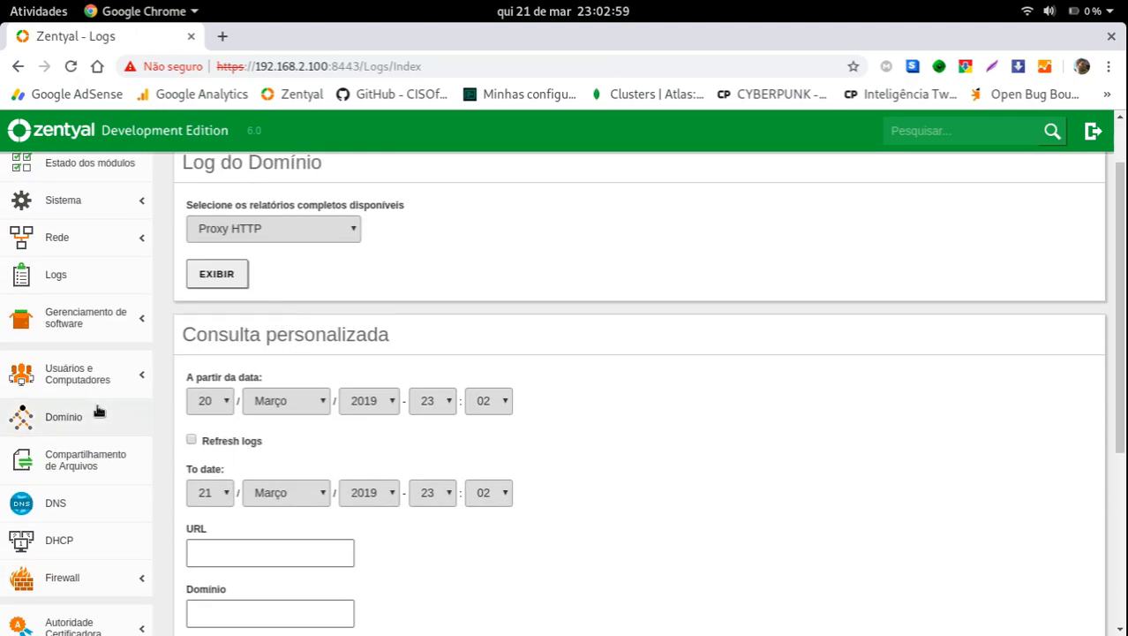
Return to the log query list and review its domains down to the Proxy HTTP entry.
{"action": "left_click", "coordinate": [78, 324]}
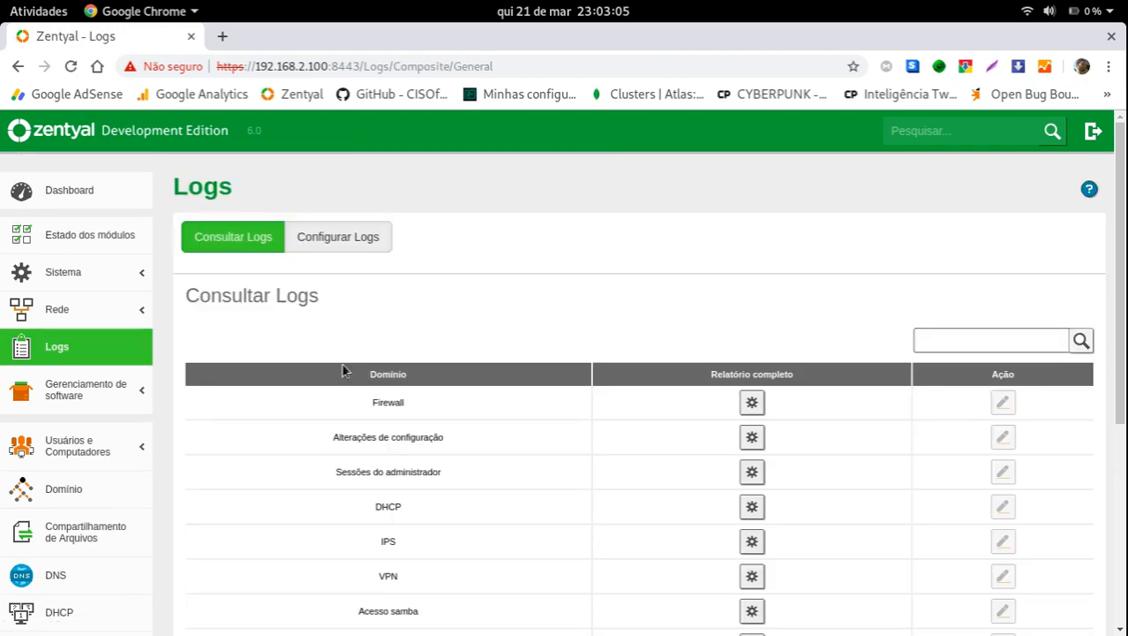
{"action": "scroll", "coordinate": [349, 353], "scroll_direction": "down", "scroll_amount": 5}
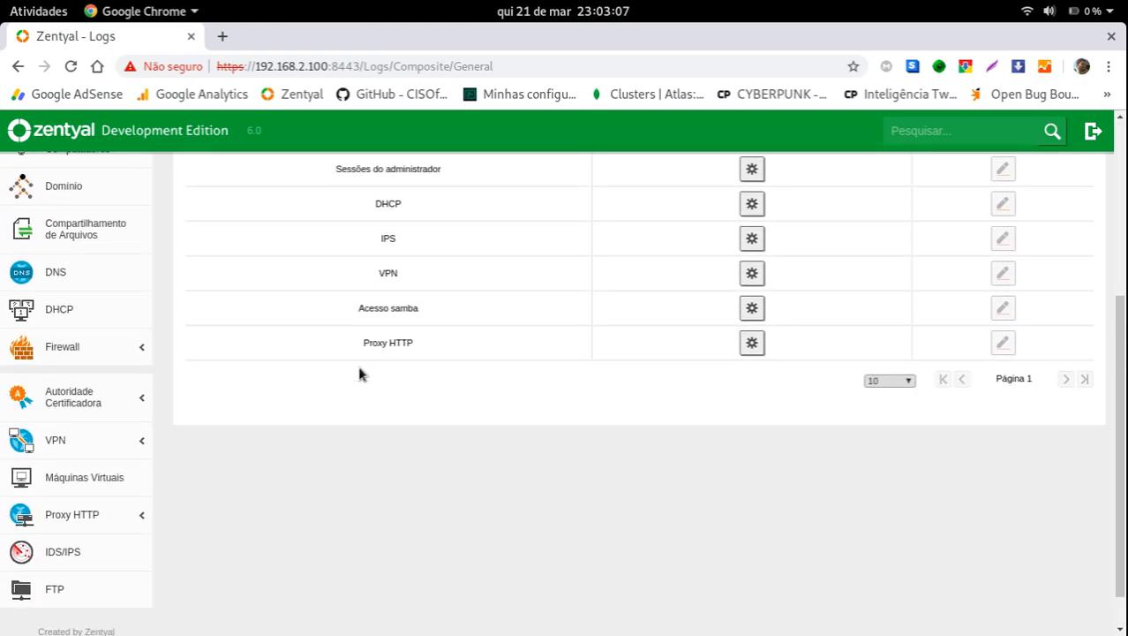
{"action": "scroll", "coordinate": [357, 375], "scroll_direction": "up", "scroll_amount": 3}
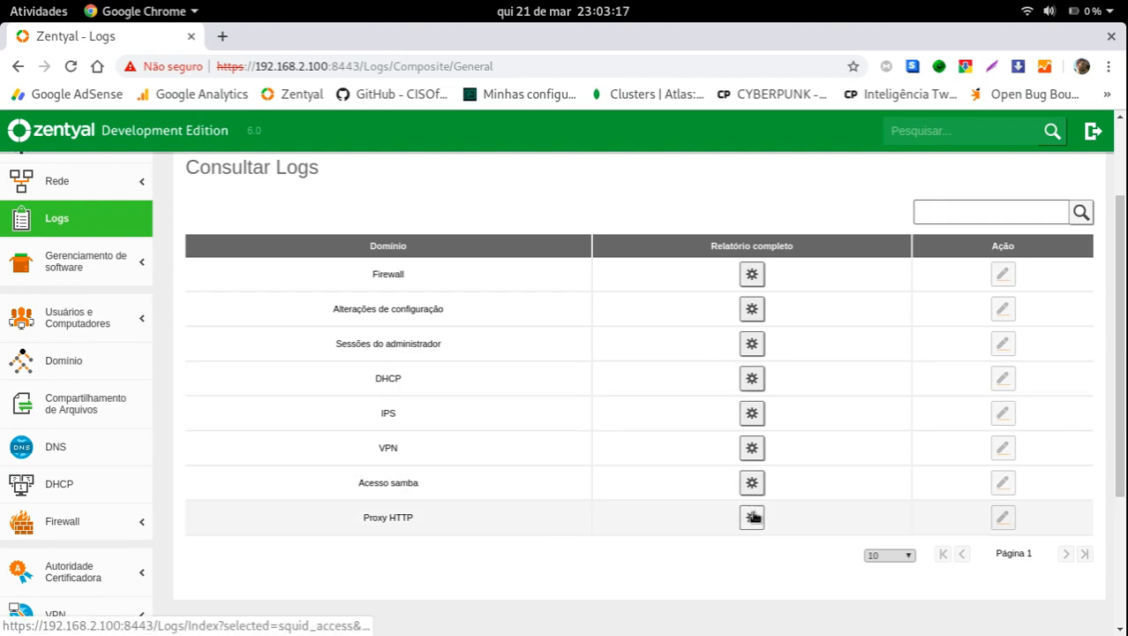
{"action": "left_click", "coordinate": [63, 217]}
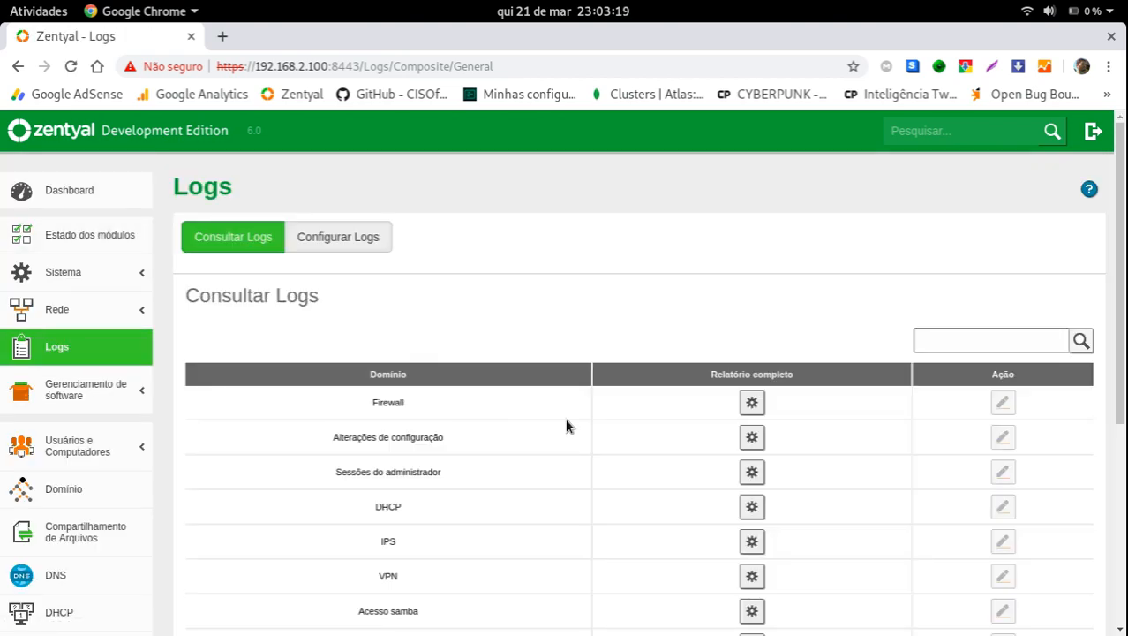
{"action": "scroll", "coordinate": [618, 477], "scroll_direction": "down", "scroll_amount": 2}
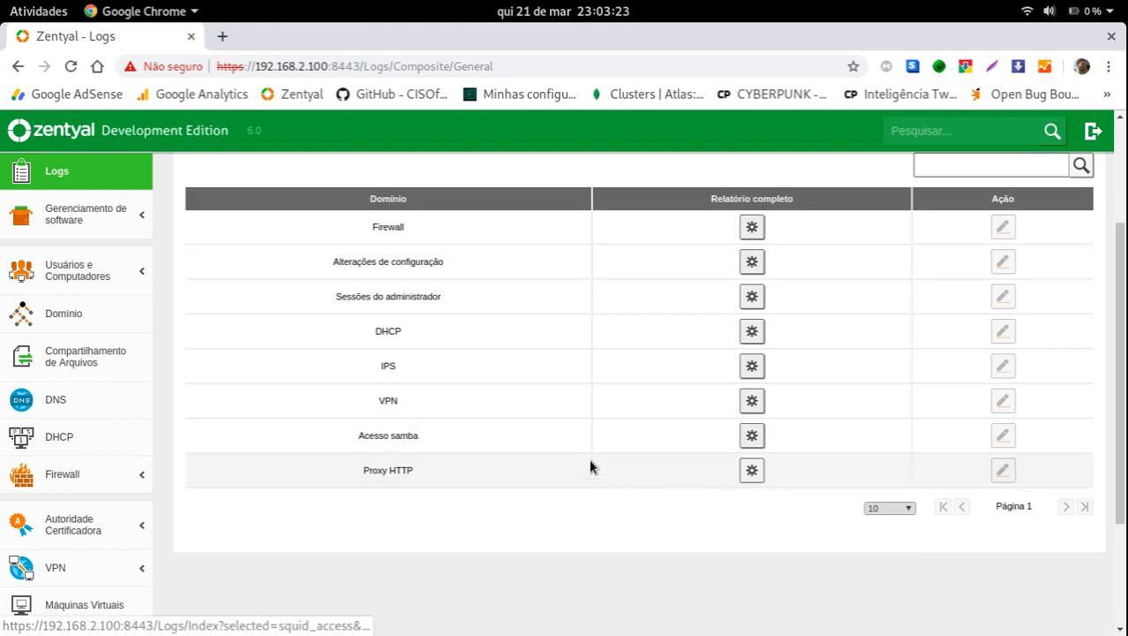
Reopen the Proxy HTTP full report, display it with Proxy HTTP kept as the selected report, and highlight the message below the query form.
{"action": "left_click", "coordinate": [752, 470]}
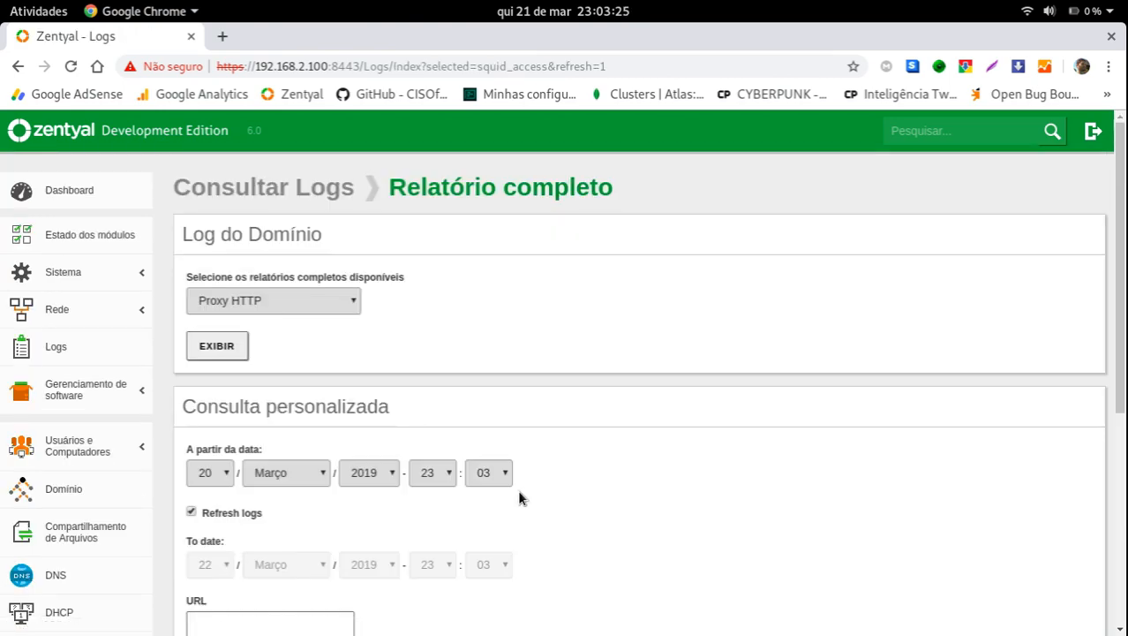
{"action": "scroll", "coordinate": [503, 490], "scroll_direction": "down", "scroll_amount": 2}
{"action": "scroll", "coordinate": [490, 490], "scroll_direction": "up", "scroll_amount": 2}
{"action": "left_click", "coordinate": [243, 300]}
{"action": "left_click", "coordinate": [244, 300]}
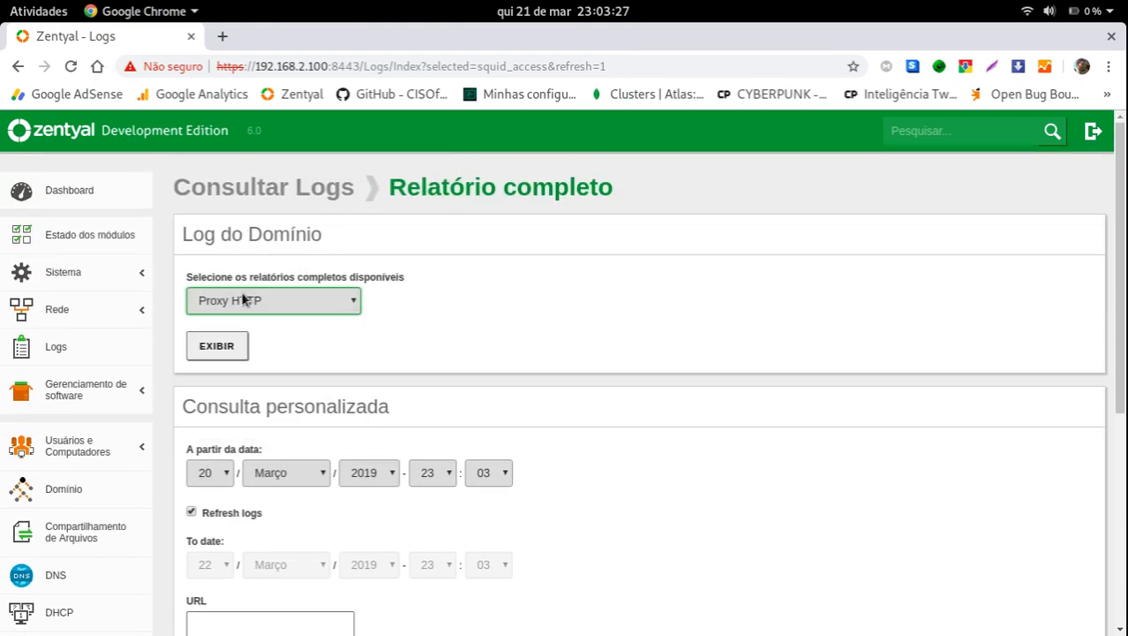
{"action": "left_click", "coordinate": [213, 348]}
{"action": "scroll", "coordinate": [706, 365], "scroll_direction": "down", "scroll_amount": 4}
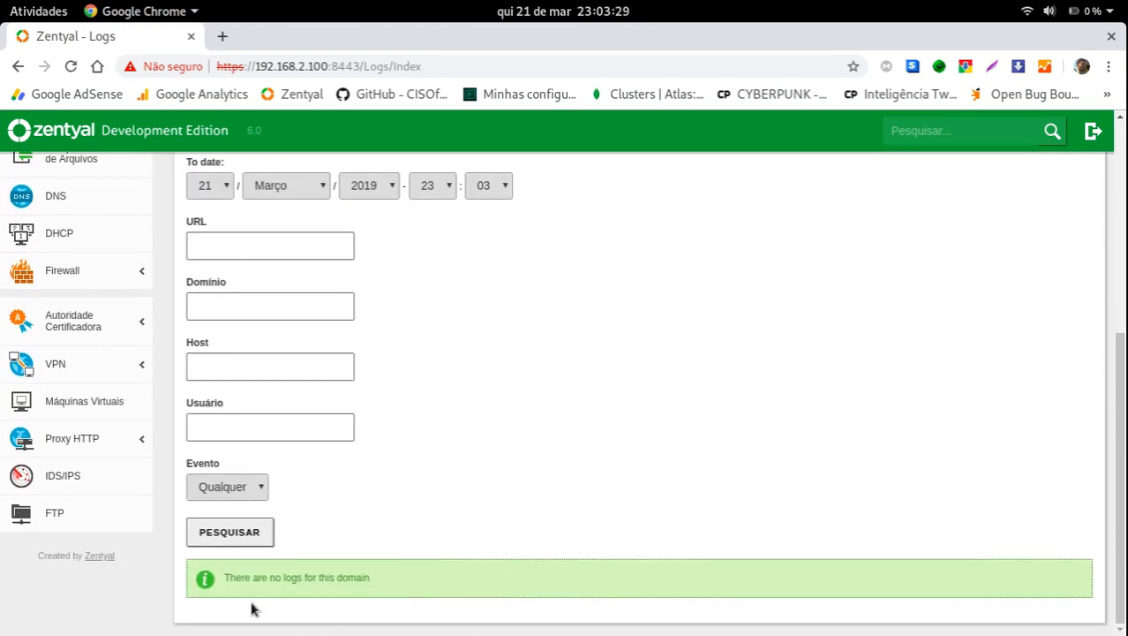
{"action": "left_click_drag", "start_coordinate": [212, 566], "coordinate": [476, 609]}
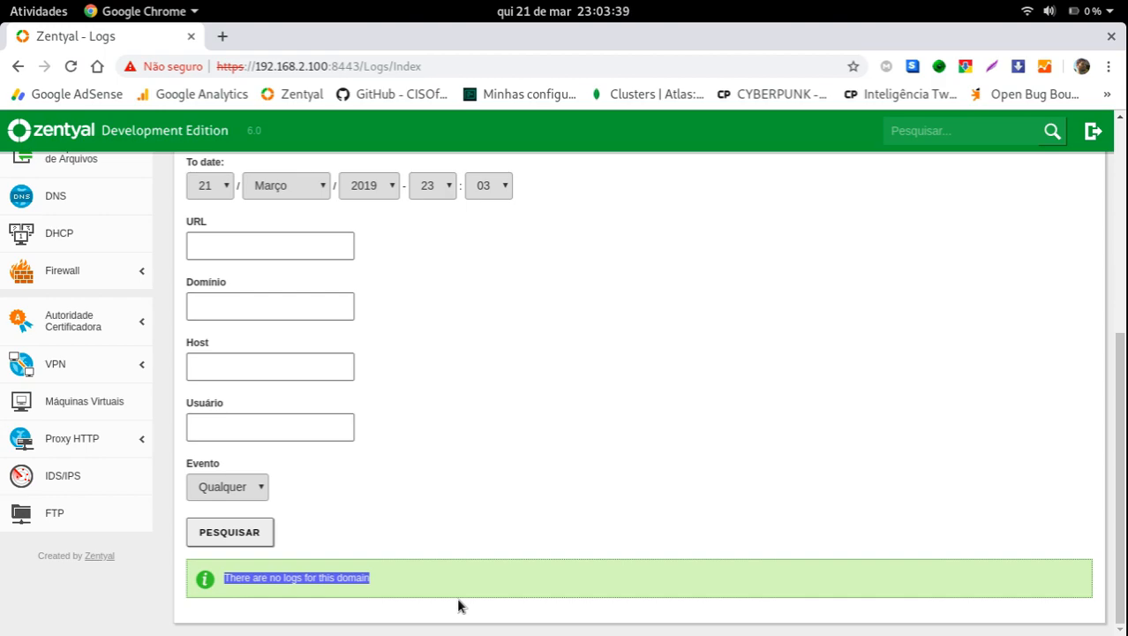
{"action": "scroll", "coordinate": [461, 449], "scroll_direction": "up", "scroll_amount": 4}
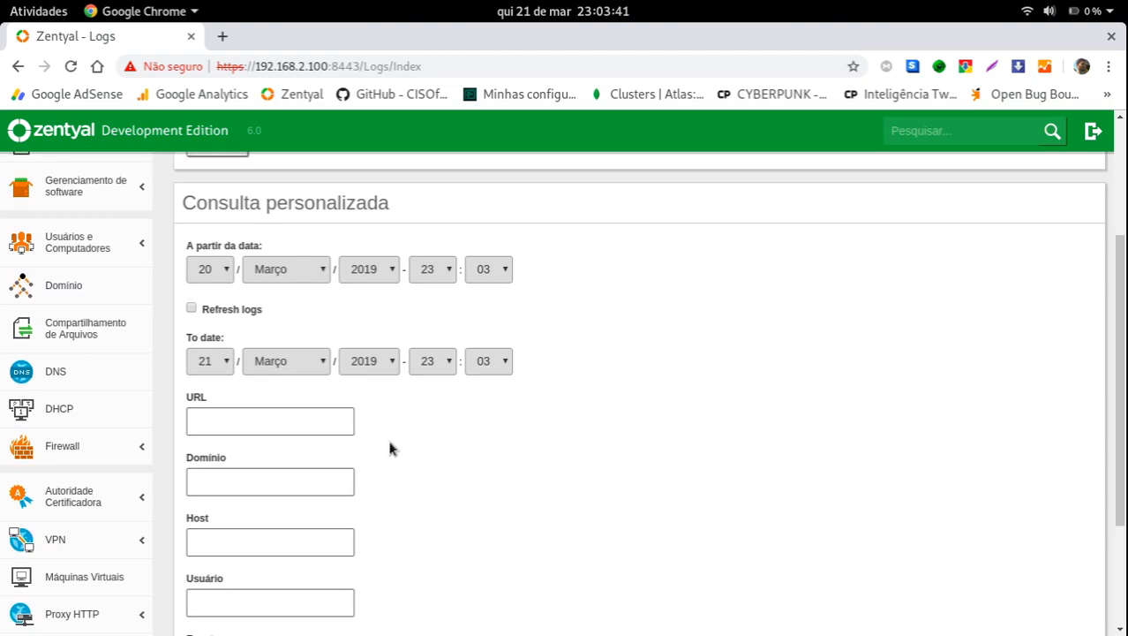
Examine the custom query form of the Proxy HTTP report, including the start date and time choices and the remaining filter fields.
{"action": "left_click", "coordinate": [219, 270]}
{"action": "left_click", "coordinate": [289, 271]}
{"action": "left_click", "coordinate": [378, 277]}
{"action": "left_click", "coordinate": [433, 274]}
{"action": "left_click", "coordinate": [493, 274]}
{"action": "left_click", "coordinate": [832, 327]}
{"action": "scroll", "coordinate": [780, 348], "scroll_direction": "down", "scroll_amount": 2}
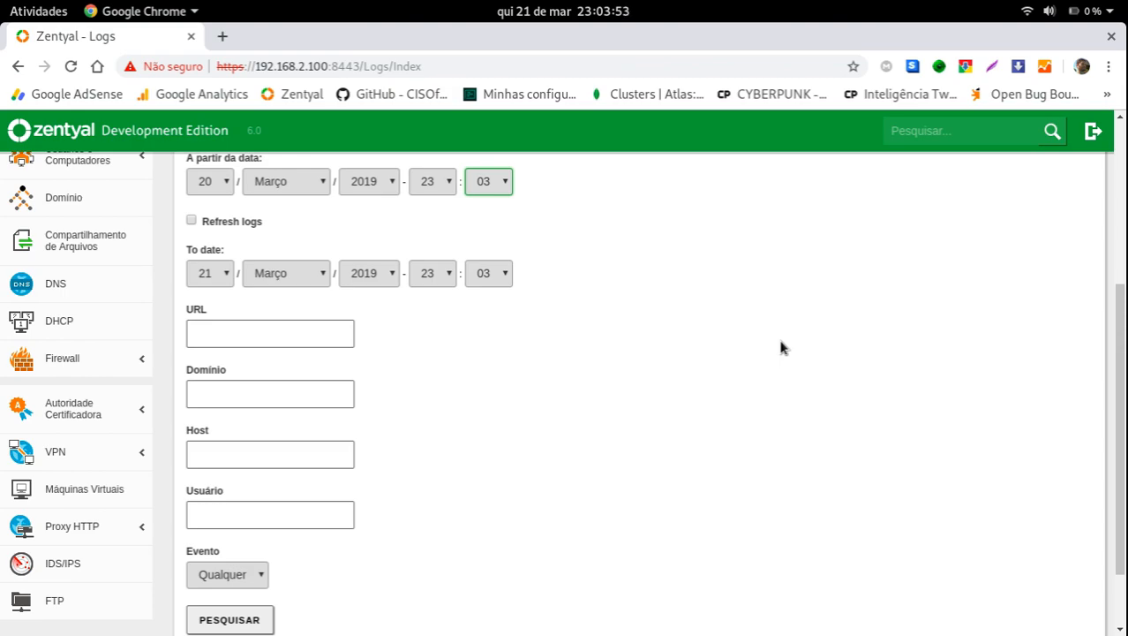
{"action": "scroll", "coordinate": [706, 350], "scroll_direction": "down", "scroll_amount": 2}
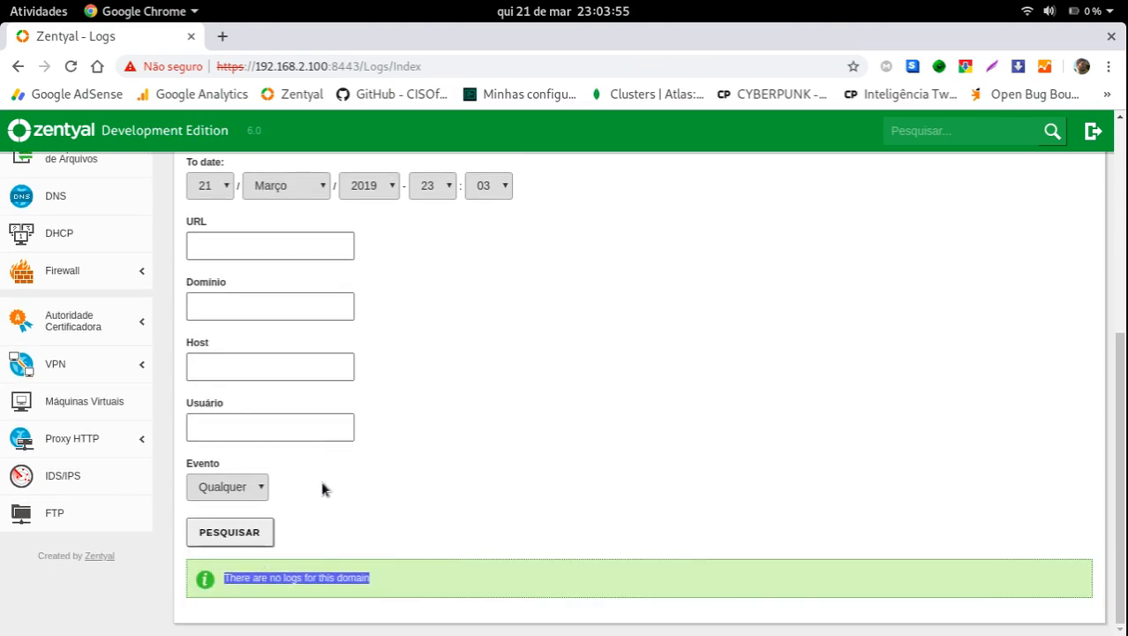
Return to the log query list, review its domains, and open the full report for the DHCP log.
{"action": "scroll", "coordinate": [322, 488], "scroll_direction": "up", "scroll_amount": 8}
{"action": "left_click", "coordinate": [97, 352]}
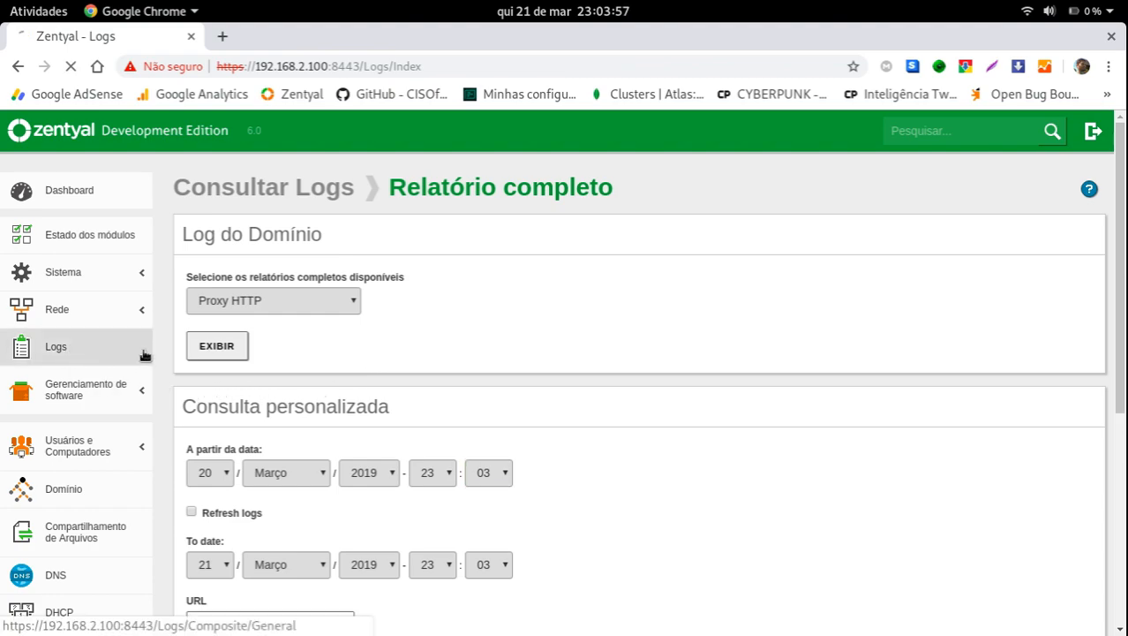
{"action": "scroll", "coordinate": [529, 339], "scroll_direction": "down", "scroll_amount": 7}
{"action": "scroll", "coordinate": [724, 256], "scroll_direction": "up", "scroll_amount": 5}
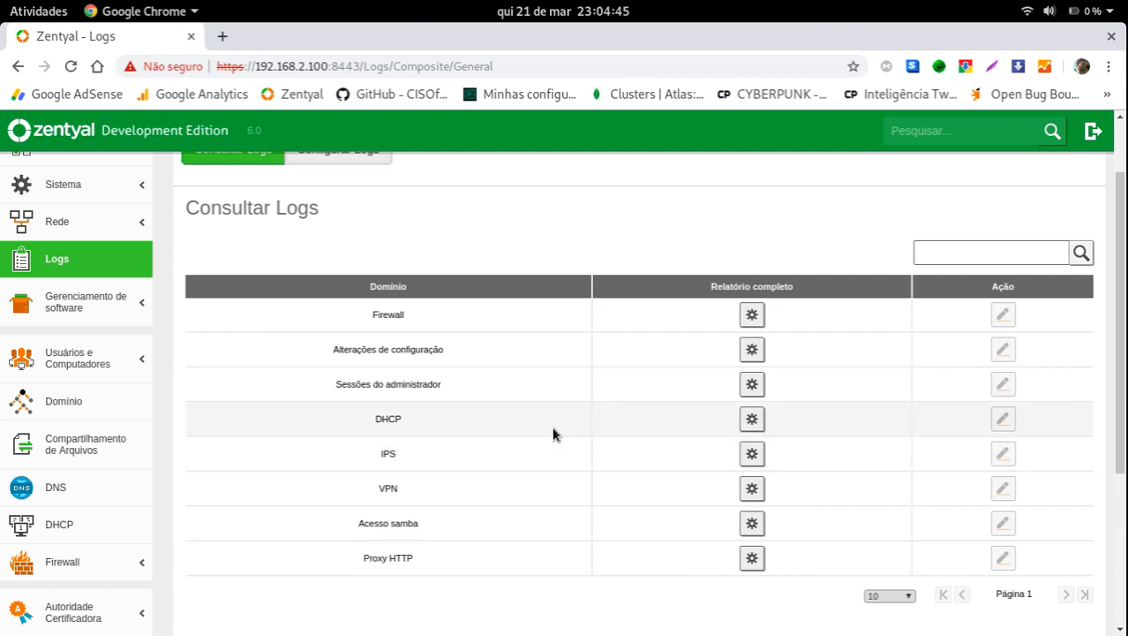
{"action": "left_click", "coordinate": [752, 419]}
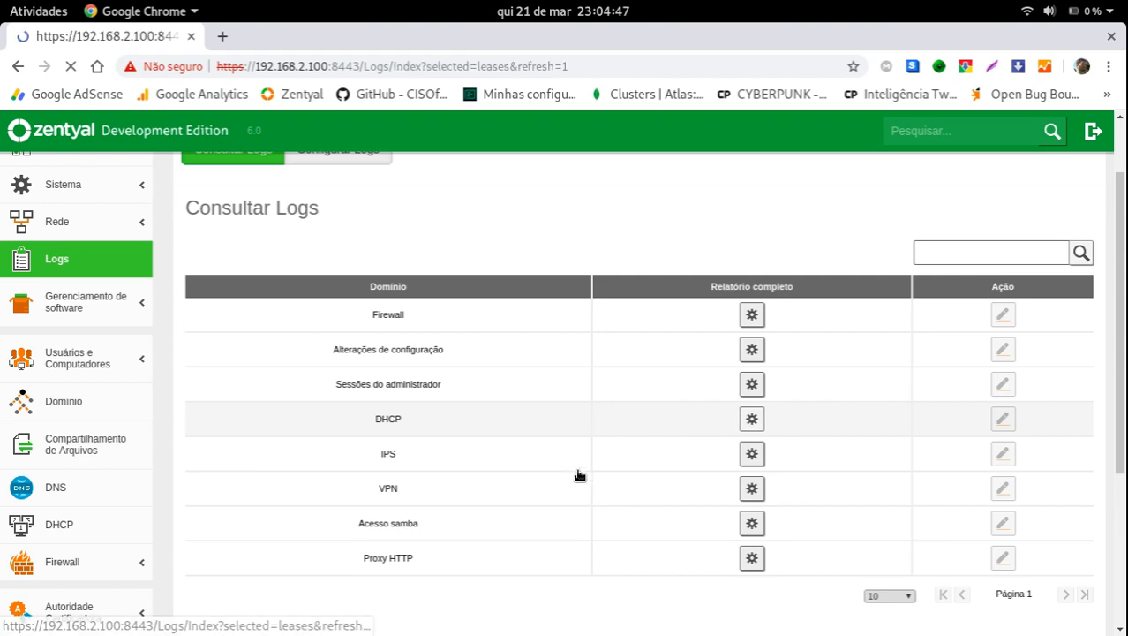
{"action": "scroll", "coordinate": [420, 456], "scroll_direction": "down", "scroll_amount": 5}
{"action": "scroll", "coordinate": [272, 396], "scroll_direction": "up", "scroll_amount": 5}
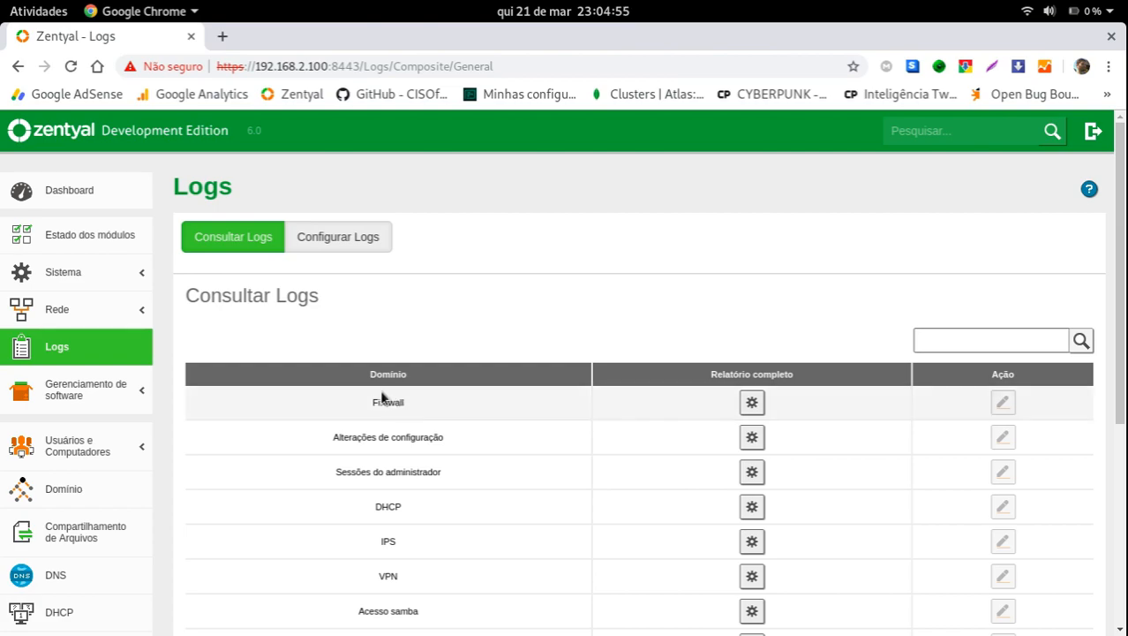
Open the Zentyal components page under software management and review the installable components, highlighting the entries from Jabber to Web Mail.
{"action": "left_click", "coordinate": [97, 387]}
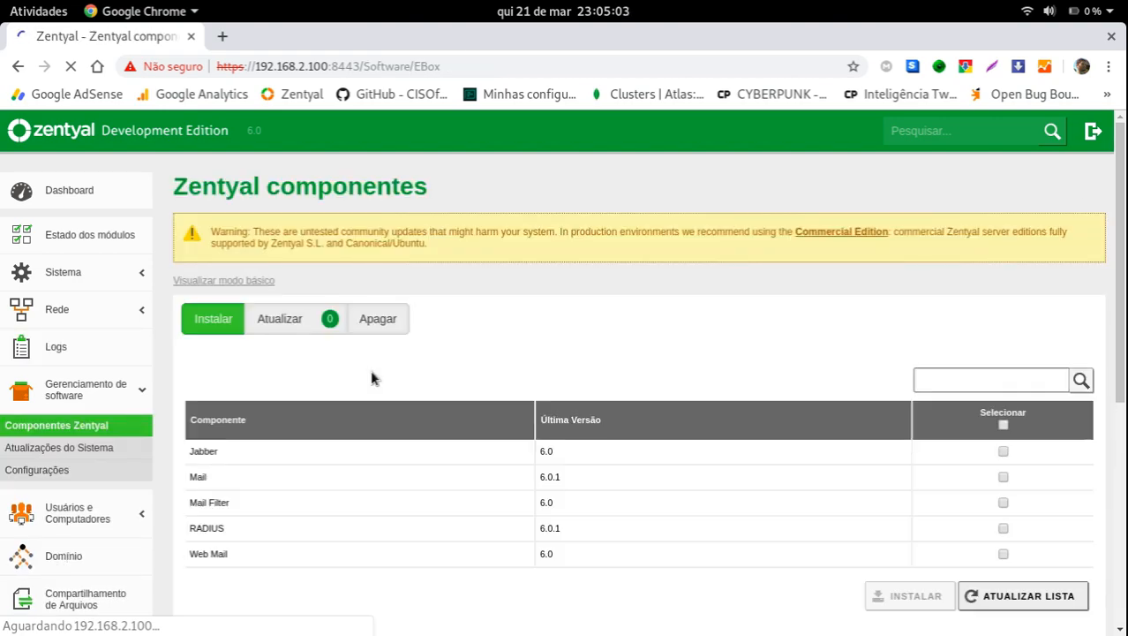
{"action": "scroll", "coordinate": [366, 353], "scroll_direction": "down", "scroll_amount": 3}
{"action": "scroll", "coordinate": [362, 357], "scroll_direction": "up", "scroll_amount": 2}
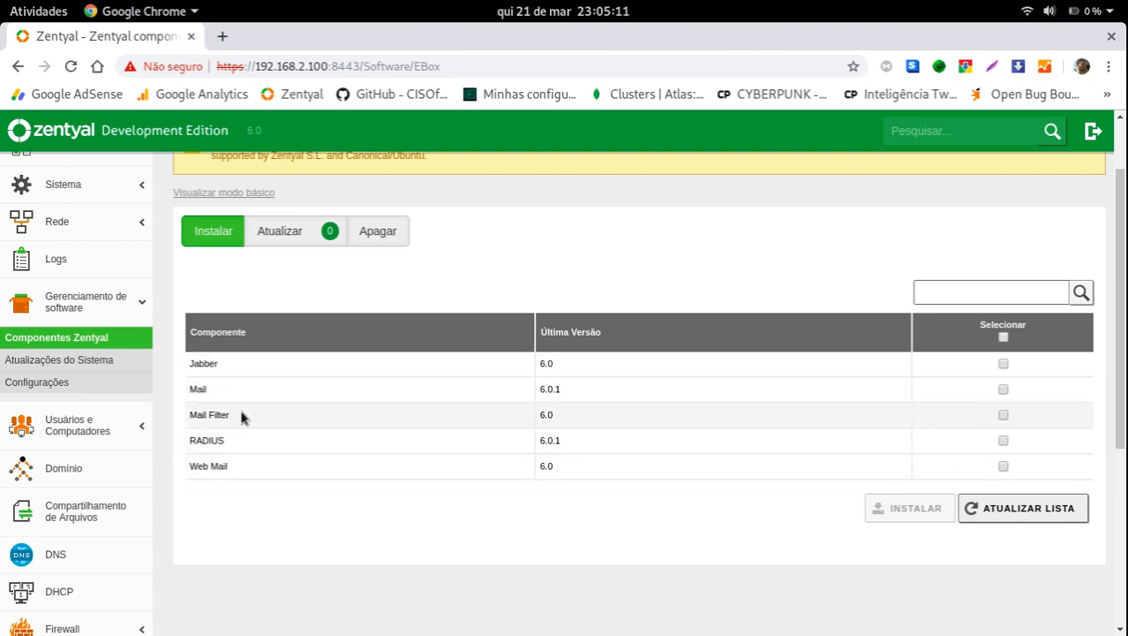
{"action": "double_click", "coordinate": [212, 362]}
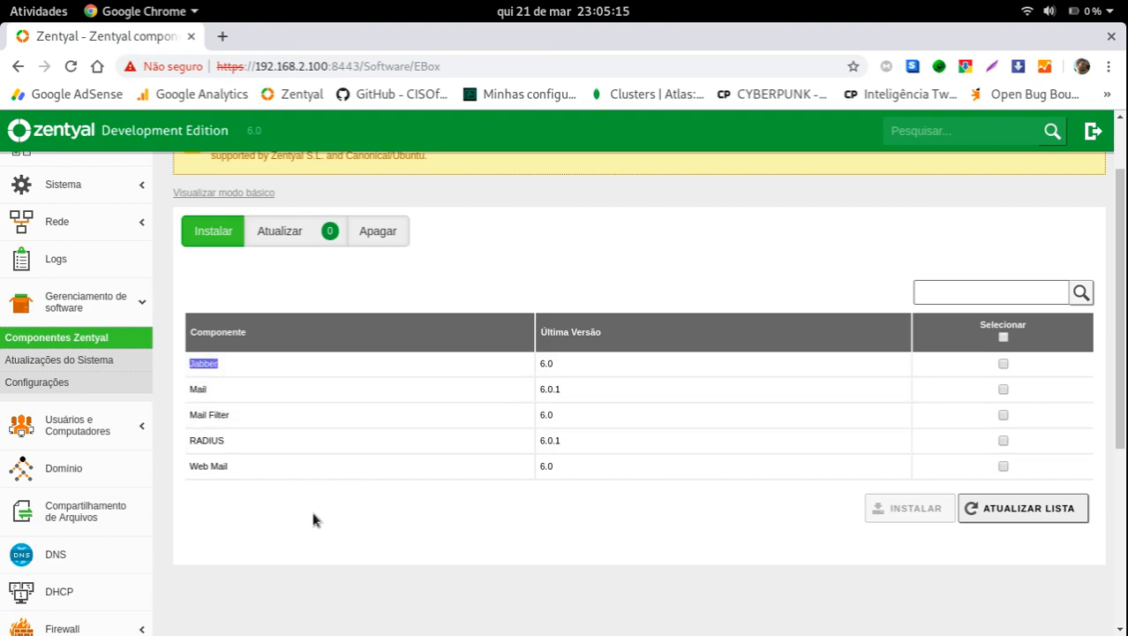
{"action": "left_click_drag", "start_coordinate": [190, 465], "coordinate": [234, 470]}
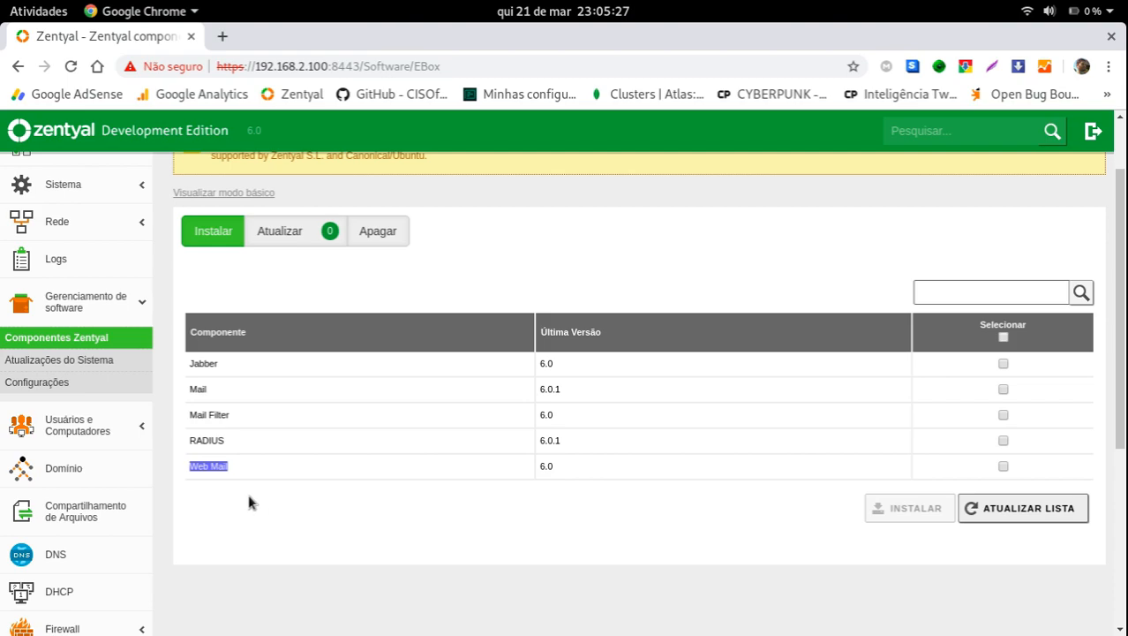
{"action": "left_click_drag", "start_coordinate": [190, 363], "coordinate": [251, 478]}
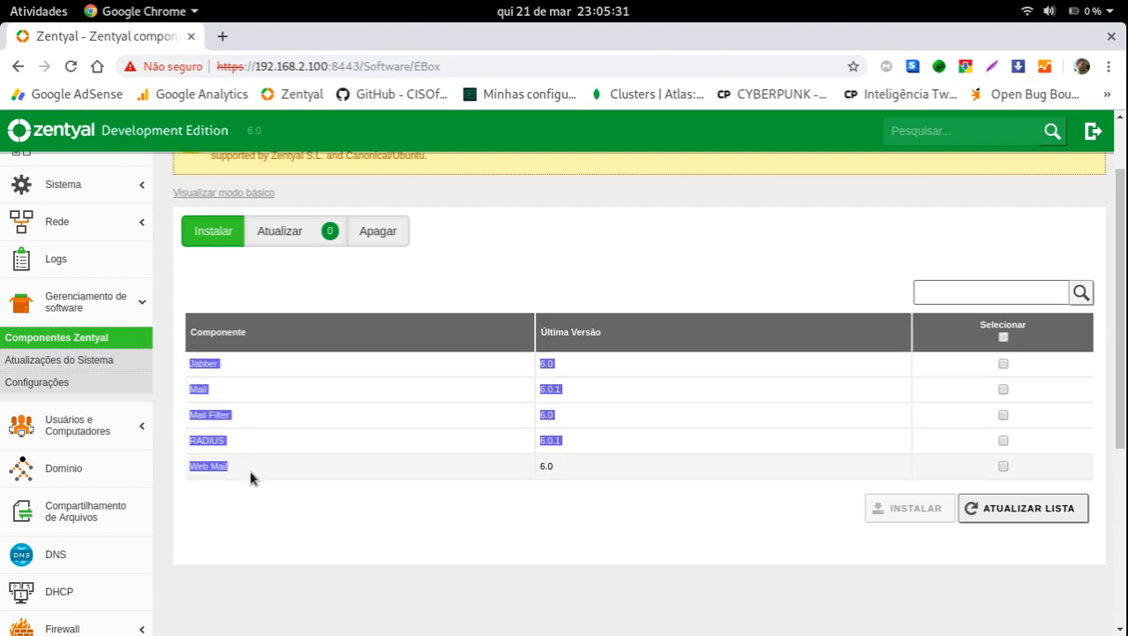
Check the component upgrades, then review the removable components and mark Virtualization Manager as an example for removal.
{"action": "left_click", "coordinate": [280, 232]}
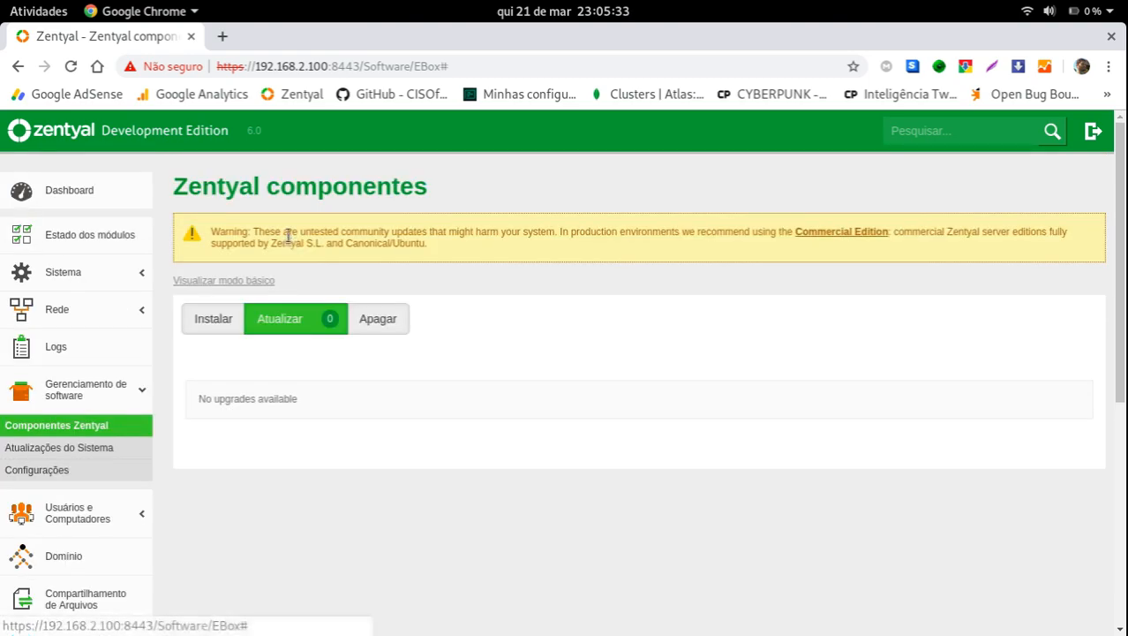
{"action": "left_click", "coordinate": [405, 329]}
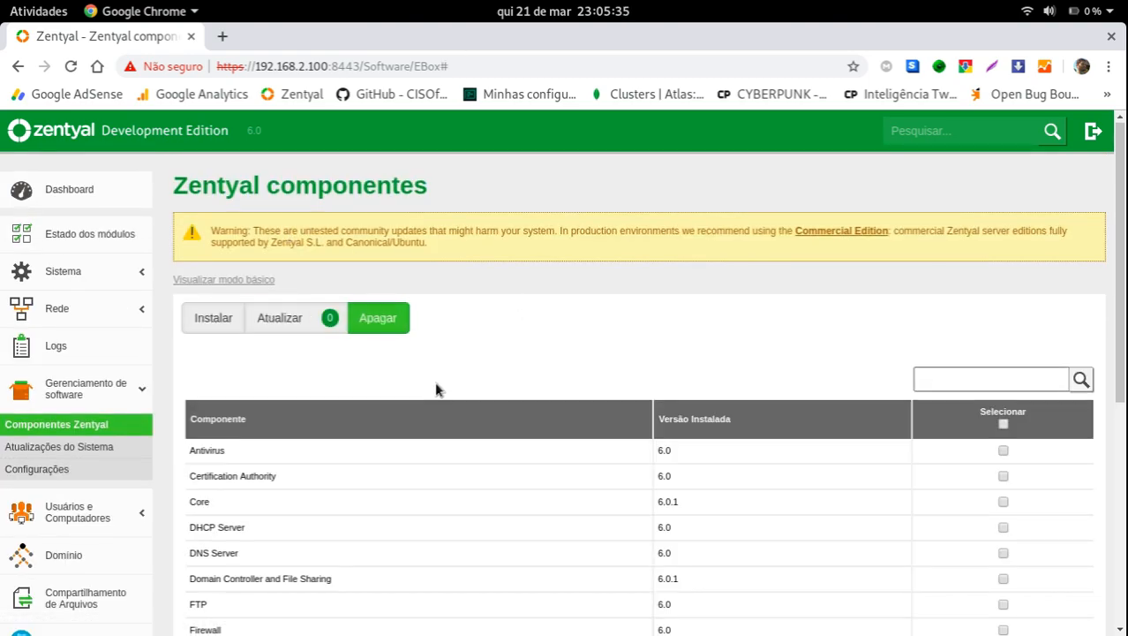
{"action": "scroll", "coordinate": [436, 386], "scroll_direction": "down", "scroll_amount": 3}
{"action": "scroll", "coordinate": [300, 437], "scroll_direction": "down", "scroll_amount": 2}
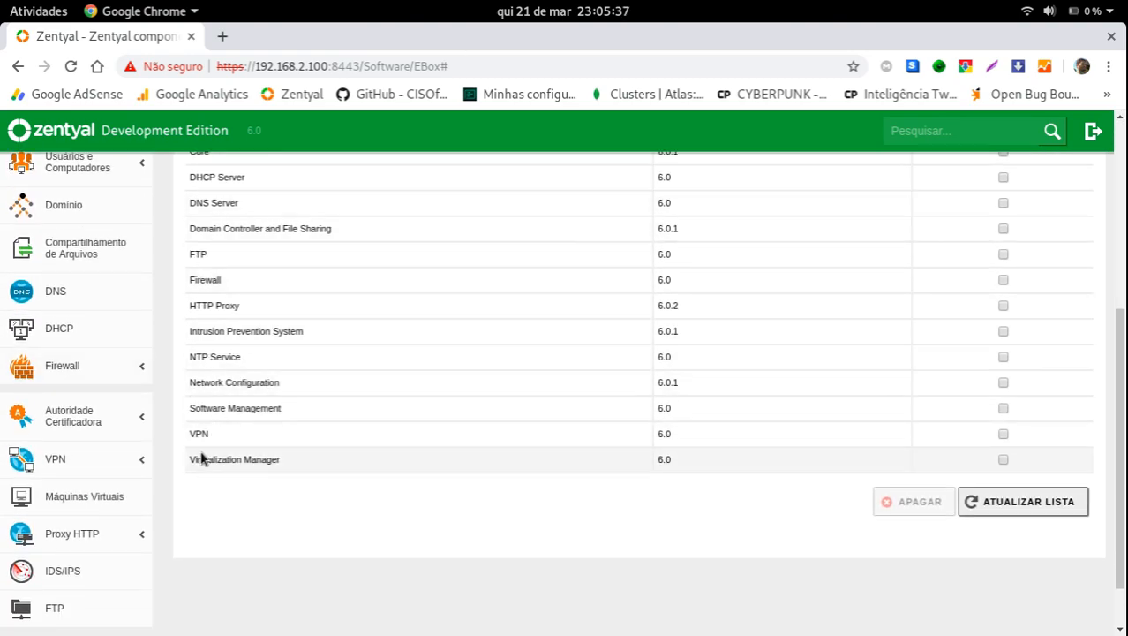
{"action": "scroll", "coordinate": [216, 423], "scroll_direction": "up", "scroll_amount": 1}
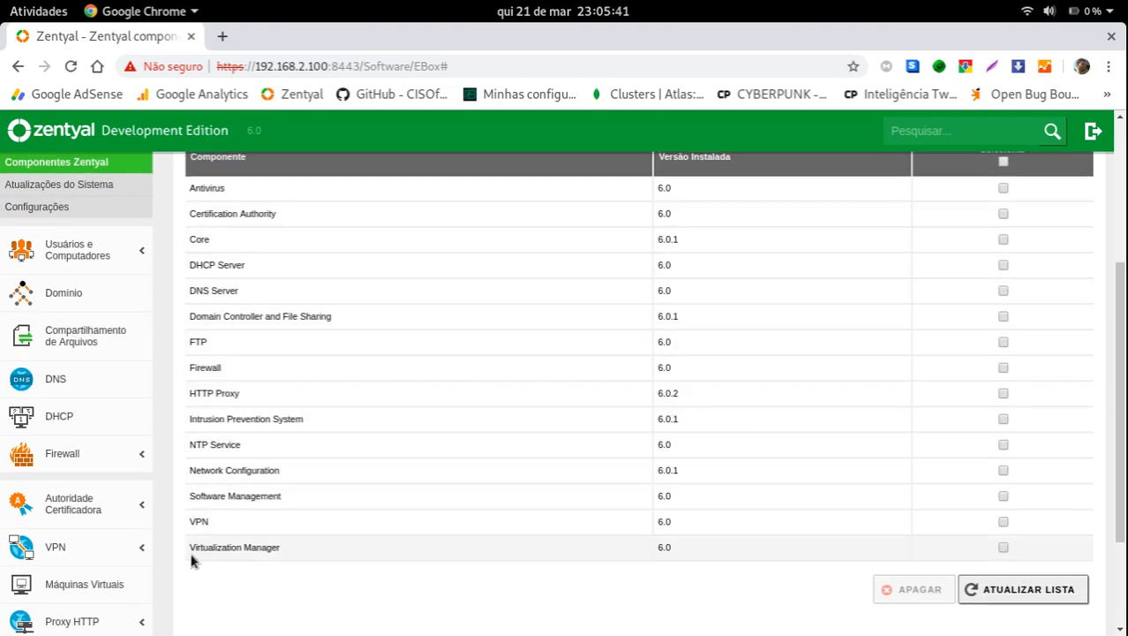
{"action": "left_click", "coordinate": [1003, 547]}
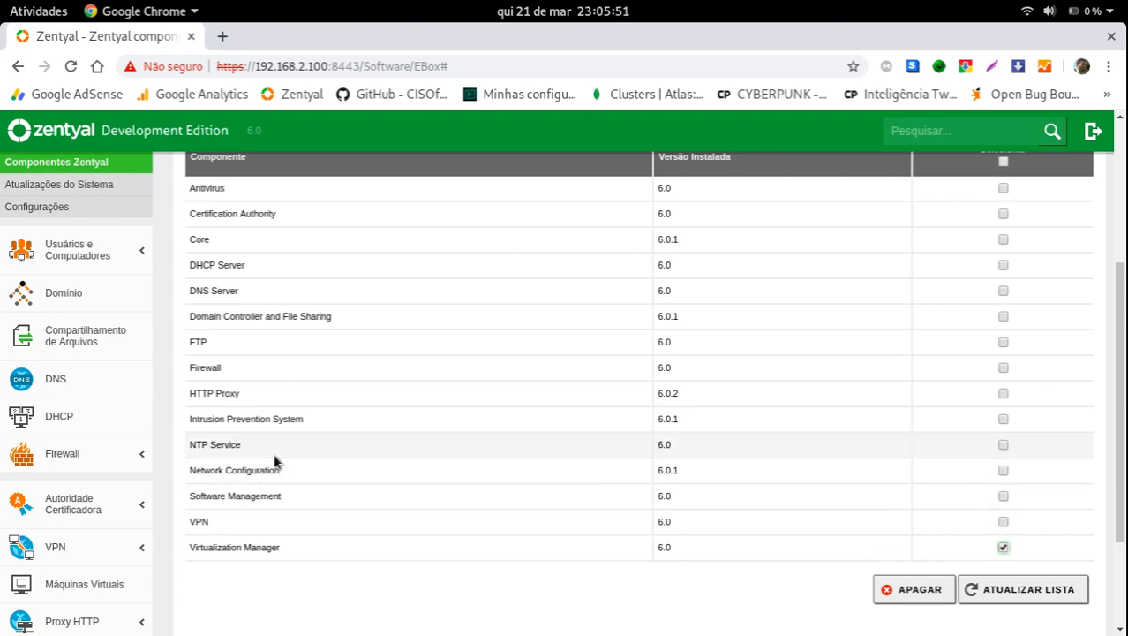
Open the system updates page, skim the list of available updates, and dismiss the page translation prompt.
{"action": "scroll", "coordinate": [264, 459], "scroll_direction": "up", "scroll_amount": 3}
{"action": "left_click", "coordinate": [68, 449]}
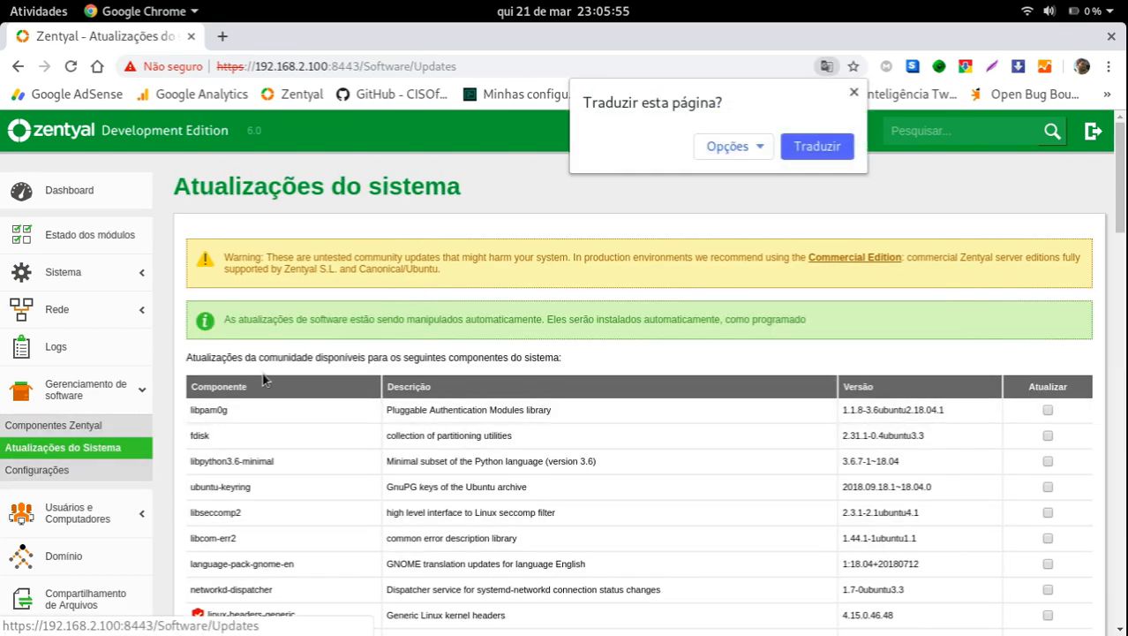
{"action": "scroll", "coordinate": [381, 474], "scroll_direction": "down", "scroll_amount": 5}
{"action": "scroll", "coordinate": [381, 474], "scroll_direction": "down", "scroll_amount": 4}
{"action": "scroll", "coordinate": [381, 475], "scroll_direction": "up", "scroll_amount": 10}
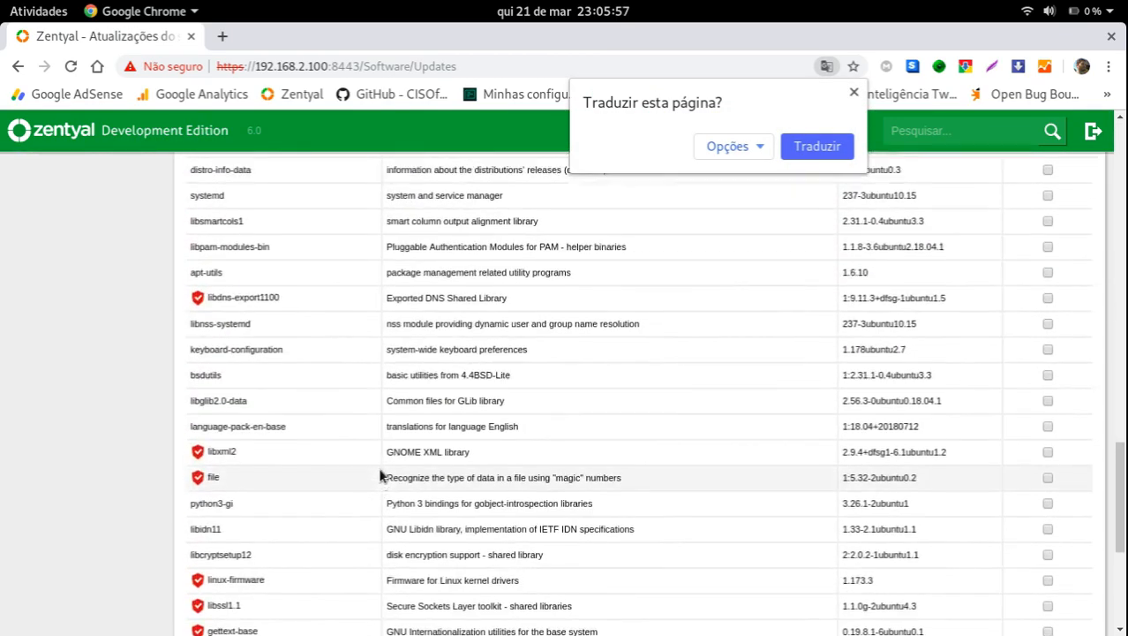
{"action": "scroll", "coordinate": [381, 474], "scroll_direction": "up", "scroll_amount": 1}
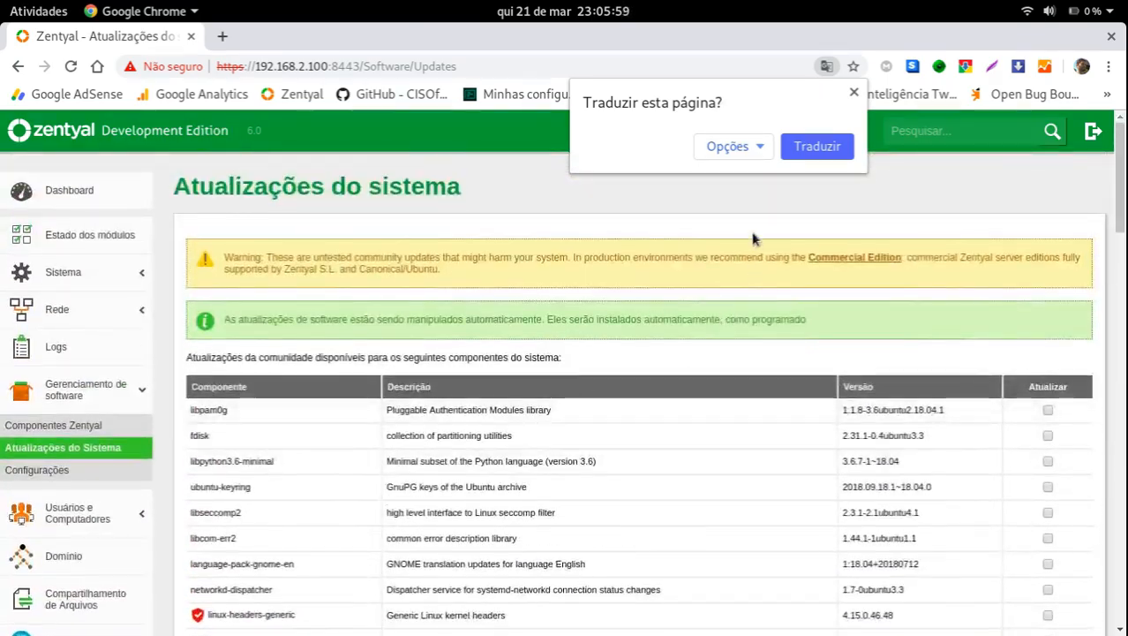
{"action": "left_click", "coordinate": [855, 93]}
{"action": "mouse_move", "coordinate": [1124, 181]}
{"action": "left_mouse_down"}
{"action": "mouse_move", "coordinate": [1113, 520]}
{"action": "mouse_move", "coordinate": [1120, 179]}
{"action": "left_mouse_up"}
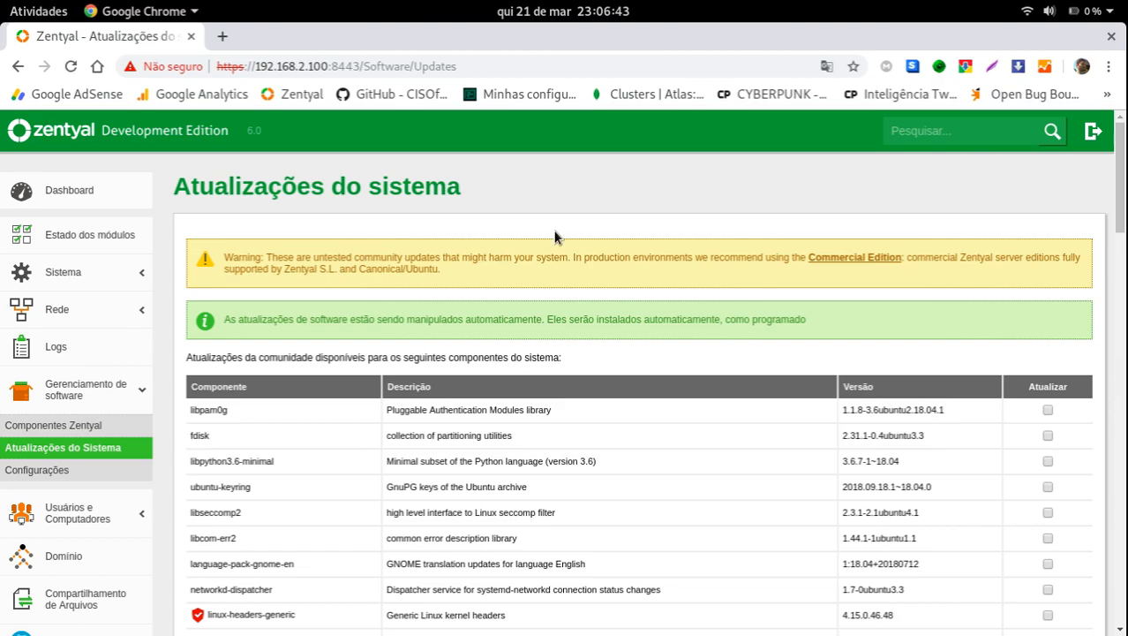
Look through the system update entries and their checkboxes, and highlight the description of the libpam0g component.
{"action": "scroll", "coordinate": [436, 293], "scroll_direction": "down", "scroll_amount": 3}
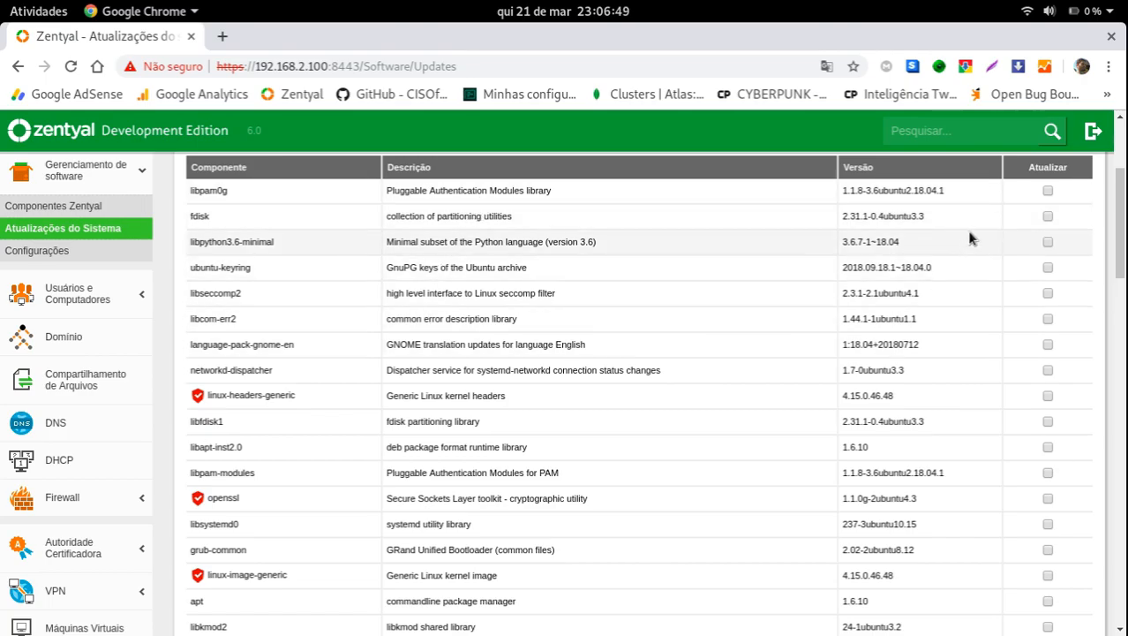
{"action": "scroll", "coordinate": [1050, 435], "scroll_direction": "down", "scroll_amount": 5}
{"action": "scroll", "coordinate": [1051, 434], "scroll_direction": "down", "scroll_amount": 15}
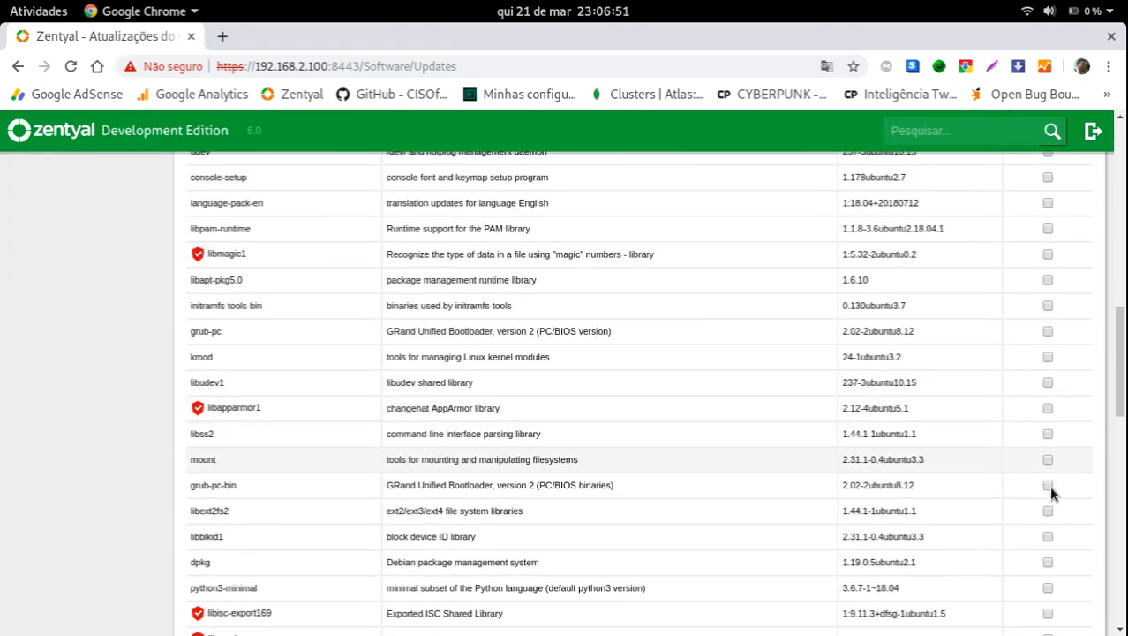
{"action": "scroll", "coordinate": [1093, 548], "scroll_direction": "up", "scroll_amount": 20}
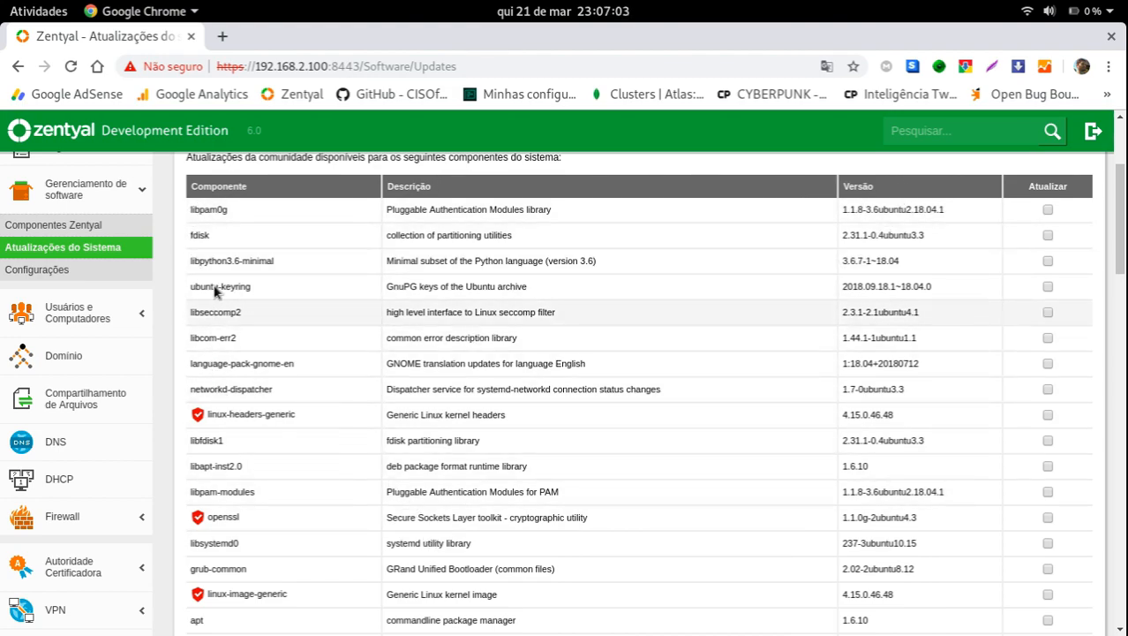
{"action": "left_click_drag", "start_coordinate": [195, 211], "coordinate": [566, 191]}
{"action": "triple_click", "coordinate": [554, 213]}
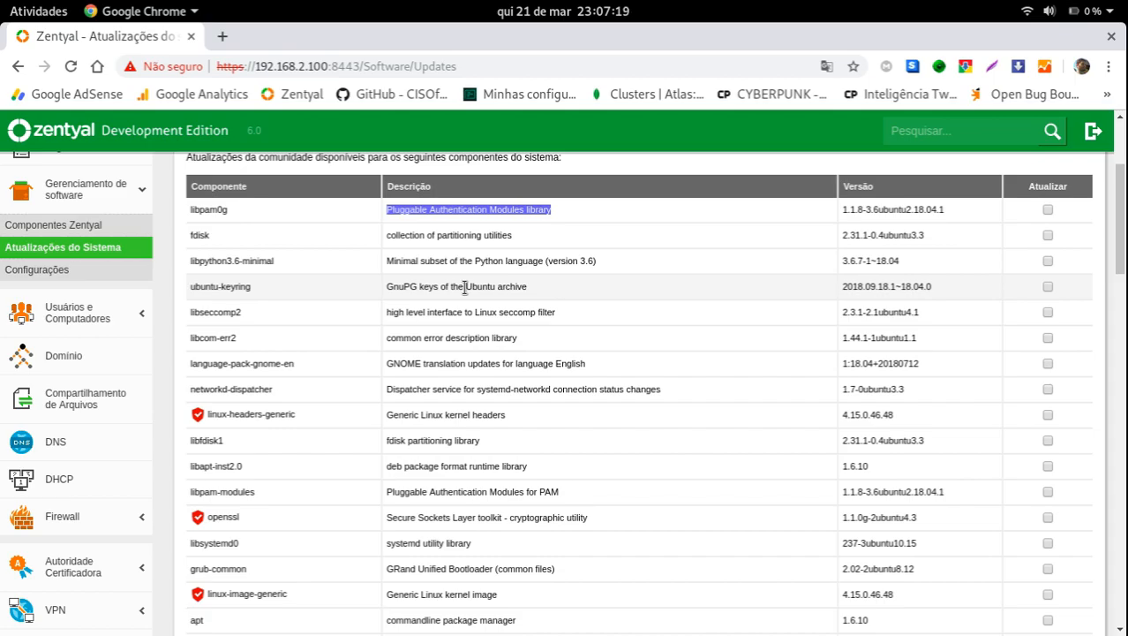
Review the whole system update list down to the option for updating all packages, and return to its beginning.
{"action": "scroll", "coordinate": [464, 287], "scroll_direction": "up", "scroll_amount": 5}
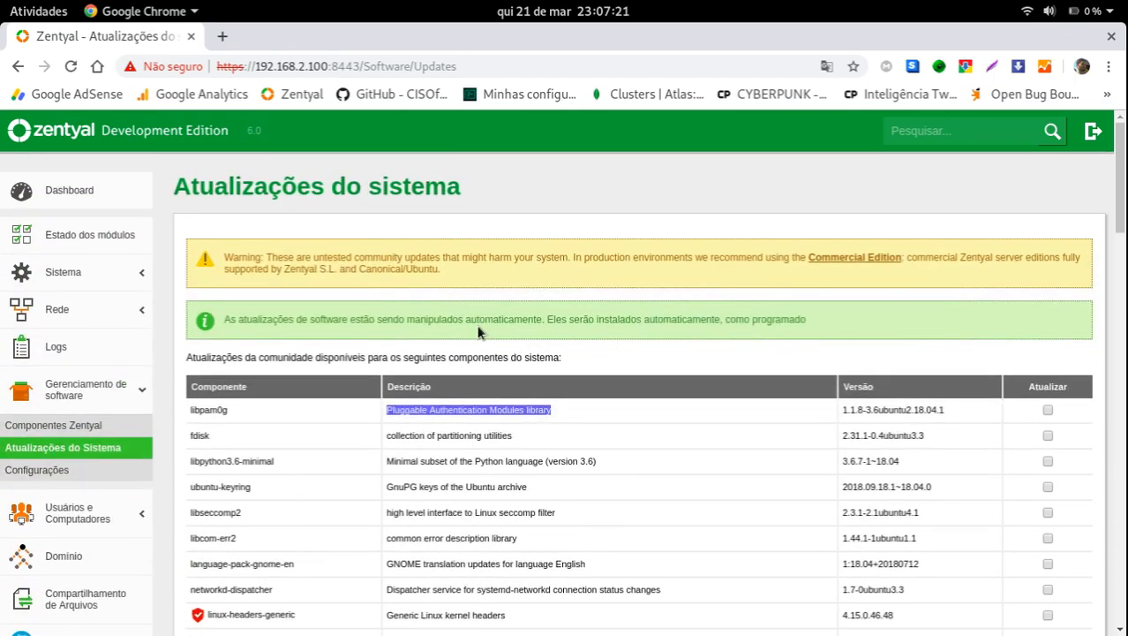
{"action": "scroll", "coordinate": [476, 327], "scroll_direction": "down", "scroll_amount": 10}
{"action": "scroll", "coordinate": [478, 333], "scroll_direction": "down", "scroll_amount": 12}
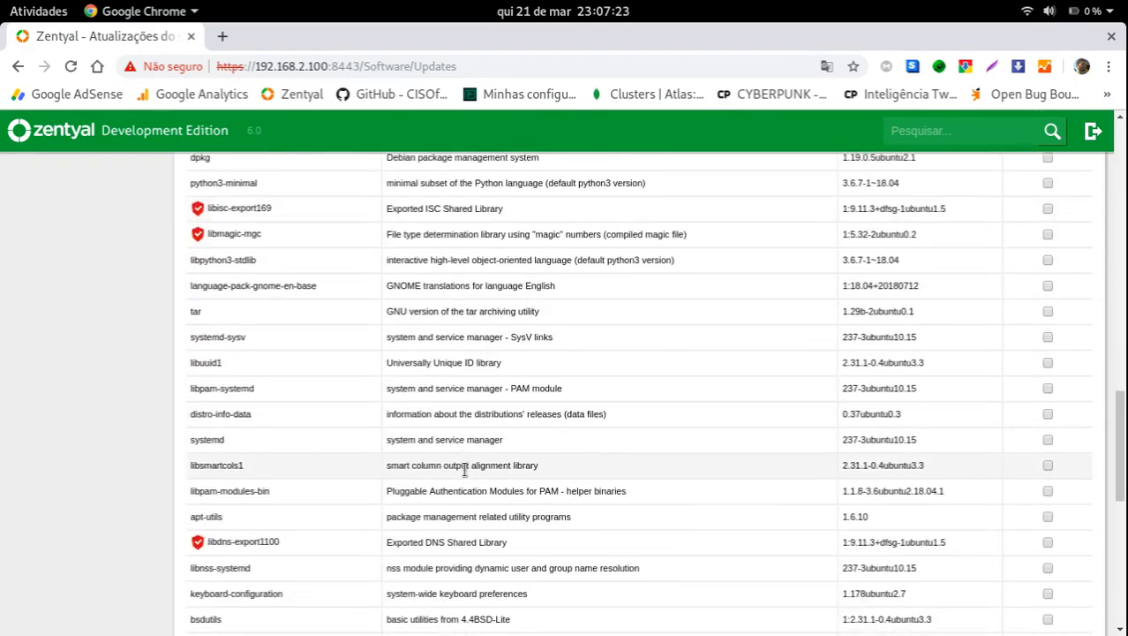
{"action": "scroll", "coordinate": [466, 471], "scroll_direction": "up", "scroll_amount": 9}
{"action": "scroll", "coordinate": [466, 469], "scroll_direction": "up", "scroll_amount": 10}
{"action": "left_click_drag", "start_coordinate": [1120, 176], "coordinate": [1119, 566]}
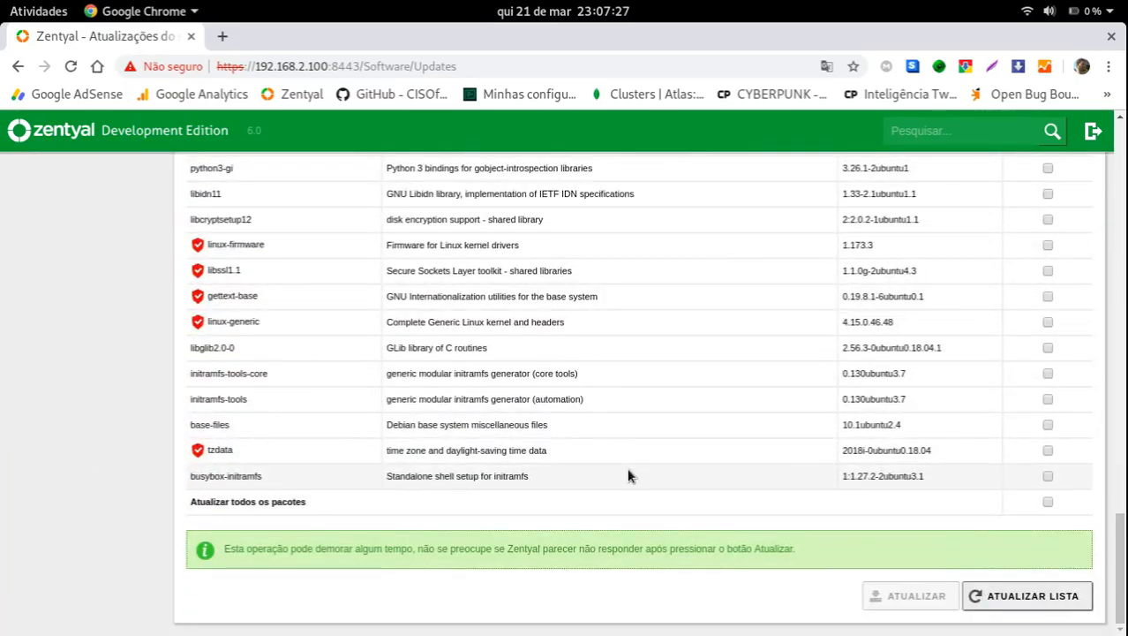
{"action": "left_click_drag", "start_coordinate": [1124, 558], "coordinate": [1124, 175]}
Open the automatic software update settings and look through the enable options and start hours, keeping Habilitado and 12:00.
{"action": "left_click", "coordinate": [63, 364]}
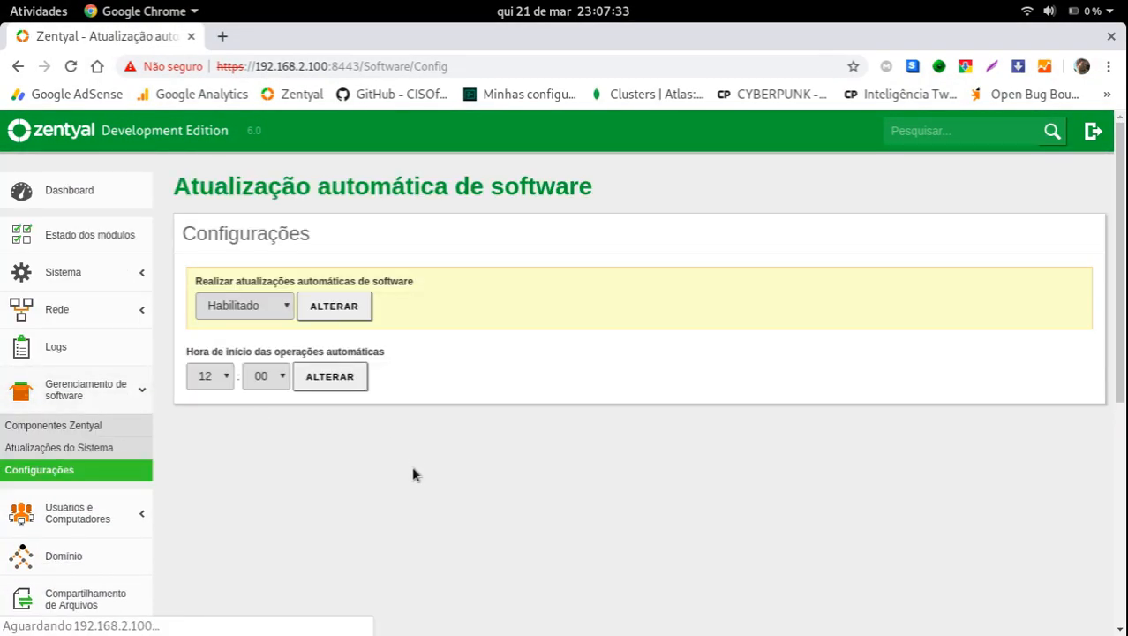
{"action": "left_click", "coordinate": [243, 304]}
{"action": "left_click", "coordinate": [519, 291]}
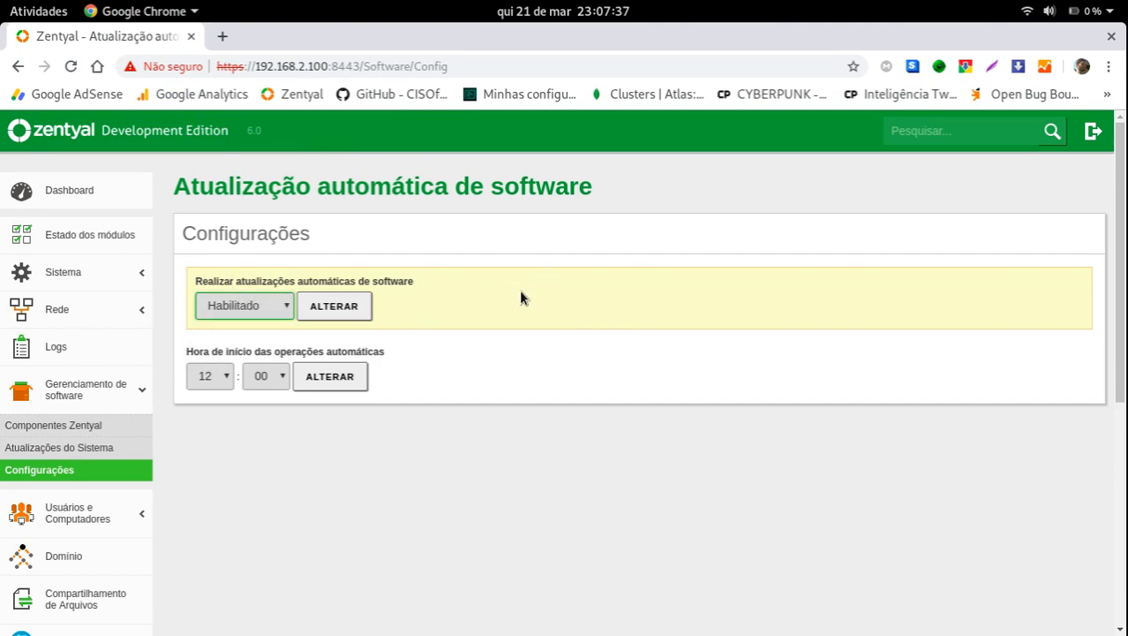
{"action": "left_click", "coordinate": [245, 300]}
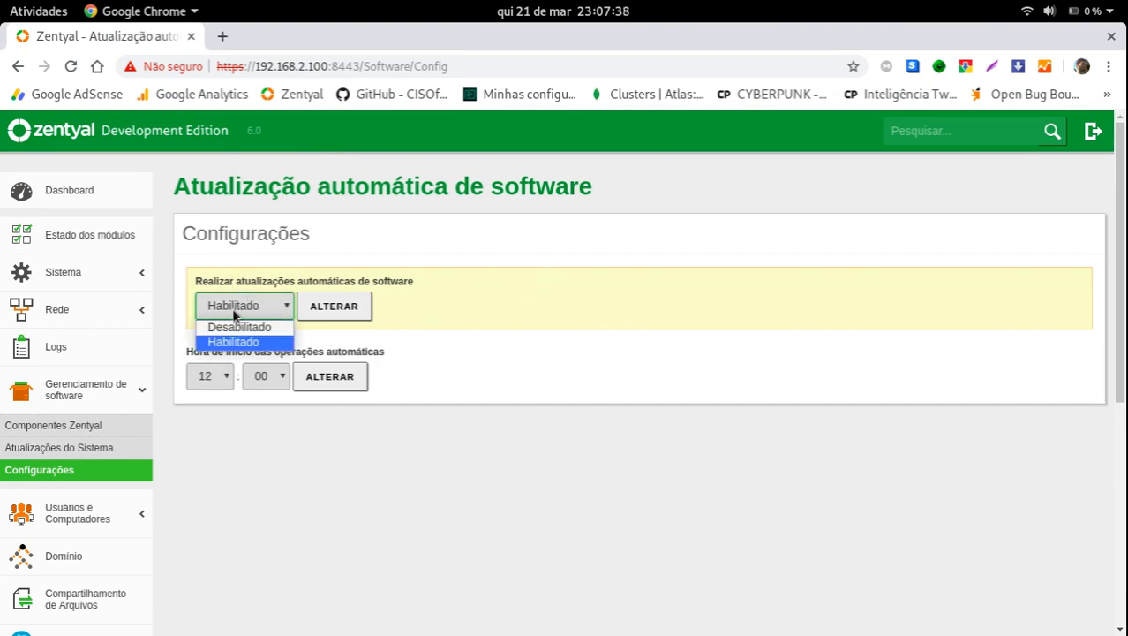
{"action": "left_click", "coordinate": [376, 323]}
{"action": "left_click", "coordinate": [214, 380]}
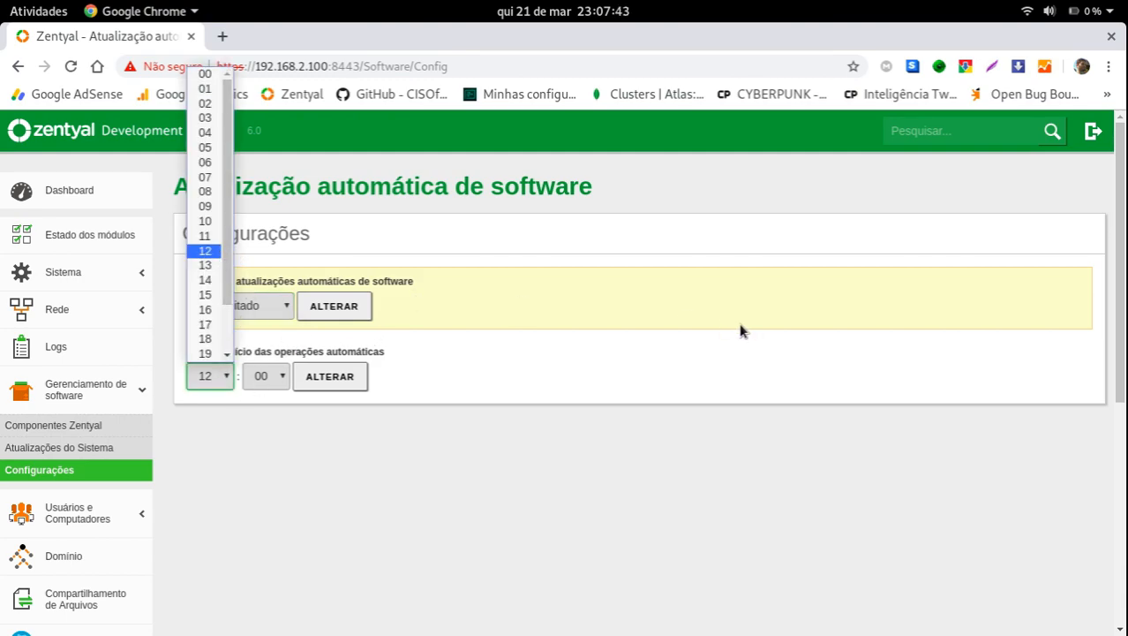
{"action": "left_click", "coordinate": [625, 353]}
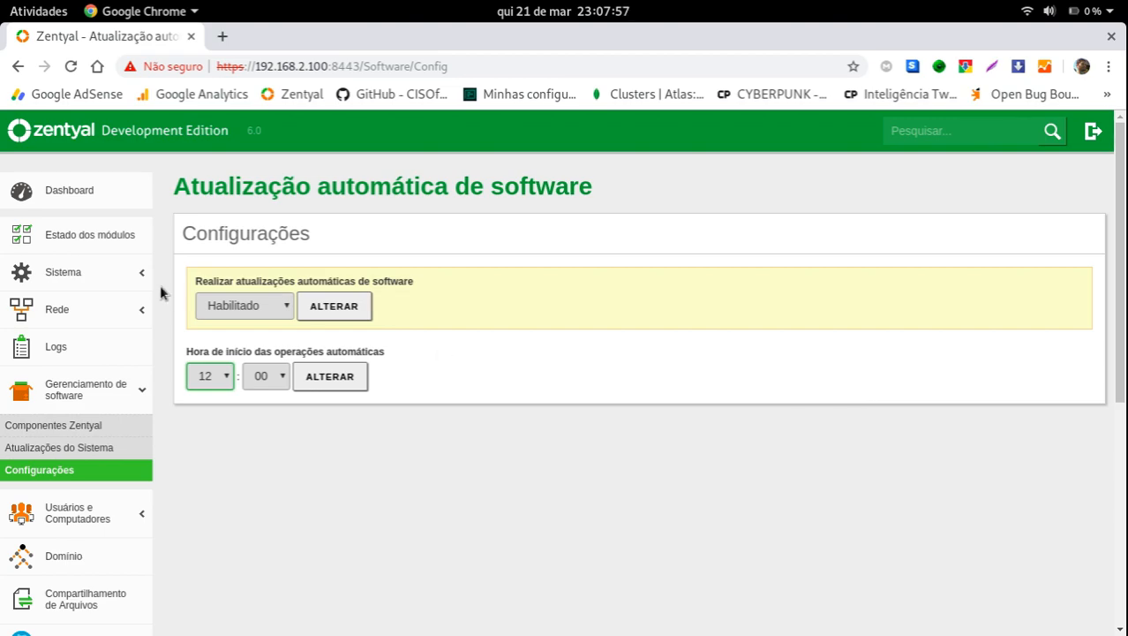
{"action": "left_click", "coordinate": [284, 305]}
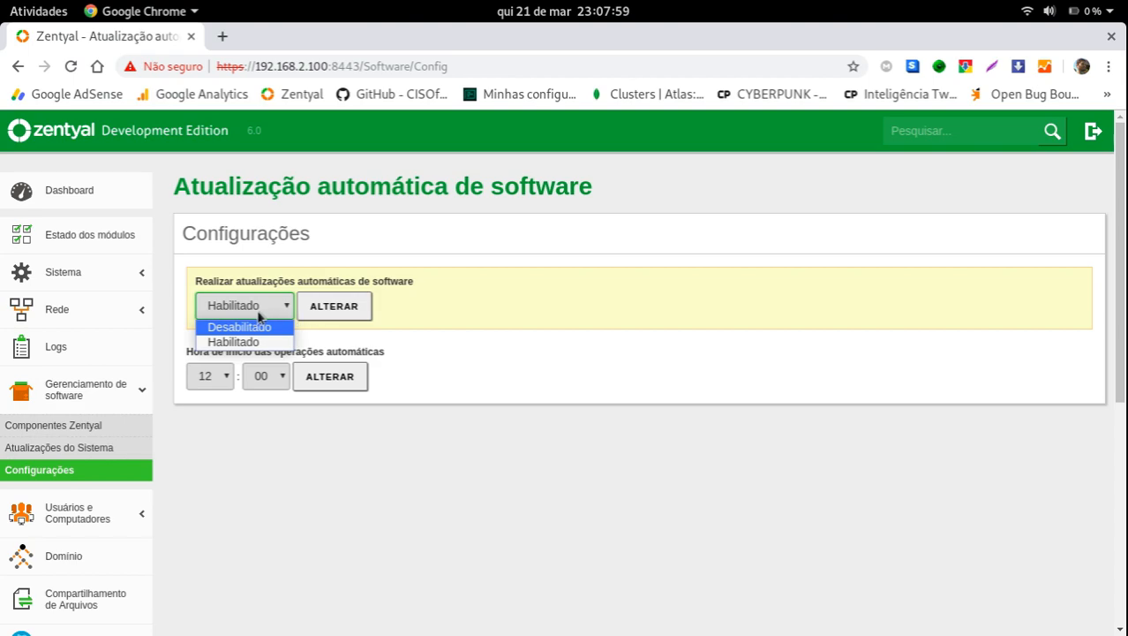
{"action": "left_click", "coordinate": [212, 284]}
{"action": "left_click", "coordinate": [256, 306]}
{"action": "left_click", "coordinate": [344, 337]}
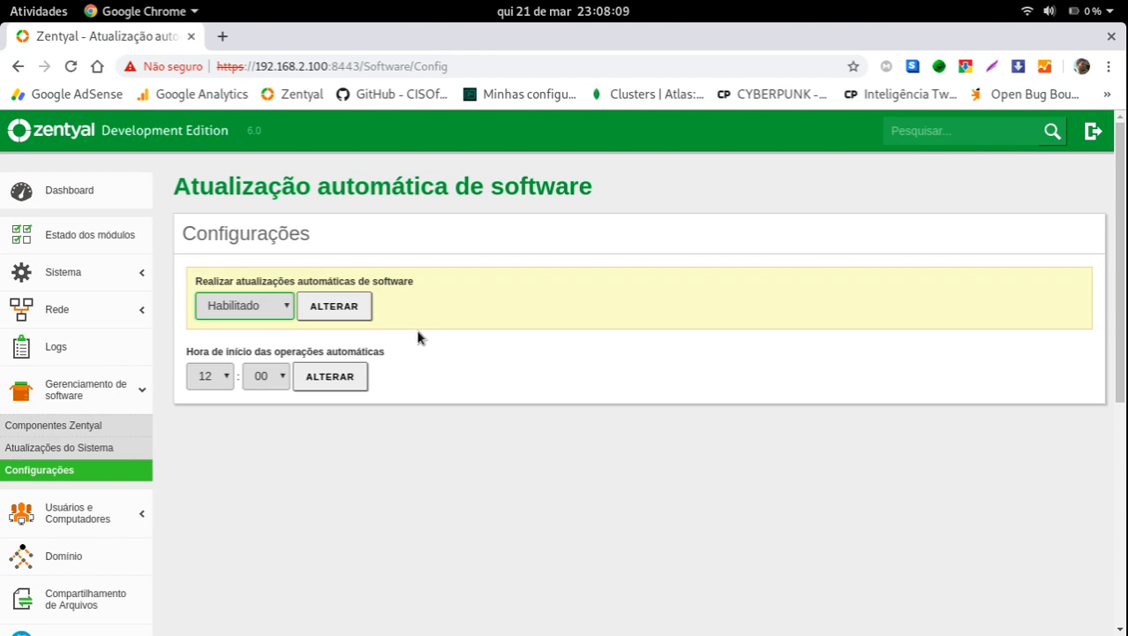
Open the Users and Computers management page to view the domain tree.
{"action": "left_click", "coordinate": [26, 510]}
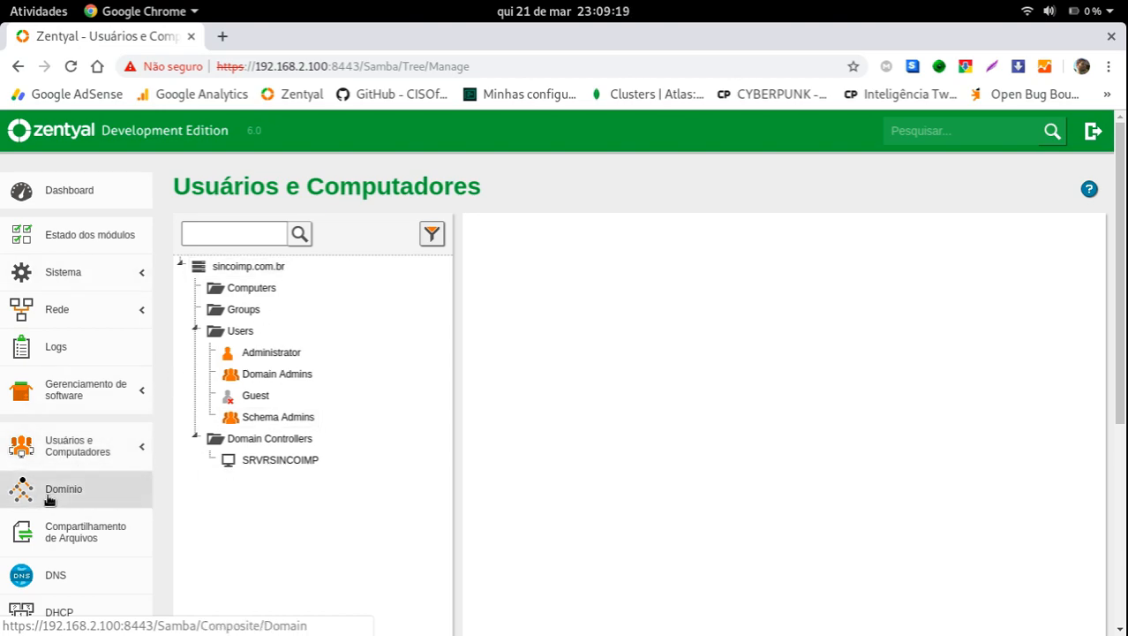
Open the user template page and look at the default quota's limit options and its megabyte value, keeping Limitado a 500 Mb.
{"action": "left_click", "coordinate": [72, 448]}
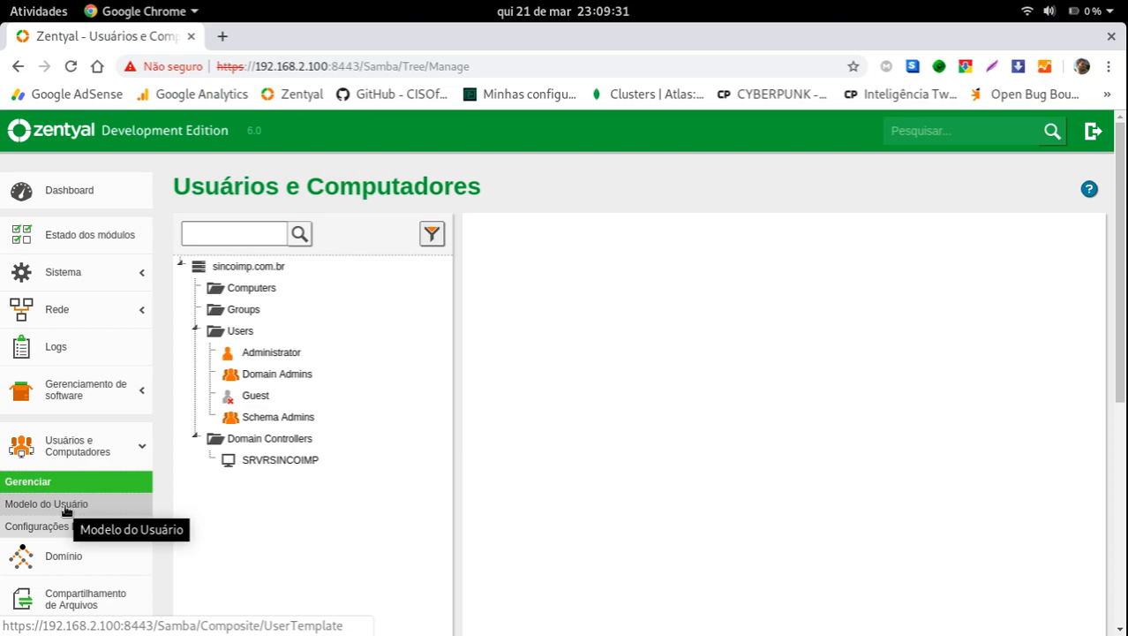
{"action": "left_click", "coordinate": [65, 508]}
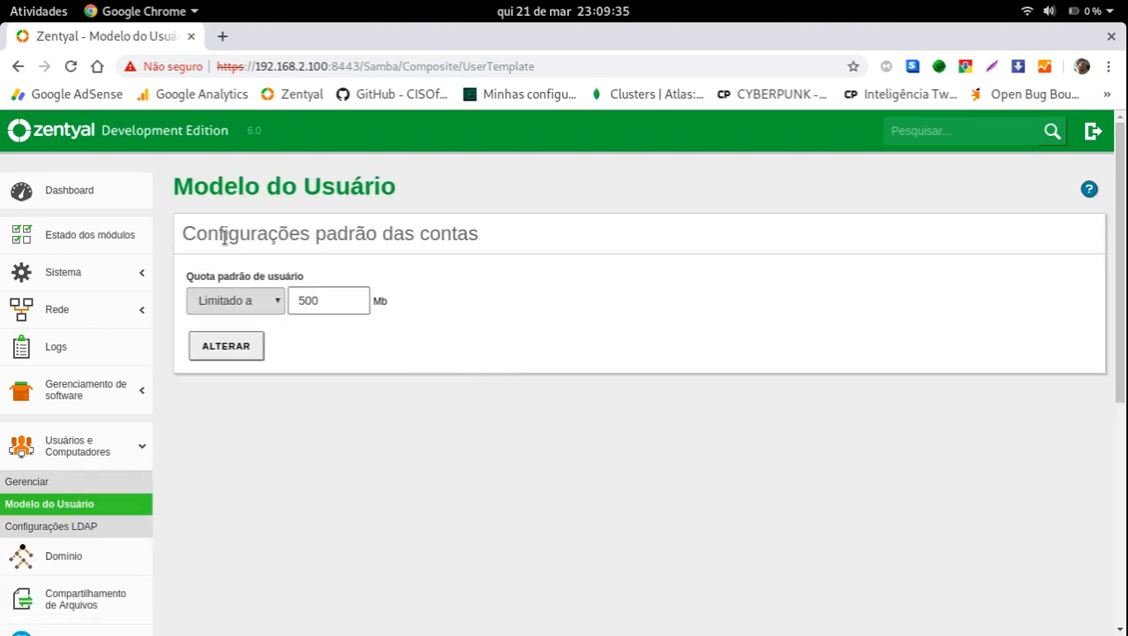
{"action": "left_click", "coordinate": [254, 302]}
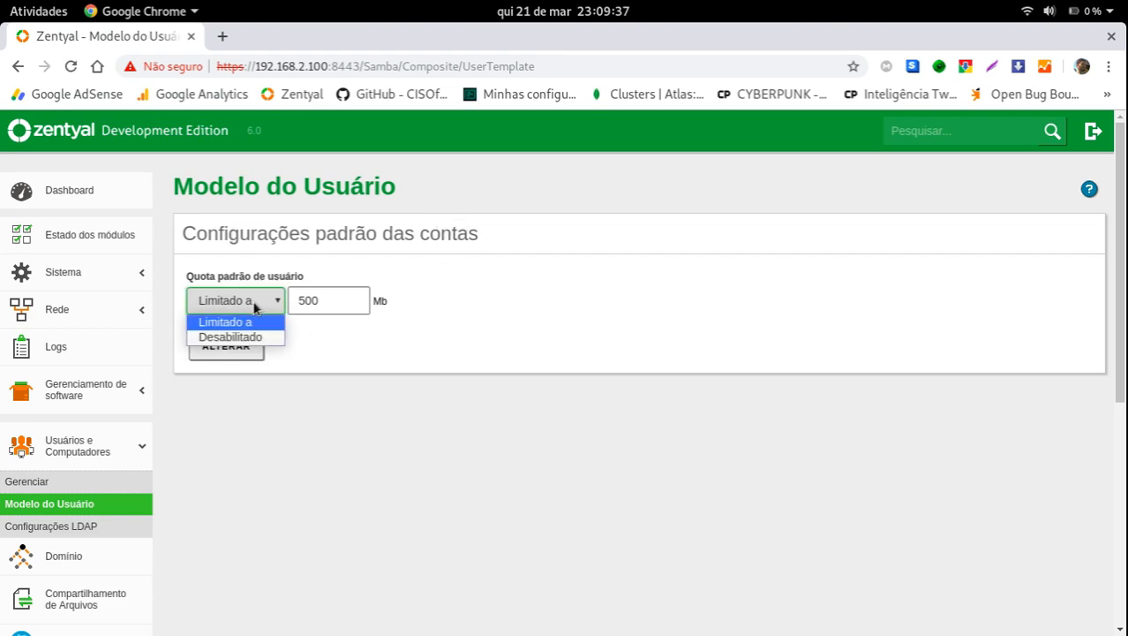
{"action": "left_click", "coordinate": [375, 406]}
{"action": "left_click", "coordinate": [322, 301]}
{"action": "double_click", "coordinate": [350, 300]}
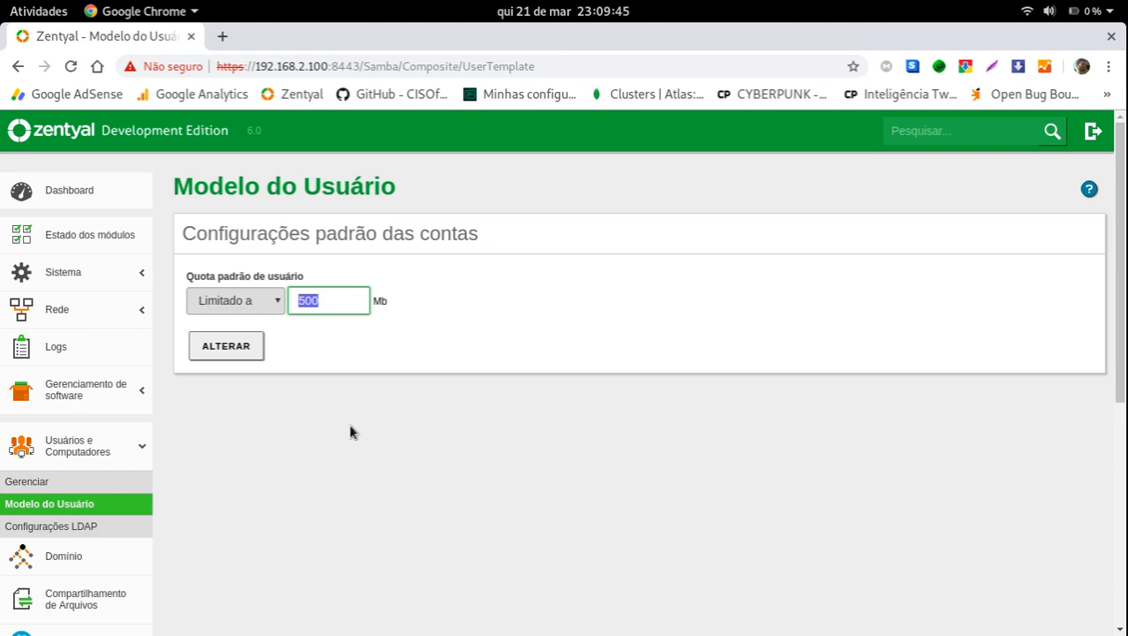
{"action": "key", "text": "Right"}
{"action": "key", "text": "Left"}
{"action": "key", "text": "Left"}
Open the Domain page and review its settings, keeping the server role Controlador de domínio and highlighting the realm.
{"action": "left_click", "coordinate": [77, 557]}
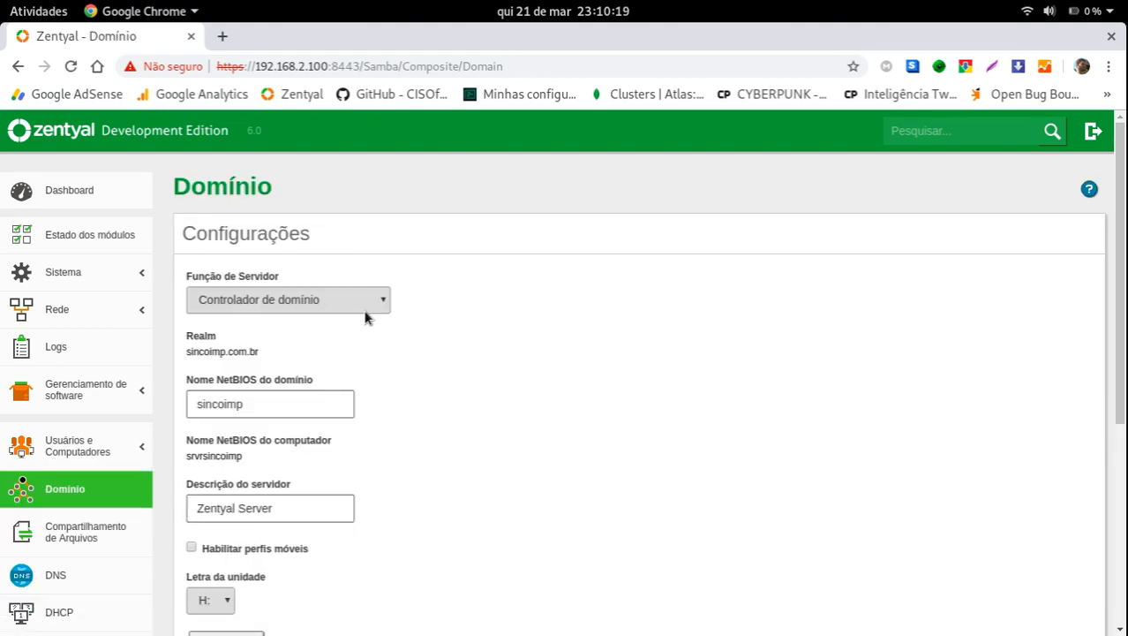
{"action": "scroll", "coordinate": [637, 282], "scroll_direction": "down", "scroll_amount": 5}
{"action": "scroll", "coordinate": [579, 269], "scroll_direction": "up", "scroll_amount": 4}
{"action": "scroll", "coordinate": [547, 280], "scroll_direction": "down", "scroll_amount": 1}
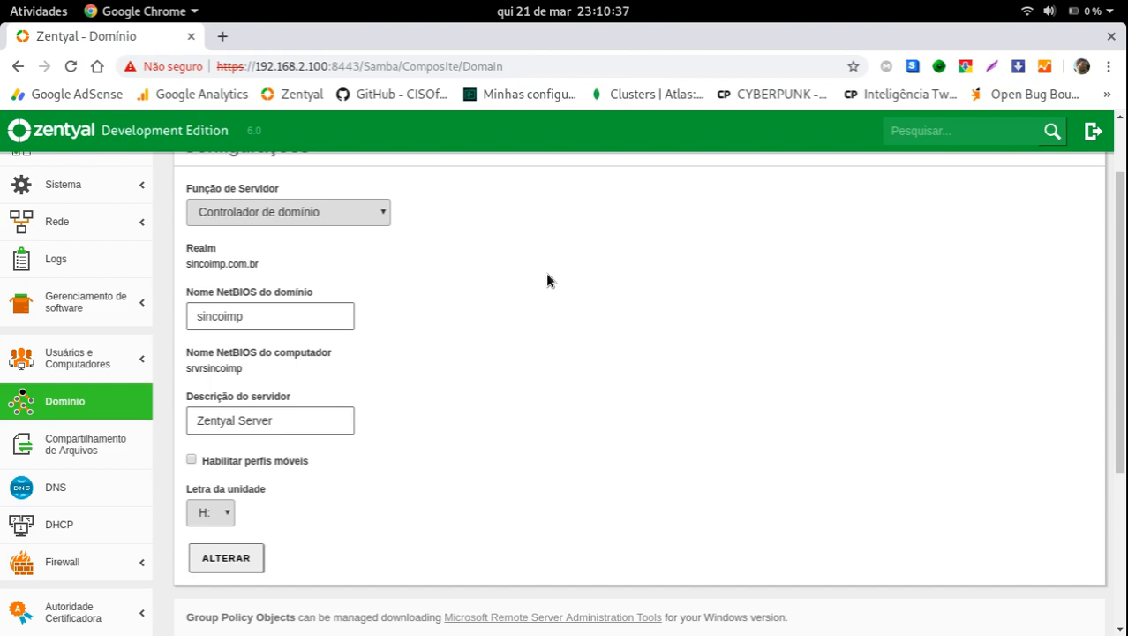
{"action": "scroll", "coordinate": [484, 334], "scroll_direction": "up", "scroll_amount": 3}
{"action": "left_click", "coordinate": [331, 305]}
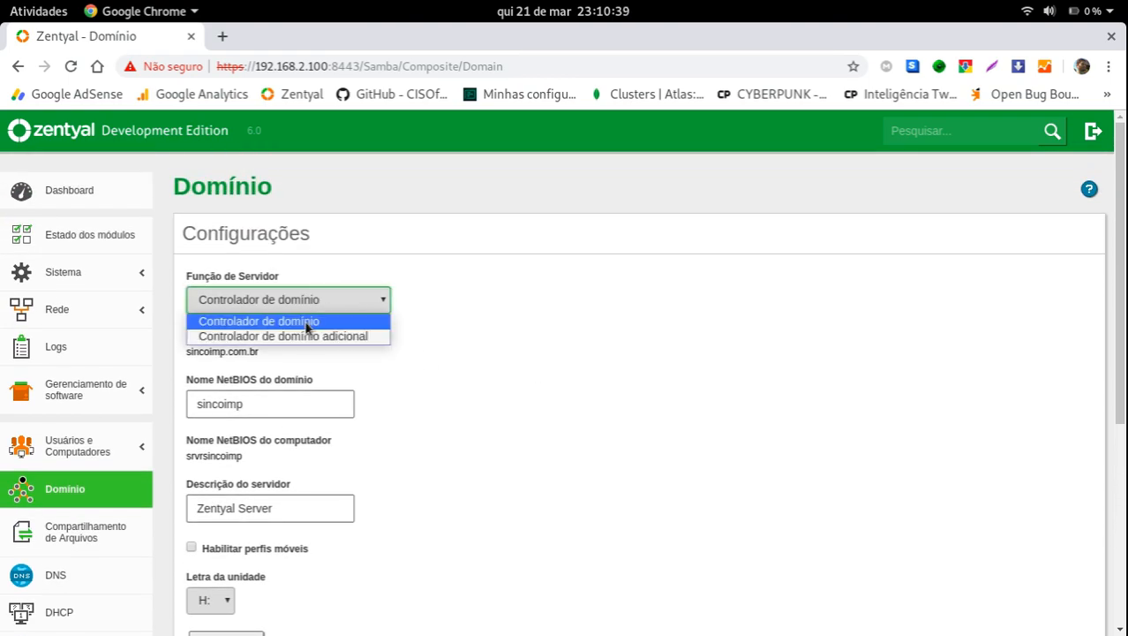
{"action": "left_click", "coordinate": [301, 319]}
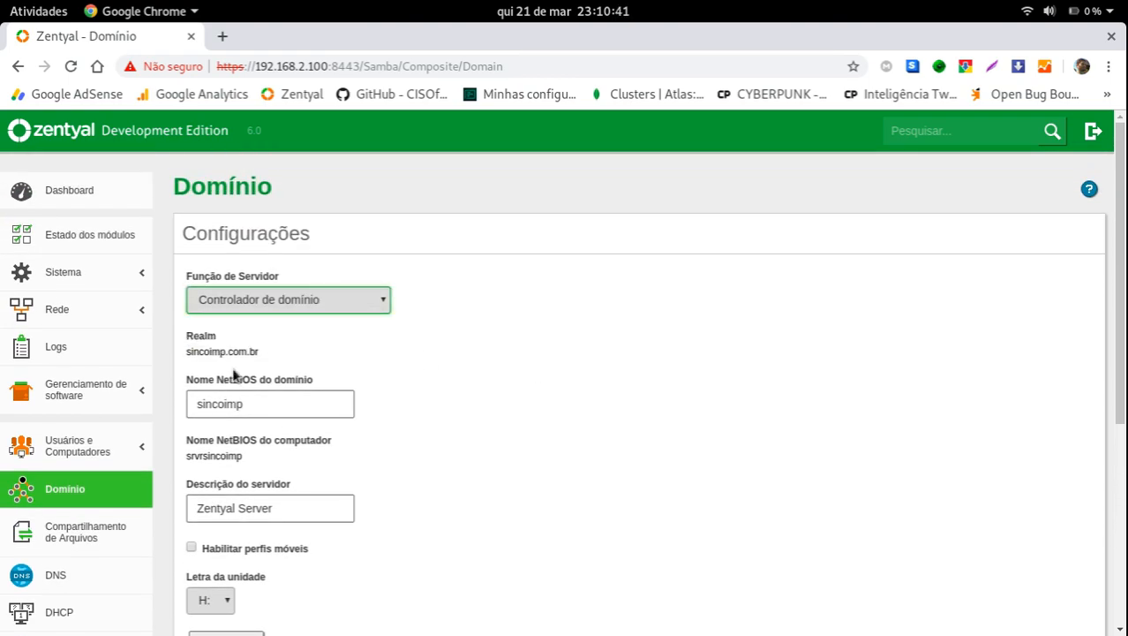
{"action": "double_click", "coordinate": [220, 351]}
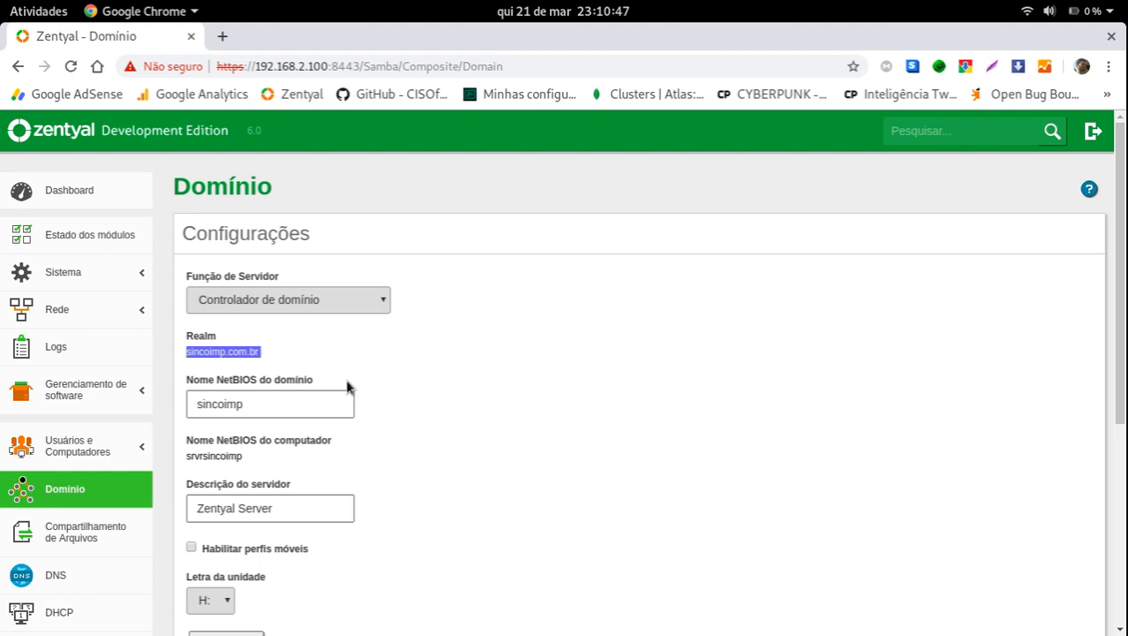
{"action": "scroll", "coordinate": [348, 390], "scroll_direction": "down", "scroll_amount": 1}
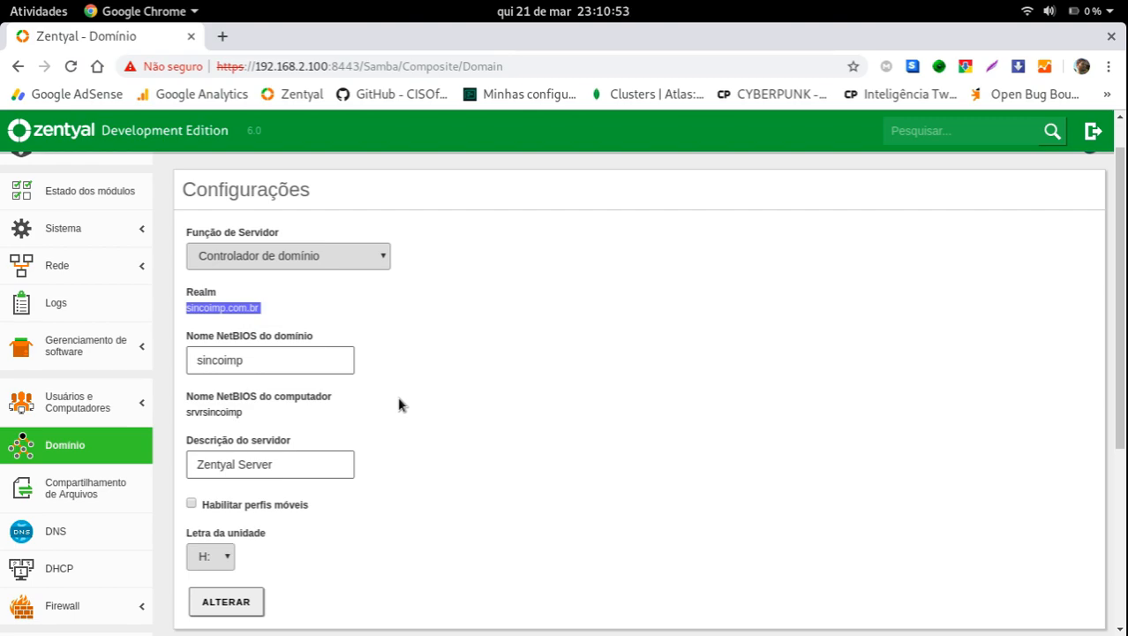
{"action": "scroll", "coordinate": [400, 403], "scroll_direction": "down", "scroll_amount": 3}
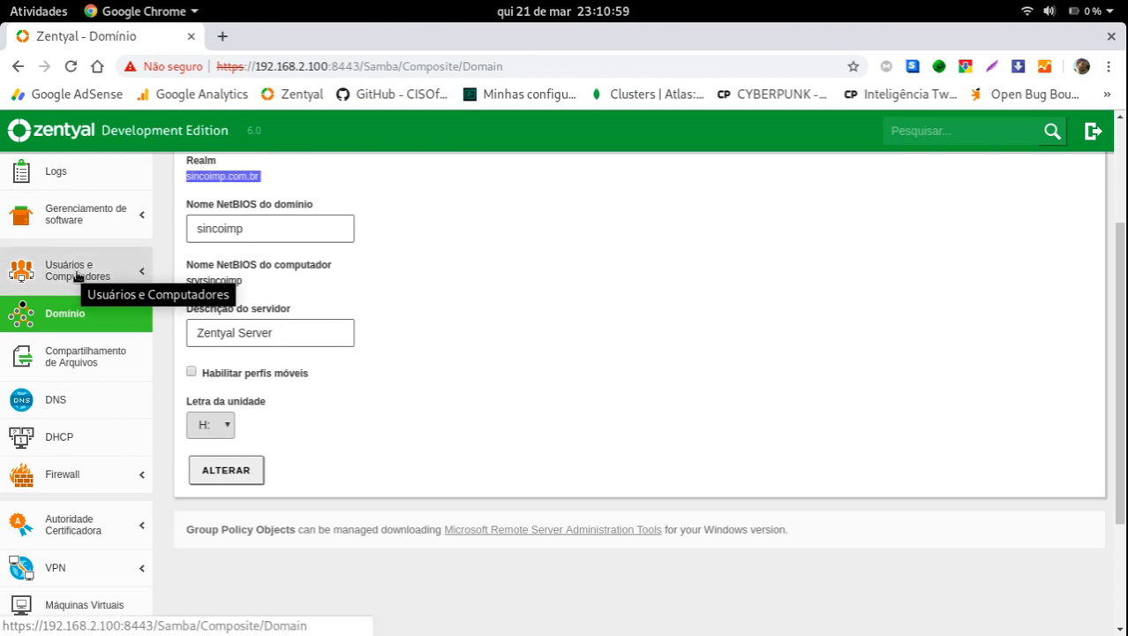
On the file sharing page, look through the new share form's path types and the Lixeira section, and return to the shares list.
{"action": "left_click", "coordinate": [150, 365]}
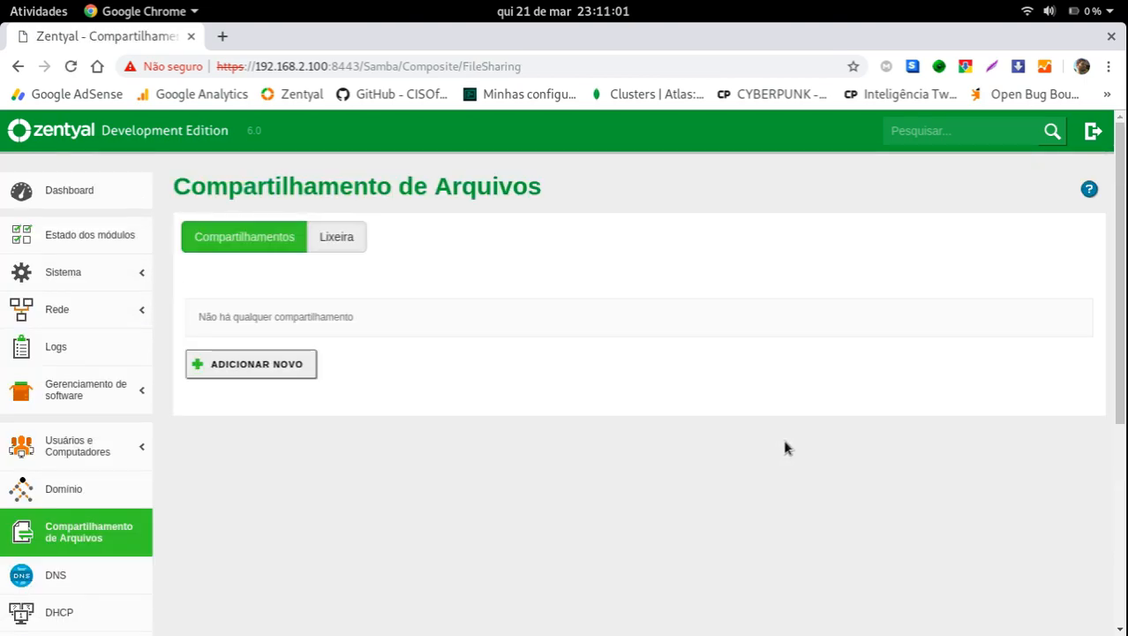
{"action": "left_click", "coordinate": [264, 234]}
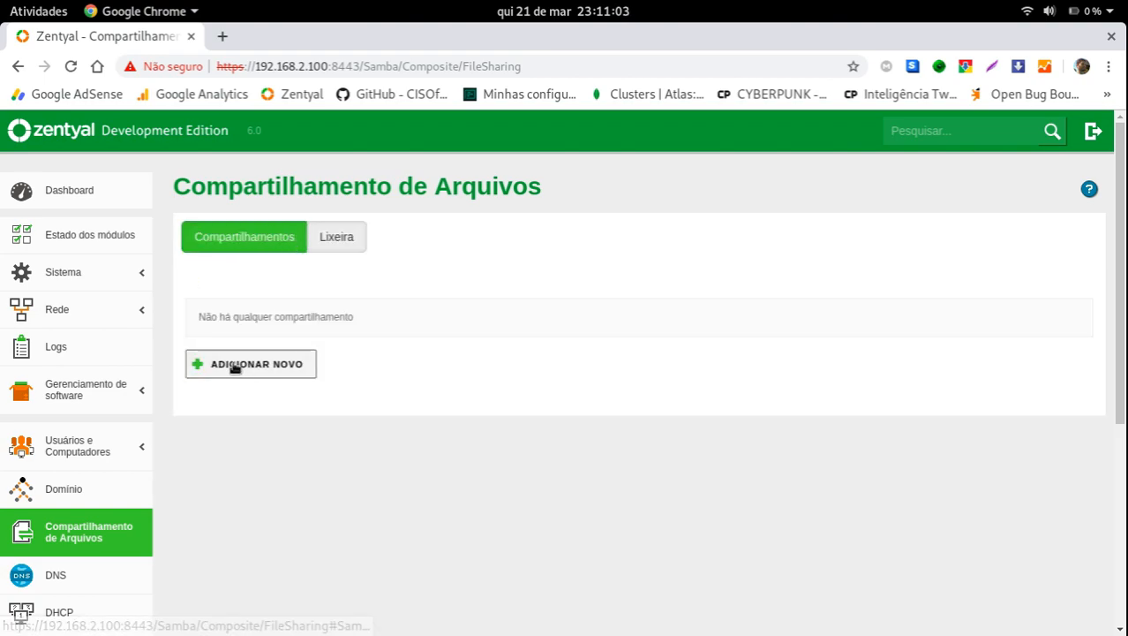
{"action": "left_click", "coordinate": [233, 365]}
{"action": "scroll", "coordinate": [582, 346], "scroll_direction": "down", "scroll_amount": 3}
{"action": "left_click", "coordinate": [335, 340]}
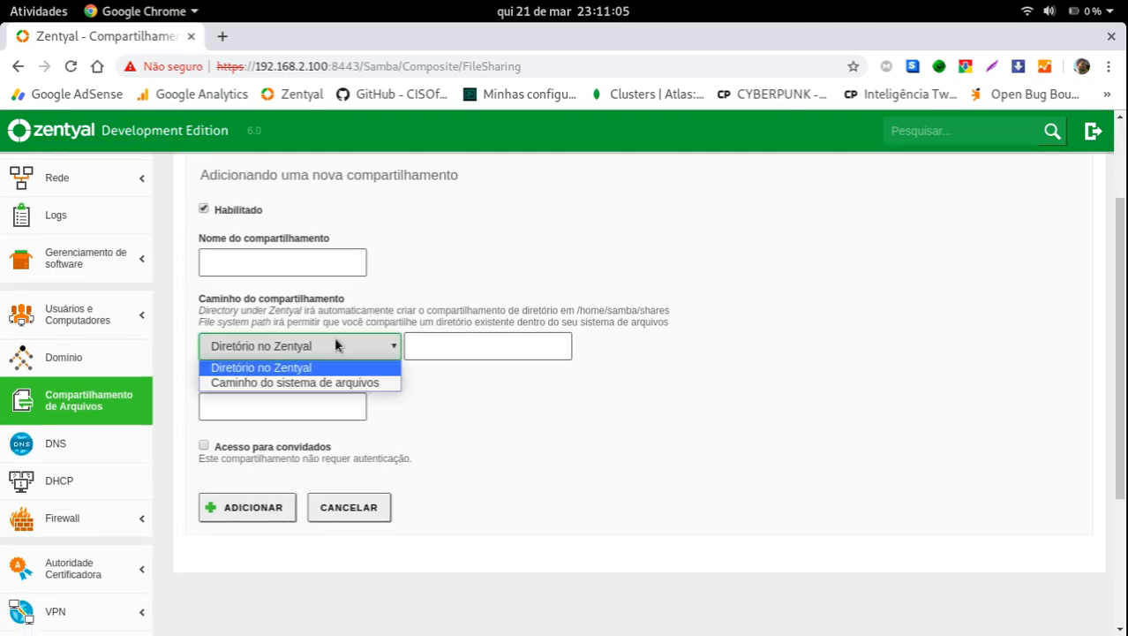
{"action": "left_click", "coordinate": [459, 283]}
{"action": "left_click", "coordinate": [306, 253]}
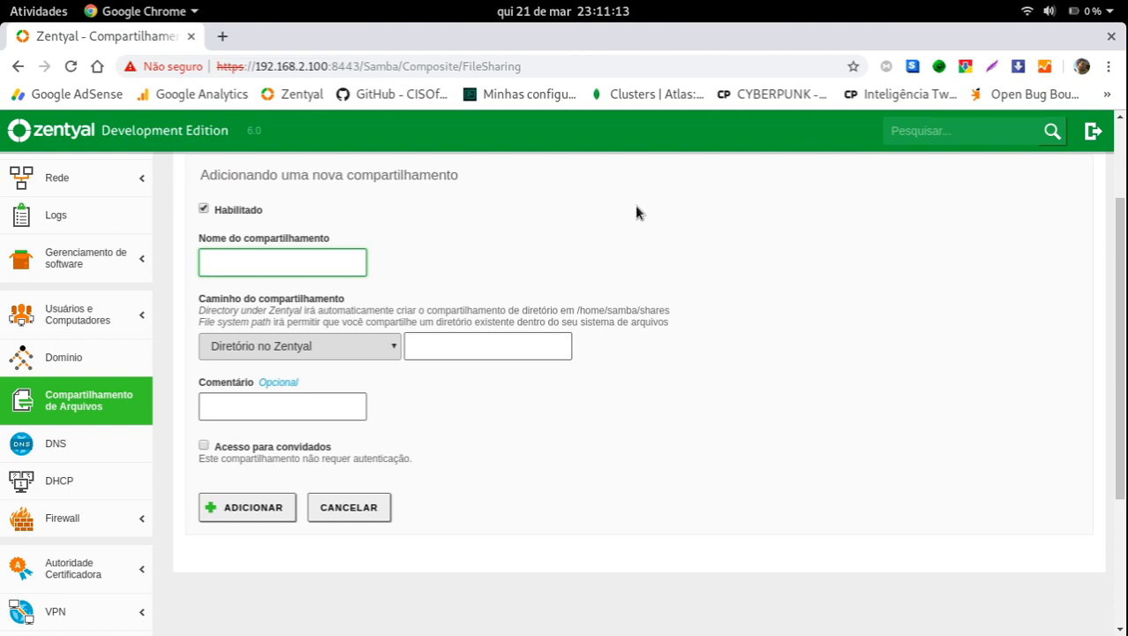
{"action": "scroll", "coordinate": [630, 235], "scroll_direction": "up", "scroll_amount": 3}
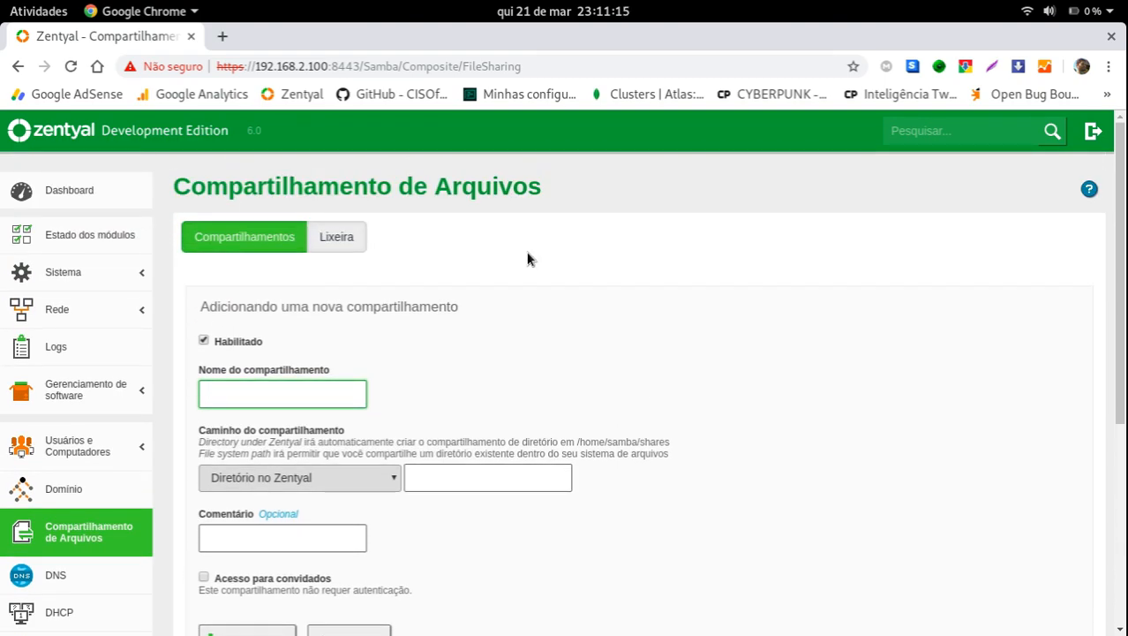
{"action": "left_click", "coordinate": [331, 238]}
{"action": "left_click", "coordinate": [231, 238]}
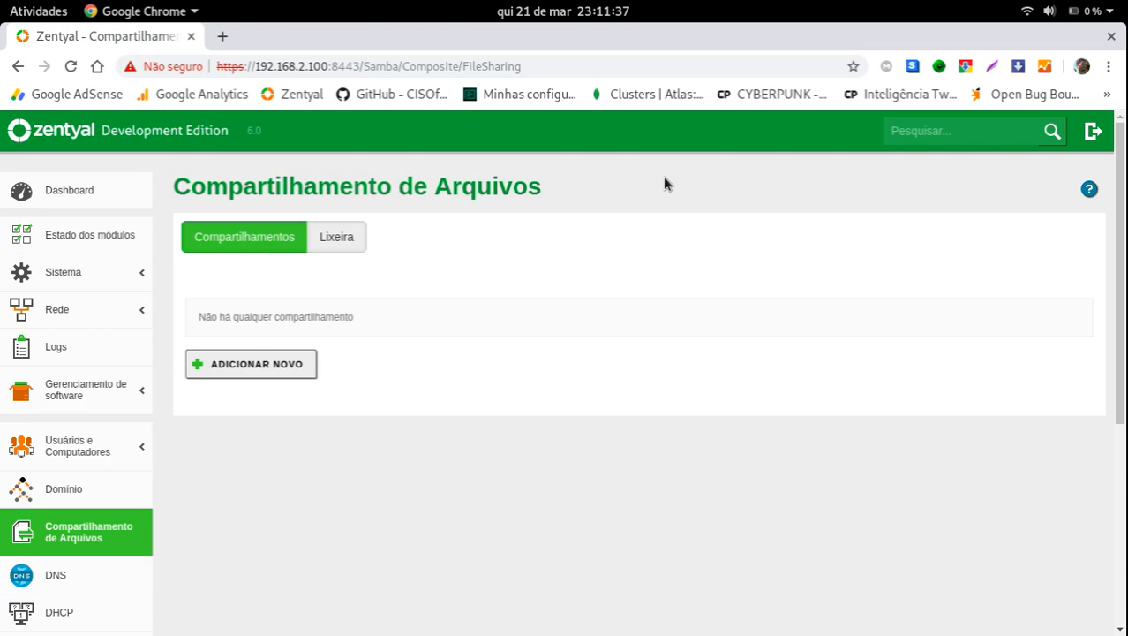
Reopen the new share form, examine its name field and path type options, and cancel without adding a share.
{"action": "left_click", "coordinate": [226, 371]}
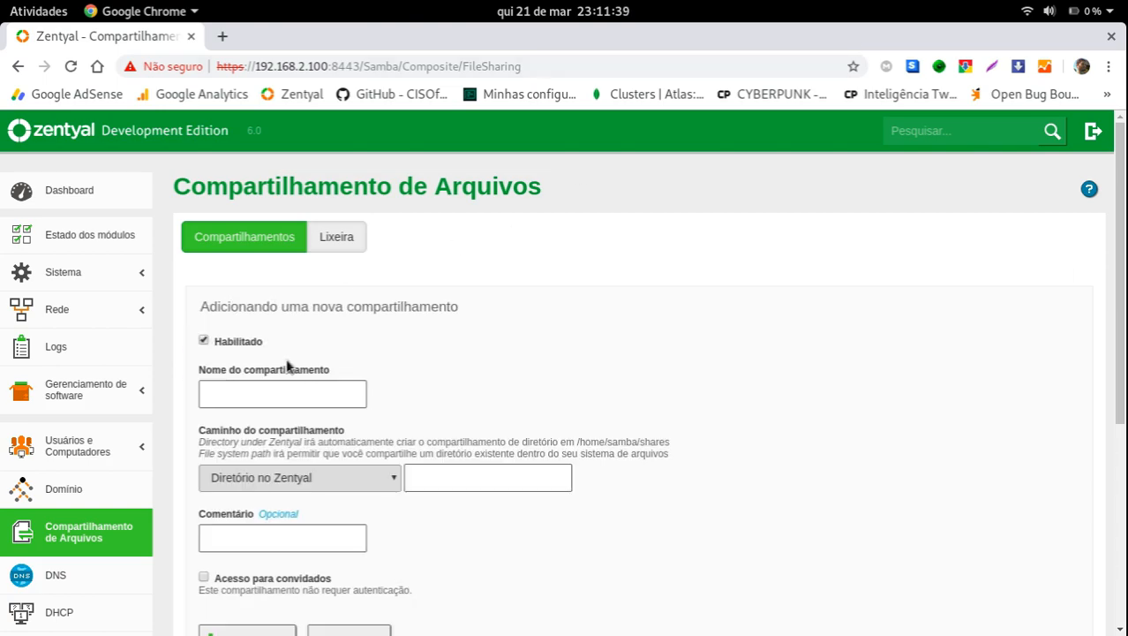
{"action": "scroll", "coordinate": [801, 269], "scroll_direction": "down", "scroll_amount": 2}
{"action": "left_click", "coordinate": [289, 220]}
{"action": "left_click", "coordinate": [362, 305]}
{"action": "left_click", "coordinate": [548, 369]}
{"action": "scroll", "coordinate": [388, 406], "scroll_direction": "up", "scroll_amount": 2}
{"action": "scroll", "coordinate": [450, 437], "scroll_direction": "up", "scroll_amount": 1}
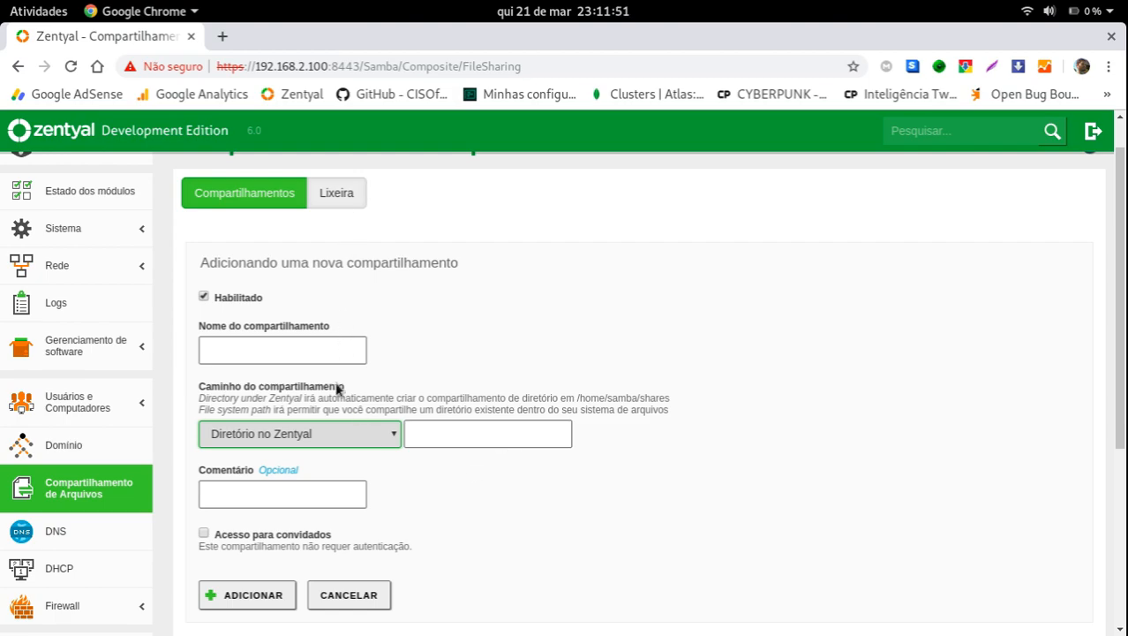
{"action": "left_click", "coordinate": [341, 597]}
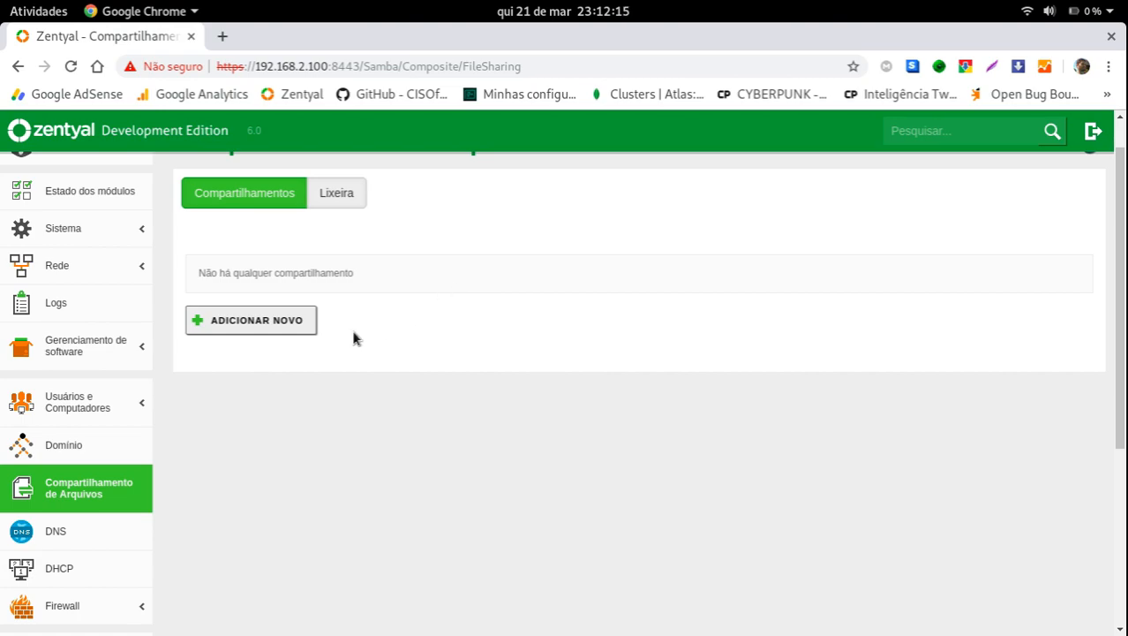
Look over the empty shares list and highlight the Compartilhamento de Arquivos page heading.
{"action": "scroll", "coordinate": [98, 381], "scroll_direction": "down", "scroll_amount": 3}
{"action": "scroll", "coordinate": [262, 250], "scroll_direction": "up", "scroll_amount": 4}
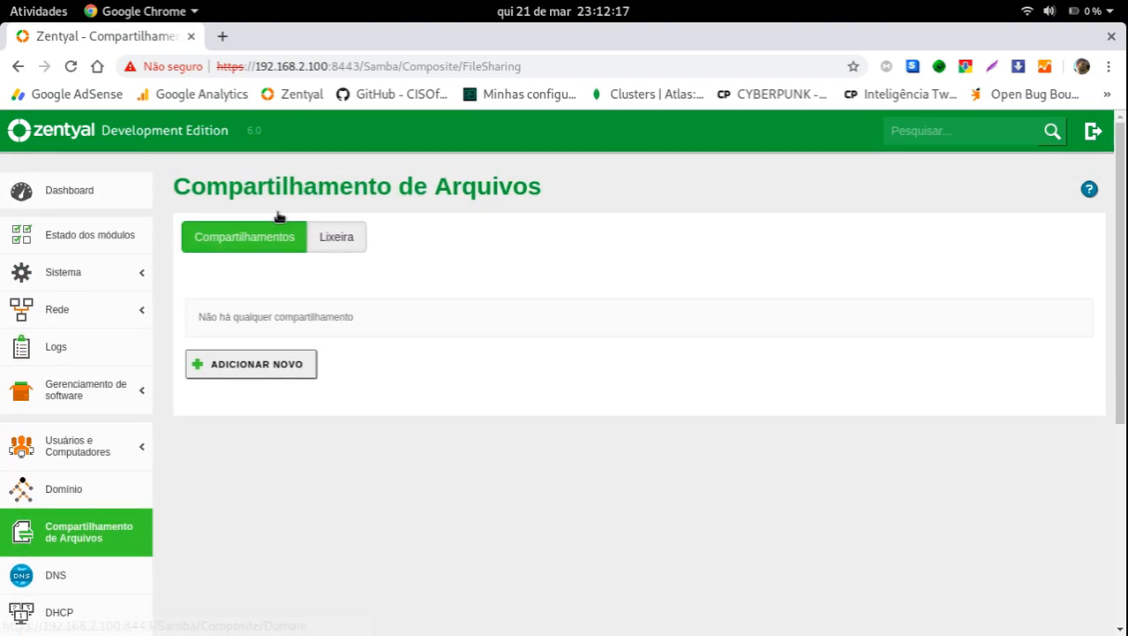
{"action": "left_click_drag", "start_coordinate": [200, 187], "coordinate": [430, 223]}
{"action": "left_click", "coordinate": [415, 214]}
Open the DNS page, highlight the listed domain sincoimp.com.br, and review the cache, forwarders and domains sections.
{"action": "scroll", "coordinate": [264, 371], "scroll_direction": "down", "scroll_amount": 3}
{"action": "left_click", "coordinate": [35, 441]}
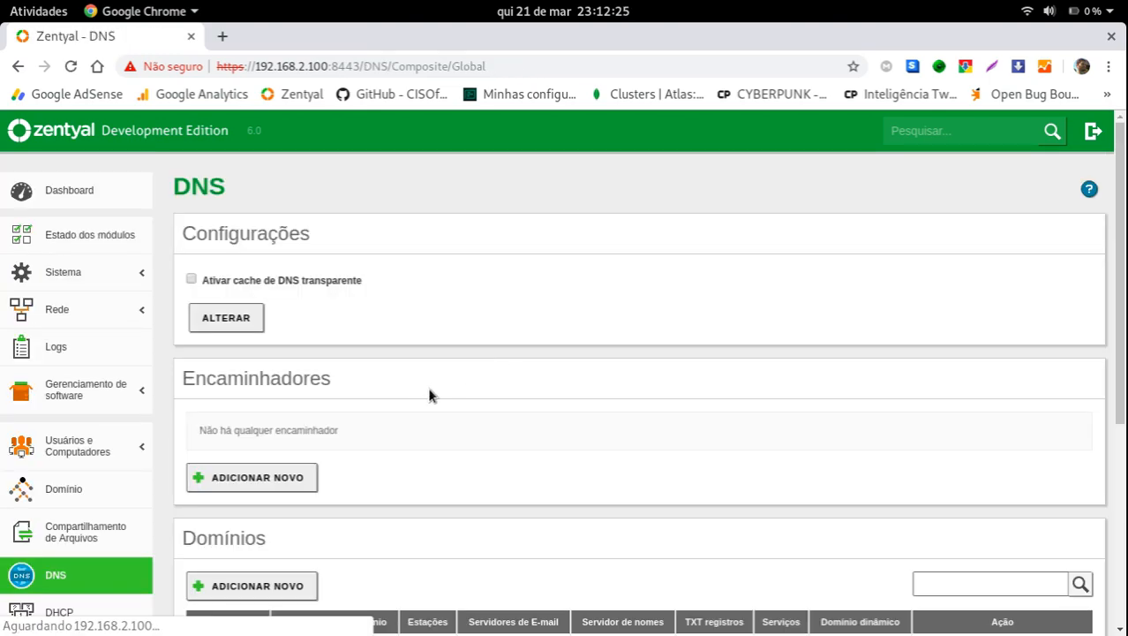
{"action": "scroll", "coordinate": [440, 390], "scroll_direction": "down", "scroll_amount": 5}
{"action": "double_click", "coordinate": [239, 344]}
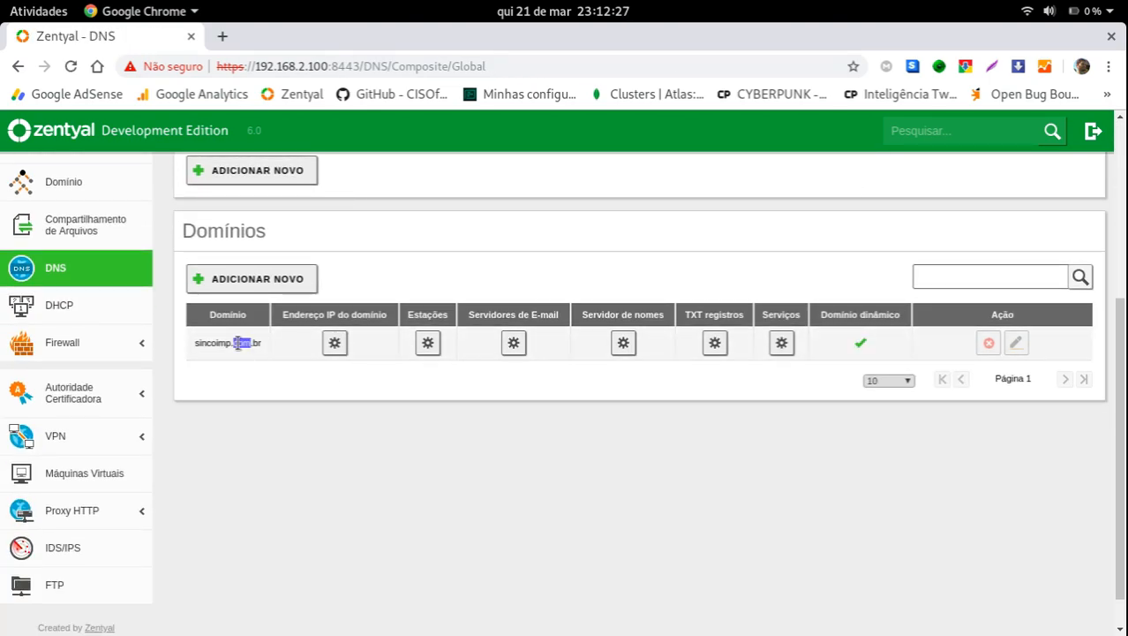
{"action": "double_click", "coordinate": [229, 346]}
{"action": "triple_click", "coordinate": [229, 347]}
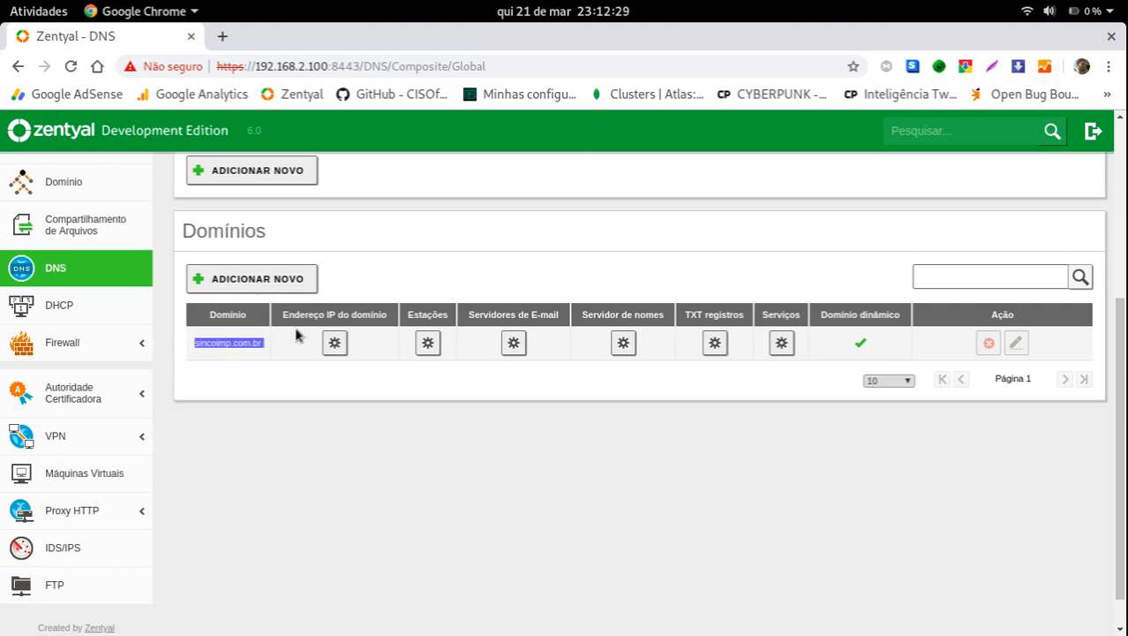
{"action": "scroll", "coordinate": [295, 334], "scroll_direction": "up", "scroll_amount": 5}
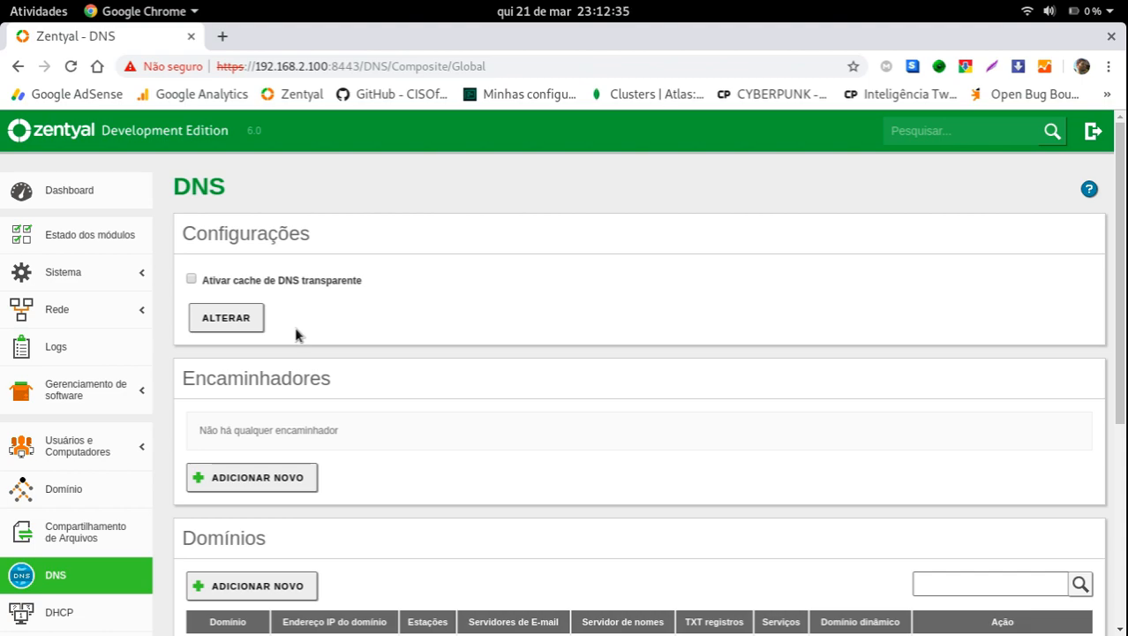
{"action": "scroll", "coordinate": [295, 333], "scroll_direction": "down", "scroll_amount": 3}
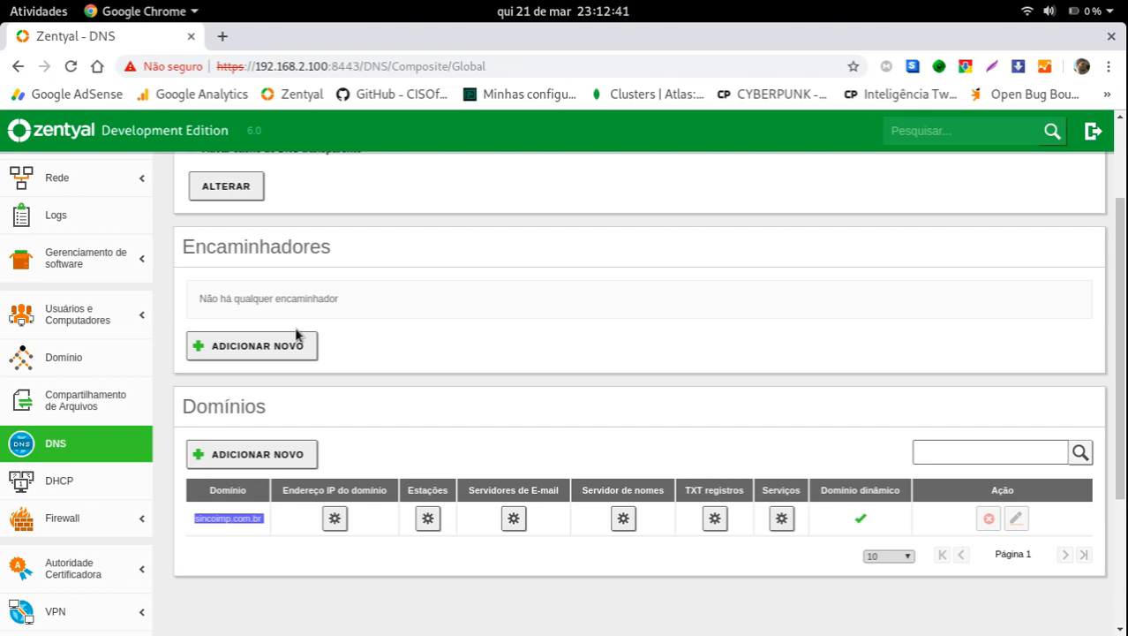
View the IP address registered for sincoimp.com.br, compare it with the server address in the URL, and return to the DNS page.
{"action": "left_click", "coordinate": [336, 517]}
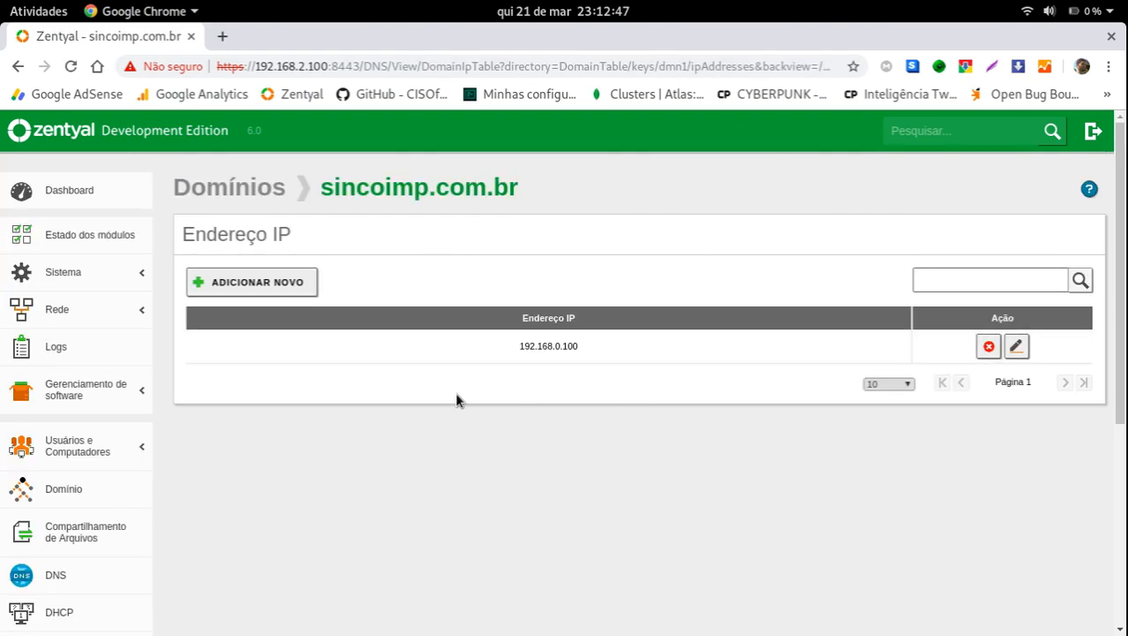
{"action": "double_click", "coordinate": [554, 345]}
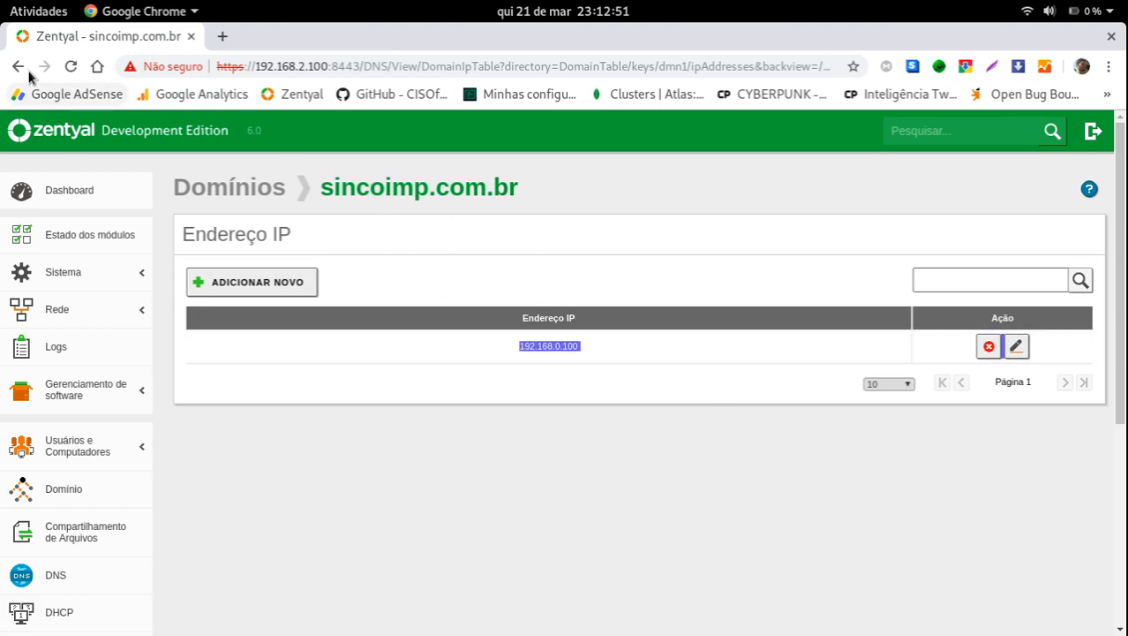
{"action": "left_click_drag", "start_coordinate": [256, 66], "coordinate": [330, 66]}
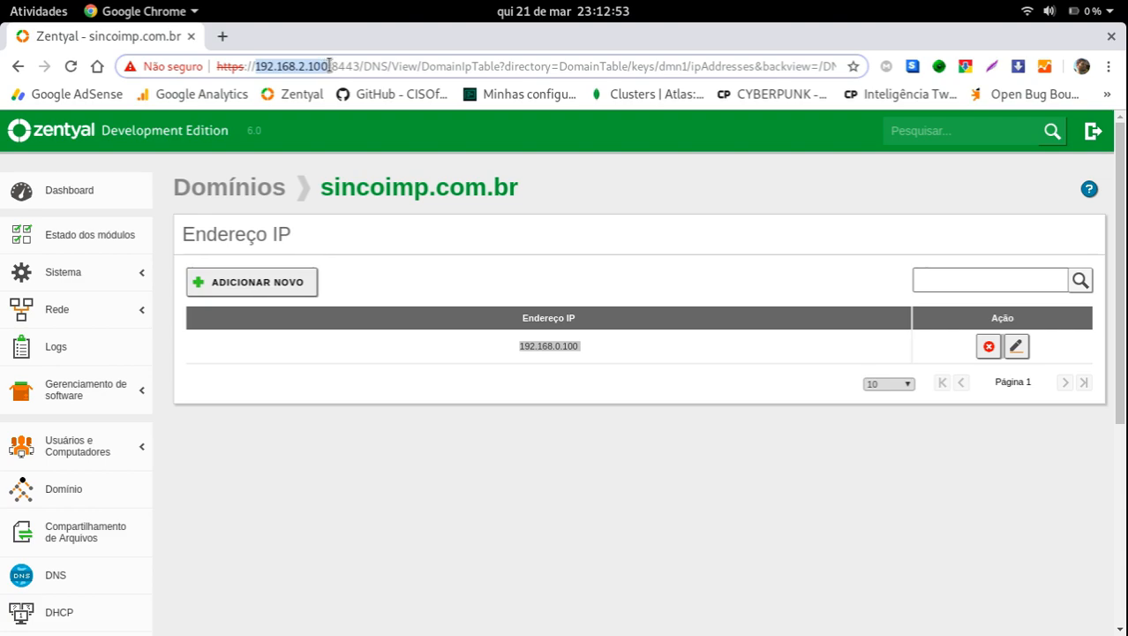
{"action": "double_click", "coordinate": [544, 345]}
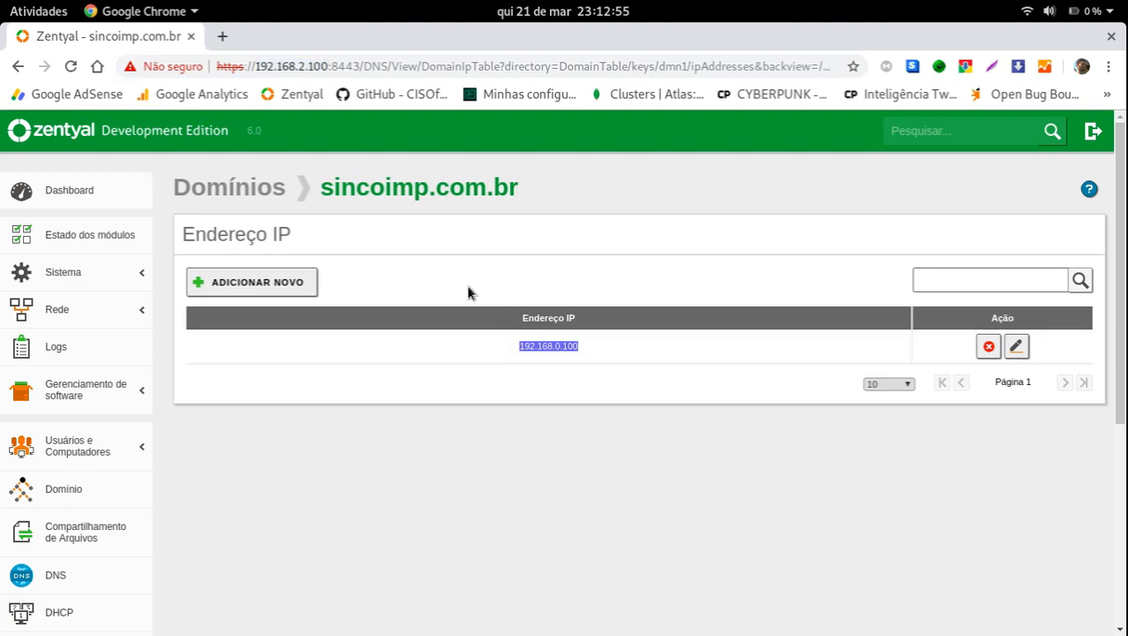
{"action": "left_click", "coordinate": [18, 67]}
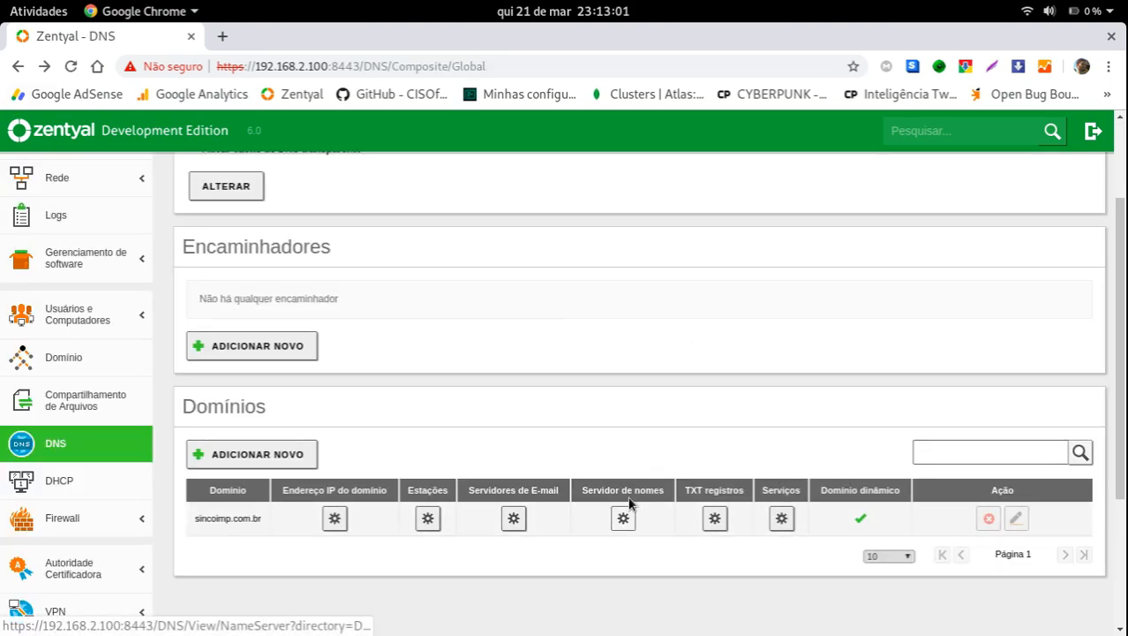
View the name servers of sincoimp.com.br, return to the DNS page, and highlight the domain name.
{"action": "left_click", "coordinate": [624, 519]}
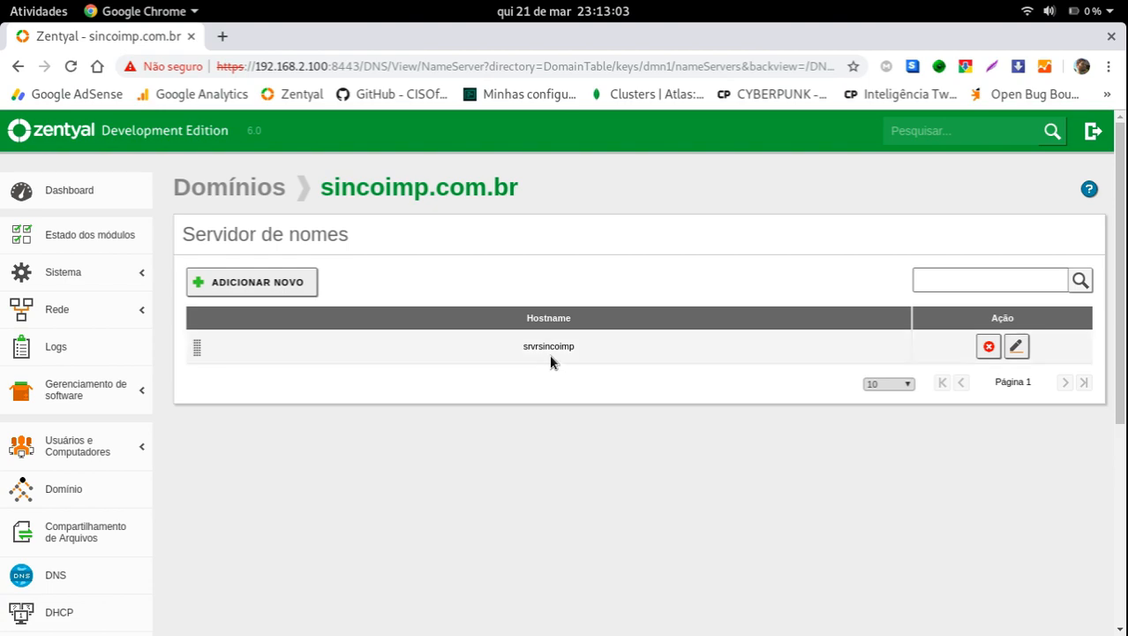
{"action": "left_click", "coordinate": [17, 66]}
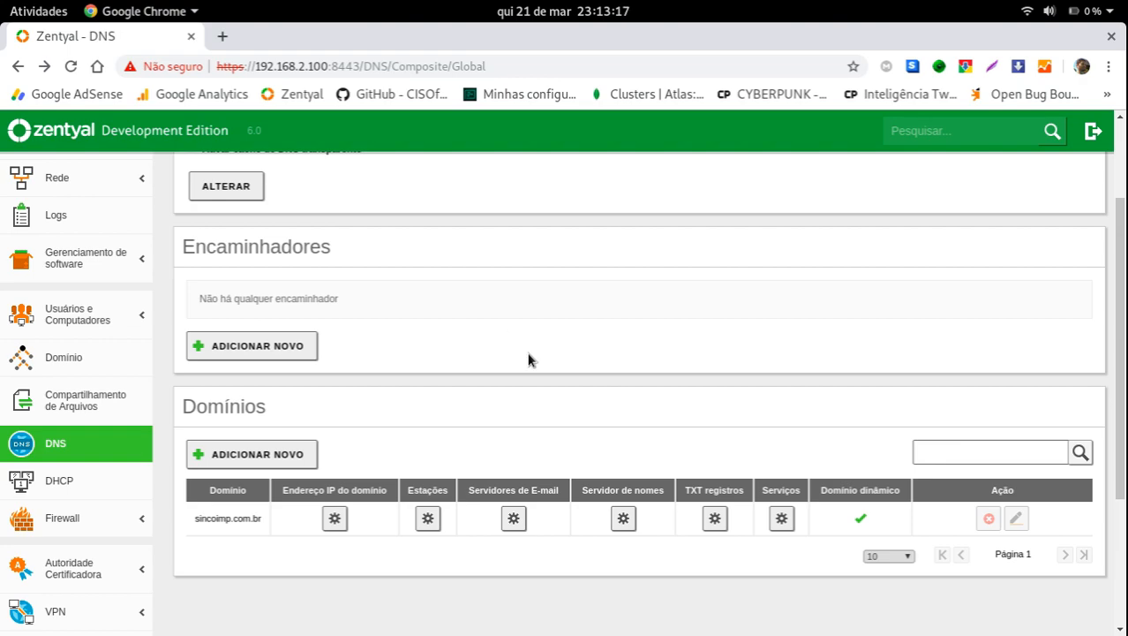
{"action": "double_click", "coordinate": [253, 517]}
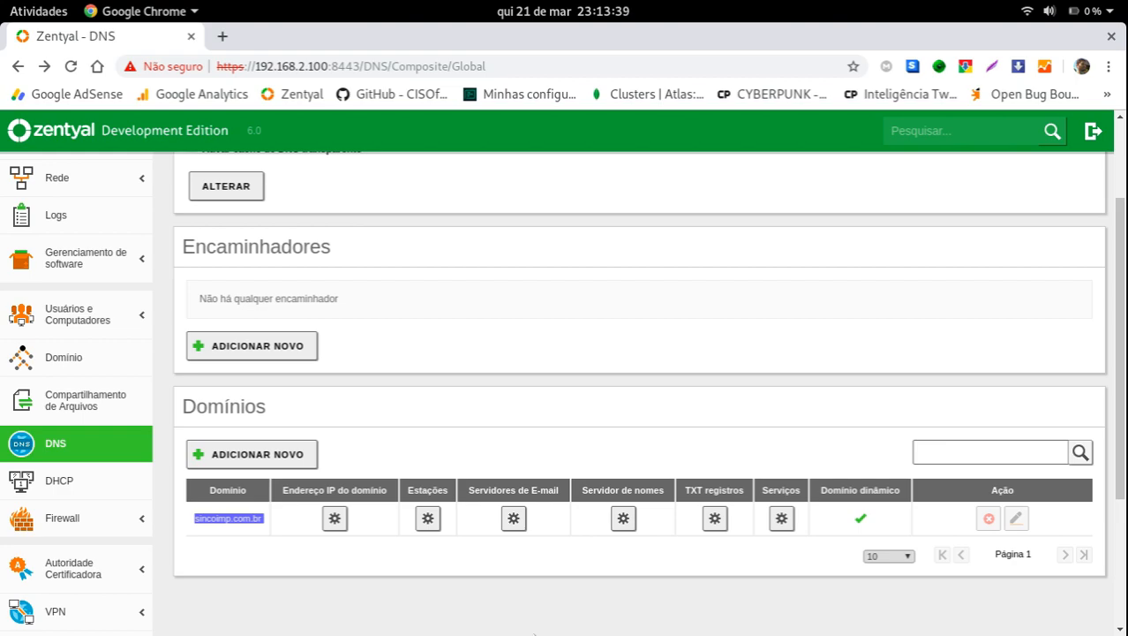
Open the DHCP page to view its network interfaces.
{"action": "left_click", "coordinate": [59, 480]}
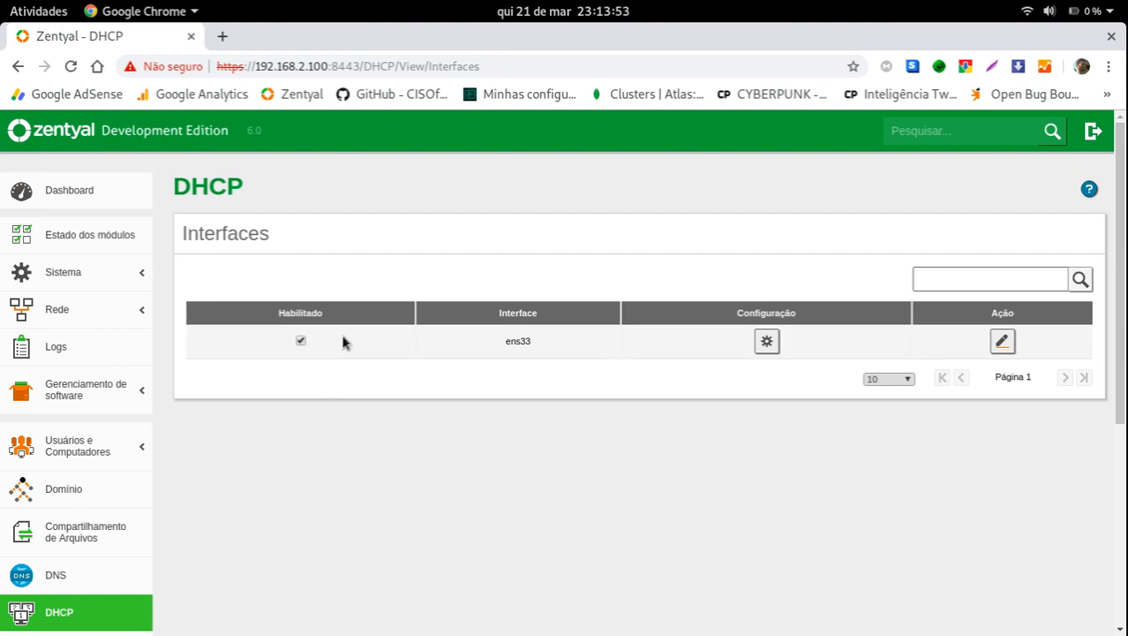
Open the DHCP configuration of interface ens33 and view the choices for the default gateway in the common options.
{"action": "left_click", "coordinate": [767, 342]}
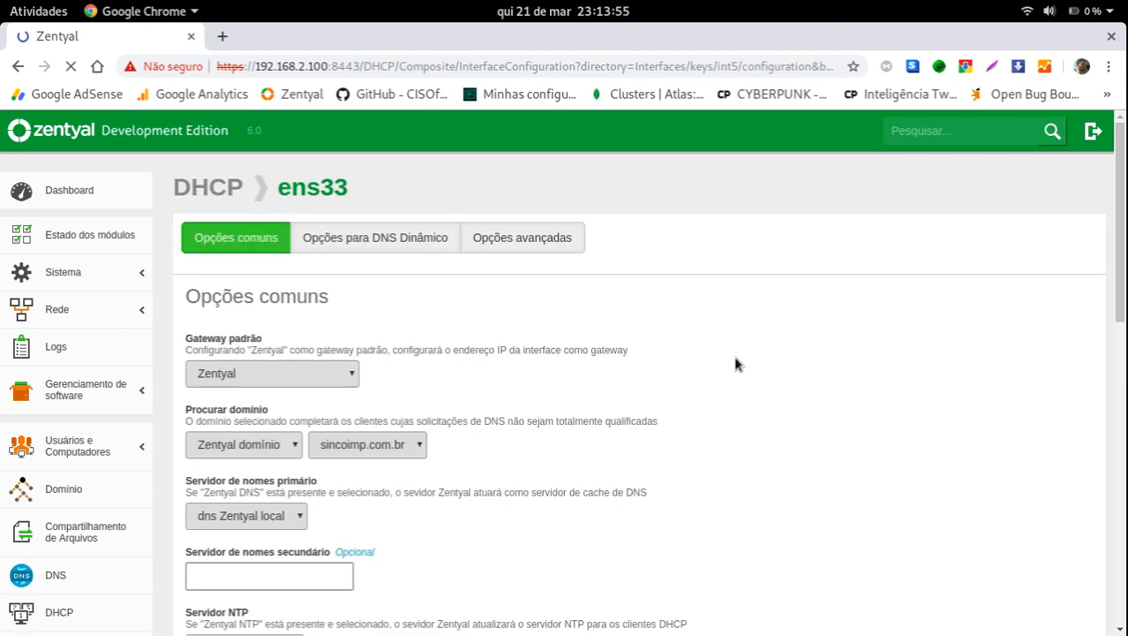
{"action": "scroll", "coordinate": [617, 357], "scroll_direction": "down", "scroll_amount": 10}
{"action": "scroll", "coordinate": [617, 357], "scroll_direction": "up", "scroll_amount": 10}
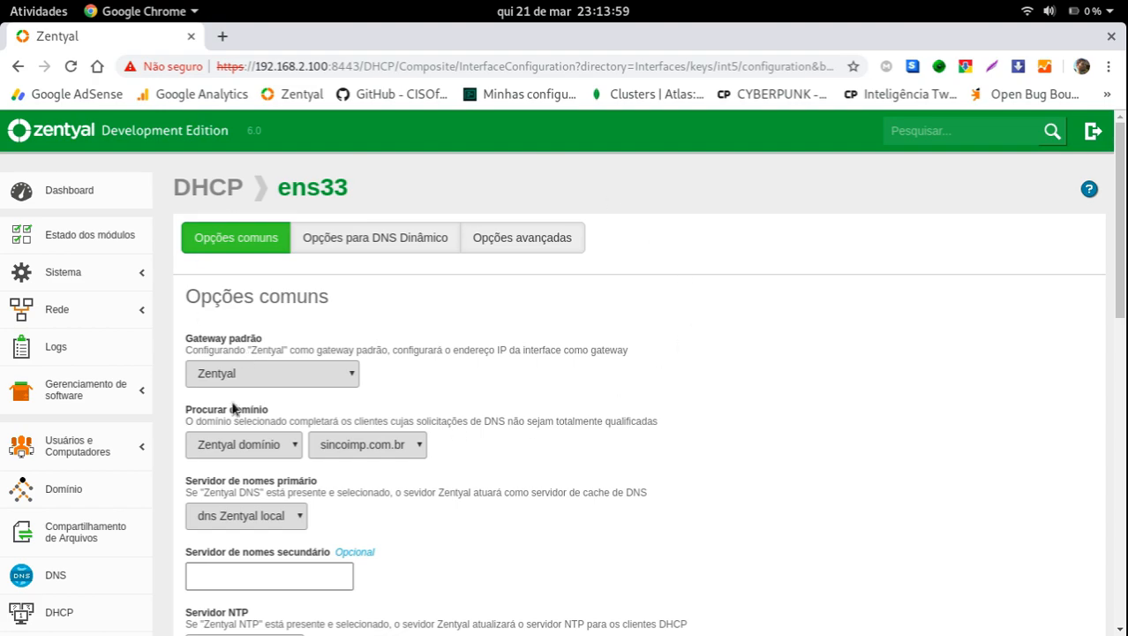
{"action": "left_click", "coordinate": [279, 371]}
{"action": "left_click", "coordinate": [466, 348]}
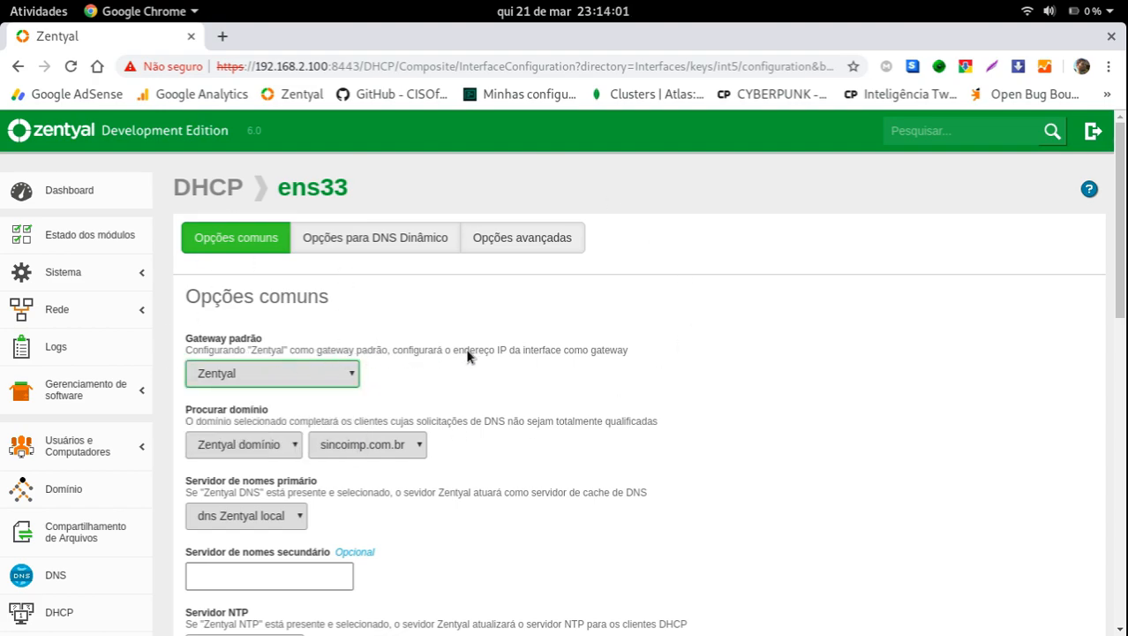
{"action": "scroll", "coordinate": [457, 351], "scroll_direction": "down", "scroll_amount": 1}
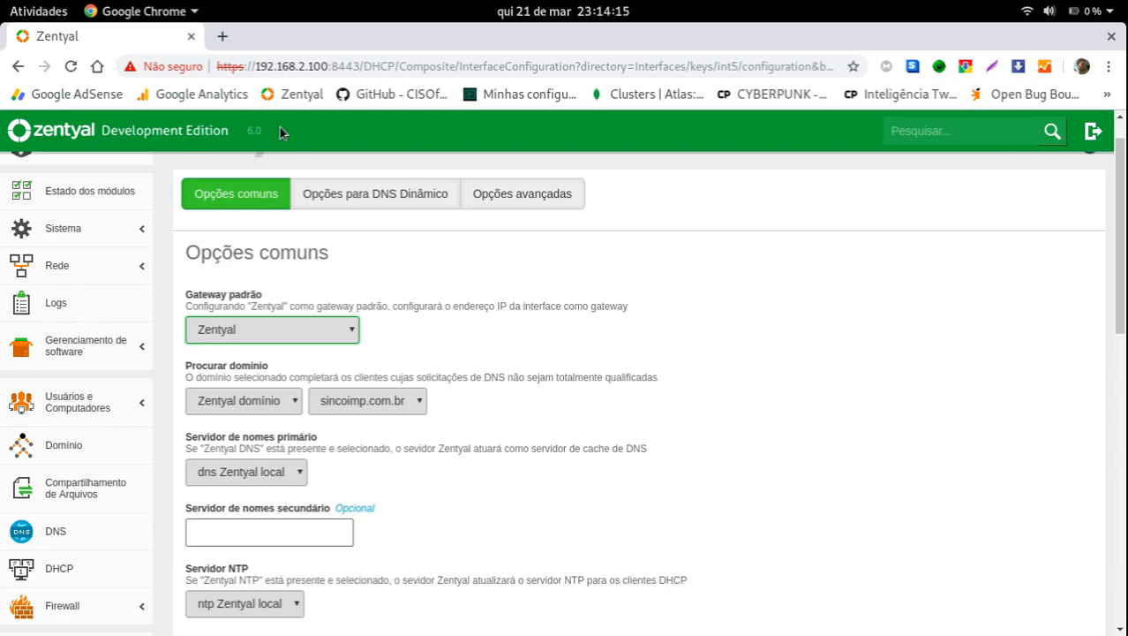
{"action": "scroll", "coordinate": [130, 316], "scroll_direction": "down", "scroll_amount": 2}
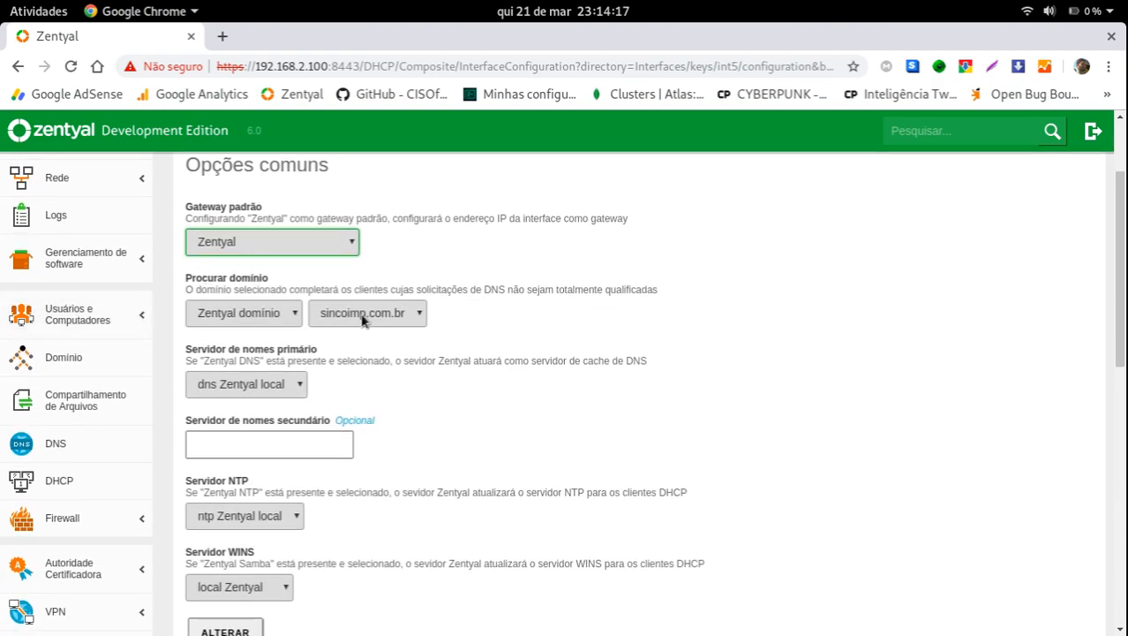
View the available choices for the DHCP search domain and the primary name server without changing them.
{"action": "left_click", "coordinate": [365, 314]}
{"action": "left_click", "coordinate": [551, 303]}
{"action": "scroll", "coordinate": [238, 269], "scroll_direction": "down", "scroll_amount": 2}
{"action": "left_click", "coordinate": [285, 298]}
{"action": "left_click", "coordinate": [487, 292]}
View the NTP server choices and compare them with the primary name server choices, keeping both settings.
{"action": "scroll", "coordinate": [485, 284], "scroll_direction": "down", "scroll_amount": 2}
{"action": "left_click", "coordinate": [234, 334]}
{"action": "left_click", "coordinate": [409, 337]}
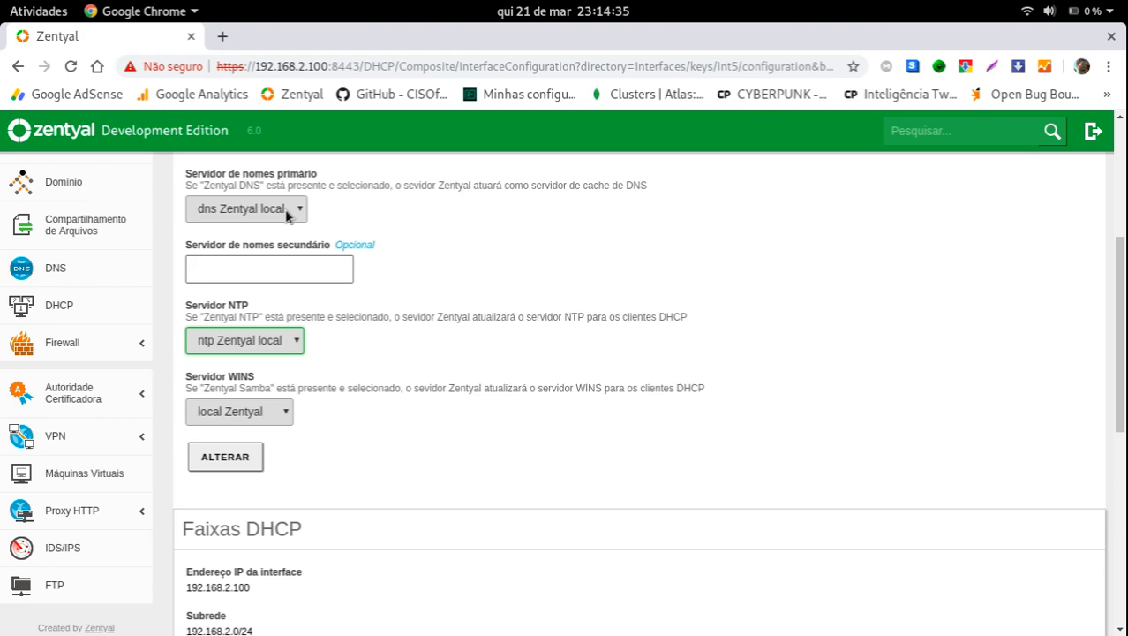
{"action": "left_click", "coordinate": [287, 216]}
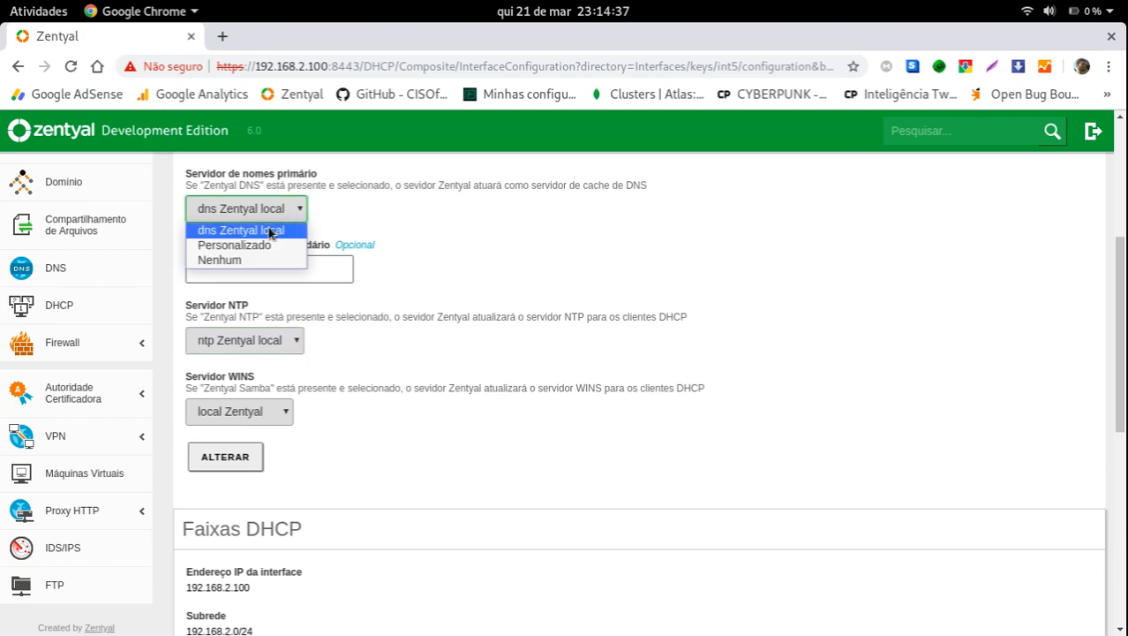
{"action": "left_click", "coordinate": [439, 250]}
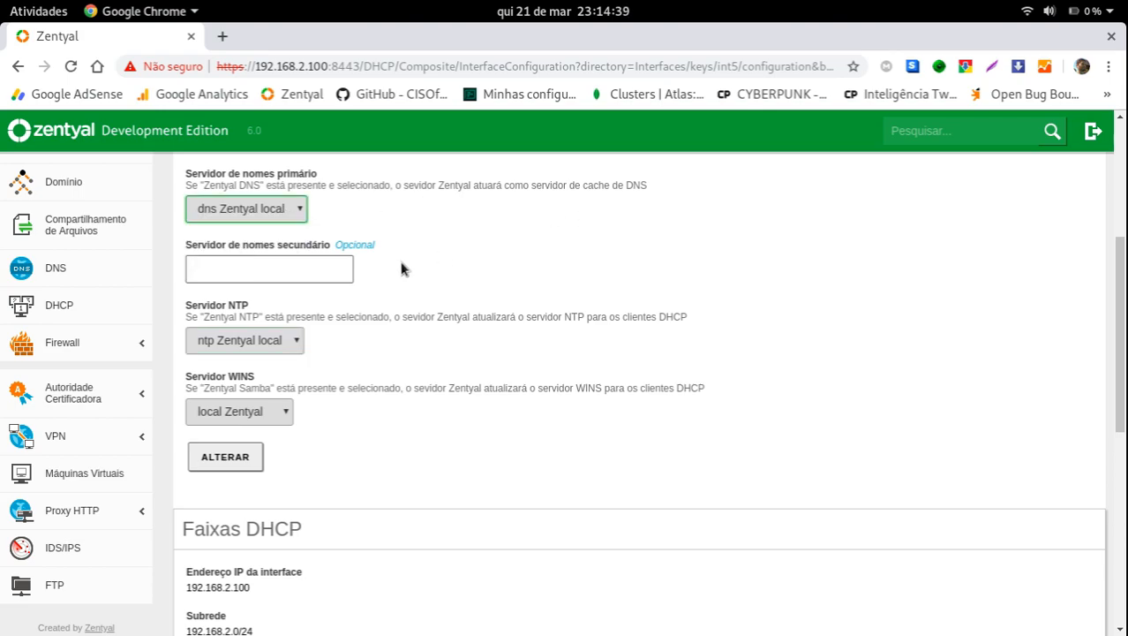
{"action": "left_click", "coordinate": [245, 350]}
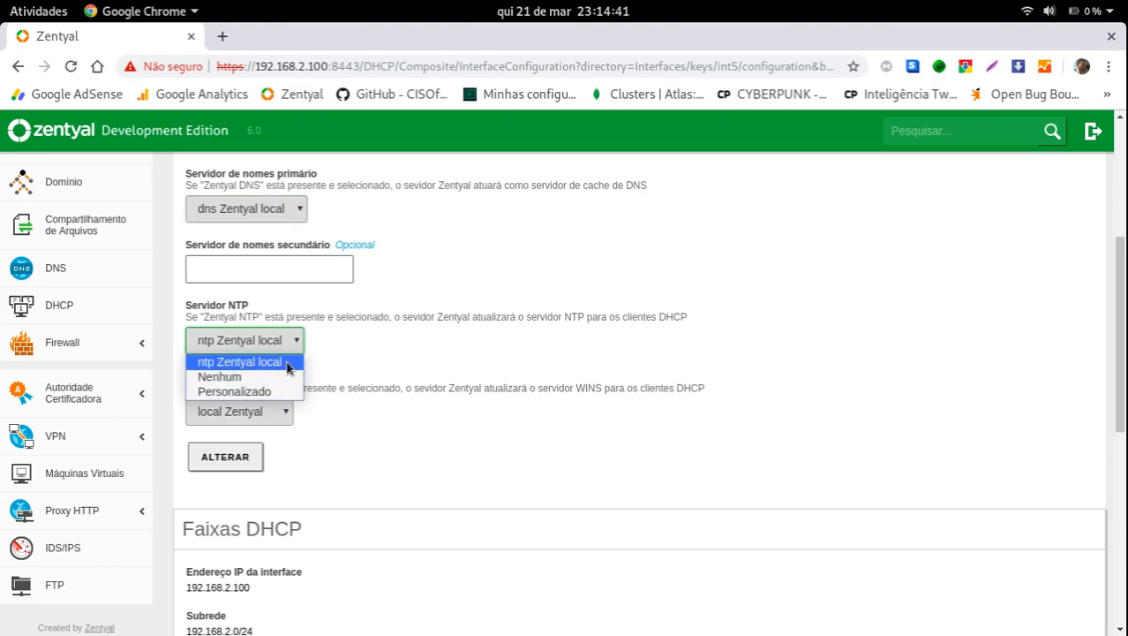
{"action": "left_click", "coordinate": [374, 335]}
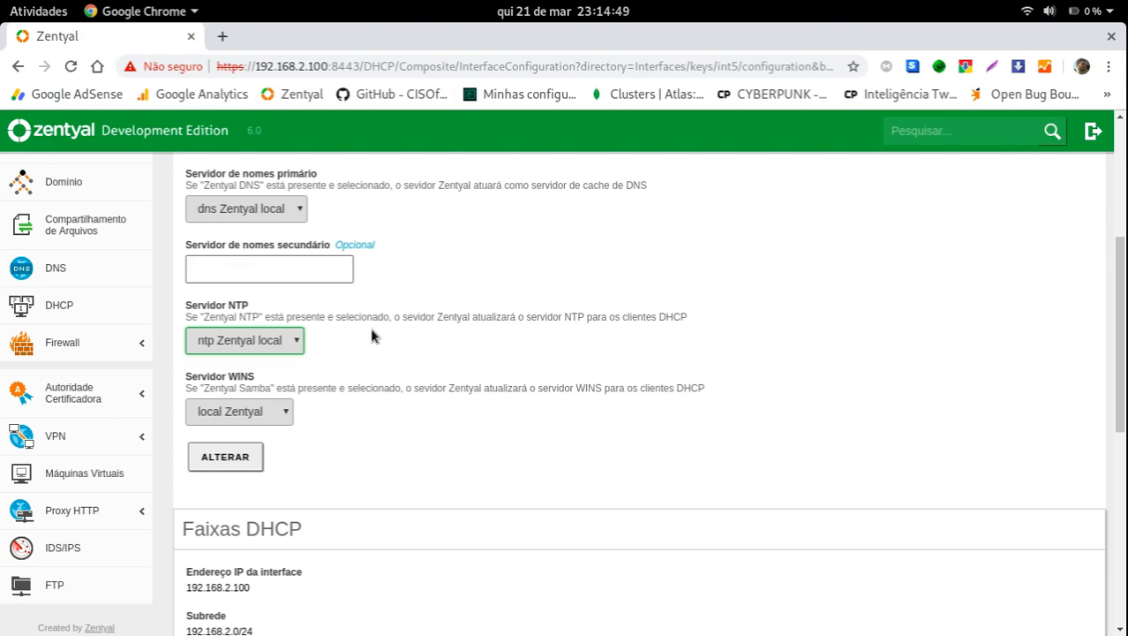
Review the DHCP ranges section and highlight the interface IP address.
{"action": "scroll", "coordinate": [371, 334], "scroll_direction": "up", "scroll_amount": 2}
{"action": "scroll", "coordinate": [370, 333], "scroll_direction": "down", "scroll_amount": 6}
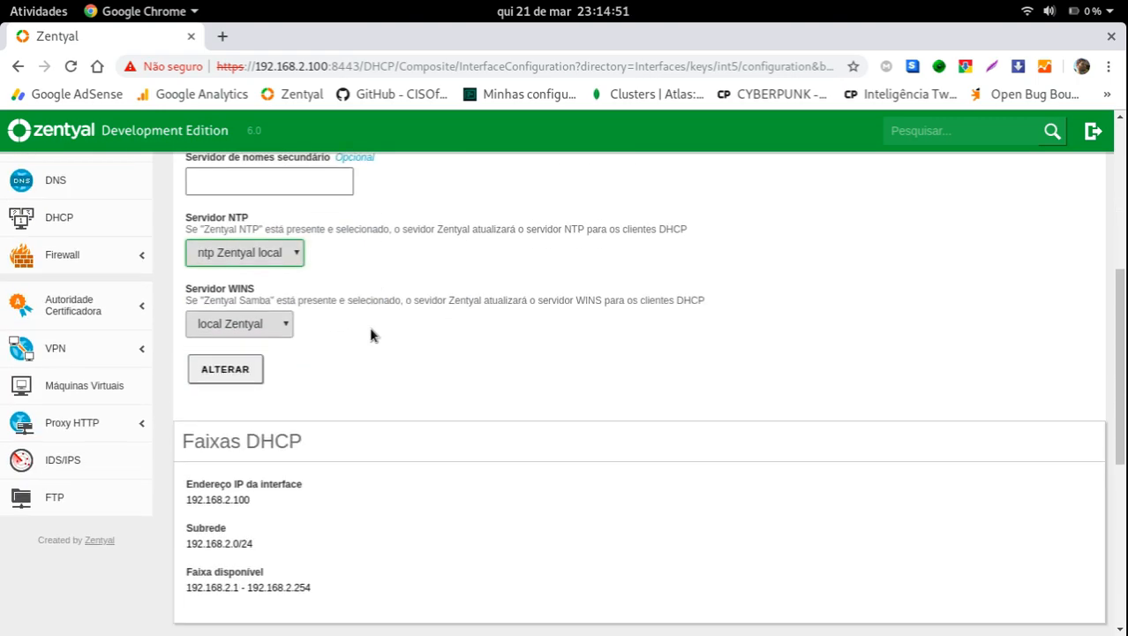
{"action": "scroll", "coordinate": [191, 268], "scroll_direction": "up", "scroll_amount": 1}
{"action": "left_click_drag", "start_coordinate": [188, 266], "coordinate": [415, 375]}
{"action": "left_click", "coordinate": [415, 374]}
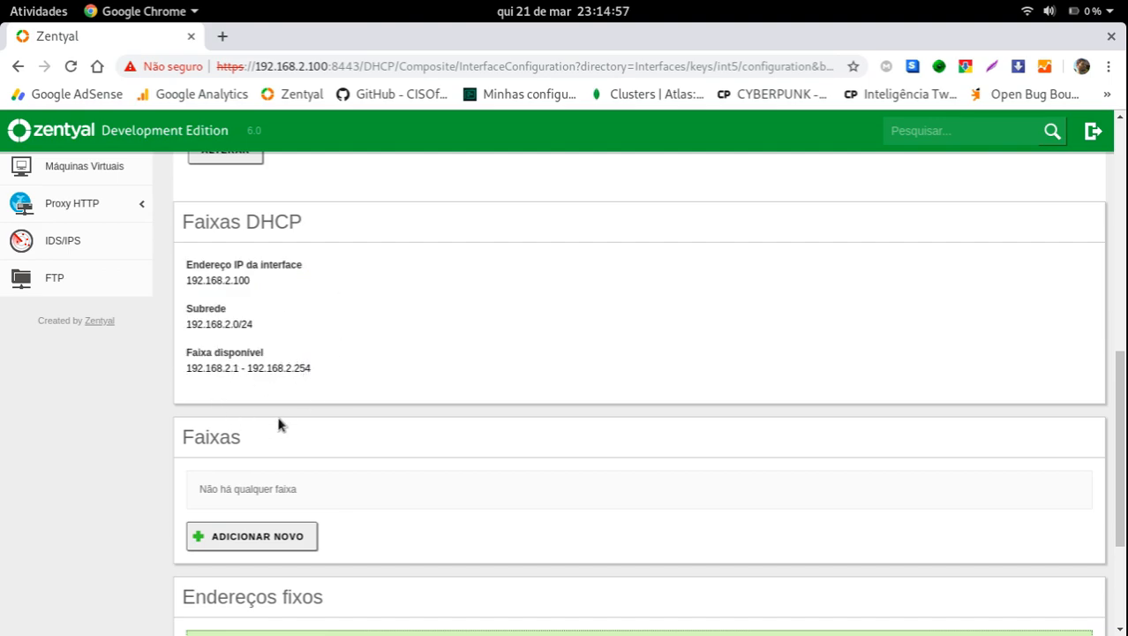
{"action": "left_click_drag", "start_coordinate": [187, 266], "coordinate": [346, 285]}
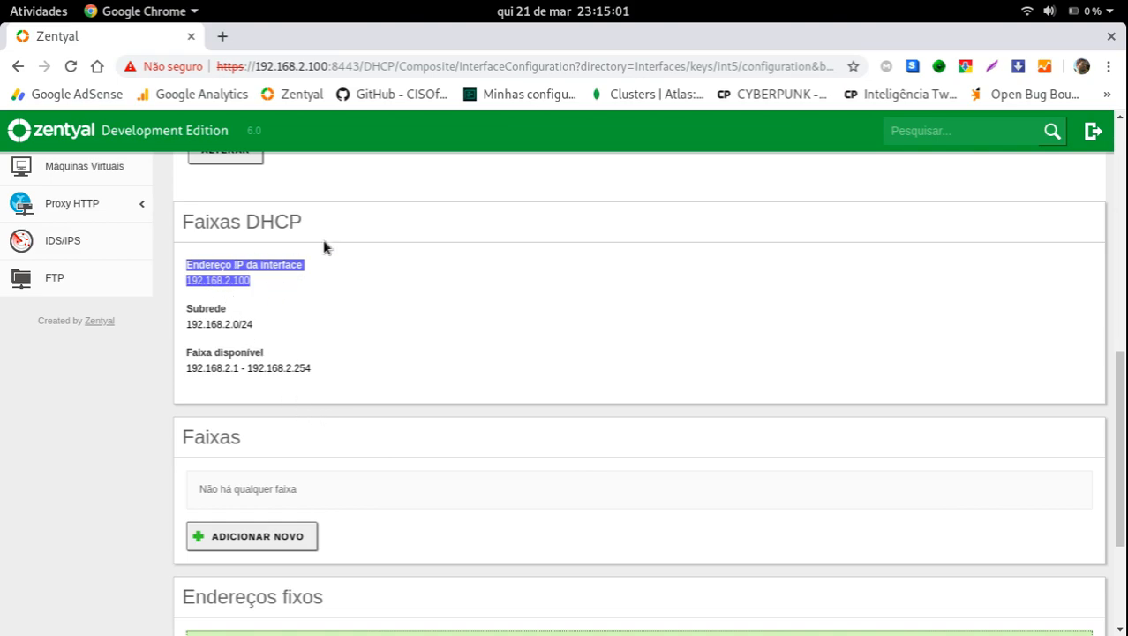
Highlight the last octet of the interface IP address and compare it with the available DHCP range.
{"action": "left_click_drag", "start_coordinate": [233, 280], "coordinate": [252, 315]}
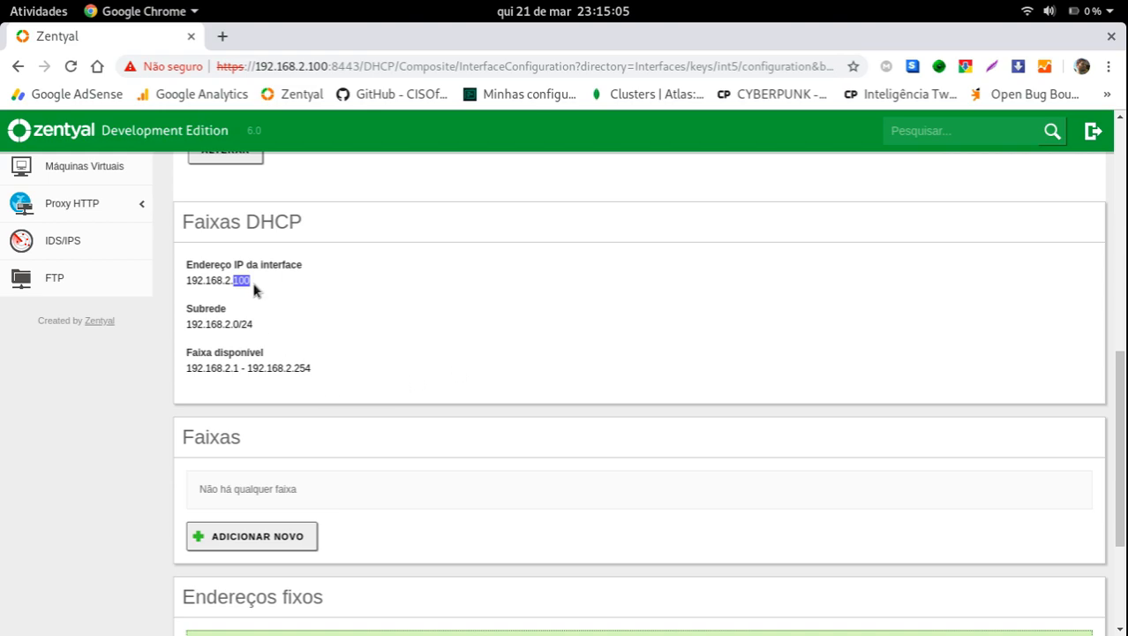
{"action": "left_click_drag", "start_coordinate": [299, 368], "coordinate": [296, 399]}
{"action": "left_click", "coordinate": [294, 367]}
{"action": "left_click_drag", "start_coordinate": [233, 280], "coordinate": [254, 281]}
{"action": "scroll", "coordinate": [310, 441], "scroll_direction": "down", "scroll_amount": 2}
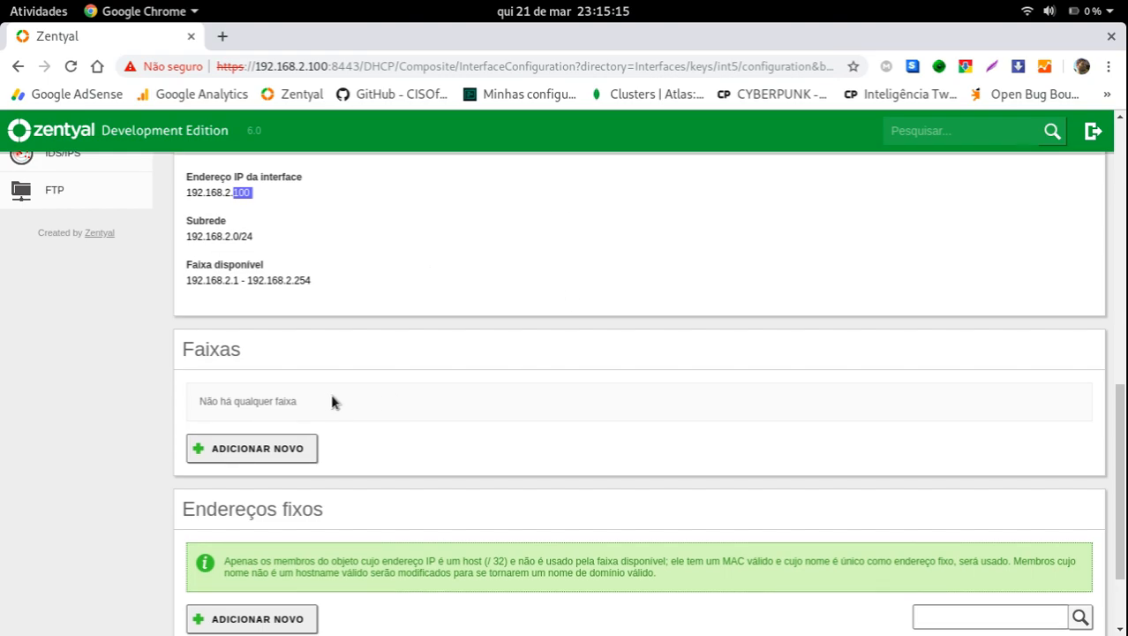
Open the form for adding a new DHCP range, inspect its fields and close it without adding anything.
{"action": "scroll", "coordinate": [334, 401], "scroll_direction": "down", "scroll_amount": 3}
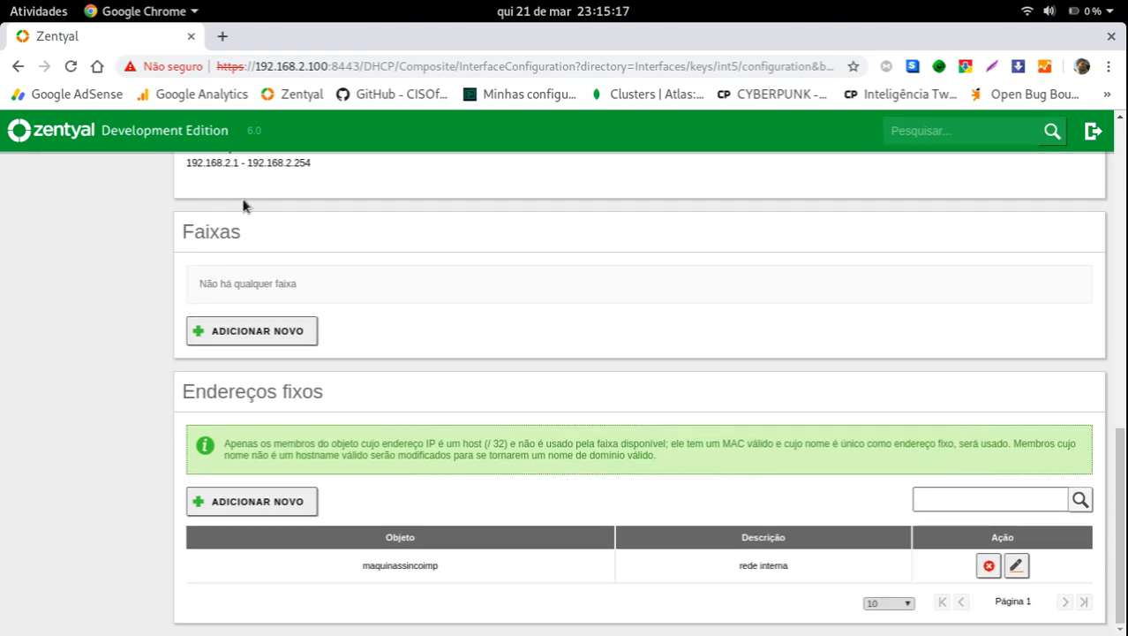
{"action": "left_click", "coordinate": [276, 325]}
{"action": "left_click", "coordinate": [288, 340]}
{"action": "left_click", "coordinate": [260, 391]}
{"action": "left_click", "coordinate": [358, 519]}
Highlight the fixed addresses heading, view the maquinassincoimp entry in edit mode and close it without changes.
{"action": "double_click", "coordinate": [219, 392]}
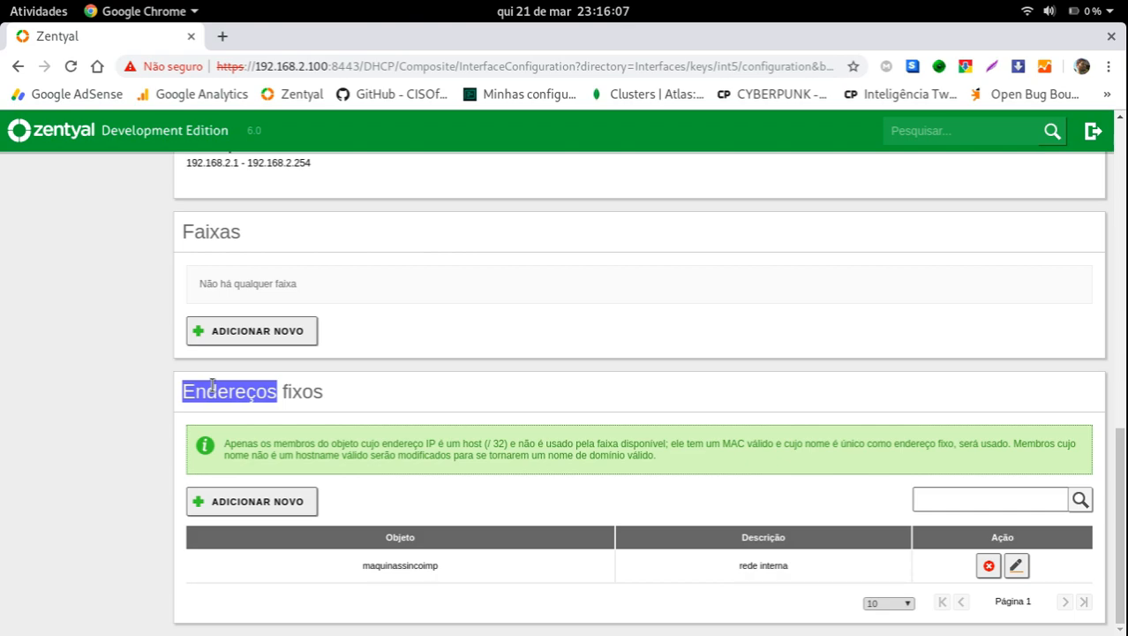
{"action": "left_click", "coordinate": [1014, 565]}
{"action": "left_click", "coordinate": [324, 487]}
{"action": "left_click", "coordinate": [350, 397]}
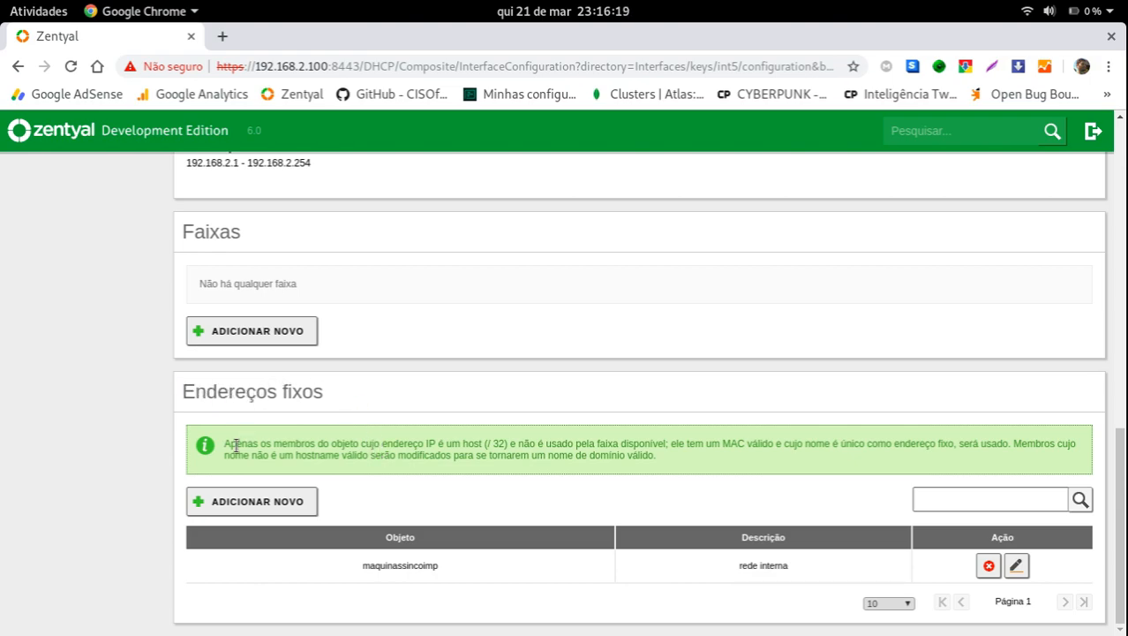
Open the new fixed address form, view and cancel its new object dialog, and highlight the maquinassincoimp entry.
{"action": "left_click", "coordinate": [233, 501]}
{"action": "left_click", "coordinate": [323, 433]}
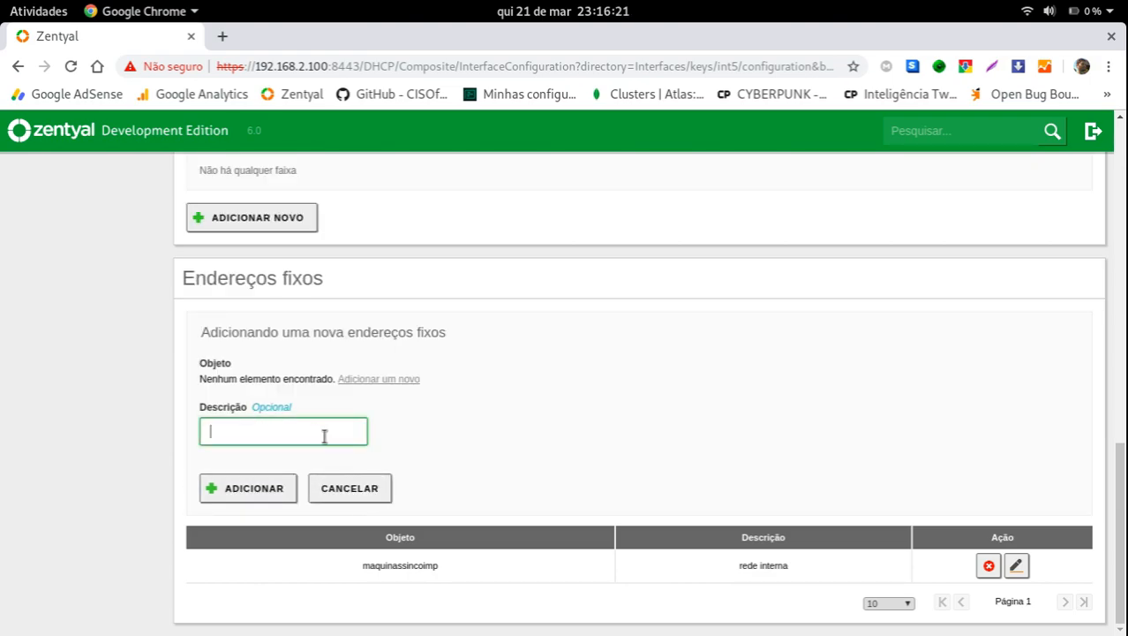
{"action": "left_click", "coordinate": [365, 380]}
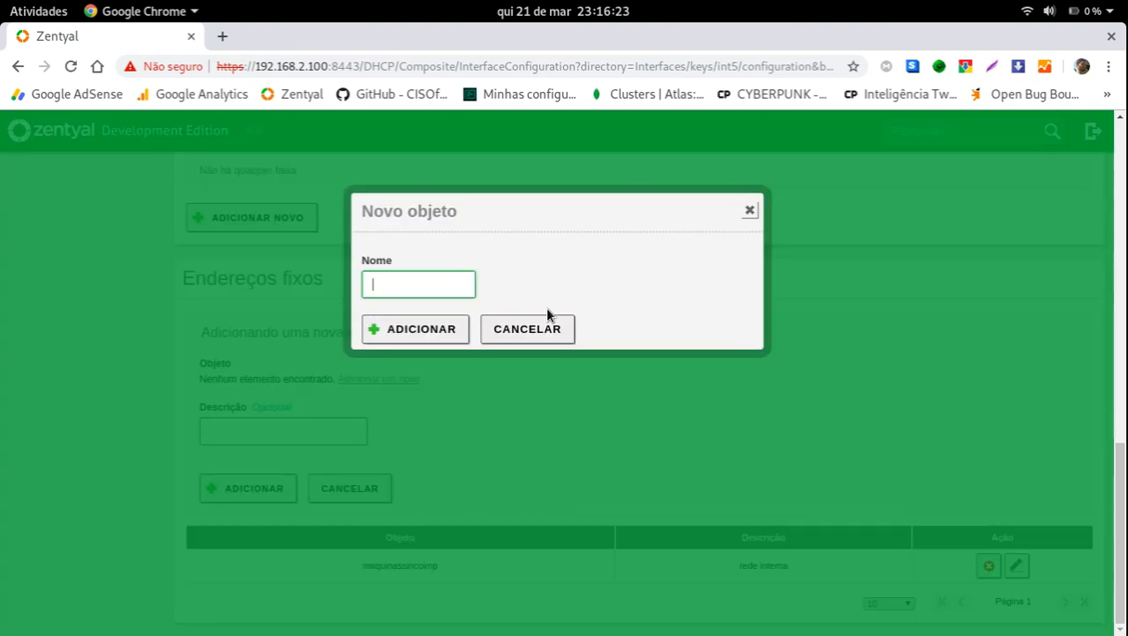
{"action": "left_click", "coordinate": [533, 328]}
{"action": "left_click_drag", "start_coordinate": [369, 565], "coordinate": [553, 580]}
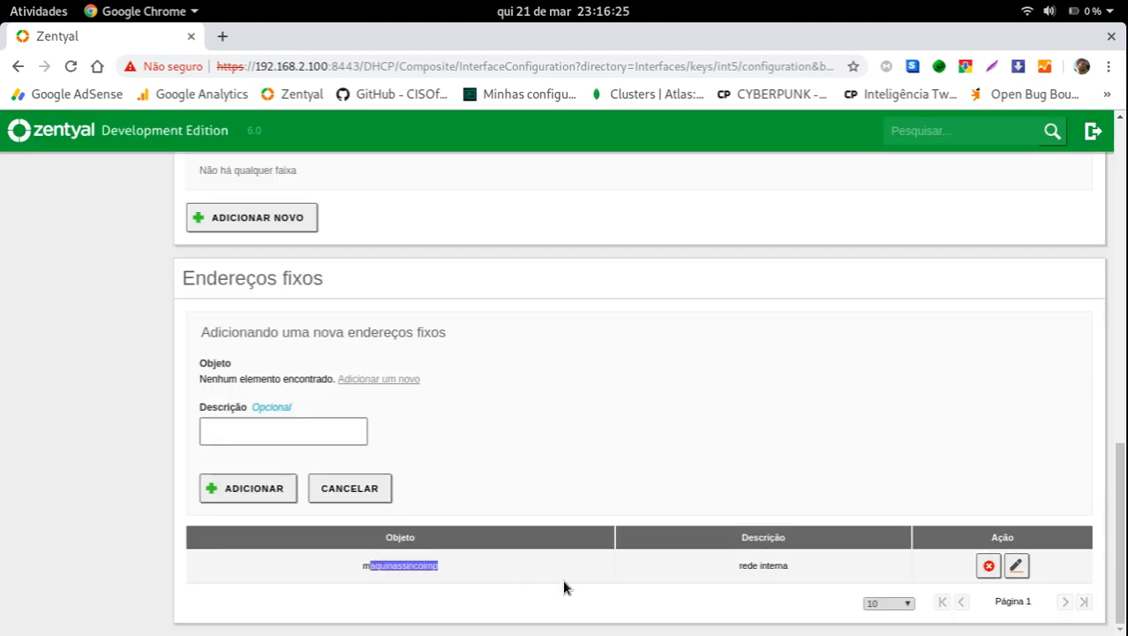
{"action": "left_click", "coordinate": [814, 570]}
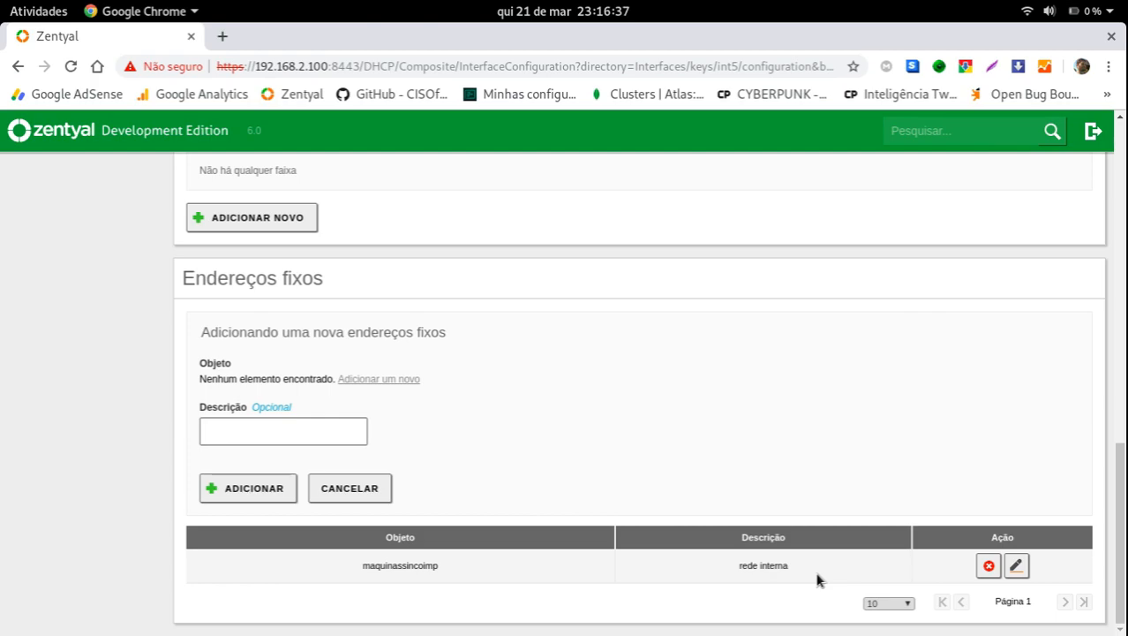
Return to the DHCP interface list, reopen the ens33 configuration and review its sections from common options to fixed addresses.
{"action": "scroll", "coordinate": [810, 574], "scroll_direction": "up", "scroll_amount": 10}
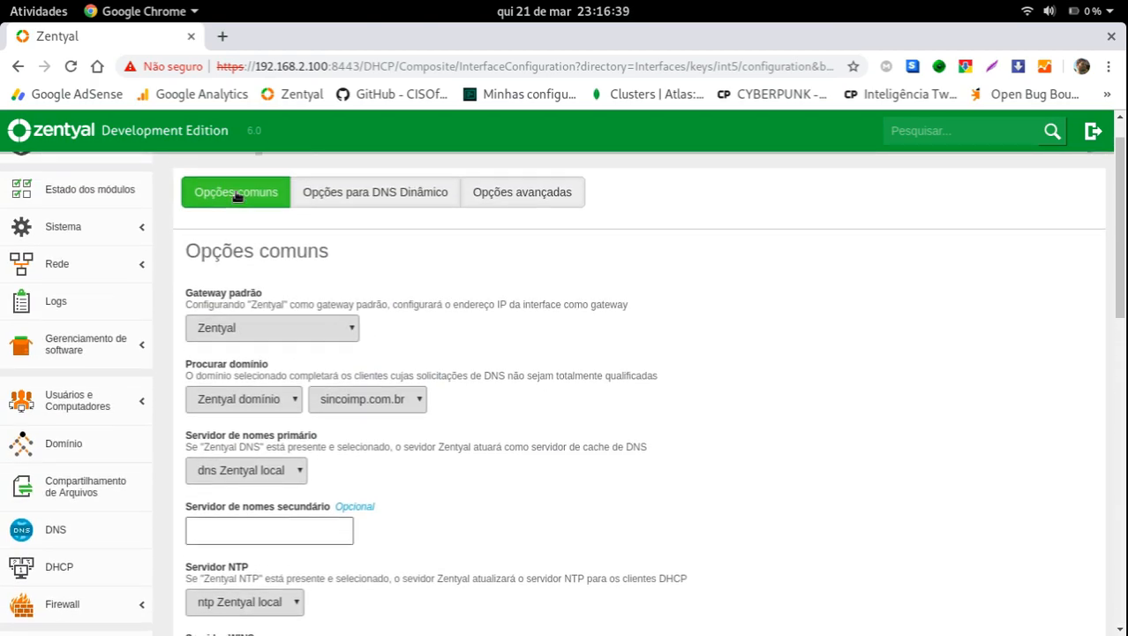
{"action": "scroll", "coordinate": [236, 196], "scroll_direction": "up", "scroll_amount": 1}
{"action": "left_click", "coordinate": [196, 185]}
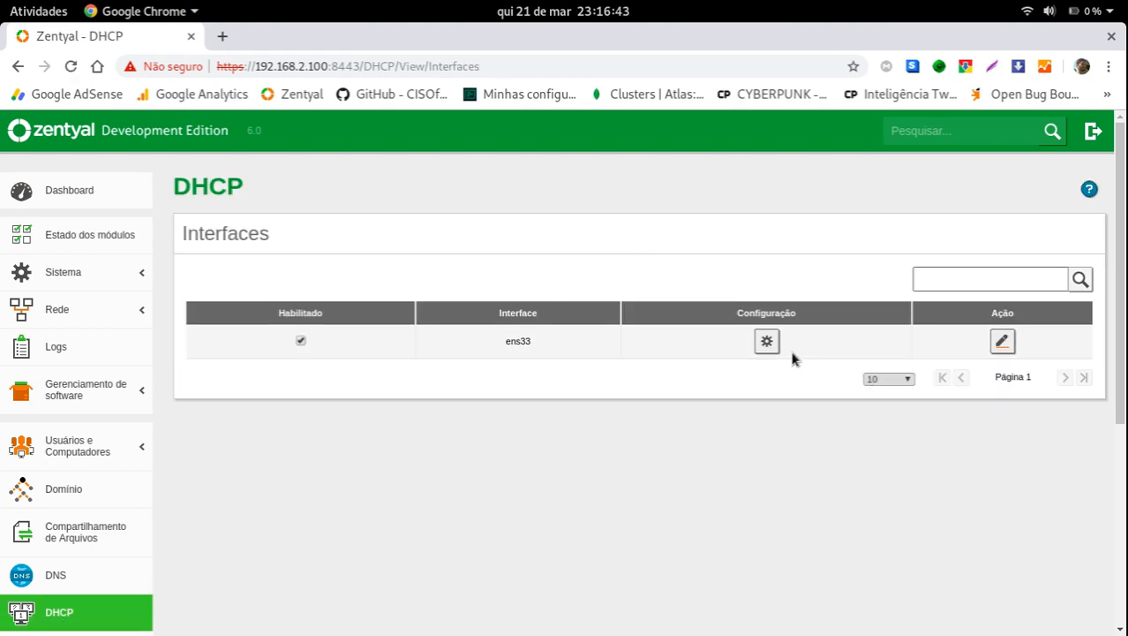
{"action": "left_click", "coordinate": [759, 344]}
{"action": "scroll", "coordinate": [623, 385], "scroll_direction": "down", "scroll_amount": 10}
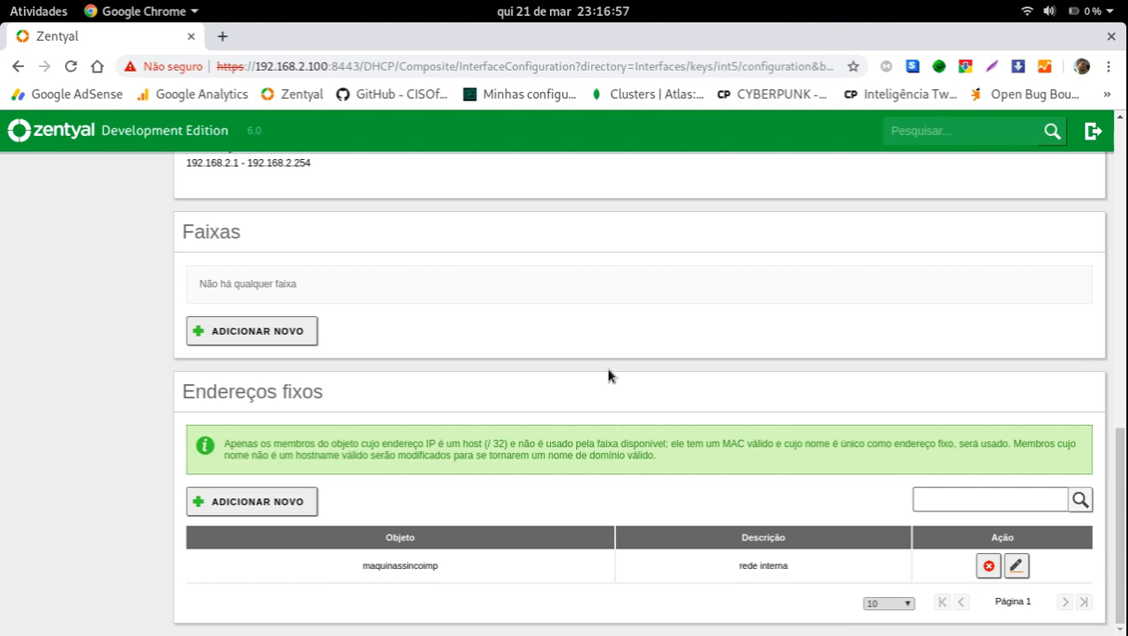
{"action": "scroll", "coordinate": [607, 369], "scroll_direction": "up", "scroll_amount": 10}
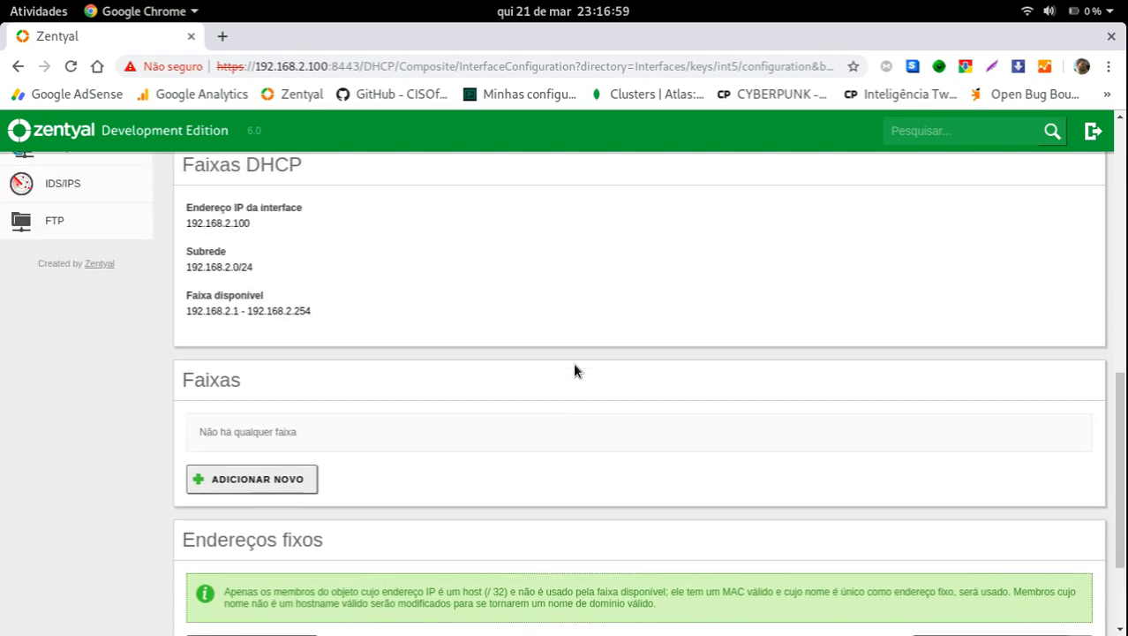
{"action": "scroll", "coordinate": [205, 397], "scroll_direction": "down", "scroll_amount": 3}
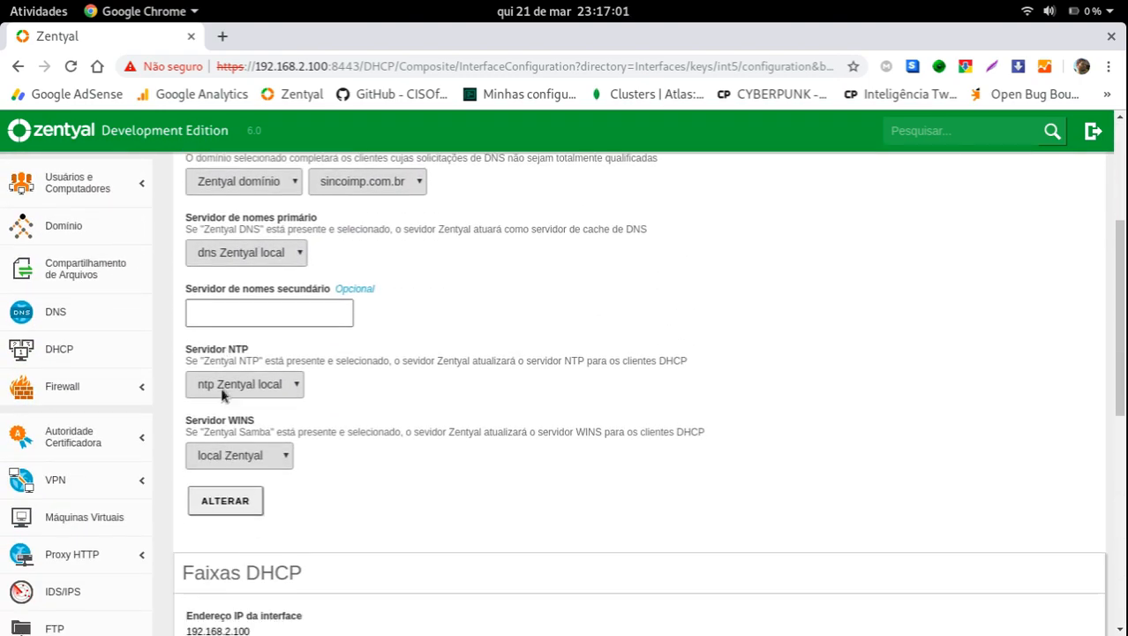
Open the firewall's packet filter page and review its four filtering rule categories.
{"action": "left_click", "coordinate": [51, 397]}
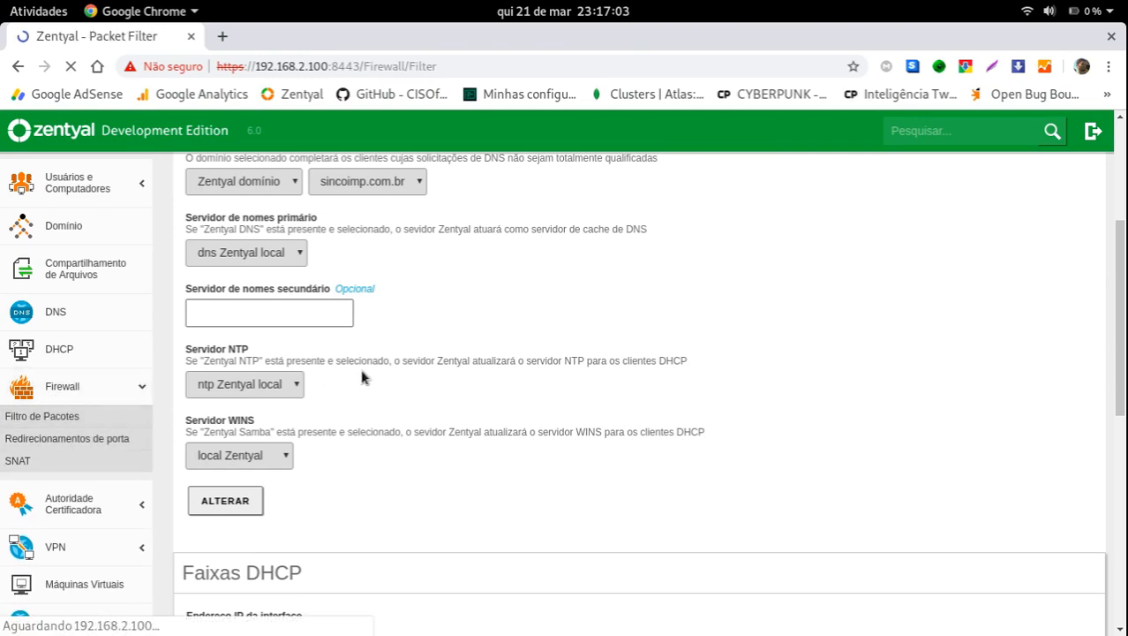
{"action": "scroll", "coordinate": [755, 319], "scroll_direction": "down", "scroll_amount": 4}
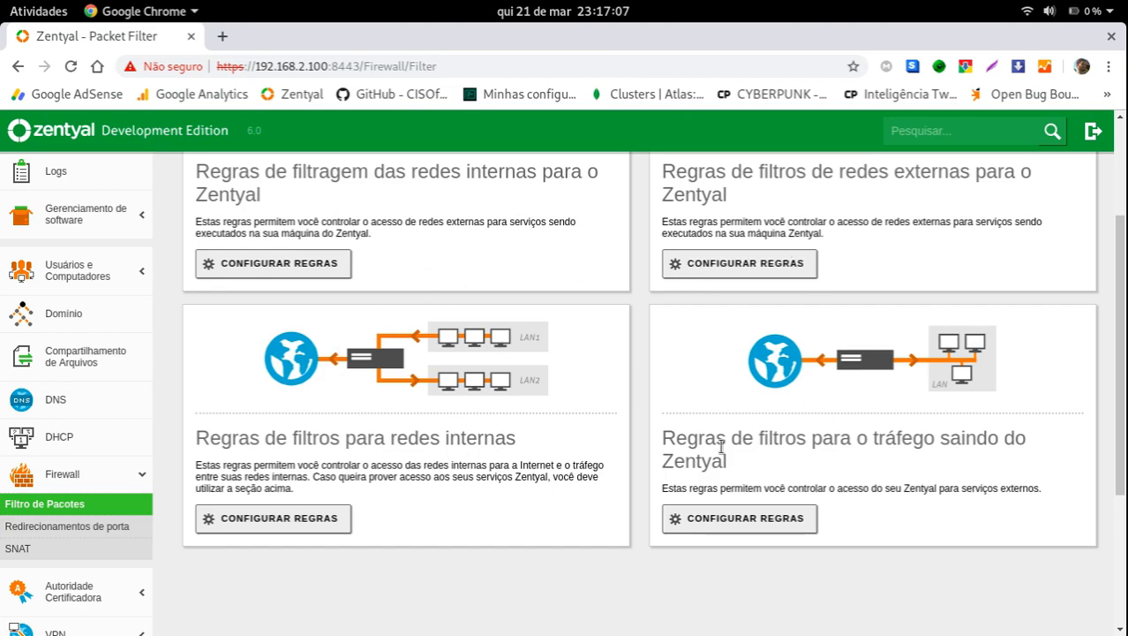
{"action": "scroll", "coordinate": [419, 368], "scroll_direction": "up", "scroll_amount": 2}
{"action": "scroll", "coordinate": [418, 367], "scroll_direction": "up", "scroll_amount": 1}
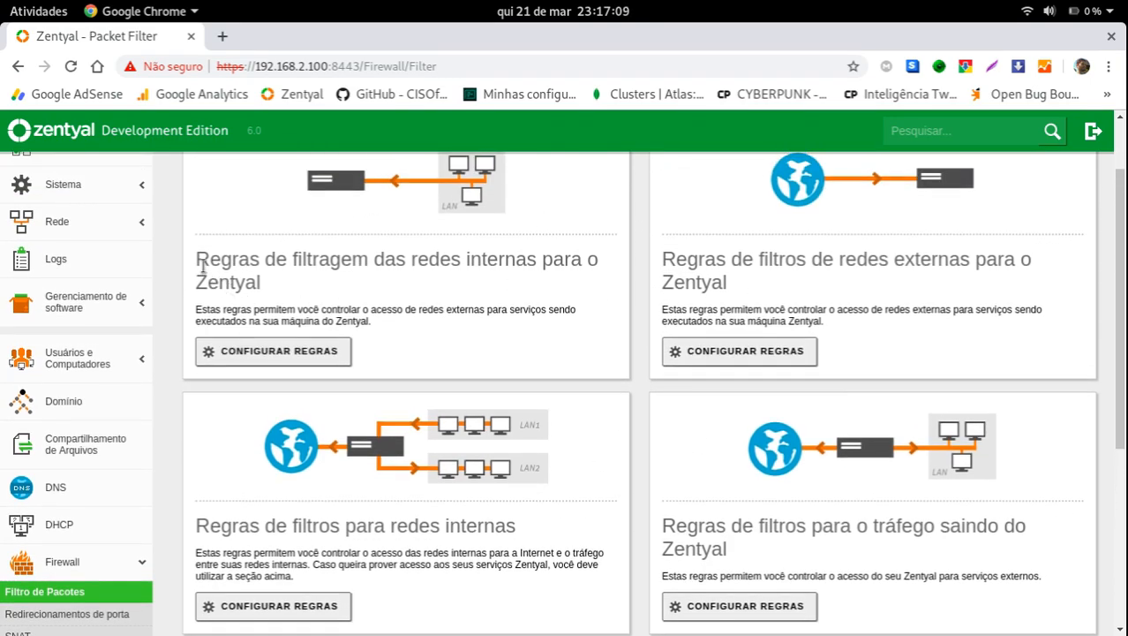
{"action": "scroll", "coordinate": [331, 273], "scroll_direction": "up", "scroll_amount": 2}
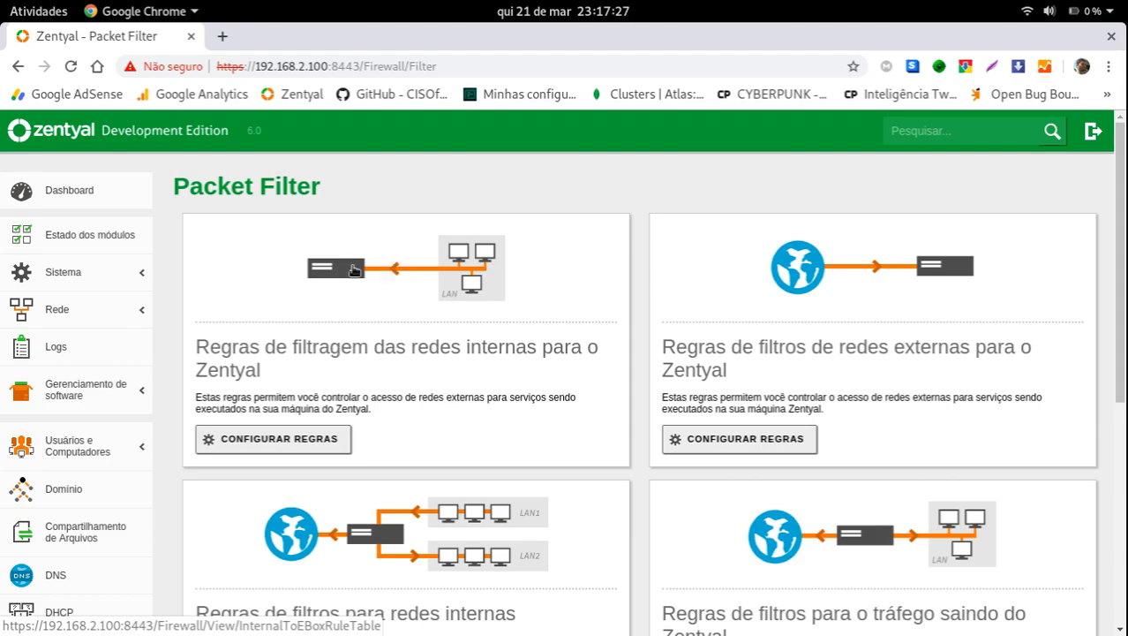
Open the filtering rules from internal networks to Zentyal and review the rule list.
{"action": "left_click", "coordinate": [256, 438]}
{"action": "scroll", "coordinate": [472, 329], "scroll_direction": "down", "scroll_amount": 3}
{"action": "scroll", "coordinate": [463, 340], "scroll_direction": "up", "scroll_amount": 3}
{"action": "scroll", "coordinate": [442, 344], "scroll_direction": "down", "scroll_amount": 2}
{"action": "scroll", "coordinate": [404, 348], "scroll_direction": "up", "scroll_amount": 1}
{"action": "scroll", "coordinate": [404, 348], "scroll_direction": "up", "scroll_amount": 1}
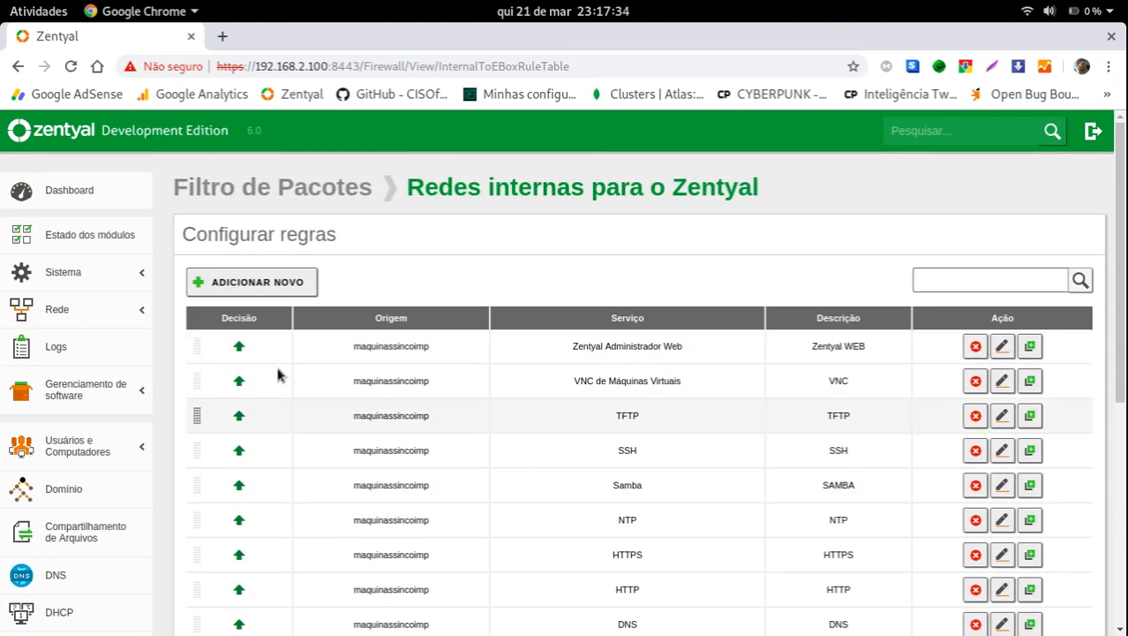
Open the Zentyal WEB rule for editing, review its decision, source and service settings, and cancel the edit.
{"action": "left_click", "coordinate": [1003, 352]}
{"action": "scroll", "coordinate": [543, 419], "scroll_direction": "down", "scroll_amount": 1}
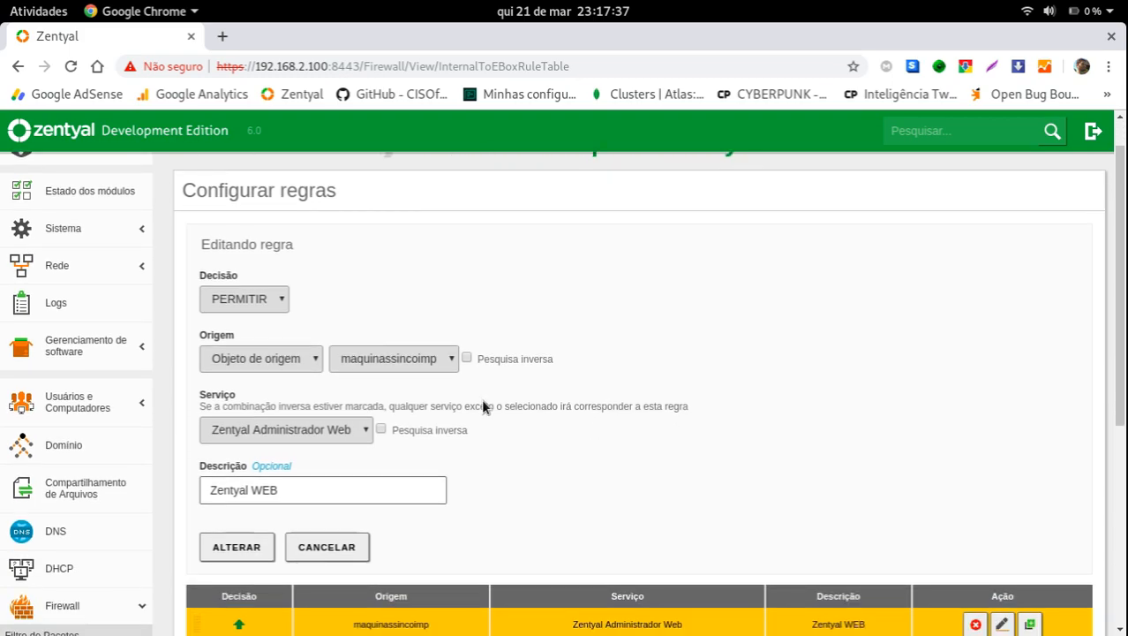
{"action": "scroll", "coordinate": [234, 244], "scroll_direction": "down", "scroll_amount": 1}
{"action": "left_click", "coordinate": [327, 502]}
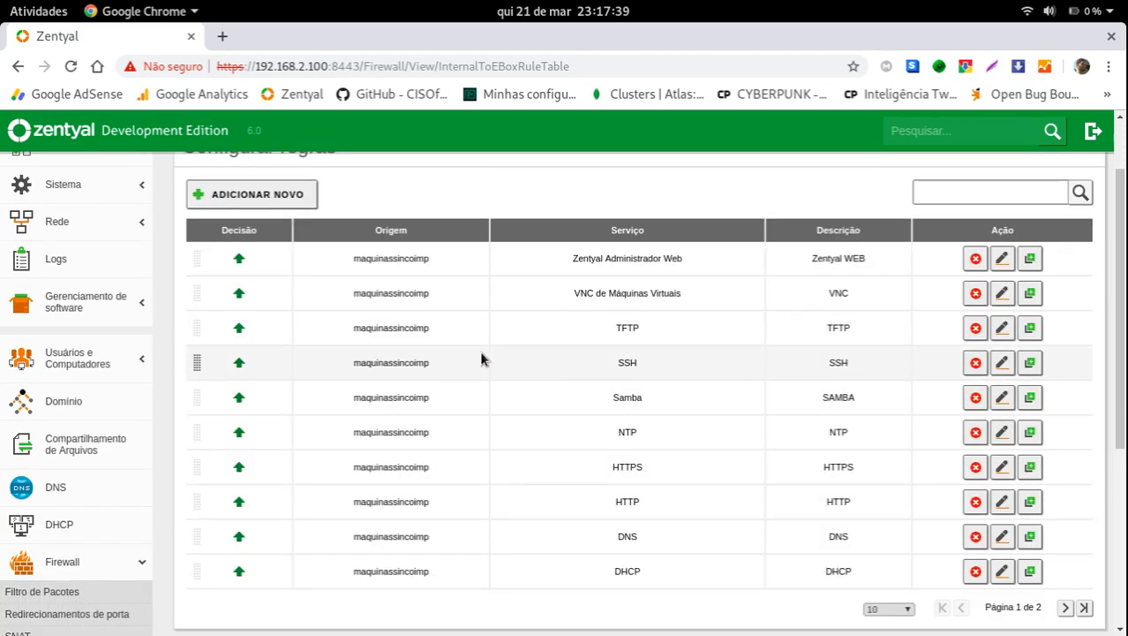
Start a new rule from internal networks to Zentyal with decision PERMITIR and the source object maquinassincoimp.
{"action": "left_click", "coordinate": [265, 194]}
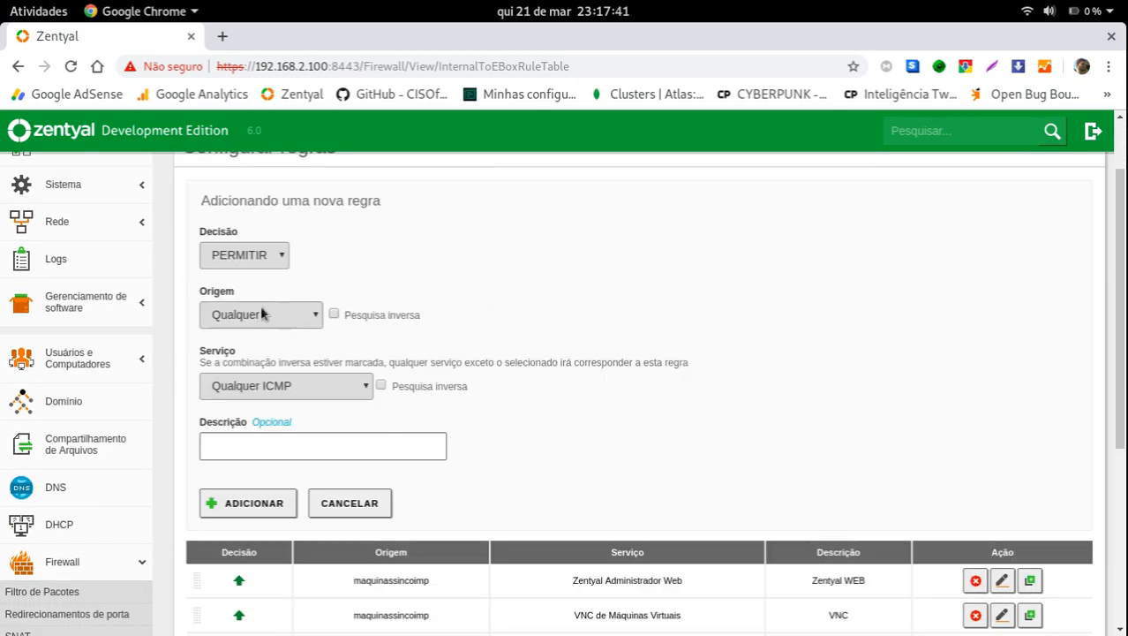
{"action": "scroll", "coordinate": [406, 296], "scroll_direction": "up", "scroll_amount": 2}
{"action": "left_click", "coordinate": [248, 348]}
{"action": "left_click", "coordinate": [250, 368]}
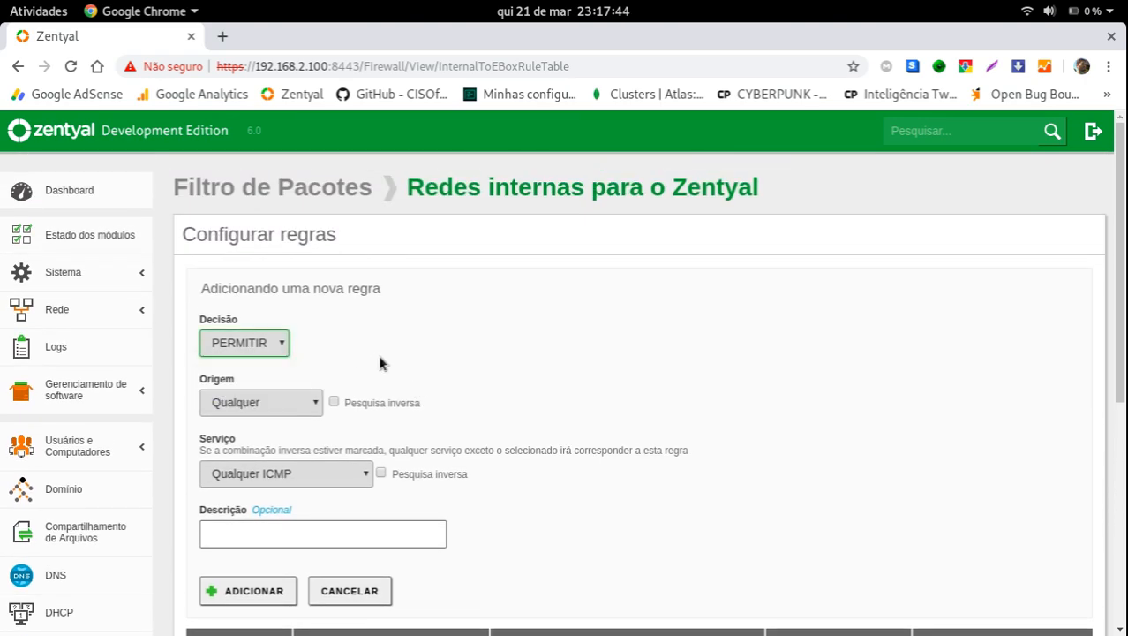
{"action": "left_click", "coordinate": [254, 402]}
{"action": "left_click", "coordinate": [250, 468]}
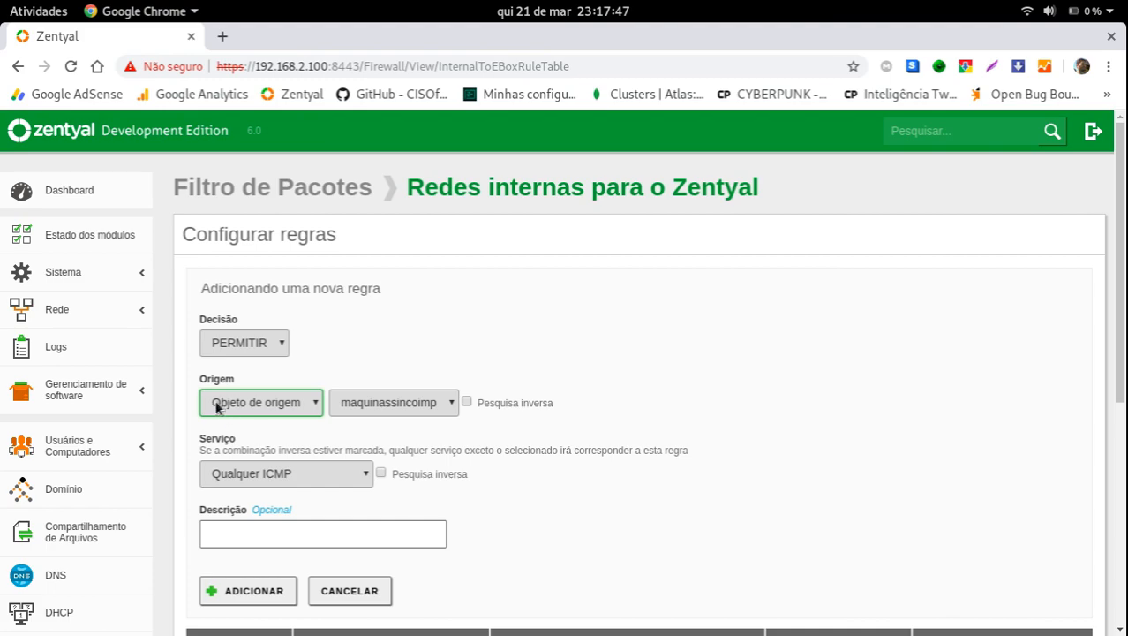
{"action": "left_click", "coordinate": [380, 404]}
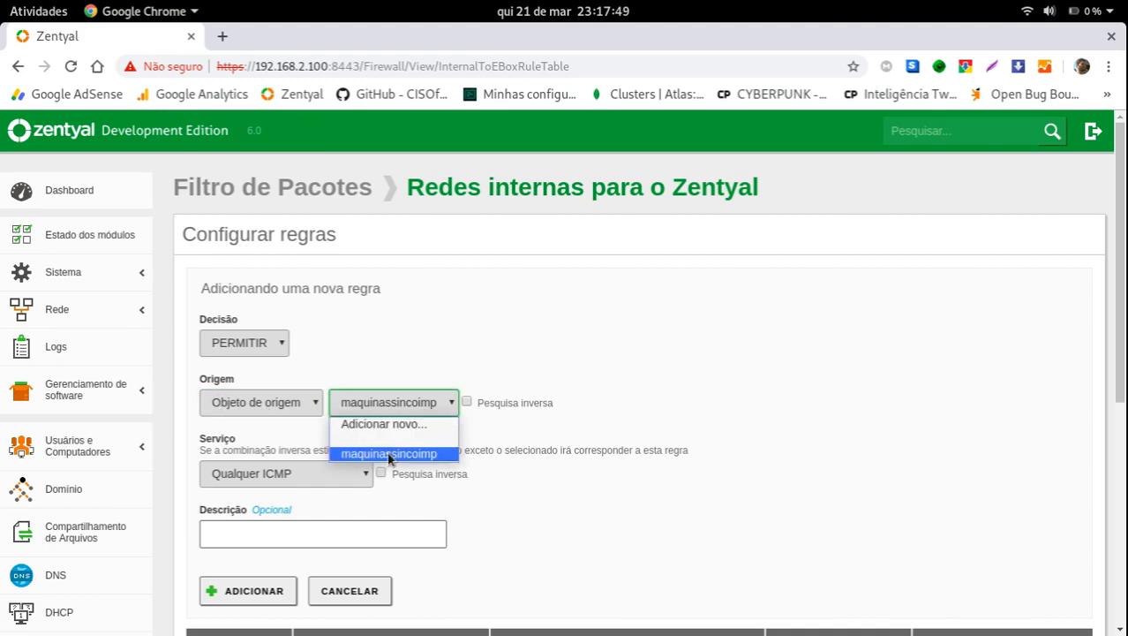
{"action": "left_click", "coordinate": [378, 455]}
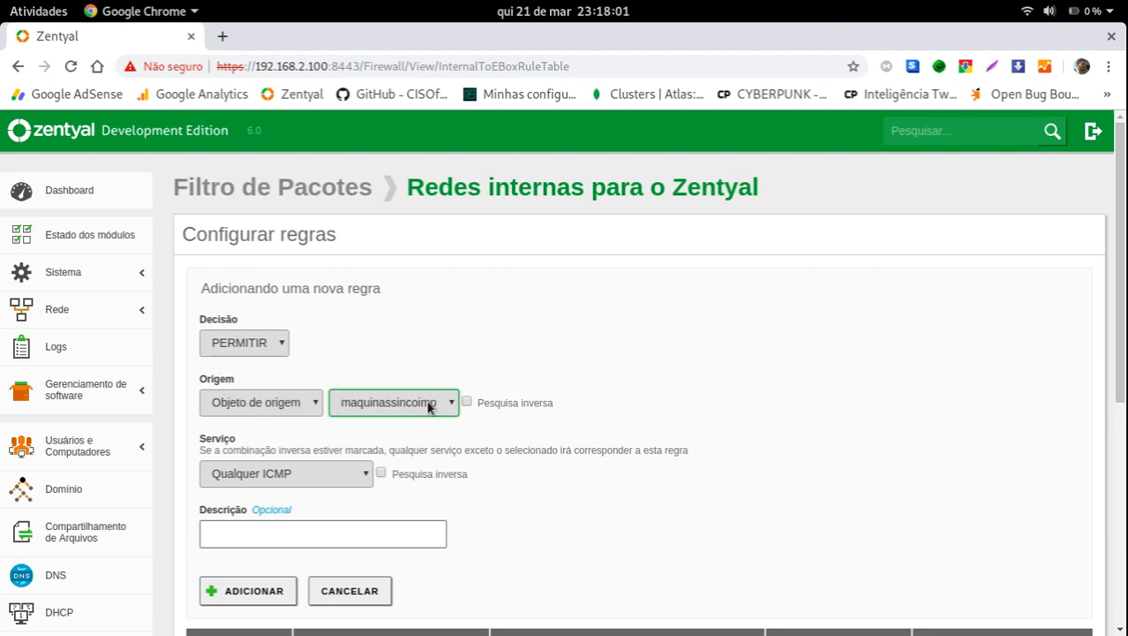
Set the rule's service to Qualquer, describe it as "Acesso full cliente da rede", and add it.
{"action": "scroll", "coordinate": [559, 336], "scroll_direction": "down", "scroll_amount": 2}
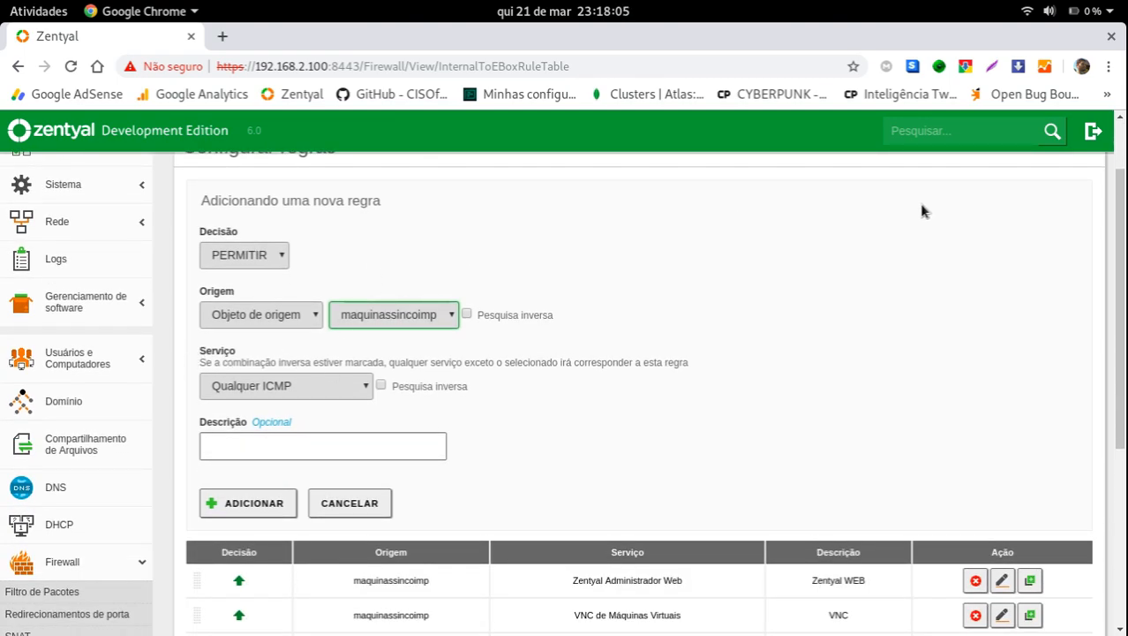
{"action": "left_click", "coordinate": [324, 387]}
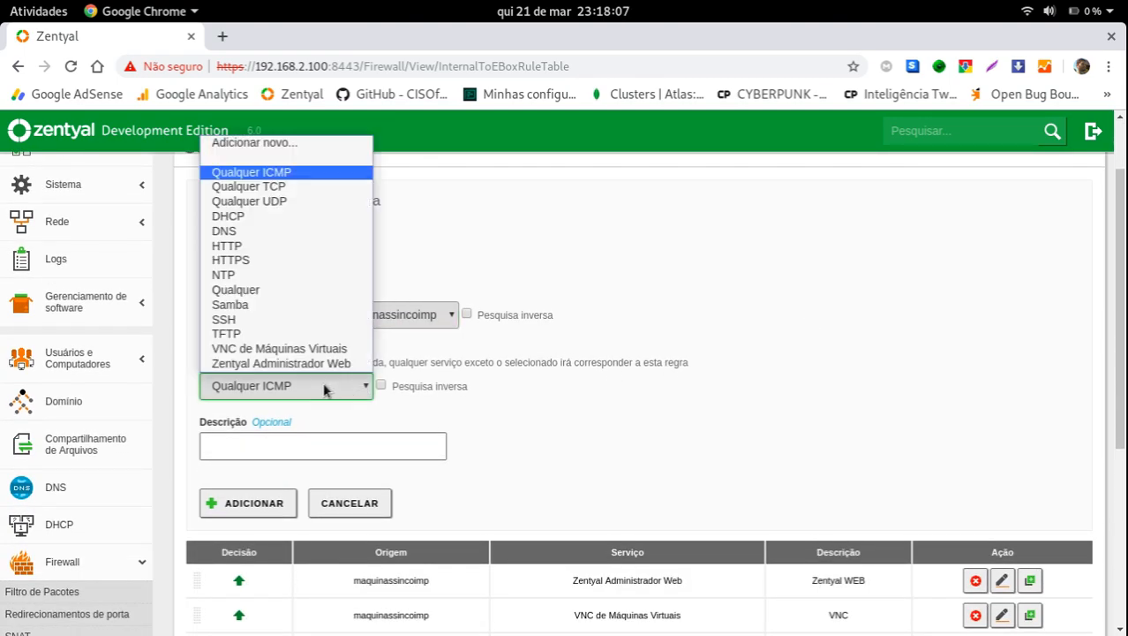
{"action": "left_click", "coordinate": [236, 290]}
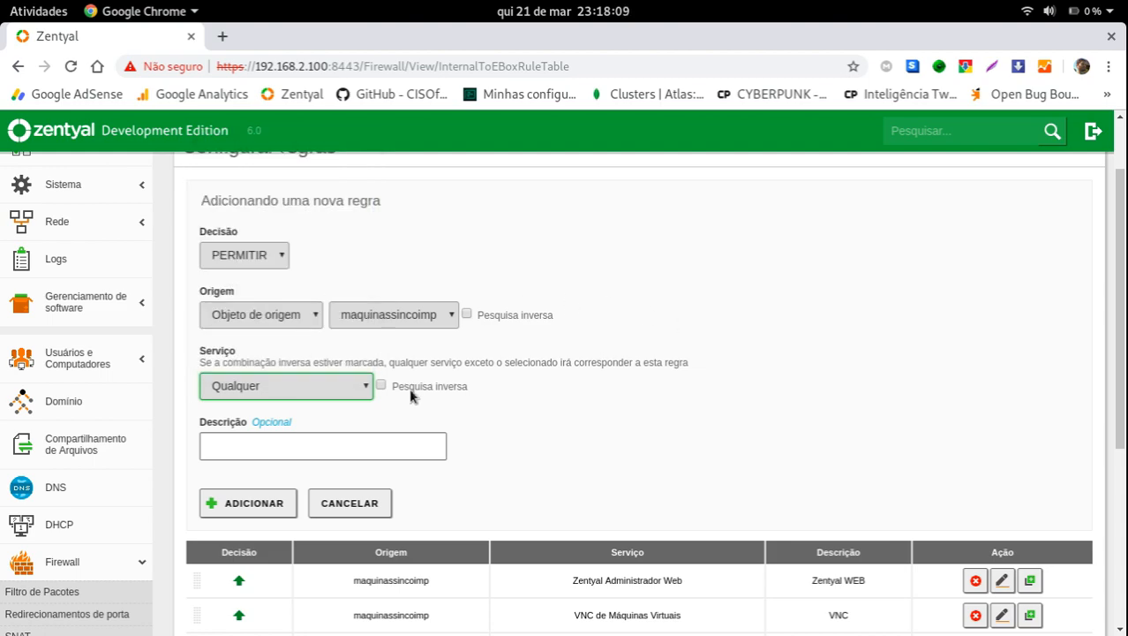
{"action": "left_click", "coordinate": [227, 383]}
{"action": "left_click", "coordinate": [233, 389]}
{"action": "left_click", "coordinate": [233, 386]}
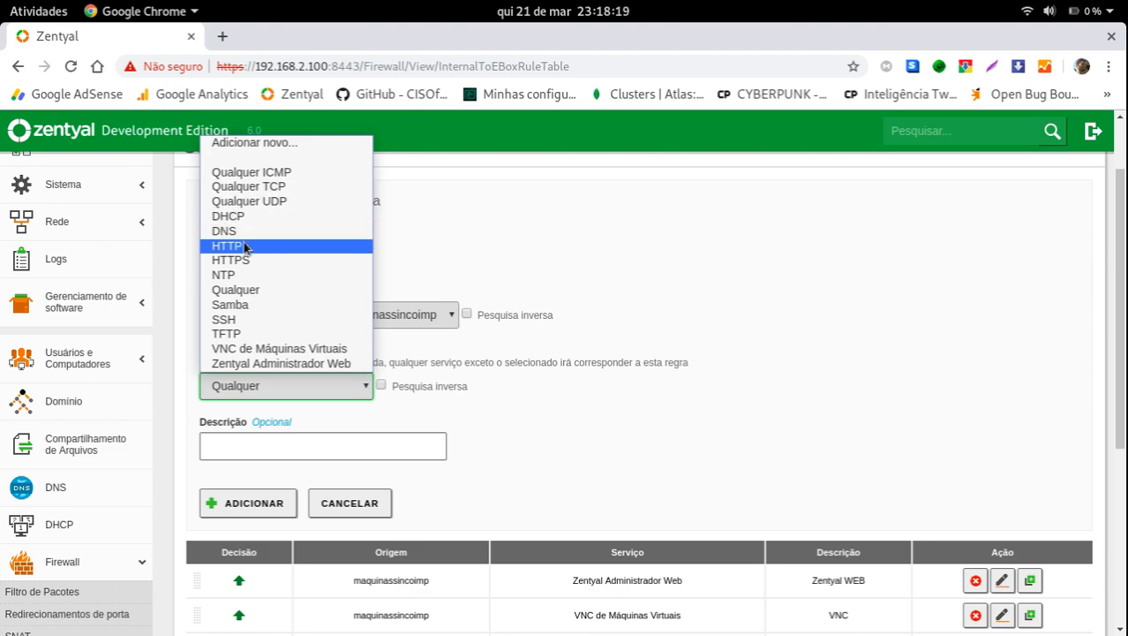
{"action": "left_click", "coordinate": [477, 287]}
{"action": "left_click", "coordinate": [242, 444]}
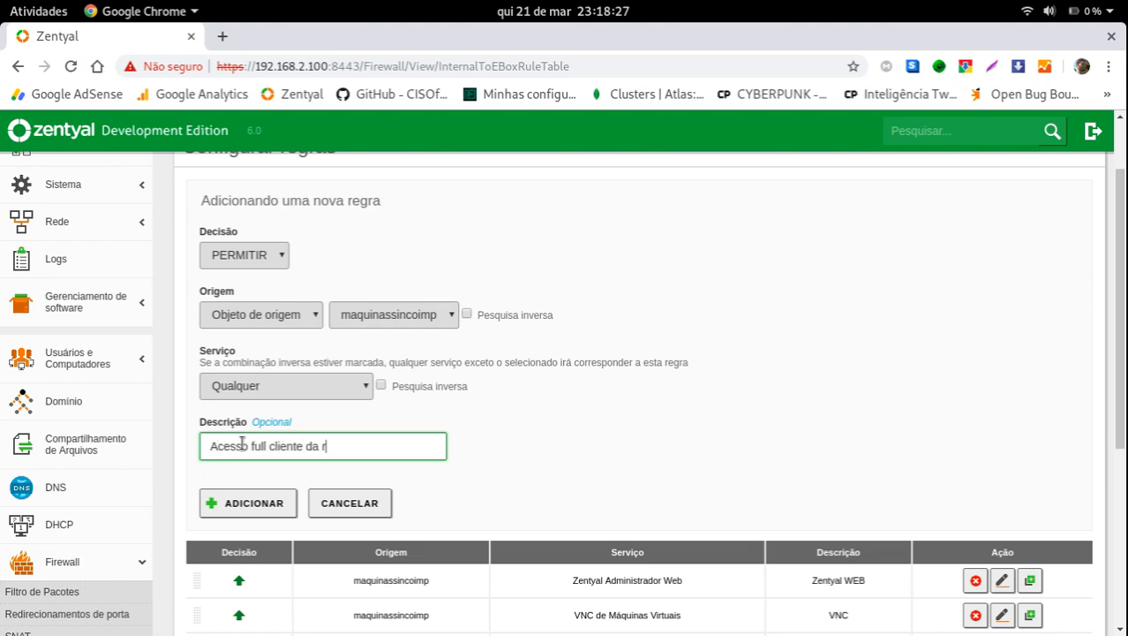
{"action": "left_click", "coordinate": [247, 502]}
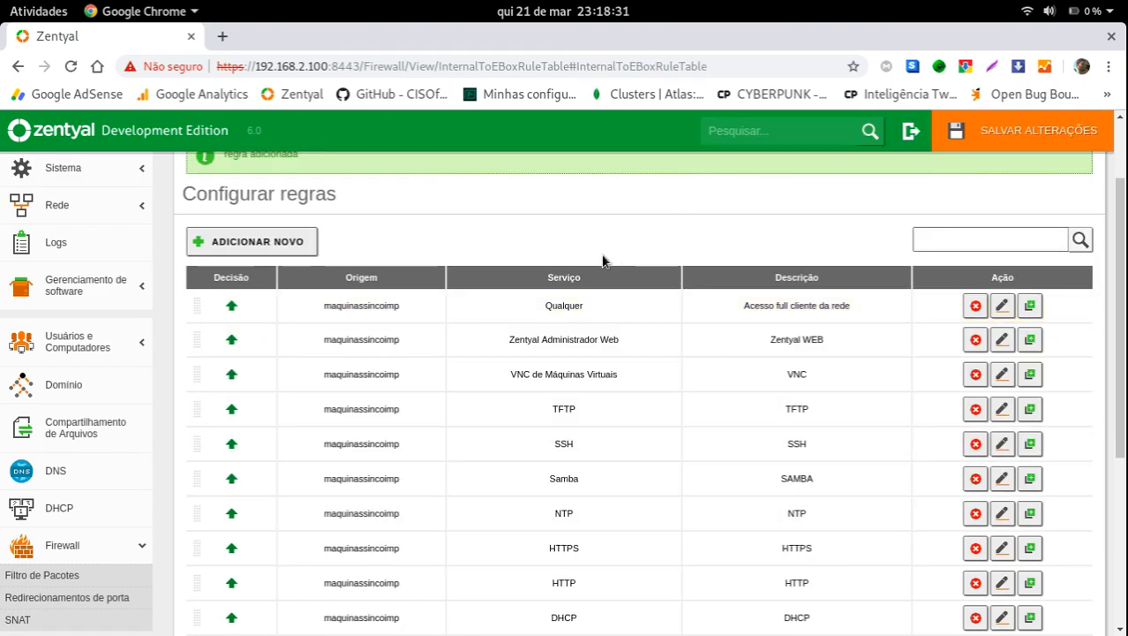
Save the pending configuration changes and wait for the rule list to reload.
{"action": "scroll", "coordinate": [596, 259], "scroll_direction": "up", "scroll_amount": 1}
{"action": "left_click", "coordinate": [1033, 121]}
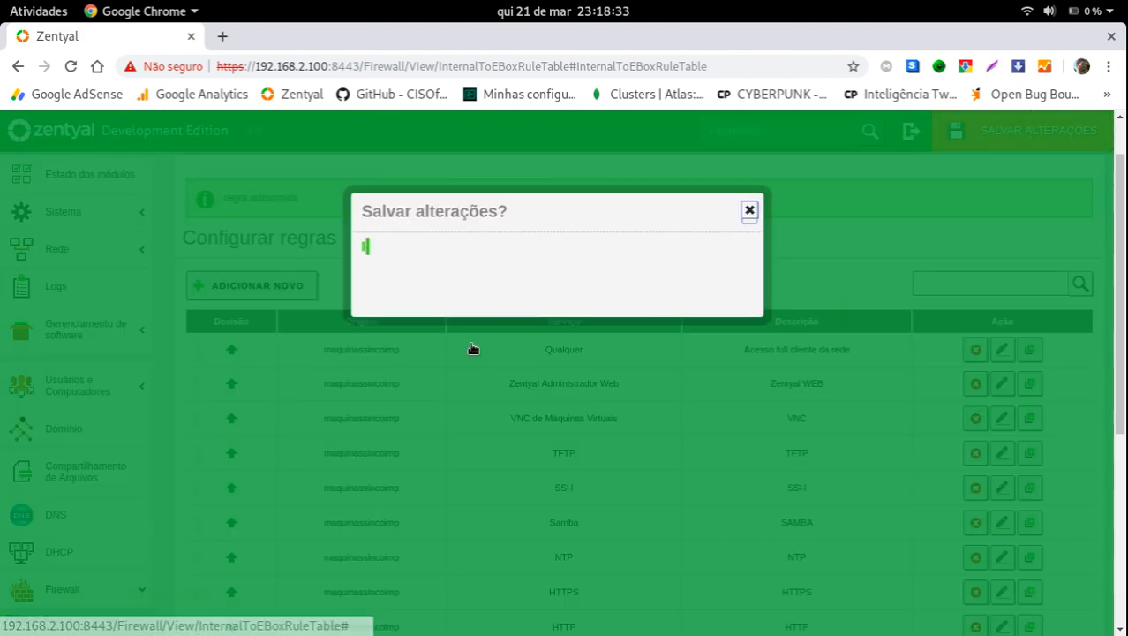
{"action": "left_click", "coordinate": [405, 377]}
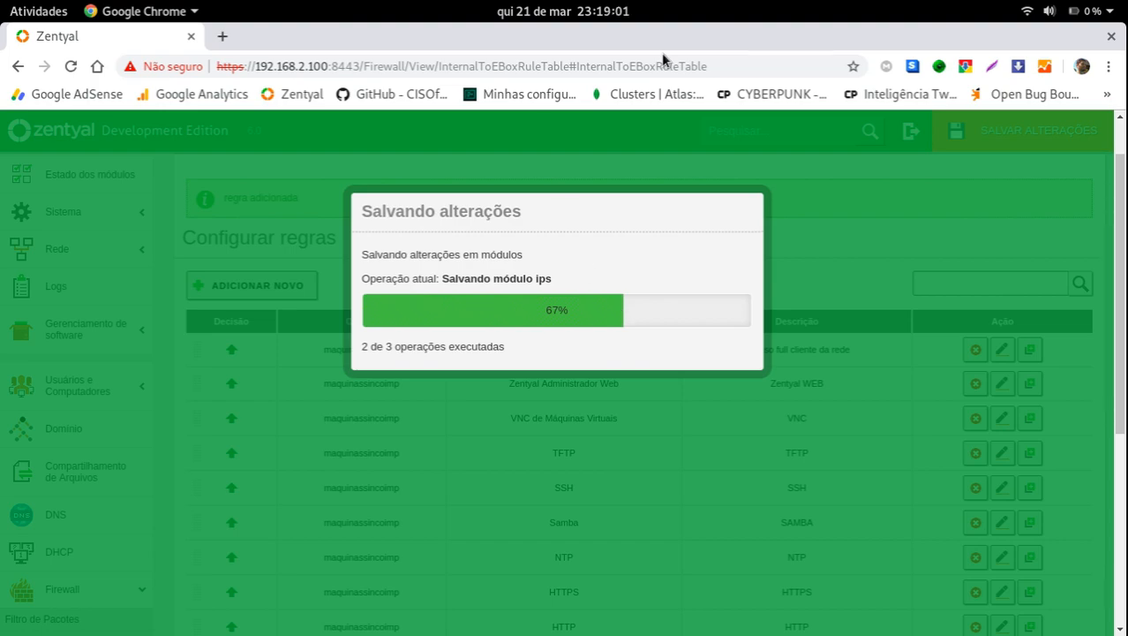
{"action": "triple_click", "coordinate": [507, 280]}
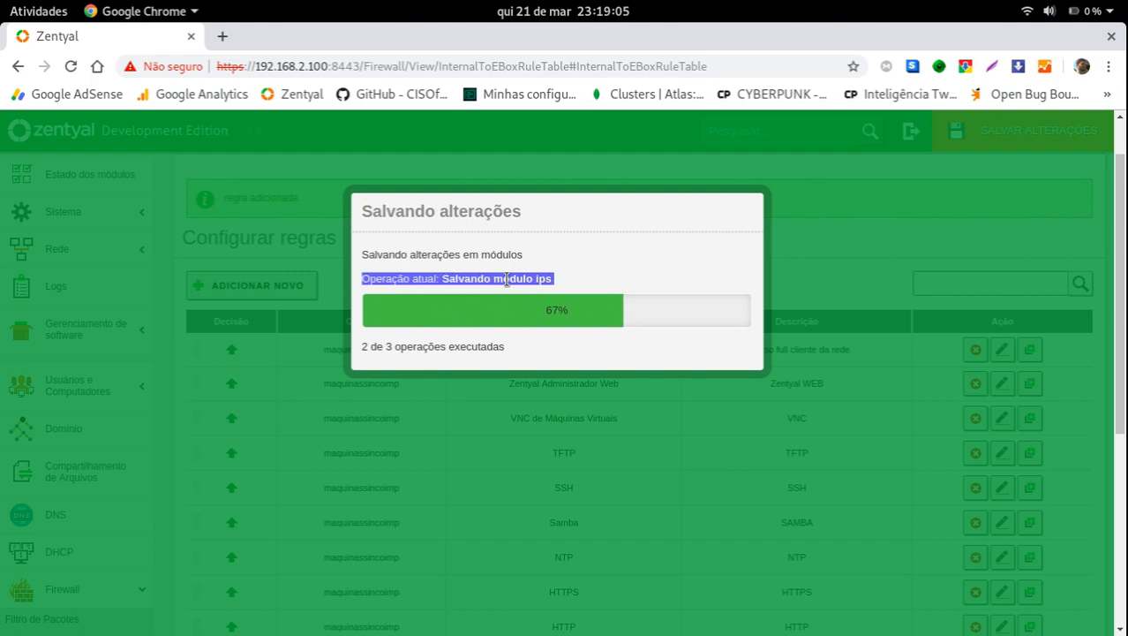
{"action": "left_click", "coordinate": [557, 341]}
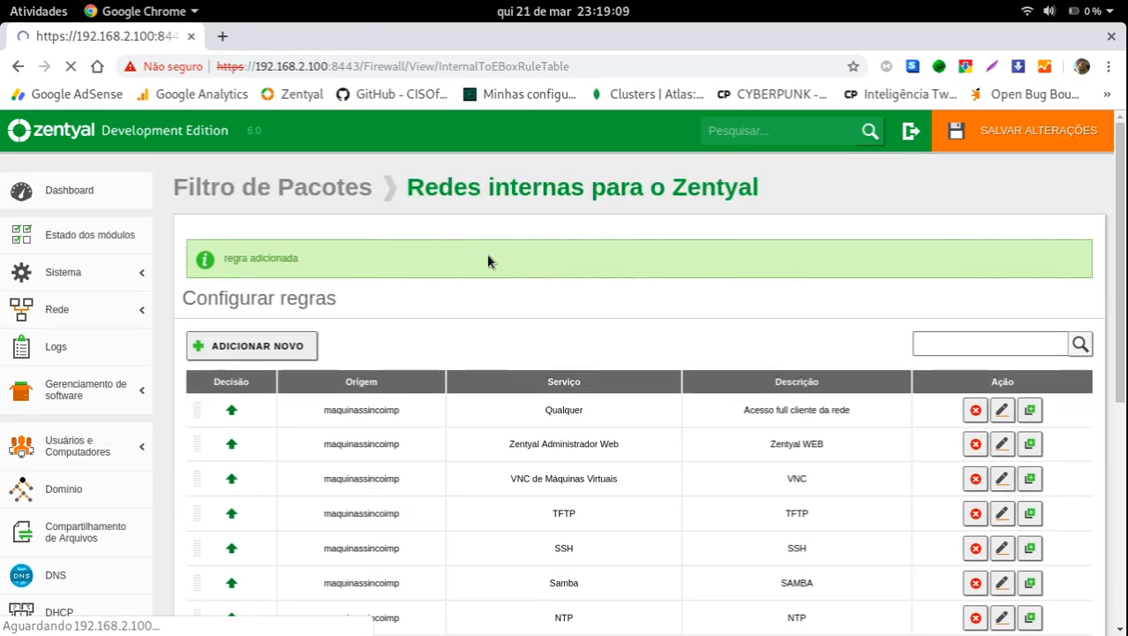
{"action": "scroll", "coordinate": [496, 261], "scroll_direction": "down", "scroll_amount": 3}
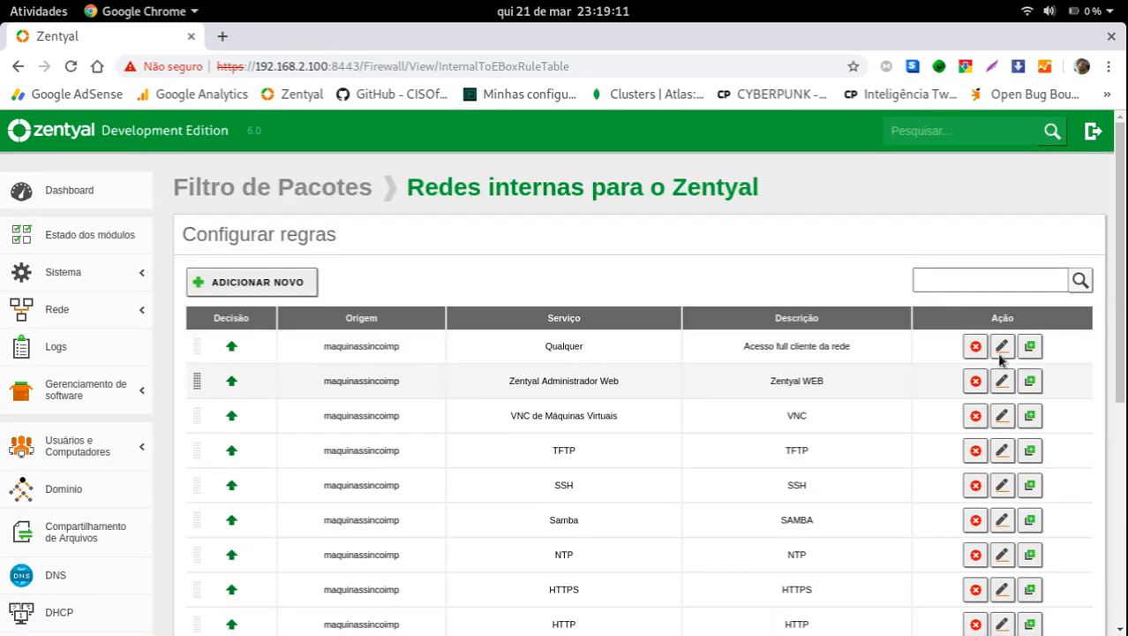
Try changing the "Acesso full cliente da rede" rule to decision NEGAR with service SSH, and cancel the edit.
{"action": "left_click", "coordinate": [1003, 344]}
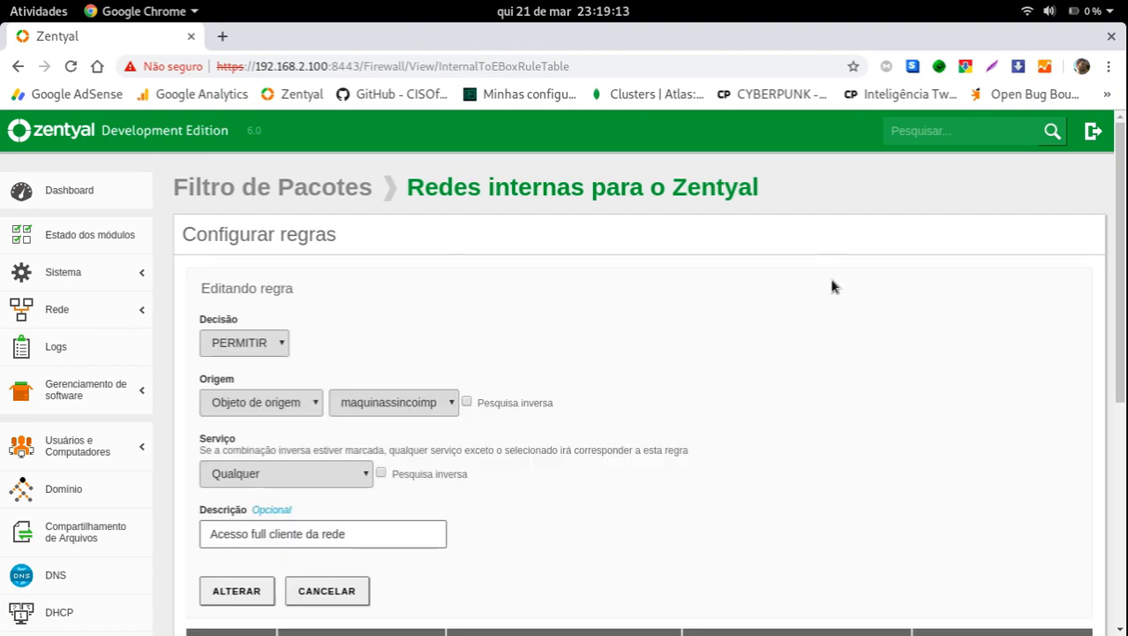
{"action": "left_click", "coordinate": [253, 346]}
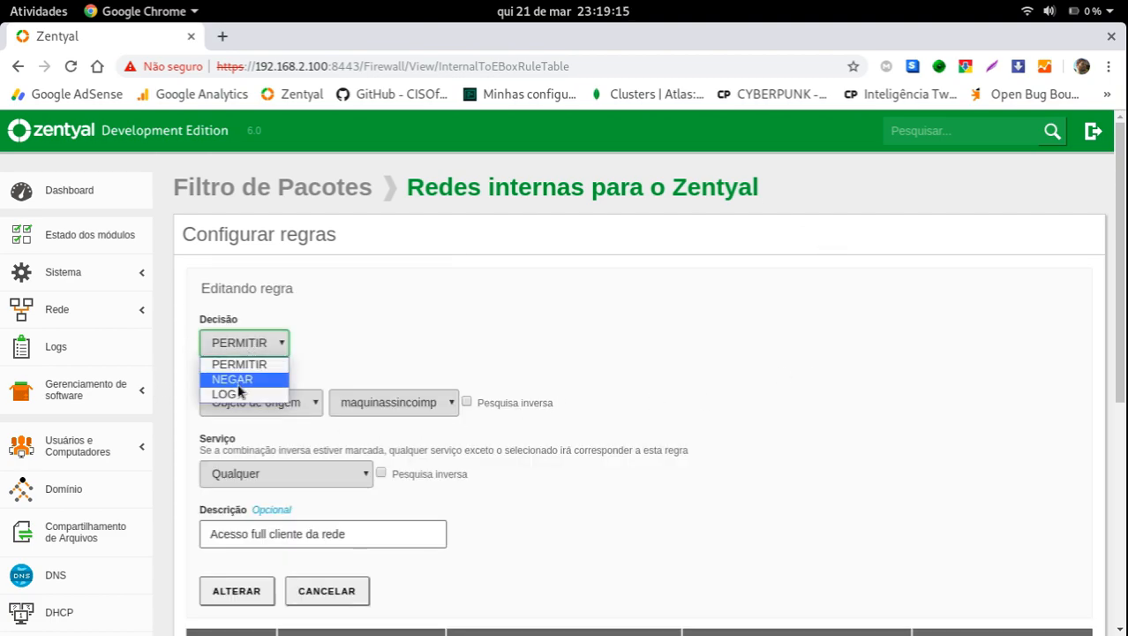
{"action": "left_click", "coordinate": [232, 379]}
{"action": "scroll", "coordinate": [620, 390], "scroll_direction": "down", "scroll_amount": 2}
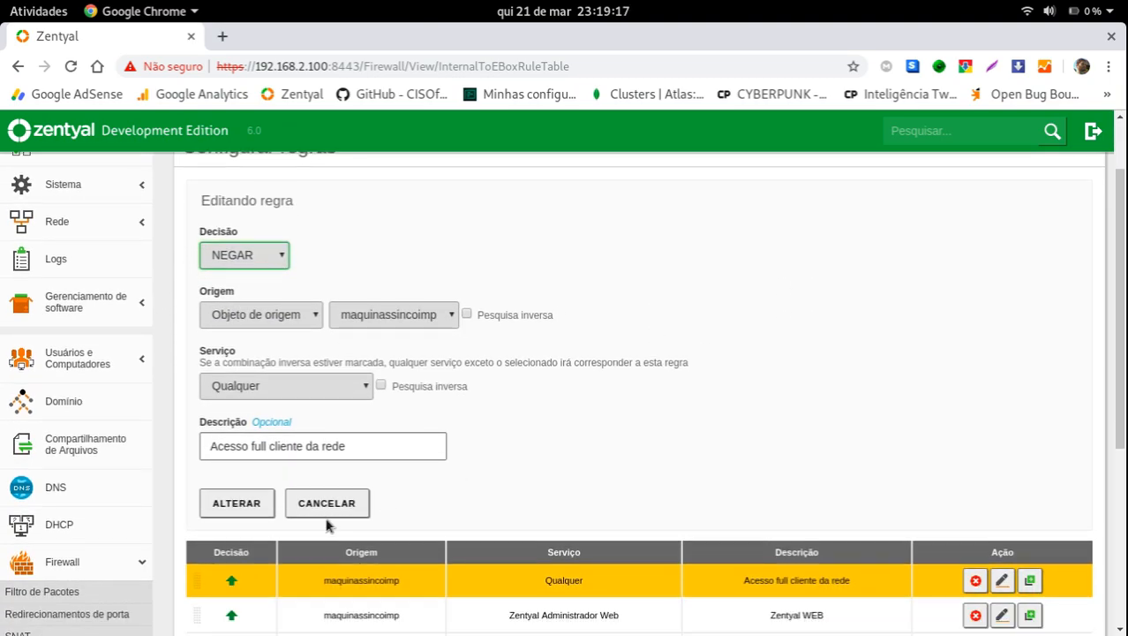
{"action": "left_click", "coordinate": [294, 388]}
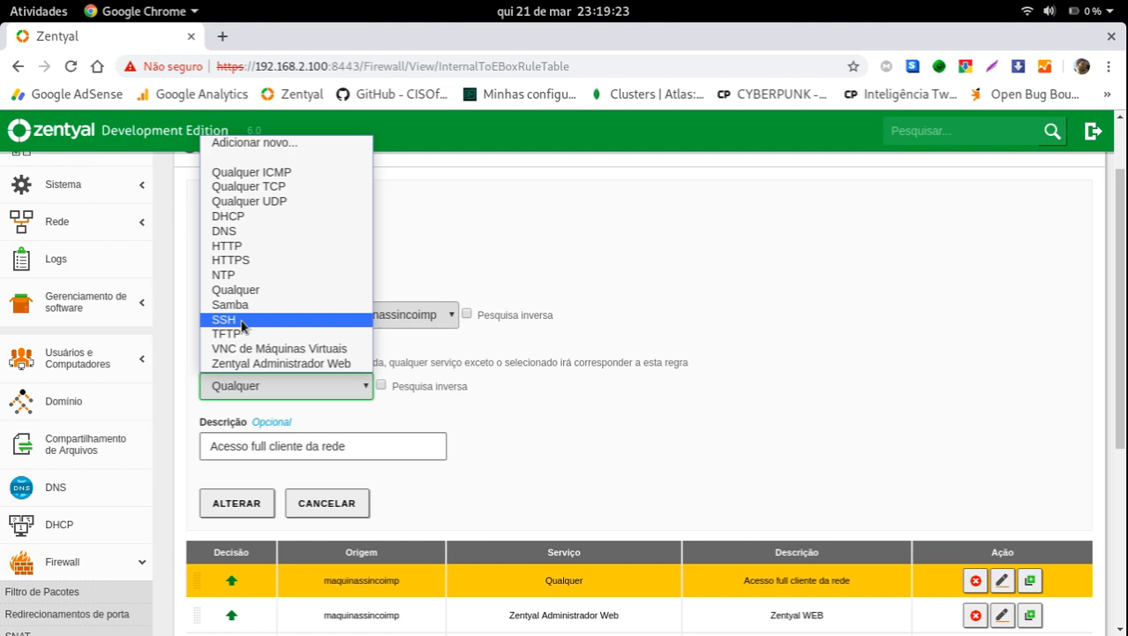
{"action": "left_click", "coordinate": [571, 257]}
{"action": "left_click", "coordinate": [393, 314]}
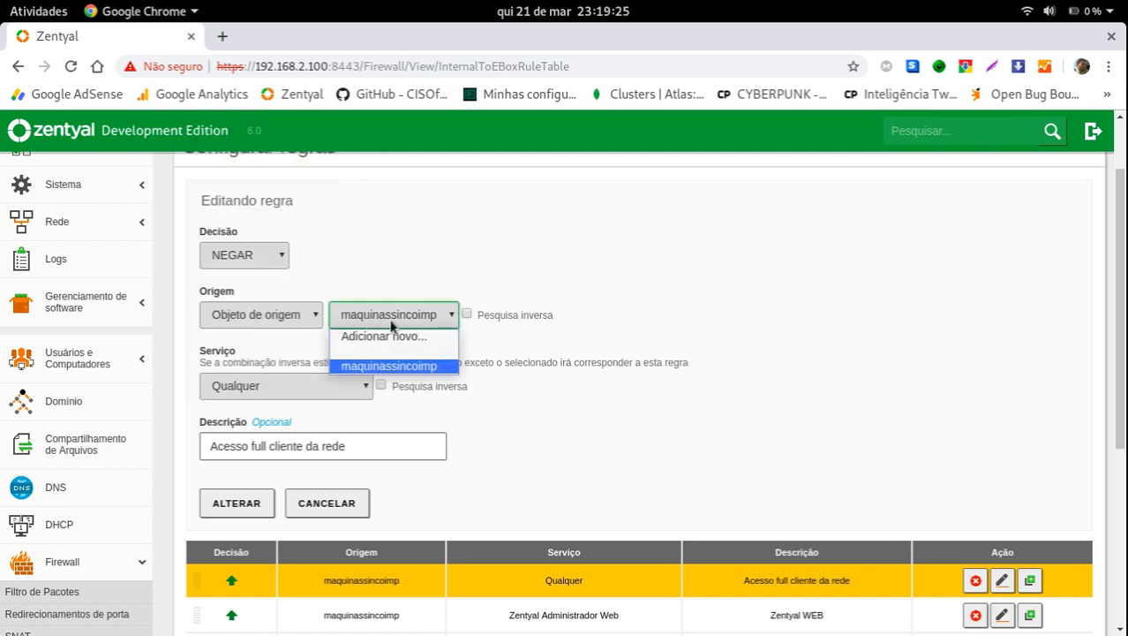
{"action": "left_click", "coordinate": [377, 366]}
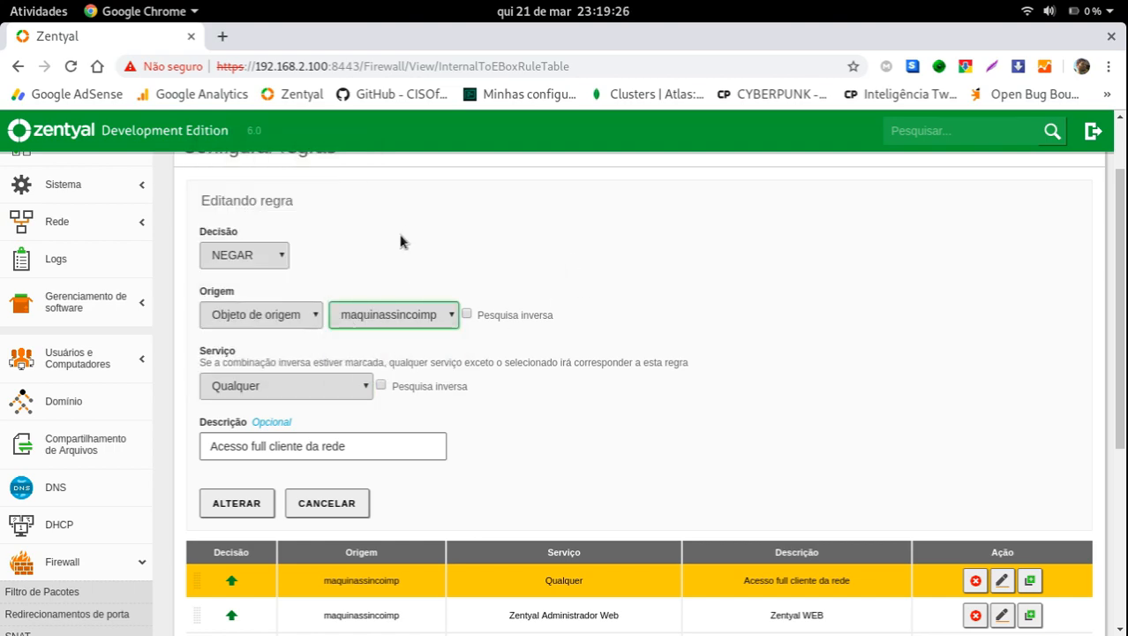
{"action": "left_click", "coordinate": [285, 390]}
{"action": "left_click", "coordinate": [241, 320]}
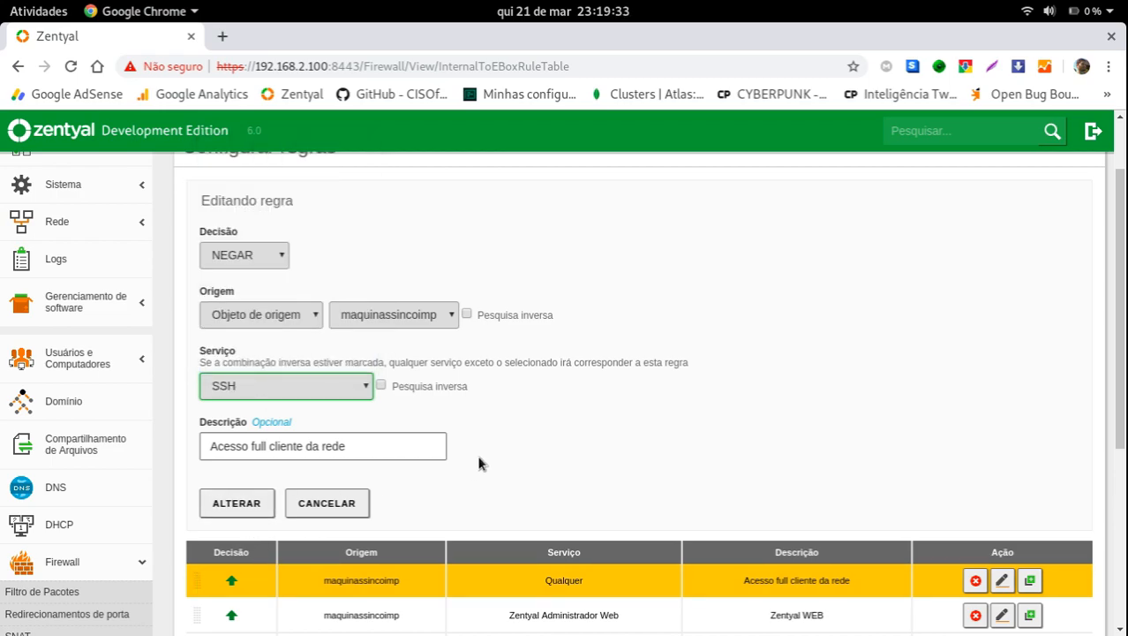
{"action": "left_click", "coordinate": [334, 501]}
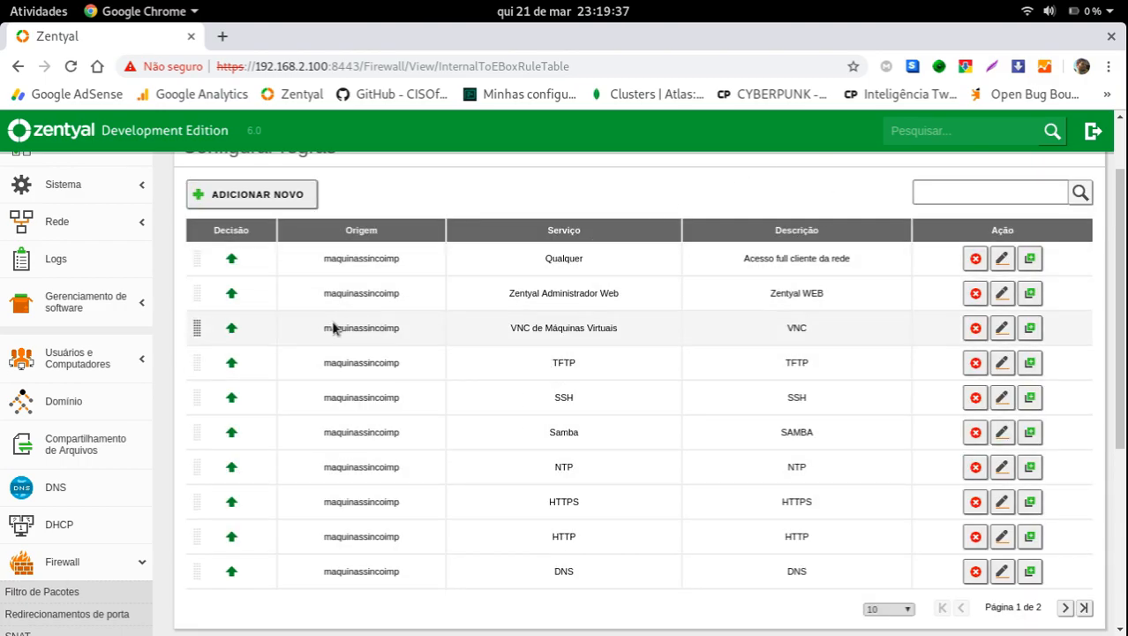
Open the form for another new rule, review the available services, and cancel it.
{"action": "scroll", "coordinate": [335, 325], "scroll_direction": "up", "scroll_amount": 1}
{"action": "scroll", "coordinate": [424, 273], "scroll_direction": "up", "scroll_amount": 1}
{"action": "left_click", "coordinate": [282, 279]}
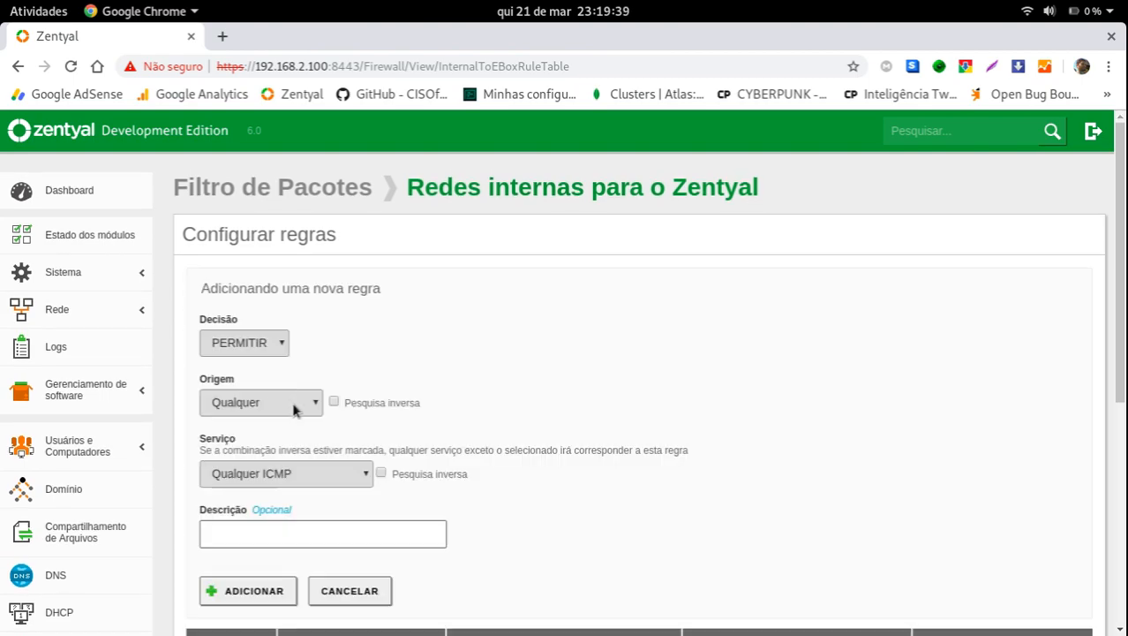
{"action": "left_click", "coordinate": [252, 473]}
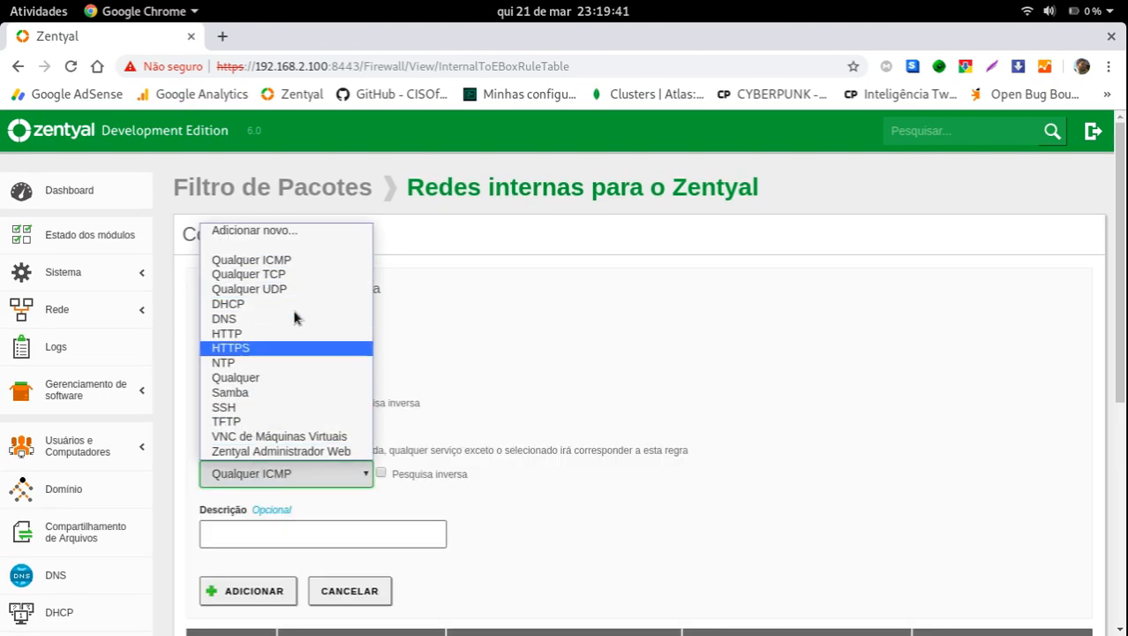
{"action": "left_click", "coordinate": [315, 610]}
{"action": "left_click", "coordinate": [344, 590]}
Look over the rule list, return to the packet filter page and read the description of the internal networks filter rules.
{"action": "scroll", "coordinate": [560, 373], "scroll_direction": "down", "scroll_amount": 4}
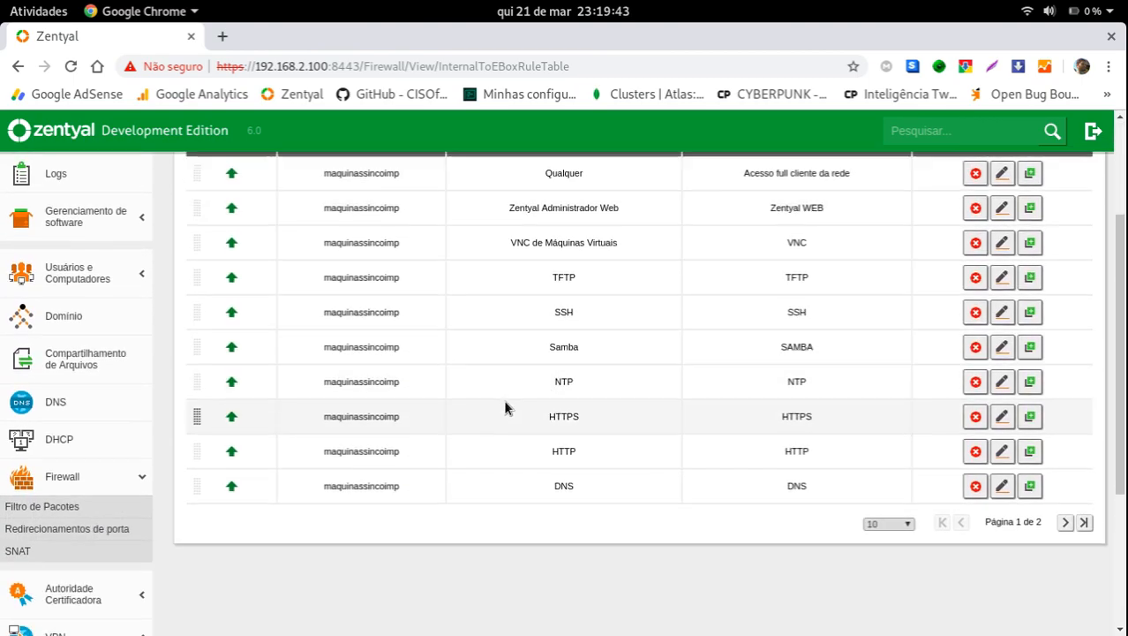
{"action": "scroll", "coordinate": [503, 402], "scroll_direction": "up", "scroll_amount": 3}
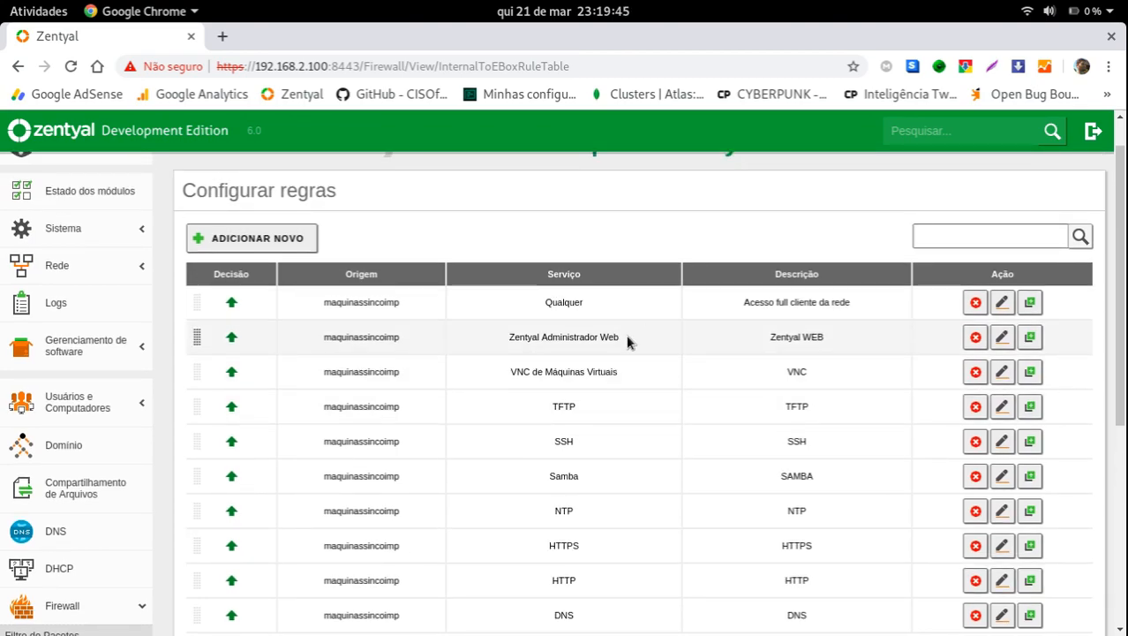
{"action": "scroll", "coordinate": [585, 381], "scroll_direction": "down", "scroll_amount": 2}
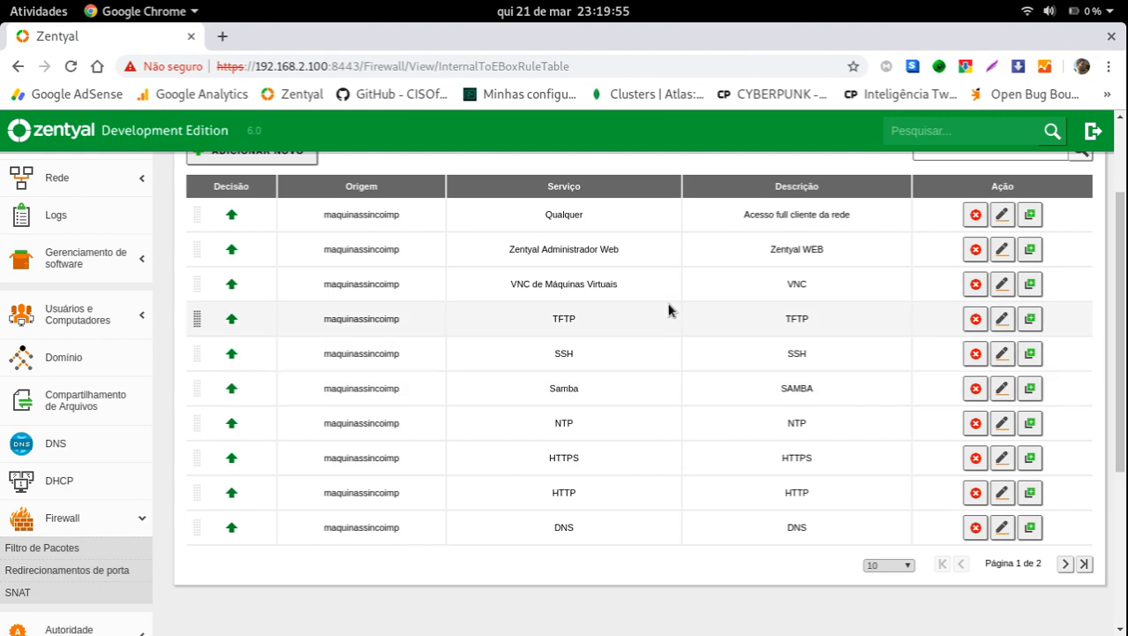
{"action": "scroll", "coordinate": [151, 362], "scroll_direction": "up", "scroll_amount": 3}
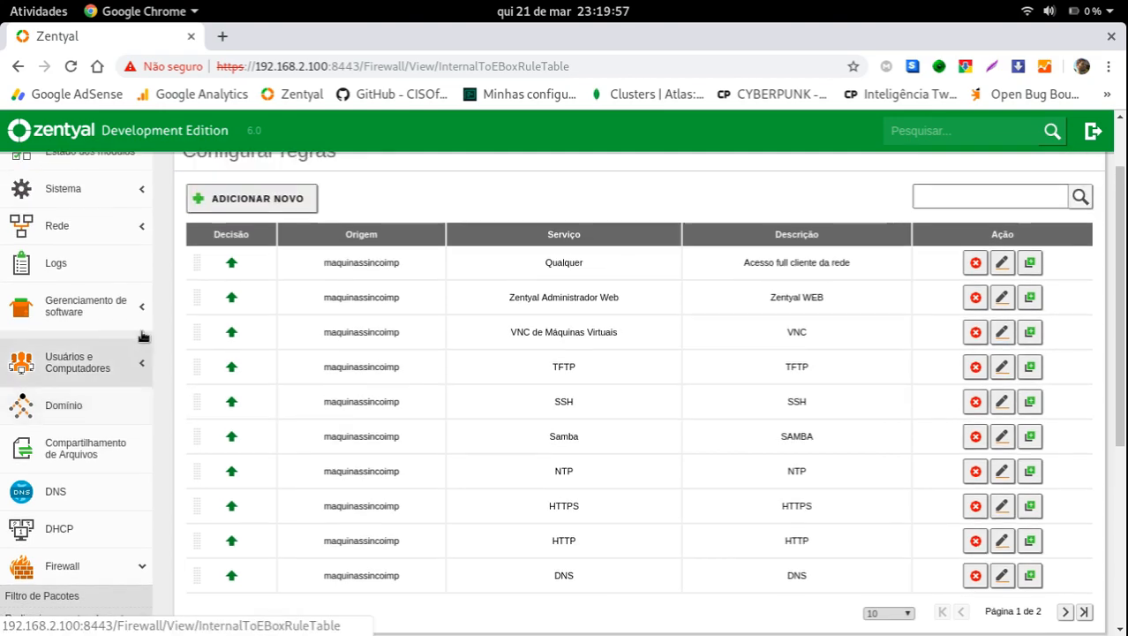
{"action": "scroll", "coordinate": [76, 437], "scroll_direction": "down", "scroll_amount": 4}
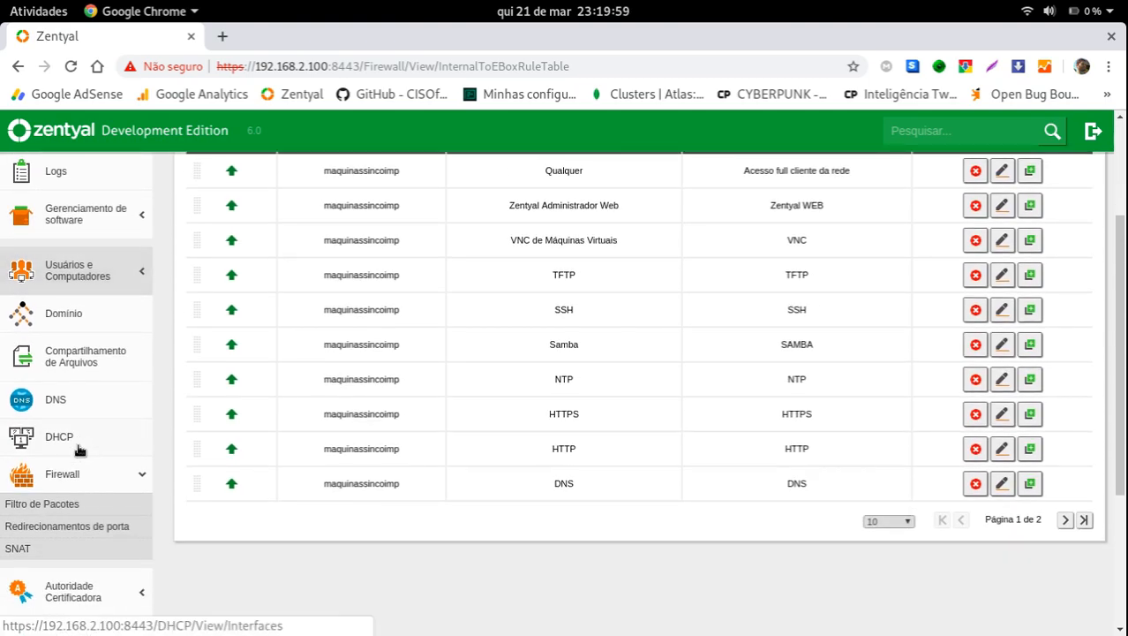
{"action": "left_click", "coordinate": [60, 506]}
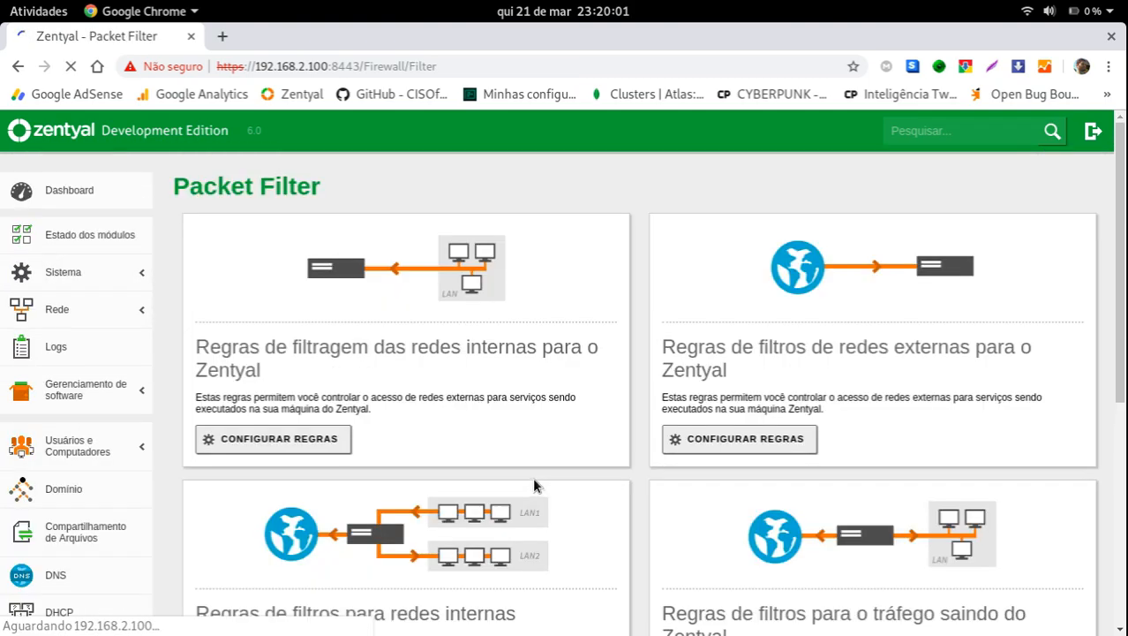
{"action": "scroll", "coordinate": [369, 360], "scroll_direction": "down", "scroll_amount": 4}
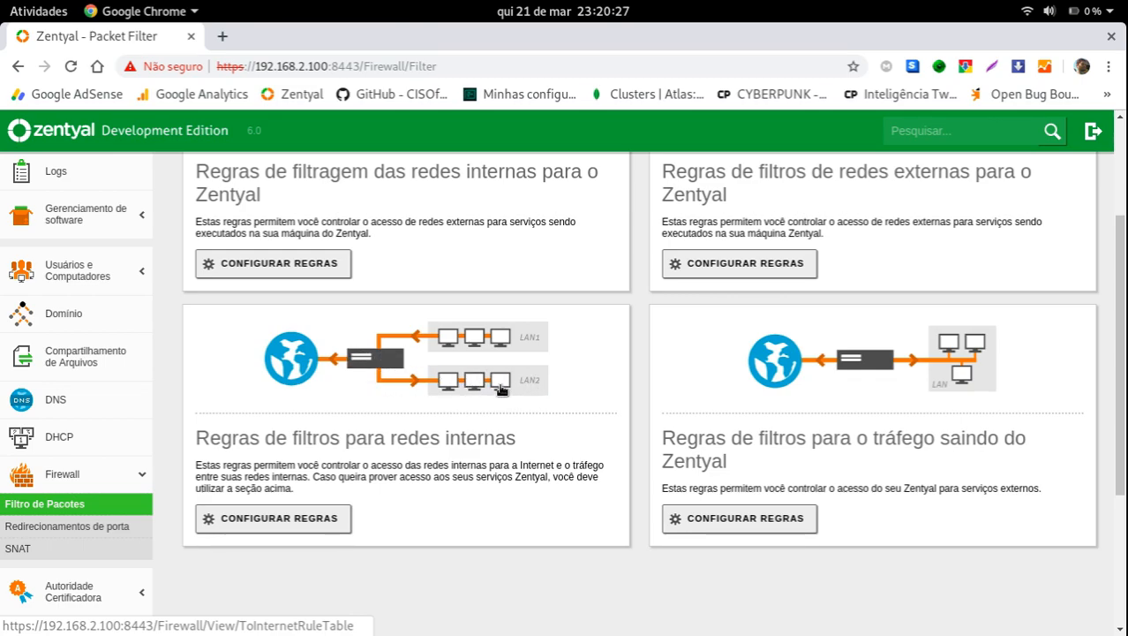
{"action": "left_click", "coordinate": [240, 521]}
{"action": "left_click_drag", "start_coordinate": [195, 465], "coordinate": [331, 495]}
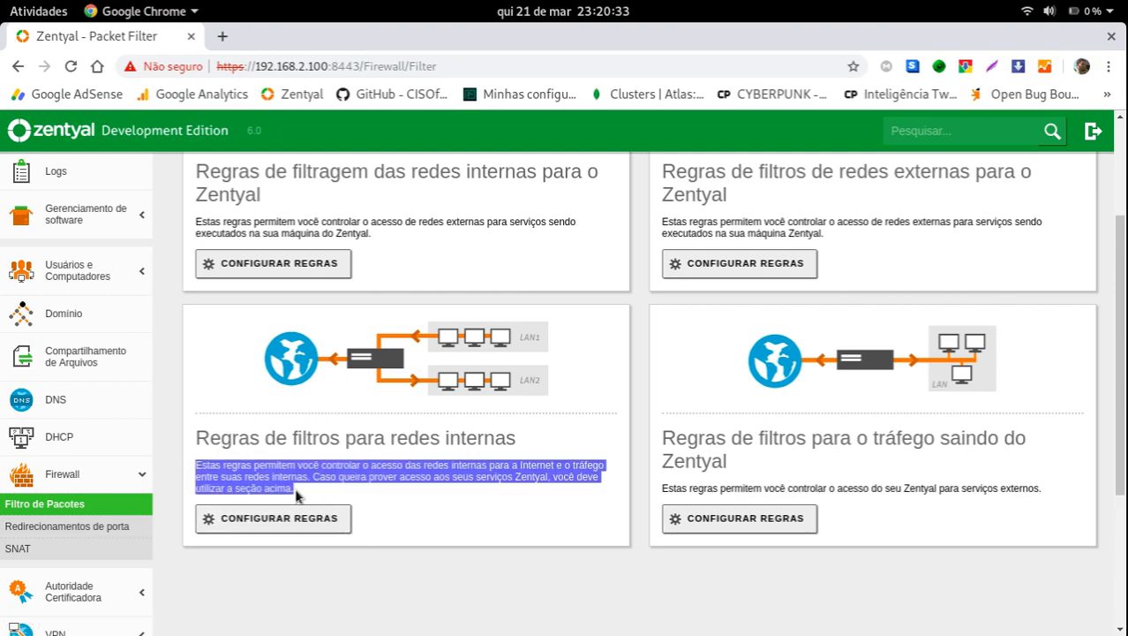
Open the internal networks filter rules, open the "Maquinas do grupo" rule for editing, and review its source options.
{"action": "left_click", "coordinate": [269, 522]}
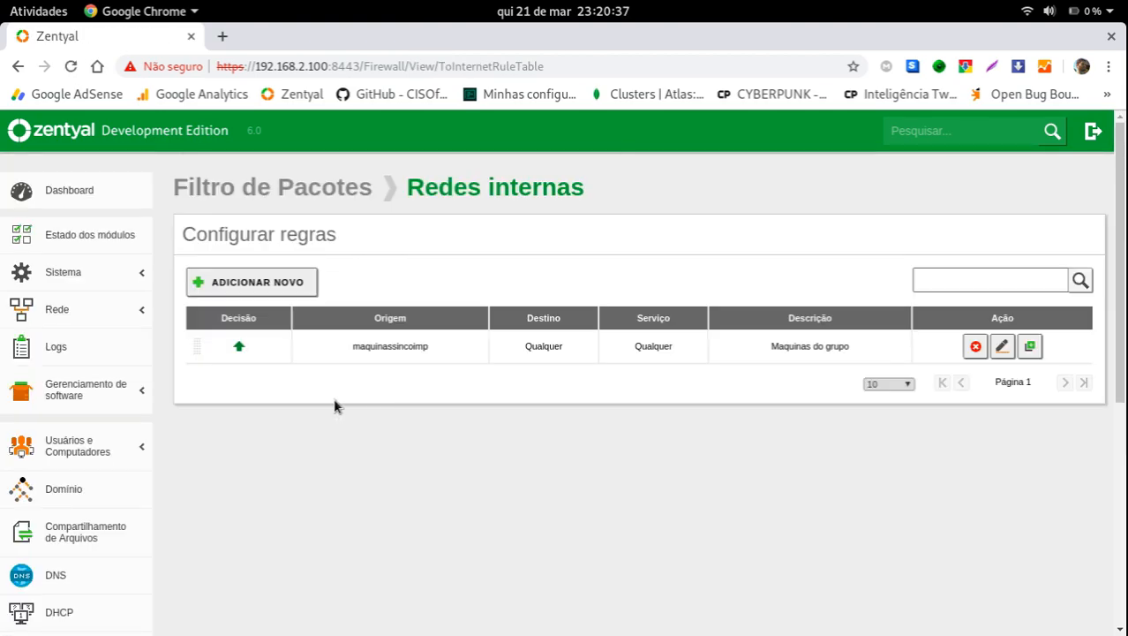
{"action": "left_click", "coordinate": [1002, 347]}
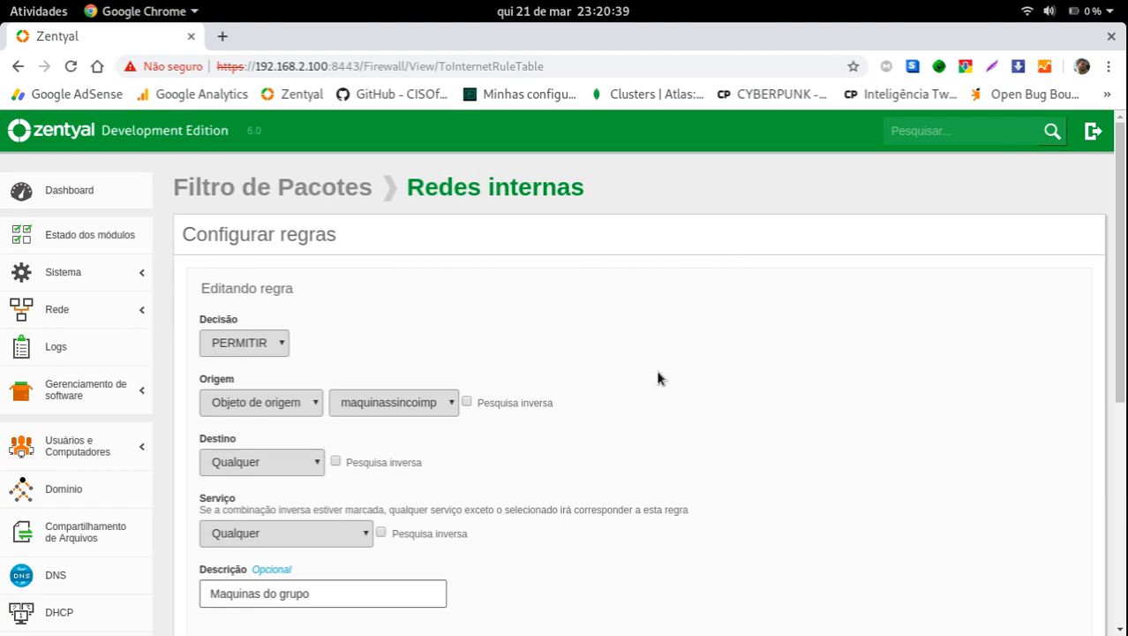
{"action": "scroll", "coordinate": [432, 388], "scroll_direction": "down", "scroll_amount": 2}
{"action": "left_click", "coordinate": [250, 318]}
{"action": "left_click", "coordinate": [252, 326]}
{"action": "left_click", "coordinate": [366, 315]}
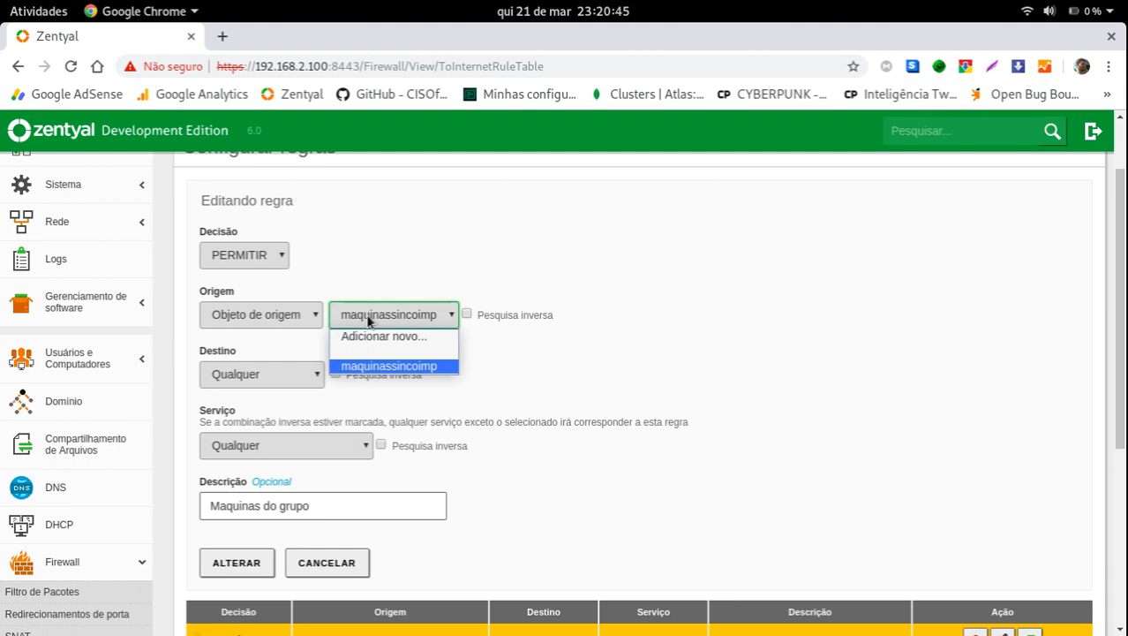
Examine the source, destination and service options of the internal networks rule "Maquinas do grupo" and close it without saving.
{"action": "left_click", "coordinate": [369, 320]}
{"action": "left_click", "coordinate": [273, 378]}
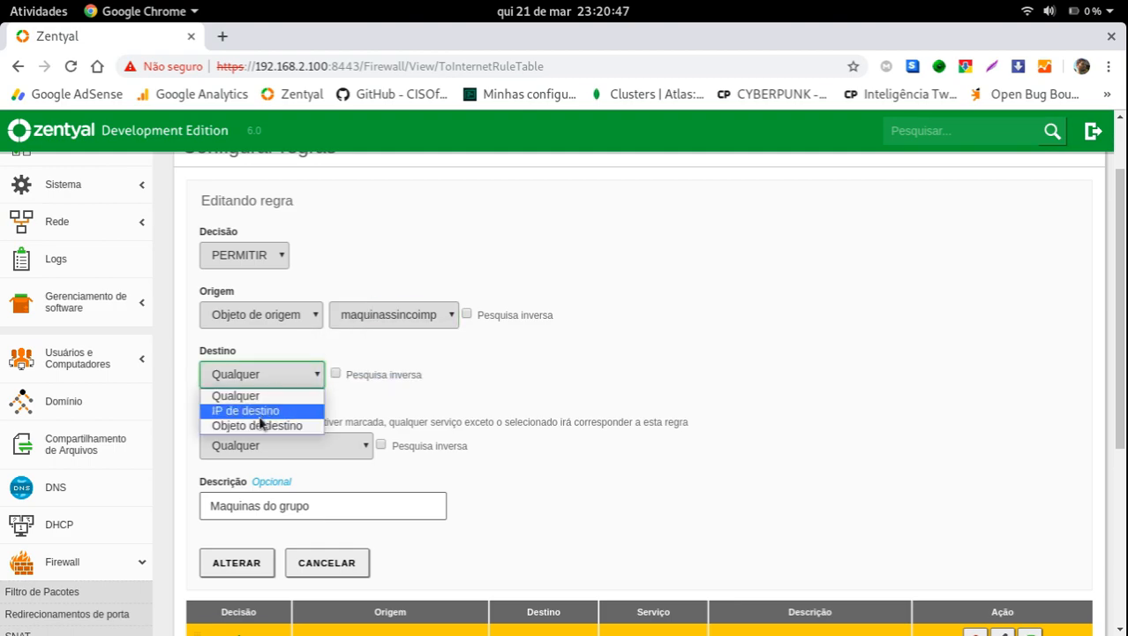
{"action": "left_click", "coordinate": [429, 395]}
{"action": "left_click", "coordinate": [300, 446]}
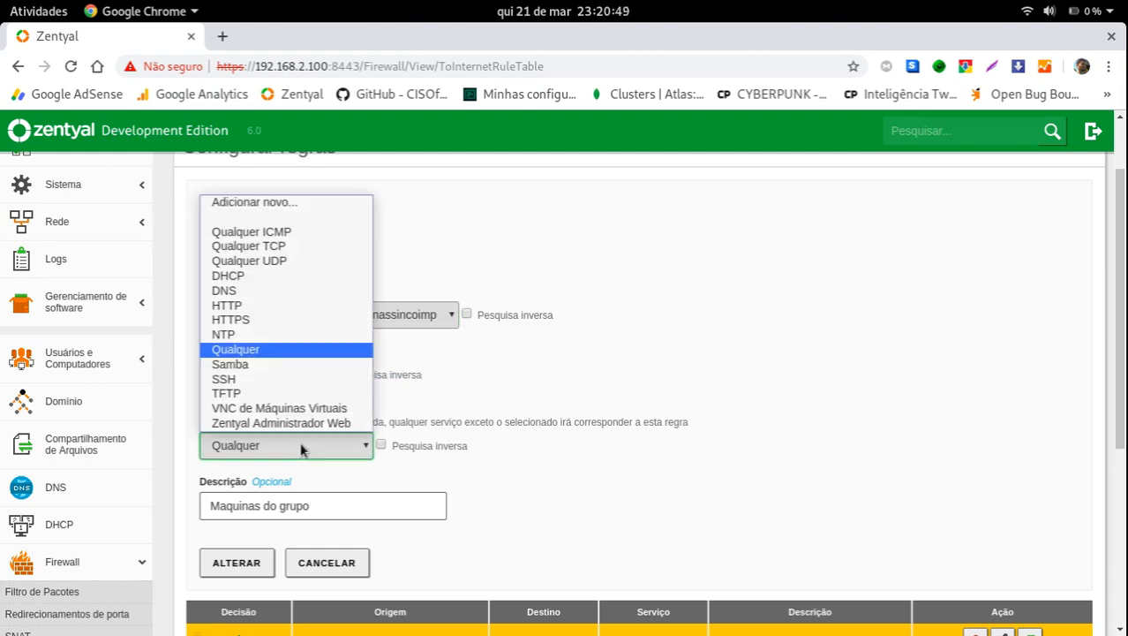
{"action": "left_click", "coordinate": [315, 352]}
{"action": "left_click", "coordinate": [269, 377]}
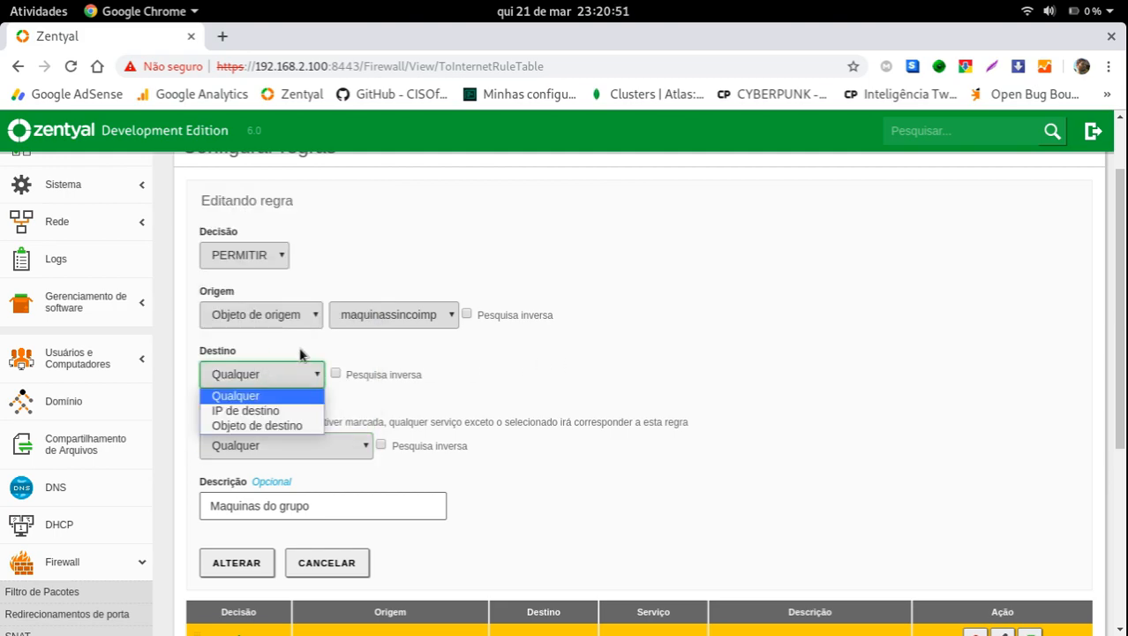
{"action": "left_click", "coordinate": [533, 359]}
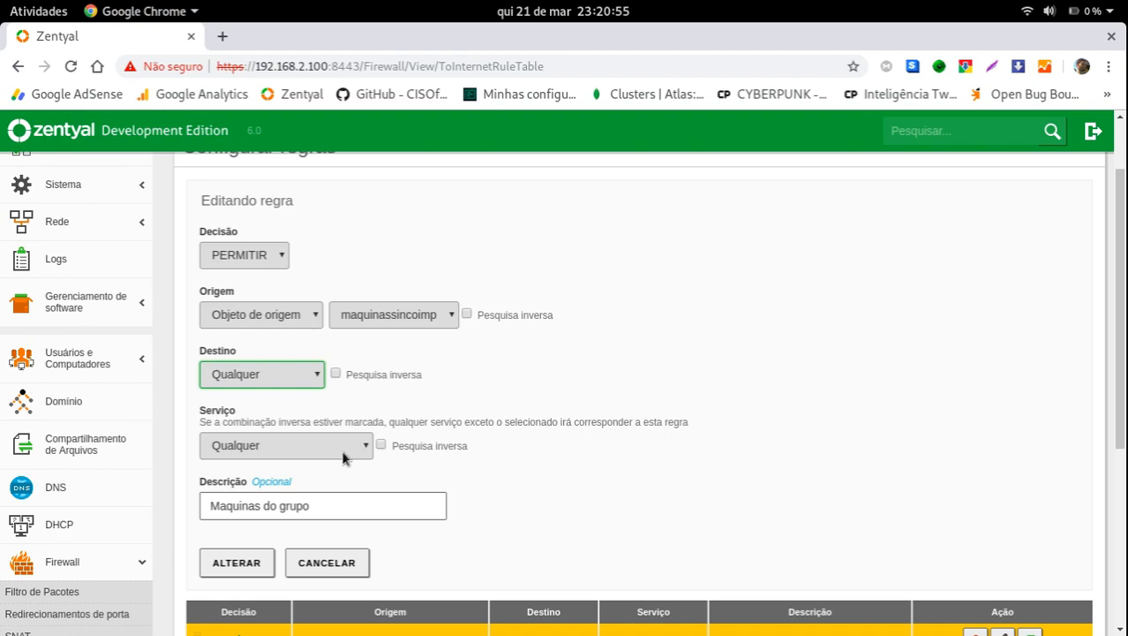
{"action": "left_click", "coordinate": [294, 446]}
{"action": "left_click", "coordinate": [689, 205]}
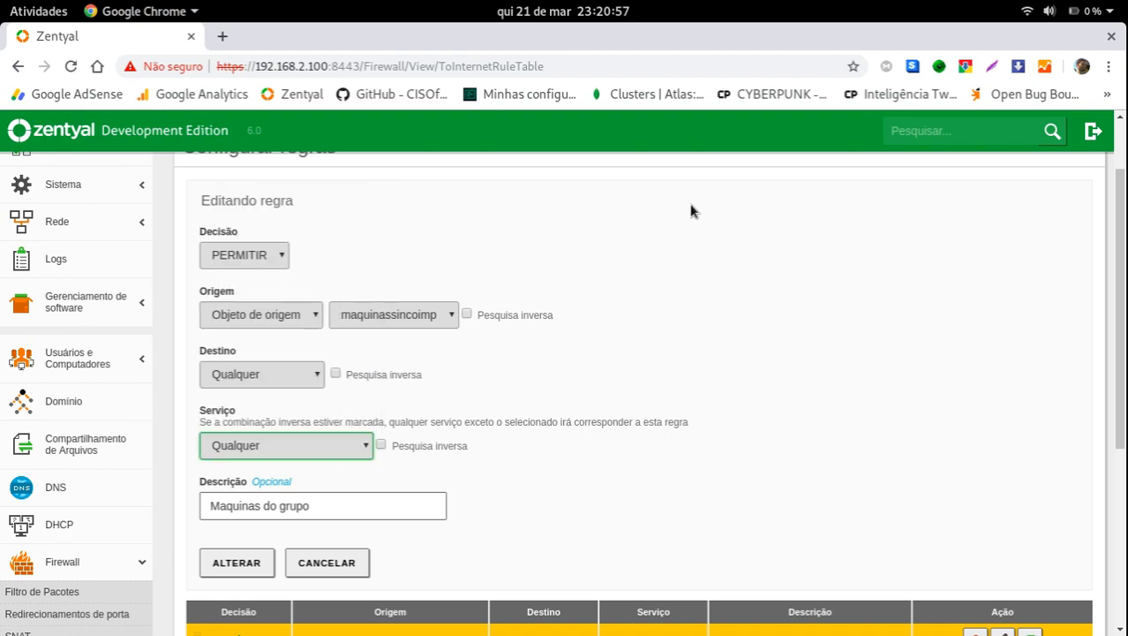
{"action": "left_click", "coordinate": [326, 562]}
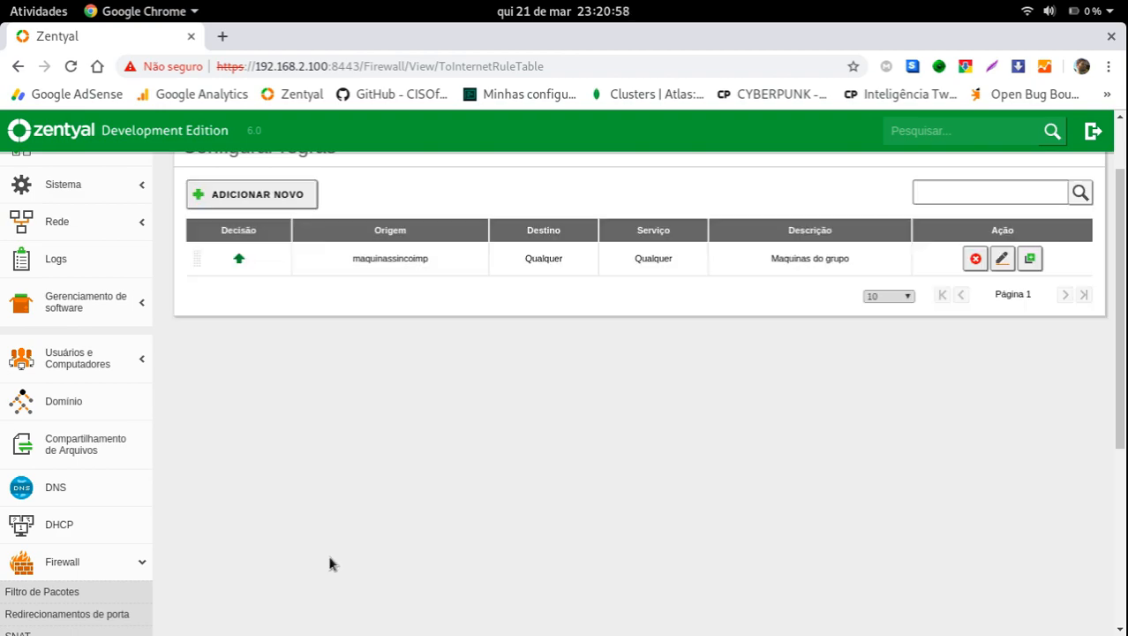
Return to the Packet Filter overview and review its rule sections.
{"action": "left_click", "coordinate": [53, 592]}
{"action": "scroll", "coordinate": [375, 511], "scroll_direction": "down", "scroll_amount": 5}
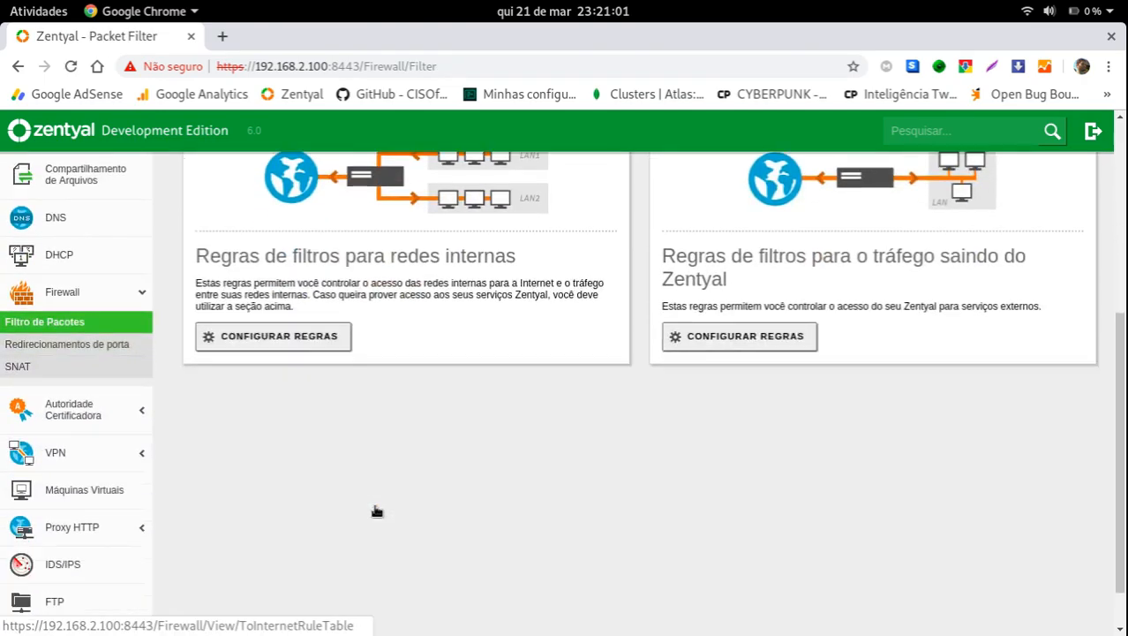
{"action": "scroll", "coordinate": [405, 446], "scroll_direction": "up", "scroll_amount": 2}
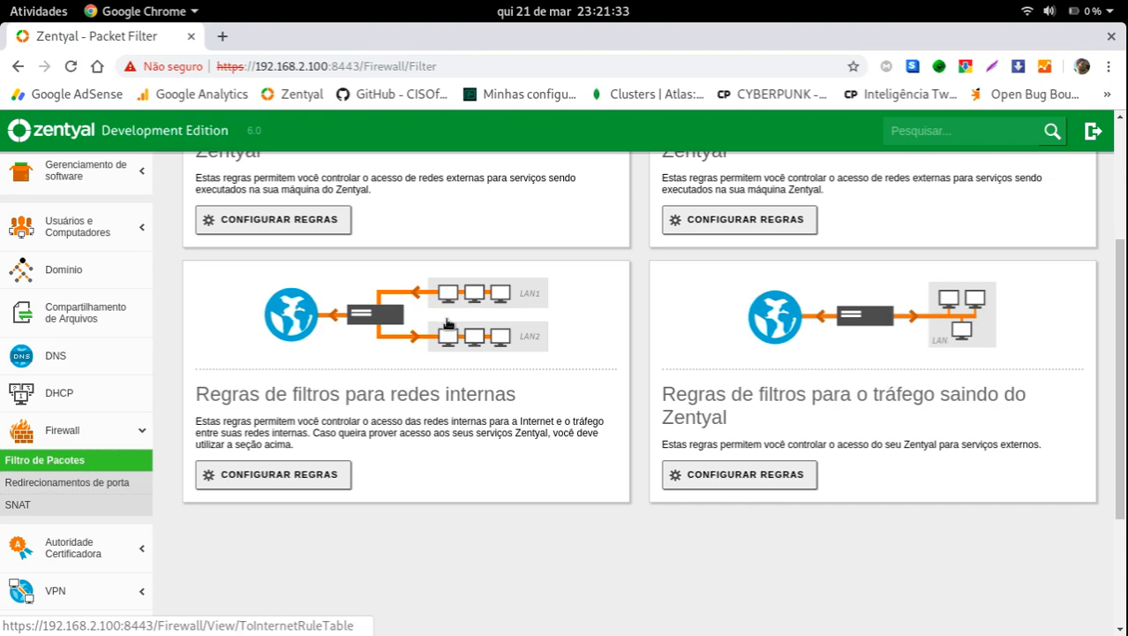
{"action": "scroll", "coordinate": [963, 318], "scroll_direction": "up", "scroll_amount": 5}
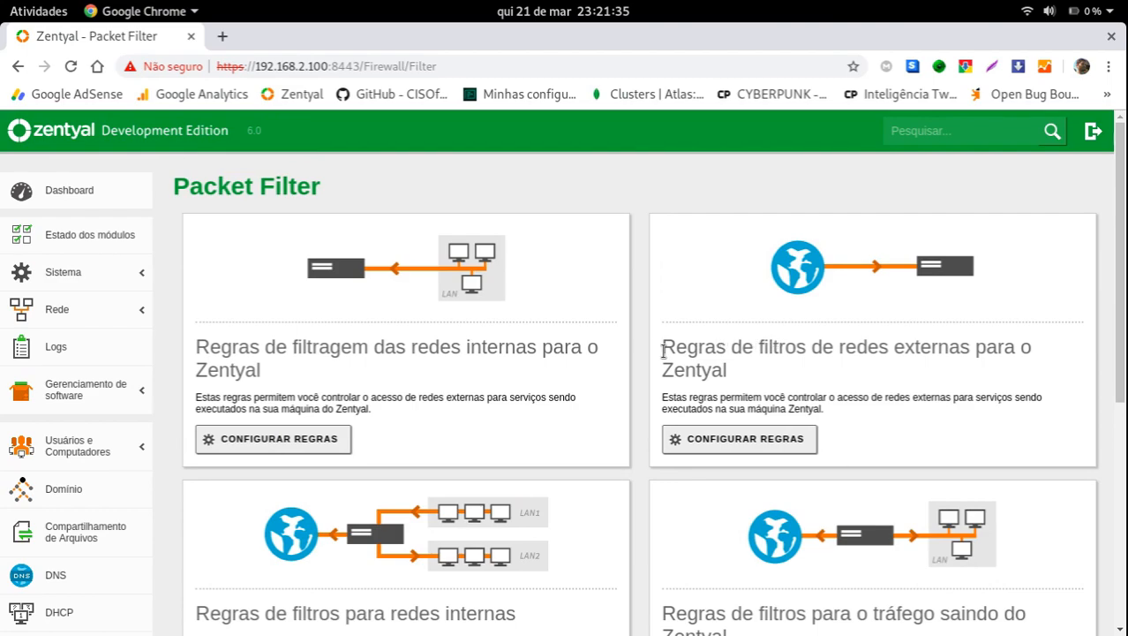
Open the filter rules from external networks to Zentyal and look through the list of permitted services.
{"action": "left_click_drag", "start_coordinate": [660, 353], "coordinate": [938, 347]}
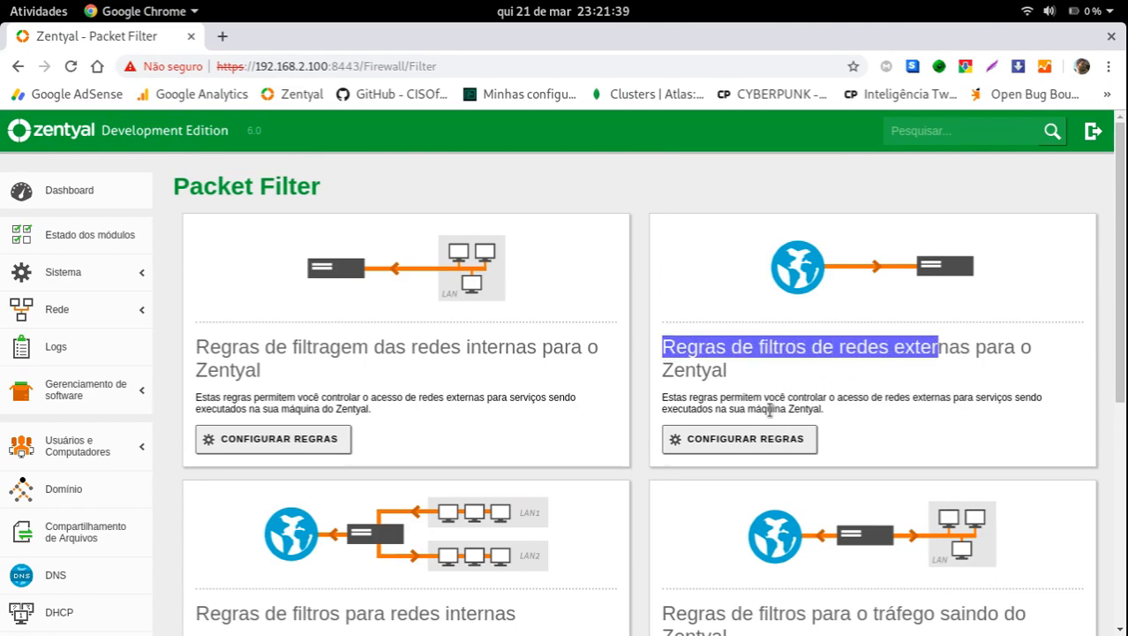
{"action": "left_click", "coordinate": [740, 439]}
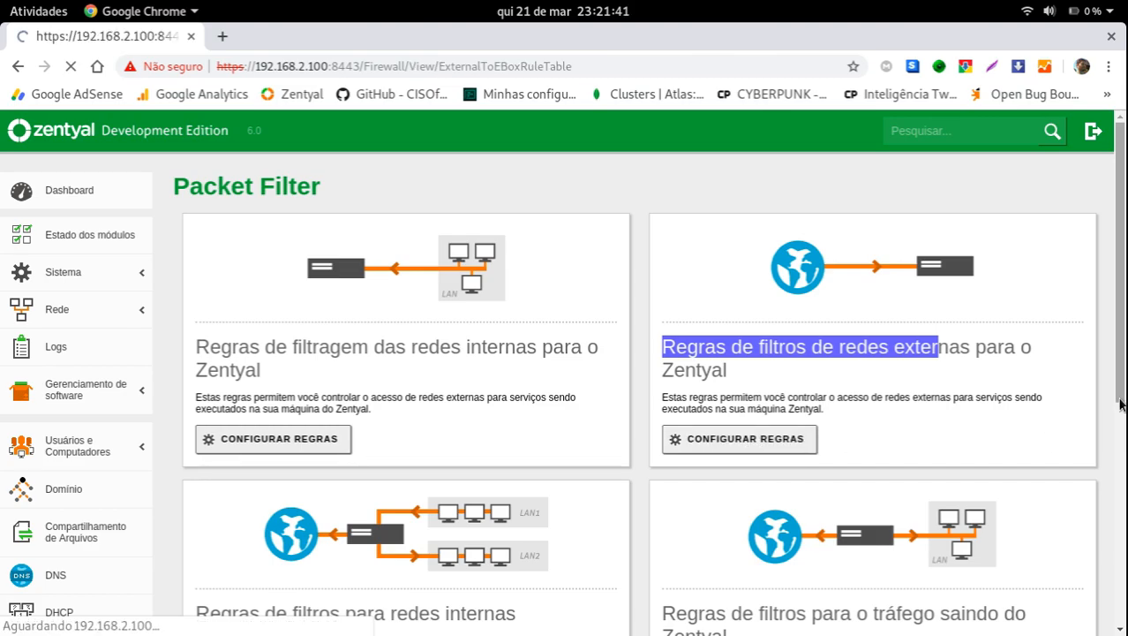
{"action": "scroll", "coordinate": [615, 374], "scroll_direction": "down", "scroll_amount": 1}
{"action": "scroll", "coordinate": [616, 375], "scroll_direction": "down", "scroll_amount": 3}
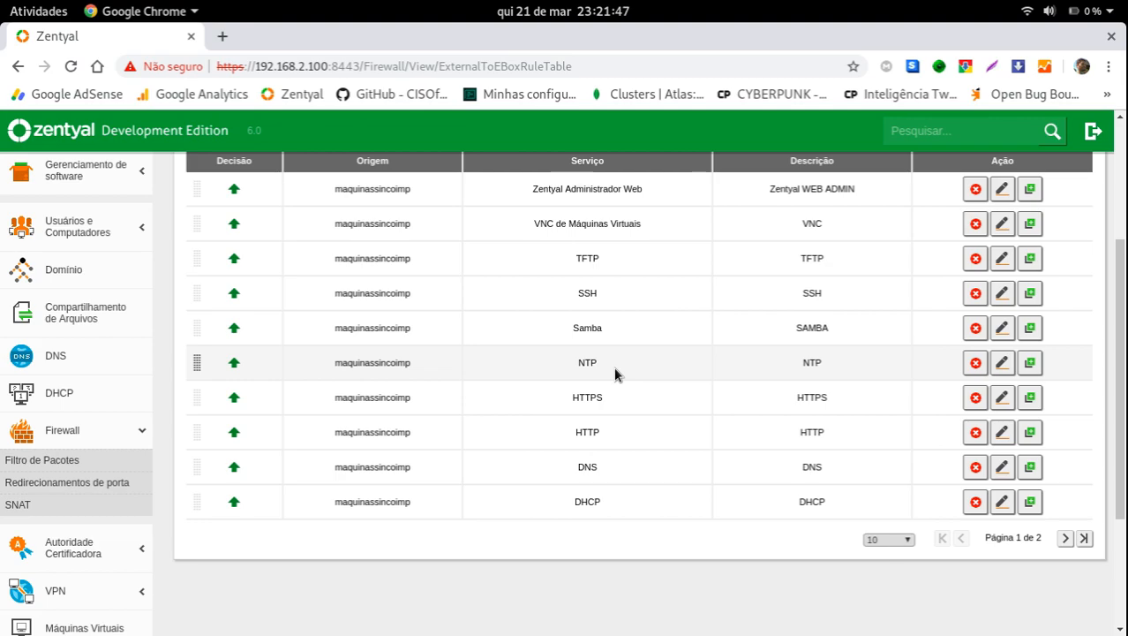
{"action": "scroll", "coordinate": [615, 372], "scroll_direction": "up", "scroll_amount": 4}
Open the "Zentyal WEB ADMIN" rule for editing, examine its source object choices and cancel without changes.
{"action": "left_click", "coordinate": [1002, 366]}
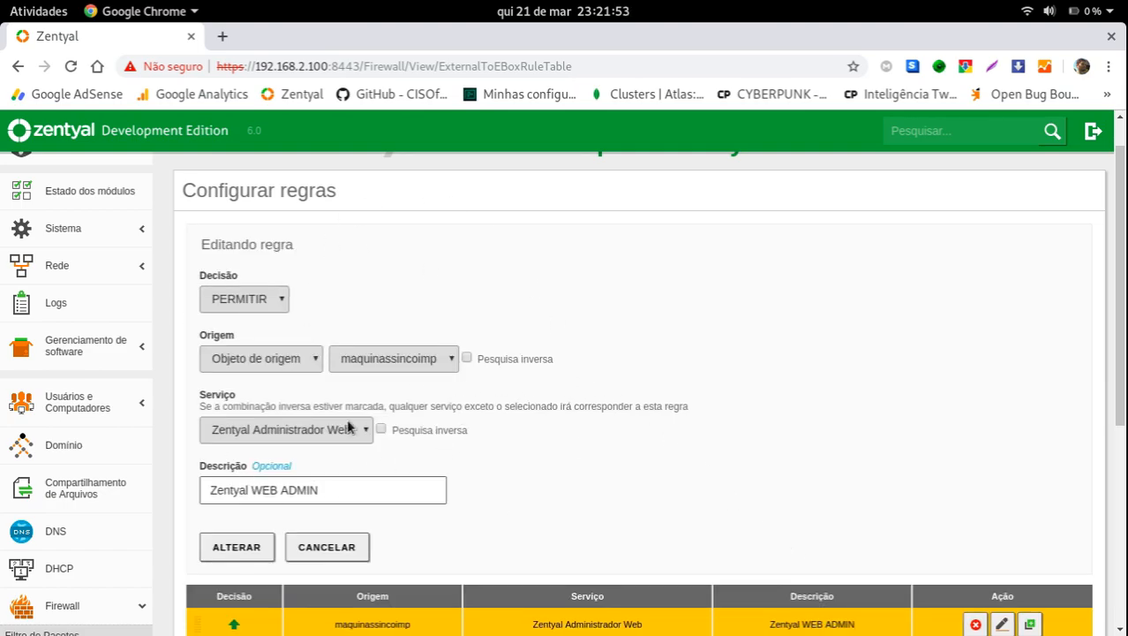
{"action": "scroll", "coordinate": [388, 415], "scroll_direction": "down", "scroll_amount": 2}
{"action": "left_click", "coordinate": [414, 279]}
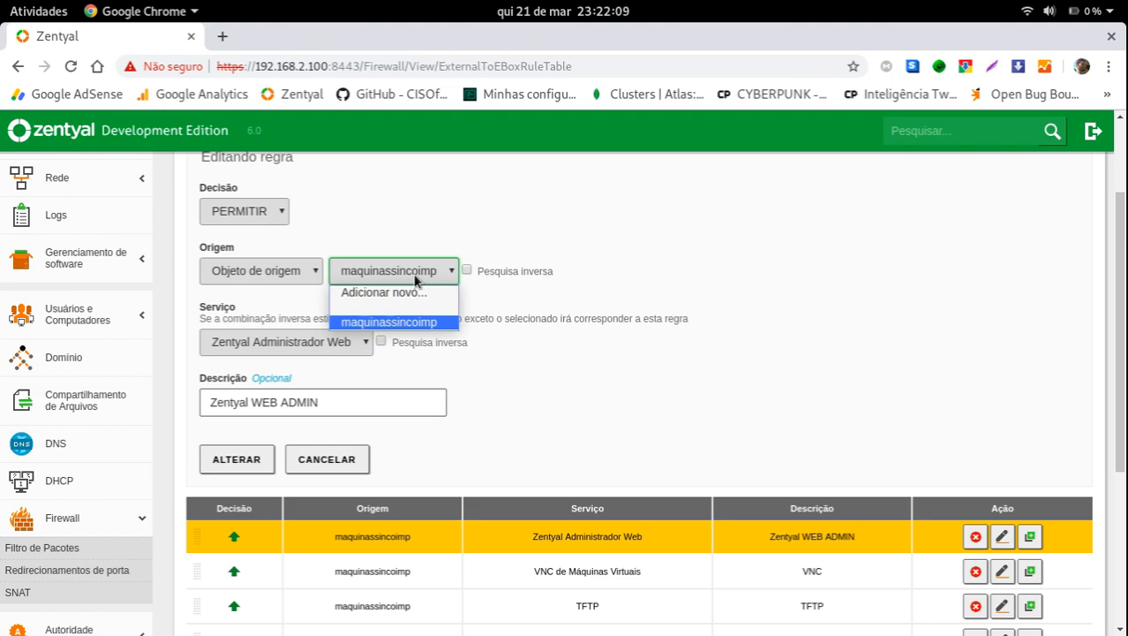
{"action": "left_click", "coordinate": [424, 260]}
{"action": "left_click", "coordinate": [381, 276]}
{"action": "left_click", "coordinate": [388, 323]}
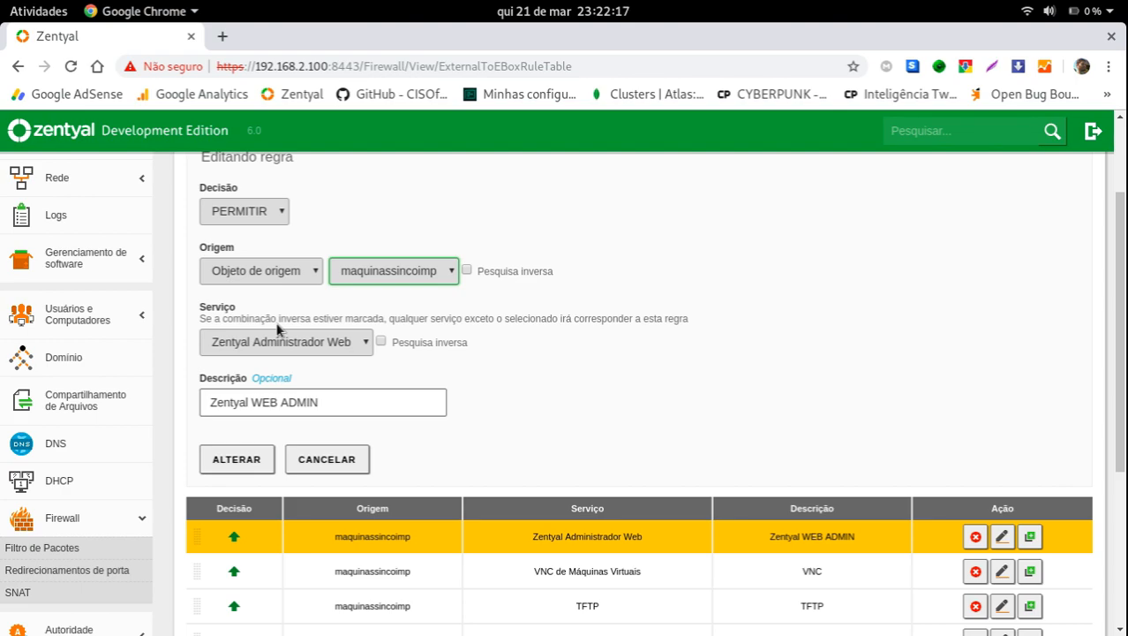
{"action": "left_click", "coordinate": [452, 271]}
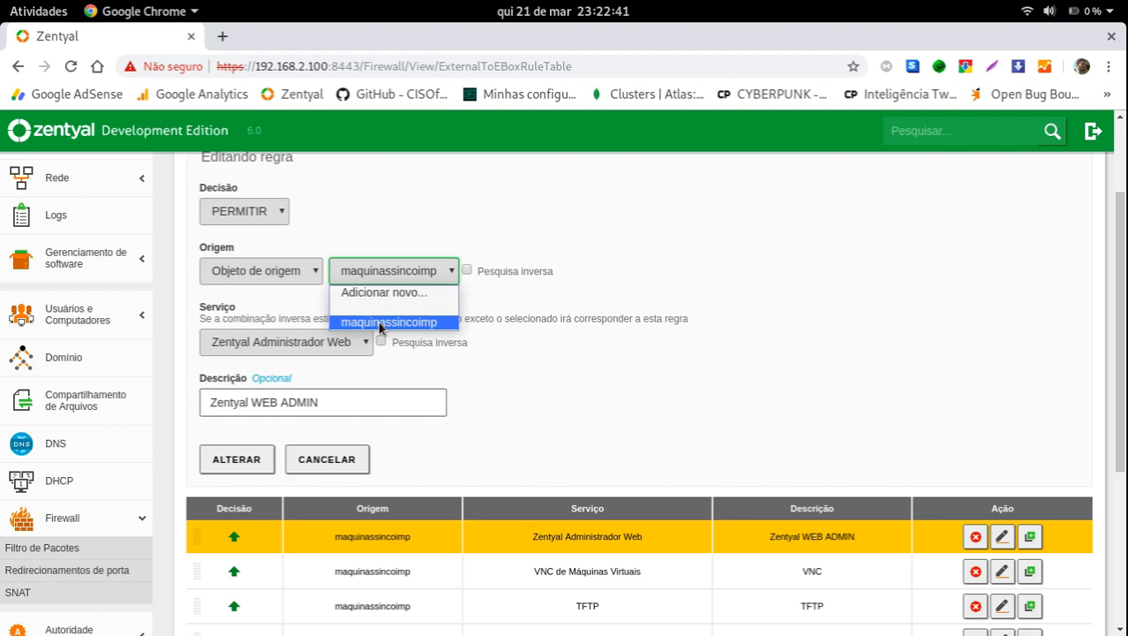
{"action": "left_click", "coordinate": [382, 323]}
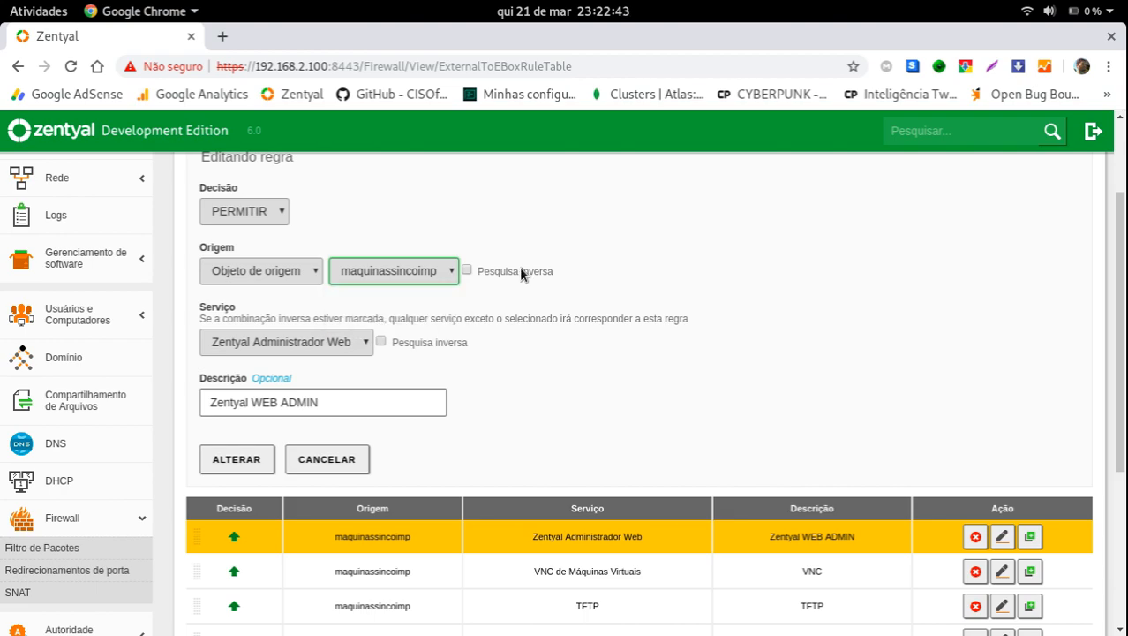
{"action": "left_click", "coordinate": [327, 459]}
Look through the external network rules again and return to the Packet Filter overview.
{"action": "scroll", "coordinate": [577, 388], "scroll_direction": "down", "scroll_amount": 3}
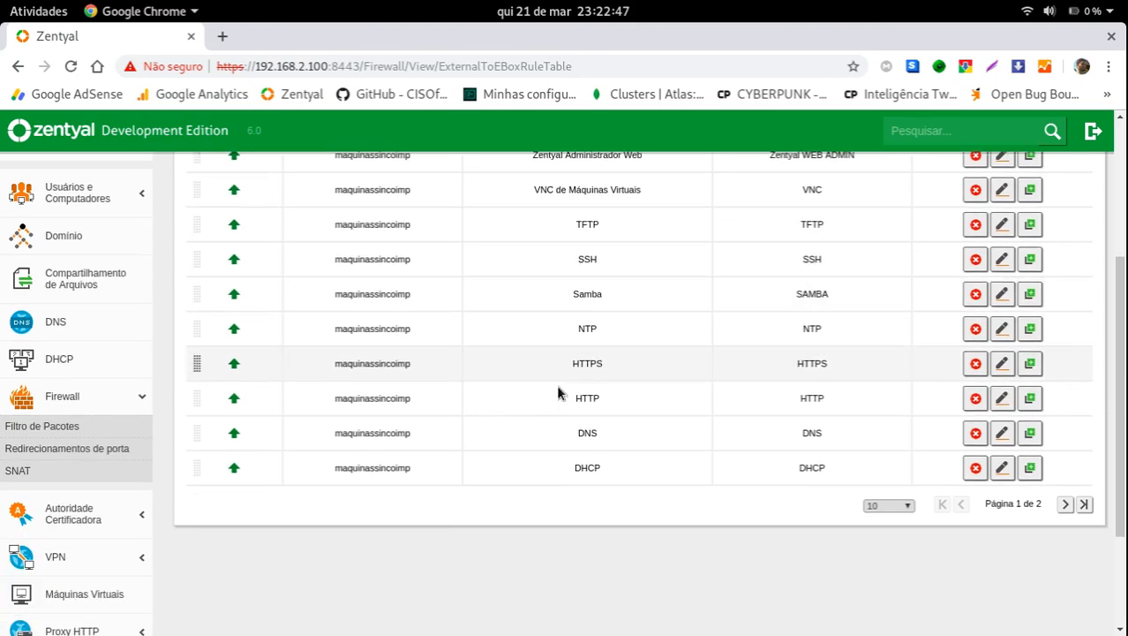
{"action": "scroll", "coordinate": [364, 405], "scroll_direction": "up", "scroll_amount": 3}
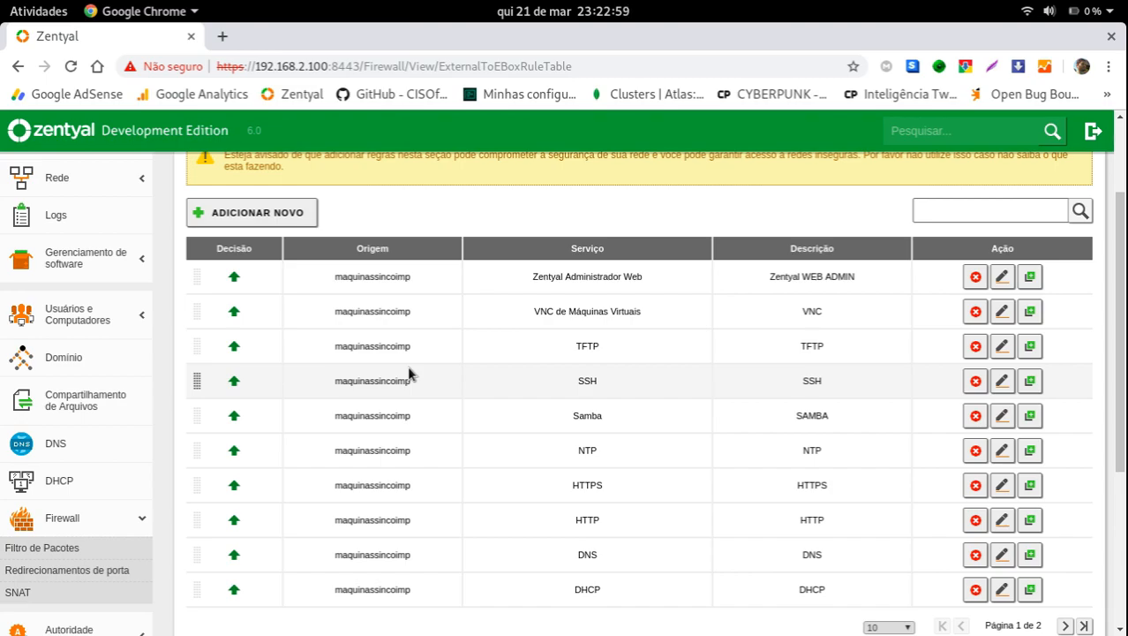
{"action": "left_click", "coordinate": [17, 546]}
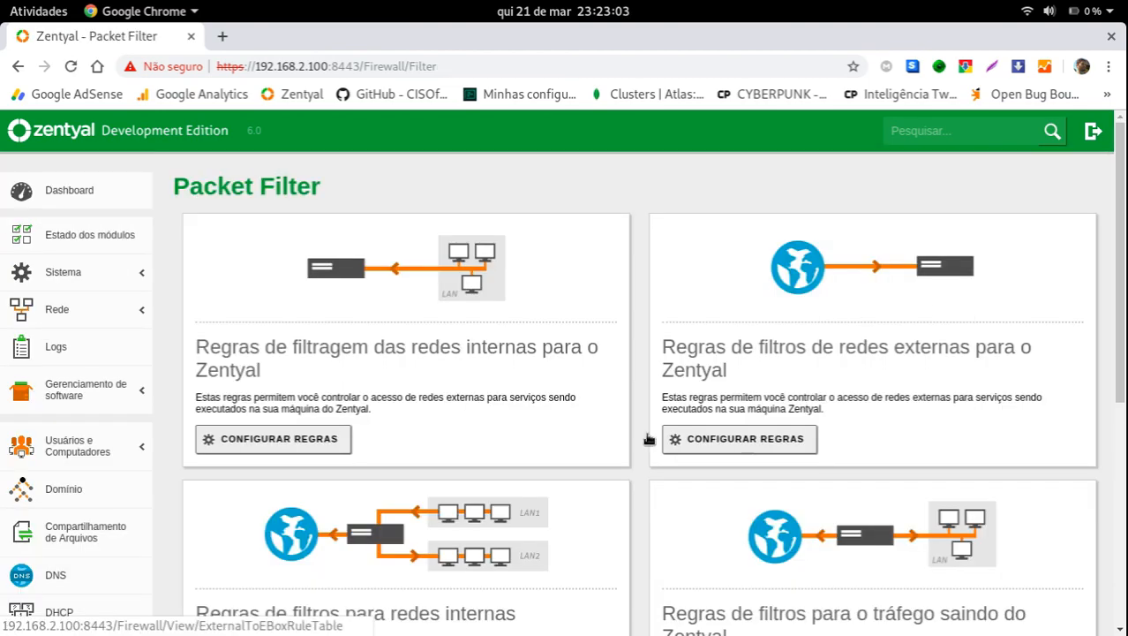
Open the "Maquinas do grupo" rule for traffic leaving Zentyal for editing.
{"action": "scroll", "coordinate": [647, 438], "scroll_direction": "down", "scroll_amount": 3}
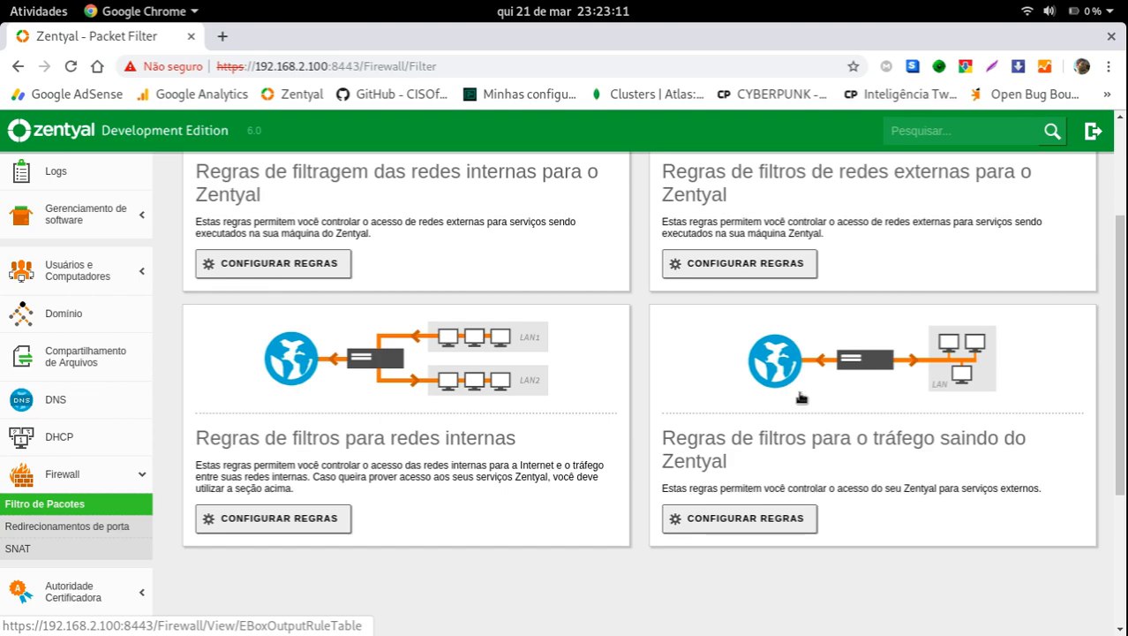
{"action": "left_click", "coordinate": [786, 522]}
{"action": "left_click", "coordinate": [1002, 346]}
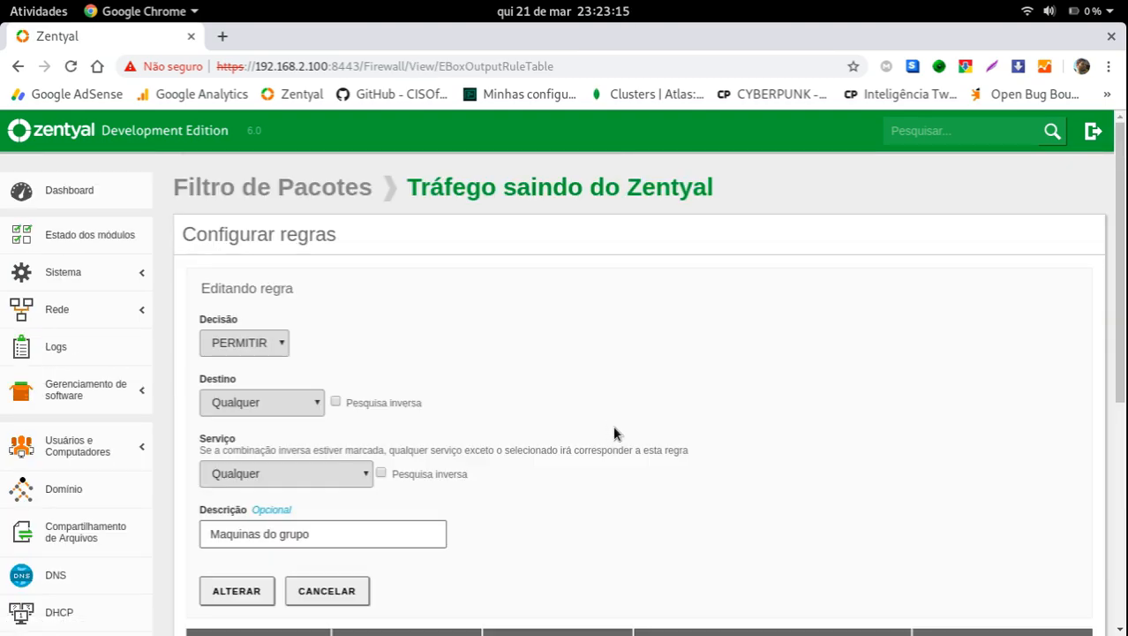
Examine the destination and service options of the outgoing traffic rule and cancel the edit.
{"action": "scroll", "coordinate": [614, 427], "scroll_direction": "down", "scroll_amount": 3}
{"action": "left_click", "coordinate": [248, 273]}
{"action": "left_click", "coordinate": [322, 348]}
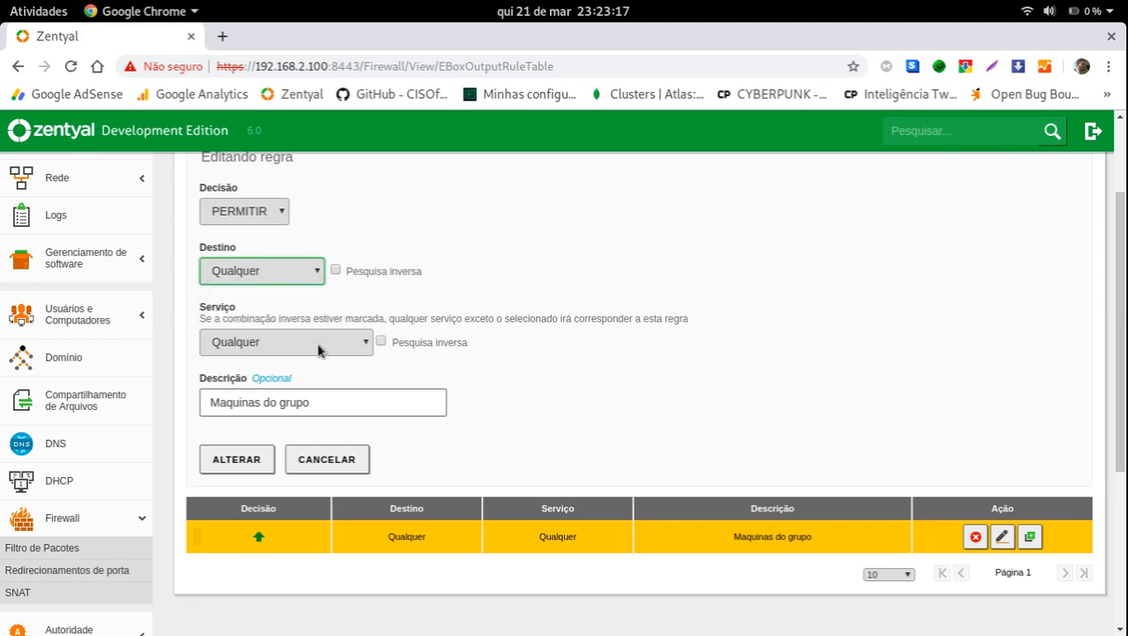
{"action": "left_click", "coordinate": [319, 350]}
{"action": "left_click", "coordinate": [288, 274]}
{"action": "left_click", "coordinate": [287, 273]}
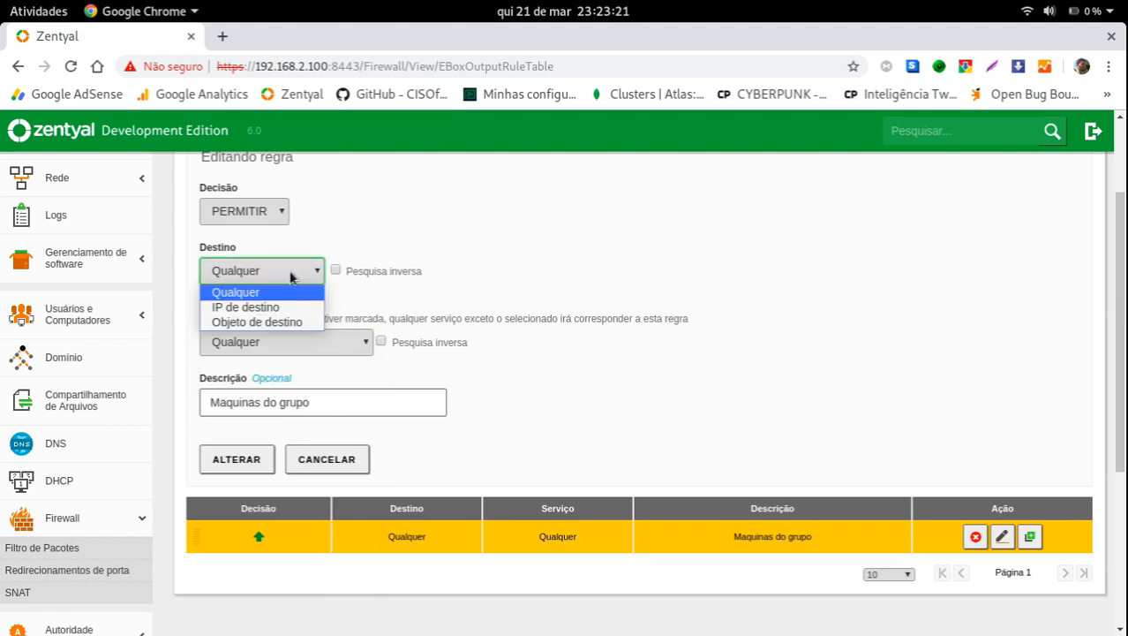
{"action": "left_click", "coordinate": [335, 231]}
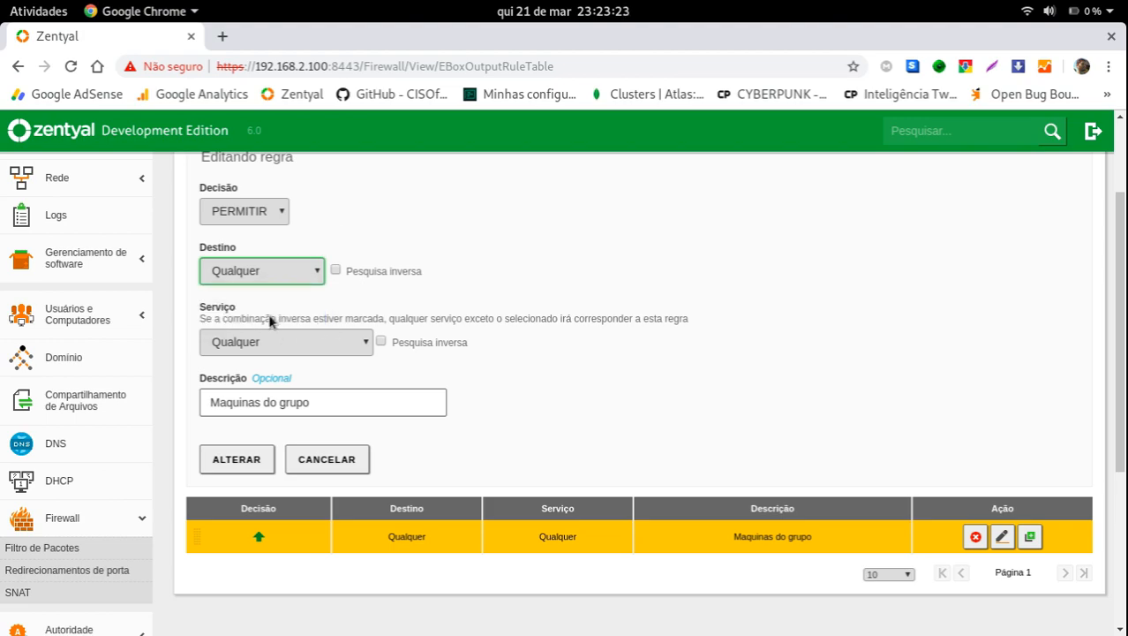
{"action": "left_click", "coordinate": [297, 349]}
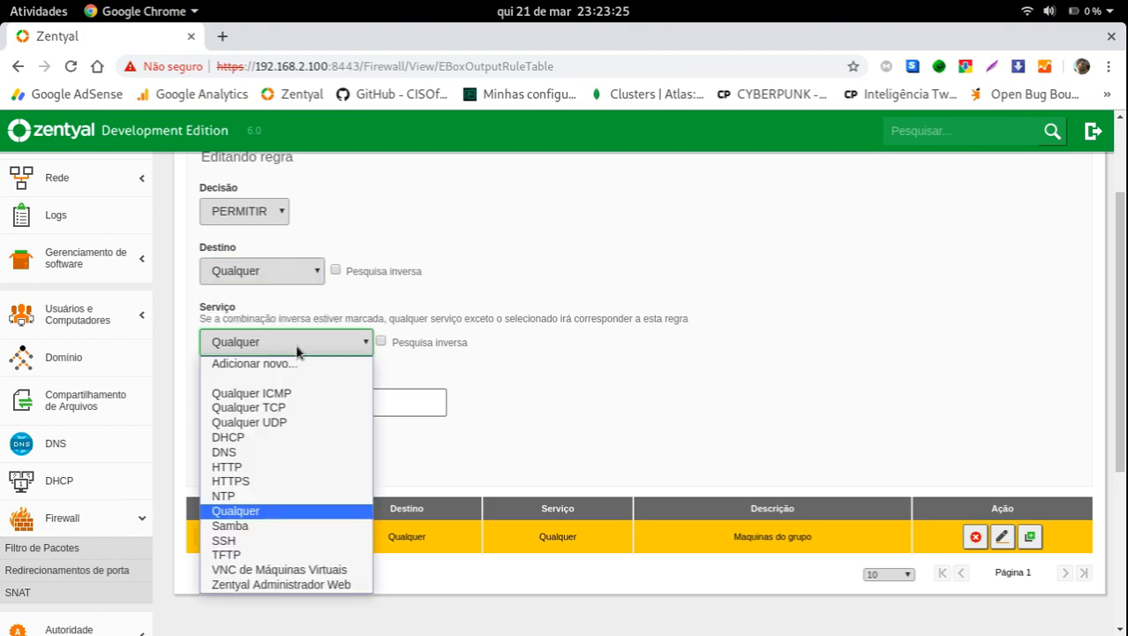
{"action": "left_click", "coordinate": [583, 205]}
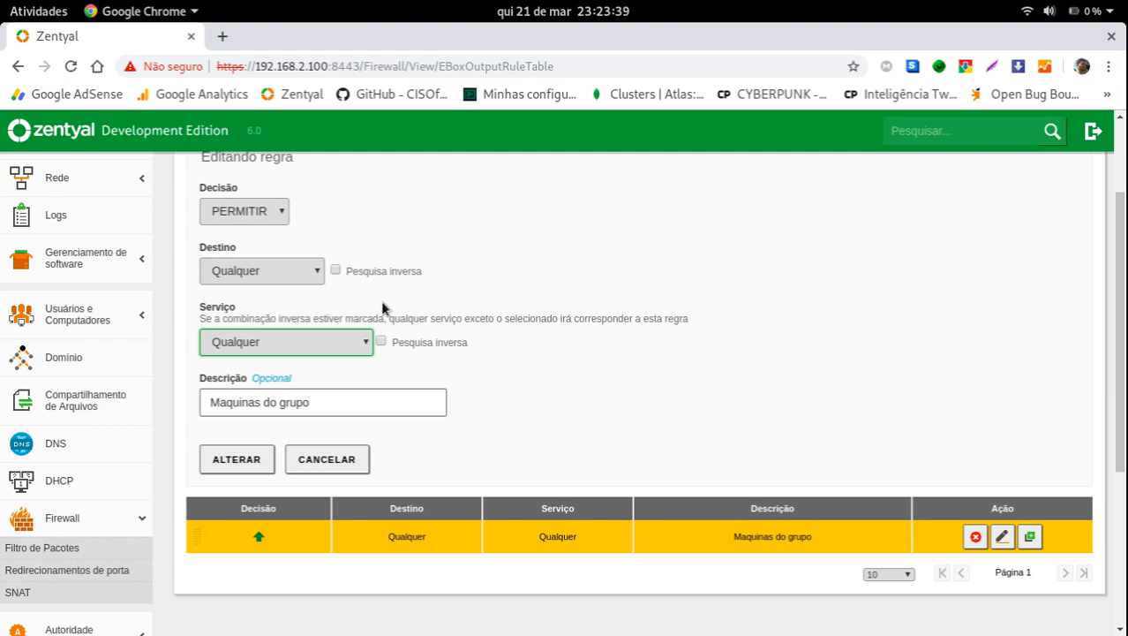
{"action": "left_click", "coordinate": [322, 458]}
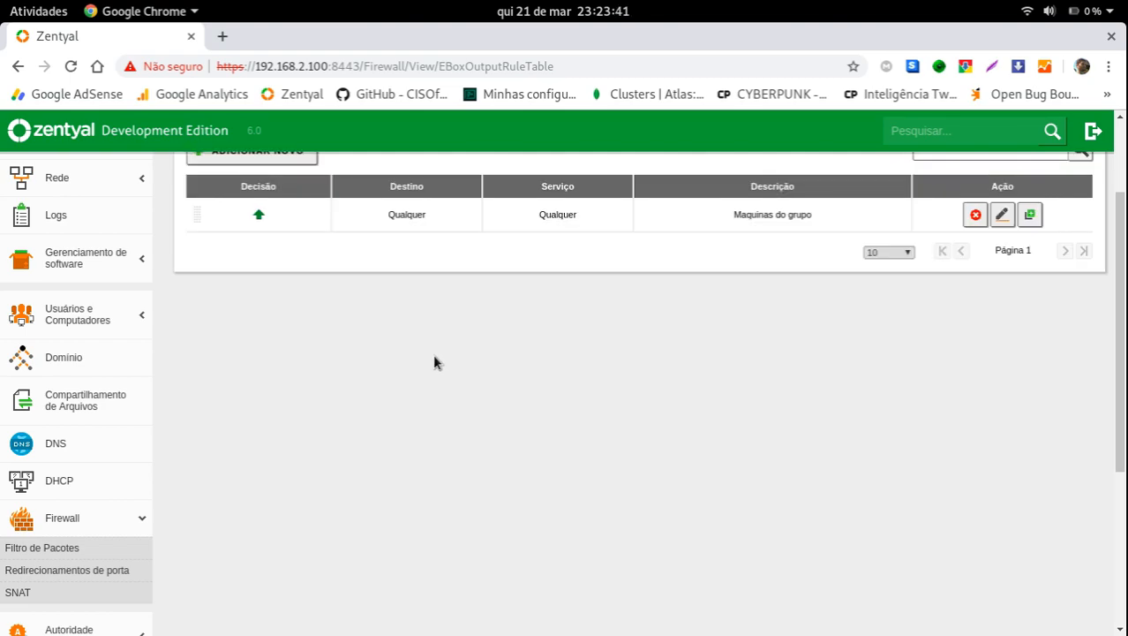
Open the general Certificate Authority page and review its issue form, certificate list and the browser's site security information.
{"action": "scroll", "coordinate": [123, 446], "scroll_direction": "down", "scroll_amount": 5}
{"action": "left_click", "coordinate": [53, 433]}
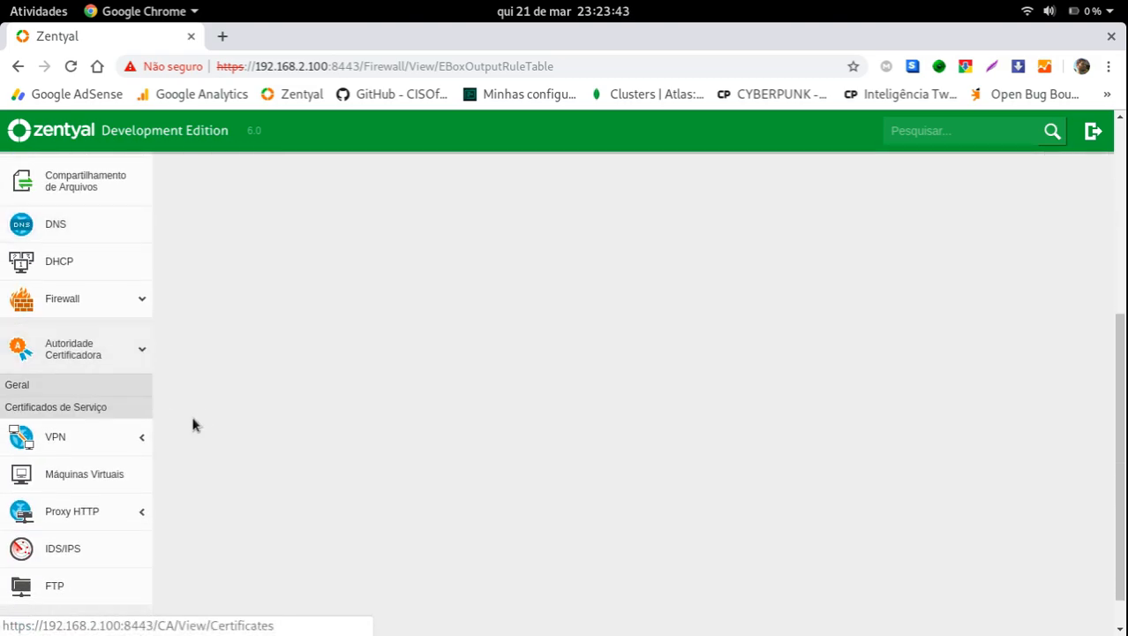
{"action": "left_click", "coordinate": [50, 386]}
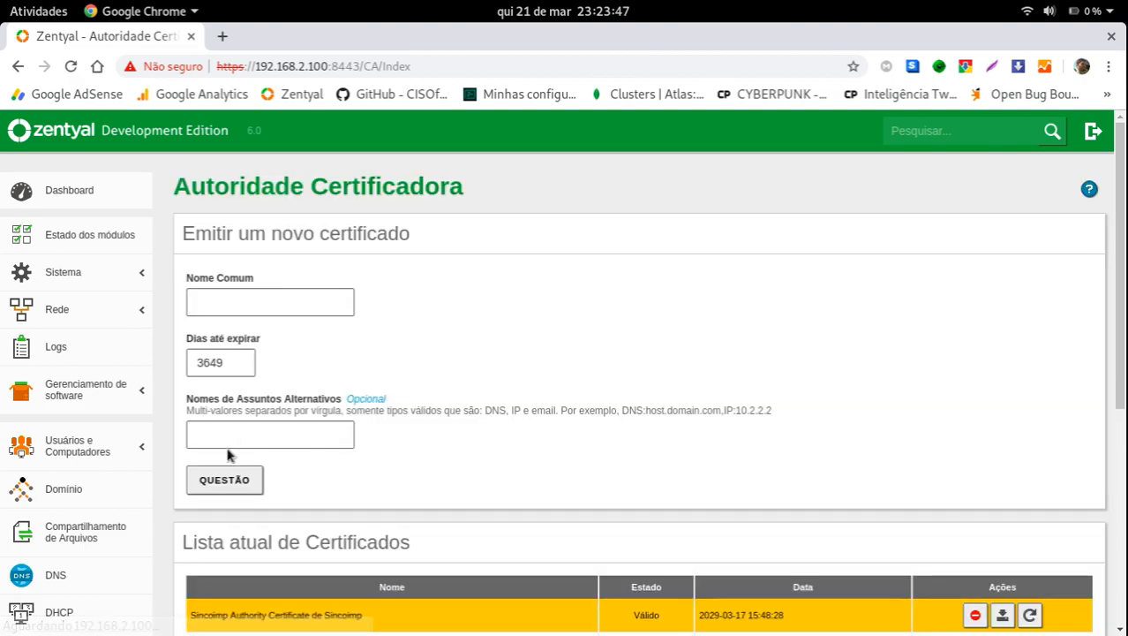
{"action": "scroll", "coordinate": [437, 309], "scroll_direction": "down", "scroll_amount": 3}
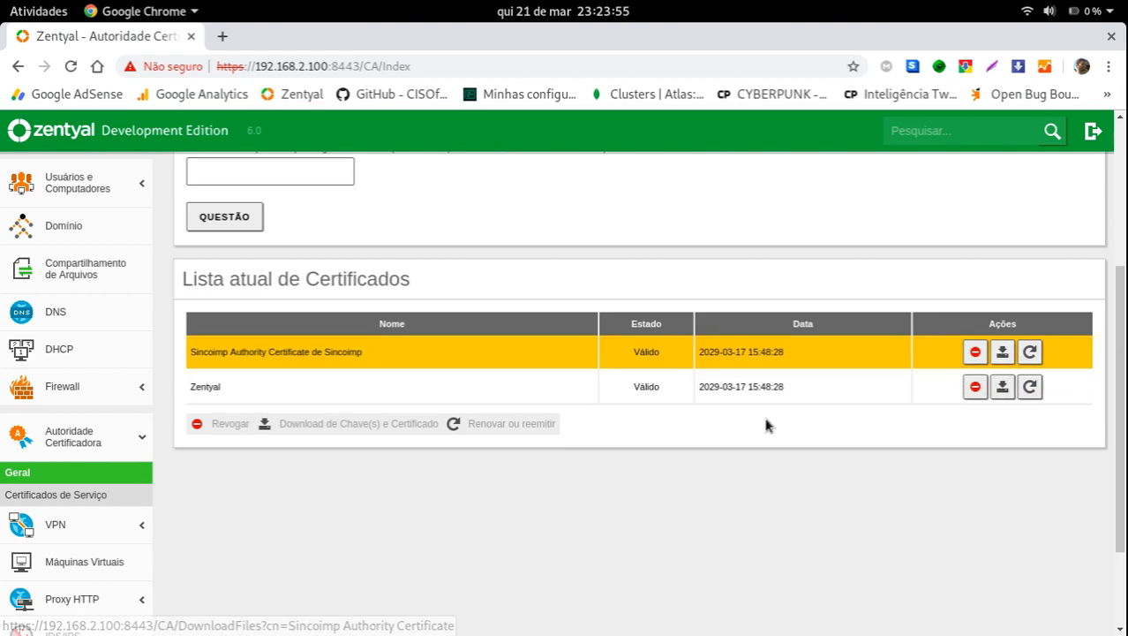
{"action": "scroll", "coordinate": [678, 428], "scroll_direction": "up", "scroll_amount": 5}
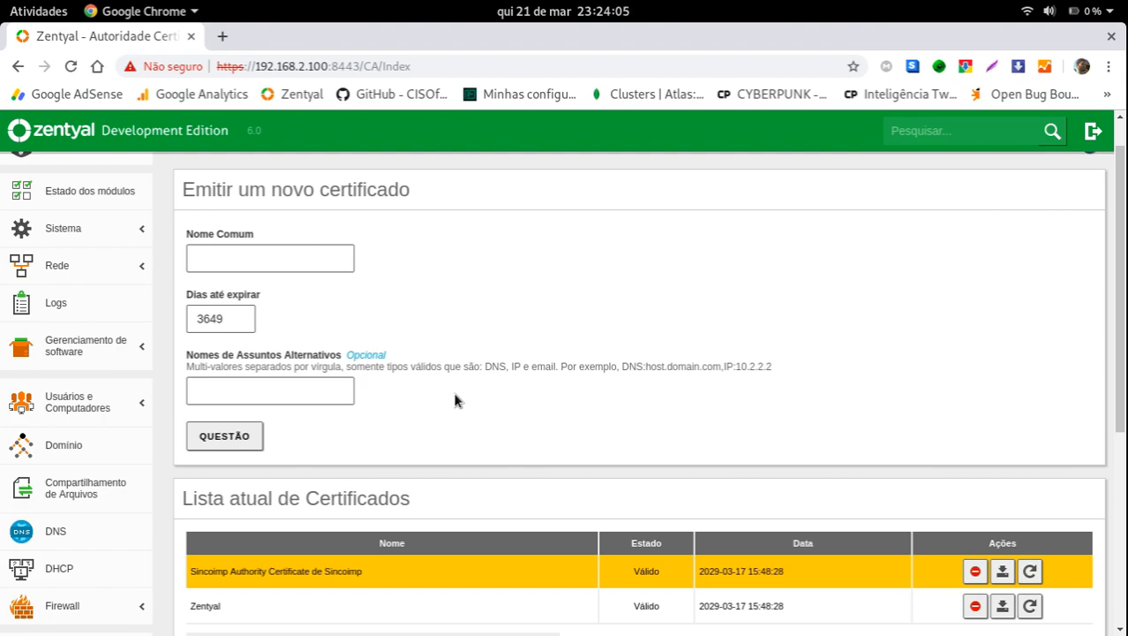
{"action": "left_click", "coordinate": [174, 71]}
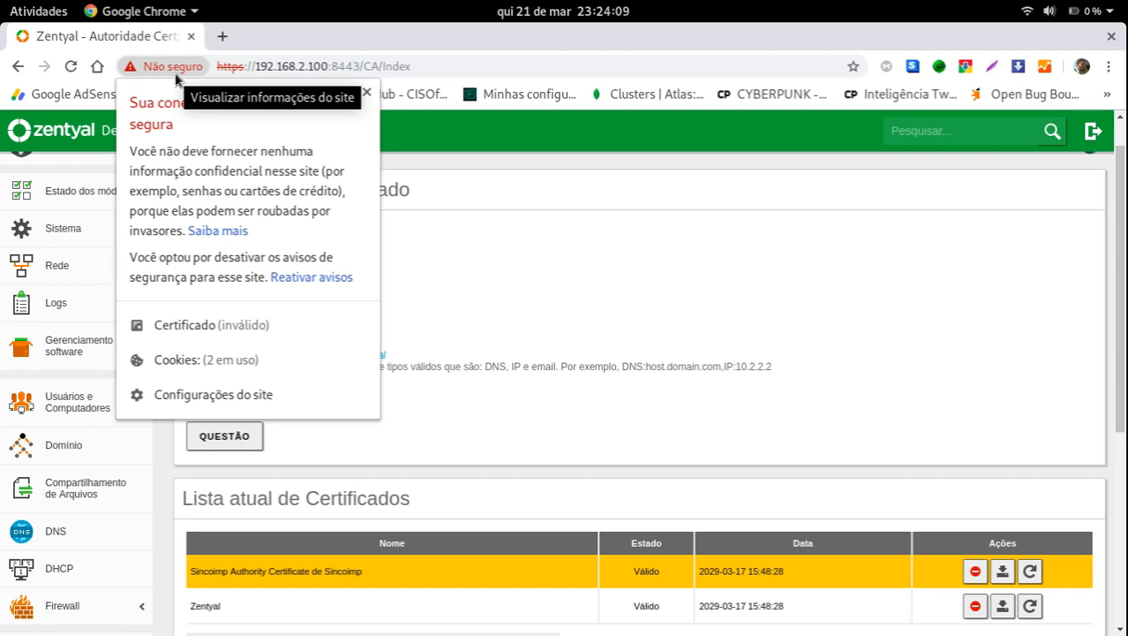
{"action": "left_click", "coordinate": [474, 182]}
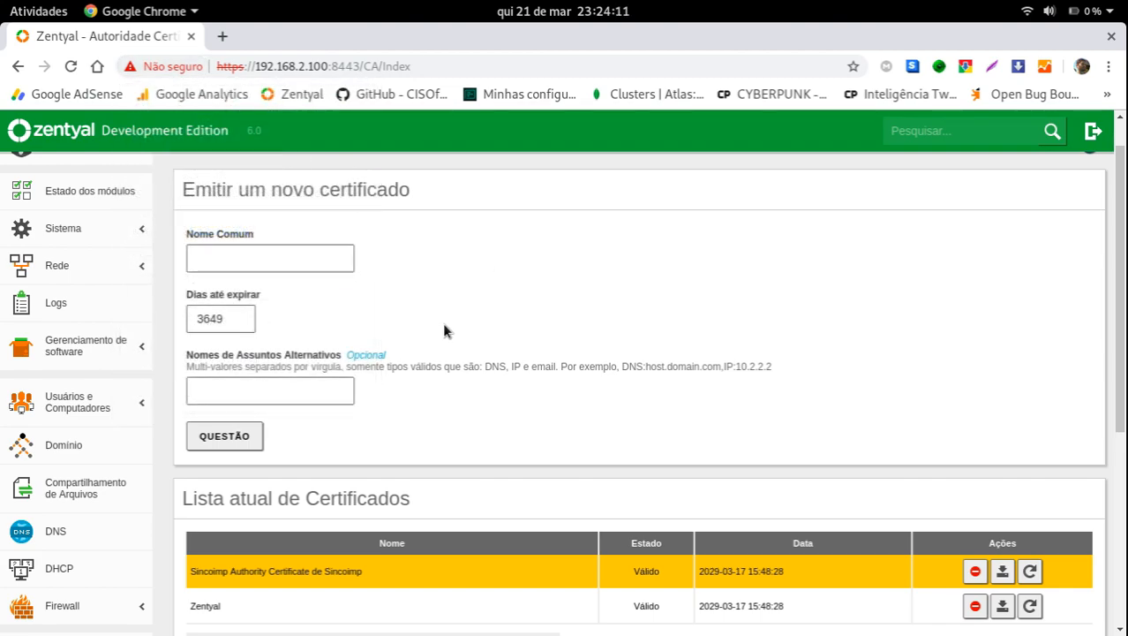
Open the VPN servers page.
{"action": "scroll", "coordinate": [443, 323], "scroll_direction": "down", "scroll_amount": 5}
{"action": "left_click", "coordinate": [53, 477]}
{"action": "left_click", "coordinate": [51, 468]}
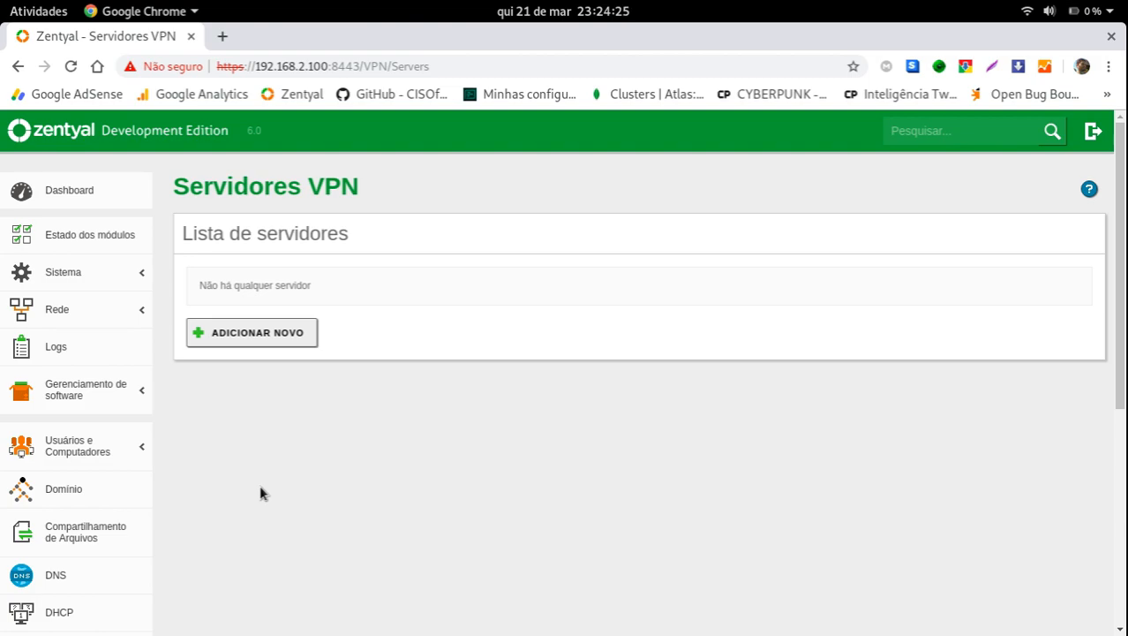
Examine the form for adding a new VPN server and cancel it.
{"action": "left_click", "coordinate": [264, 332]}
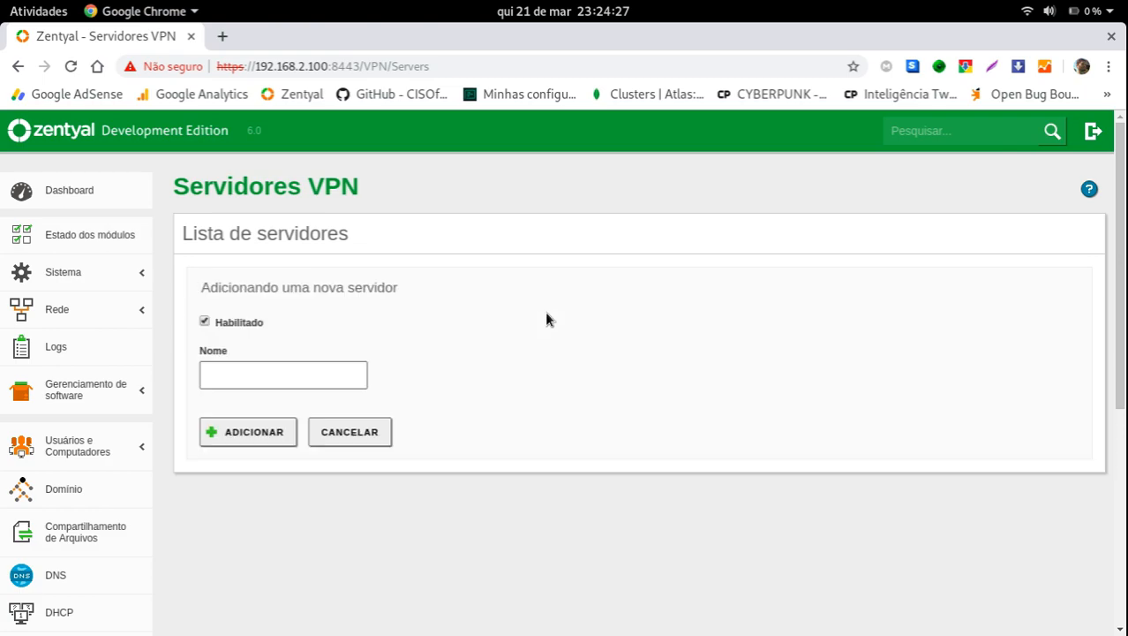
{"action": "left_click", "coordinate": [322, 430]}
Open the VPN clients page, examine the form for adding a new client and cancel it.
{"action": "scroll", "coordinate": [231, 470], "scroll_direction": "down", "scroll_amount": 4}
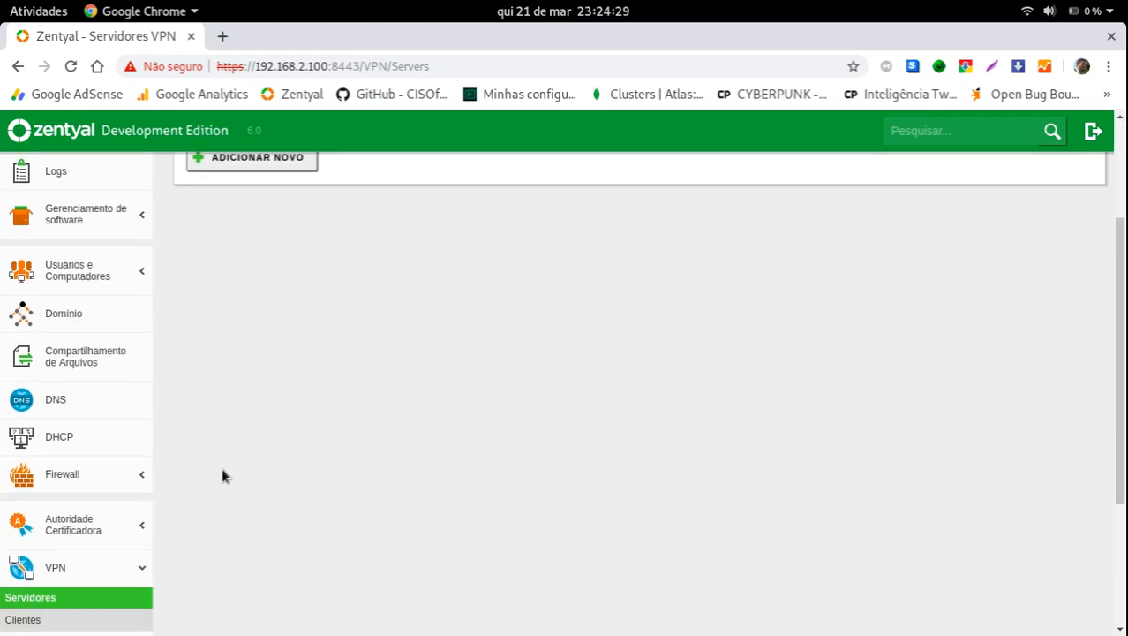
{"action": "left_click", "coordinate": [78, 620]}
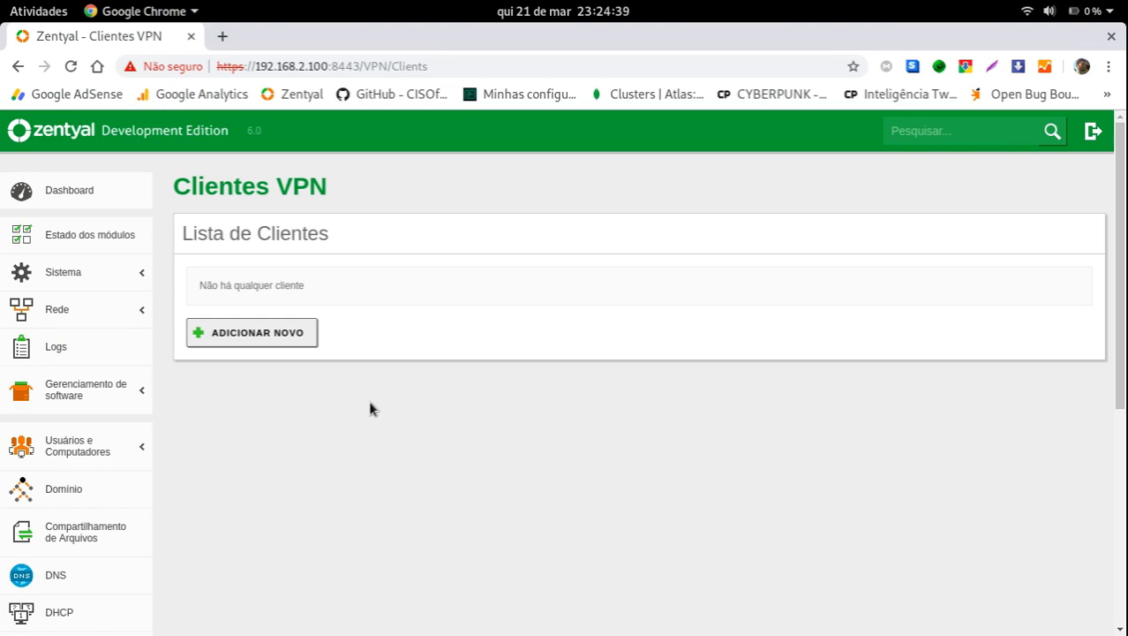
{"action": "scroll", "coordinate": [362, 401], "scroll_direction": "down", "scroll_amount": 4}
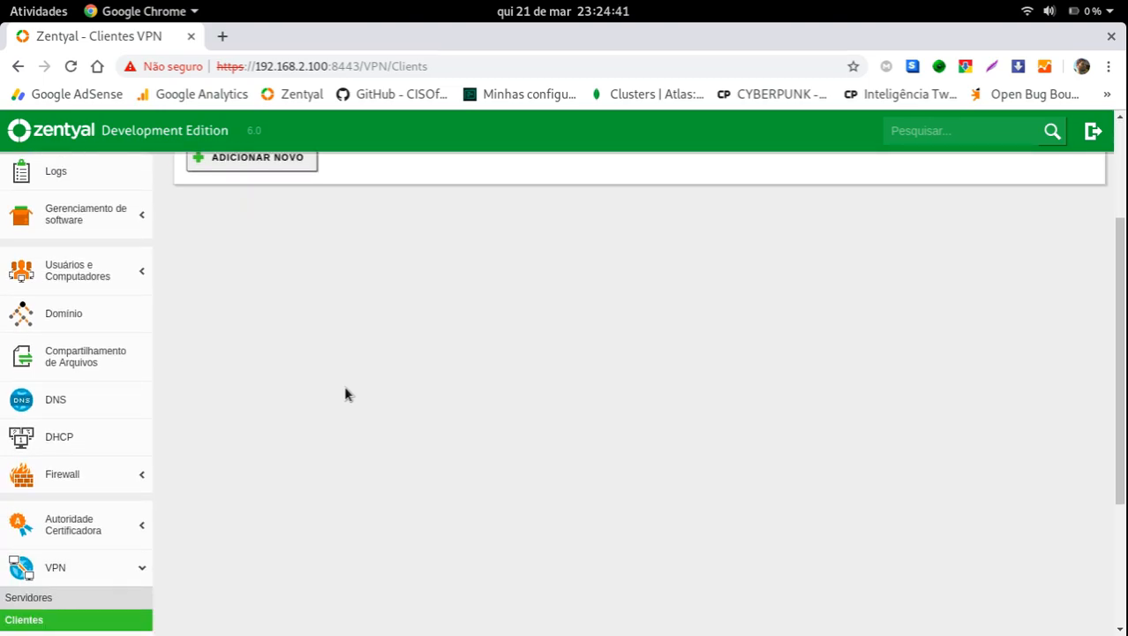
{"action": "left_click", "coordinate": [294, 172]}
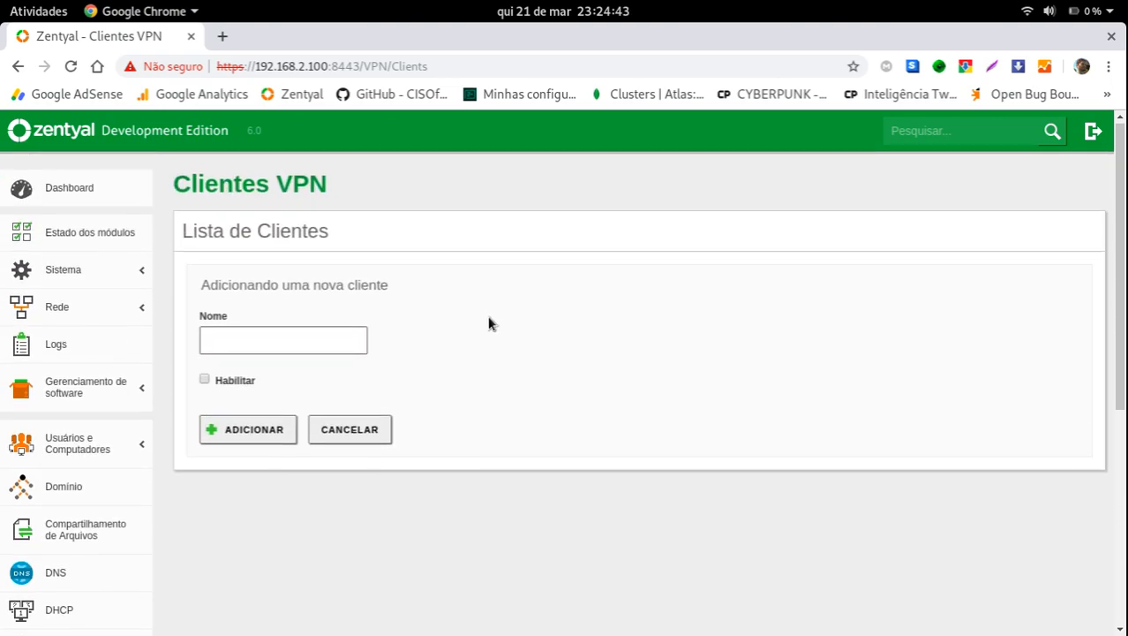
{"action": "left_click", "coordinate": [345, 432]}
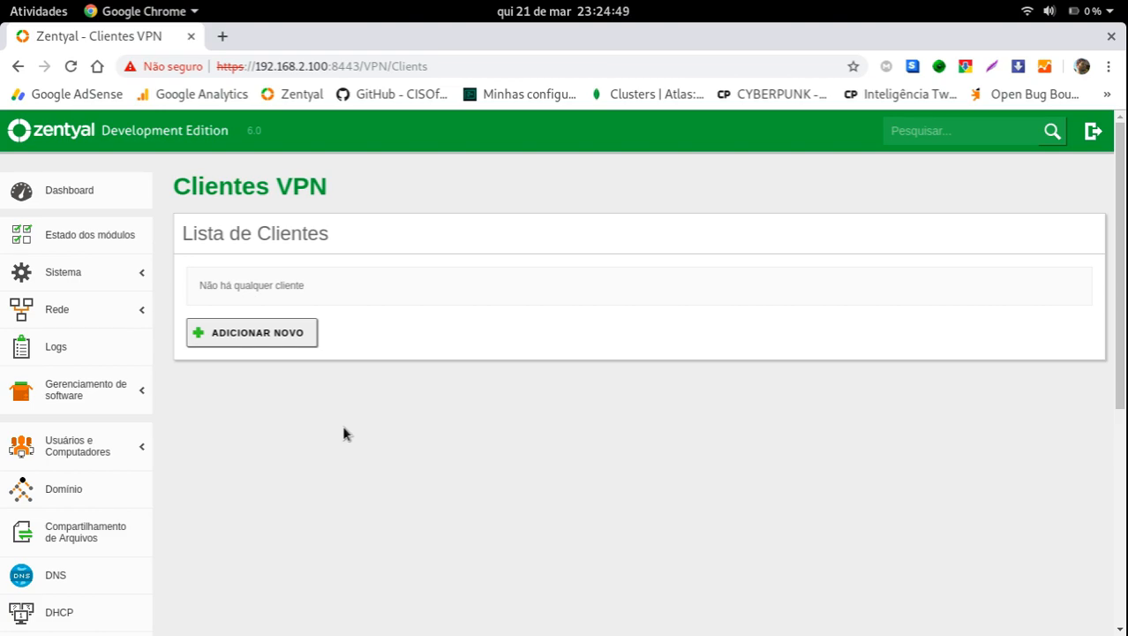
Open the virtual machines page (Máquinas Virtuais).
{"action": "scroll", "coordinate": [343, 432], "scroll_direction": "down", "scroll_amount": 4}
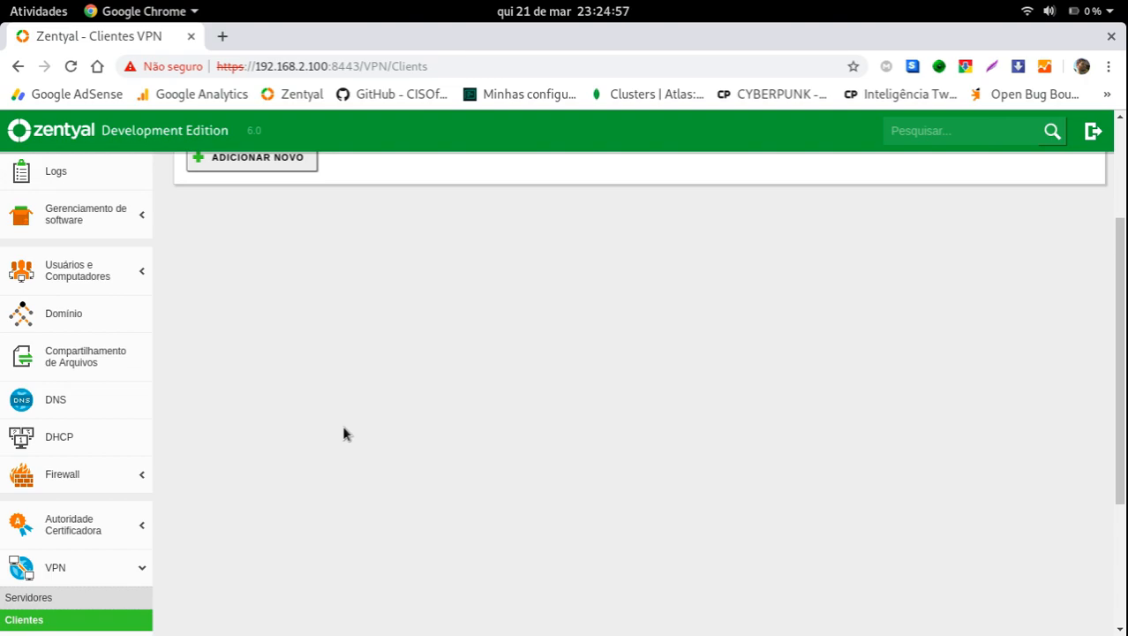
{"action": "scroll", "coordinate": [344, 433], "scroll_direction": "down", "scroll_amount": 5}
{"action": "left_click", "coordinate": [84, 432]}
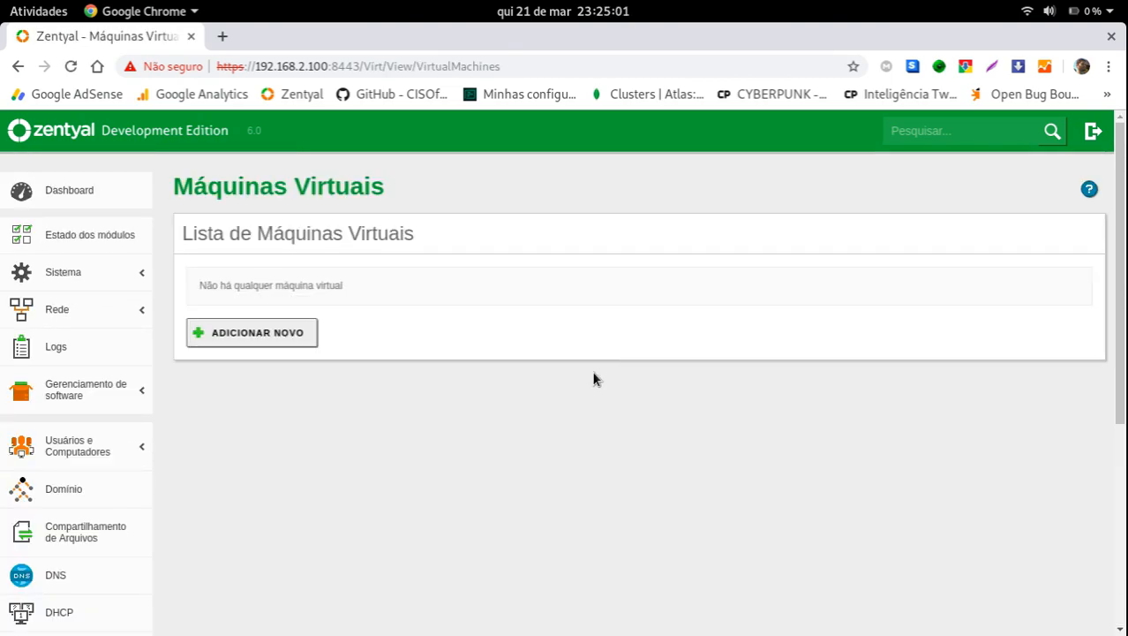
{"action": "mouse_move", "coordinate": [1, 1]}
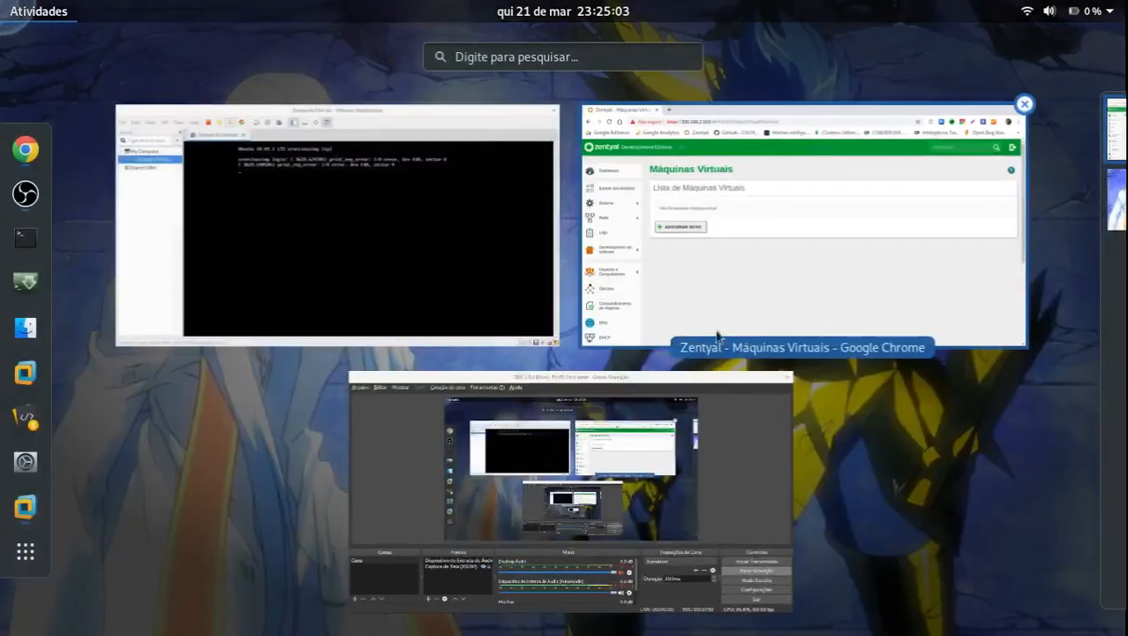
{"action": "left_click", "coordinate": [794, 259]}
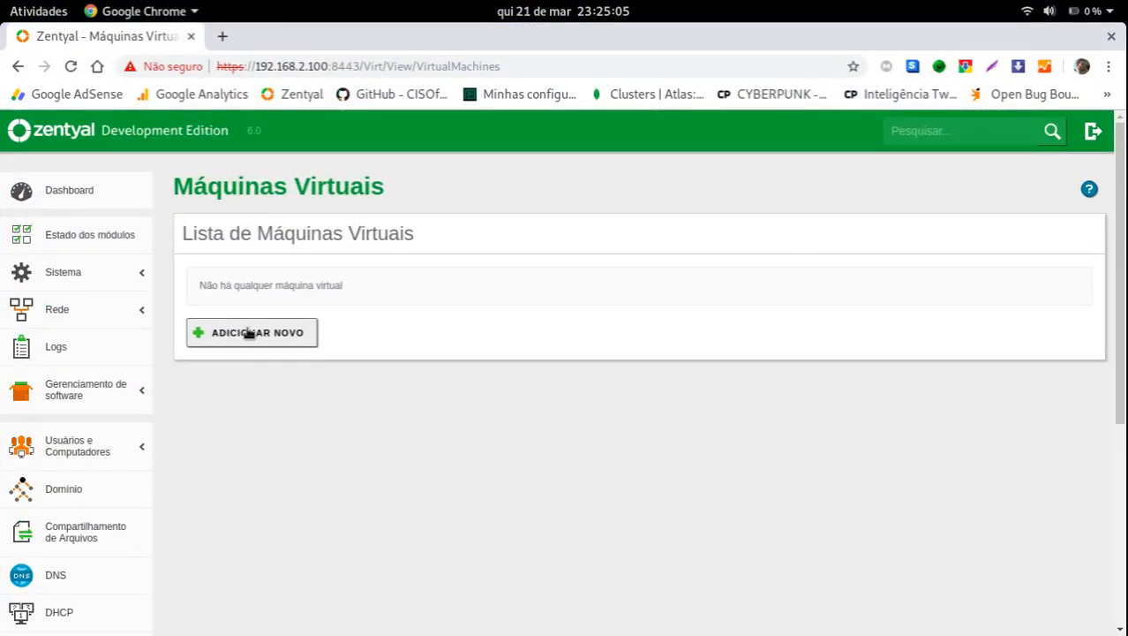
Add a new virtual machine named Cloud with automatic start (Início automático) enabled.
{"action": "left_click_drag", "start_coordinate": [180, 181], "coordinate": [539, 289]}
{"action": "left_click", "coordinate": [504, 330]}
{"action": "left_click", "coordinate": [260, 333]}
{"action": "left_click", "coordinate": [246, 339]}
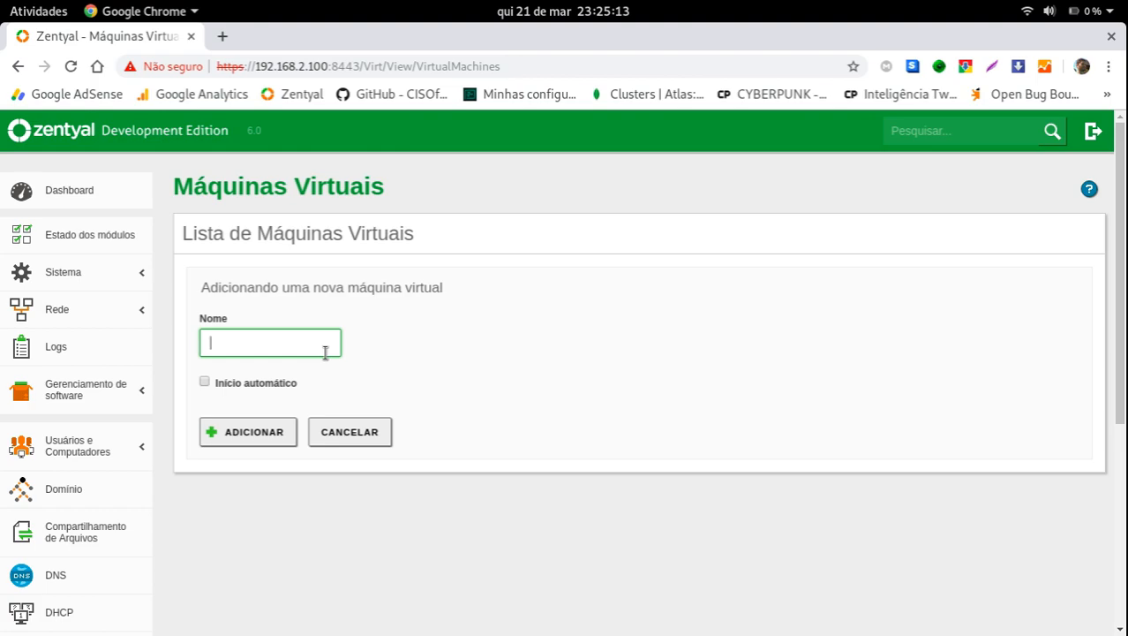
{"action": "type", "text": "Cloud"}
{"action": "left_click", "coordinate": [204, 382]}
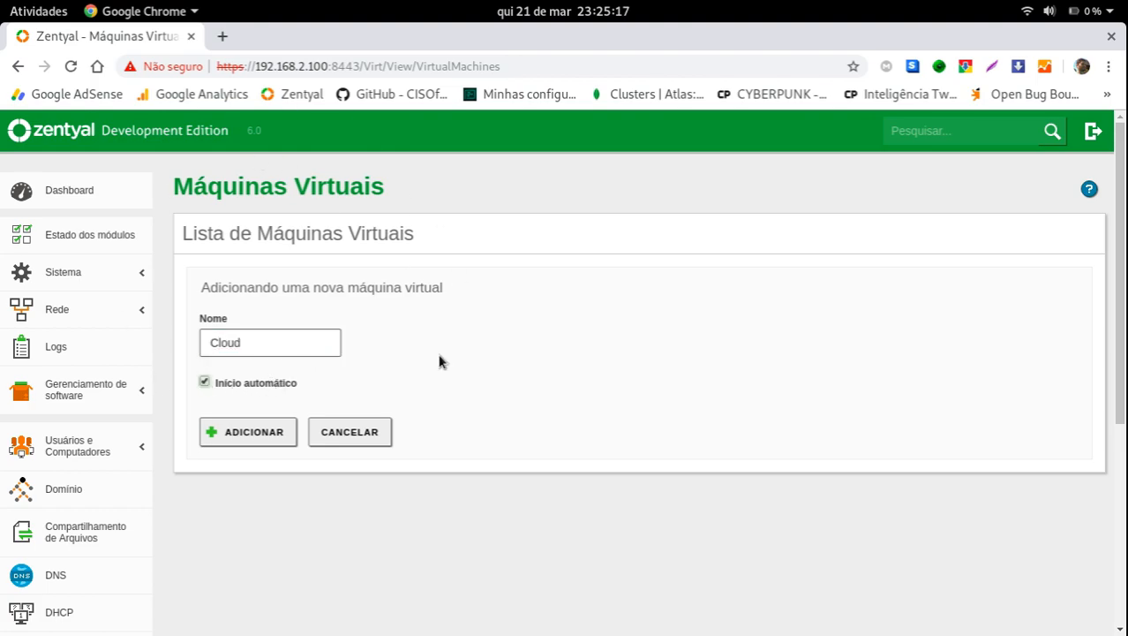
{"action": "left_click", "coordinate": [239, 433]}
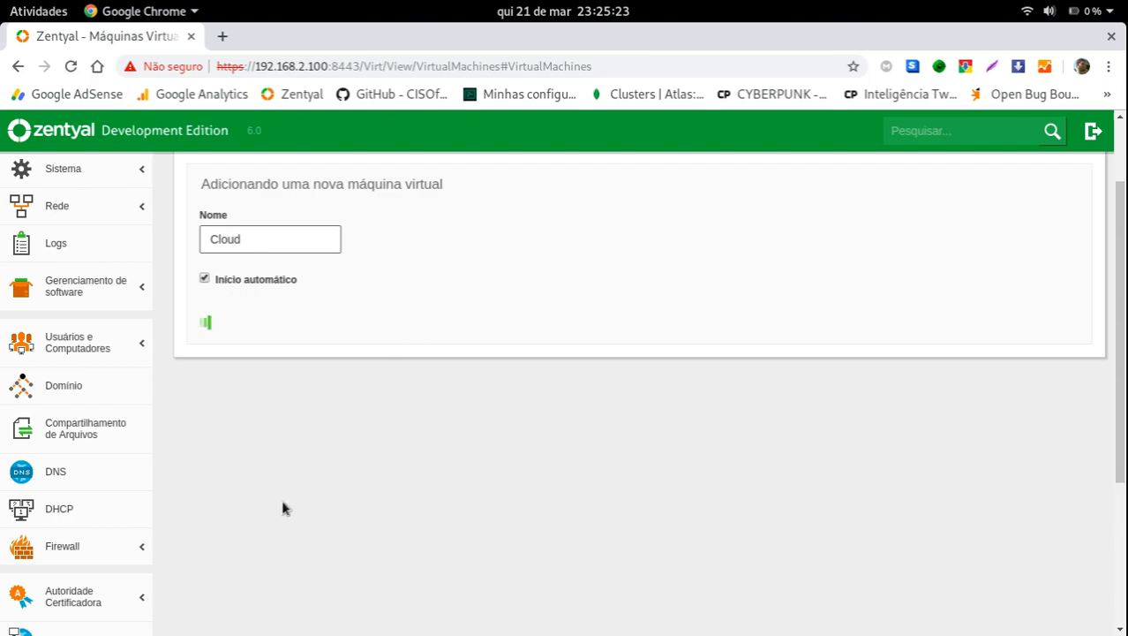
Set the Cloud machine's operating system to Linux and its architecture to amd64 compatível, and apply the system settings.
{"action": "scroll", "coordinate": [453, 242], "scroll_direction": "up", "scroll_amount": 2}
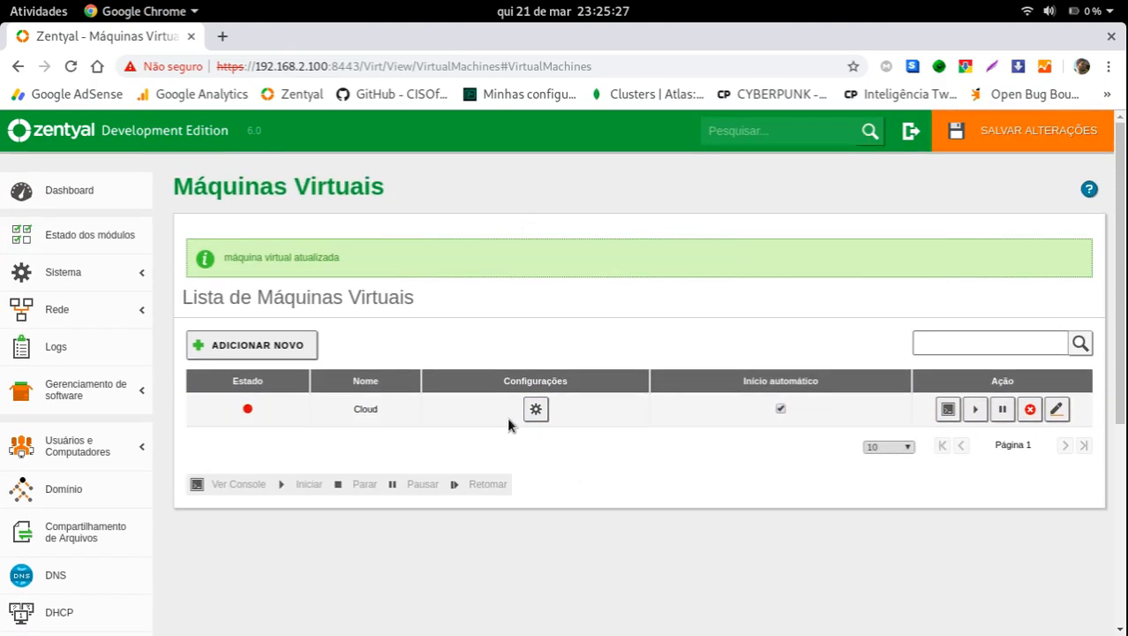
{"action": "left_click", "coordinate": [536, 409]}
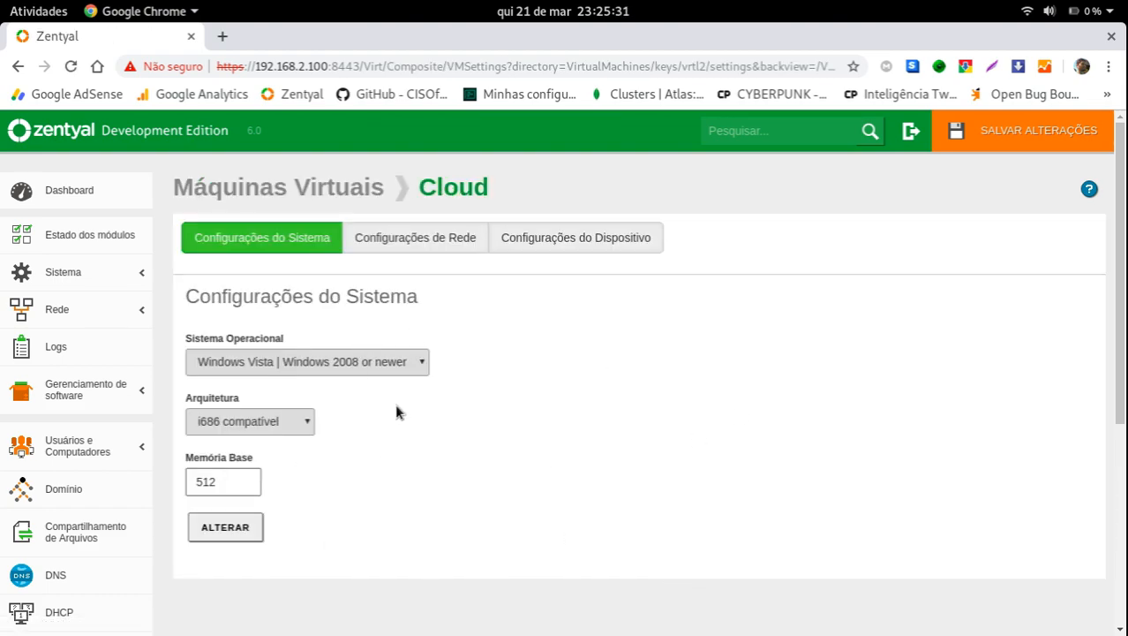
{"action": "scroll", "coordinate": [396, 412], "scroll_direction": "down", "scroll_amount": 1}
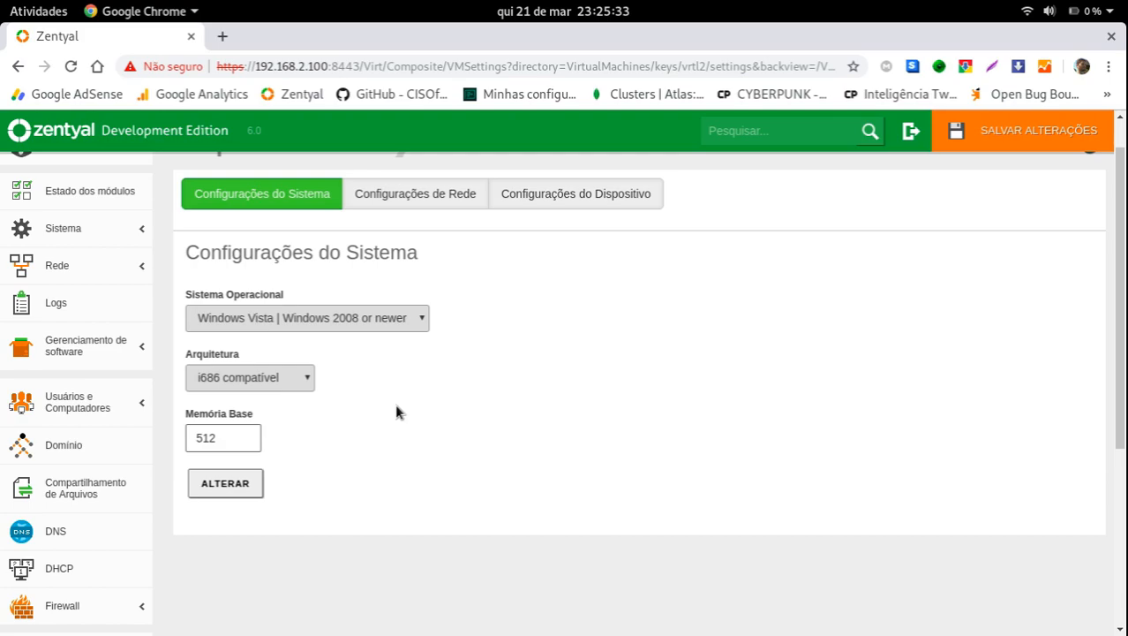
{"action": "left_click", "coordinate": [304, 325]}
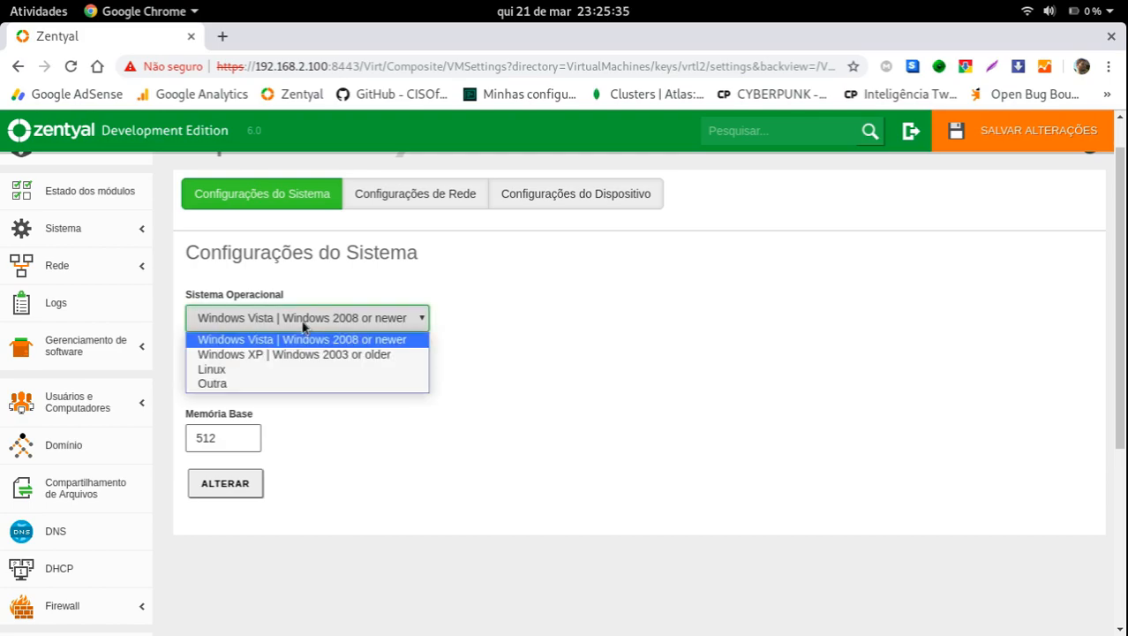
{"action": "left_click", "coordinate": [267, 370]}
{"action": "left_click", "coordinate": [271, 381]}
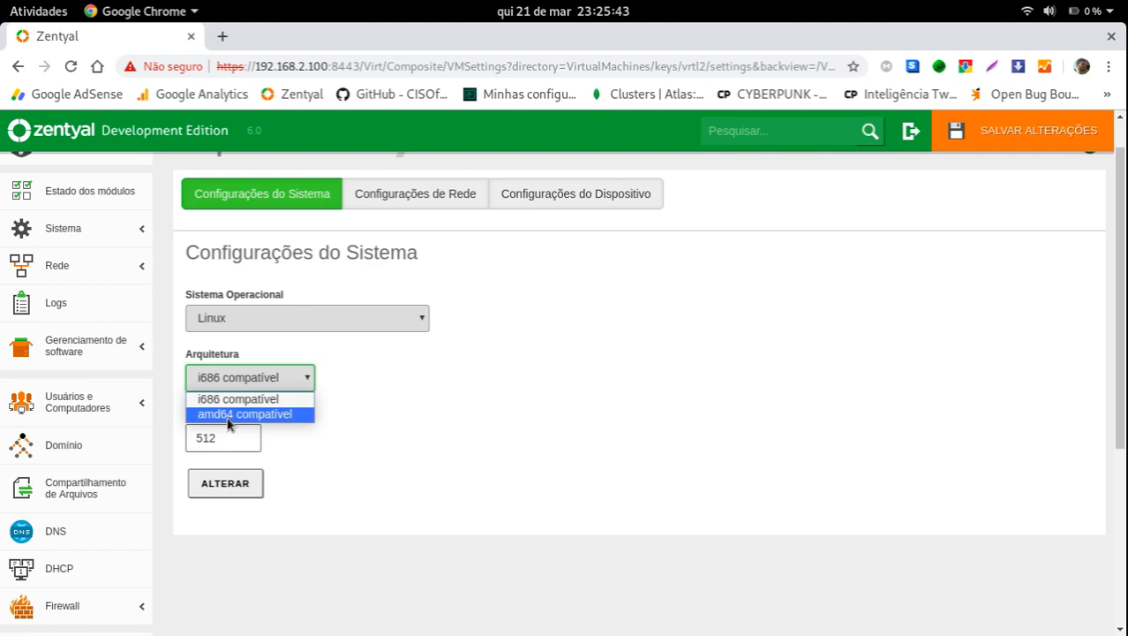
{"action": "left_click", "coordinate": [229, 412]}
{"action": "left_click", "coordinate": [214, 438]}
{"action": "left_click_drag", "start_coordinate": [216, 434], "coordinate": [176, 443]}
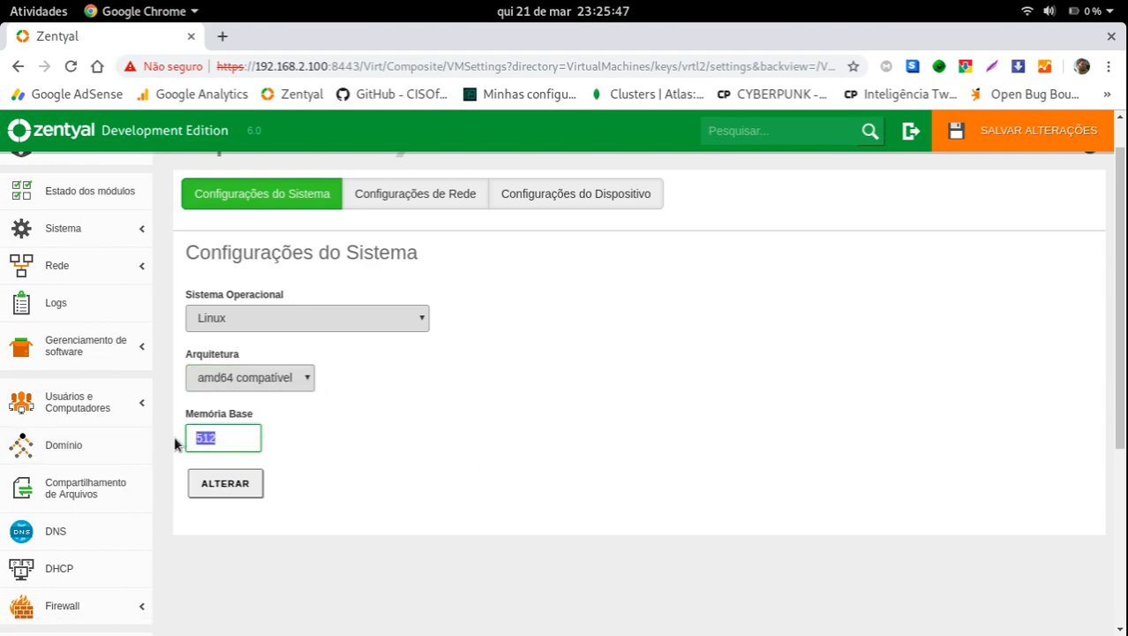
{"action": "left_click", "coordinate": [223, 484]}
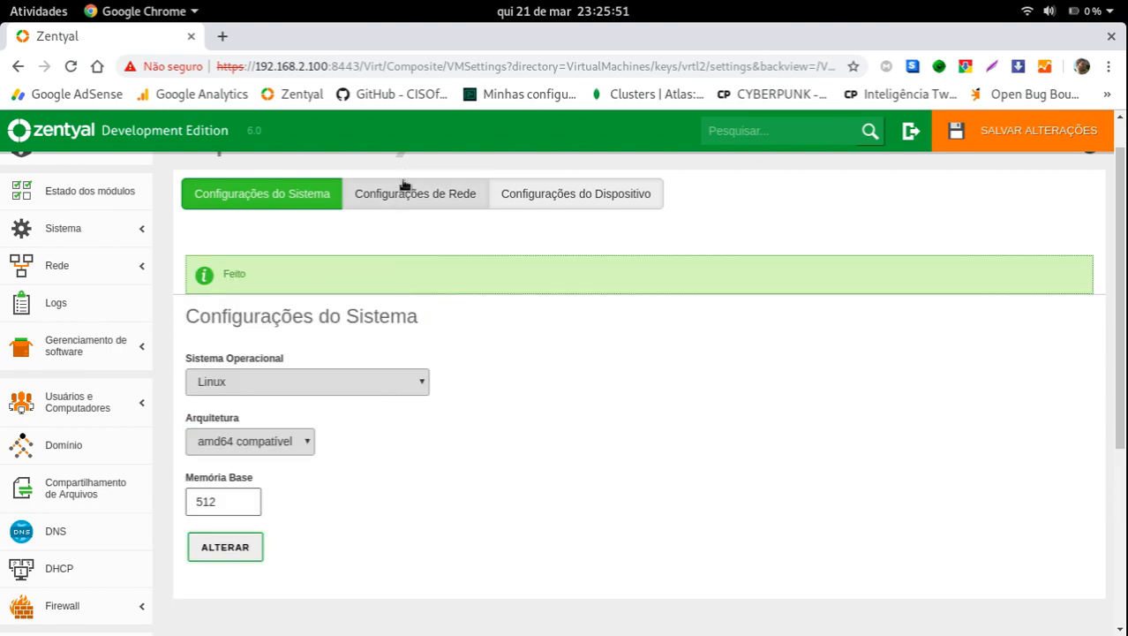
Add an enabled NAT network interface with the prefilled MAC address to the Cloud machine.
{"action": "left_click", "coordinate": [403, 193]}
{"action": "left_click", "coordinate": [254, 350]}
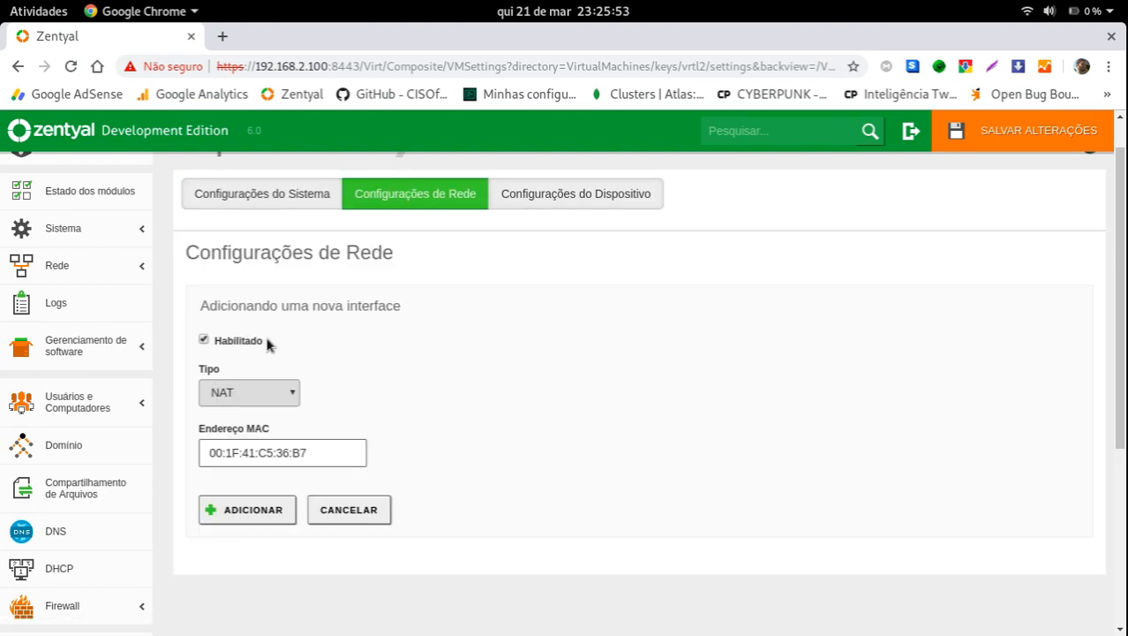
{"action": "left_click", "coordinate": [242, 391]}
{"action": "left_click", "coordinate": [268, 429]}
{"action": "left_click", "coordinate": [252, 452]}
{"action": "left_click", "coordinate": [260, 407]}
{"action": "left_click", "coordinate": [260, 399]}
{"action": "left_click", "coordinate": [252, 413]}
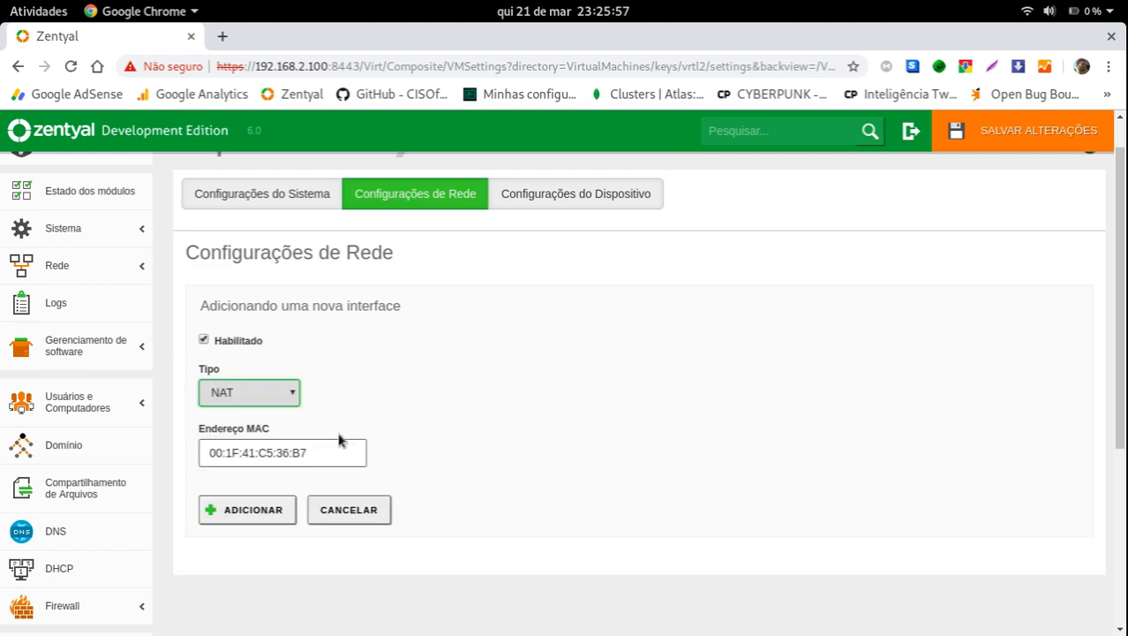
{"action": "left_click", "coordinate": [248, 510]}
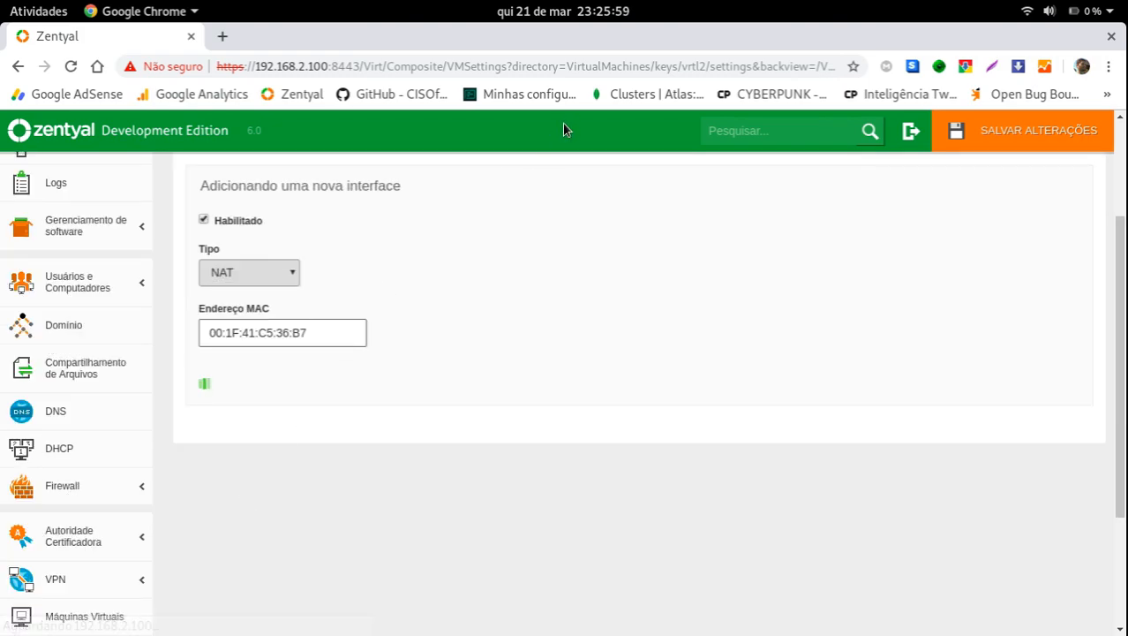
Add a new 1000 MB hard disk (Disco Rígido) named clouddisc to the Cloud machine's device settings.
{"action": "left_click", "coordinate": [549, 204]}
{"action": "left_click", "coordinate": [265, 361]}
{"action": "left_click", "coordinate": [265, 404]}
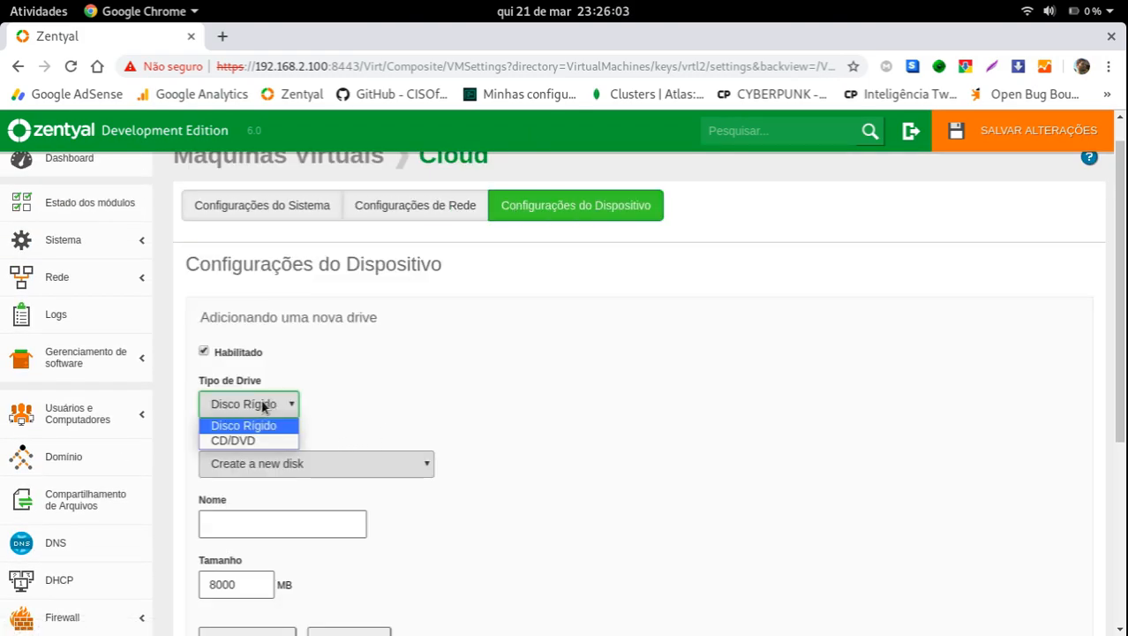
{"action": "left_click", "coordinate": [321, 431]}
{"action": "left_click", "coordinate": [276, 524]}
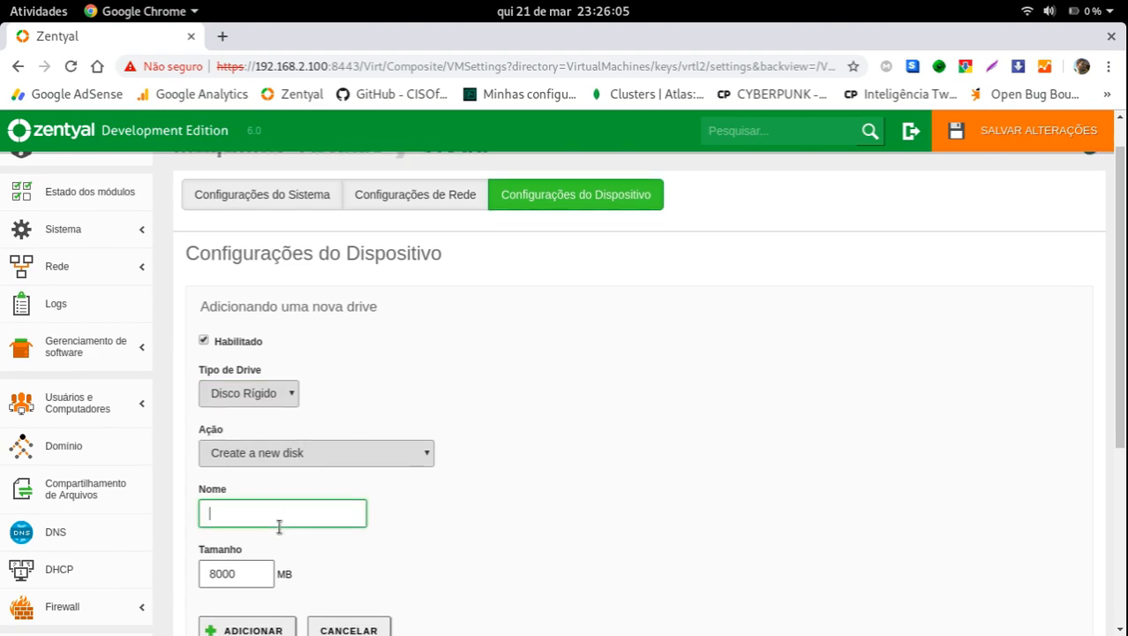
{"action": "scroll", "coordinate": [279, 529], "scroll_direction": "down", "scroll_amount": 1}
{"action": "type", "text": "clouddisc"}
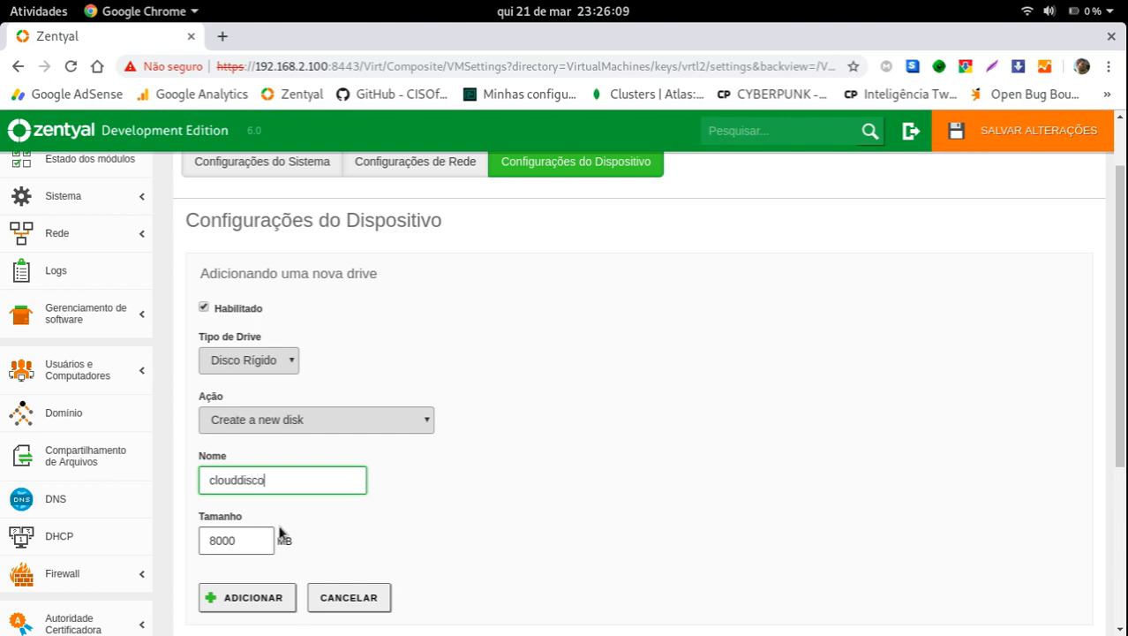
{"action": "double_click", "coordinate": [225, 541]}
{"action": "type", "text": "1000"}
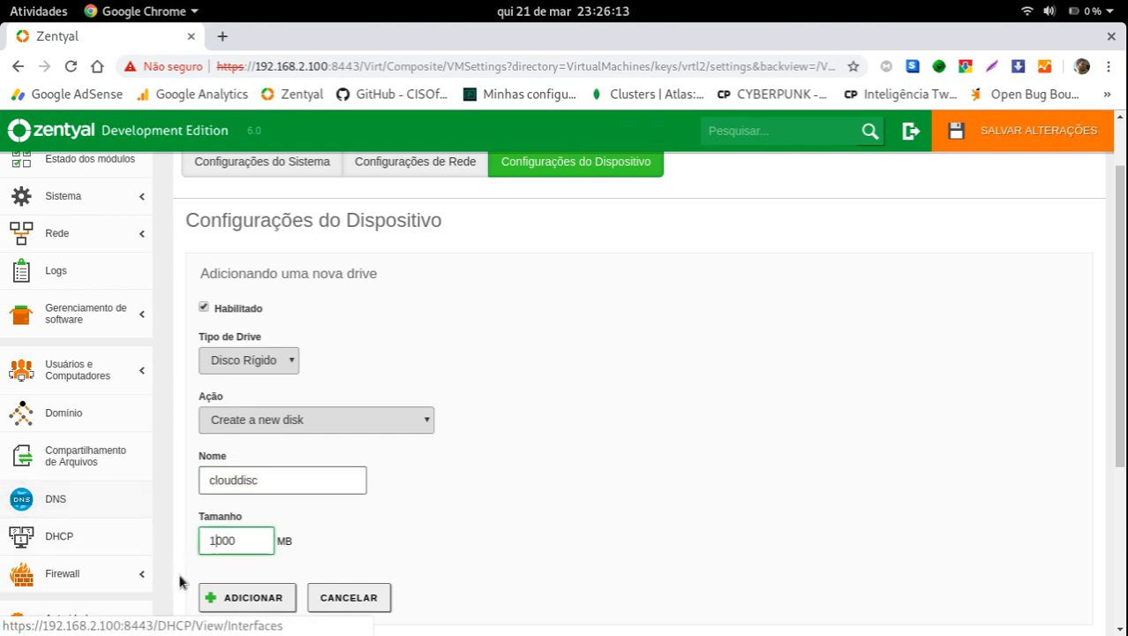
{"action": "left_click", "coordinate": [246, 605]}
{"action": "scroll", "coordinate": [470, 387], "scroll_direction": "down", "scroll_amount": 1}
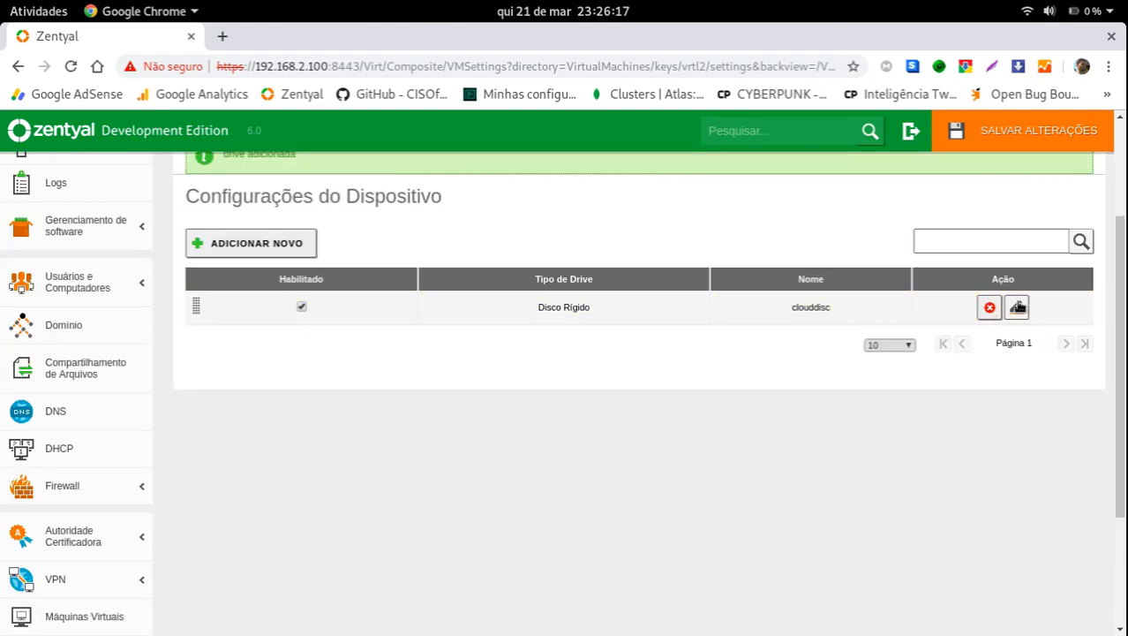
Set the size of the clouddisc drive to 1024 MB and apply the change.
{"action": "left_click", "coordinate": [1016, 308]}
{"action": "double_click", "coordinate": [266, 455]}
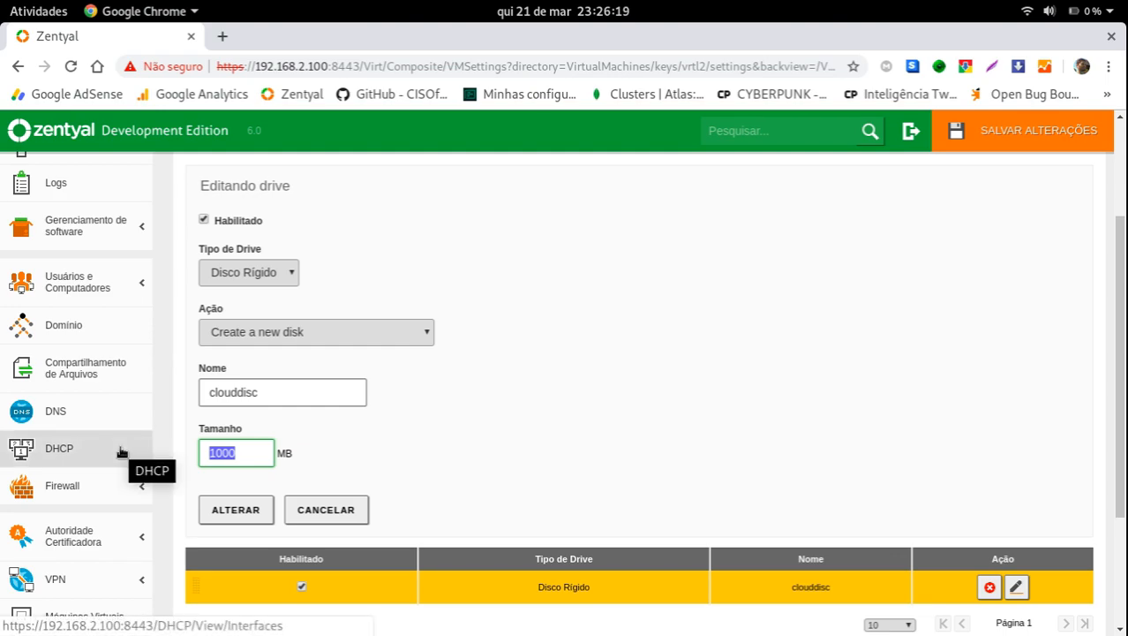
{"action": "type", "text": "1024"}
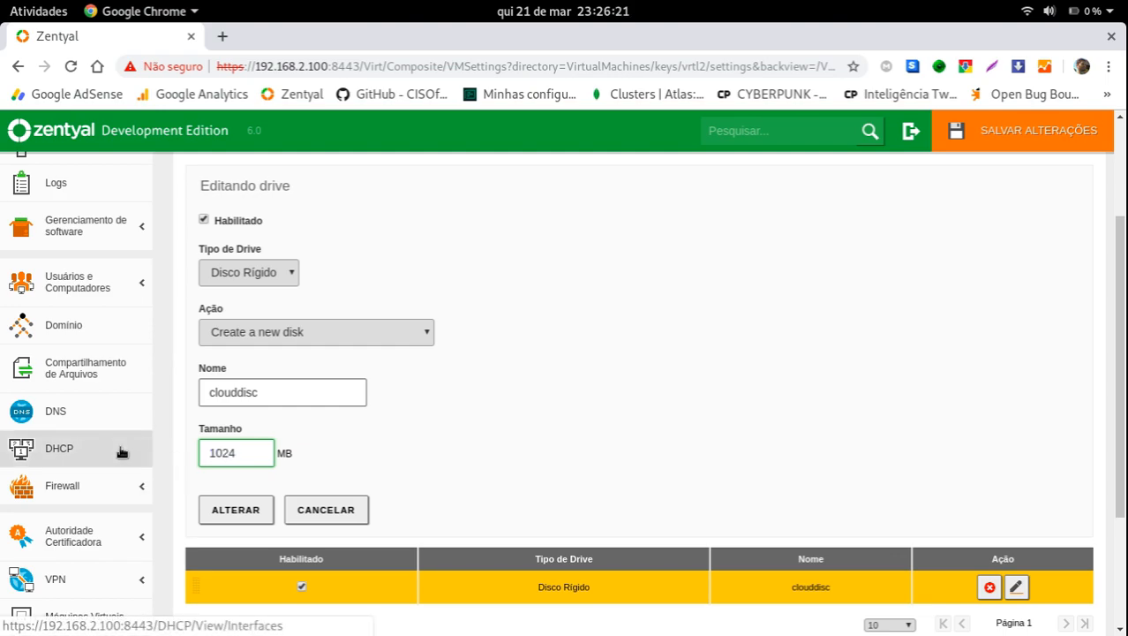
{"action": "left_click", "coordinate": [228, 510]}
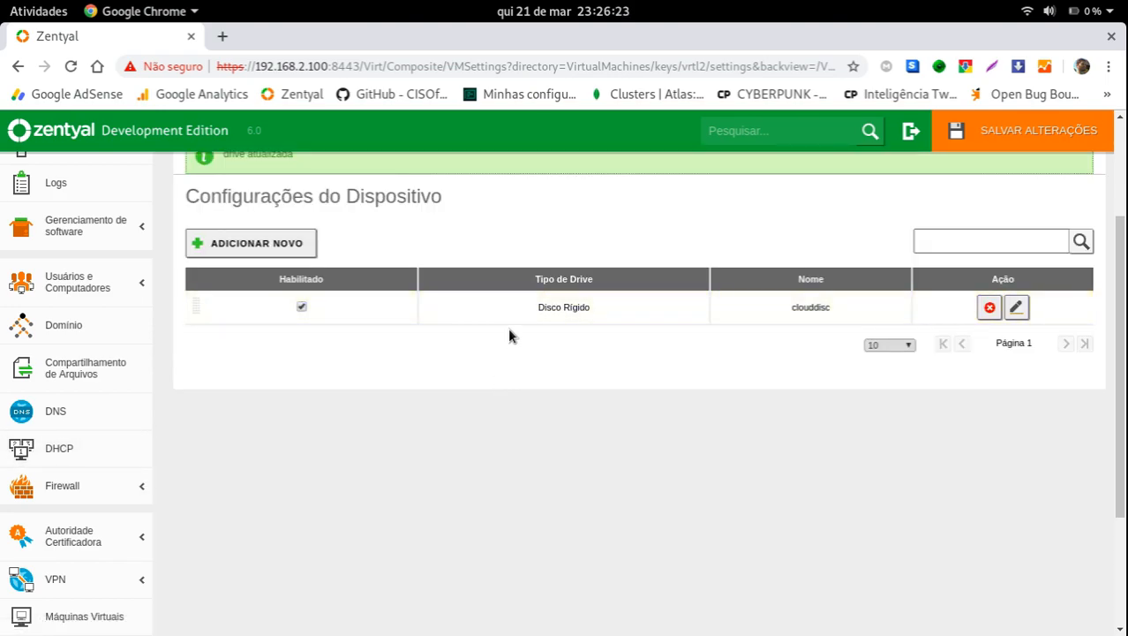
Start adding a new drive of type CD/DVD in the Cloud machine's device settings.
{"action": "scroll", "coordinate": [476, 337], "scroll_direction": "up", "scroll_amount": 2}
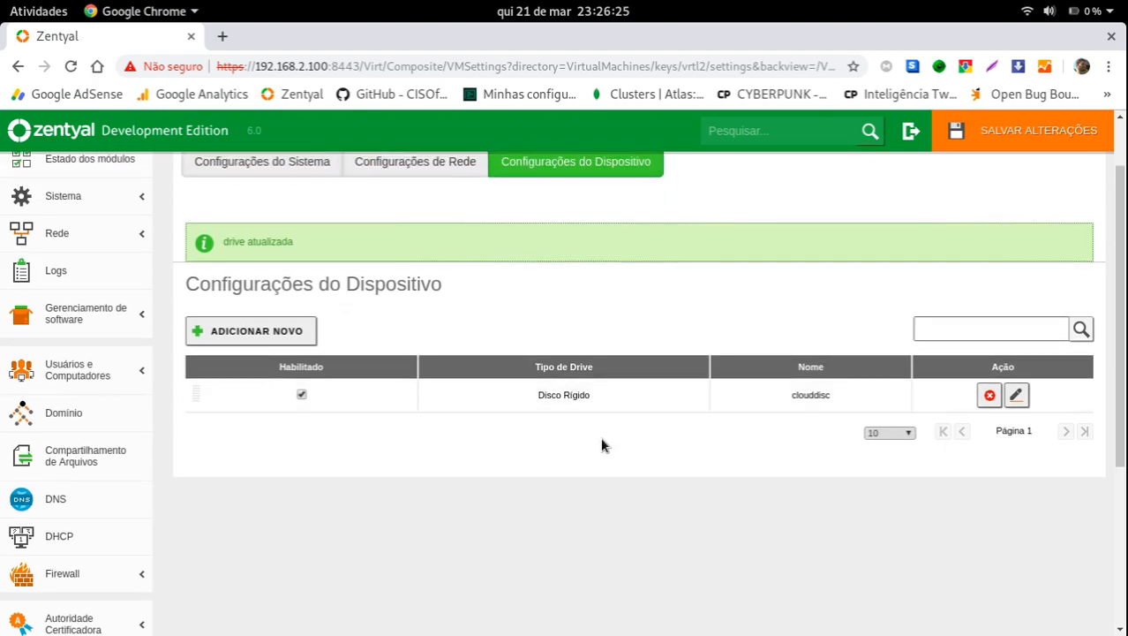
{"action": "left_click", "coordinate": [257, 336]}
{"action": "left_click", "coordinate": [265, 360]}
{"action": "left_click", "coordinate": [256, 395]}
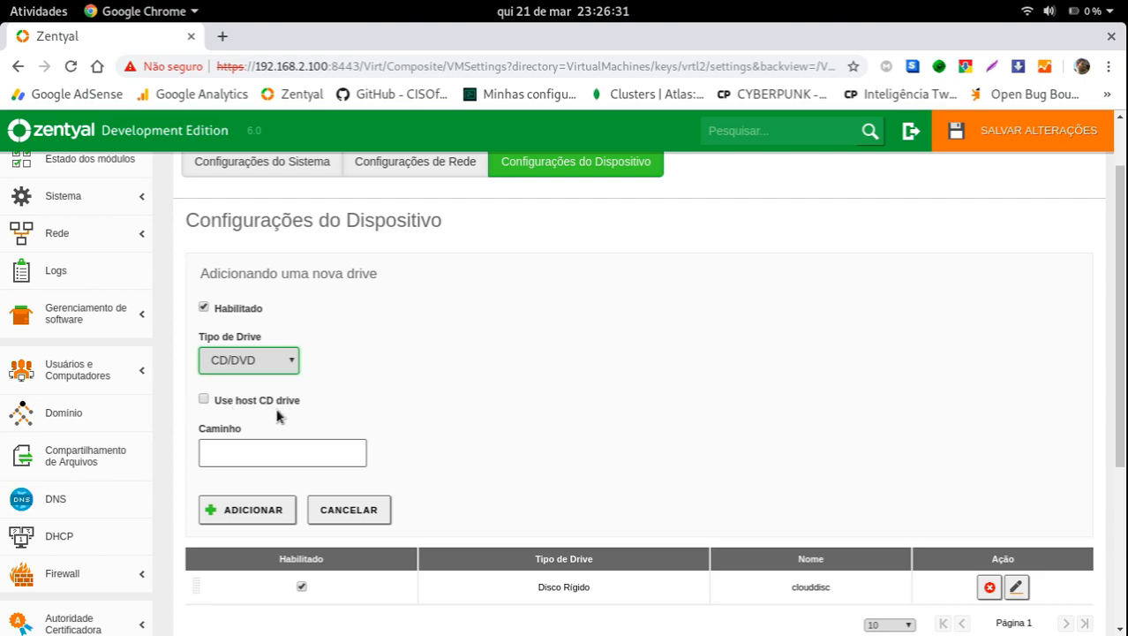
Try to add the CD/DVD drive without the host CD drive, using the ISO path /home/toolx/Downloads/debian9.iso.
{"action": "left_click", "coordinate": [204, 399]}
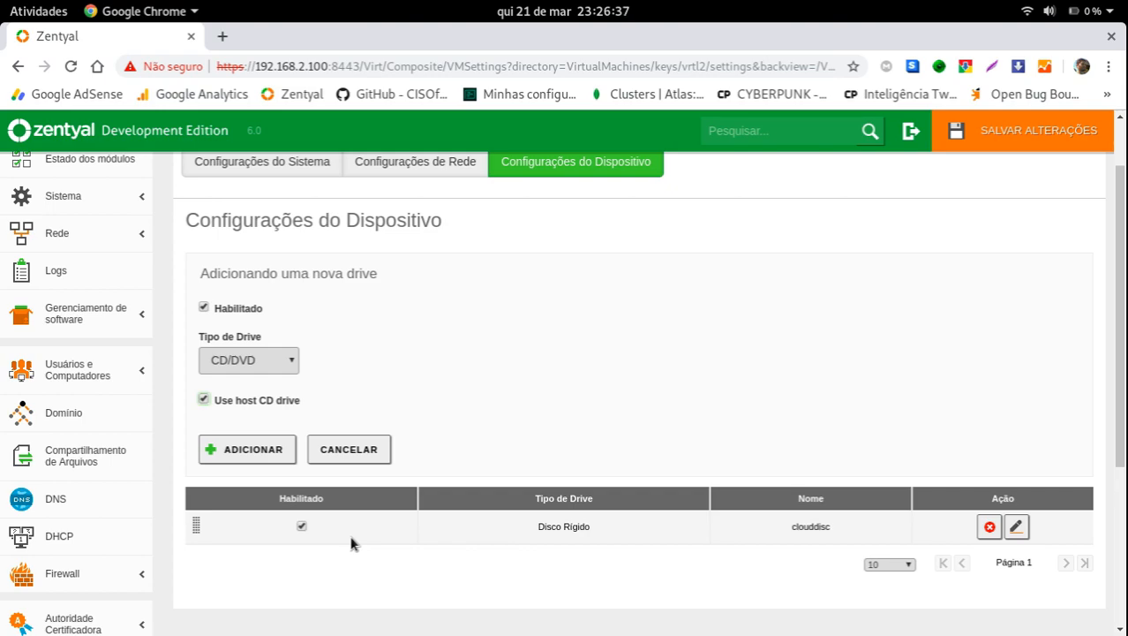
{"action": "left_click", "coordinate": [203, 402]}
{"action": "left_click", "coordinate": [252, 452]}
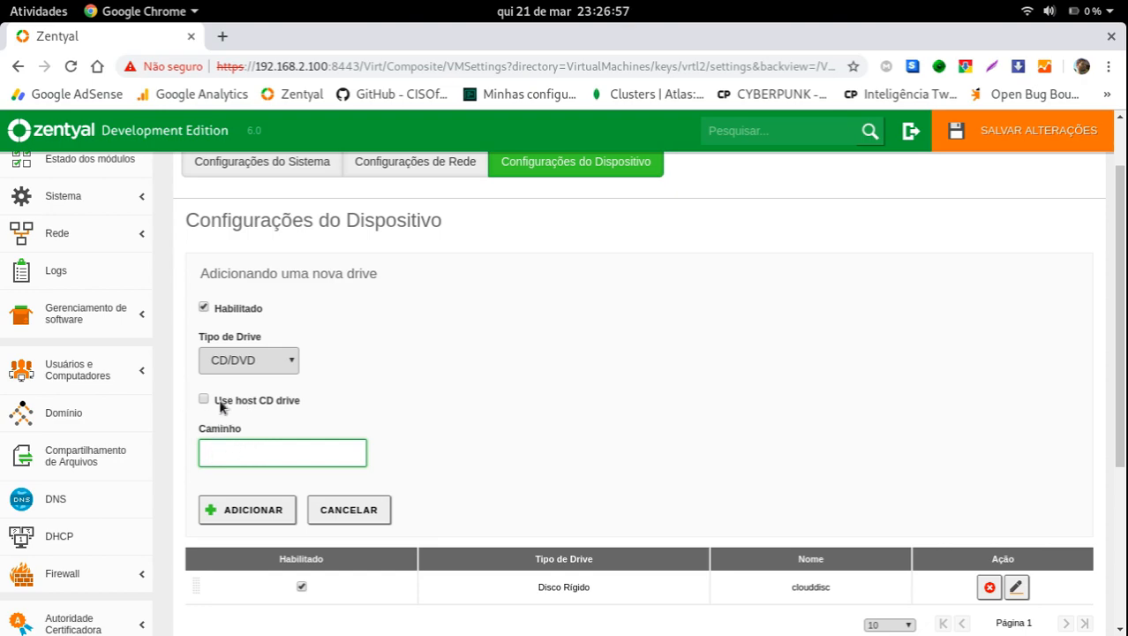
{"action": "type", "text": "/home/toolx/"}
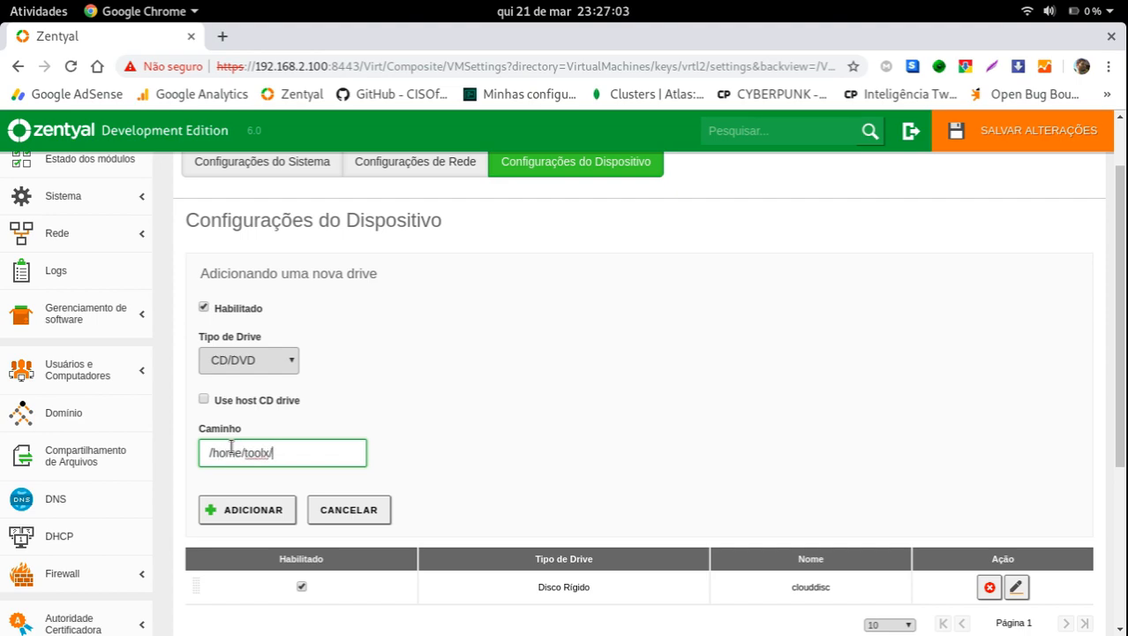
{"action": "type", "text": "Downloads/de"}
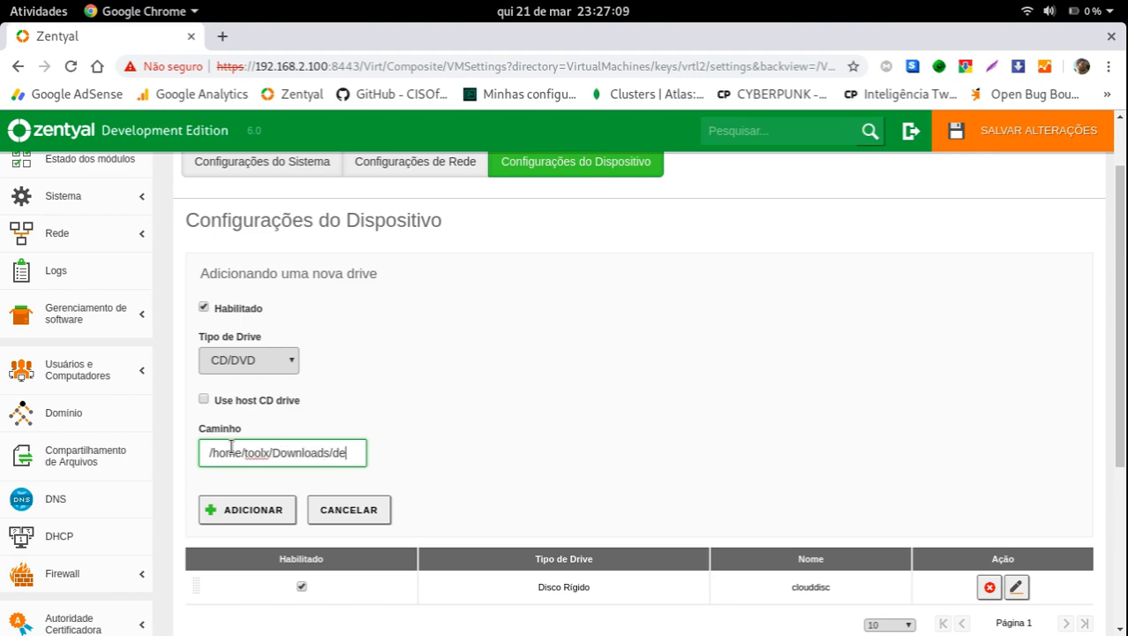
{"action": "type", "text": "bian9.iso"}
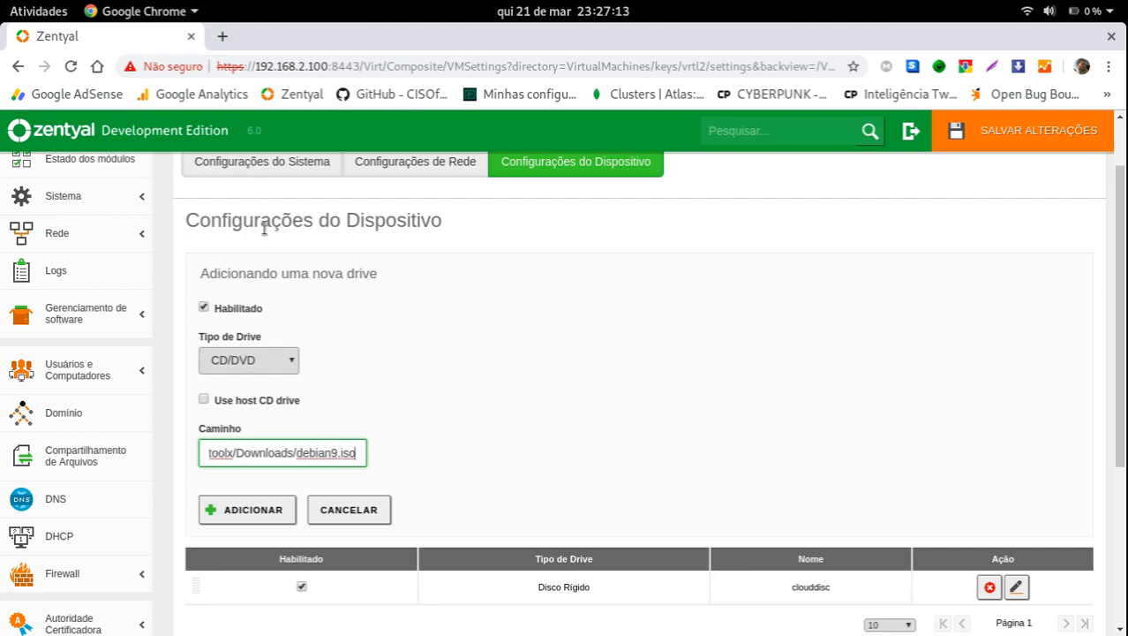
{"action": "left_click_drag", "start_coordinate": [364, 454], "coordinate": [293, 453]}
{"action": "triple_click", "coordinate": [234, 453]}
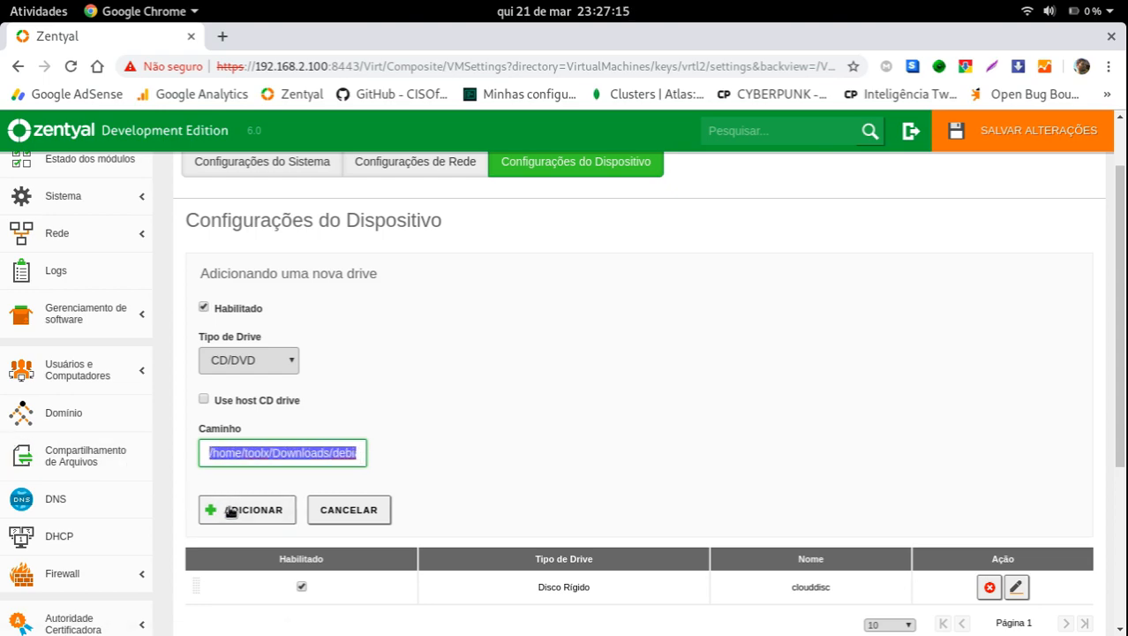
{"action": "left_click", "coordinate": [235, 507]}
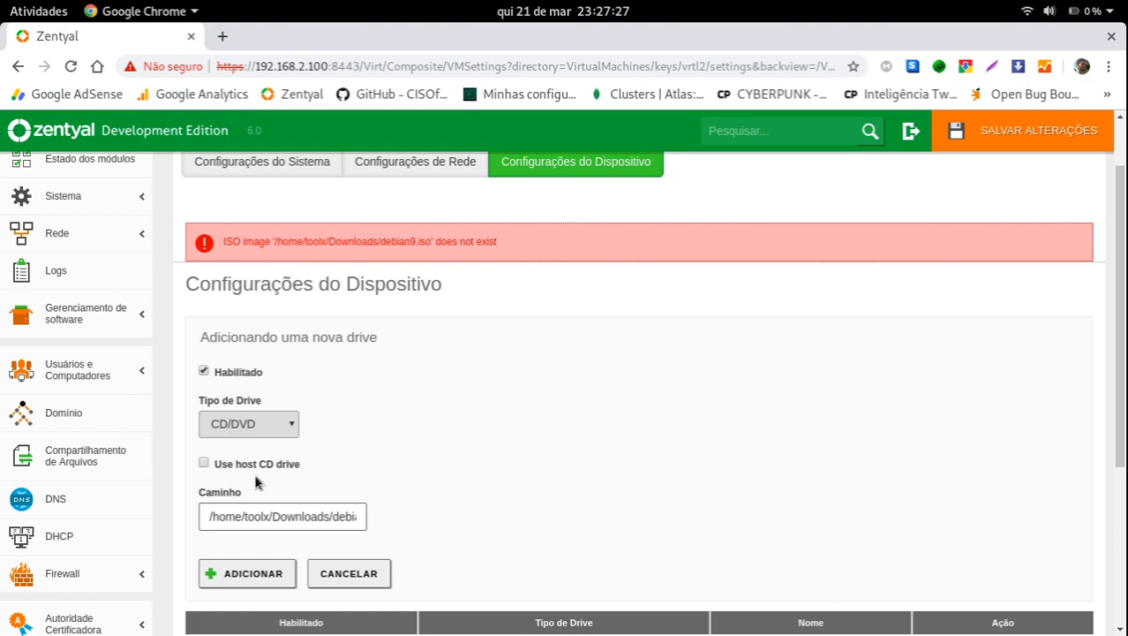
Set the CD/DVD drive to use the host CD drive and add it to the machine.
{"action": "left_click", "coordinate": [205, 462]}
{"action": "left_click", "coordinate": [244, 512]}
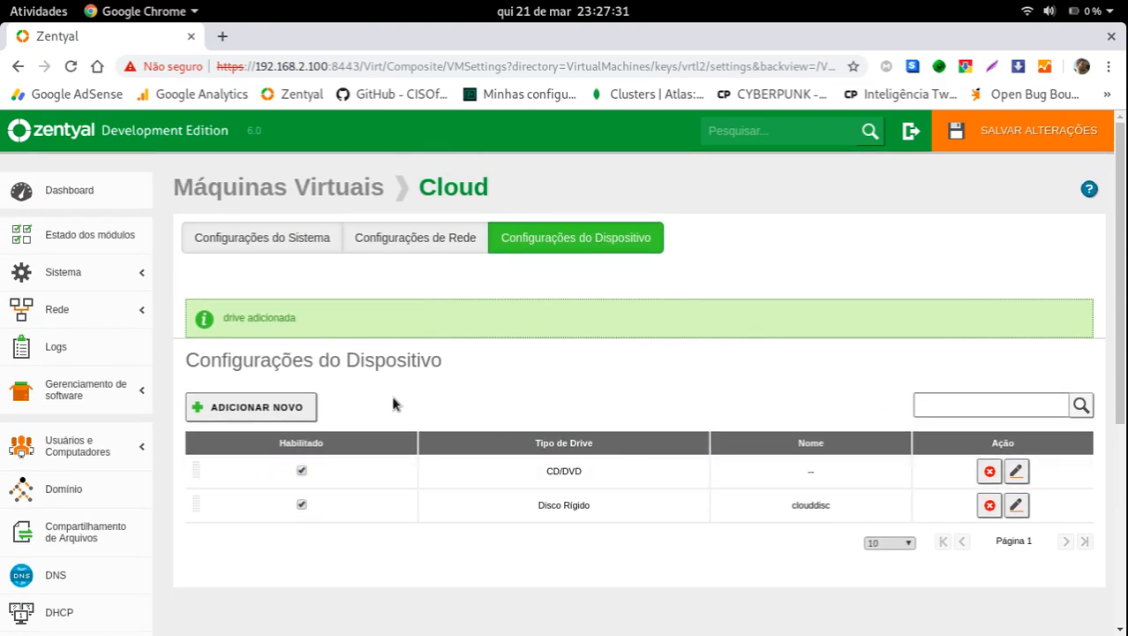
Save all pending Zentyal configuration changes and confirm the save.
{"action": "scroll", "coordinate": [131, 500], "scroll_direction": "down", "scroll_amount": 4}
{"action": "scroll", "coordinate": [130, 500], "scroll_direction": "down", "scroll_amount": 4}
{"action": "scroll", "coordinate": [360, 457], "scroll_direction": "up", "scroll_amount": 8}
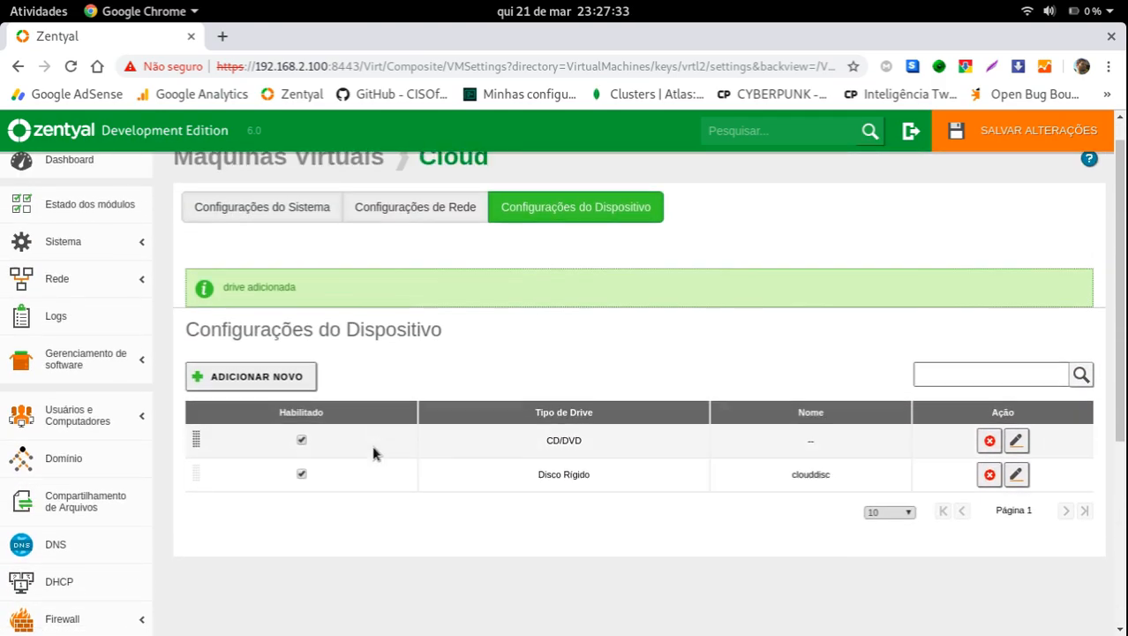
{"action": "left_click", "coordinate": [1039, 130]}
{"action": "left_click", "coordinate": [414, 372]}
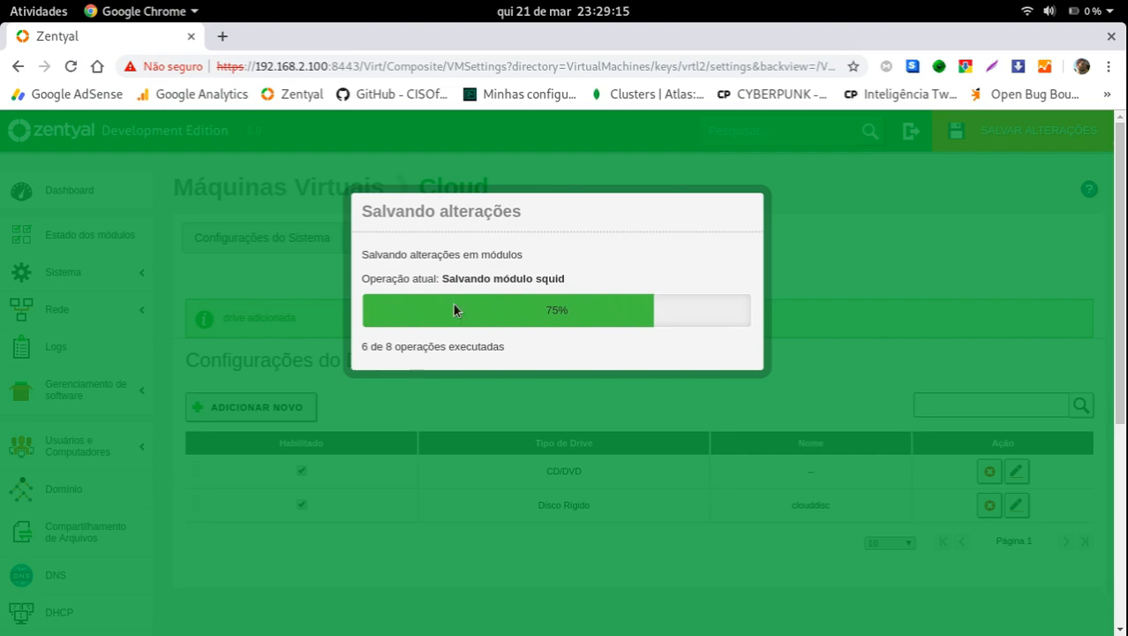
{"action": "triple_click", "coordinate": [514, 283]}
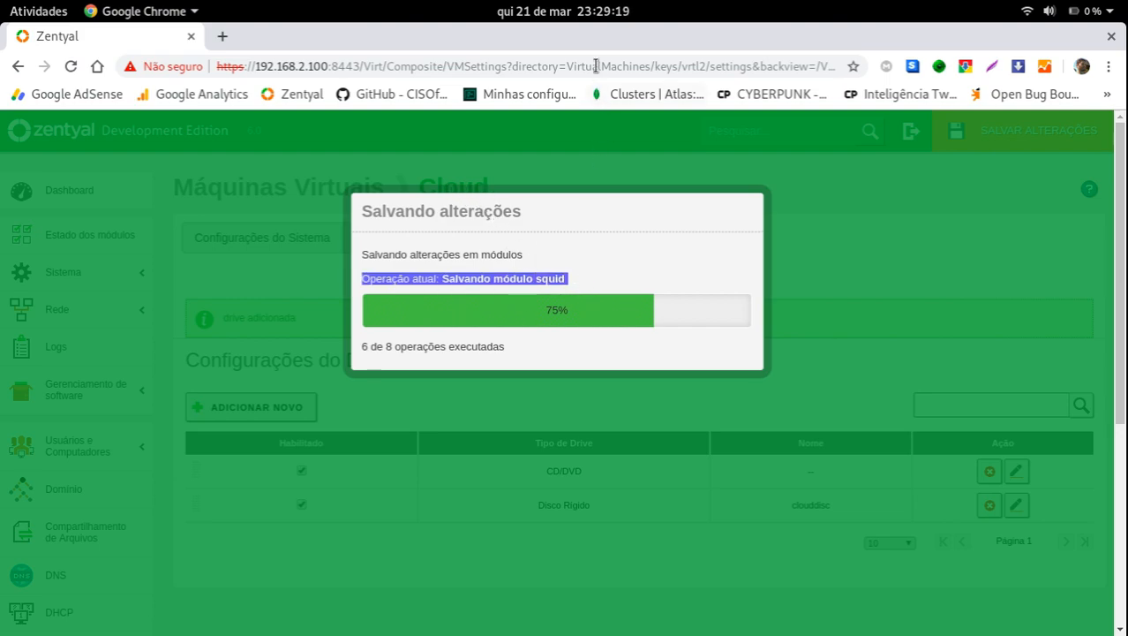
{"action": "left_click", "coordinate": [522, 273]}
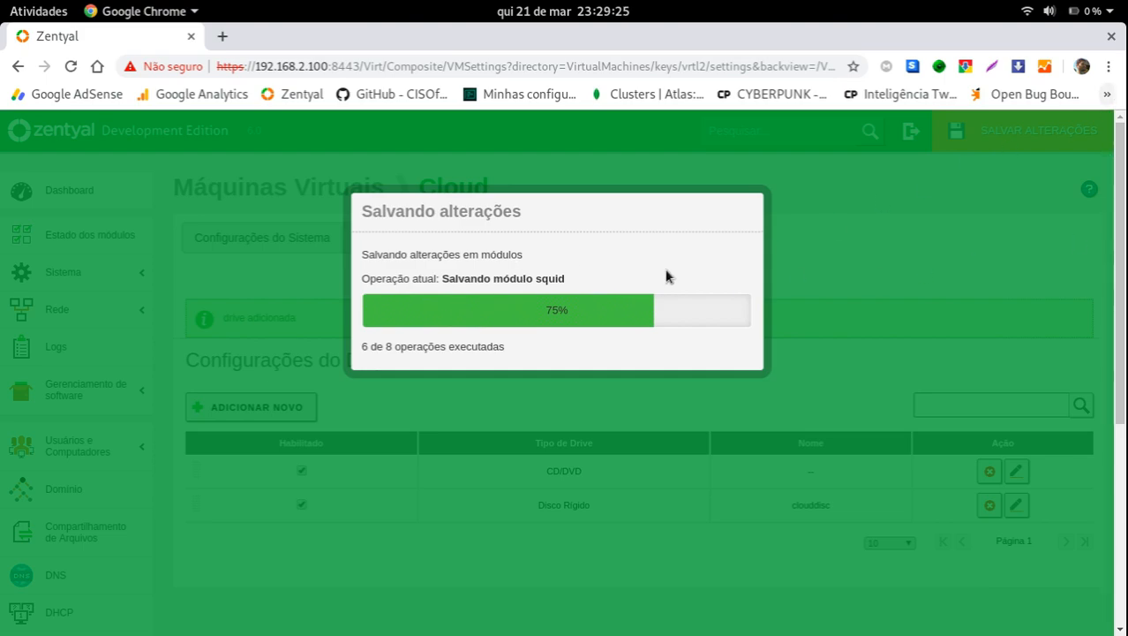
{"action": "right_click", "coordinate": [507, 276]}
{"action": "left_click", "coordinate": [499, 283]}
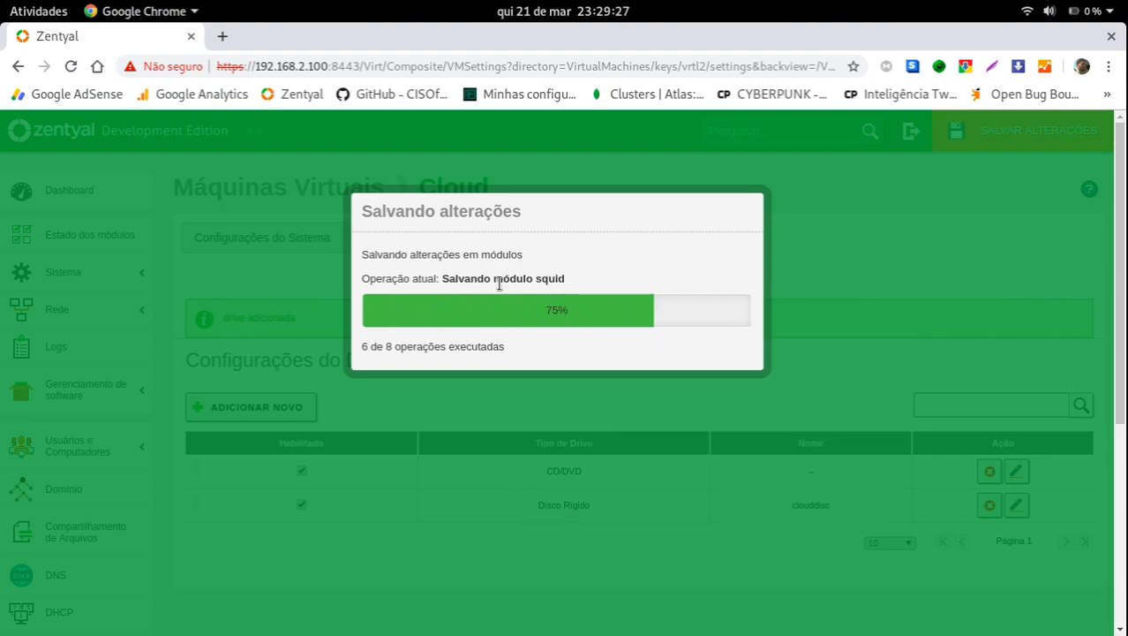
{"action": "triple_click", "coordinate": [499, 283]}
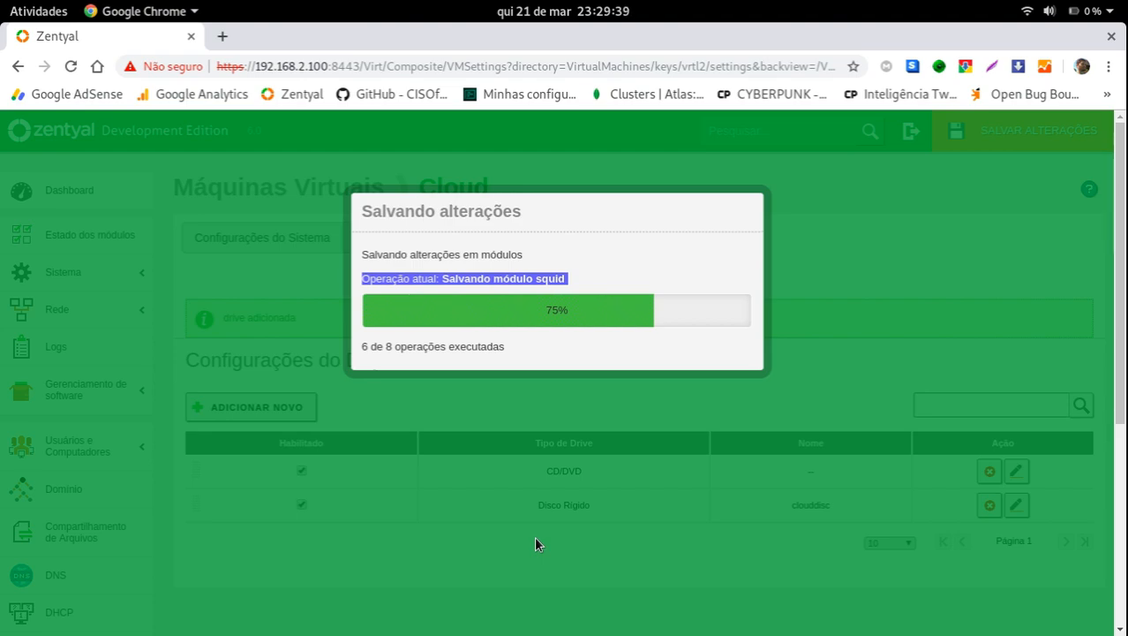
{"action": "double_click", "coordinate": [504, 254]}
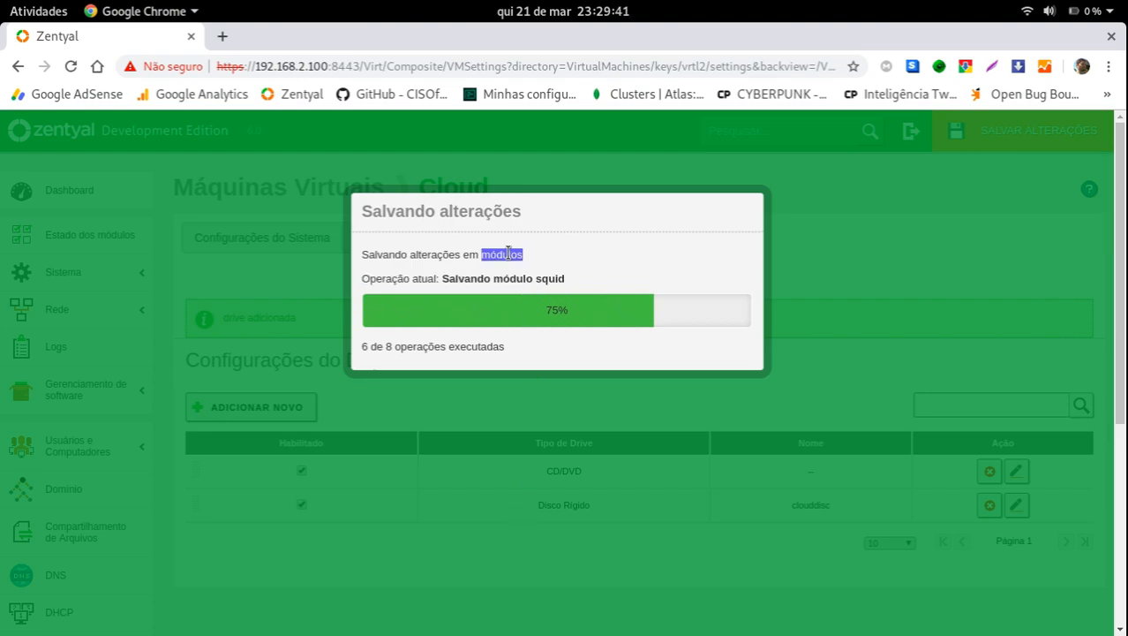
{"action": "left_click", "coordinate": [475, 273]}
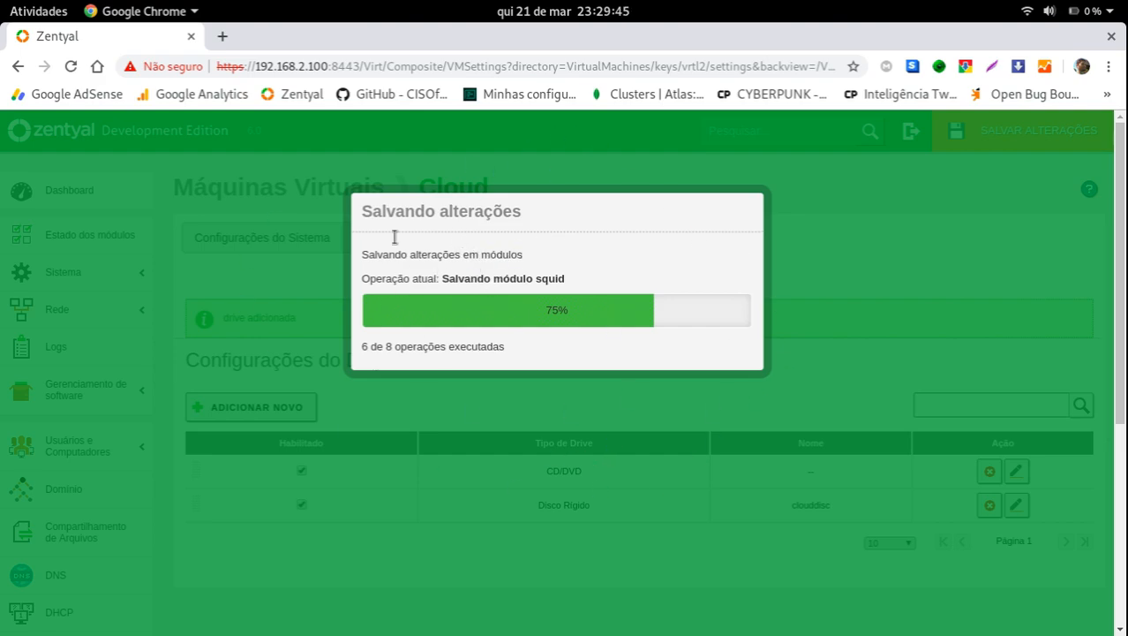
{"action": "double_click", "coordinate": [456, 254]}
{"action": "triple_click", "coordinate": [455, 254]}
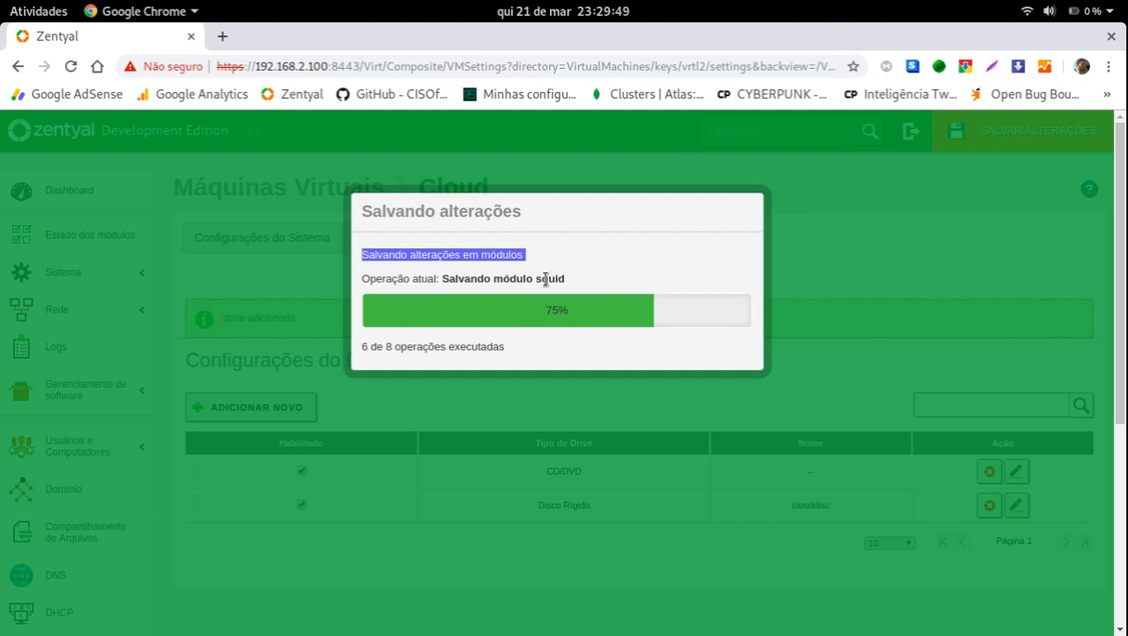
{"action": "double_click", "coordinate": [513, 278]}
{"action": "double_click", "coordinate": [483, 276]}
{"action": "double_click", "coordinate": [539, 275]}
{"action": "double_click", "coordinate": [478, 277]}
{"action": "left_click", "coordinate": [518, 295]}
{"action": "double_click", "coordinate": [525, 283]}
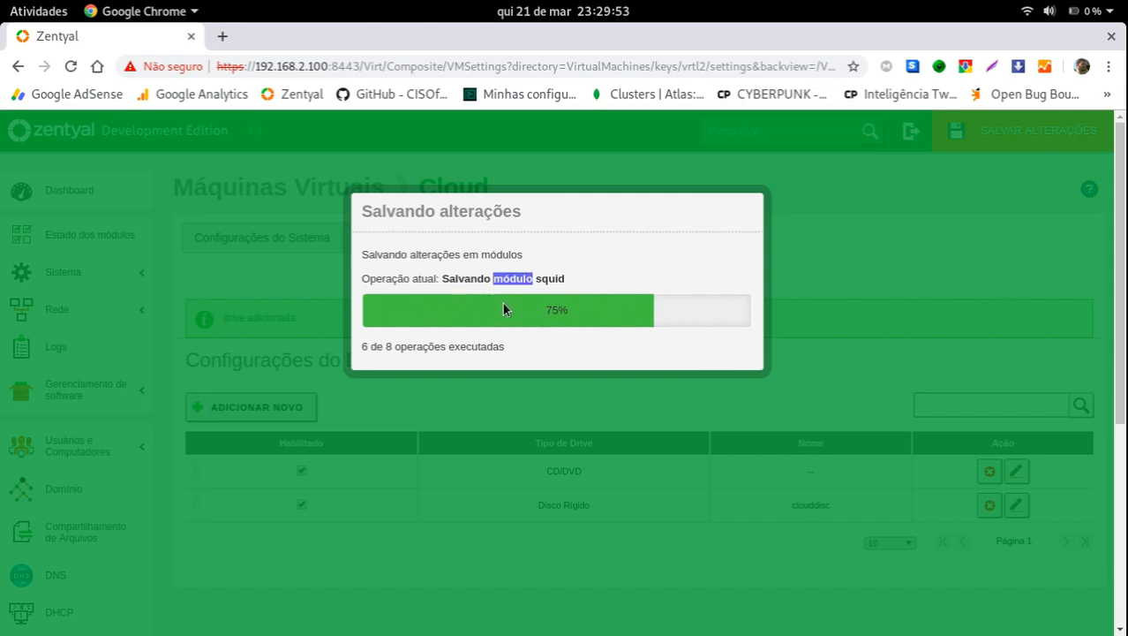
{"action": "double_click", "coordinate": [551, 309]}
{"action": "left_click", "coordinate": [493, 276]}
{"action": "double_click", "coordinate": [466, 278]}
{"action": "double_click", "coordinate": [512, 278]}
{"action": "left_click", "coordinate": [572, 279]}
{"action": "double_click", "coordinate": [554, 278]}
{"action": "left_click", "coordinate": [554, 278]}
{"action": "scroll", "coordinate": [208, 380], "scroll_direction": "down", "scroll_amount": 5}
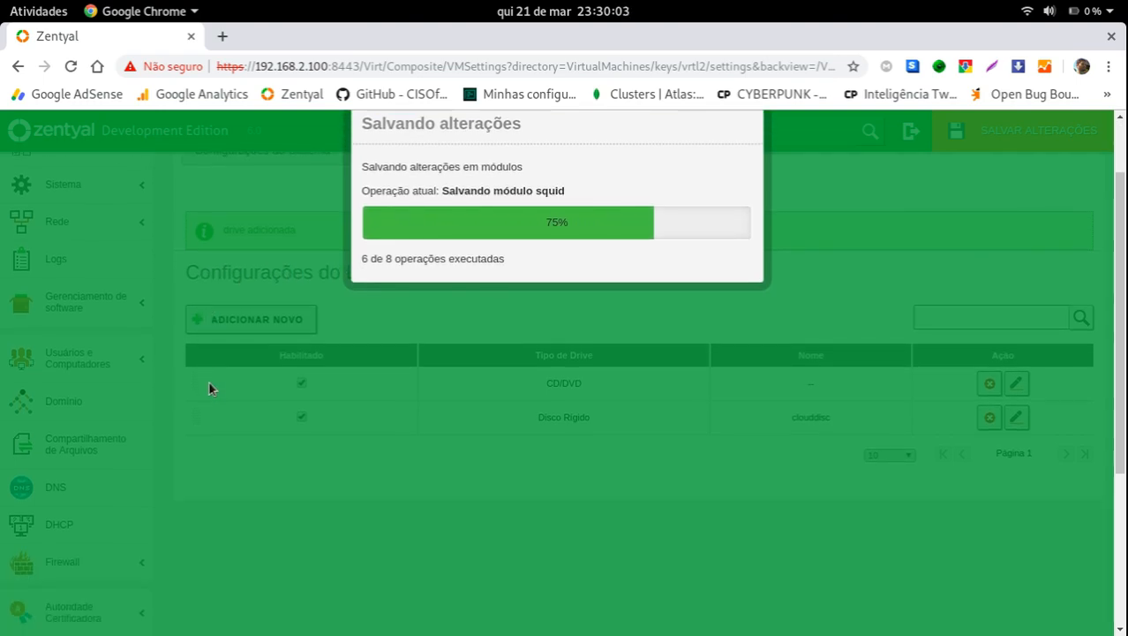
{"action": "scroll", "coordinate": [96, 533], "scroll_direction": "down", "scroll_amount": 2}
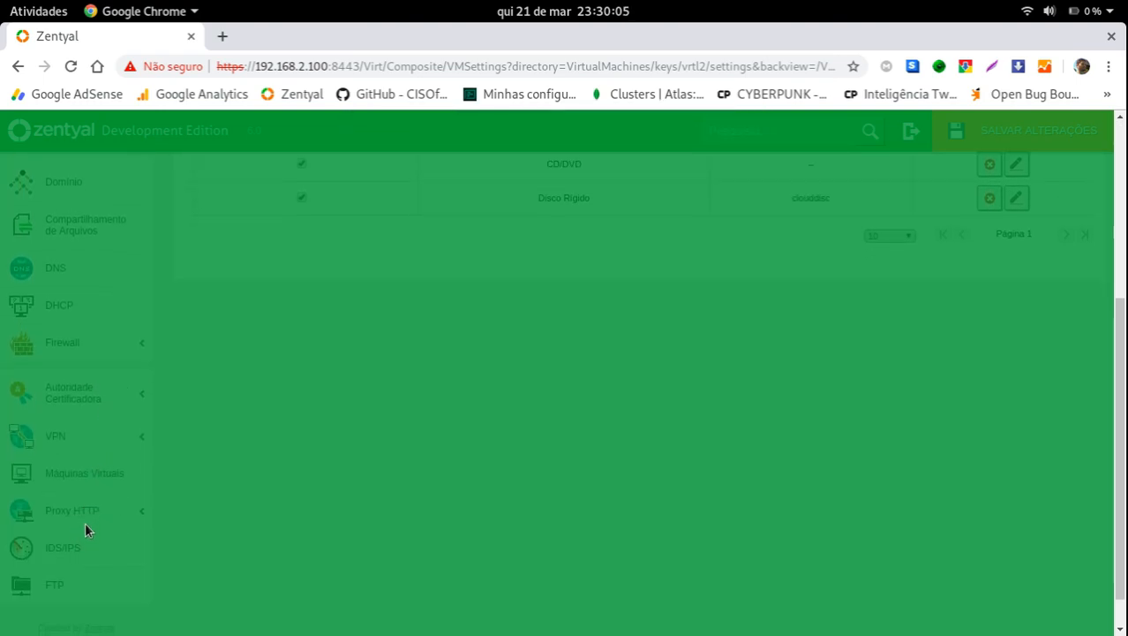
{"action": "scroll", "coordinate": [473, 472], "scroll_direction": "up", "scroll_amount": 7}
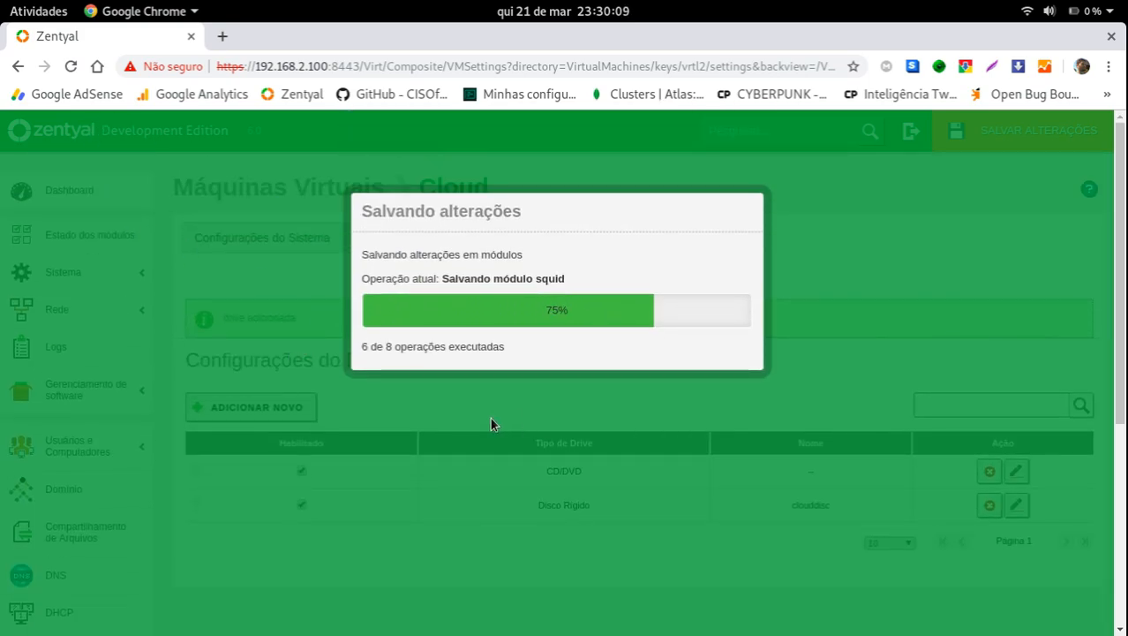
{"action": "double_click", "coordinate": [557, 309]}
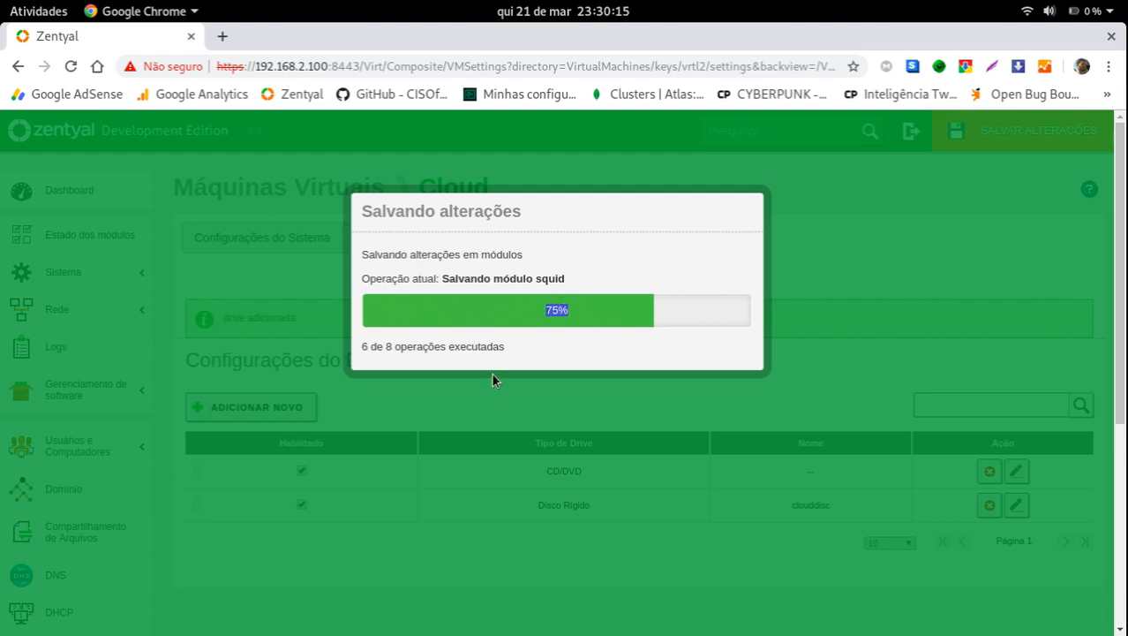
Reload the page, then from it open the virtual machines list and try to view the Cloud machine's console.
{"action": "left_click", "coordinate": [76, 66]}
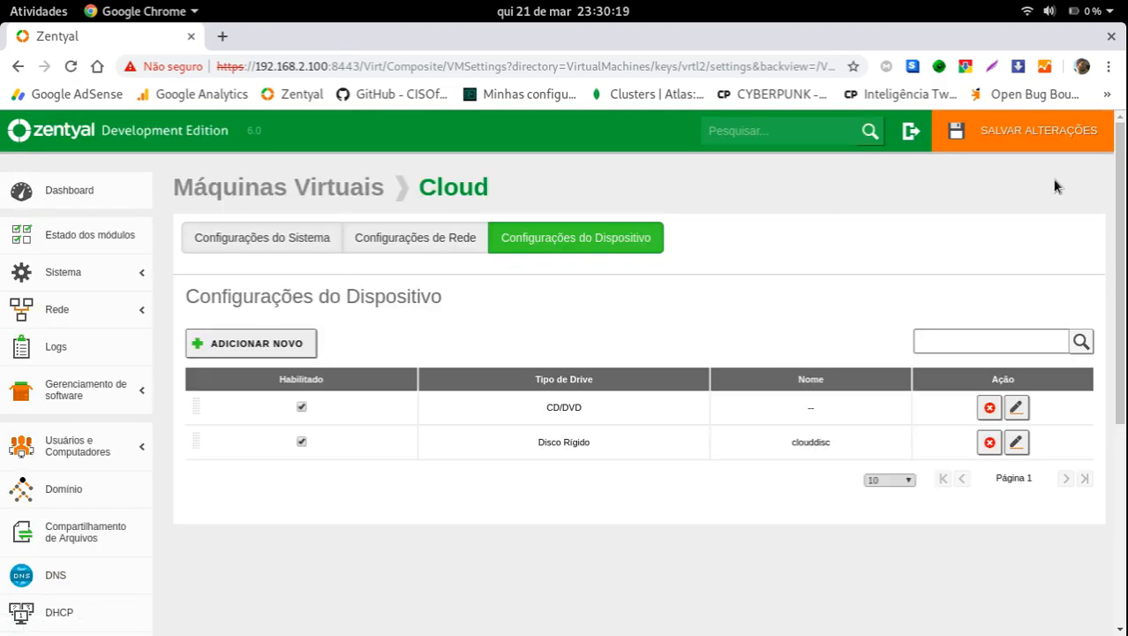
{"action": "scroll", "coordinate": [110, 320], "scroll_direction": "down", "scroll_amount": 5}
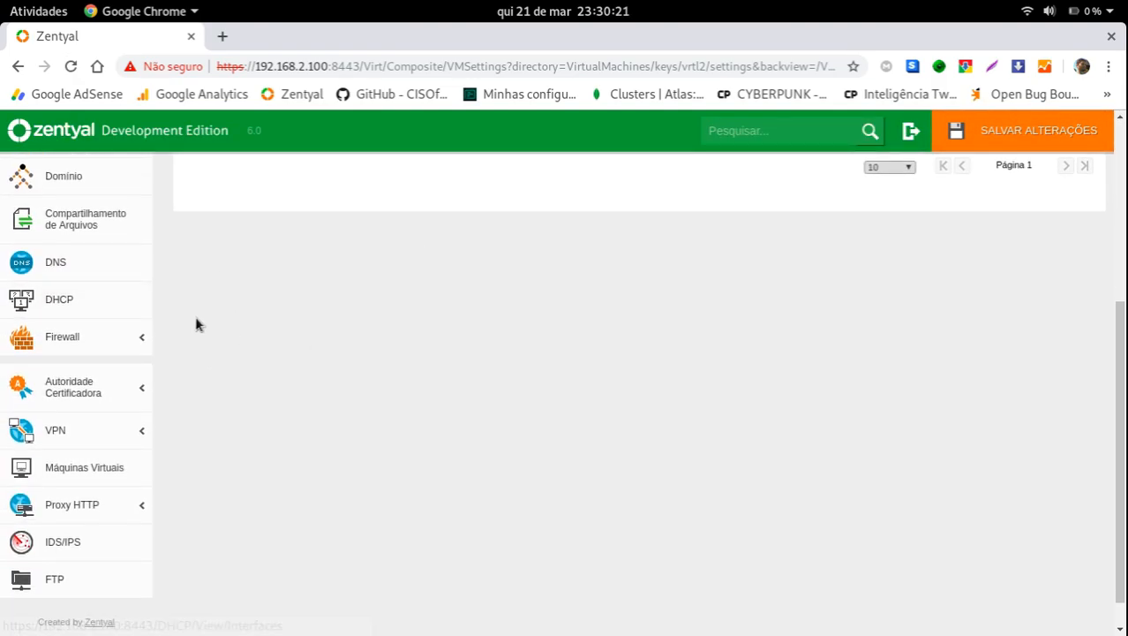
{"action": "scroll", "coordinate": [200, 321], "scroll_direction": "up", "scroll_amount": 5}
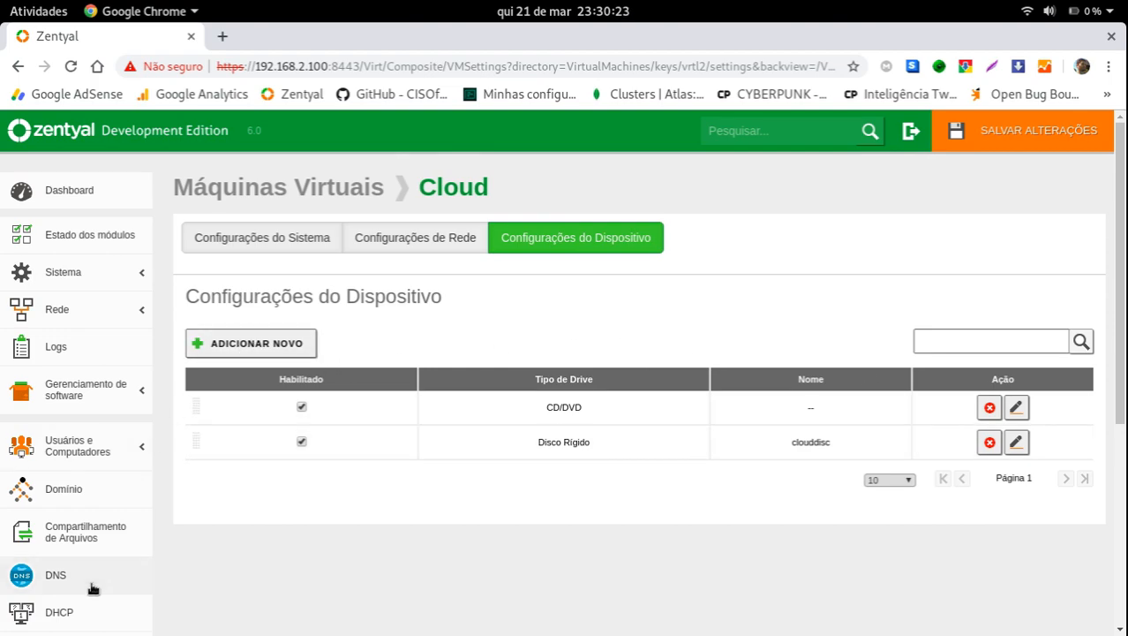
{"action": "scroll", "coordinate": [92, 587], "scroll_direction": "down", "scroll_amount": 5}
{"action": "left_click", "coordinate": [51, 441]}
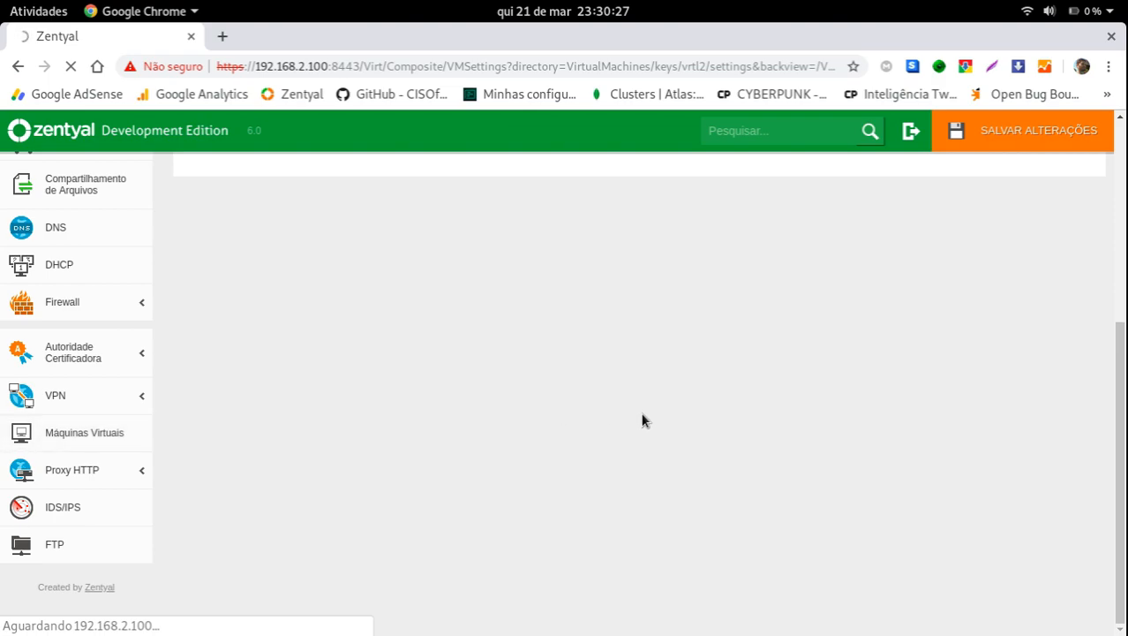
{"action": "scroll", "coordinate": [636, 417], "scroll_direction": "up", "scroll_amount": 7}
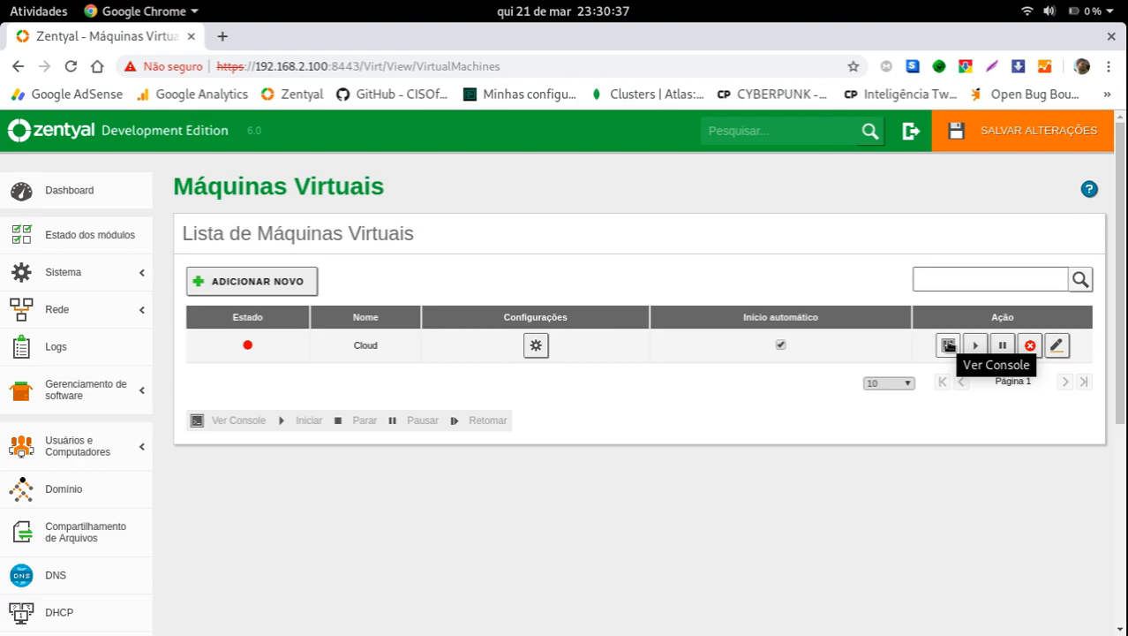
{"action": "left_click", "coordinate": [948, 345]}
Switch to the drop-down terminal, search the apt packages for qmenu, and return to the browser.
{"action": "key", "text": "F12"}
{"action": "type", "text": "apt search qme"}
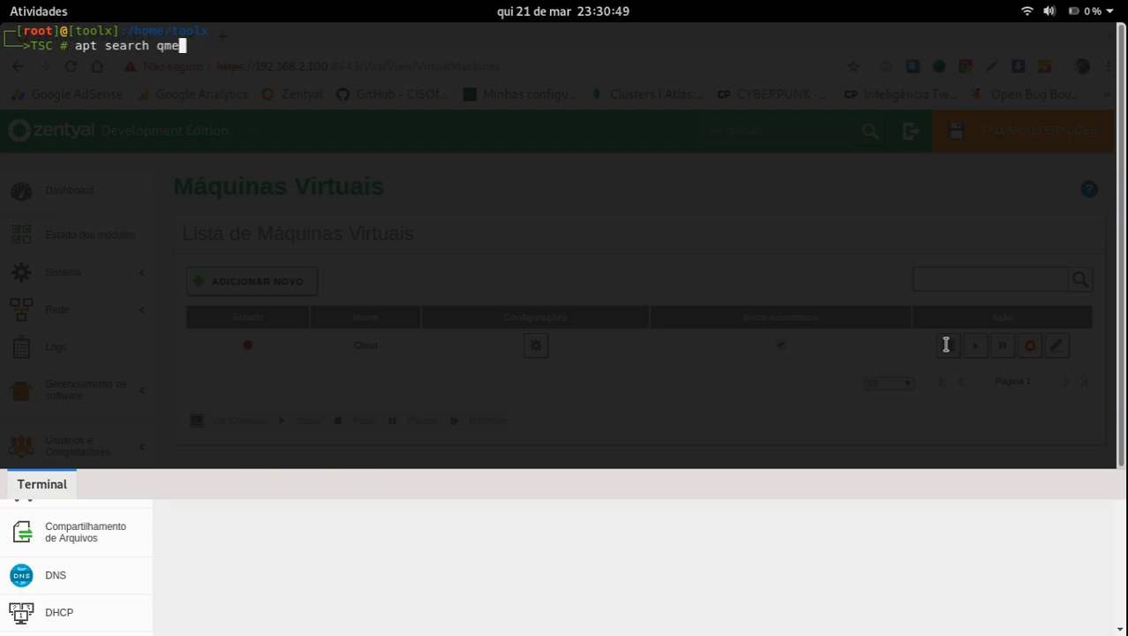
{"action": "type", "text": "nu"}
{"action": "key", "text": "Return"}
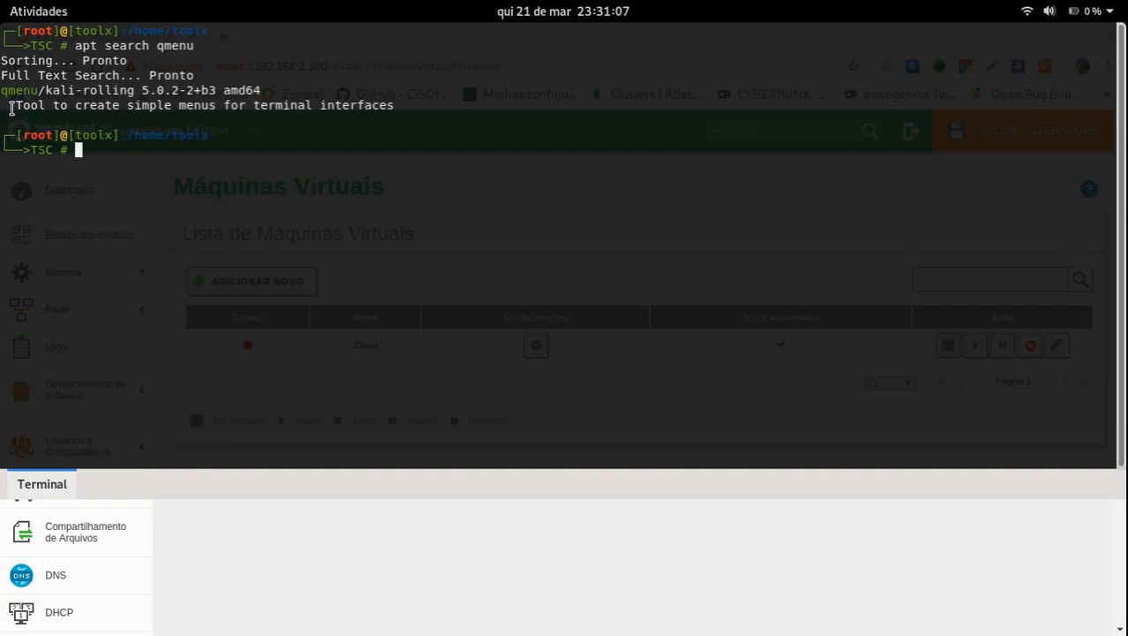
{"action": "key", "text": "F12"}
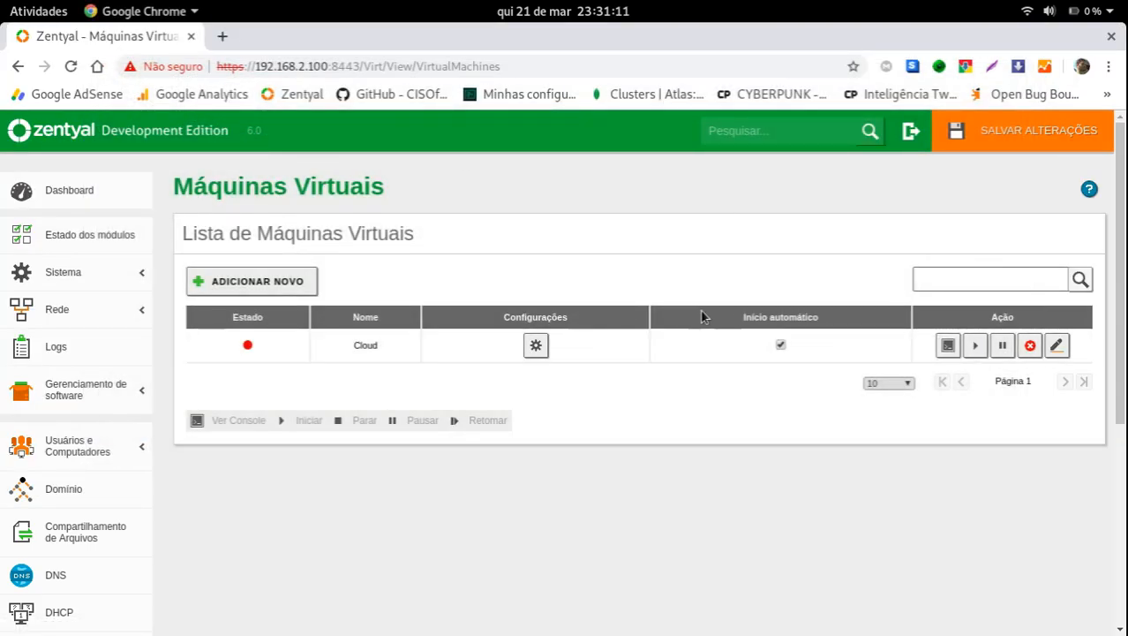
Look through all installed desktop applications for a way to open the virtual machine, then return to Zentyal in the browser.
{"action": "mouse_move", "coordinate": [1, 1]}
{"action": "left_click", "coordinate": [26, 551]}
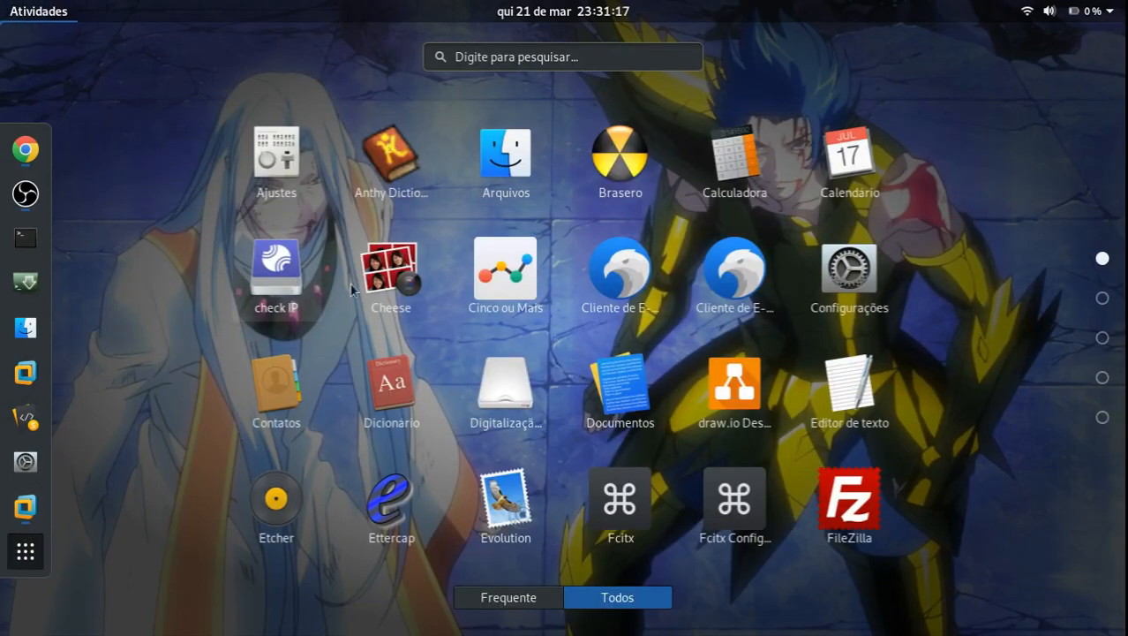
{"action": "scroll", "coordinate": [322, 423], "scroll_direction": "down", "scroll_amount": 1}
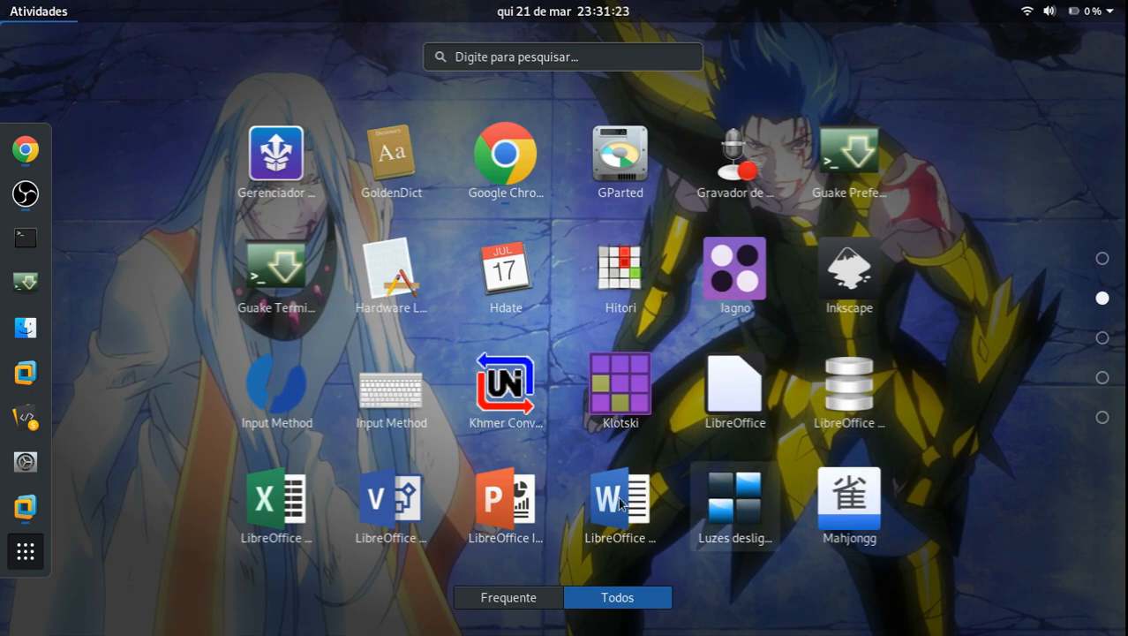
{"action": "scroll", "coordinate": [495, 503], "scroll_direction": "down", "scroll_amount": 1}
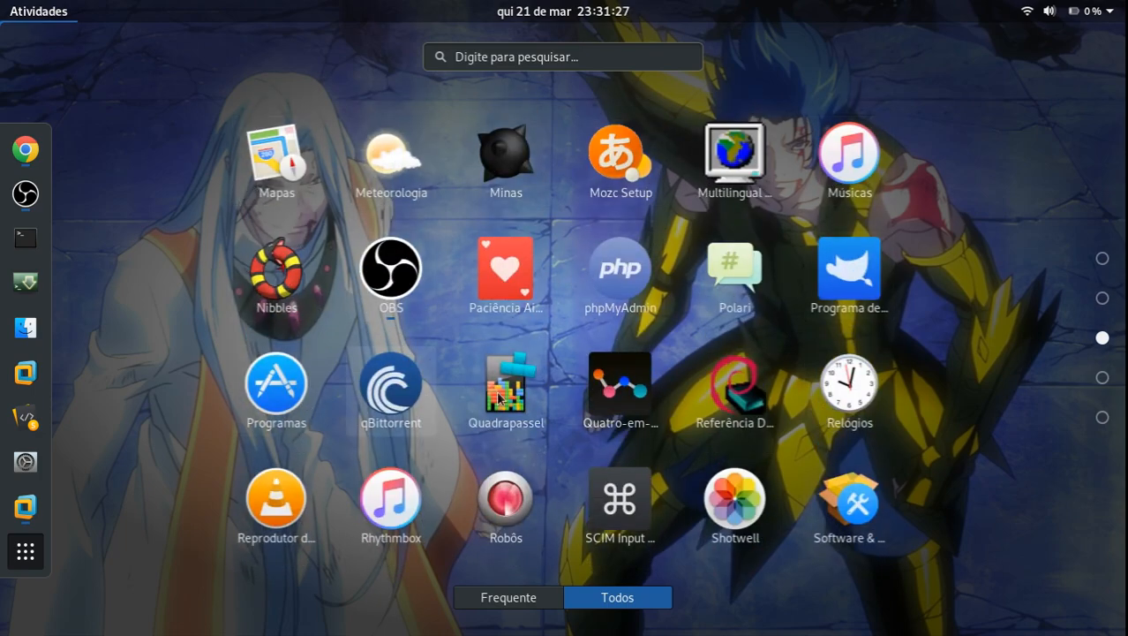
{"action": "scroll", "coordinate": [415, 499], "scroll_direction": "down", "scroll_amount": 1}
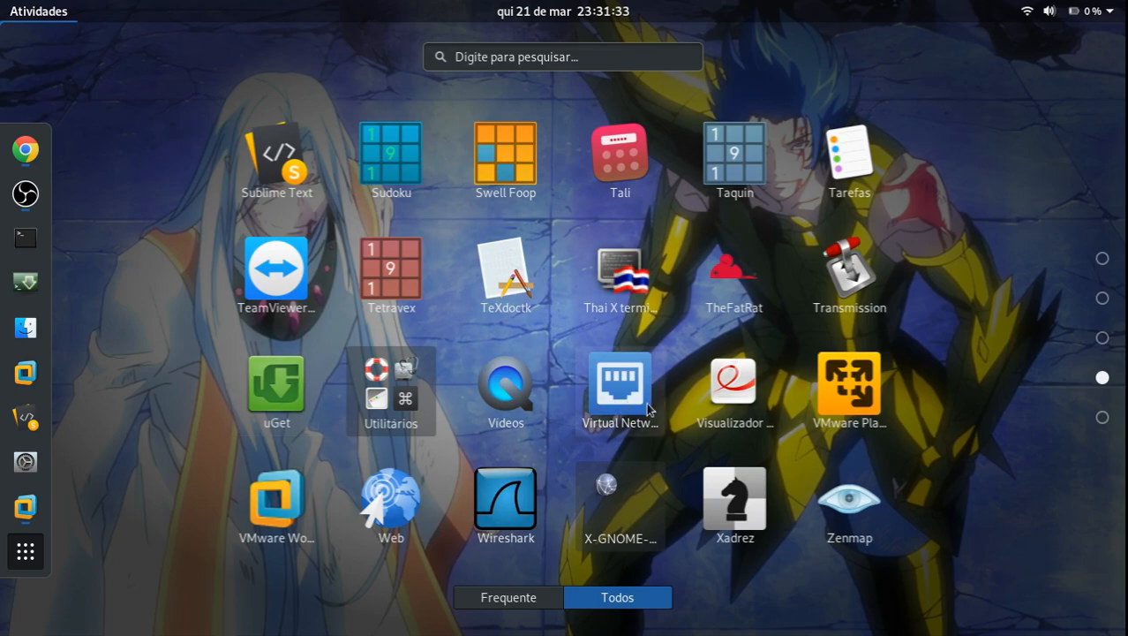
{"action": "left_click", "coordinate": [629, 507]}
{"action": "left_click", "coordinate": [627, 506]}
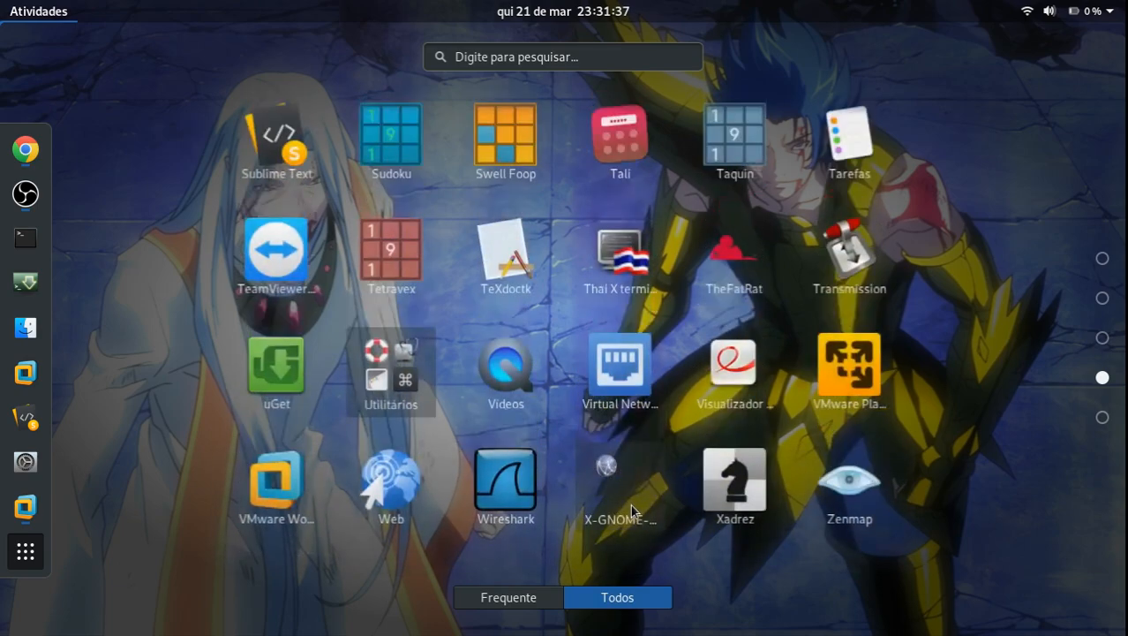
{"action": "scroll", "coordinate": [616, 513], "scroll_direction": "down", "scroll_amount": 1}
{"action": "scroll", "coordinate": [575, 445], "scroll_direction": "up", "scroll_amount": 1}
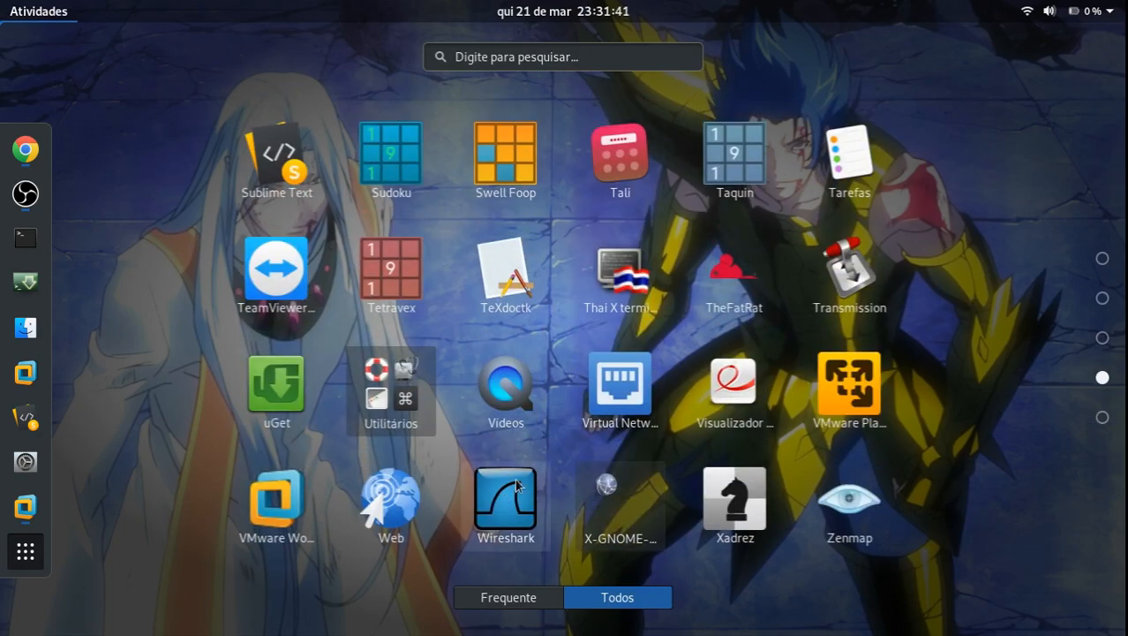
{"action": "key", "text": "Escape"}
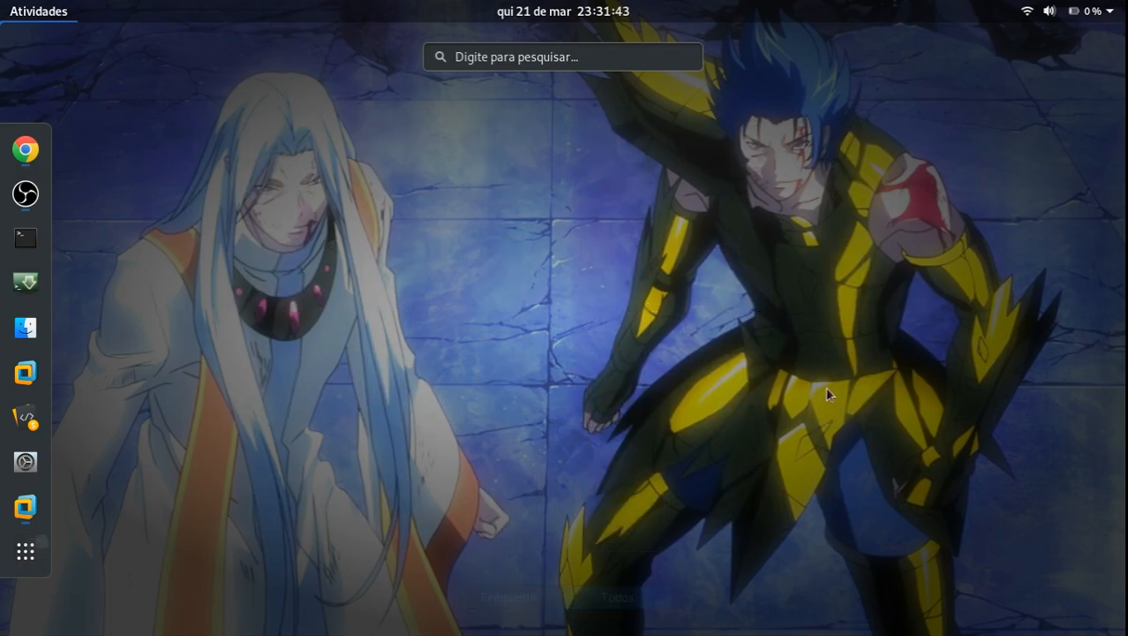
{"action": "left_click", "coordinate": [821, 242]}
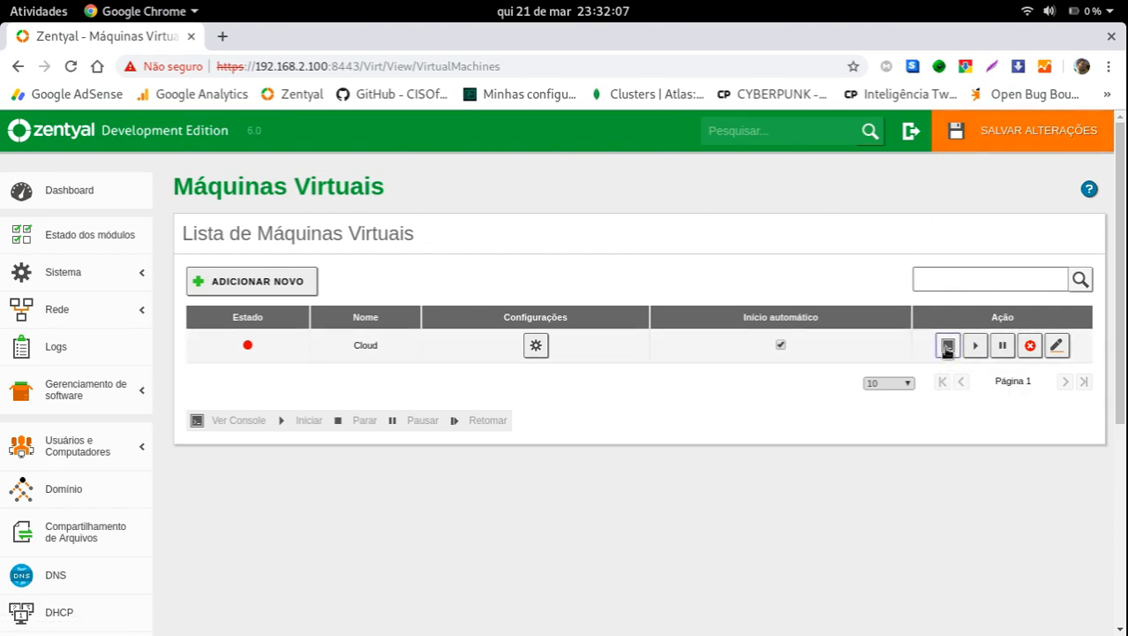
Start the Cloud virtual machine and reopen the virtual machines list.
{"action": "left_click", "coordinate": [975, 348]}
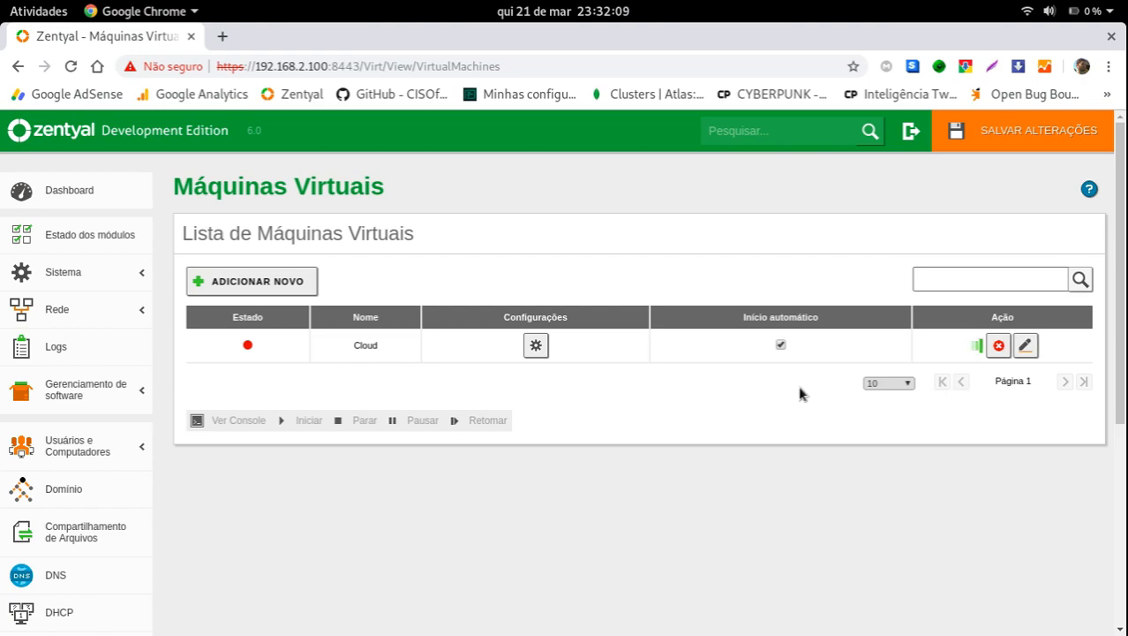
{"action": "scroll", "coordinate": [155, 442], "scroll_direction": "down", "scroll_amount": 3}
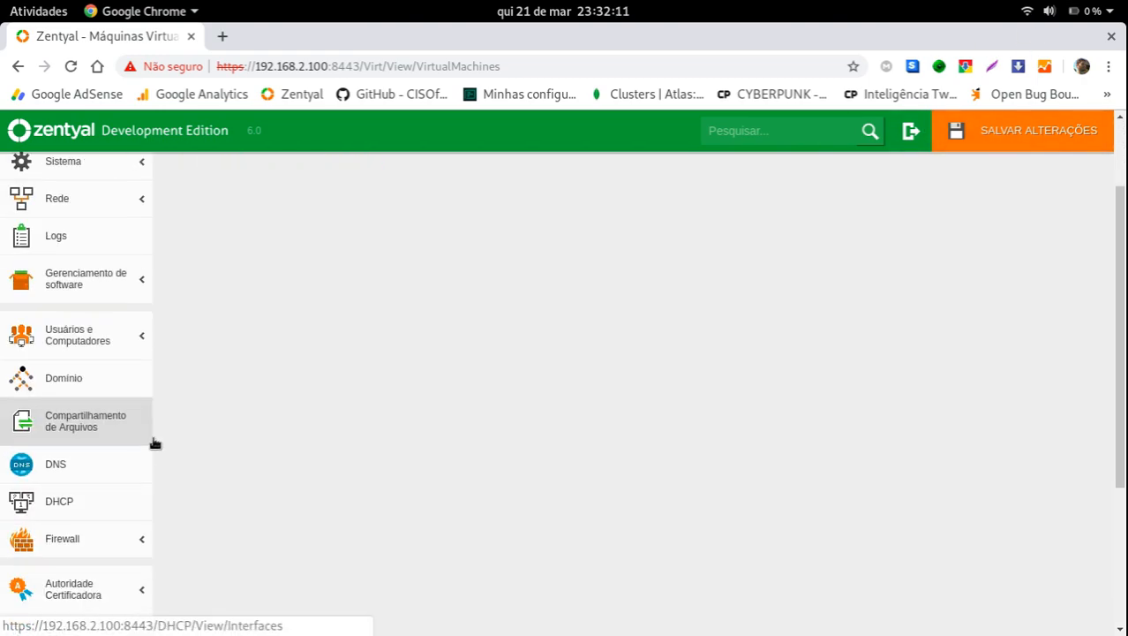
{"action": "scroll", "coordinate": [132, 477], "scroll_direction": "down", "scroll_amount": 2}
{"action": "left_click", "coordinate": [76, 563]}
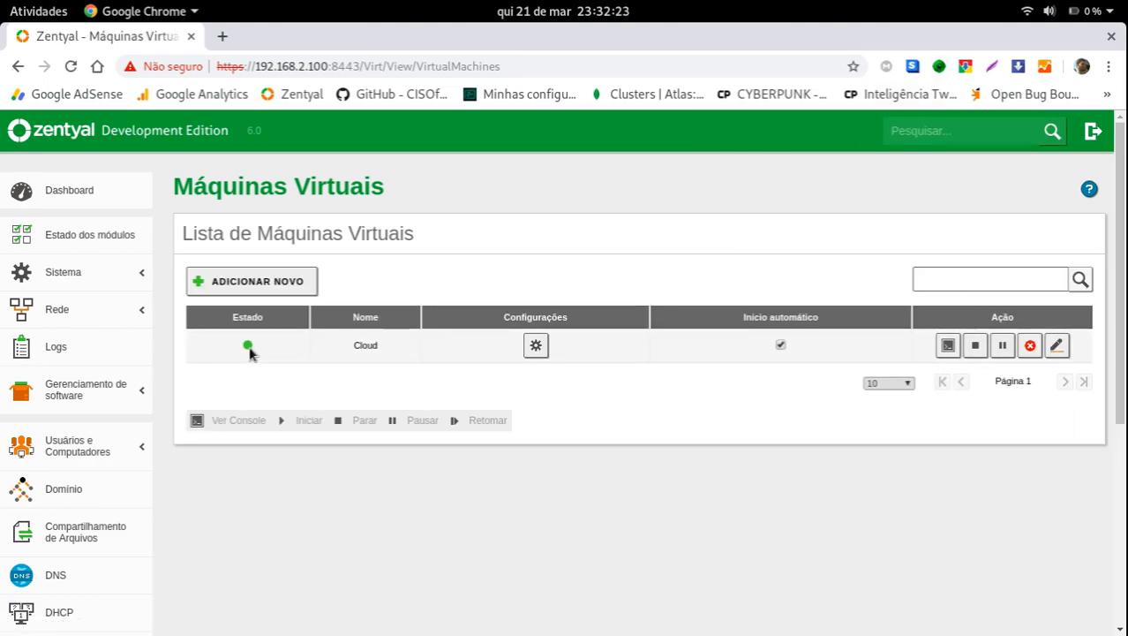
View the running Cloud machine's console, try to reposition its window, and close it.
{"action": "left_click", "coordinate": [948, 345]}
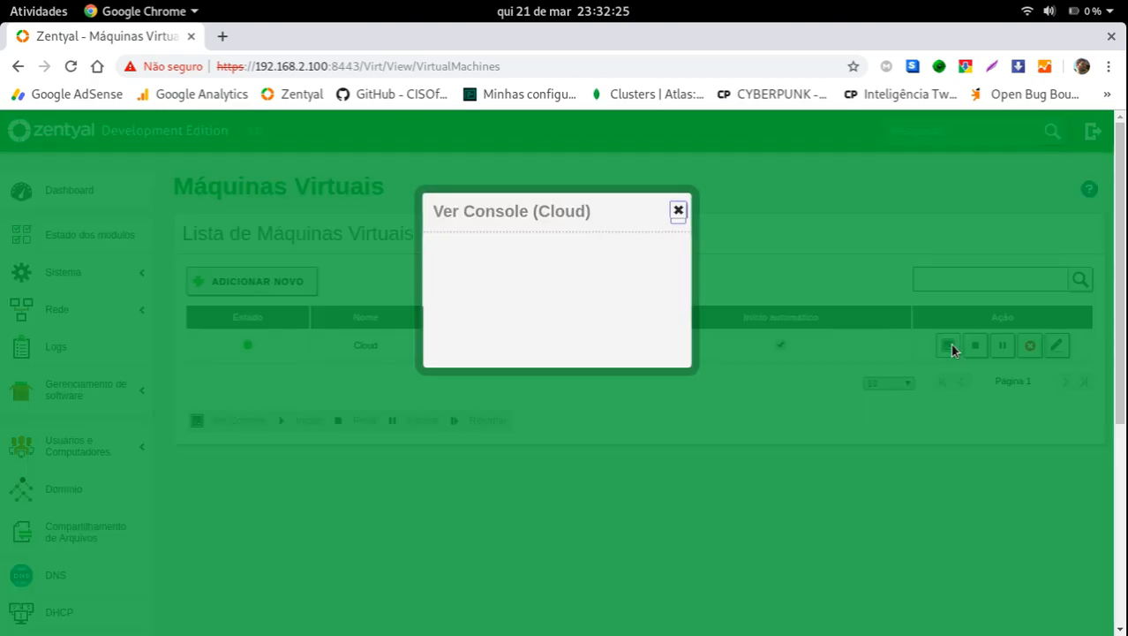
{"action": "left_click_drag", "start_coordinate": [530, 356], "coordinate": [484, 350]}
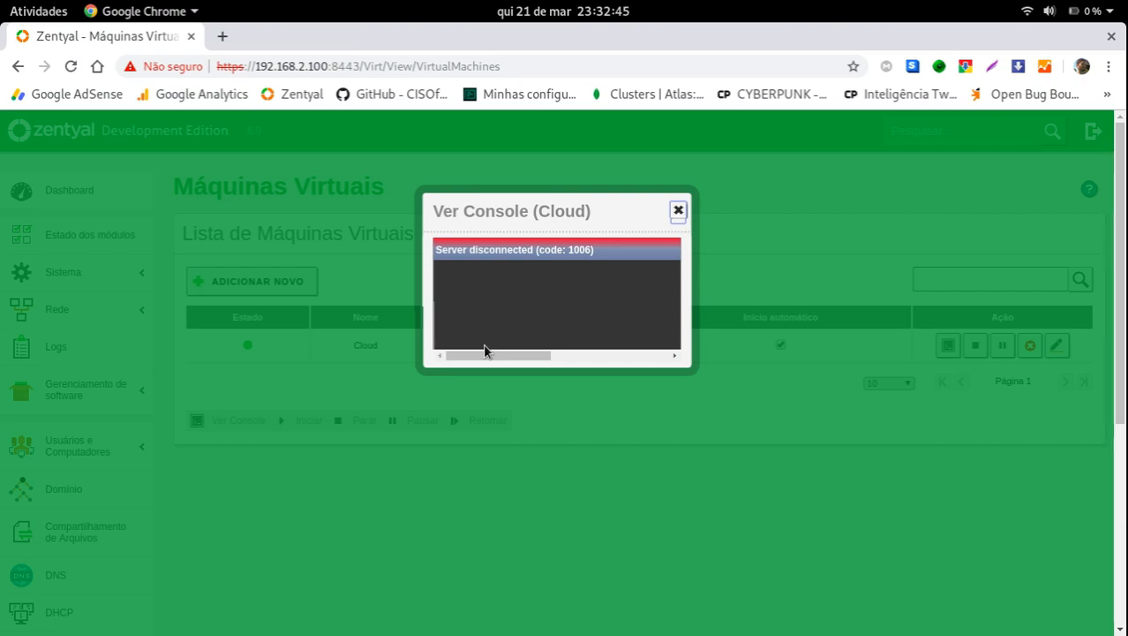
{"action": "left_click_drag", "start_coordinate": [450, 200], "coordinate": [371, 185]}
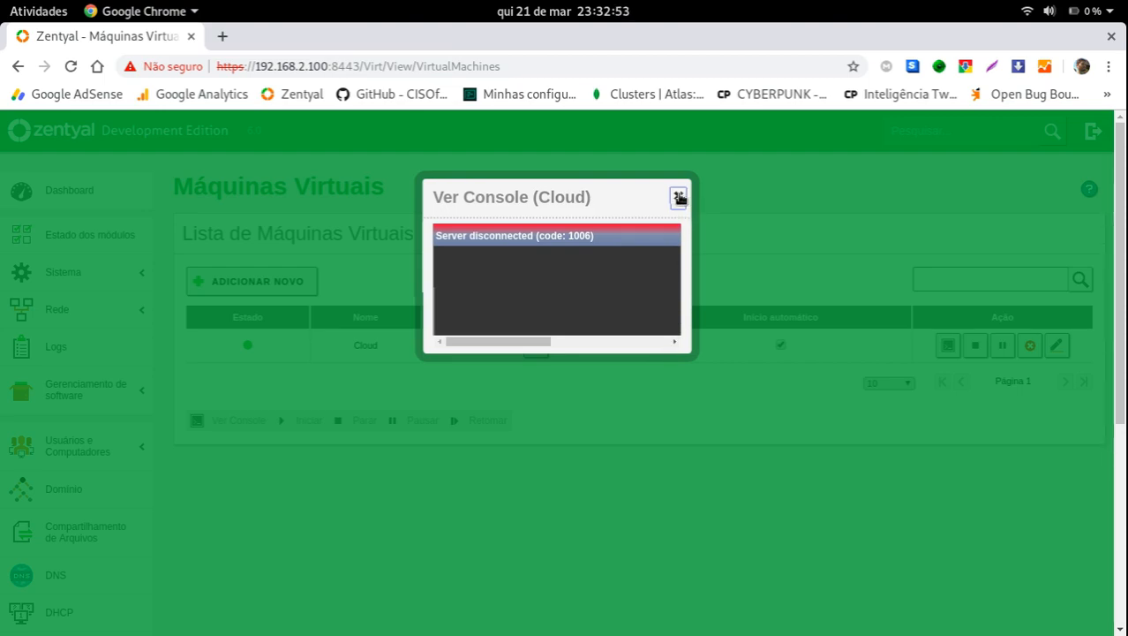
{"action": "left_click", "coordinate": [678, 196]}
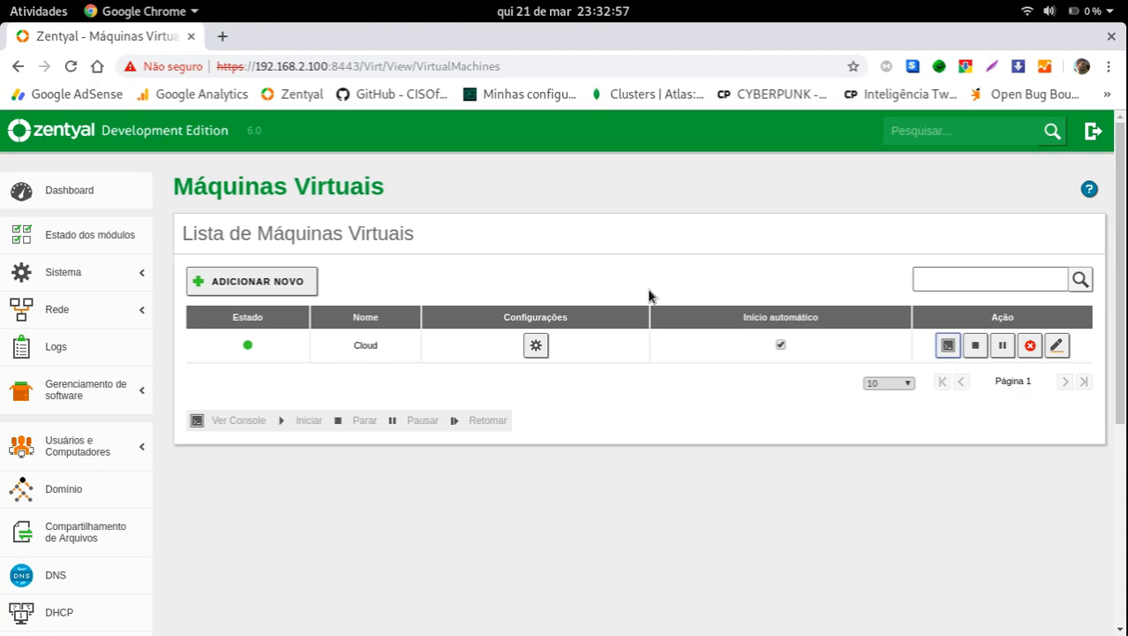
Stop the Cloud virtual machine.
{"action": "left_click", "coordinate": [974, 345]}
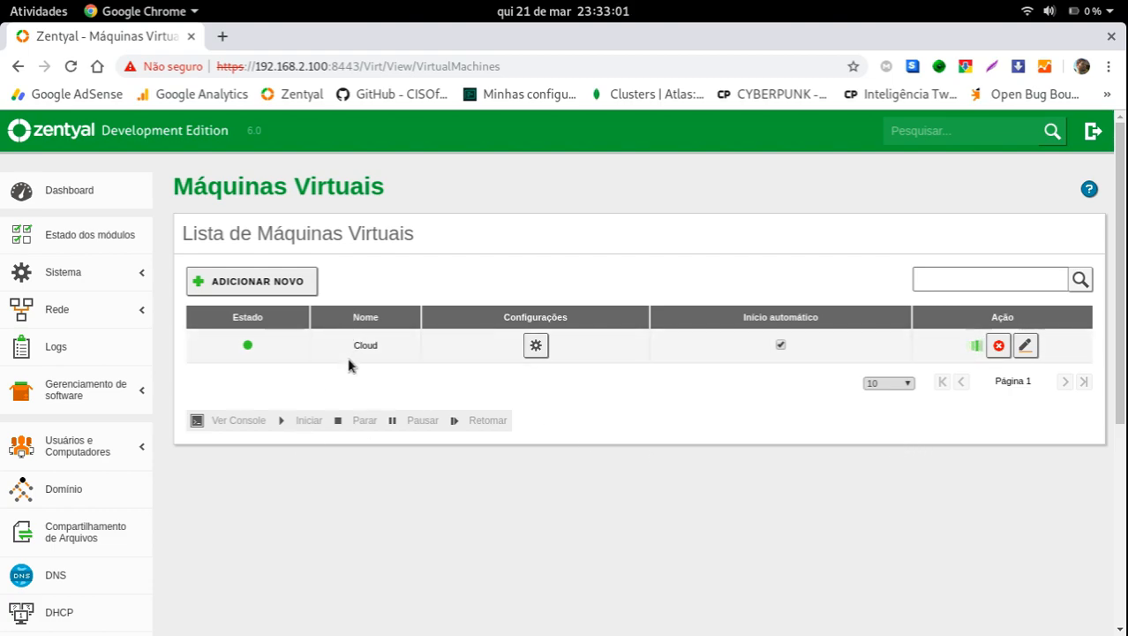
{"action": "scroll", "coordinate": [350, 379], "scroll_direction": "down", "scroll_amount": 3}
{"action": "scroll", "coordinate": [491, 258], "scroll_direction": "up", "scroll_amount": 3}
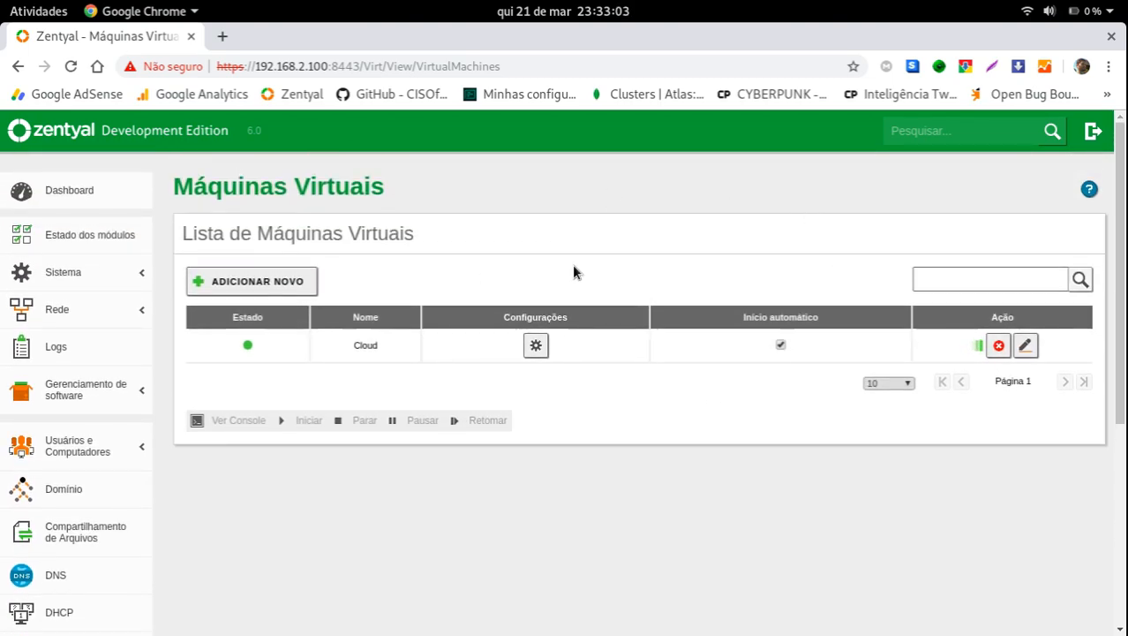
Open the HTTP proxy's general settings and examine the port and cache file size fields.
{"action": "scroll", "coordinate": [618, 380], "scroll_direction": "down", "scroll_amount": 7}
{"action": "left_click", "coordinate": [71, 510]}
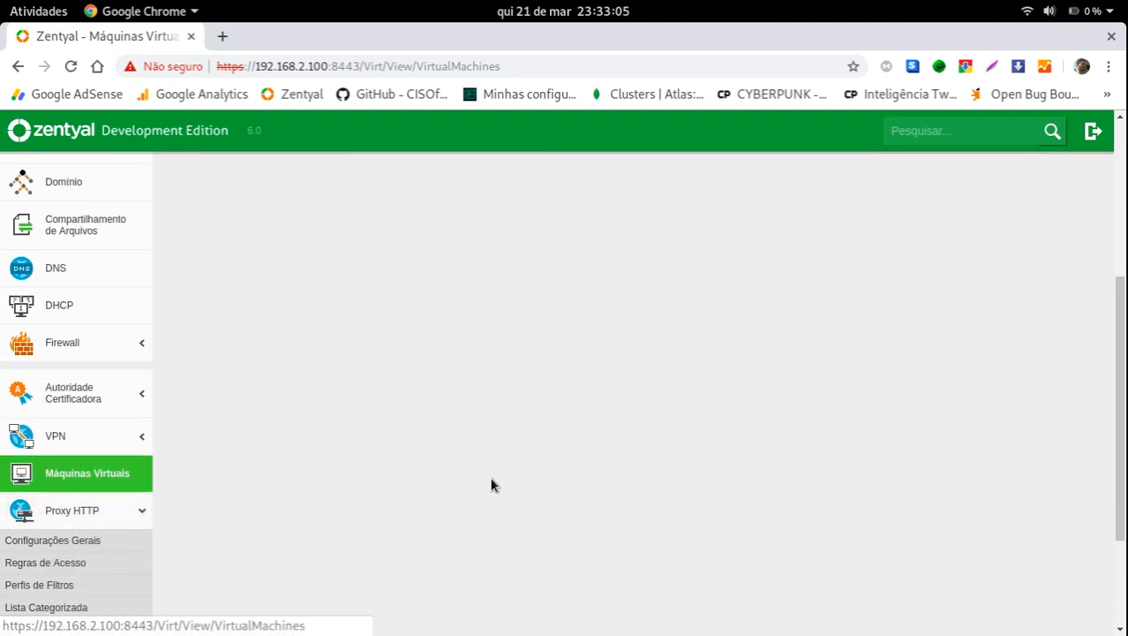
{"action": "left_click", "coordinate": [84, 541]}
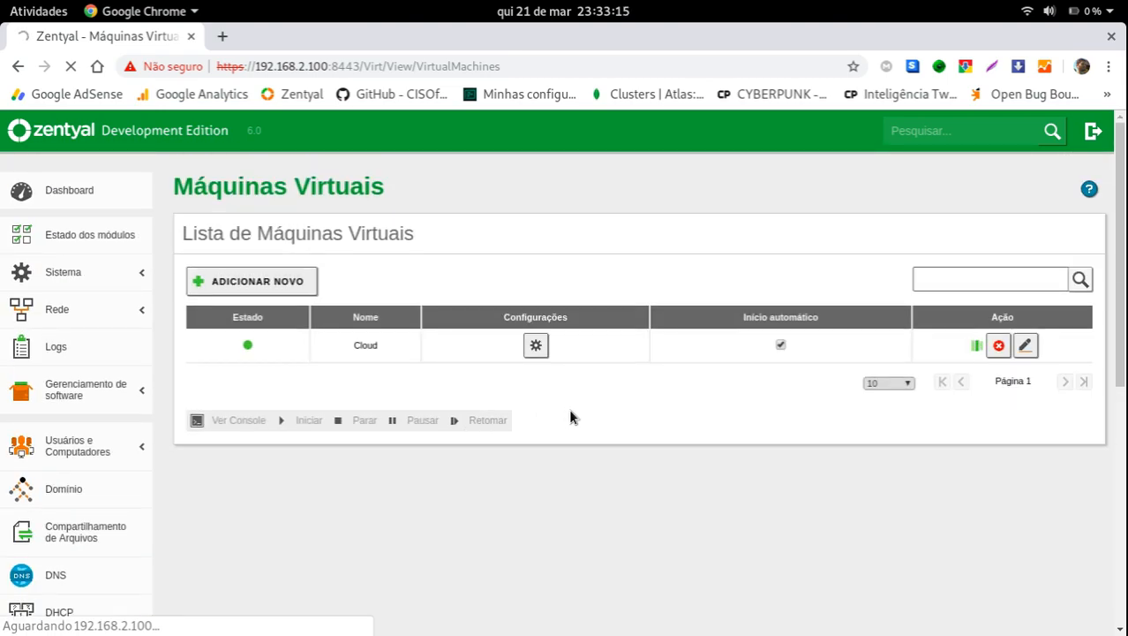
{"action": "scroll", "coordinate": [618, 406], "scroll_direction": "down", "scroll_amount": 5}
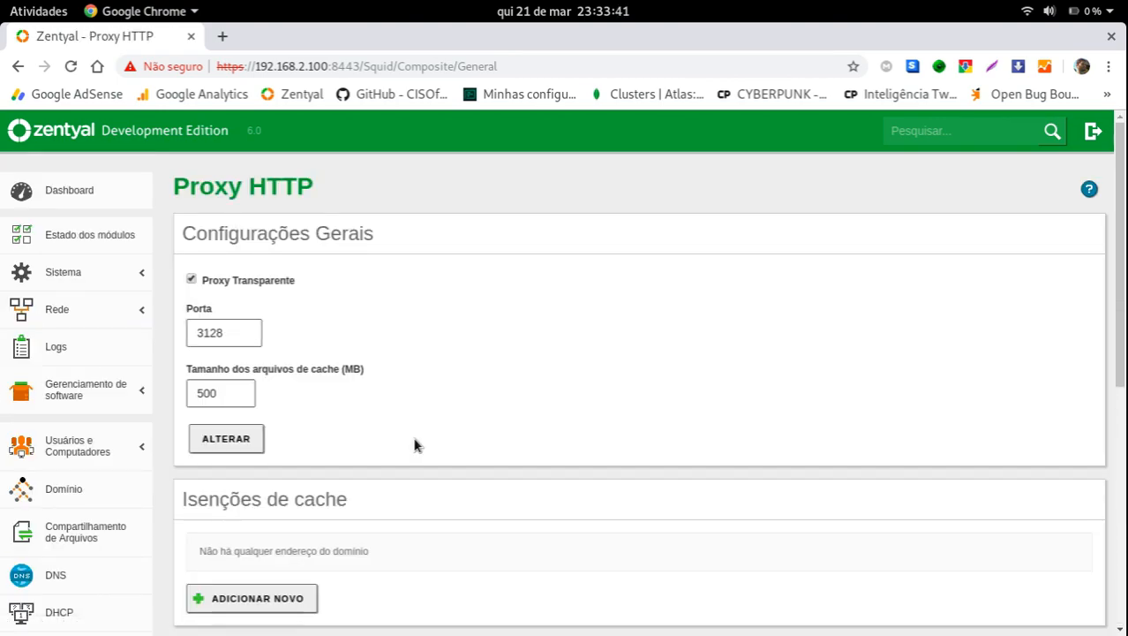
{"action": "left_click_drag", "start_coordinate": [259, 327], "coordinate": [179, 335]}
{"action": "left_click", "coordinate": [230, 391]}
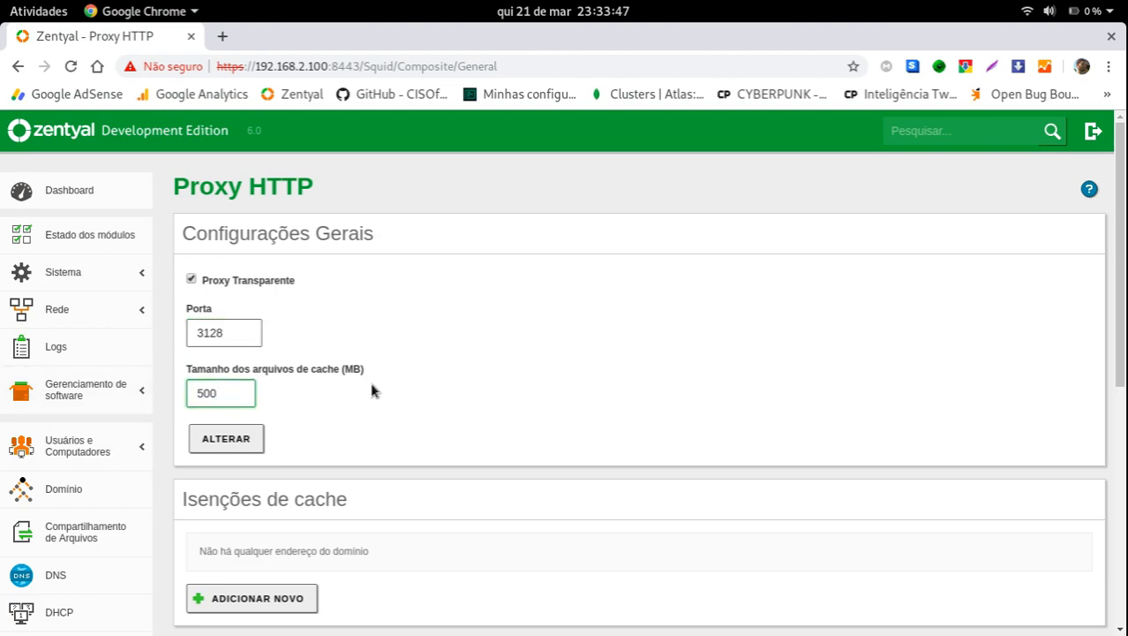
Examine the cache exemptions and transparent proxy exemptions sections of the HTTP proxy's general settings.
{"action": "scroll", "coordinate": [372, 391], "scroll_direction": "down", "scroll_amount": 3}
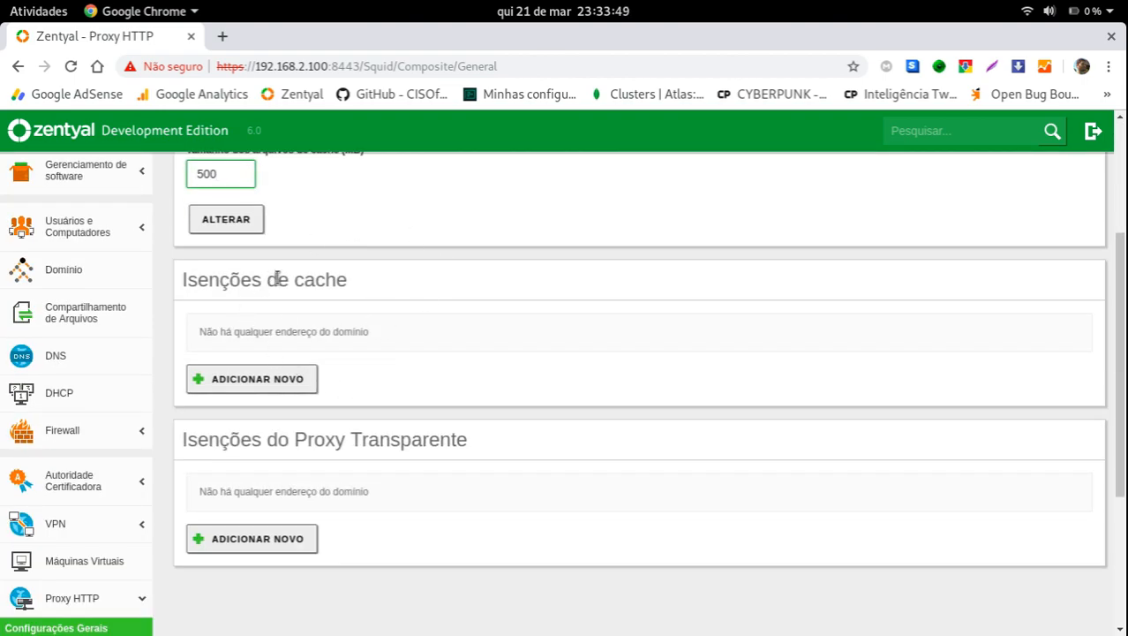
{"action": "left_click_drag", "start_coordinate": [183, 279], "coordinate": [349, 279]}
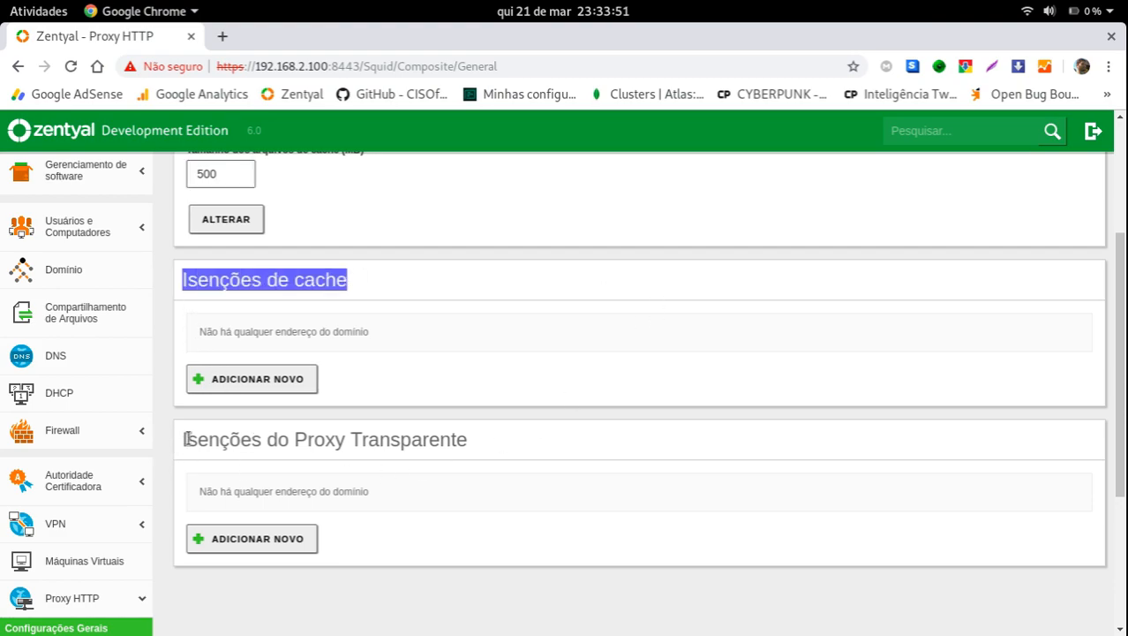
{"action": "left_click_drag", "start_coordinate": [187, 439], "coordinate": [1125, 439]}
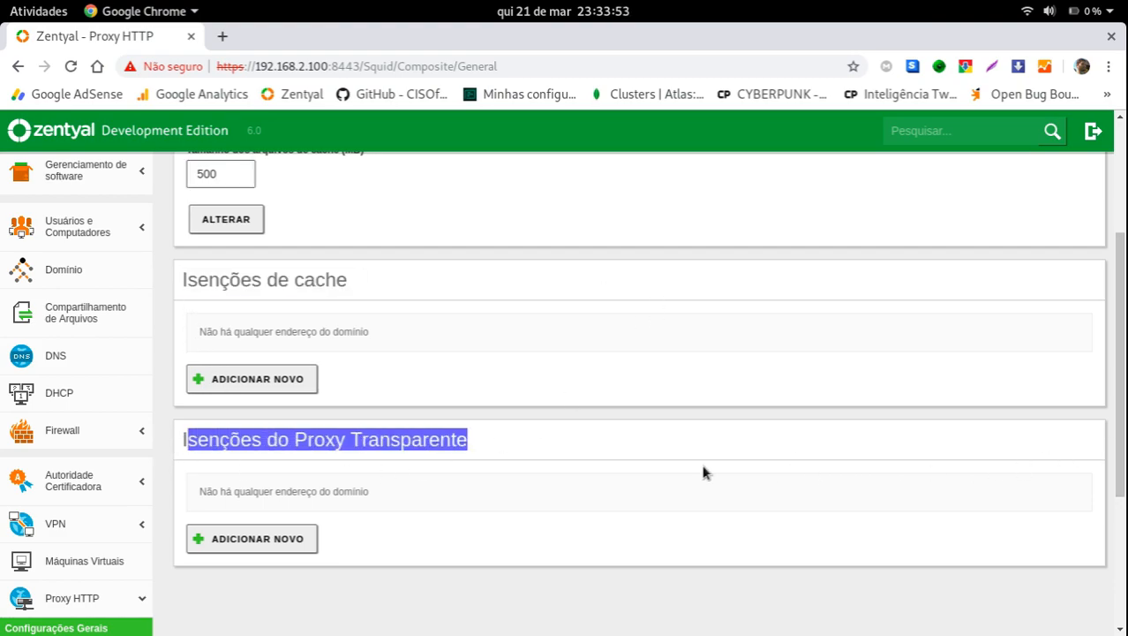
{"action": "left_click_drag", "start_coordinate": [176, 462], "coordinate": [516, 445]}
{"action": "triple_click", "coordinate": [261, 284]}
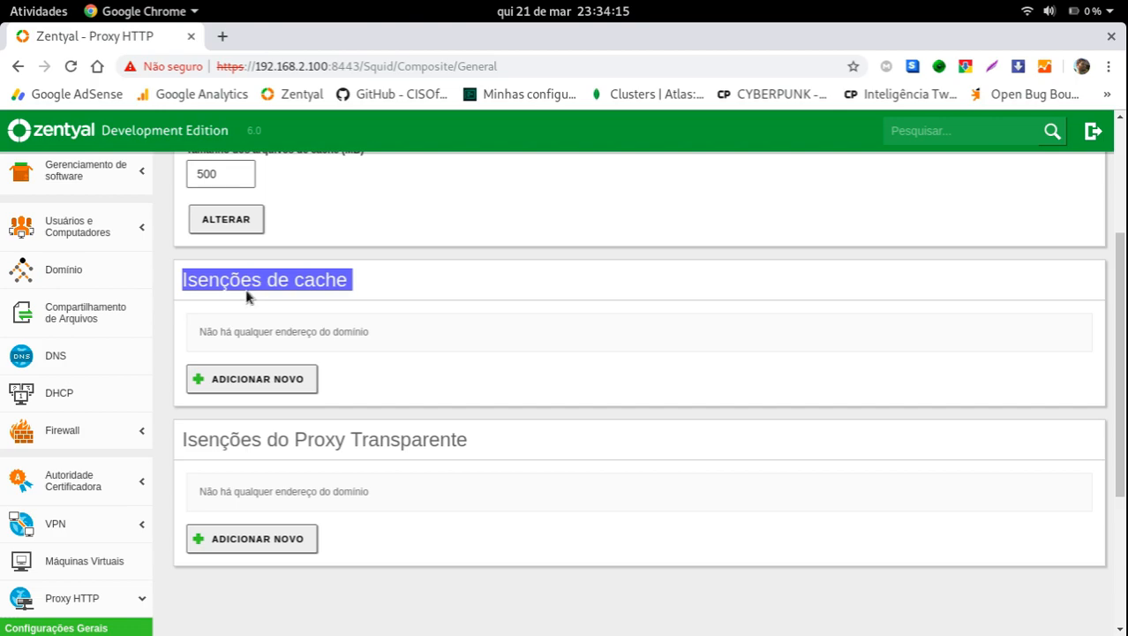
Open the HTTP proxy's access rules and review the existing rule.
{"action": "scroll", "coordinate": [171, 339], "scroll_direction": "down", "scroll_amount": 3}
{"action": "left_click", "coordinate": [65, 477]}
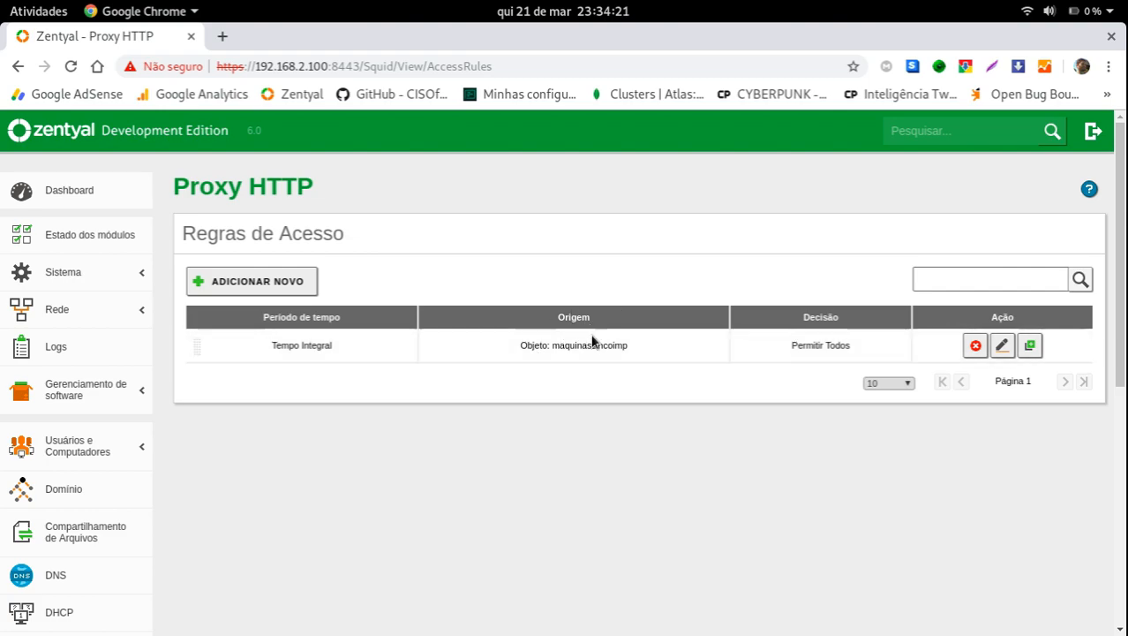
{"action": "scroll", "coordinate": [573, 335], "scroll_direction": "down", "scroll_amount": 3}
{"action": "scroll", "coordinate": [512, 346], "scroll_direction": "up", "scroll_amount": 2}
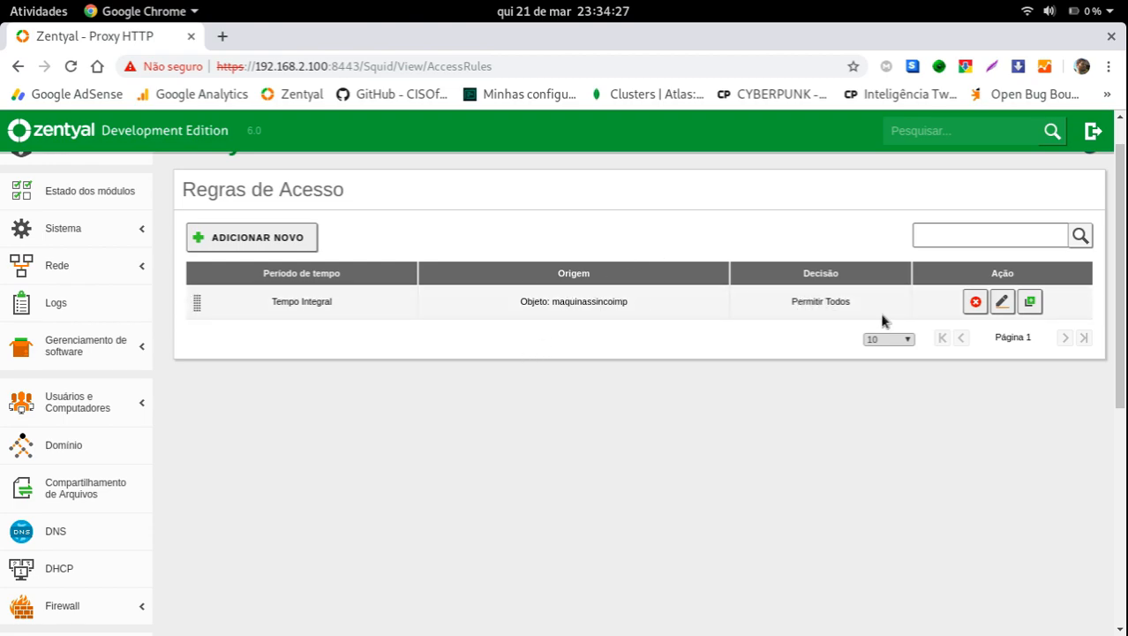
Open the maquinassincoimp access rule for editing and inspect its source type and network object choices.
{"action": "left_click", "coordinate": [1002, 301]}
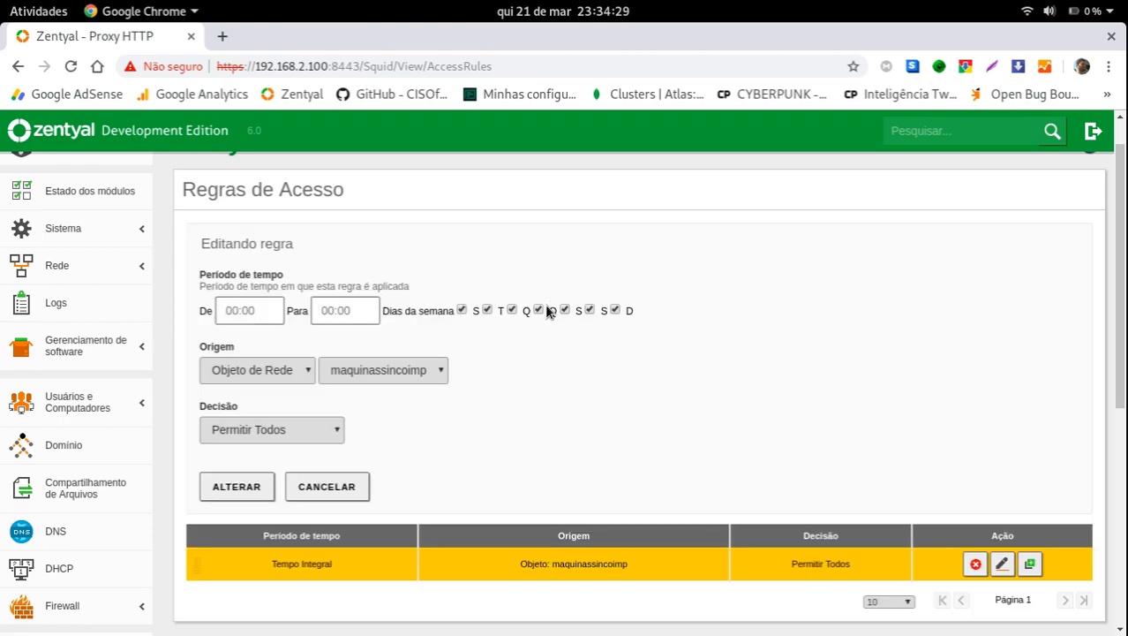
{"action": "left_click_drag", "start_coordinate": [185, 187], "coordinate": [408, 189]}
{"action": "left_click", "coordinate": [431, 210]}
{"action": "left_click", "coordinate": [254, 371]}
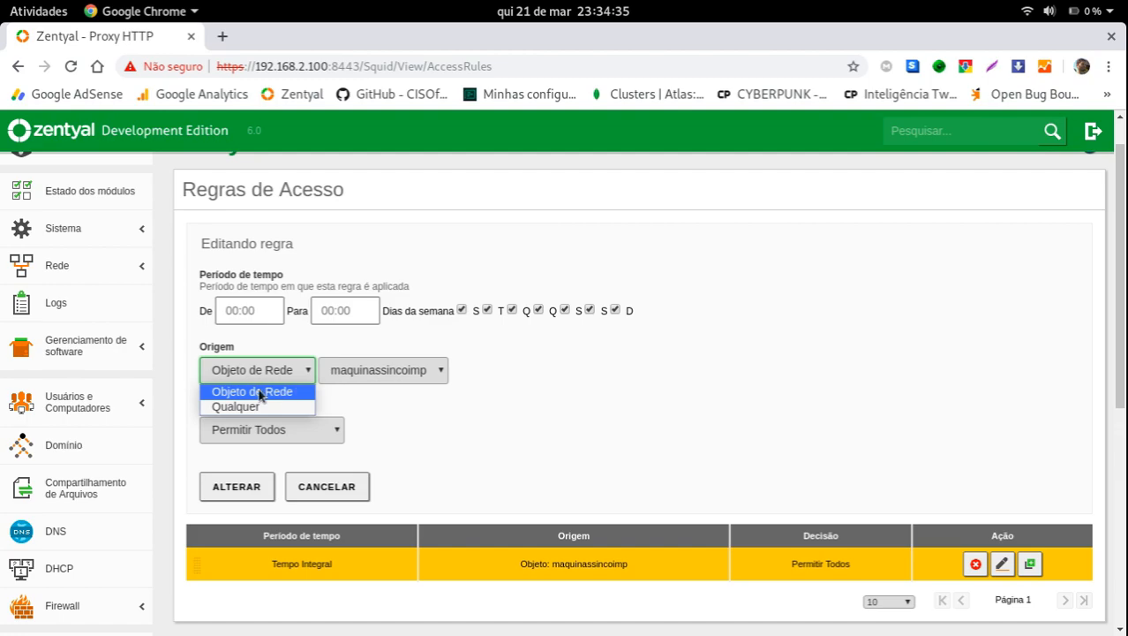
{"action": "left_click", "coordinate": [348, 369]}
{"action": "left_click", "coordinate": [372, 377]}
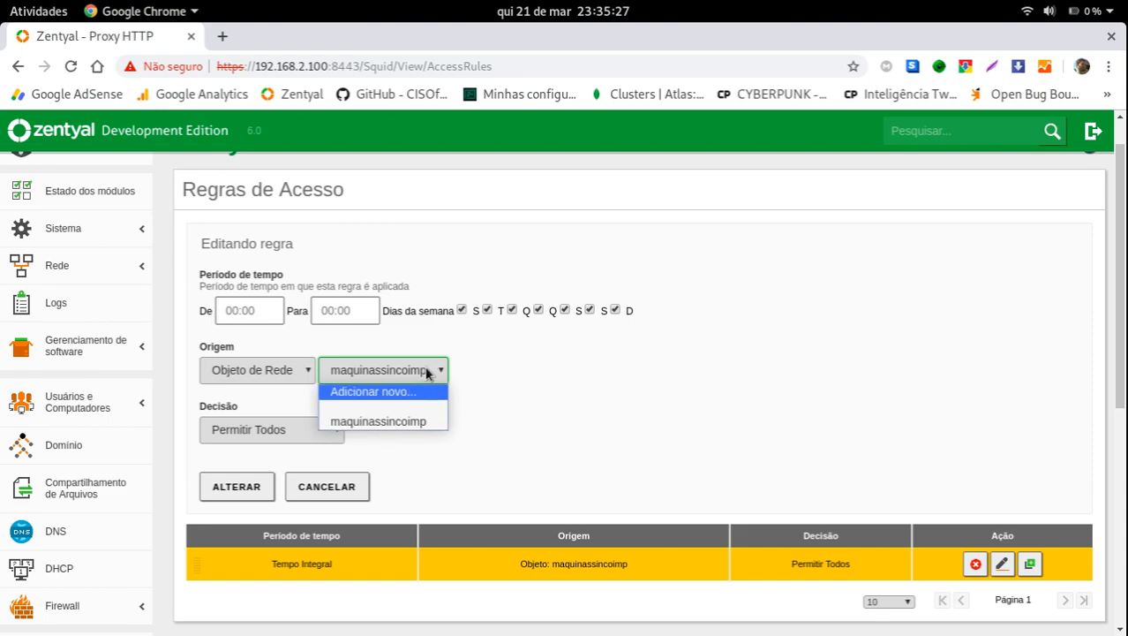
{"action": "left_click", "coordinate": [534, 391]}
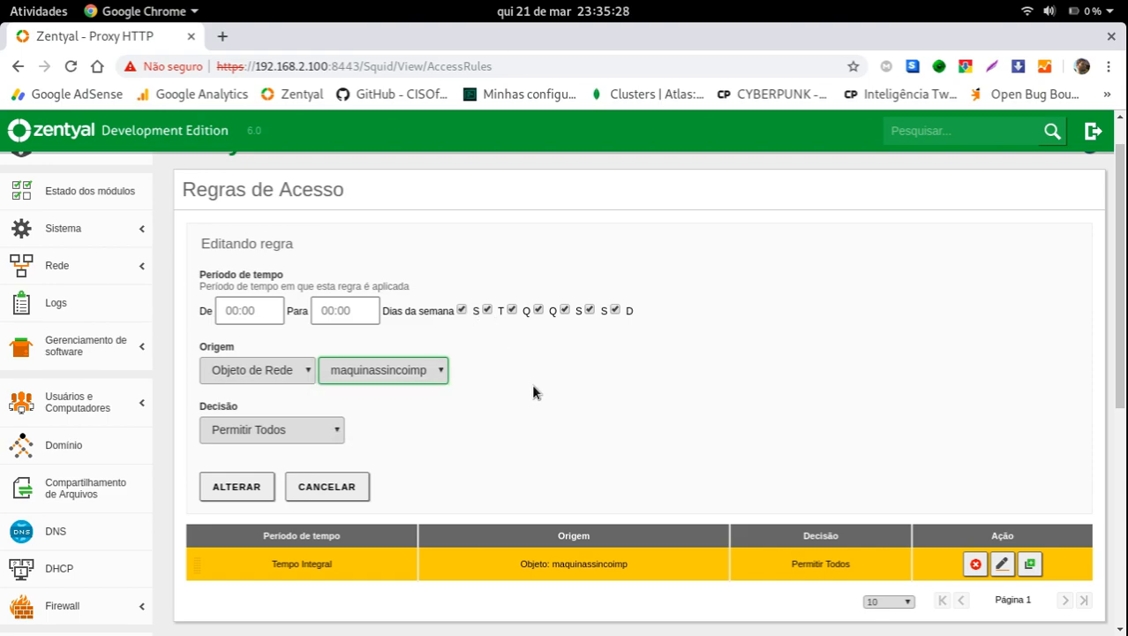
Try different weekday combinations in the access rule's time period, then reselect all seven days.
{"action": "left_click", "coordinate": [461, 310]}
{"action": "left_click", "coordinate": [487, 310]}
{"action": "left_click", "coordinate": [513, 310]}
{"action": "left_click", "coordinate": [615, 310]}
{"action": "left_click", "coordinate": [462, 309]}
{"action": "left_click", "coordinate": [487, 310]}
{"action": "left_click", "coordinate": [512, 310]}
{"action": "left_click", "coordinate": [565, 310]}
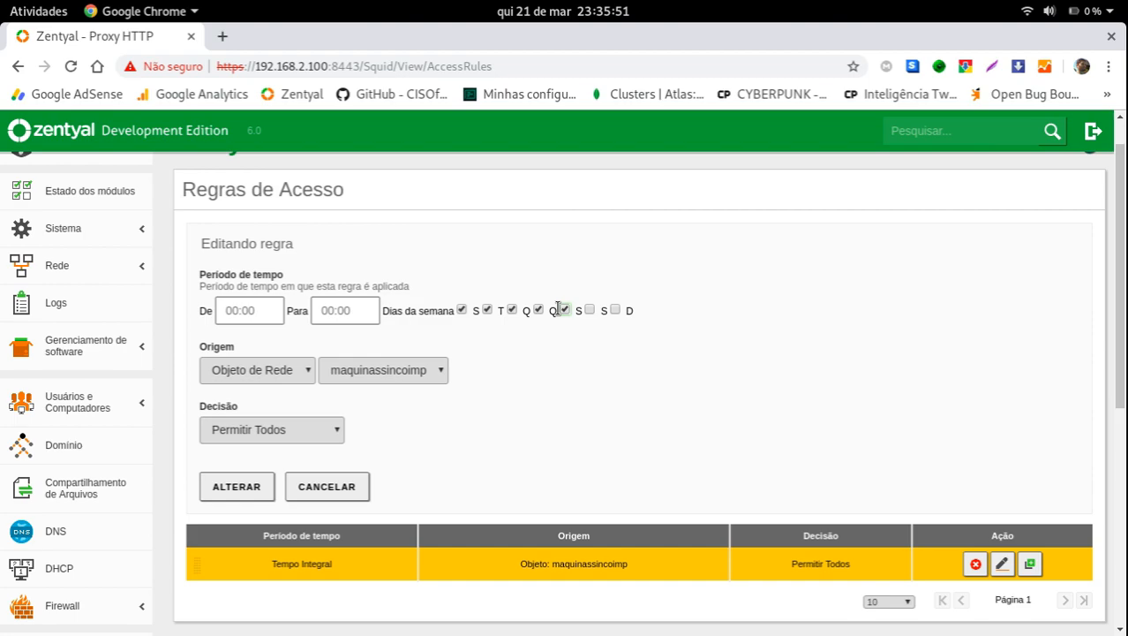
{"action": "left_click", "coordinate": [460, 309]}
{"action": "left_click", "coordinate": [488, 309]}
{"action": "left_click", "coordinate": [512, 309]}
{"action": "left_click", "coordinate": [565, 309]}
{"action": "left_click", "coordinate": [486, 309]}
{"action": "left_click", "coordinate": [537, 309]}
{"action": "left_click", "coordinate": [564, 309]}
{"action": "left_click", "coordinate": [590, 309]}
{"action": "left_click", "coordinate": [512, 310]}
{"action": "left_click", "coordinate": [538, 310]}
{"action": "left_click", "coordinate": [564, 310]}
{"action": "left_click", "coordinate": [590, 310]}
{"action": "left_click", "coordinate": [487, 310]}
{"action": "left_click", "coordinate": [461, 310]}
{"action": "left_click", "coordinate": [488, 308]}
{"action": "left_click", "coordinate": [512, 310]}
{"action": "left_click", "coordinate": [538, 309]}
{"action": "left_click", "coordinate": [589, 310]}
{"action": "left_click", "coordinate": [615, 310]}
Inspect the access rule's decision options, keep Permitir Todos, and cancel the rule edit.
{"action": "left_click", "coordinate": [278, 431]}
{"action": "left_click", "coordinate": [347, 431]}
{"action": "left_click", "coordinate": [220, 437]}
{"action": "left_click", "coordinate": [643, 422]}
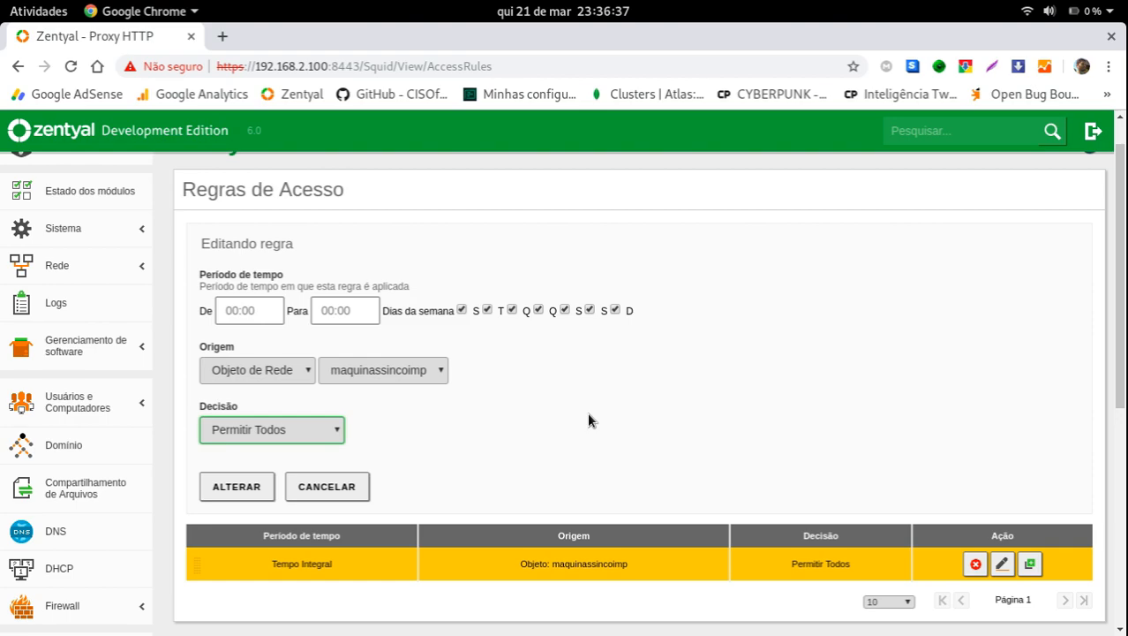
{"action": "left_click", "coordinate": [336, 486]}
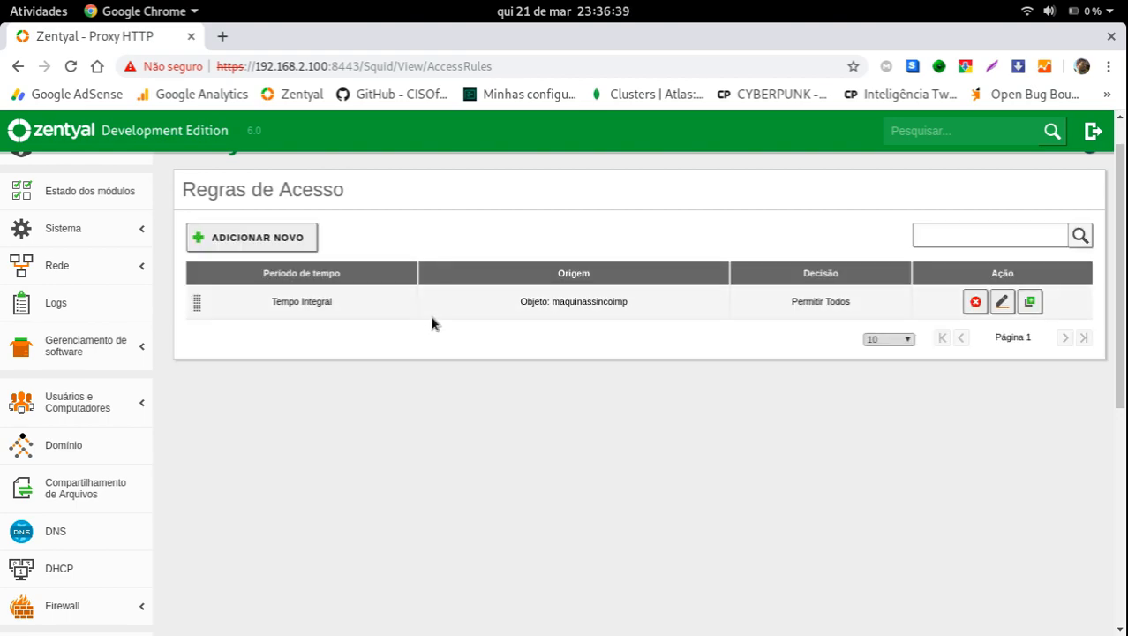
Open the HTTP proxy's filter profiles.
{"action": "scroll", "coordinate": [432, 323], "scroll_direction": "down", "scroll_amount": 5}
{"action": "left_click", "coordinate": [83, 426]}
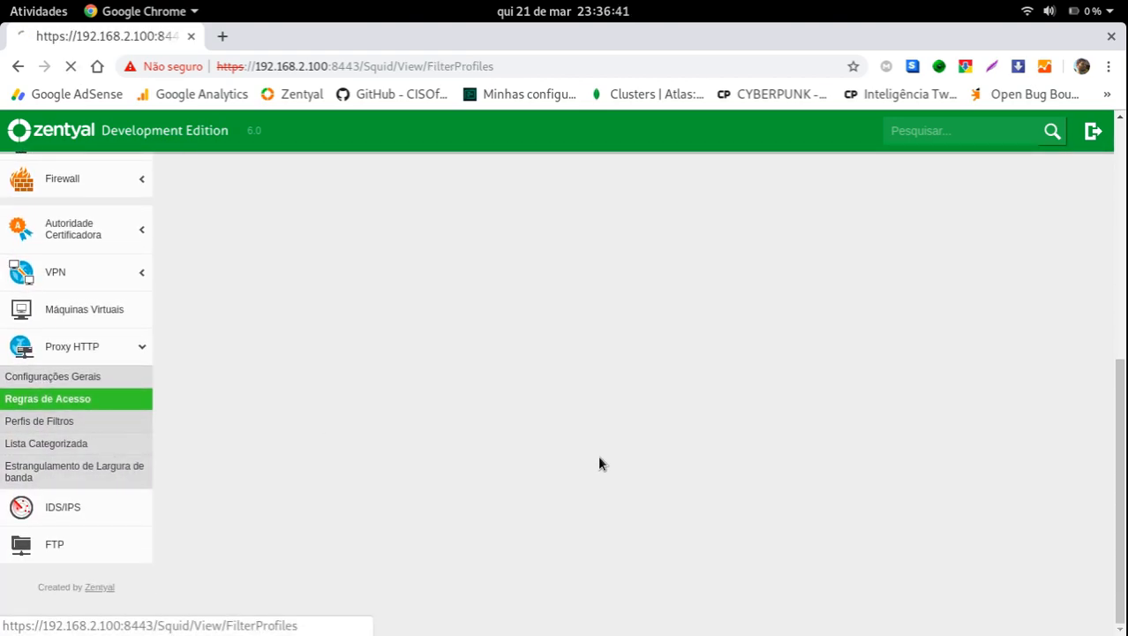
Open the configuration of the bloquear filter profile.
{"action": "scroll", "coordinate": [310, 404], "scroll_direction": "up", "scroll_amount": 1}
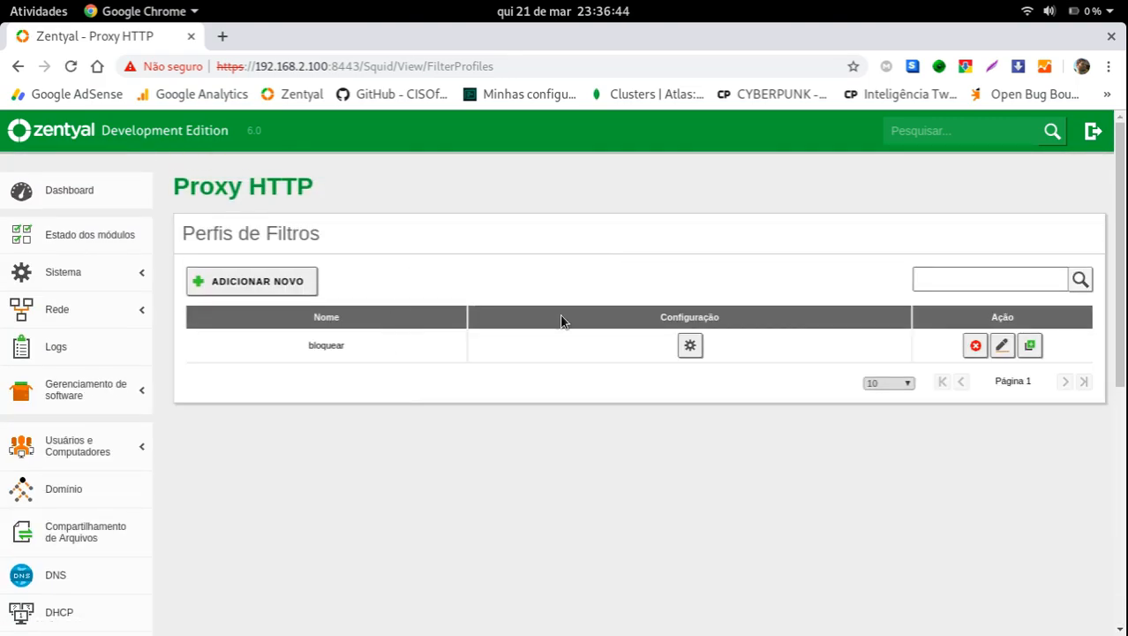
{"action": "left_click", "coordinate": [218, 284]}
{"action": "left_click", "coordinate": [351, 396]}
{"action": "double_click", "coordinate": [335, 345]}
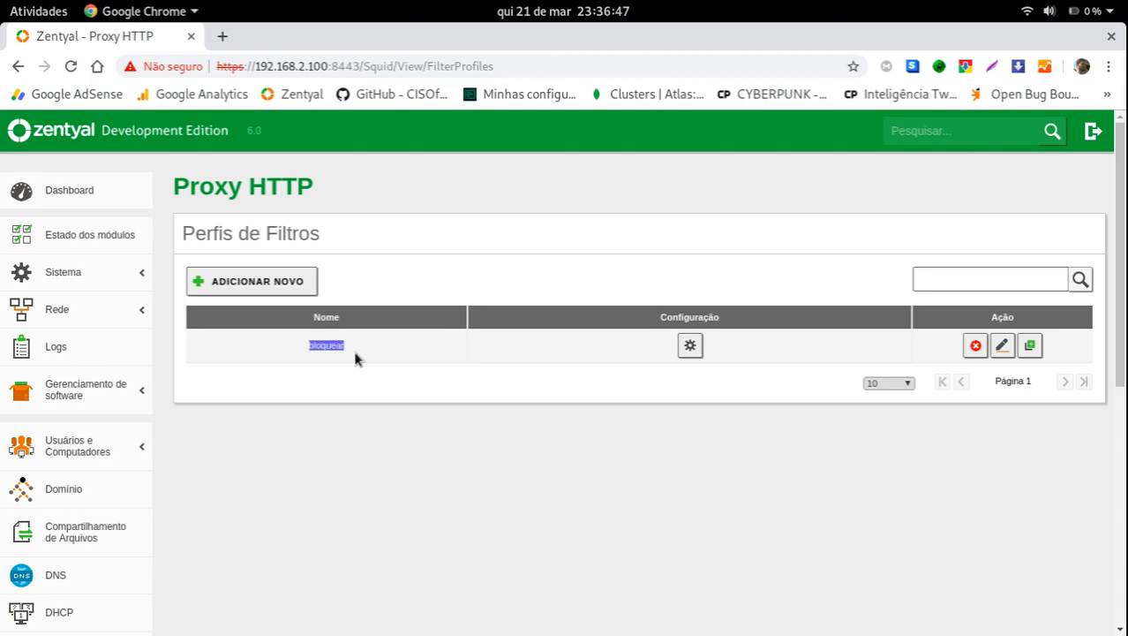
{"action": "left_click", "coordinate": [687, 347]}
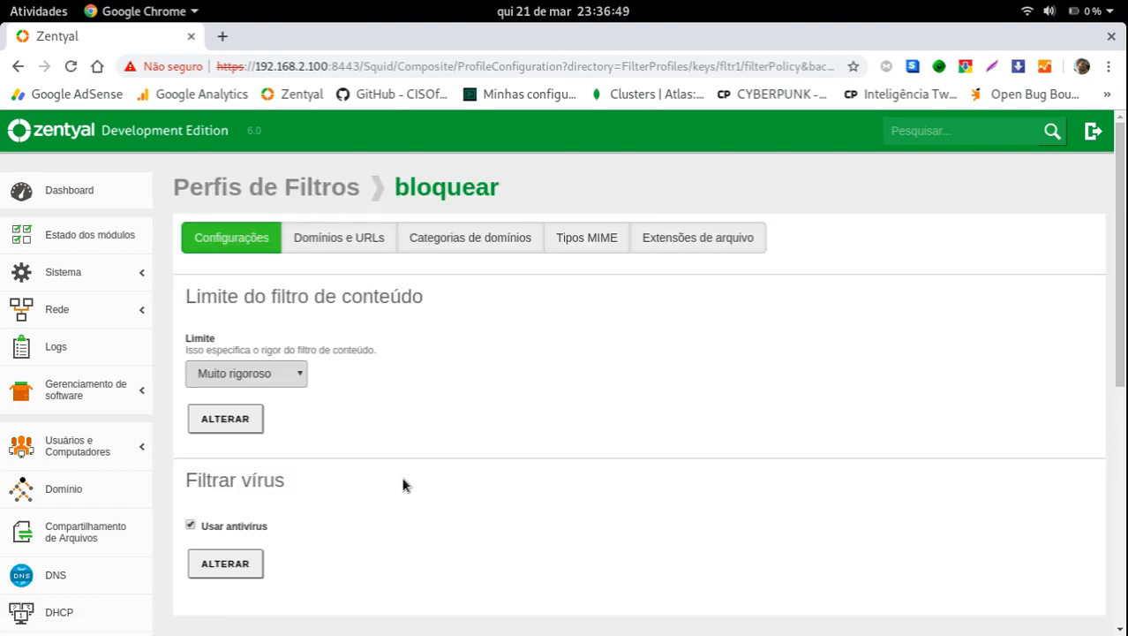
Inspect the content filter limit choices, select Média, and review the profile's virus filter setting.
{"action": "scroll", "coordinate": [446, 343], "scroll_direction": "down", "scroll_amount": 3}
{"action": "scroll", "coordinate": [436, 342], "scroll_direction": "up", "scroll_amount": 3}
{"action": "left_click_drag", "start_coordinate": [181, 300], "coordinate": [864, 302]}
{"action": "left_click", "coordinate": [303, 375]}
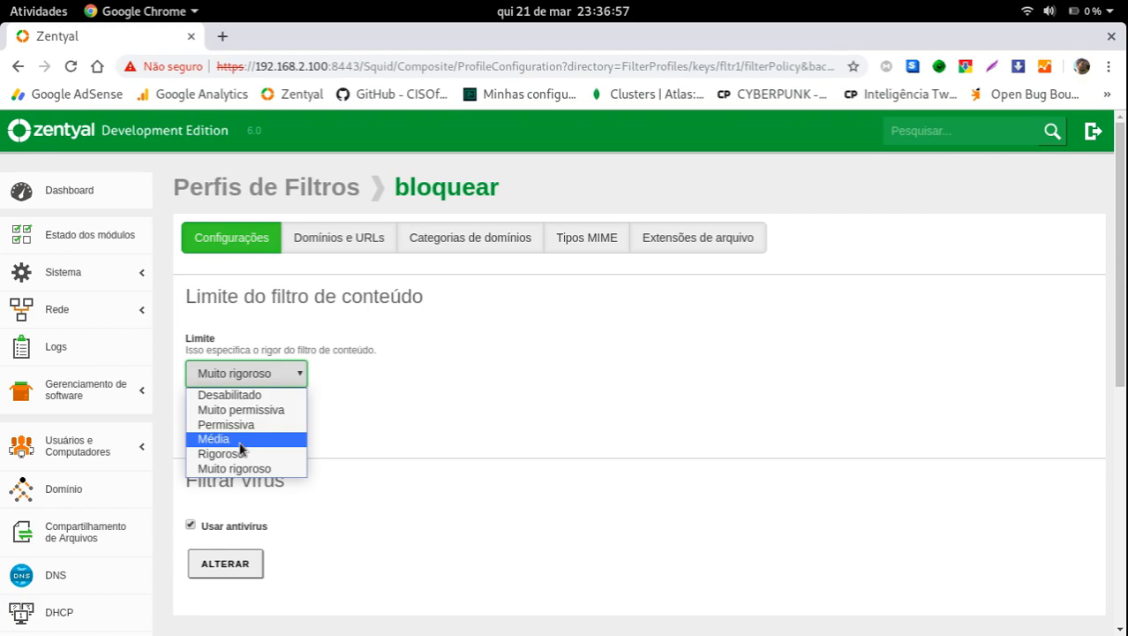
{"action": "left_click", "coordinate": [214, 353]}
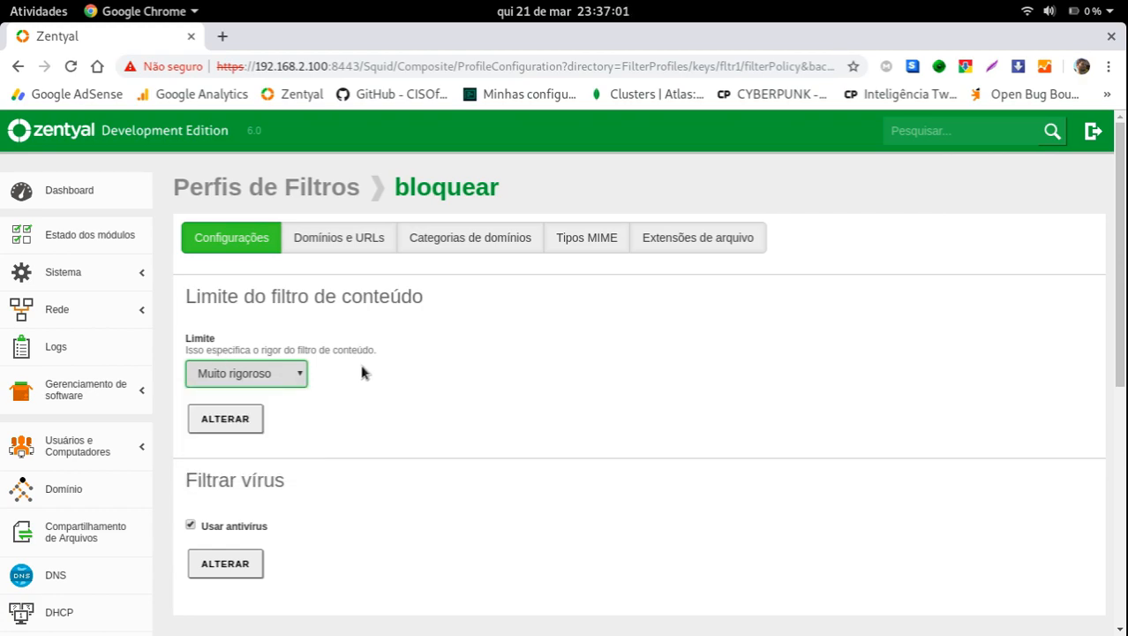
{"action": "left_click", "coordinate": [220, 371]}
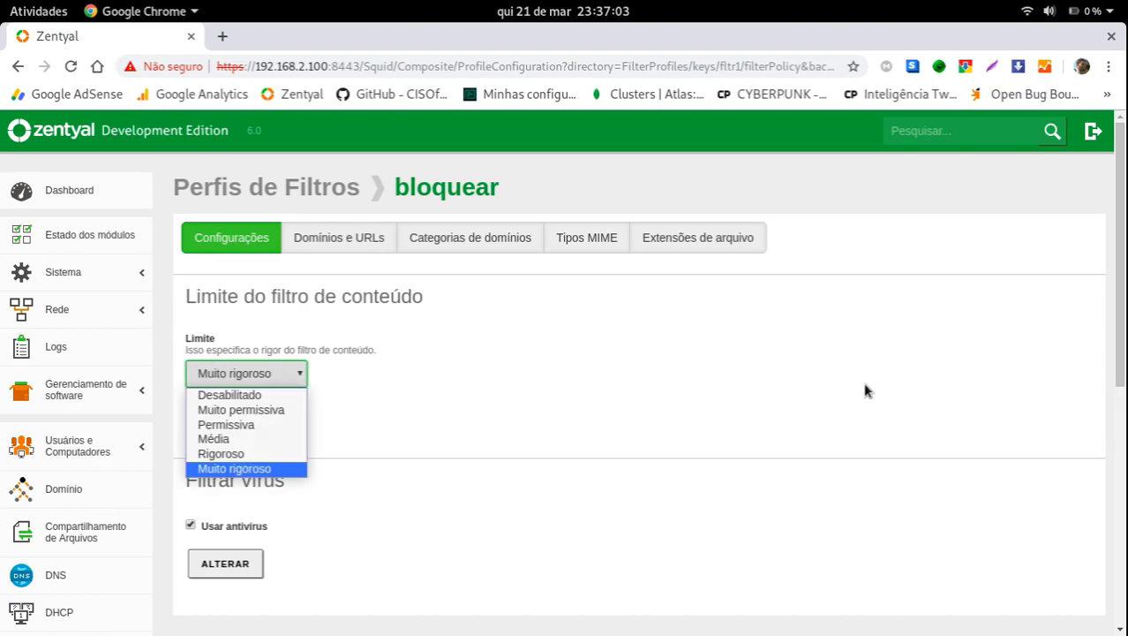
{"action": "left_click", "coordinate": [247, 438]}
{"action": "left_click", "coordinate": [488, 428]}
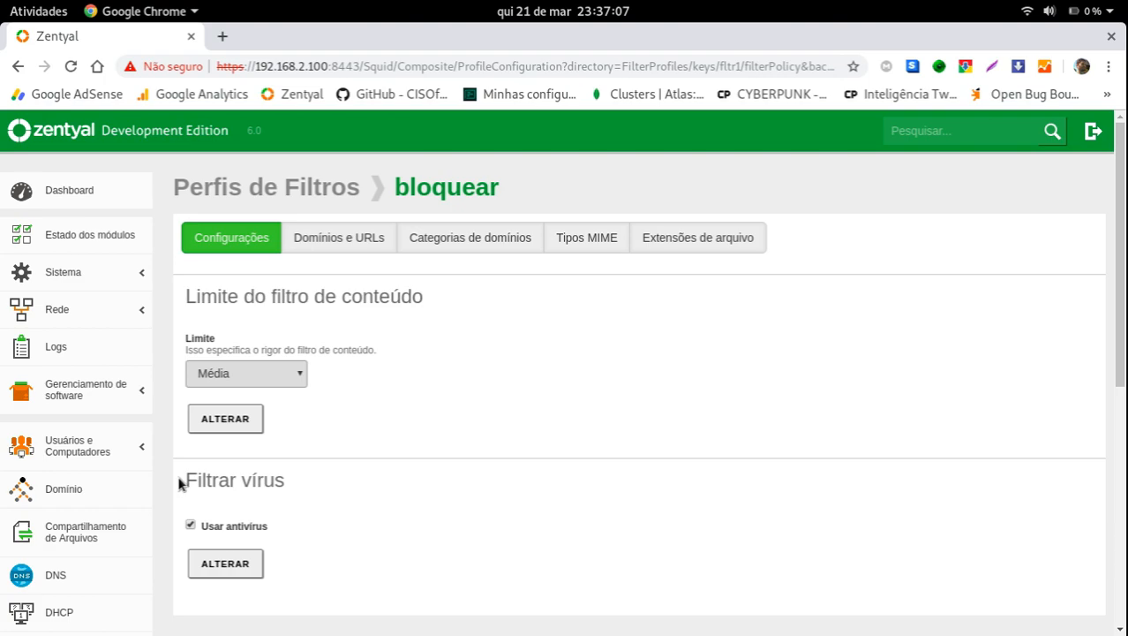
{"action": "left_click_drag", "start_coordinate": [178, 483], "coordinate": [313, 479]}
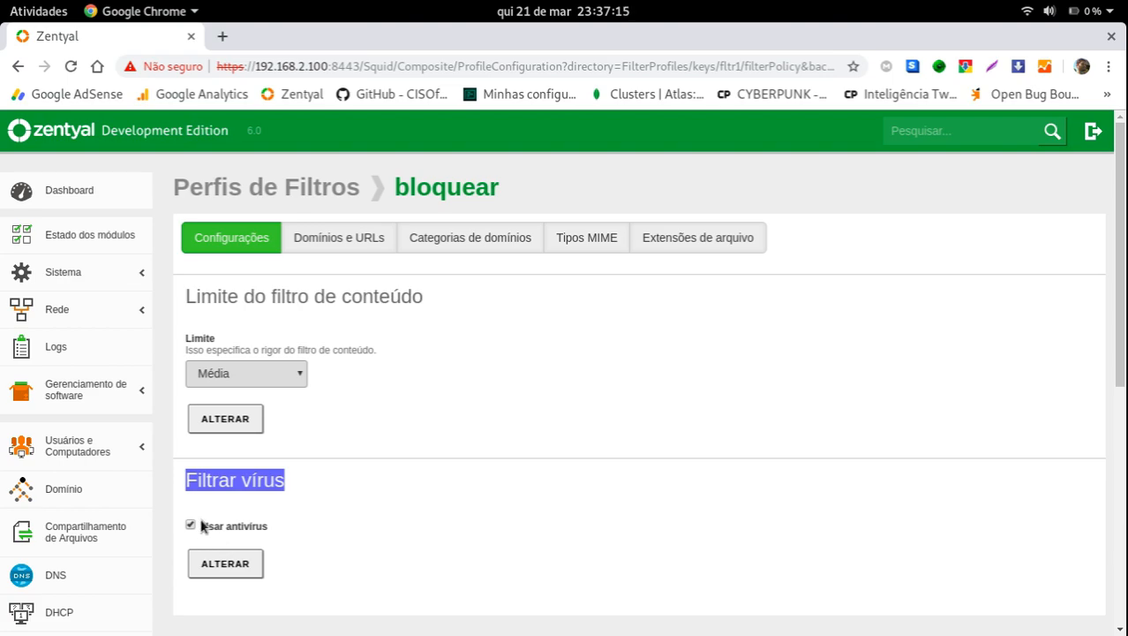
Open the profile's domain and URL settings and examine the domain and URL rules section.
{"action": "left_click", "coordinate": [349, 233]}
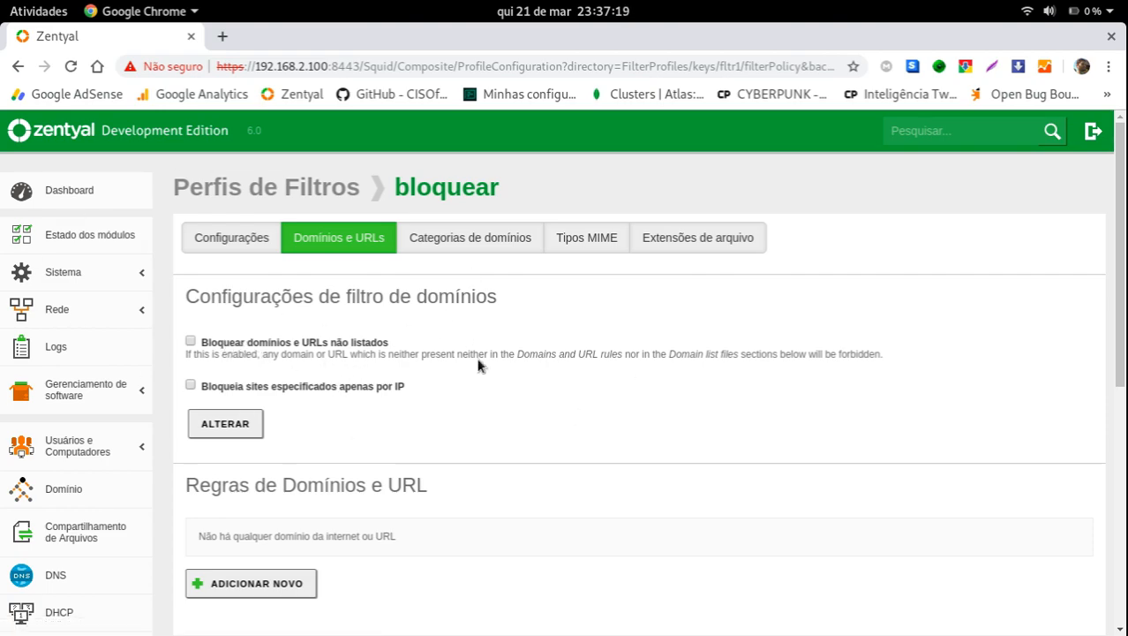
{"action": "left_click_drag", "start_coordinate": [183, 493], "coordinate": [427, 501]}
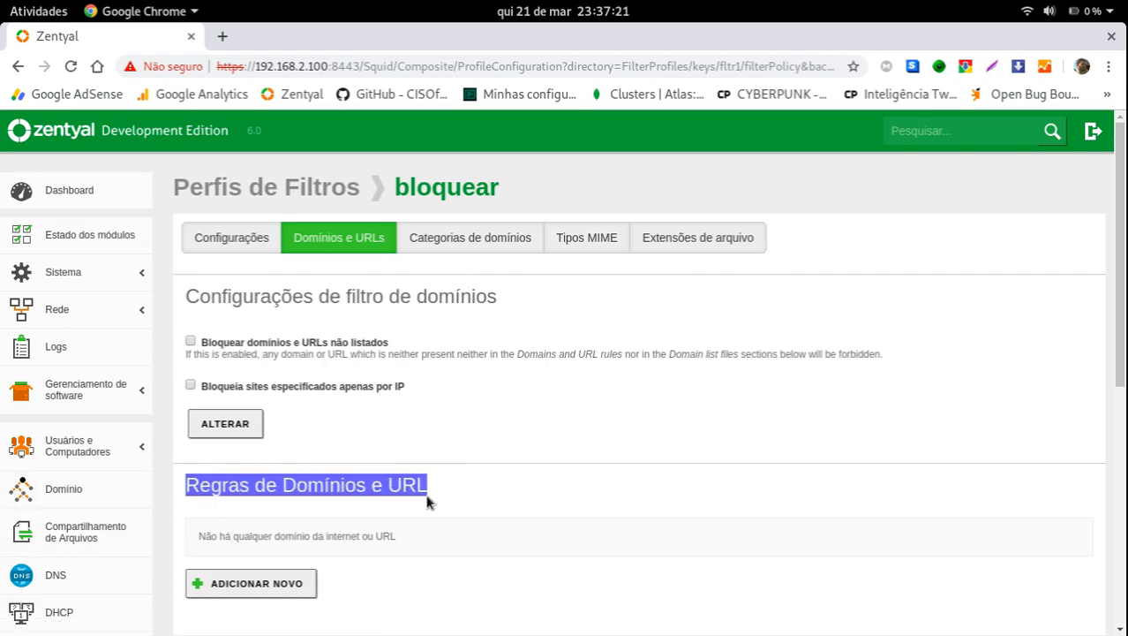
{"action": "left_click", "coordinate": [380, 499]}
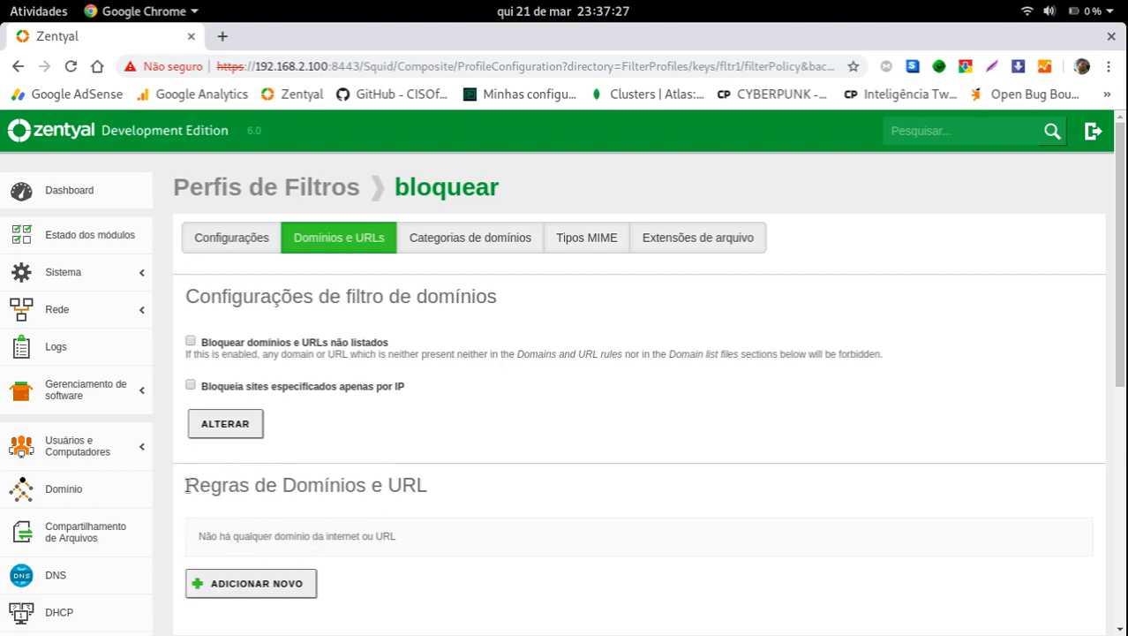
{"action": "left_click_drag", "start_coordinate": [188, 485], "coordinate": [463, 540]}
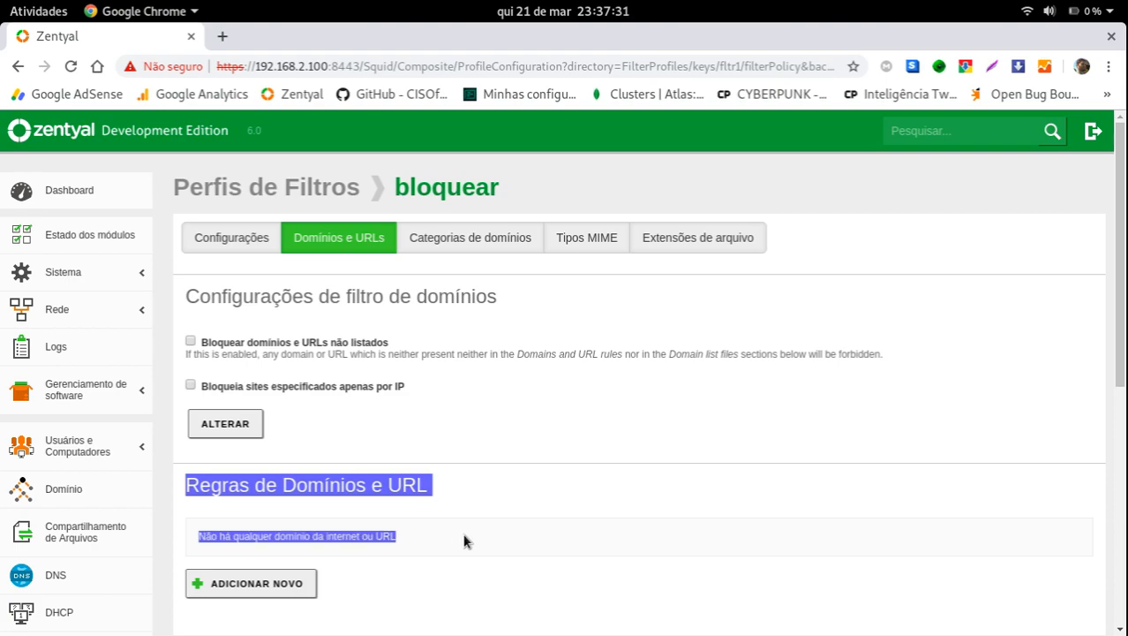
{"action": "left_click", "coordinate": [456, 540]}
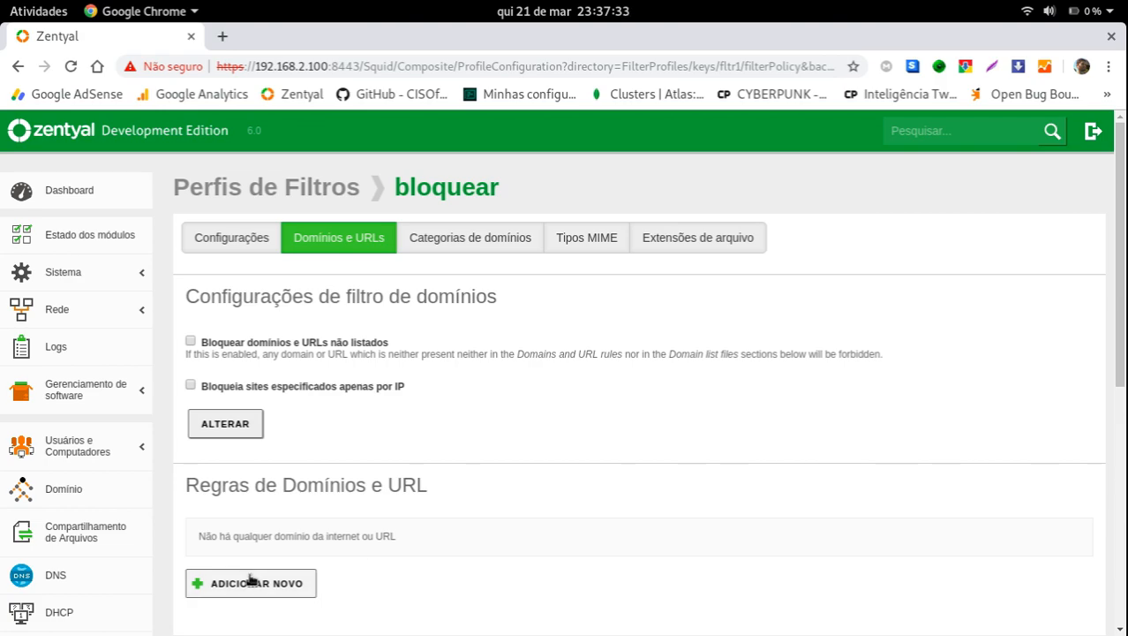
Inspect the form for adding a new domain or URL rule, and cancel it.
{"action": "left_click", "coordinate": [251, 583]}
{"action": "left_click", "coordinate": [295, 590]}
{"action": "scroll", "coordinate": [295, 589], "scroll_direction": "down", "scroll_amount": 2}
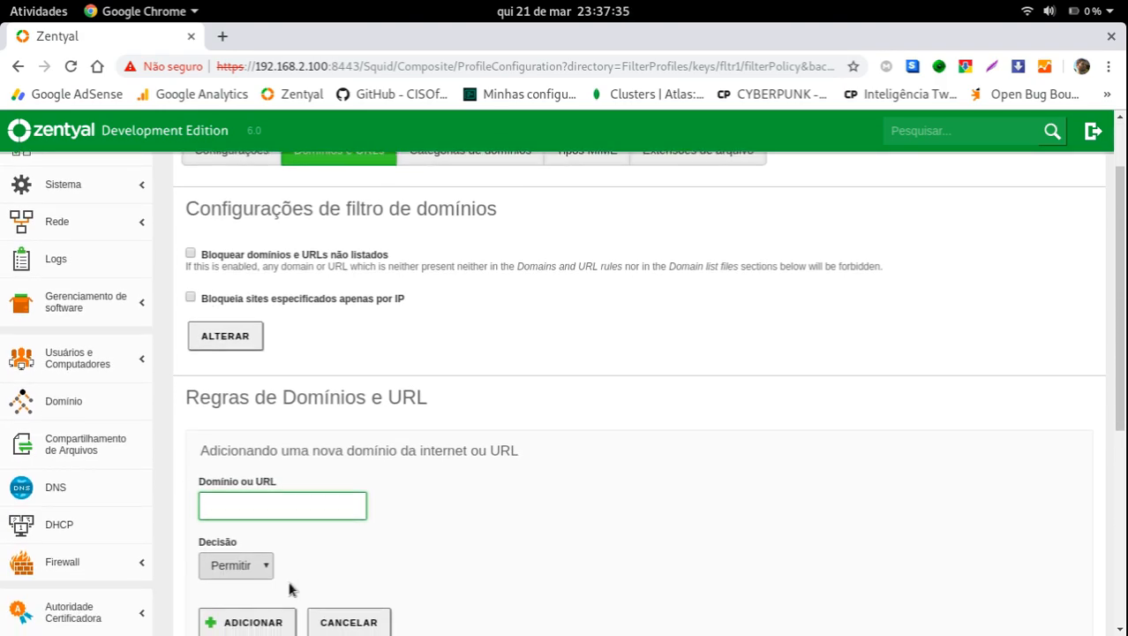
{"action": "left_click", "coordinate": [328, 620]}
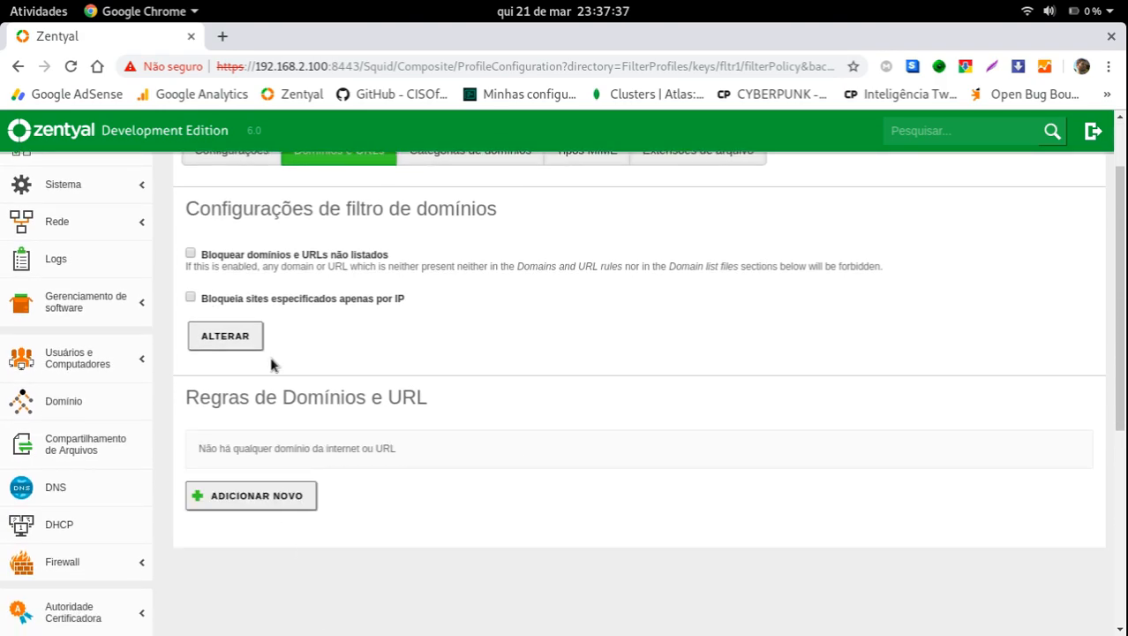
Translate the domain and URL settings page into Portuguese and read the explanation for blocking unlisted domains and URLs.
{"action": "scroll", "coordinate": [267, 378], "scroll_direction": "up", "scroll_amount": 1}
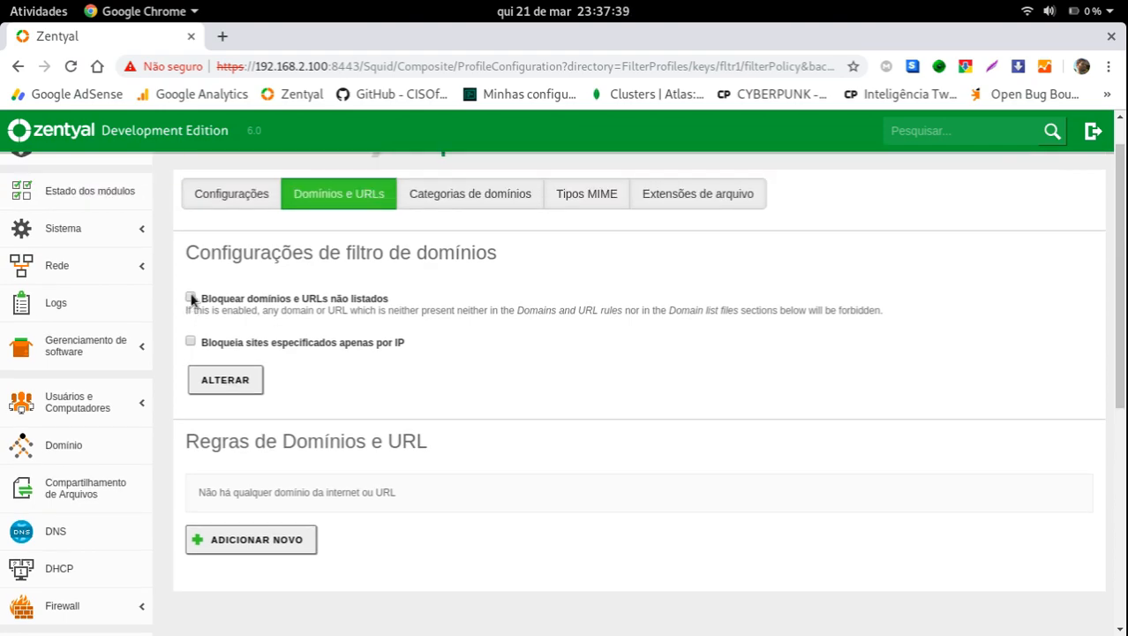
{"action": "right_click", "coordinate": [460, 290]}
{"action": "left_click", "coordinate": [510, 443]}
{"action": "scroll", "coordinate": [524, 353], "scroll_direction": "up", "scroll_amount": 1}
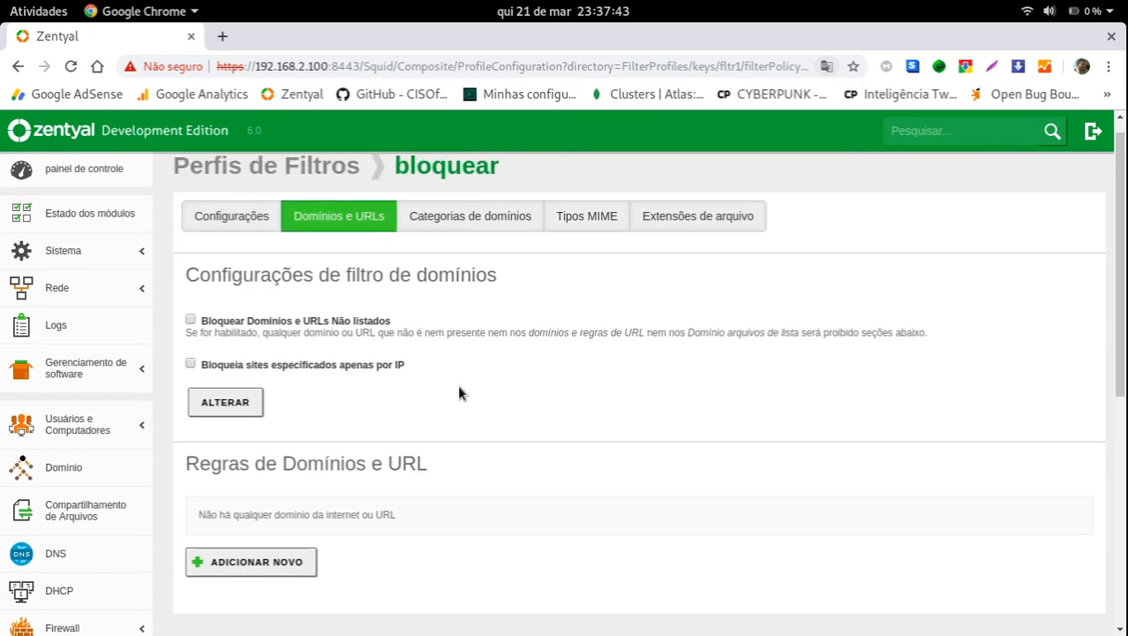
{"action": "scroll", "coordinate": [525, 353], "scroll_direction": "up", "scroll_amount": 1}
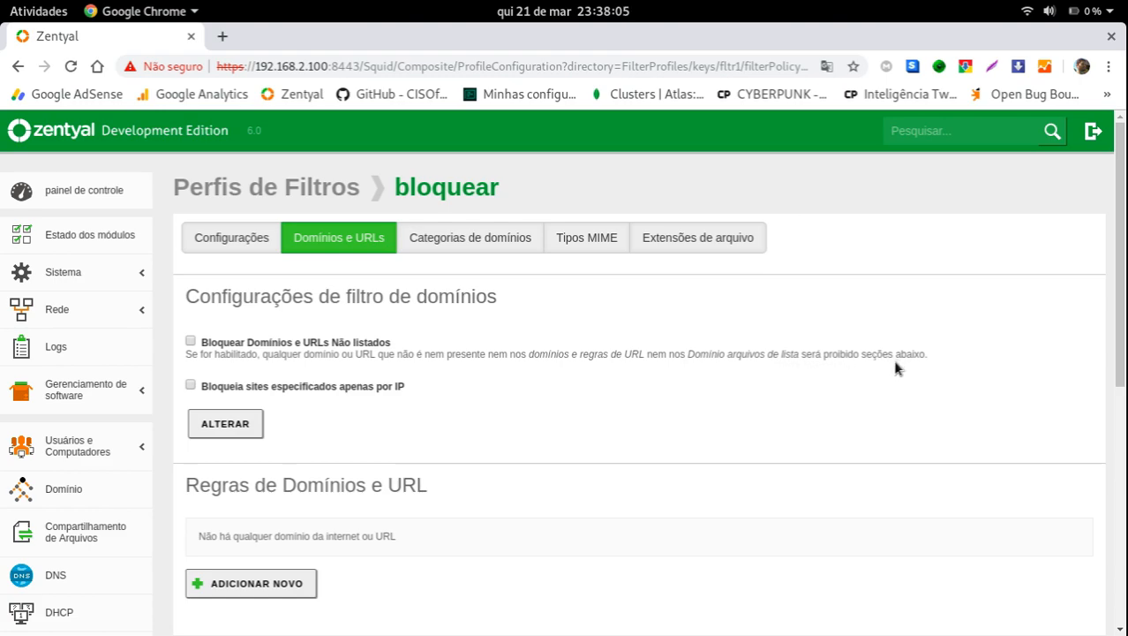
Review how the unlisted domain blocking option relates to the translated domain and URL rules section.
{"action": "scroll", "coordinate": [290, 333], "scroll_direction": "down", "scroll_amount": 4}
{"action": "left_click_drag", "start_coordinate": [185, 309], "coordinate": [519, 312]}
{"action": "left_click_drag", "start_coordinate": [233, 360], "coordinate": [311, 357]}
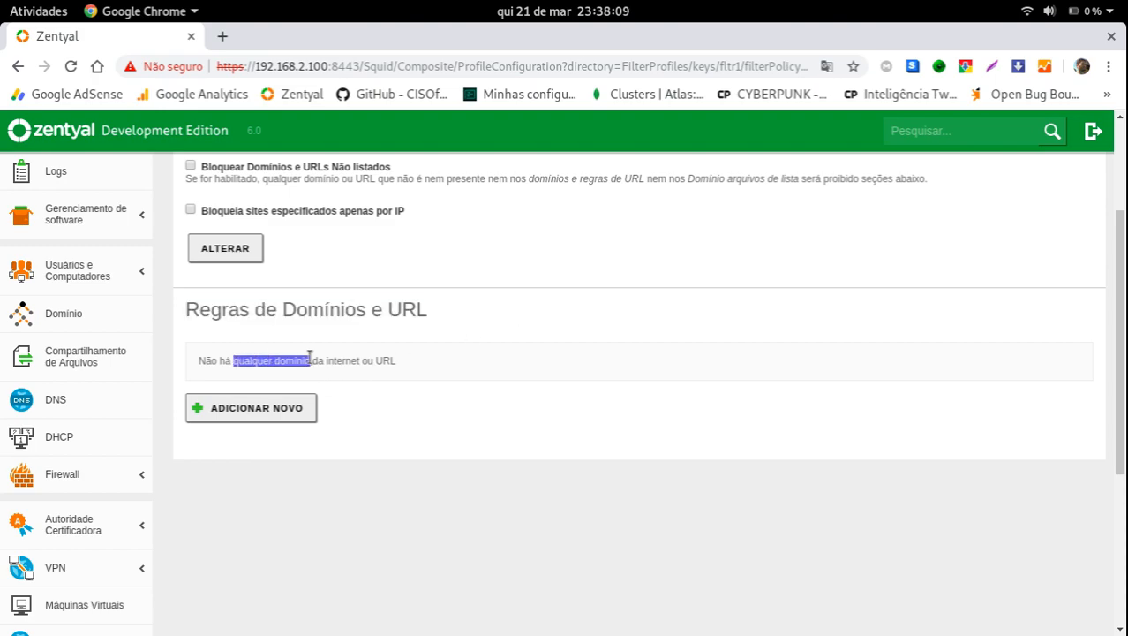
{"action": "scroll", "coordinate": [310, 358], "scroll_direction": "up", "scroll_amount": 1}
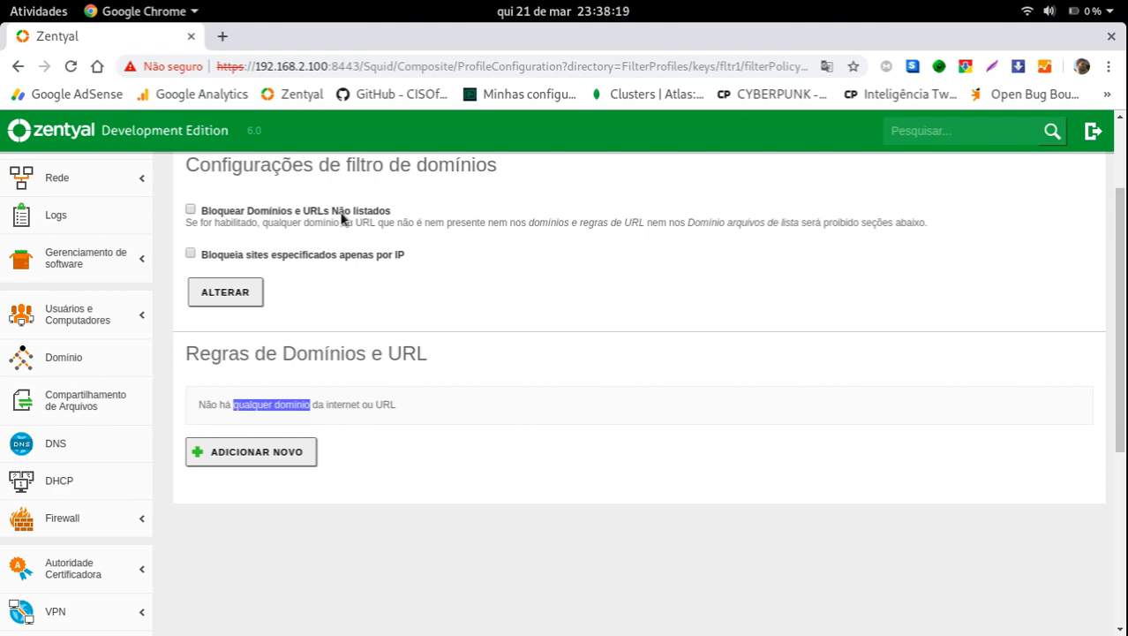
Open the bloquear profile's domain categories and examine the category table's list file, file presence and decision columns.
{"action": "scroll", "coordinate": [350, 310], "scroll_direction": "up", "scroll_amount": 3}
{"action": "left_click", "coordinate": [469, 237]}
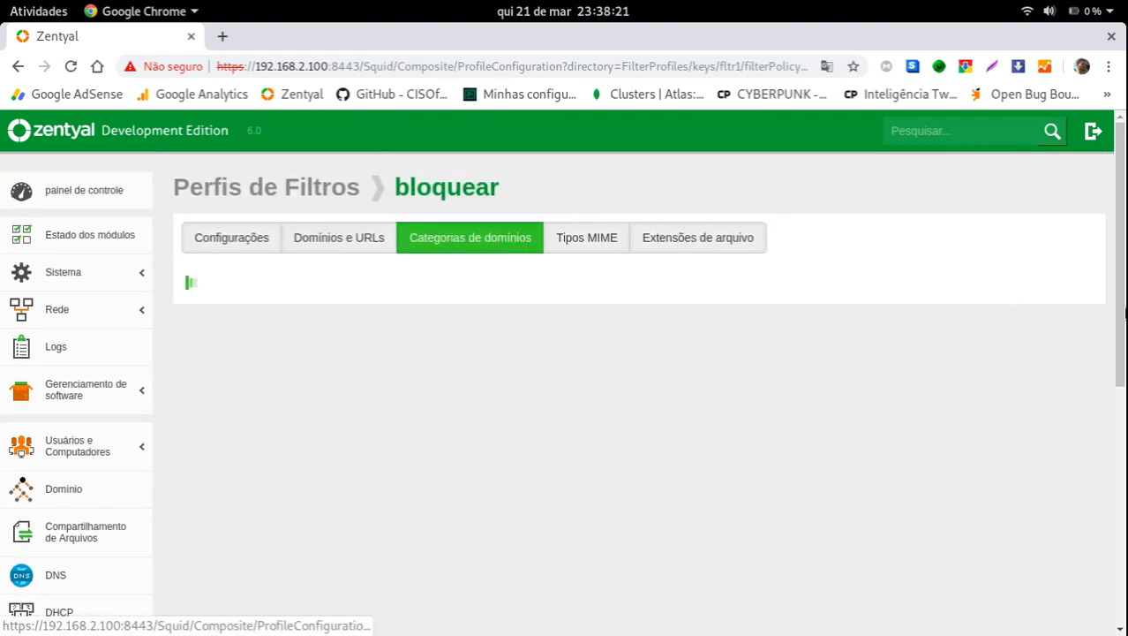
{"action": "scroll", "coordinate": [353, 352], "scroll_direction": "down", "scroll_amount": 5}
{"action": "scroll", "coordinate": [592, 398], "scroll_direction": "up", "scroll_amount": 3}
{"action": "left_click", "coordinate": [894, 589]}
{"action": "left_click", "coordinate": [886, 575]}
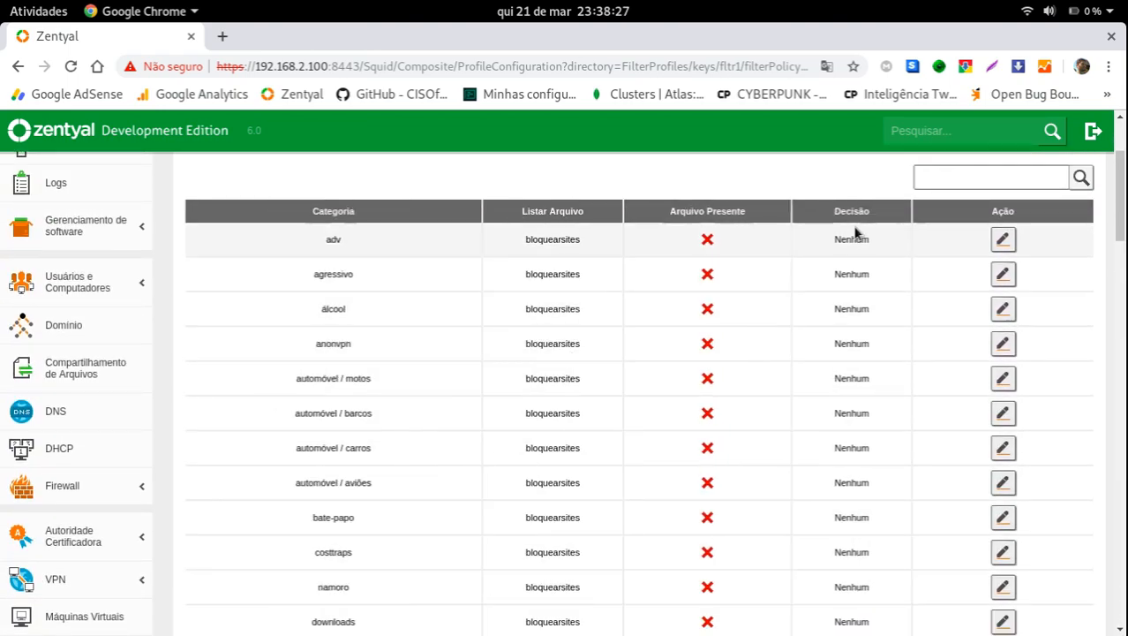
{"action": "left_click_drag", "start_coordinate": [1120, 173], "coordinate": [1122, 150]}
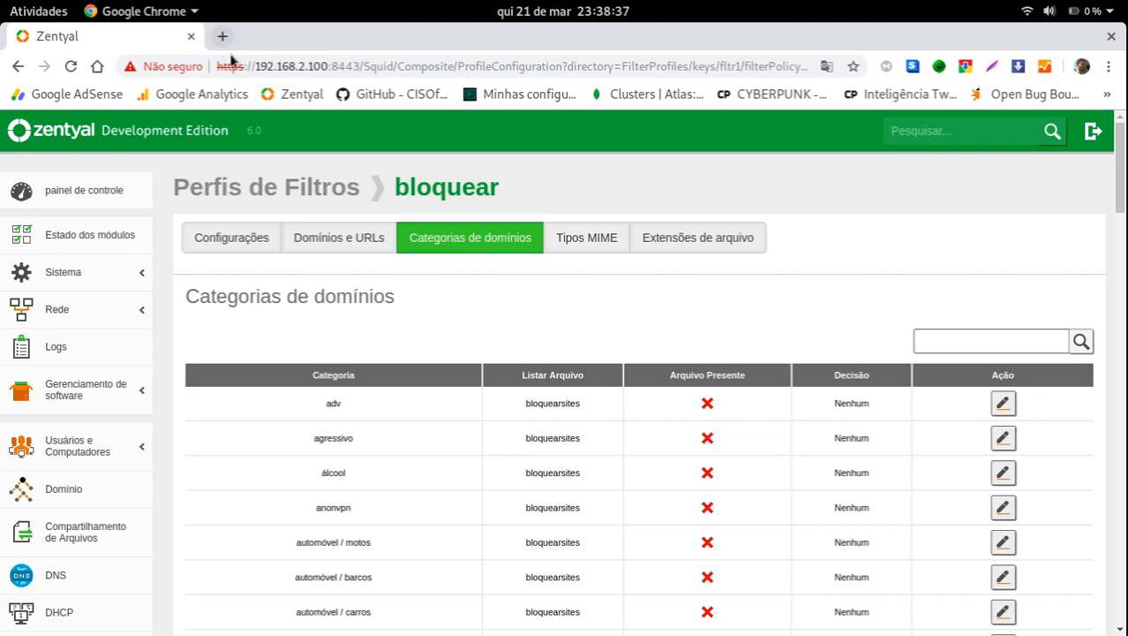
Search the web for "shalllist de".
{"action": "left_click", "coordinate": [251, 68]}
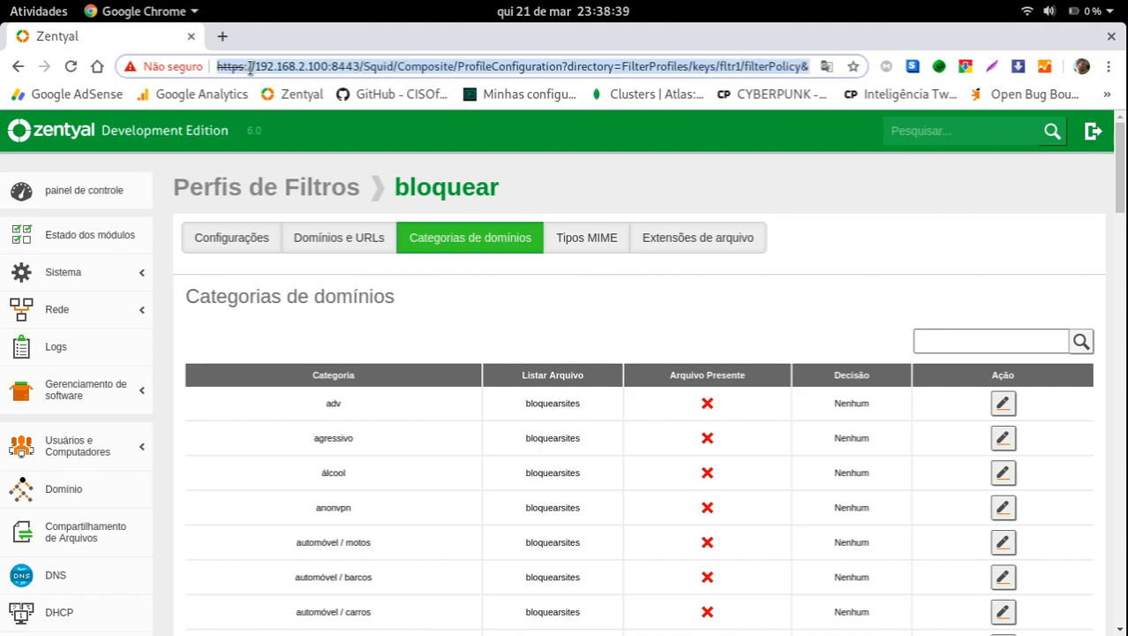
{"action": "type", "text": "shal"}
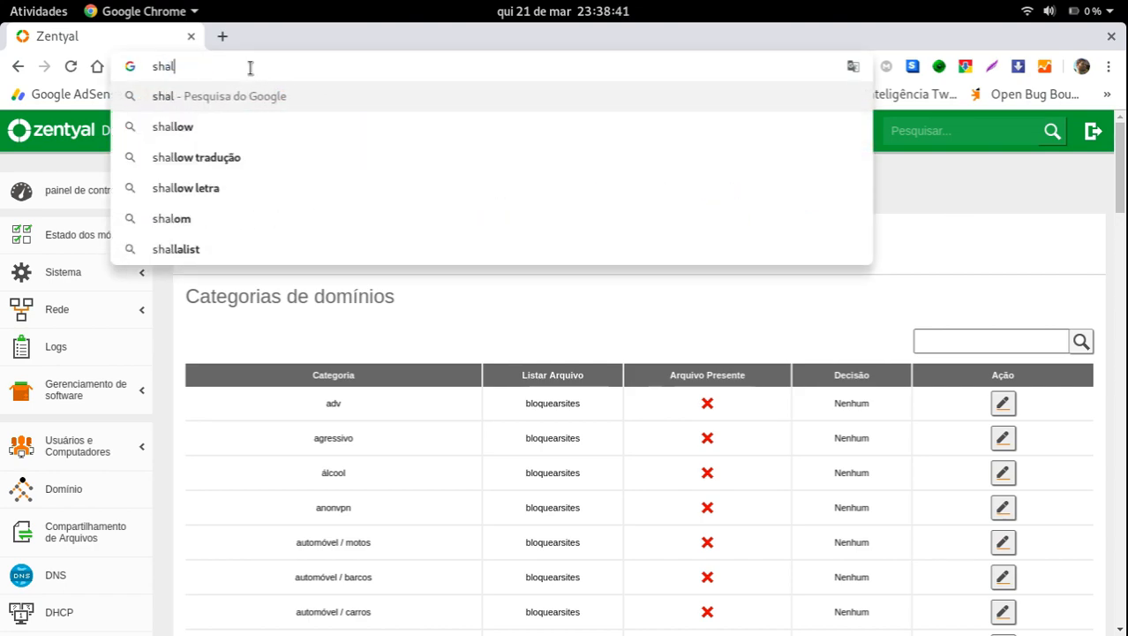
{"action": "type", "text": "llis"}
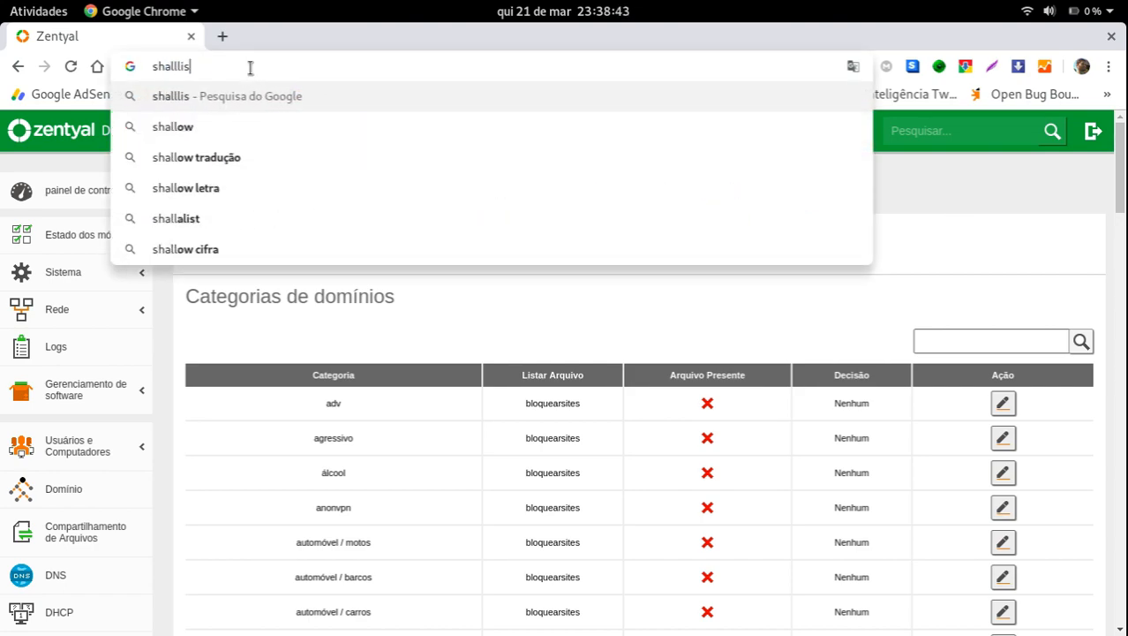
{"action": "type", "text": "t de"}
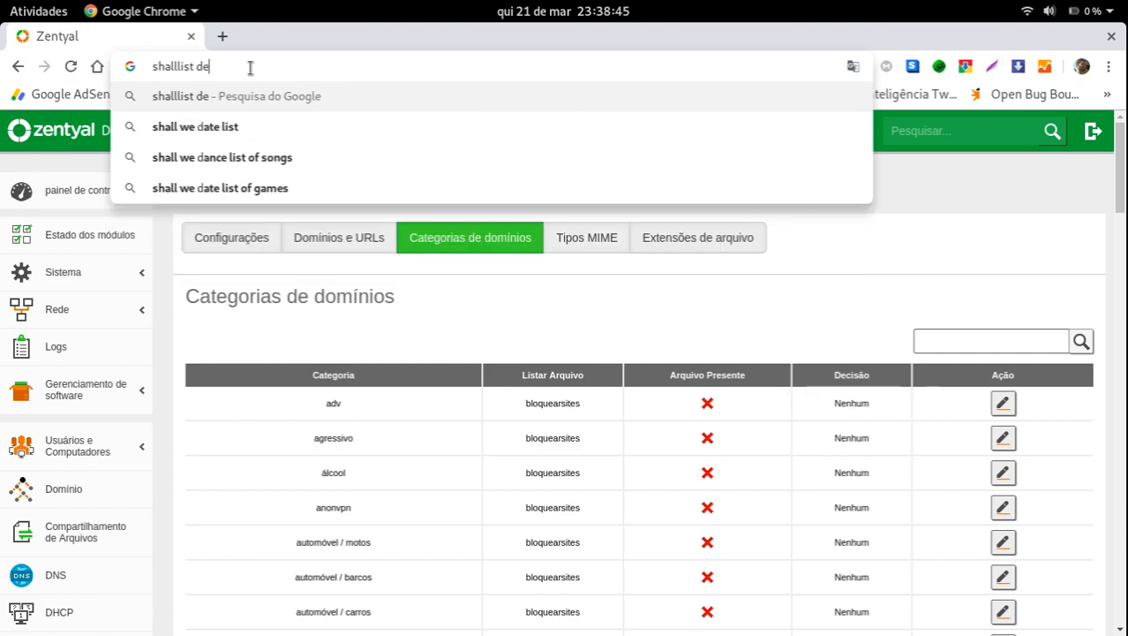
{"action": "key", "text": "Return"}
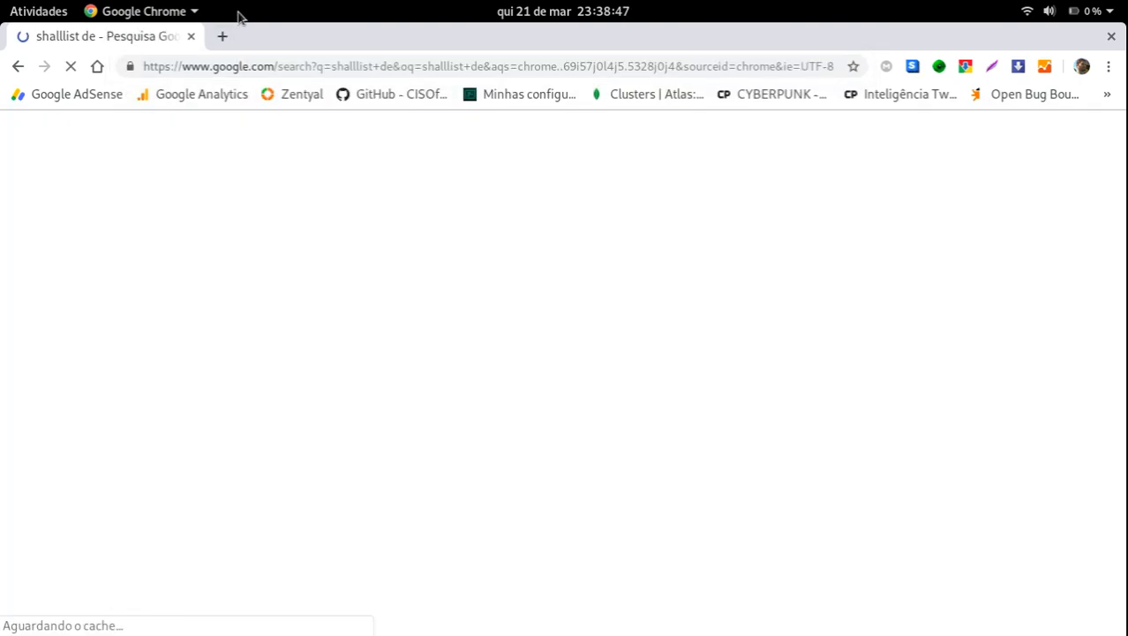
Open the Shalla Secure Services result in a new tab, restore the Zentyal page in the original tab, and view the Shalla site.
{"action": "right_click", "coordinate": [225, 322]}
{"action": "left_click", "coordinate": [252, 337]}
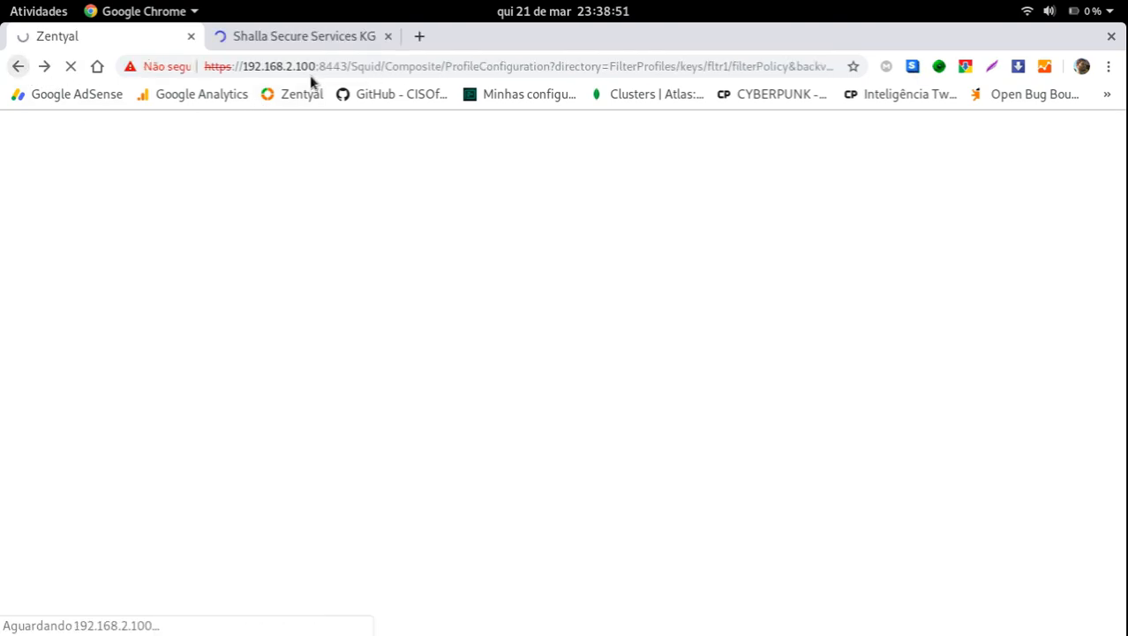
{"action": "left_click", "coordinate": [310, 37]}
{"action": "scroll", "coordinate": [373, 401], "scroll_direction": "up", "scroll_amount": 1}
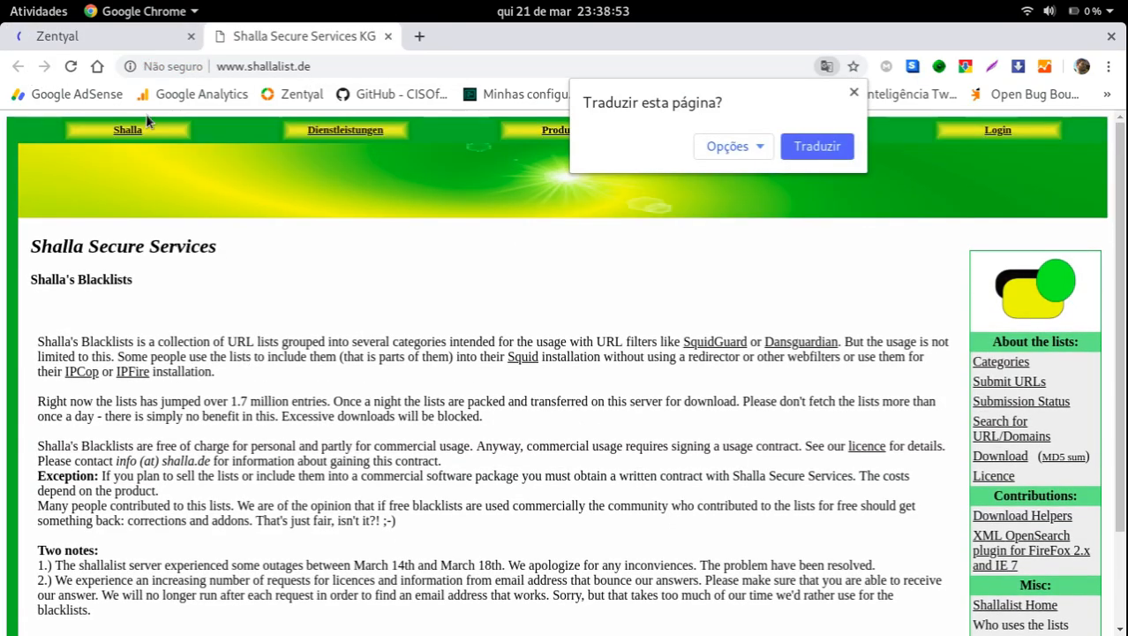
Return to the bloquear profile's domain categories in Zentyal, translate the page into Portuguese, and browse the category list.
{"action": "left_click", "coordinate": [131, 36]}
{"action": "left_click", "coordinate": [466, 242]}
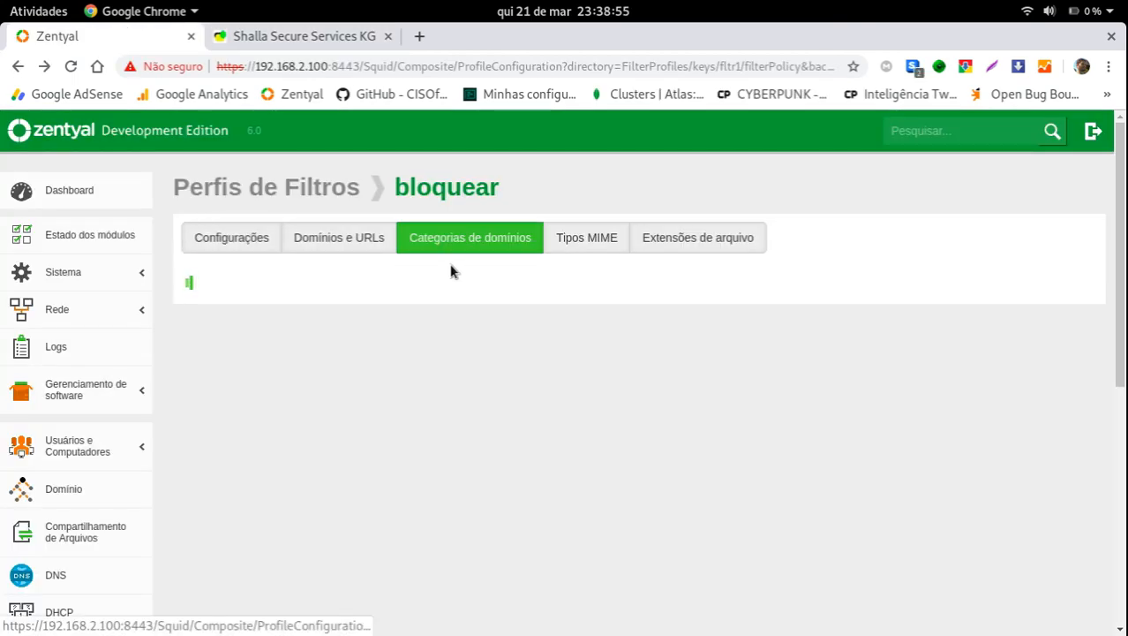
{"action": "scroll", "coordinate": [517, 253], "scroll_direction": "down", "scroll_amount": 5}
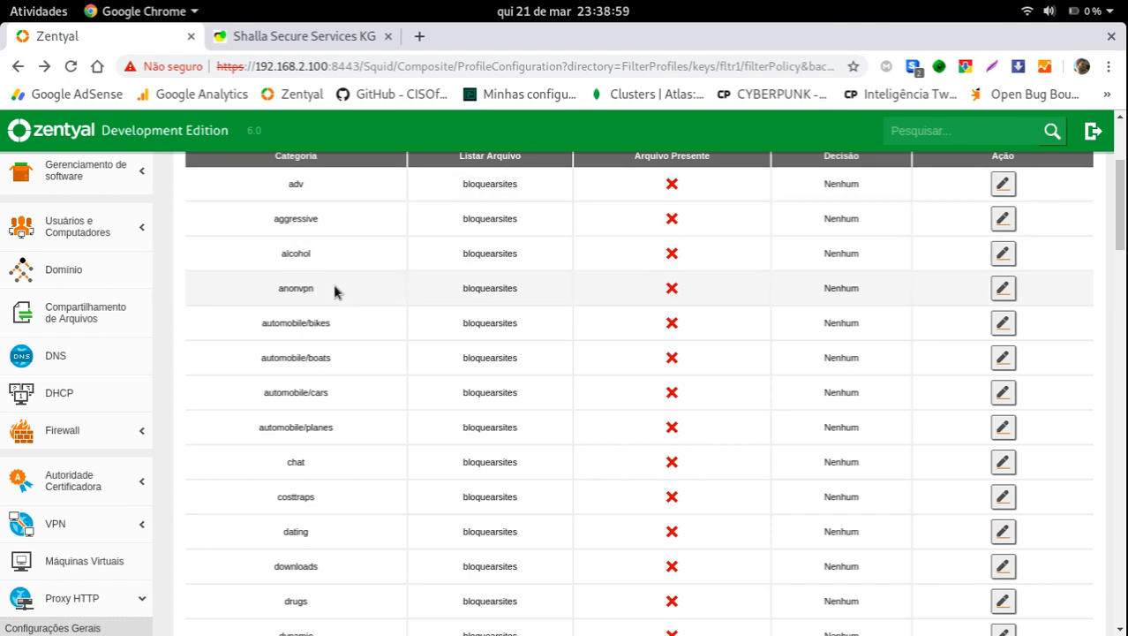
{"action": "right_click", "coordinate": [247, 221]}
{"action": "left_click", "coordinate": [301, 378]}
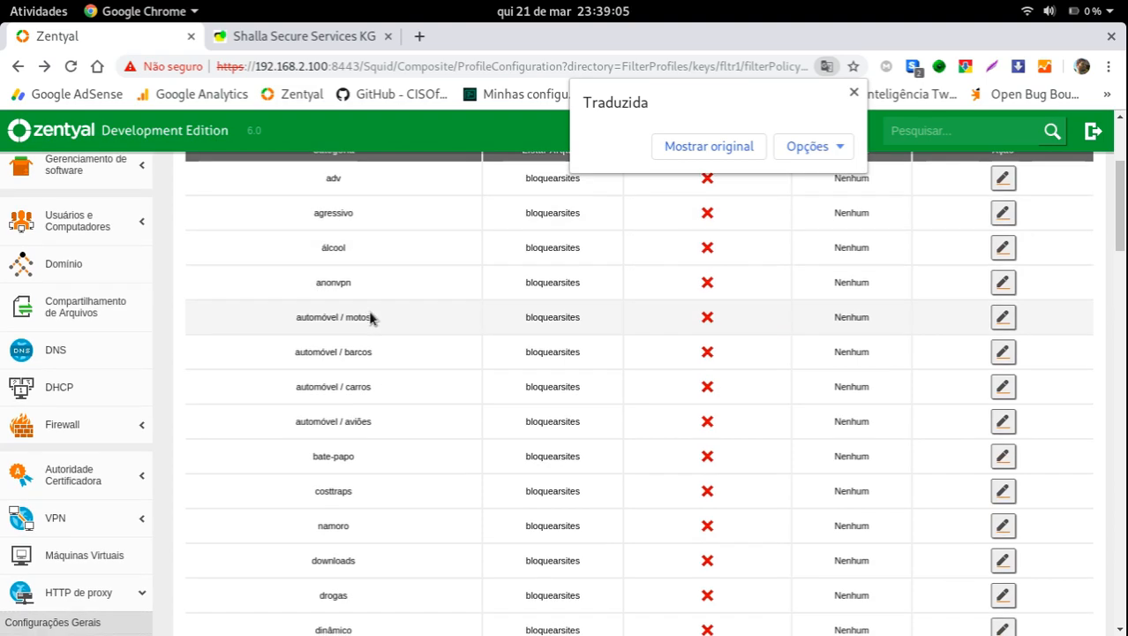
{"action": "scroll", "coordinate": [336, 291], "scroll_direction": "down", "scroll_amount": 2}
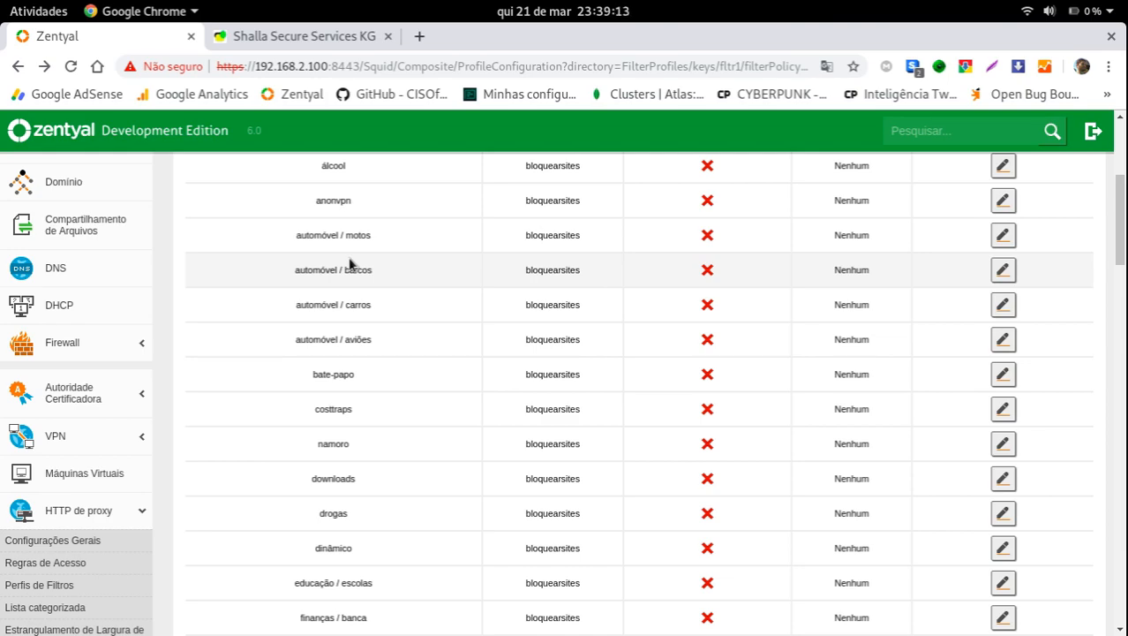
{"action": "scroll", "coordinate": [349, 263], "scroll_direction": "down", "scroll_amount": 10}
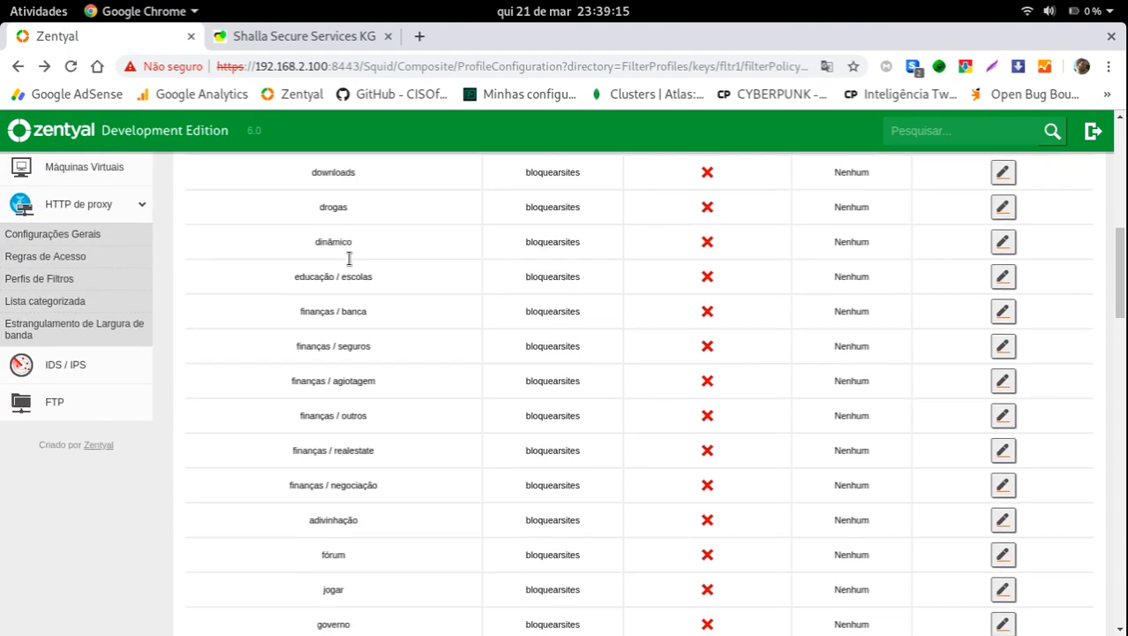
Find the pornô category in the bloquear profile's domain categories, view its decision options, and cancel the edit.
{"action": "key", "text": "ctrl+f"}
{"action": "type", "text": "porn"}
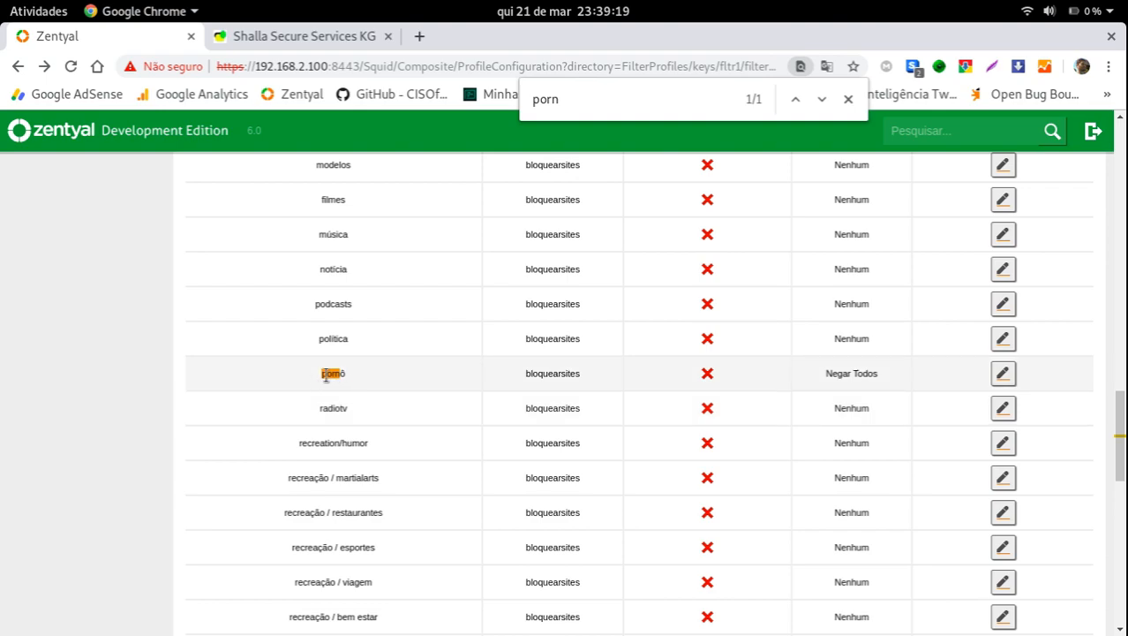
{"action": "left_click", "coordinate": [1003, 374]}
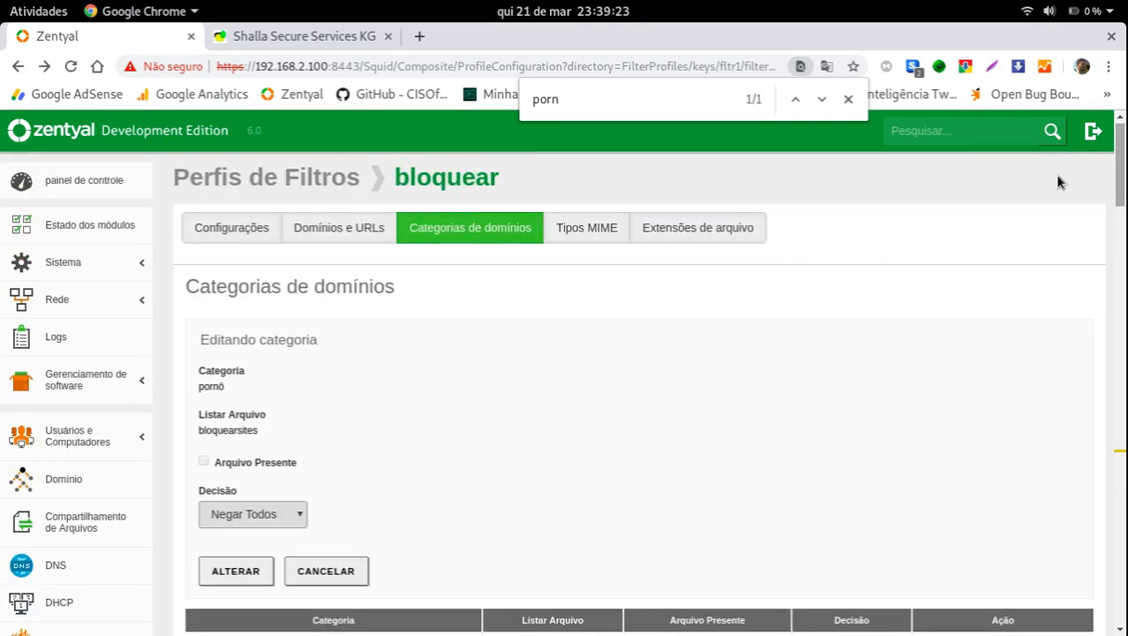
{"action": "left_click", "coordinate": [269, 427]}
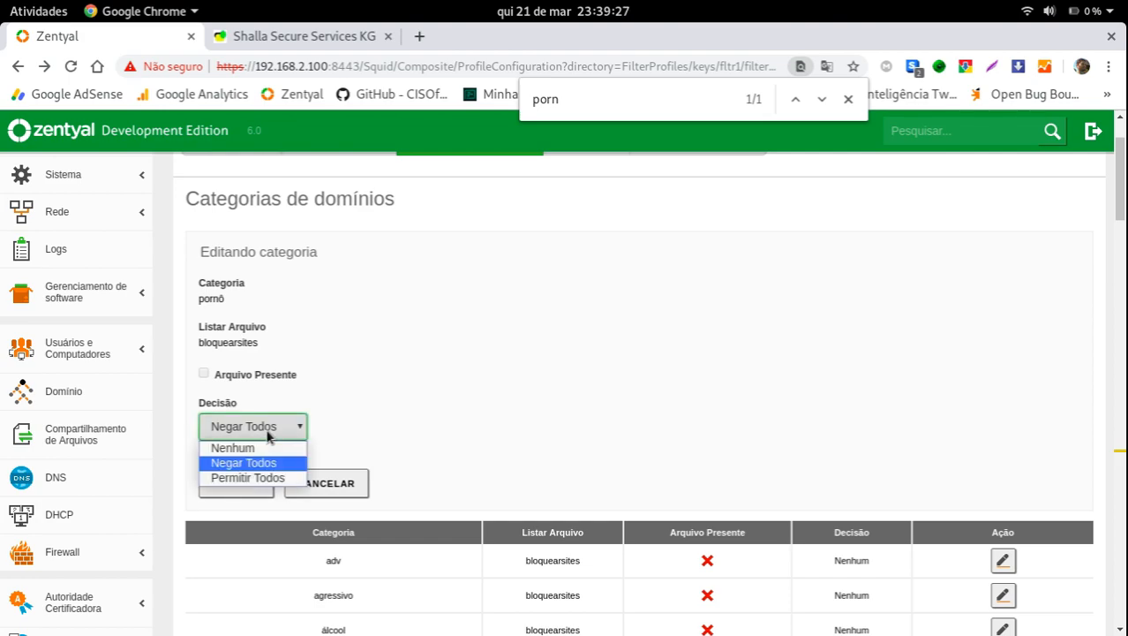
{"action": "left_click", "coordinate": [369, 419]}
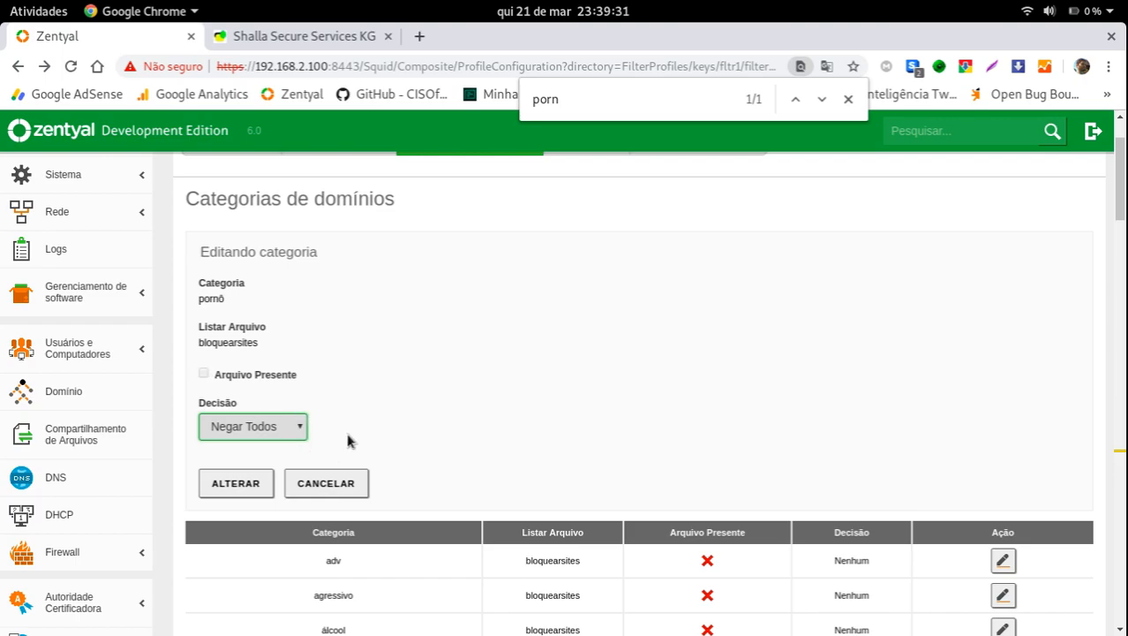
{"action": "left_click", "coordinate": [325, 482]}
{"action": "scroll", "coordinate": [590, 362], "scroll_direction": "down", "scroll_amount": 10}
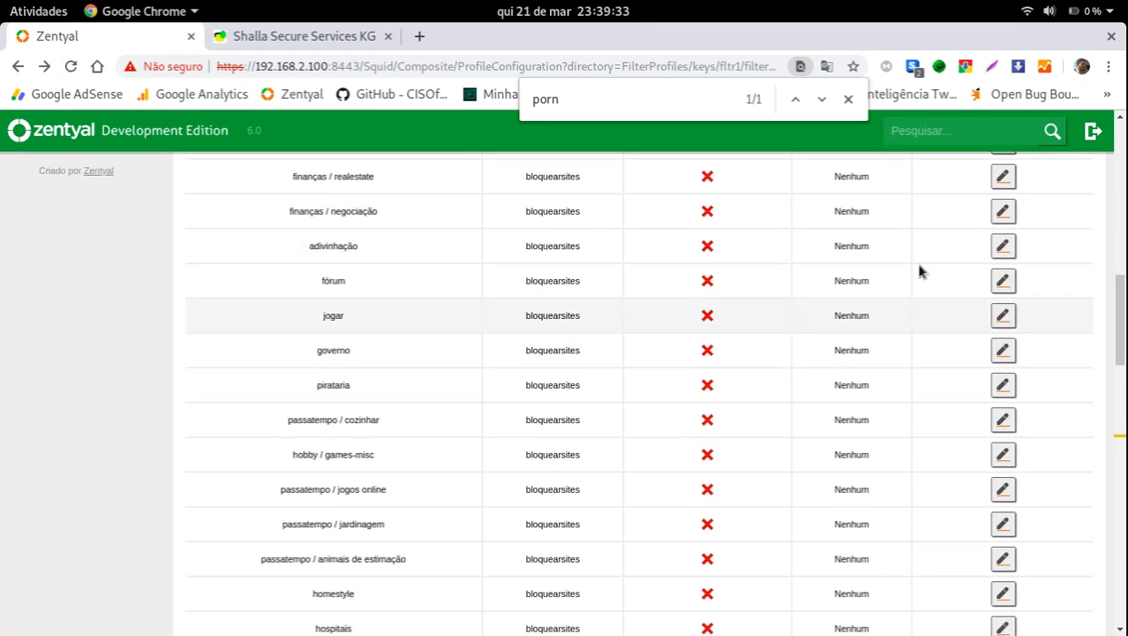
Start downloading the shallalist archive from the Shalla site, cancel the download, and return to Zentyal.
{"action": "left_click", "coordinate": [293, 36]}
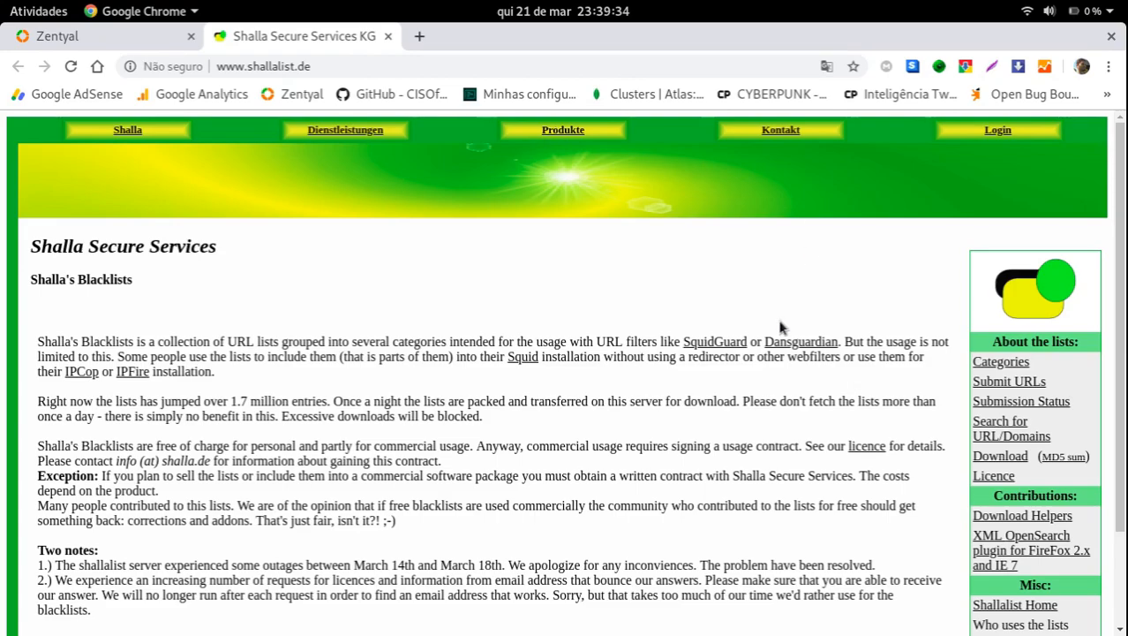
{"action": "left_click", "coordinate": [997, 457]}
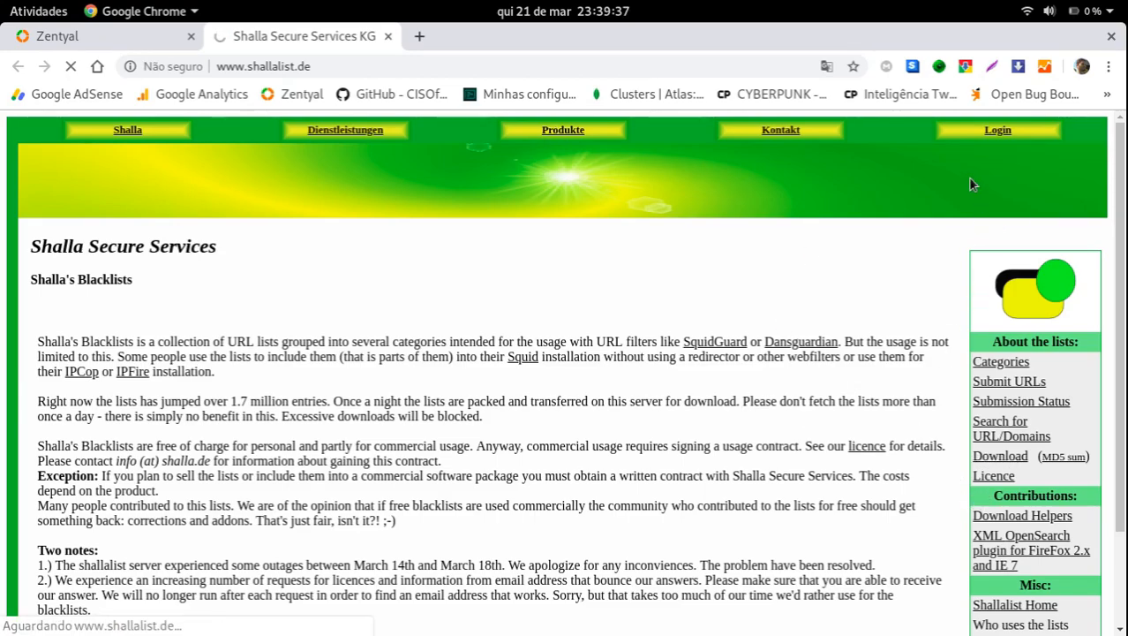
{"action": "left_click", "coordinate": [965, 71]}
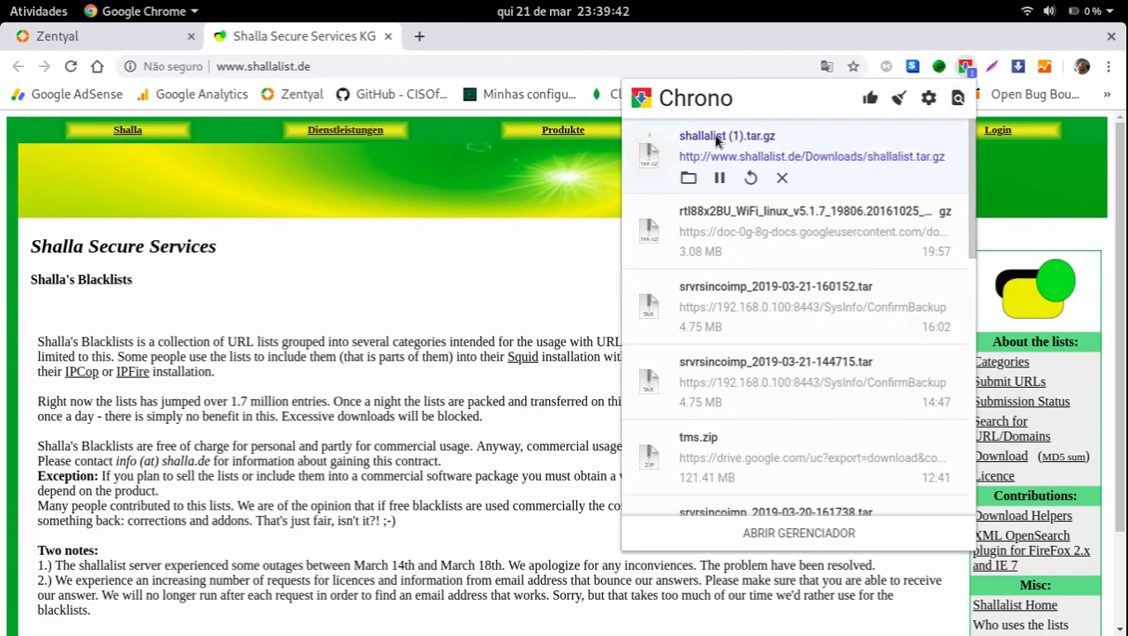
{"action": "left_click", "coordinate": [782, 178]}
{"action": "left_click", "coordinate": [160, 44]}
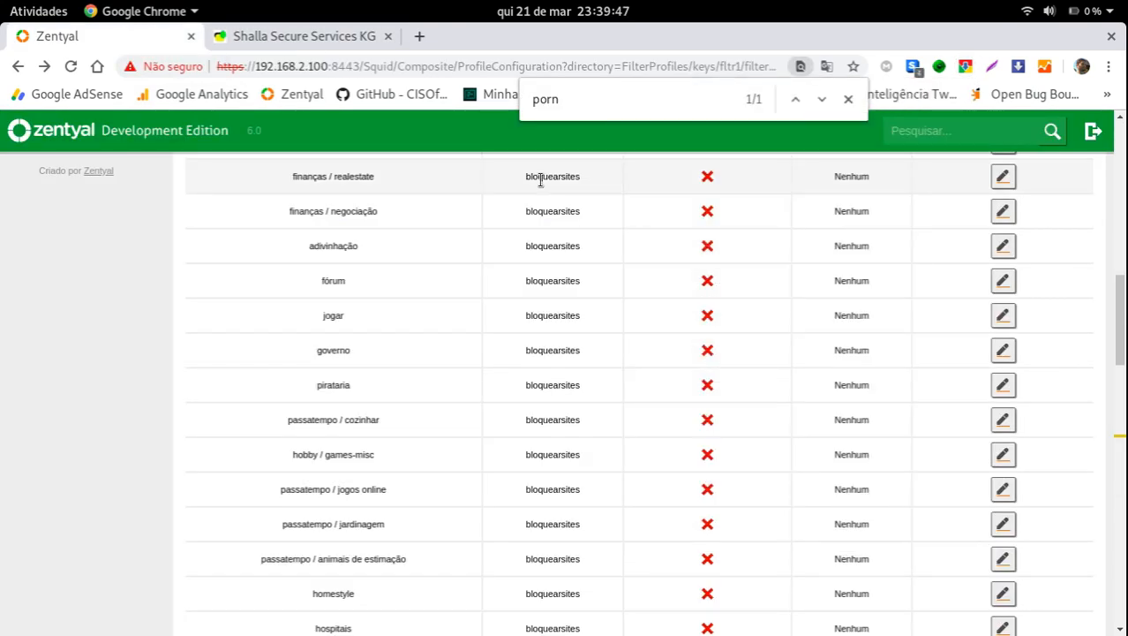
Browse the remaining domain categories and find the sports category by searching the page for "espor".
{"action": "scroll", "coordinate": [540, 489], "scroll_direction": "down", "scroll_amount": 10}
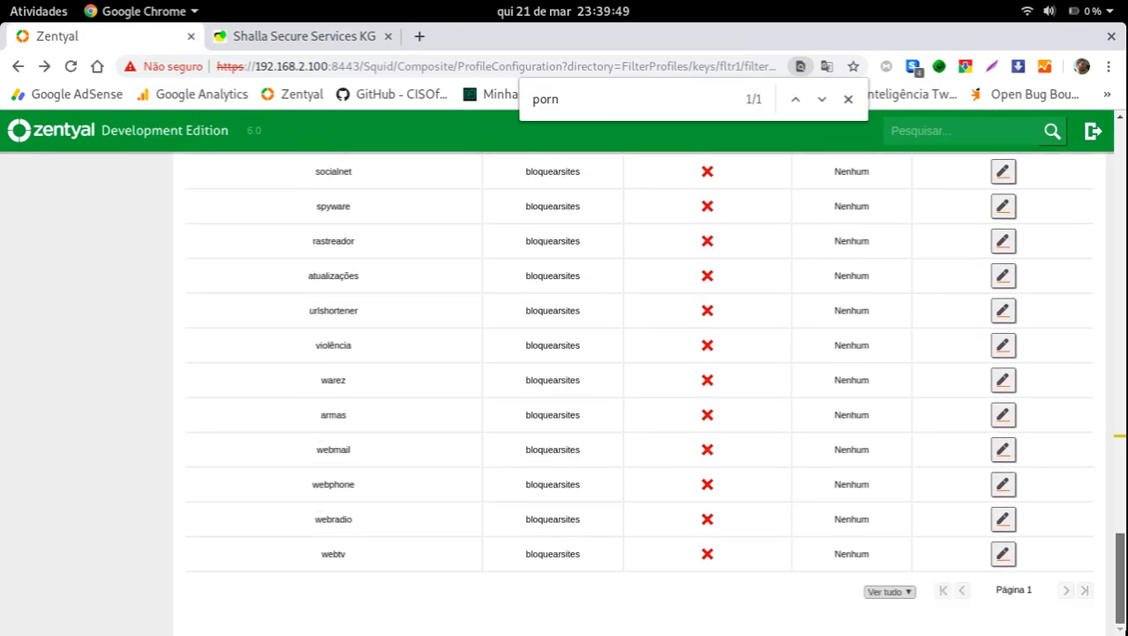
{"action": "left_click_drag", "start_coordinate": [1124, 615], "coordinate": [1125, 552]}
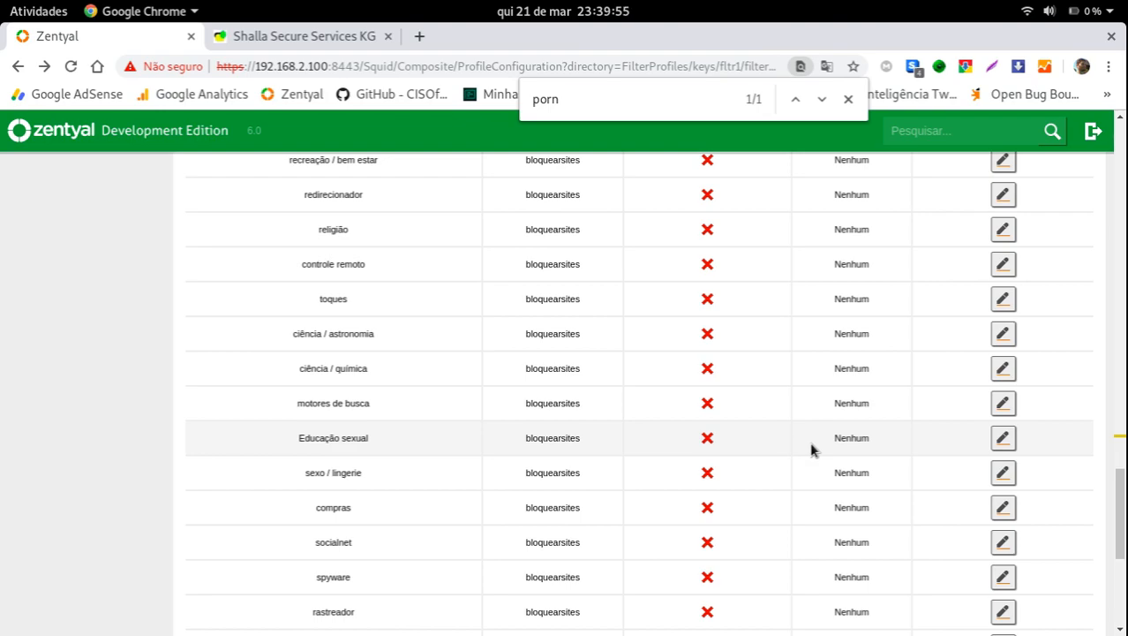
{"action": "scroll", "coordinate": [494, 455], "scroll_direction": "down", "scroll_amount": 5}
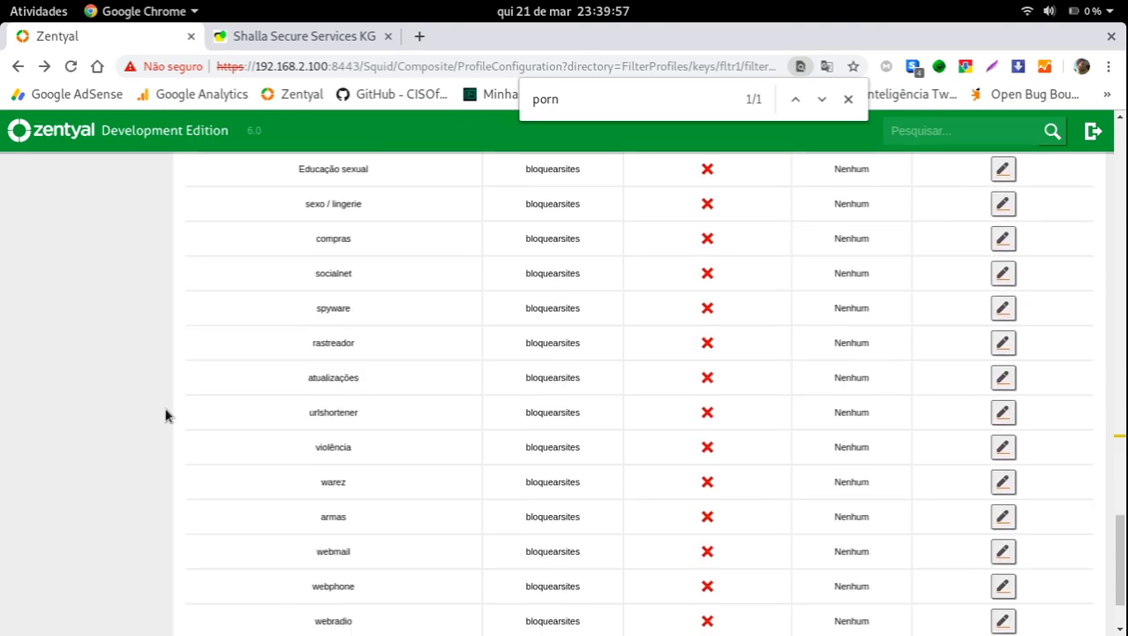
{"action": "scroll", "coordinate": [398, 375], "scroll_direction": "up", "scroll_amount": 3}
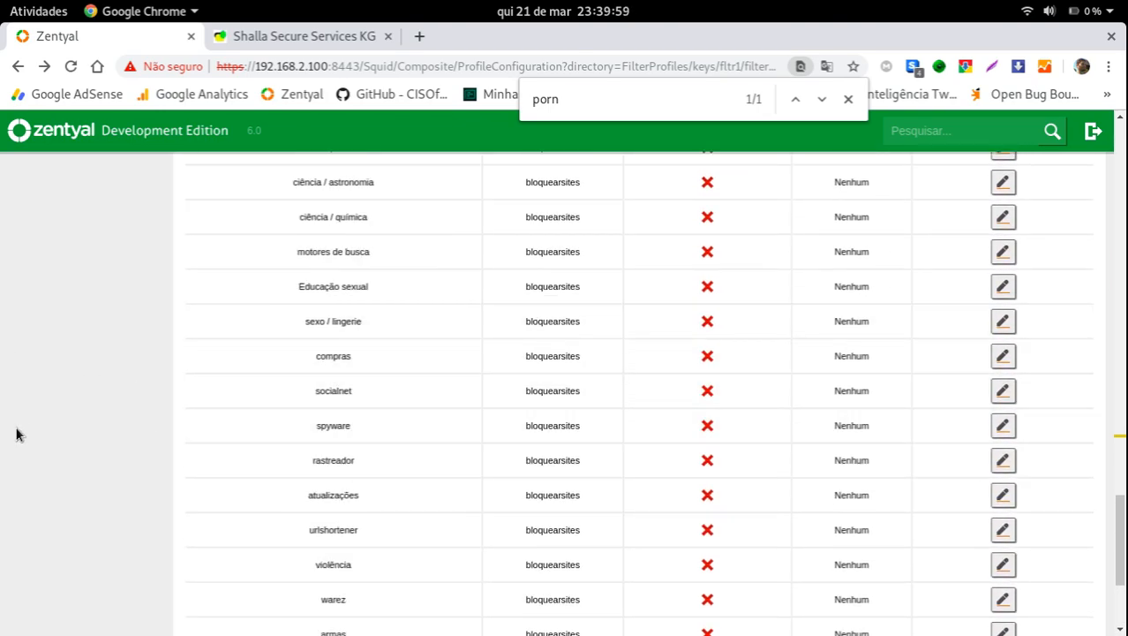
{"action": "scroll", "coordinate": [16, 433], "scroll_direction": "down", "scroll_amount": 2}
{"action": "key", "text": "ctrl+f"}
{"action": "type", "text": "espor"}
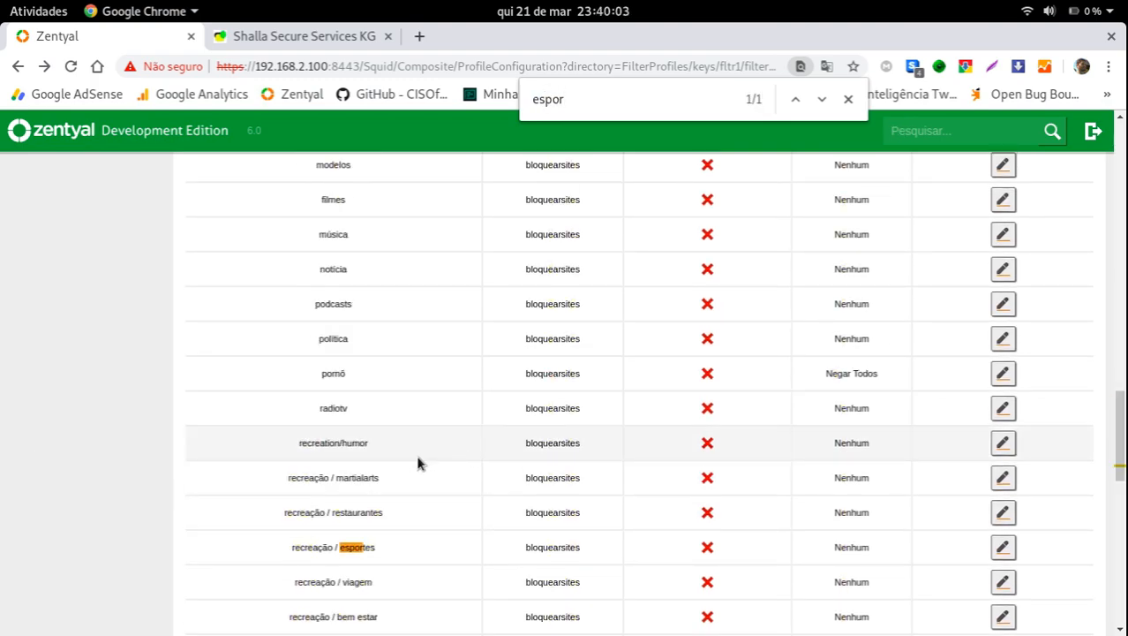
{"action": "scroll", "coordinate": [441, 455], "scroll_direction": "down", "scroll_amount": 2}
{"action": "left_click_drag", "start_coordinate": [293, 416], "coordinate": [372, 416]}
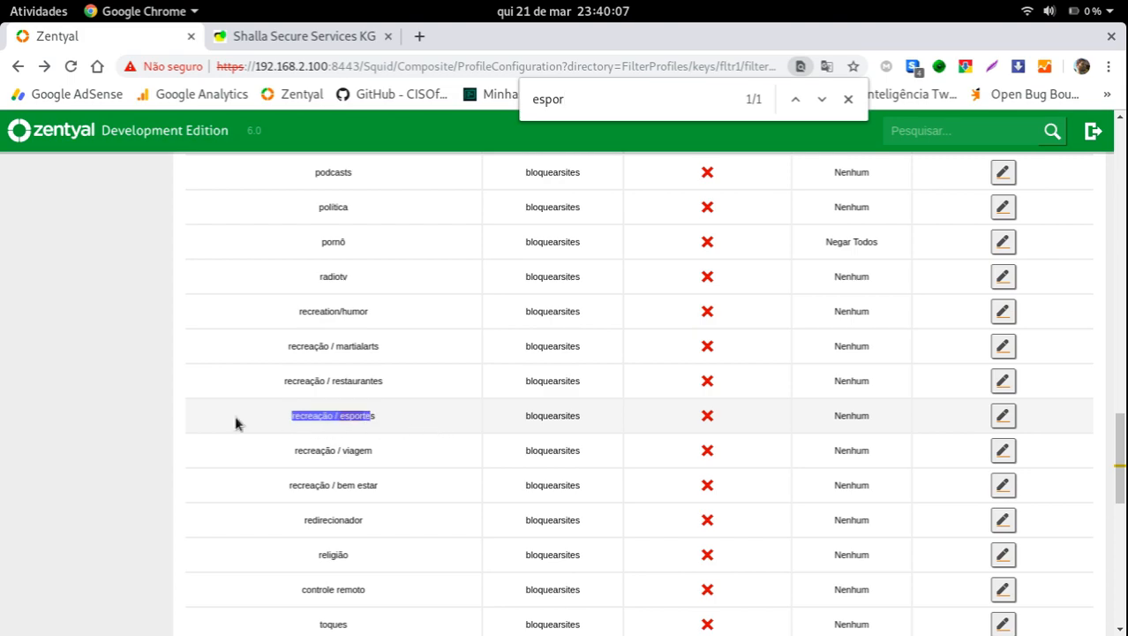
{"action": "left_click_drag", "start_coordinate": [372, 413], "coordinate": [417, 422]}
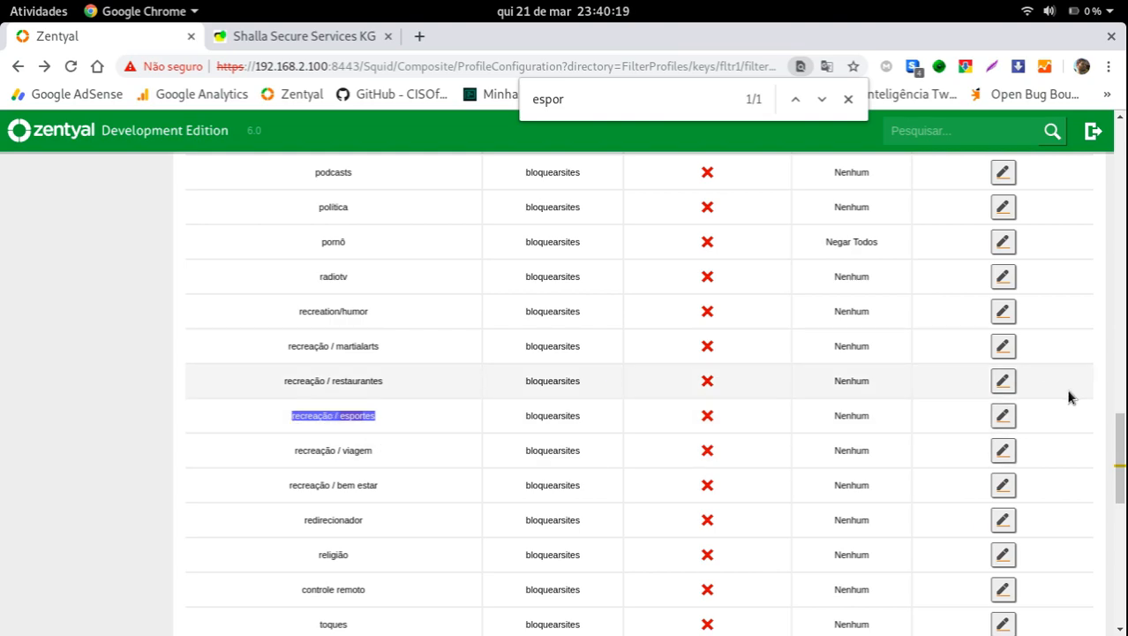
Set the recreação / esportes category's decision to Negar Todos, apply the change, and check its row in the category list.
{"action": "left_click", "coordinate": [1003, 417]}
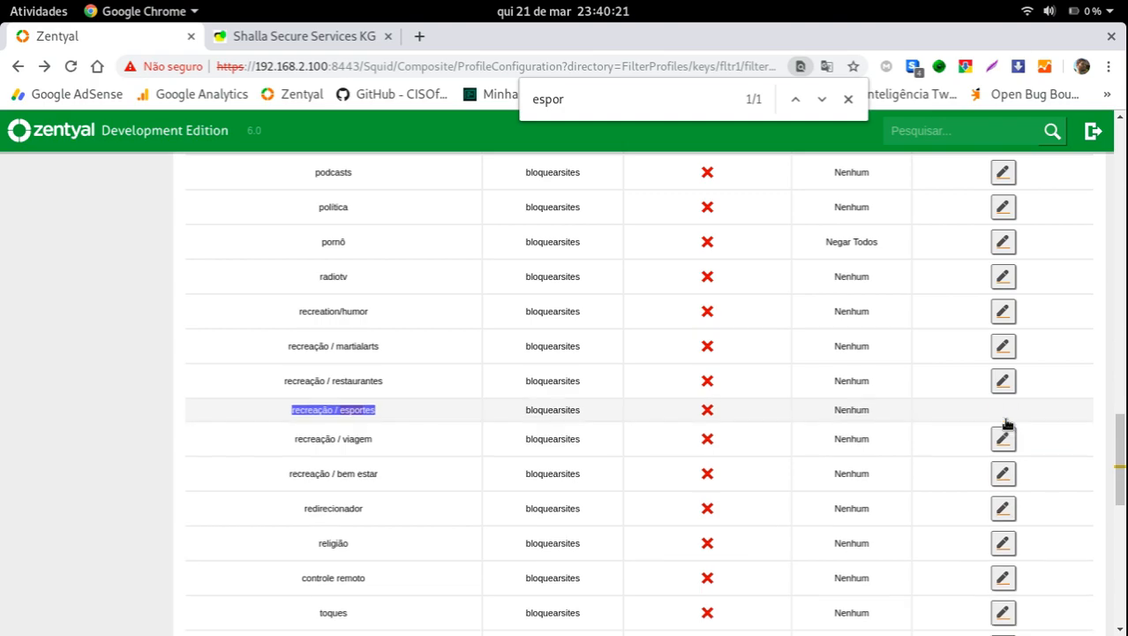
{"action": "left_click", "coordinate": [290, 524]}
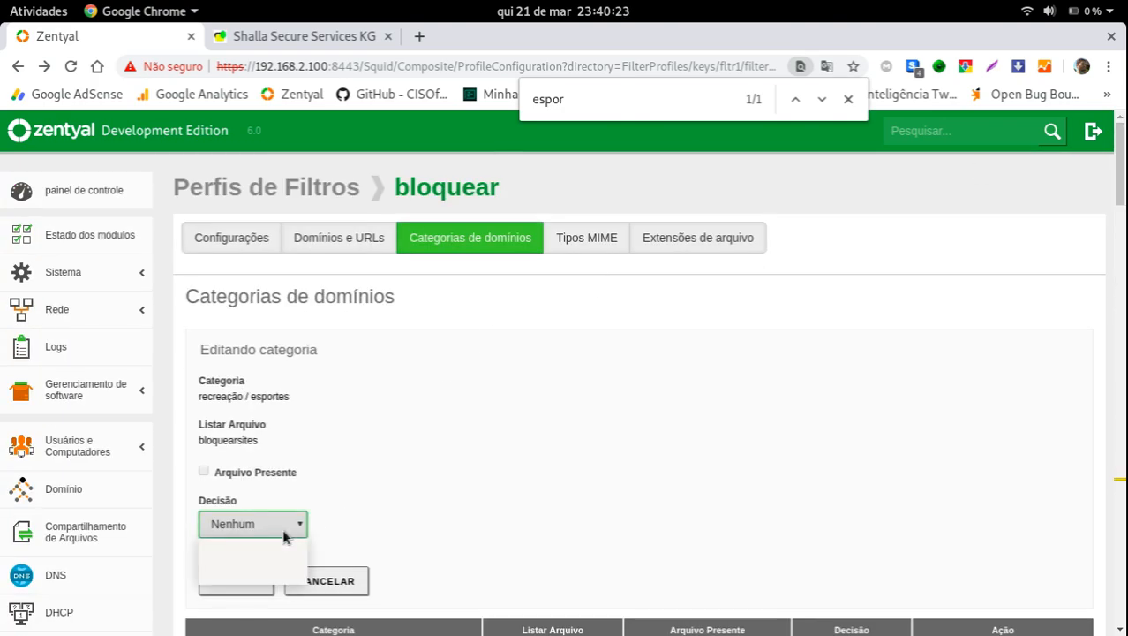
{"action": "left_click", "coordinate": [232, 557]}
{"action": "scroll", "coordinate": [371, 499], "scroll_direction": "down", "scroll_amount": 3}
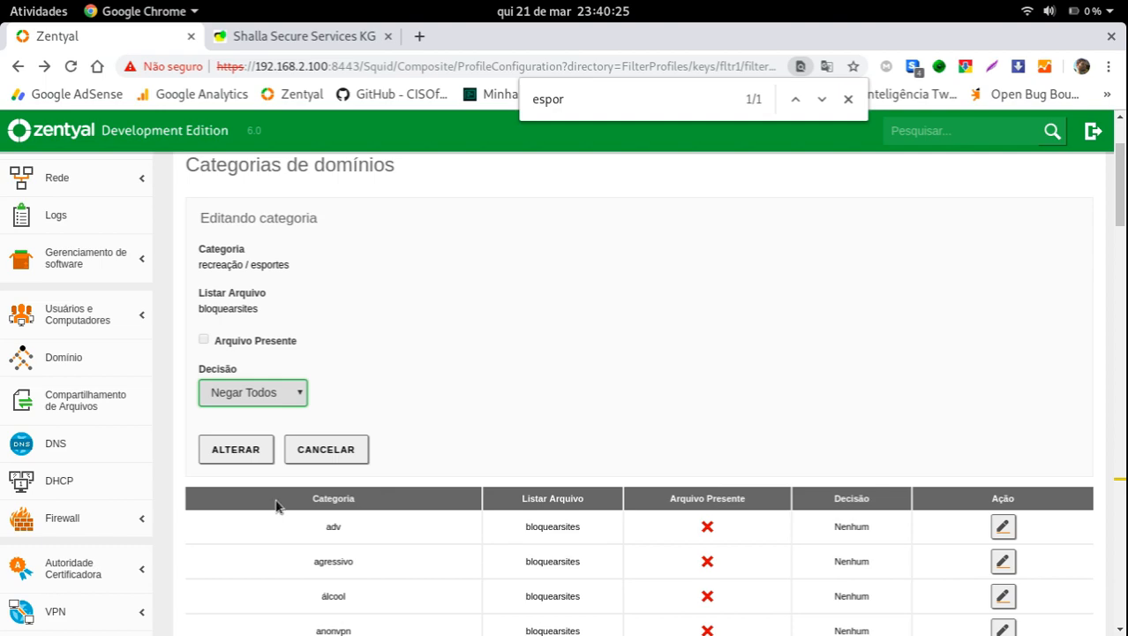
{"action": "left_click", "coordinate": [237, 449]}
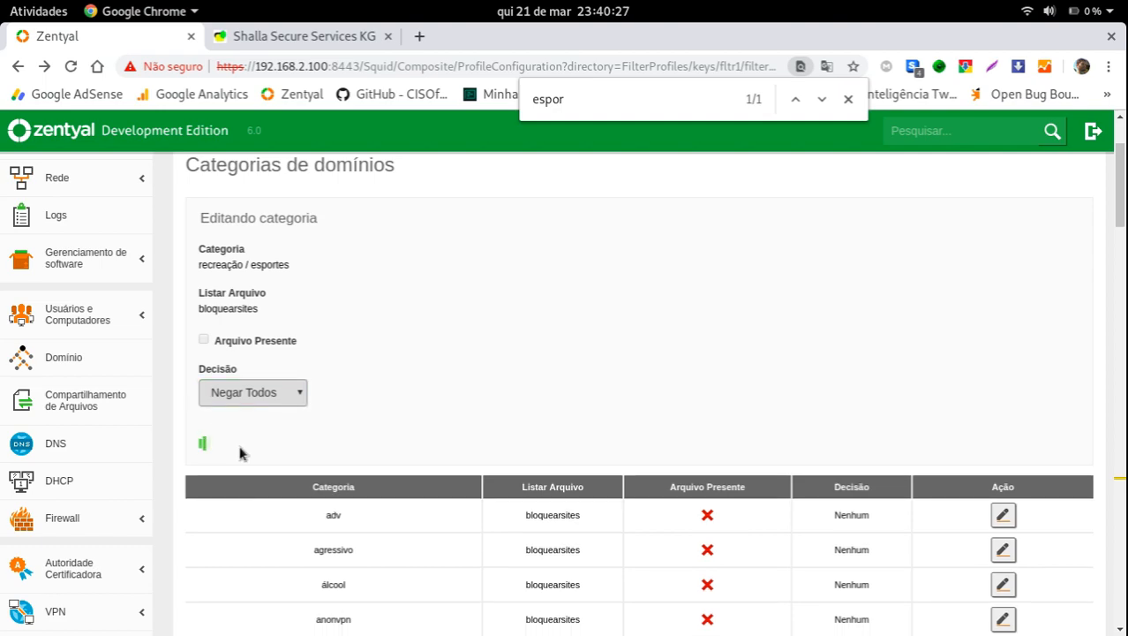
{"action": "scroll", "coordinate": [417, 379], "scroll_direction": "down", "scroll_amount": 5}
{"action": "left_click_drag", "start_coordinate": [1126, 226], "coordinate": [1126, 449]}
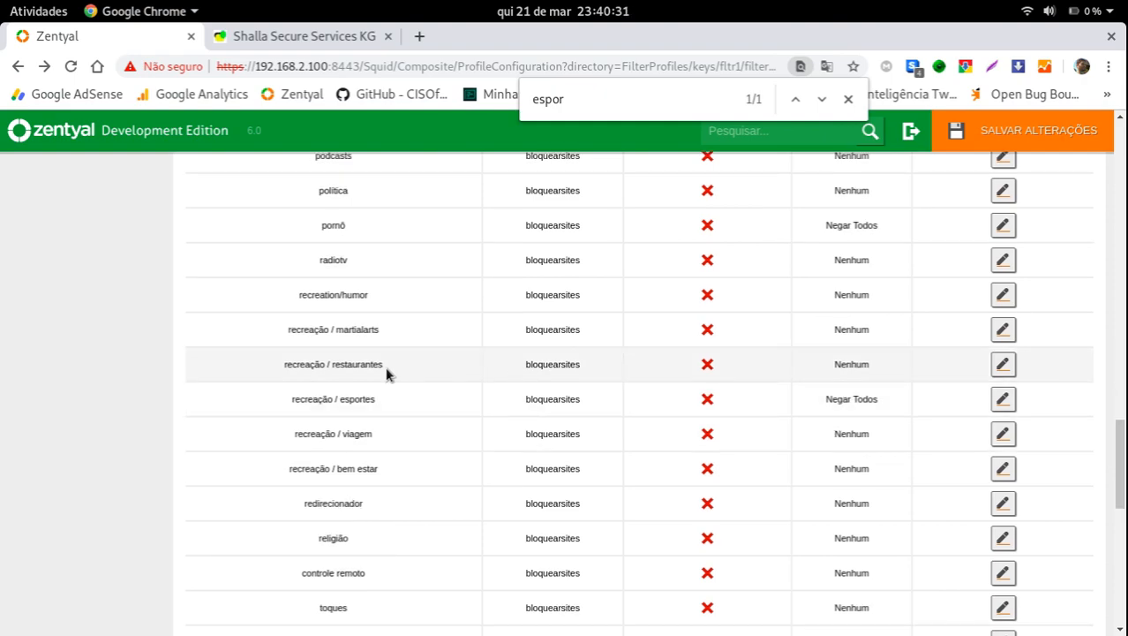
{"action": "left_click_drag", "start_coordinate": [298, 330], "coordinate": [564, 329]}
{"action": "left_click_drag", "start_coordinate": [279, 403], "coordinate": [907, 402]}
{"action": "left_click_drag", "start_coordinate": [1123, 433], "coordinate": [1125, 134]}
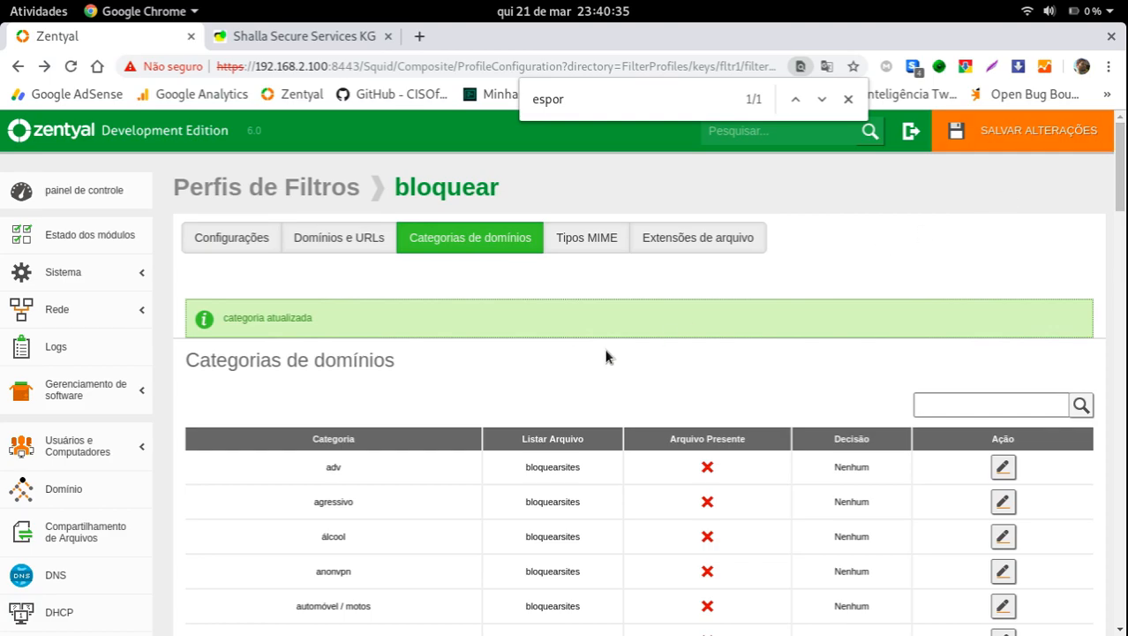
Open the bloquear profile's MIME types and examine which types are permitted.
{"action": "left_click", "coordinate": [588, 243]}
{"action": "scroll", "coordinate": [534, 329], "scroll_direction": "down", "scroll_amount": 4}
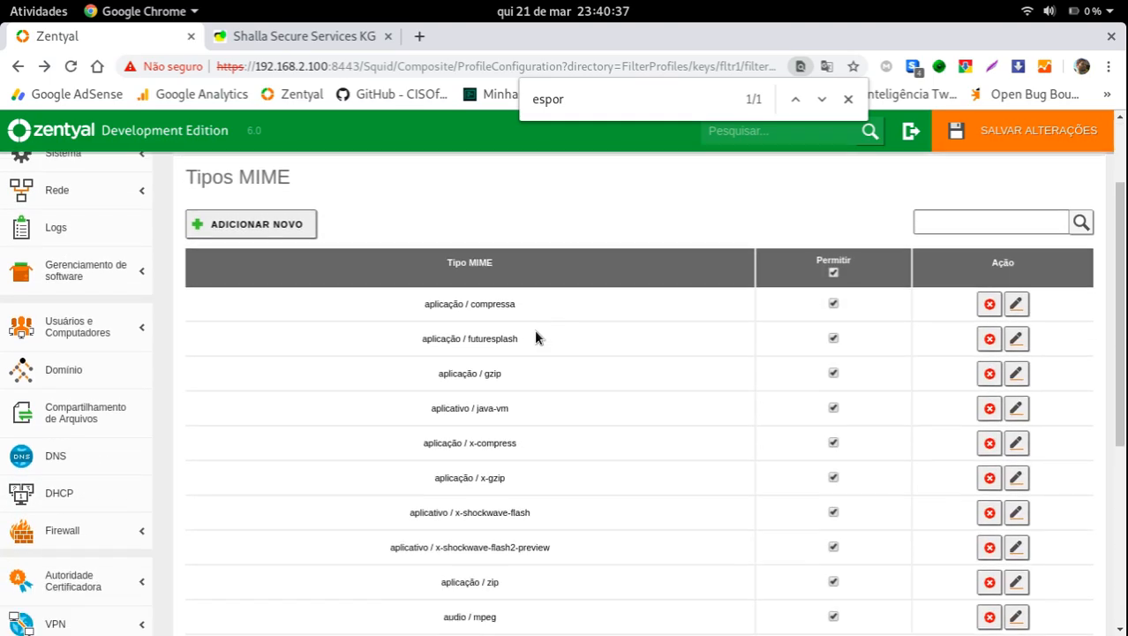
{"action": "scroll", "coordinate": [529, 398], "scroll_direction": "up", "scroll_amount": 1}
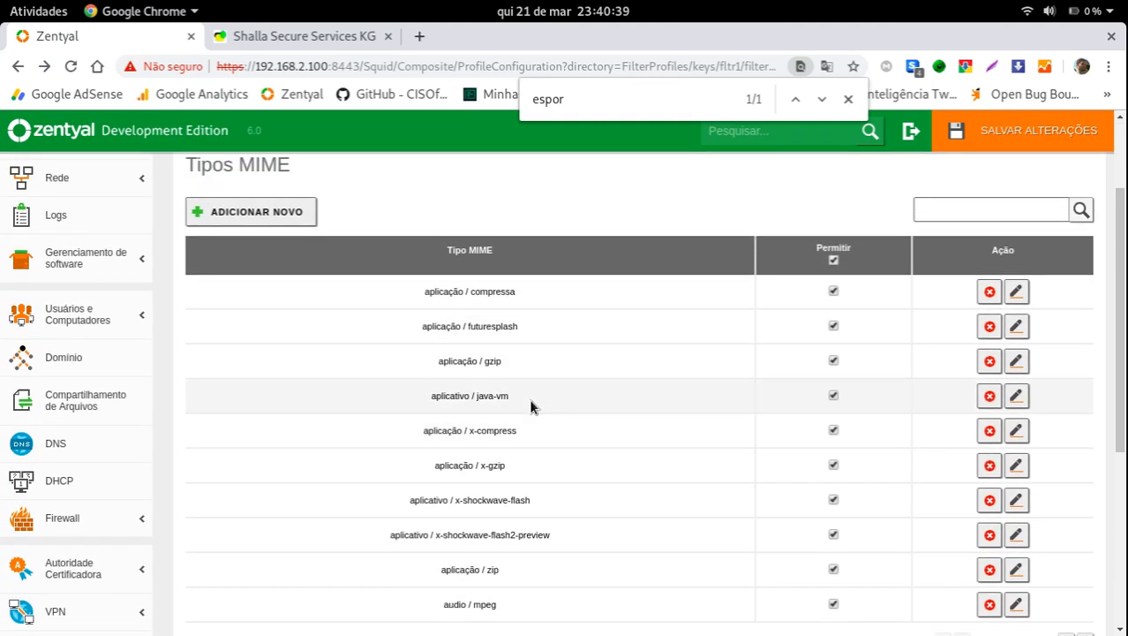
{"action": "scroll", "coordinate": [529, 398], "scroll_direction": "up", "scroll_amount": 2}
Open the bloquear profile's file extensions, show all entries at once, and examine the permitted extensions.
{"action": "left_click", "coordinate": [670, 201]}
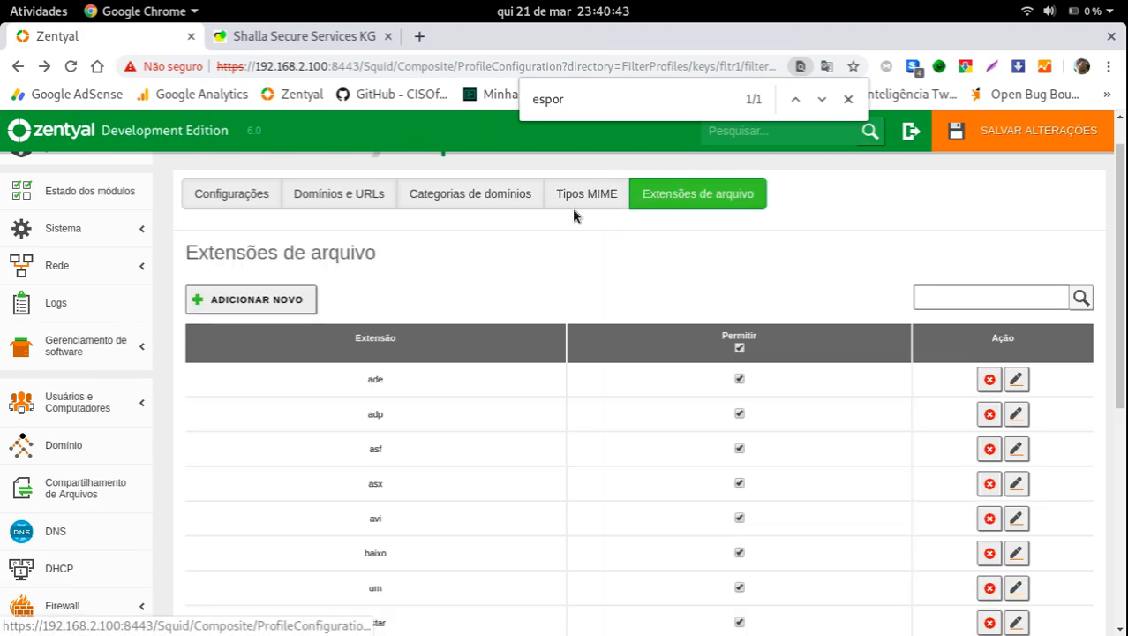
{"action": "key", "text": "super"}
{"action": "key", "text": "super"}
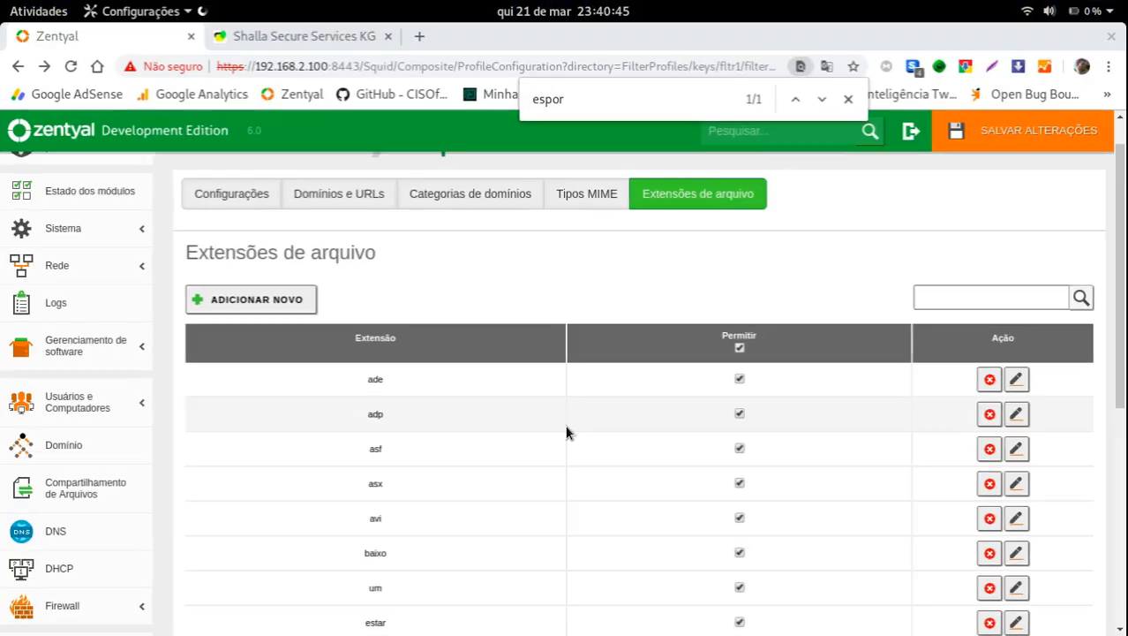
{"action": "scroll", "coordinate": [506, 410], "scroll_direction": "down", "scroll_amount": 3}
{"action": "scroll", "coordinate": [383, 368], "scroll_direction": "up", "scroll_amount": 1}
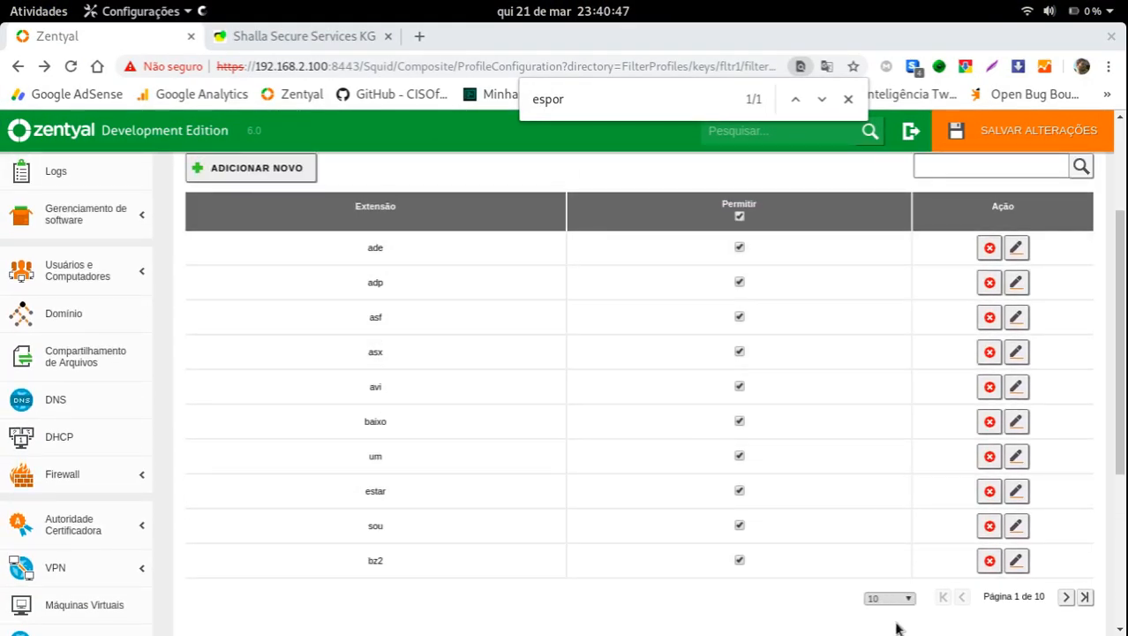
{"action": "left_click", "coordinate": [894, 599]}
{"action": "left_click", "coordinate": [888, 584]}
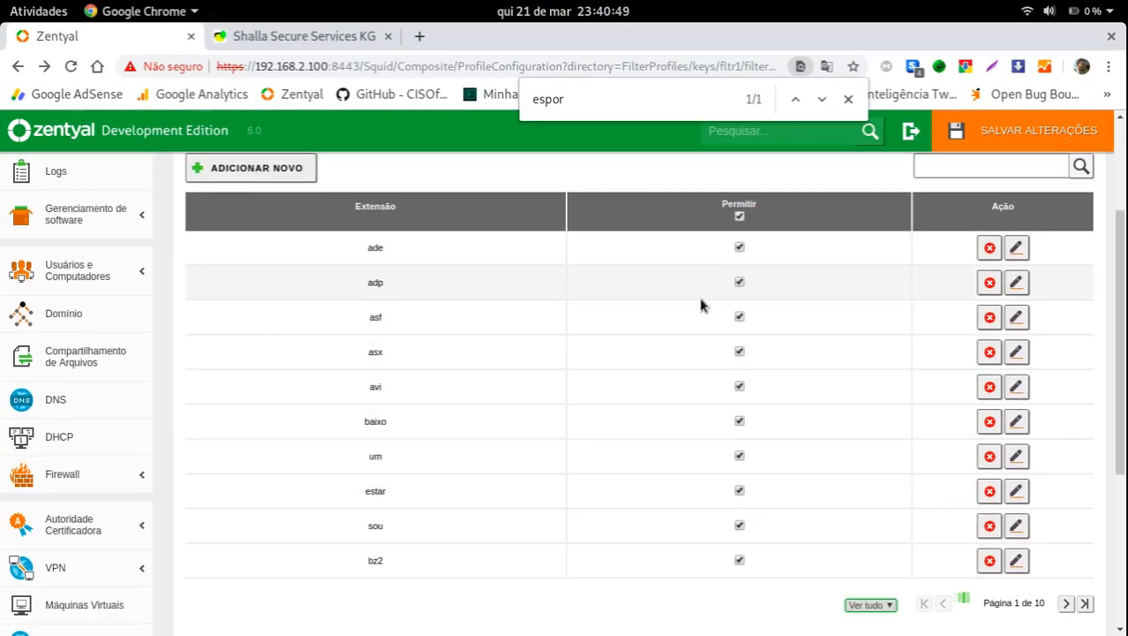
{"action": "scroll", "coordinate": [699, 307], "scroll_direction": "down", "scroll_amount": 3}
{"action": "scroll", "coordinate": [682, 413], "scroll_direction": "down", "scroll_amount": 10}
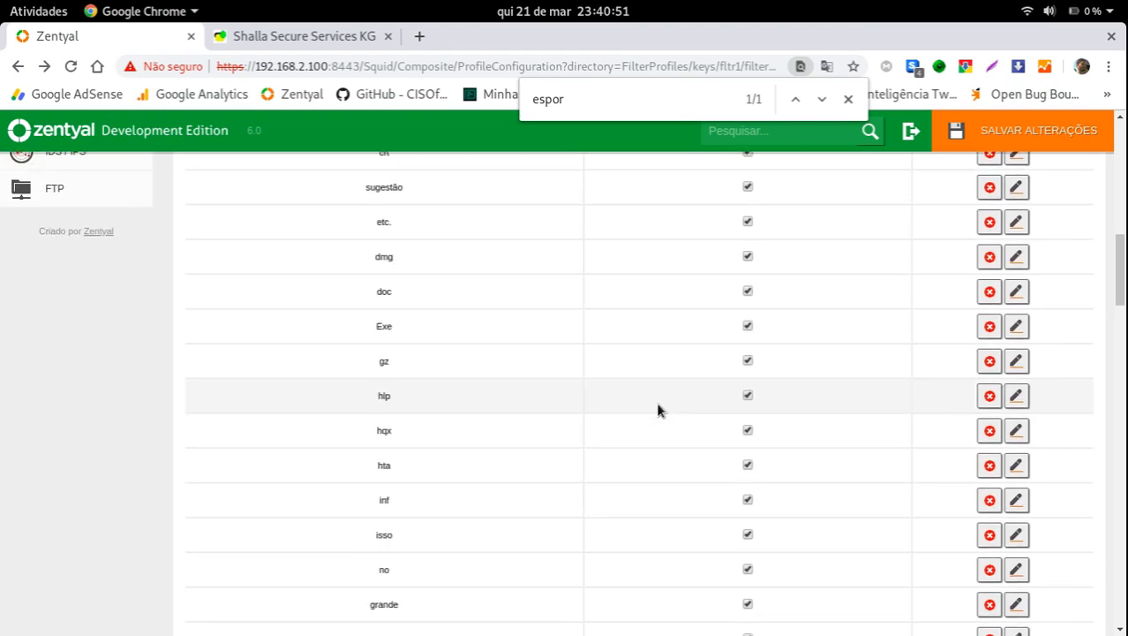
{"action": "scroll", "coordinate": [658, 405], "scroll_direction": "up", "scroll_amount": 12}
Switch back to the browser window and close the Shalla Secure Services tab.
{"action": "mouse_move", "coordinate": [0, 0]}
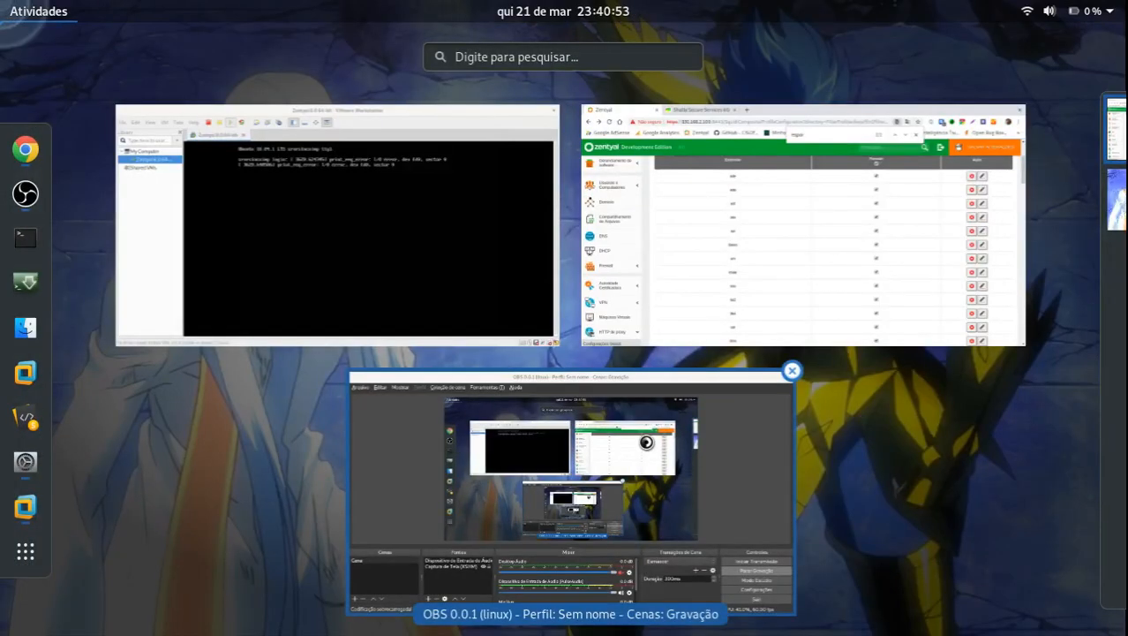
{"action": "left_click", "coordinate": [631, 221]}
{"action": "left_click", "coordinate": [388, 37]}
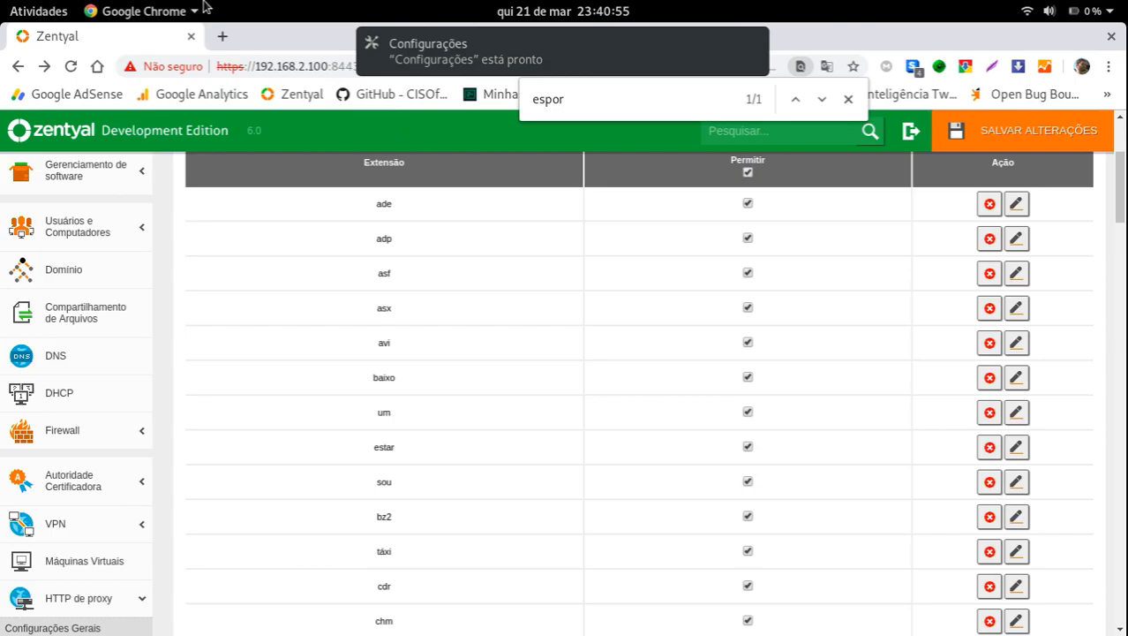
Switch to the system Settings, adjust the sound input volume, and return to the browser.
{"action": "mouse_move", "coordinate": [0, 0]}
{"action": "left_click", "coordinate": [706, 404]}
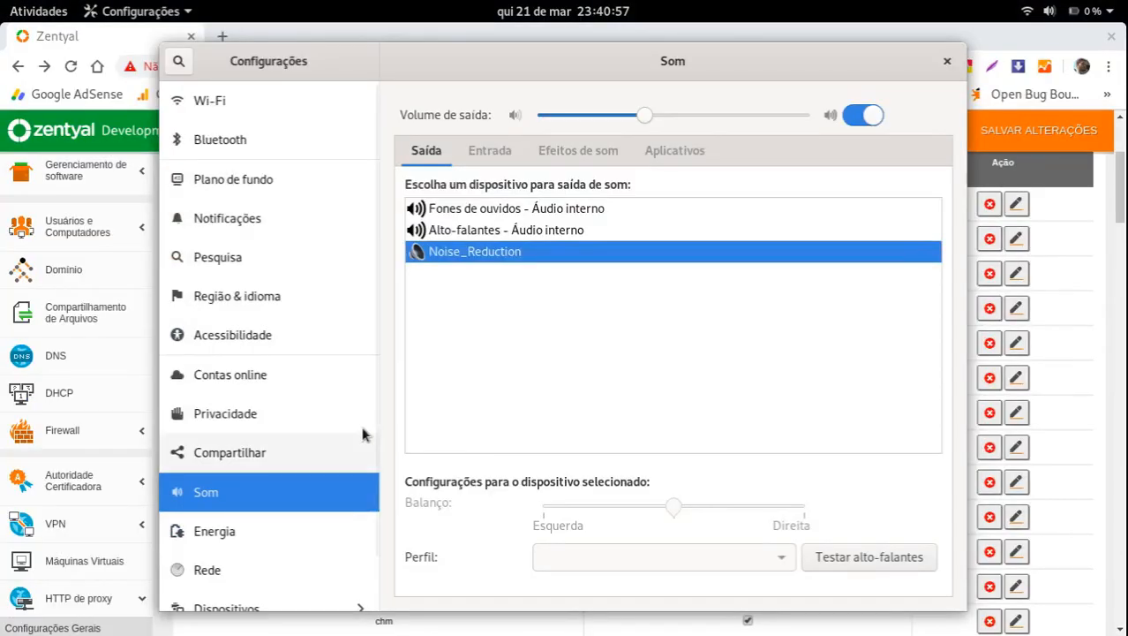
{"action": "left_click", "coordinate": [511, 145]}
{"action": "left_click_drag", "start_coordinate": [737, 195], "coordinate": [699, 200]}
{"action": "left_click", "coordinate": [685, 38]}
Open the HTTP proxy's categorized lists and start a new list named bloqueamesmo.
{"action": "scroll", "coordinate": [216, 340], "scroll_direction": "down", "scroll_amount": 5}
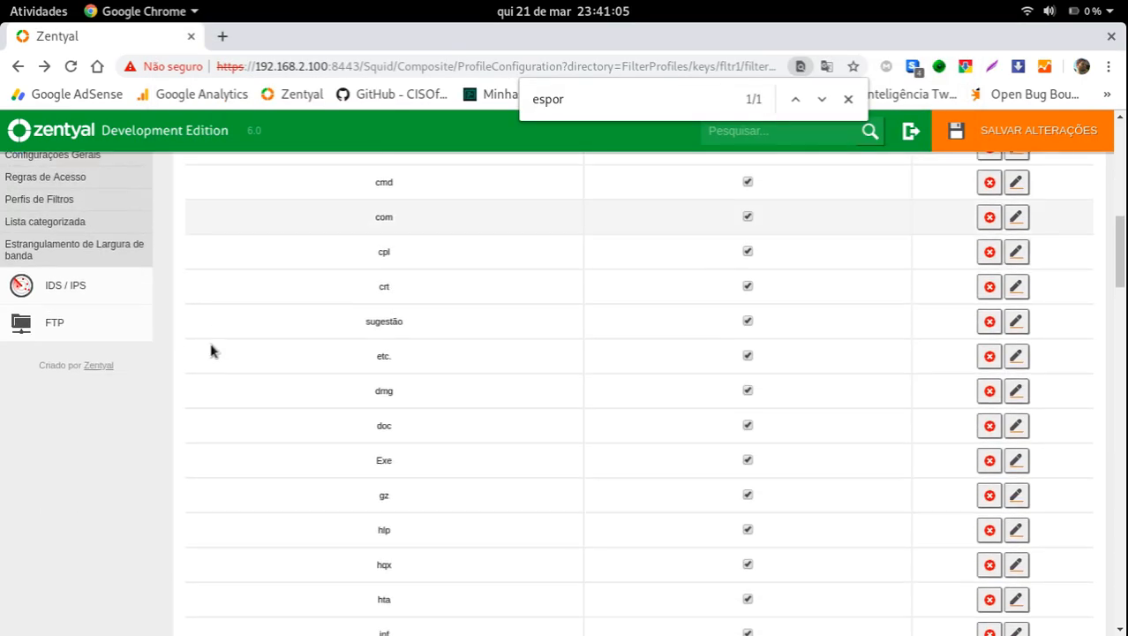
{"action": "scroll", "coordinate": [61, 265], "scroll_direction": "up", "scroll_amount": 3}
{"action": "left_click", "coordinate": [39, 345]}
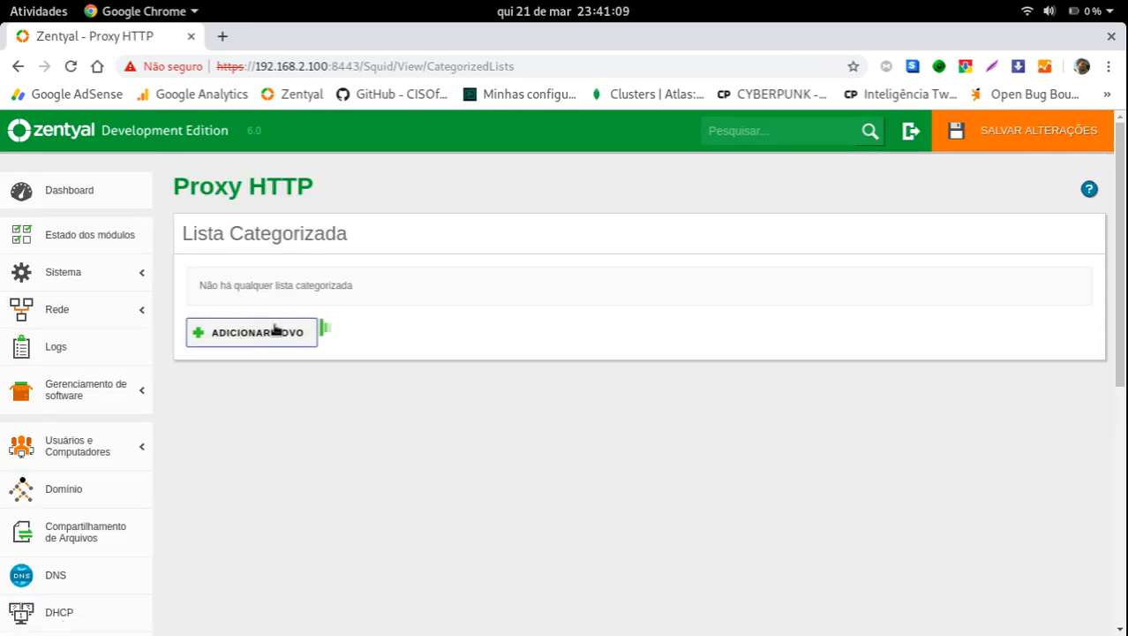
{"action": "left_click", "coordinate": [269, 330]}
{"action": "left_click", "coordinate": [222, 344]}
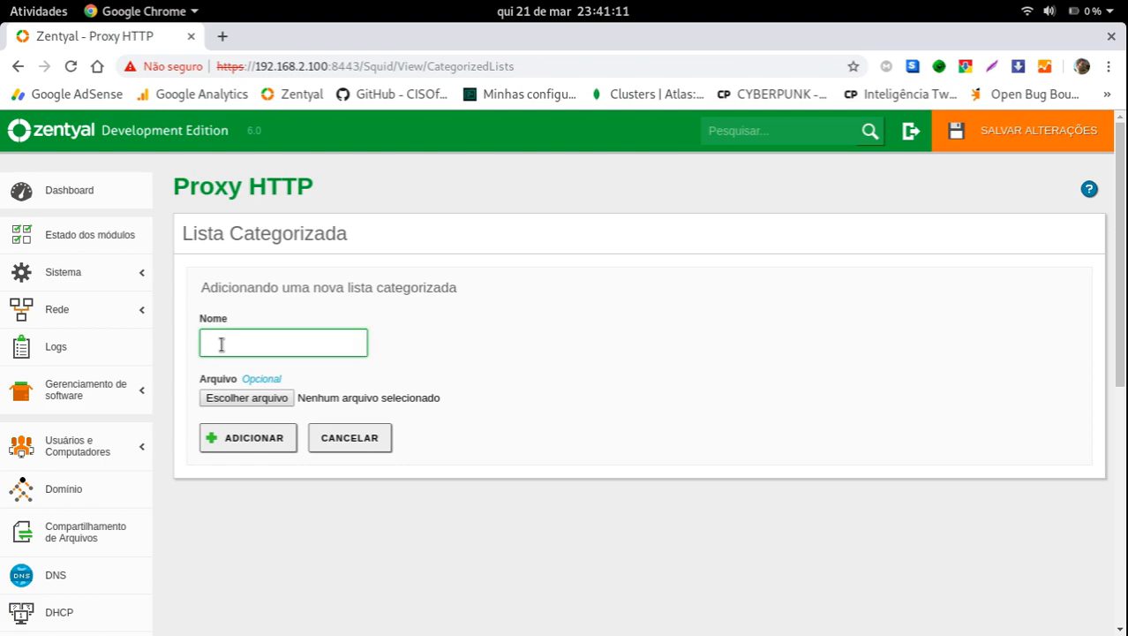
{"action": "type", "text": "bloqueamesmo"}
Attach shallalist.tar.gz from the Downloads folder to the new categorized list and submit it.
{"action": "left_click", "coordinate": [230, 402]}
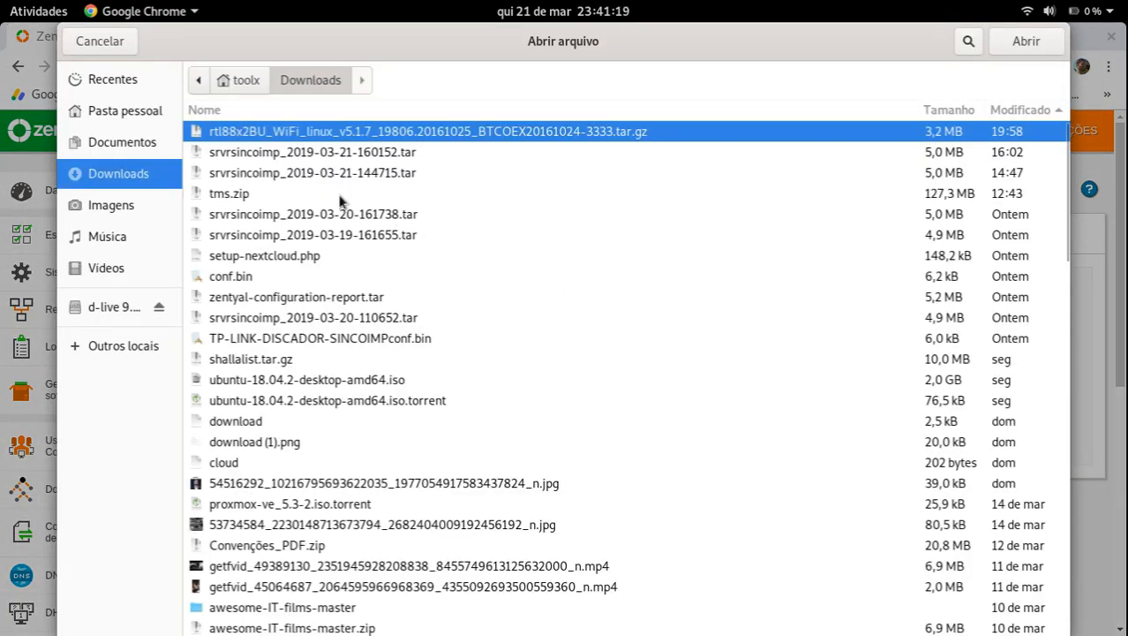
{"action": "left_click", "coordinate": [250, 359]}
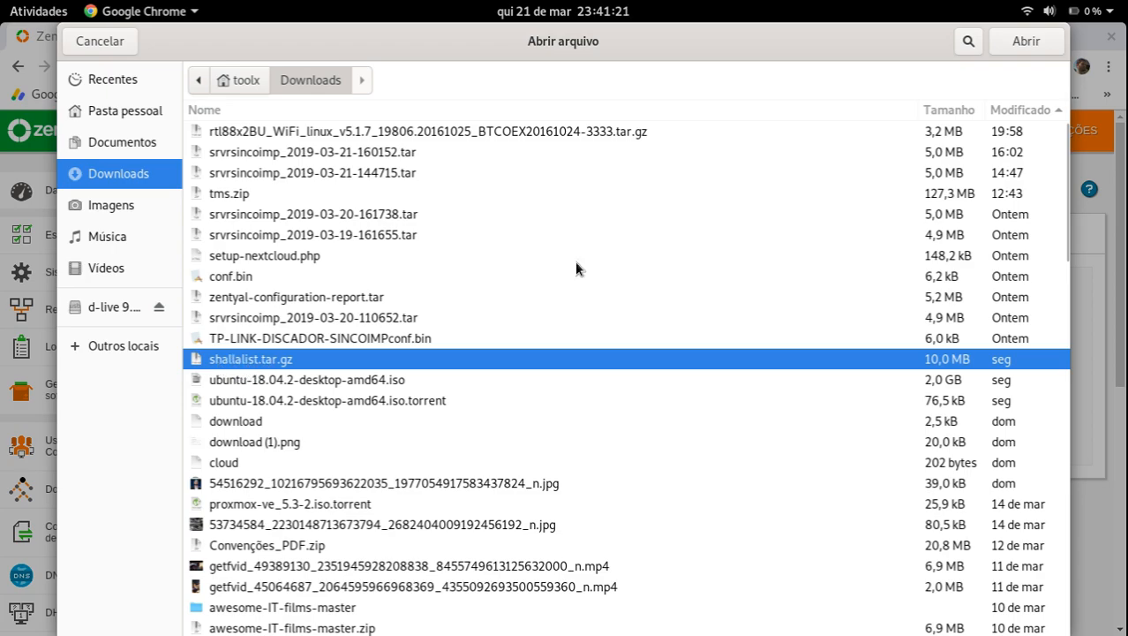
{"action": "left_click", "coordinate": [1022, 41]}
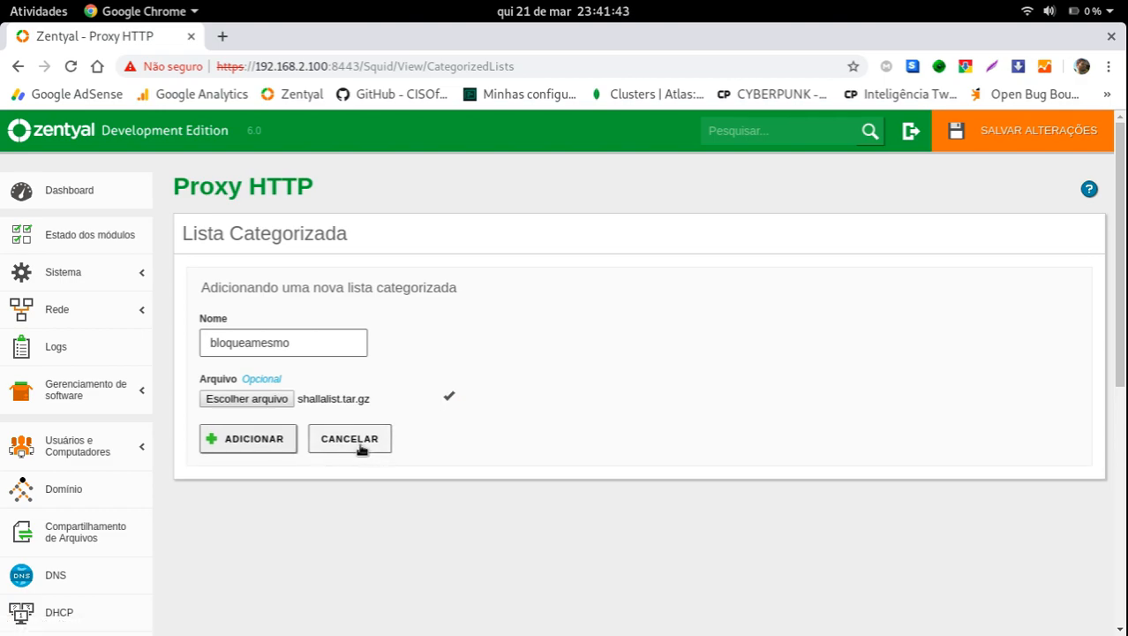
{"action": "left_click", "coordinate": [274, 438]}
Open the bloquear filter profile's domain categories, examine their list files and decisions, and return to the filter profiles.
{"action": "scroll", "coordinate": [115, 443], "scroll_direction": "down", "scroll_amount": 4}
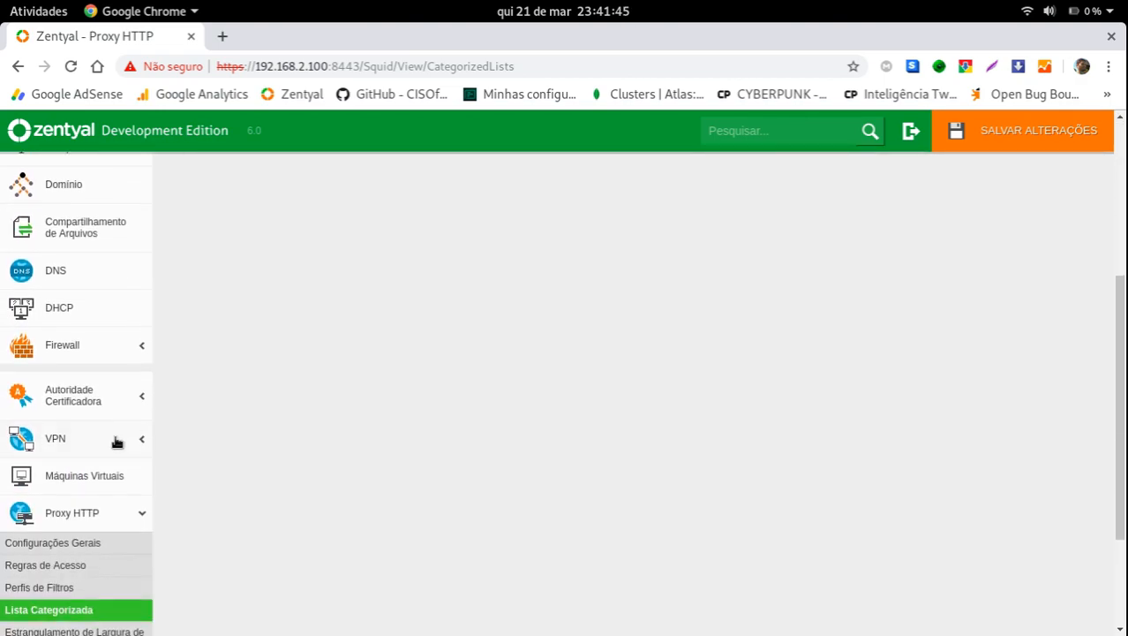
{"action": "left_click", "coordinate": [53, 540]}
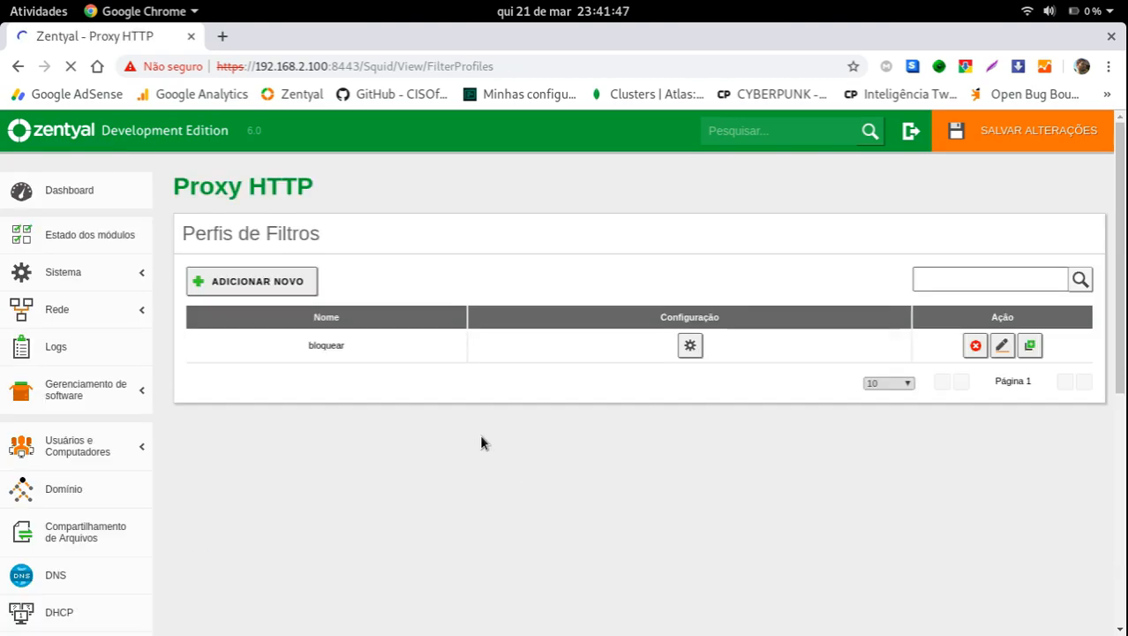
{"action": "left_click", "coordinate": [690, 348]}
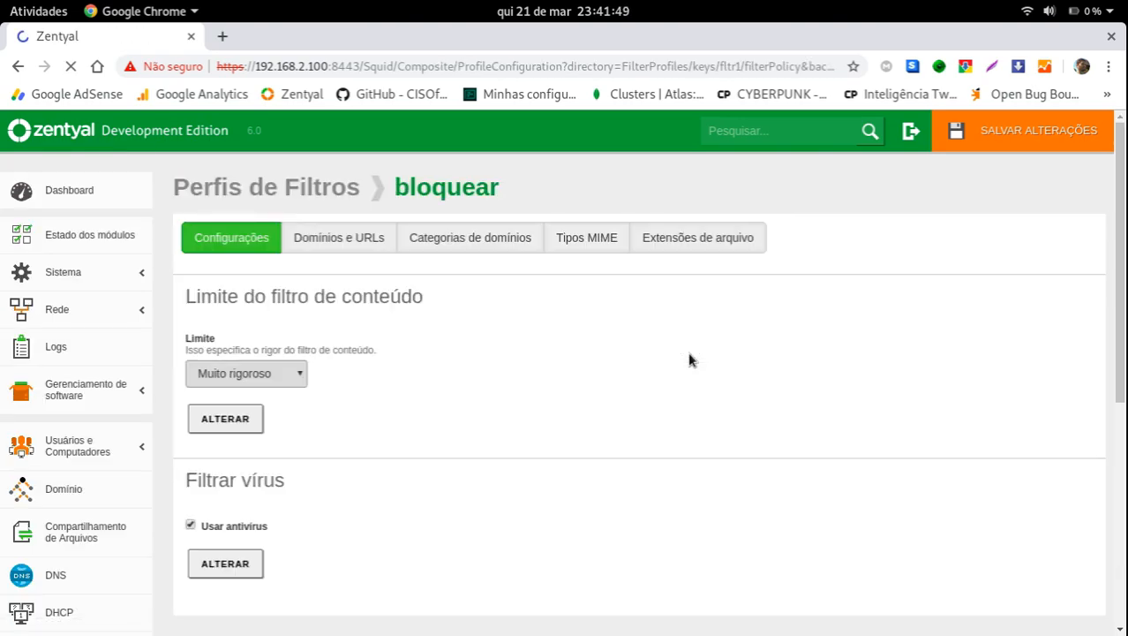
{"action": "left_click", "coordinate": [516, 236]}
{"action": "scroll", "coordinate": [453, 348], "scroll_direction": "down", "scroll_amount": 20}
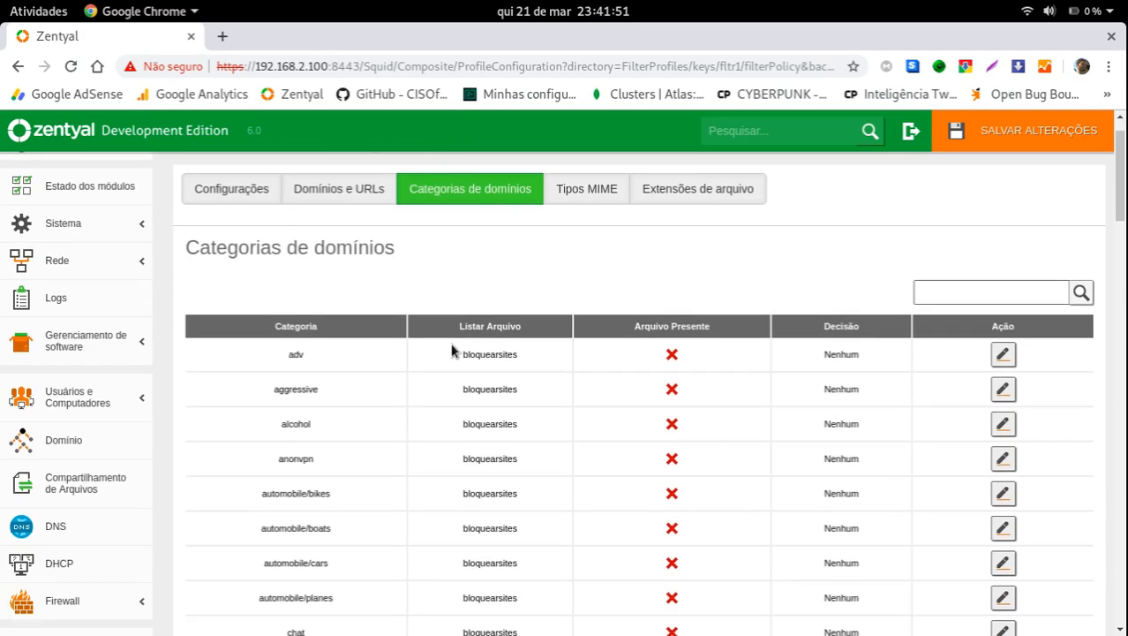
{"action": "scroll", "coordinate": [452, 349], "scroll_direction": "down", "scroll_amount": 3}
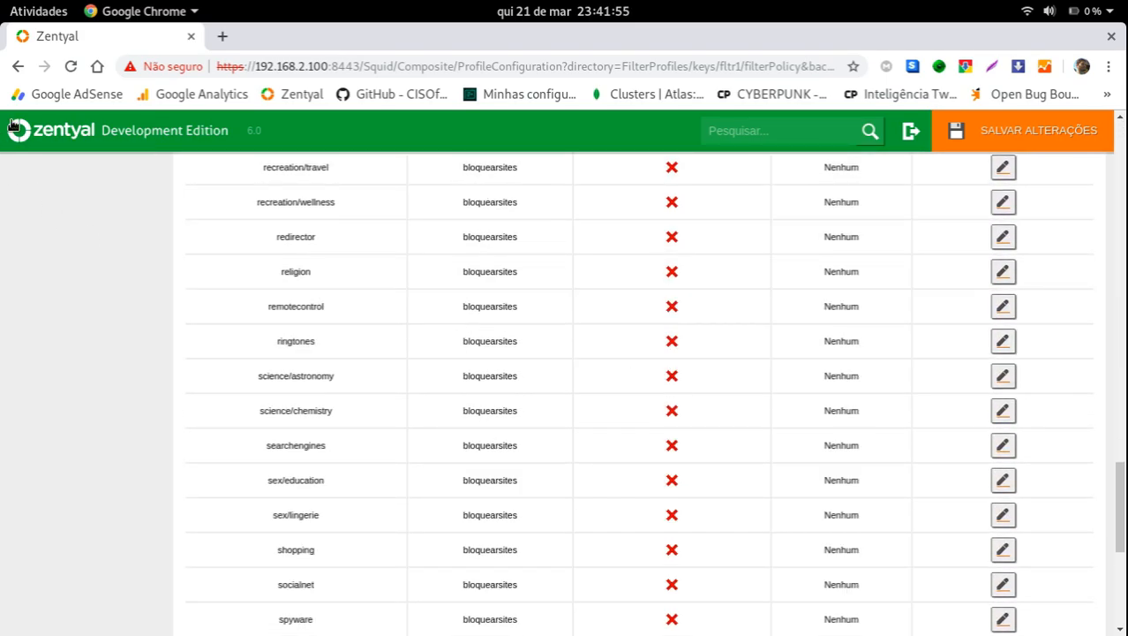
{"action": "key", "text": "alt+Left"}
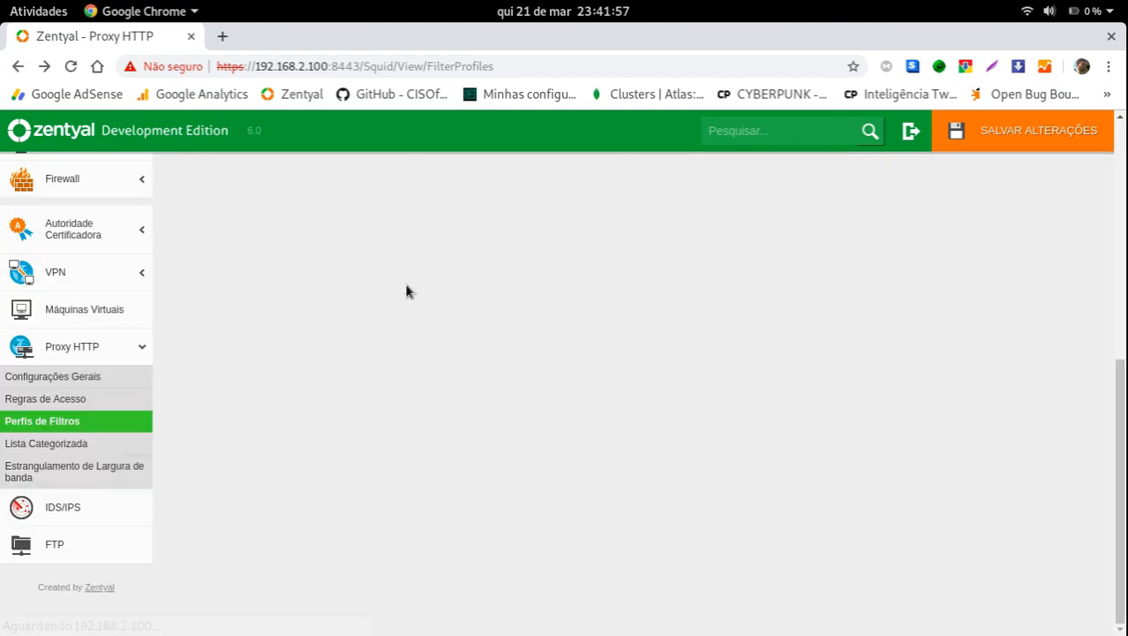
Start a new bandwidth throttling rule for the maquinassincoimp network object and review its global and per-client limit settings.
{"action": "left_click", "coordinate": [49, 469]}
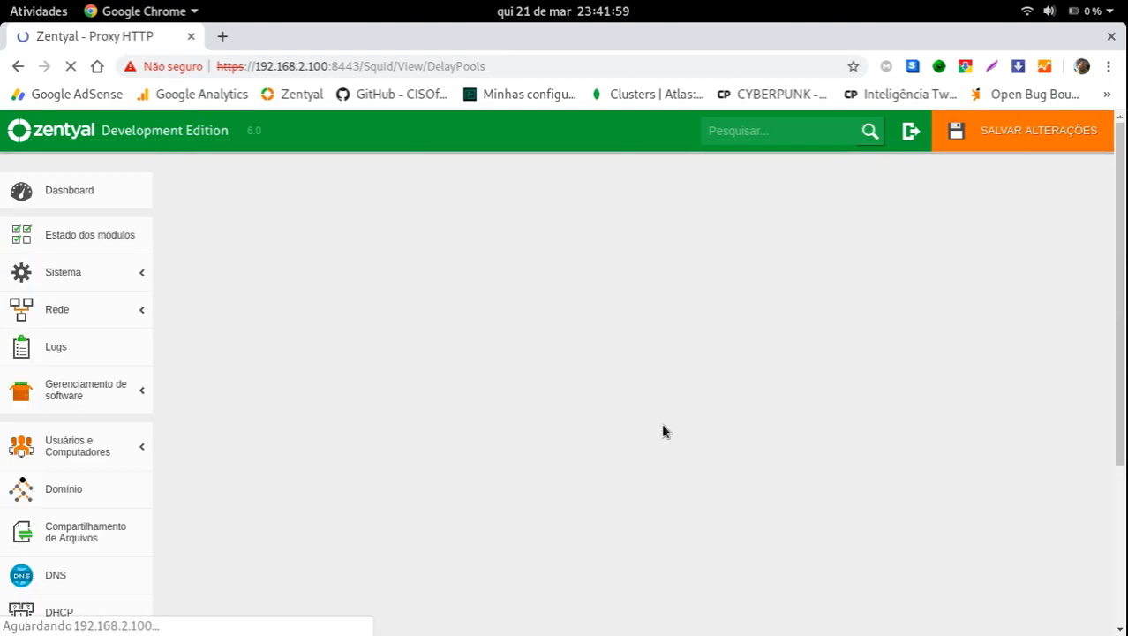
{"action": "left_click", "coordinate": [262, 333]}
{"action": "scroll", "coordinate": [458, 375], "scroll_direction": "down", "scroll_amount": 3}
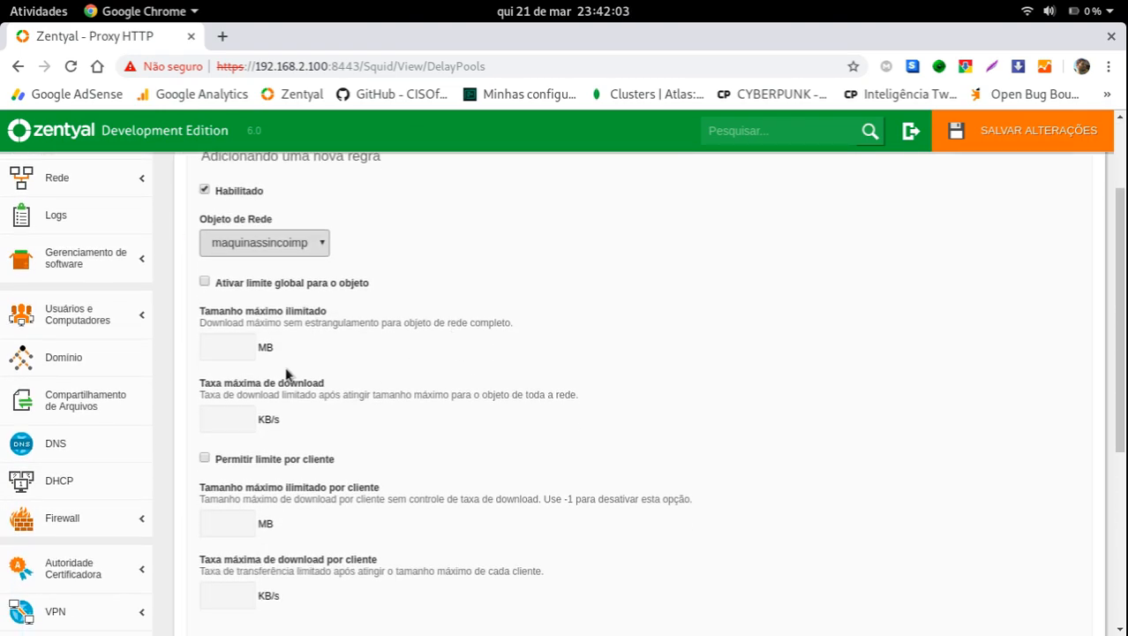
{"action": "left_click", "coordinate": [264, 257]}
{"action": "left_click", "coordinate": [424, 264]}
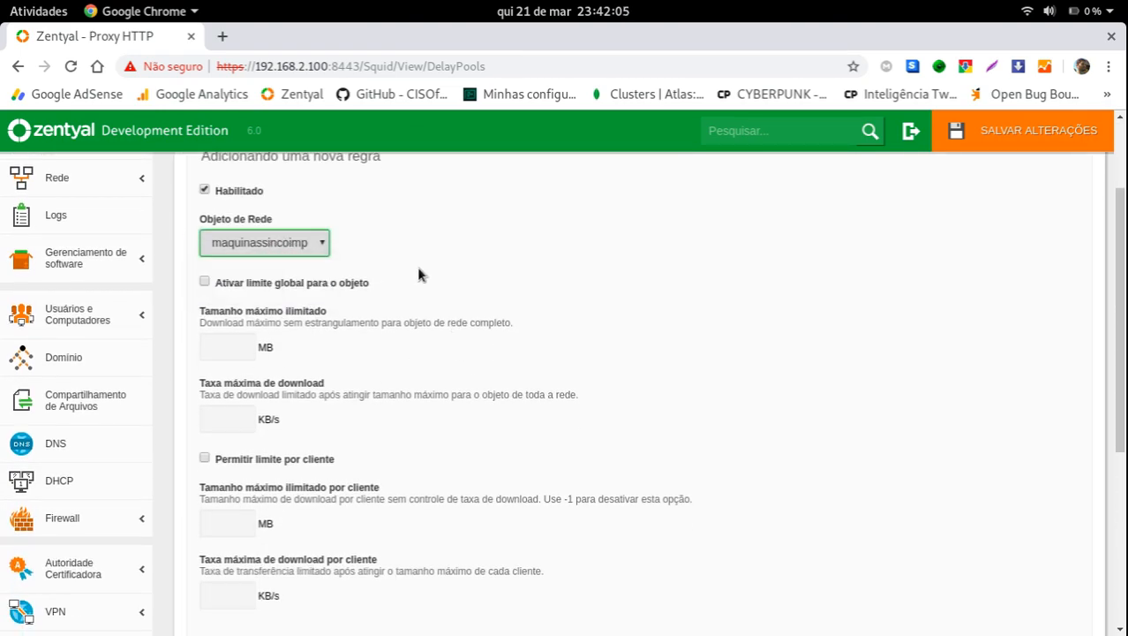
{"action": "scroll", "coordinate": [468, 280], "scroll_direction": "up", "scroll_amount": 3}
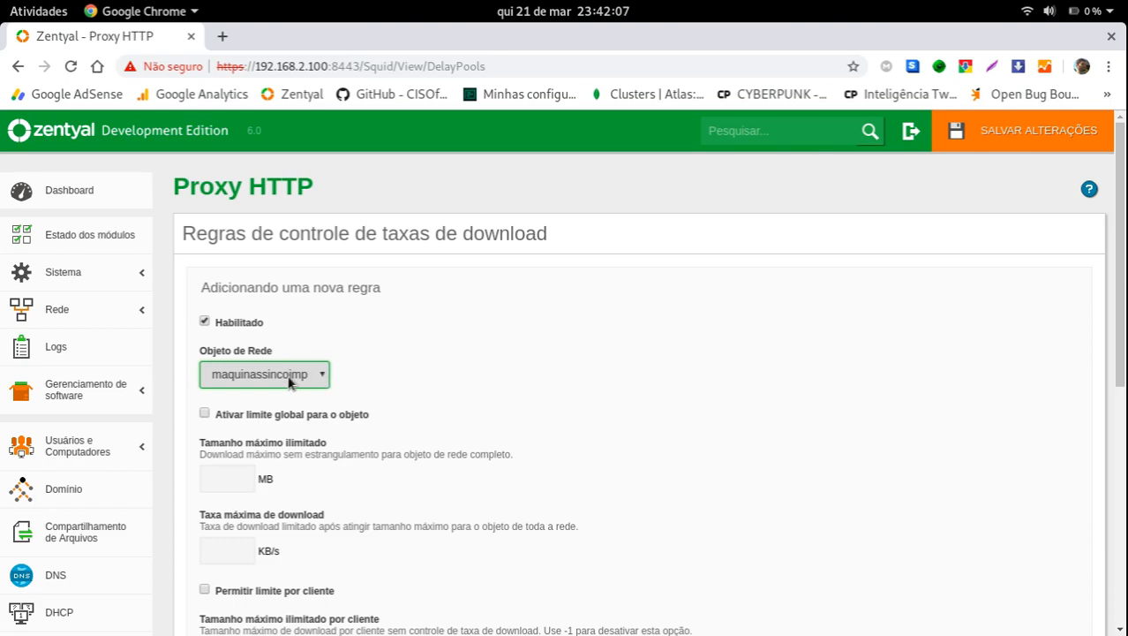
{"action": "scroll", "coordinate": [219, 410], "scroll_direction": "down", "scroll_amount": 2}
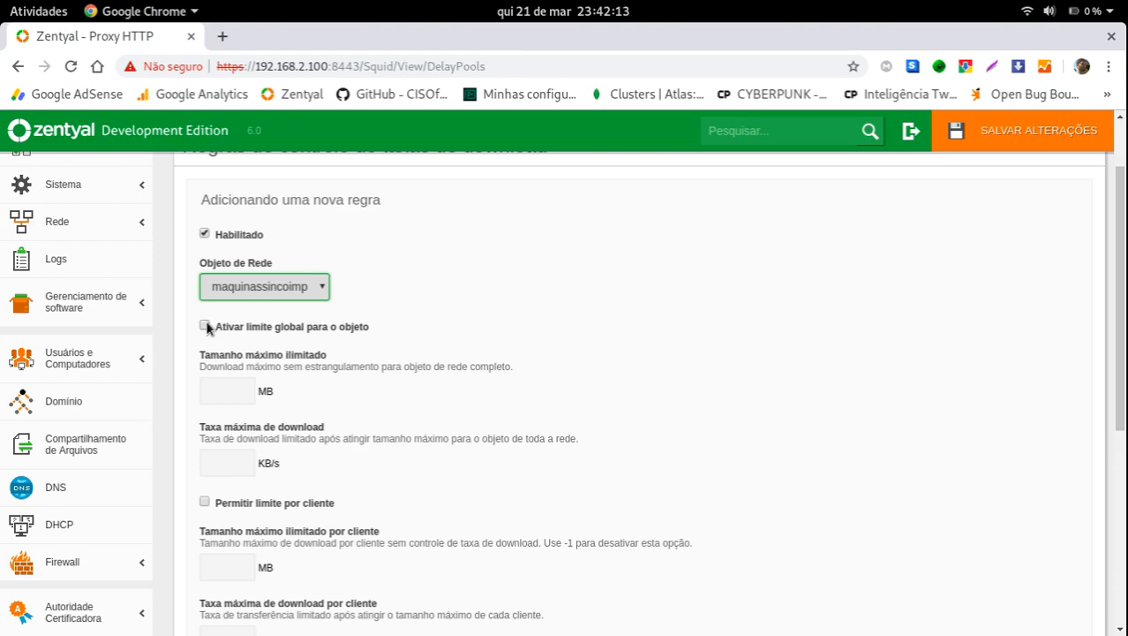
{"action": "scroll", "coordinate": [207, 327], "scroll_direction": "down", "scroll_amount": 5}
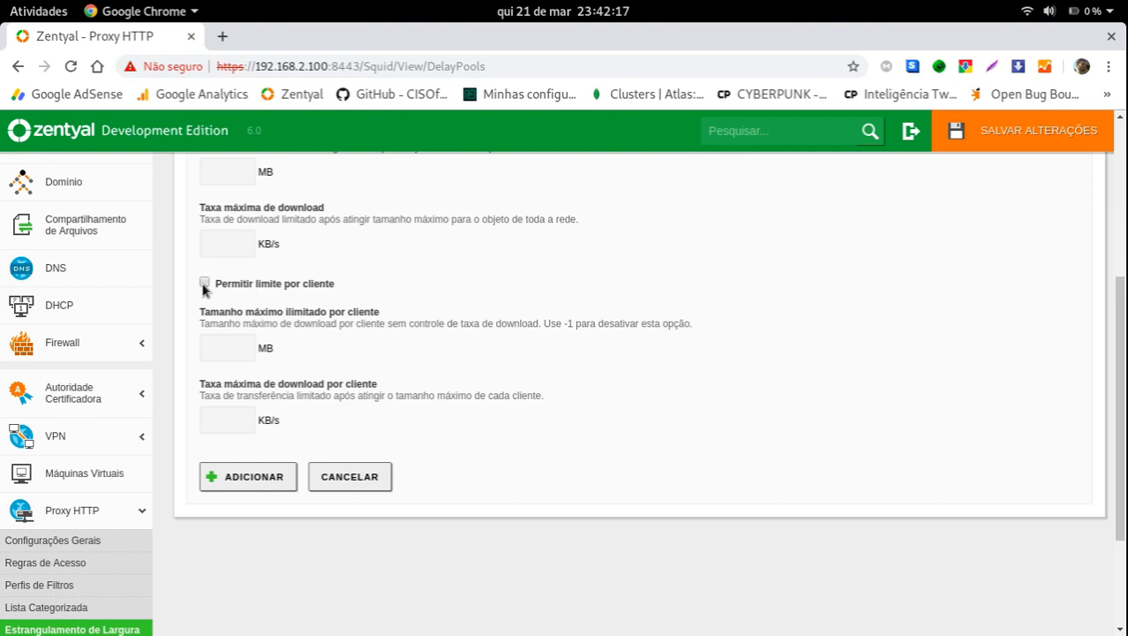
{"action": "scroll", "coordinate": [203, 289], "scroll_direction": "up", "scroll_amount": 2}
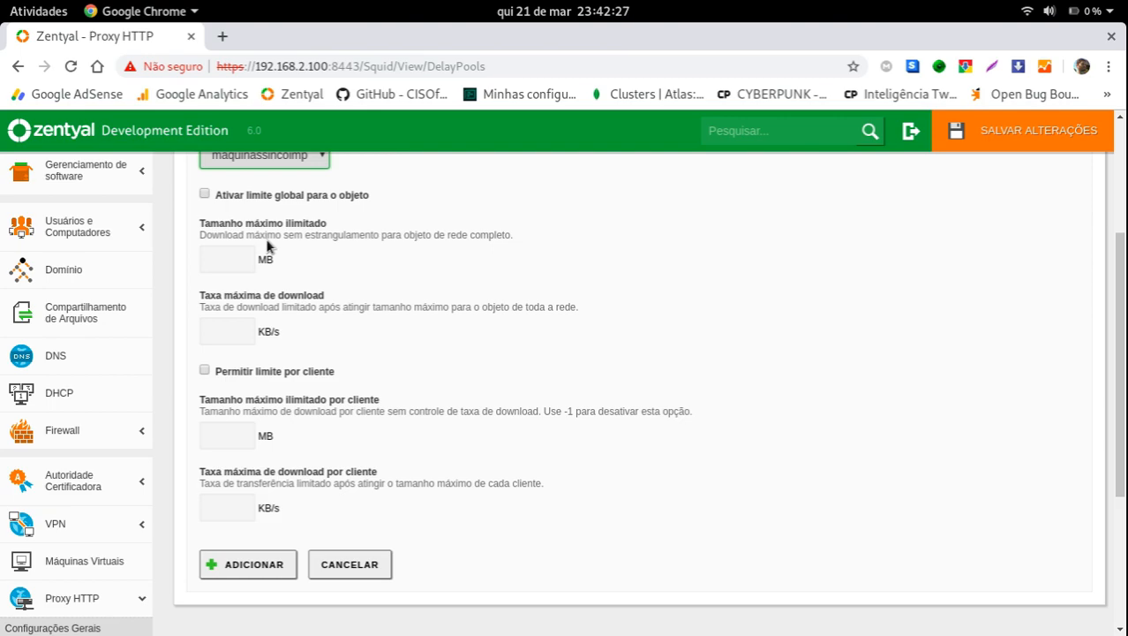
Enable the per-client limit in the new rule and set the maximum unlimited size per client to 1 MB.
{"action": "left_click", "coordinate": [204, 370]}
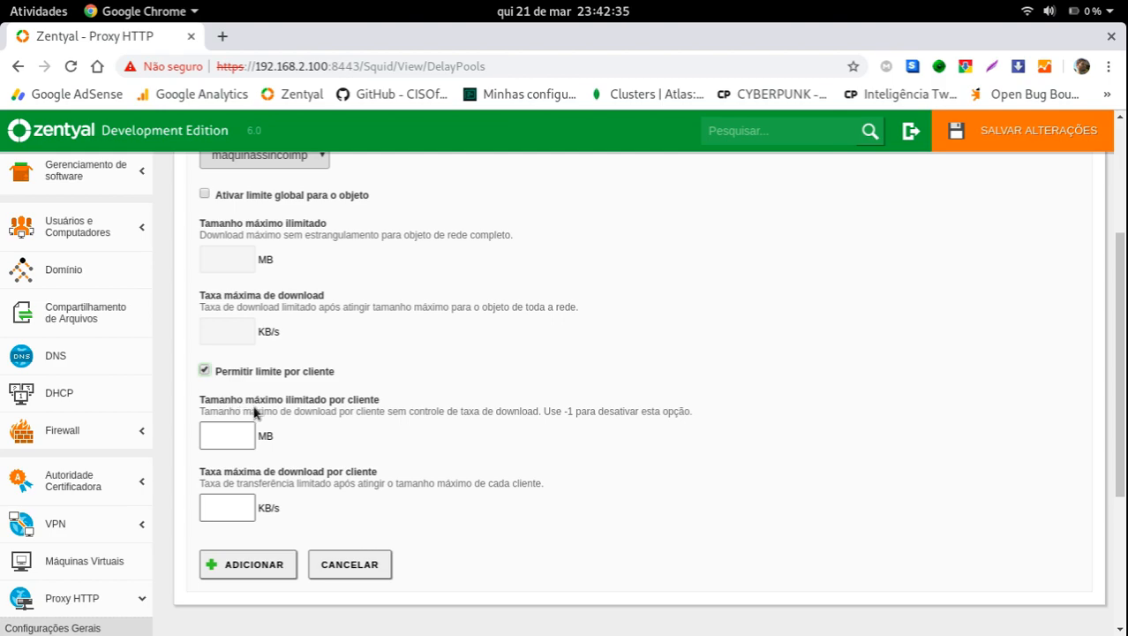
{"action": "mouse_move", "coordinate": [201, 415]}
{"action": "left_mouse_down"}
{"action": "mouse_move", "coordinate": [369, 426]}
{"action": "mouse_move", "coordinate": [526, 415]}
{"action": "mouse_move", "coordinate": [213, 434]}
{"action": "left_mouse_up"}
{"action": "left_click", "coordinate": [214, 433]}
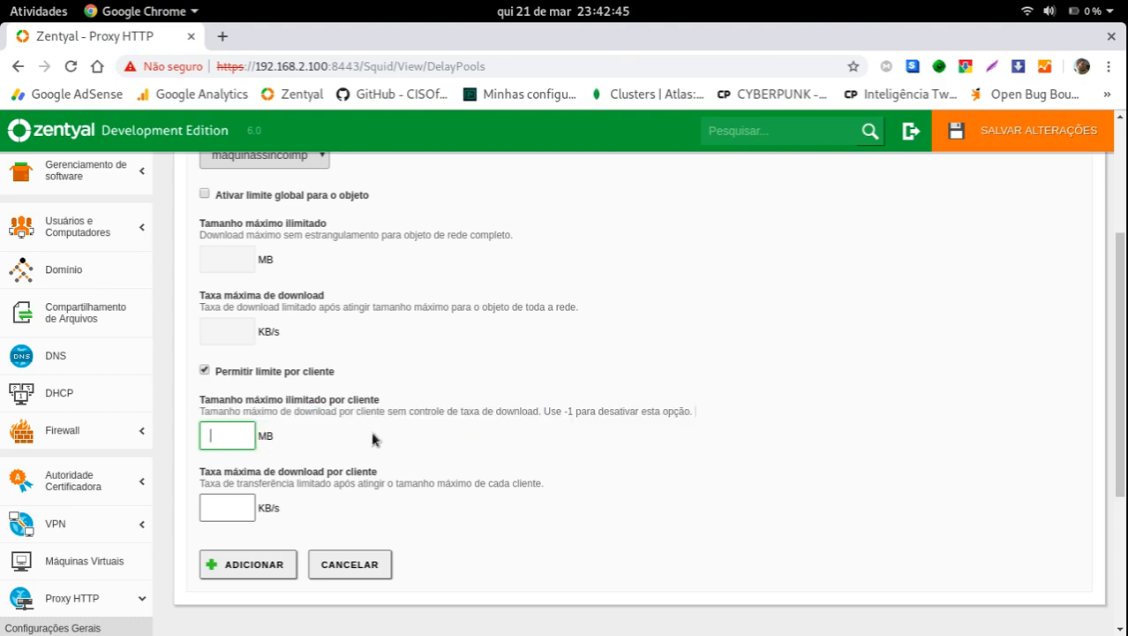
{"action": "type", "text": "1"}
Set the maximum download rate per client to 900 KB/s and add the throttling rule.
{"action": "left_click_drag", "start_coordinate": [199, 477], "coordinate": [382, 480]}
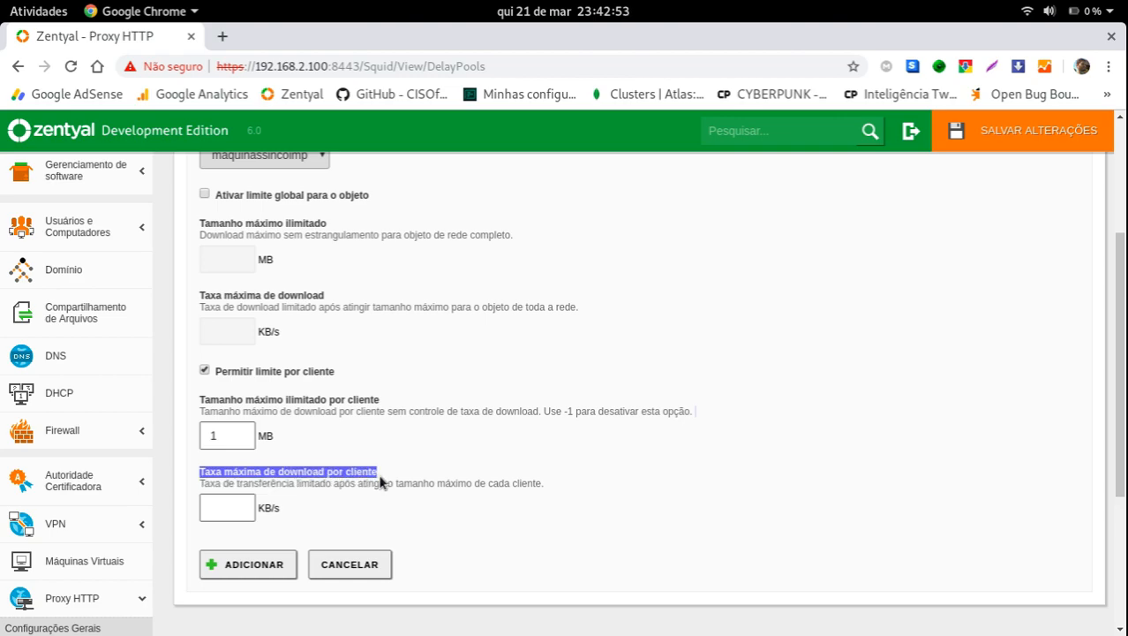
{"action": "left_click_drag", "start_coordinate": [201, 484], "coordinate": [480, 492]}
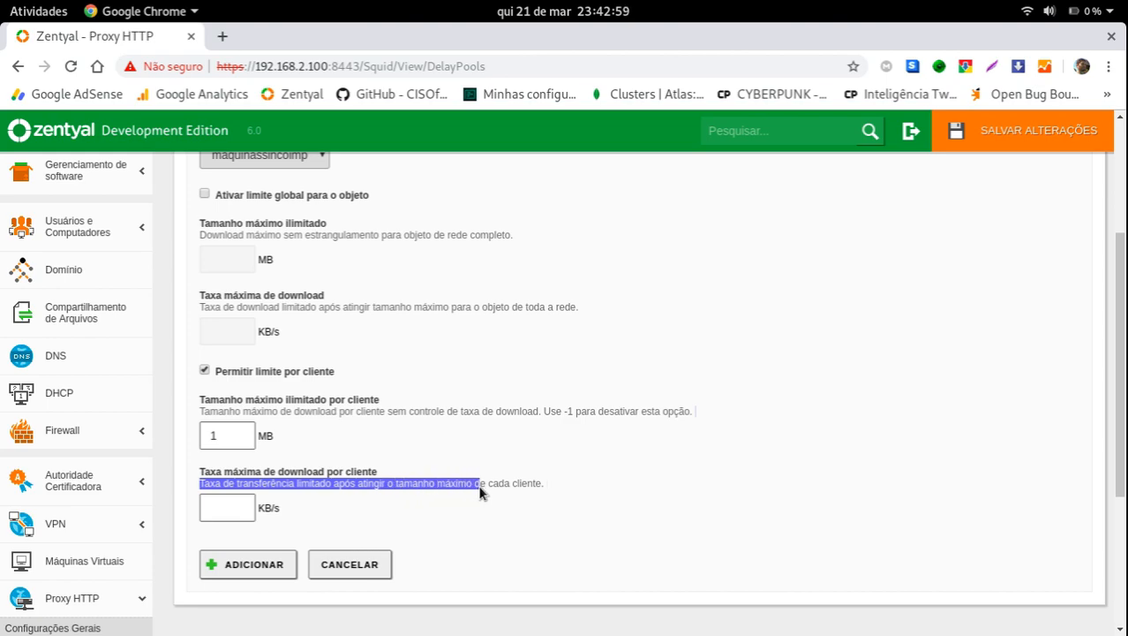
{"action": "left_click", "coordinate": [223, 505]}
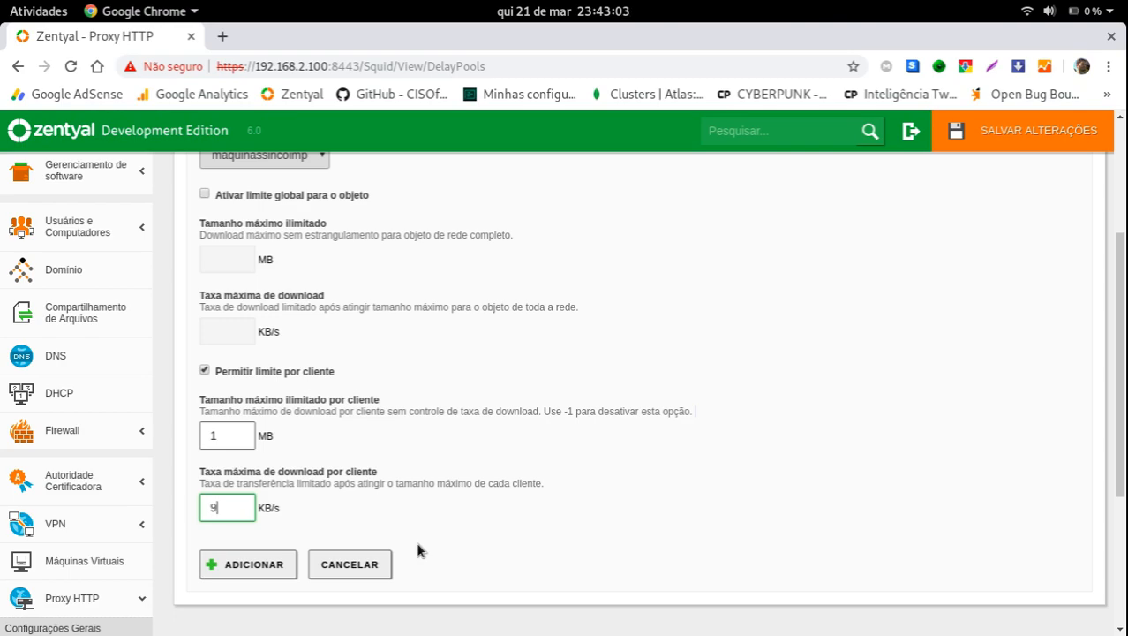
{"action": "scroll", "coordinate": [422, 297], "scroll_direction": "up", "scroll_amount": 2}
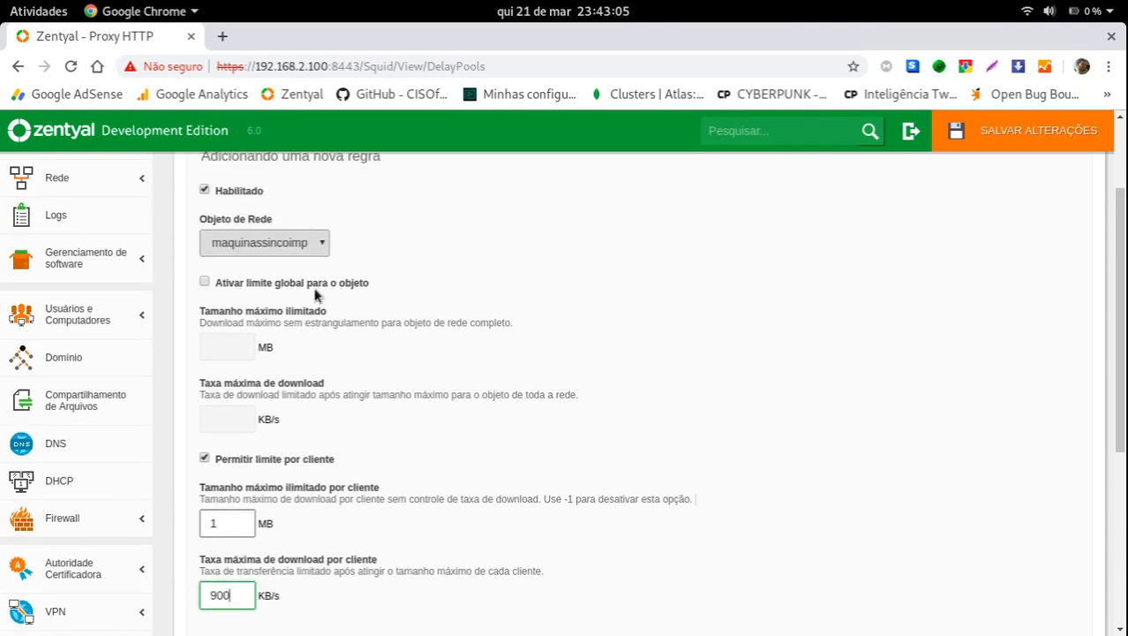
{"action": "scroll", "coordinate": [372, 488], "scroll_direction": "down", "scroll_amount": 4}
{"action": "left_click", "coordinate": [238, 473]}
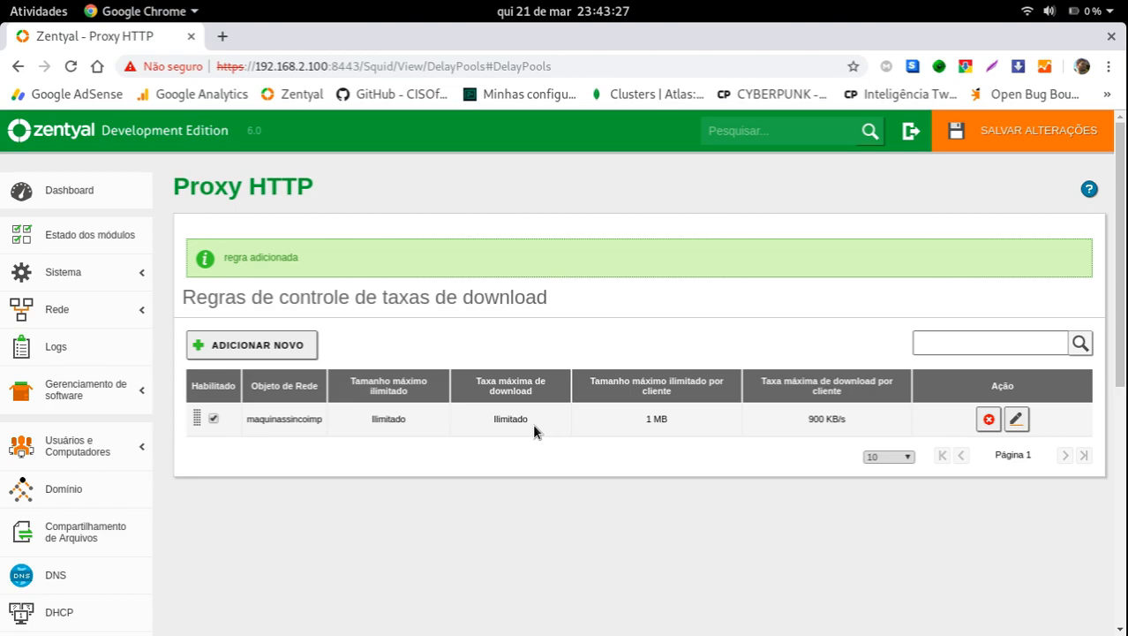
Open the intrusion detection and prevention settings and examine which network interfaces are enabled.
{"action": "scroll", "coordinate": [529, 445], "scroll_direction": "down", "scroll_amount": 5}
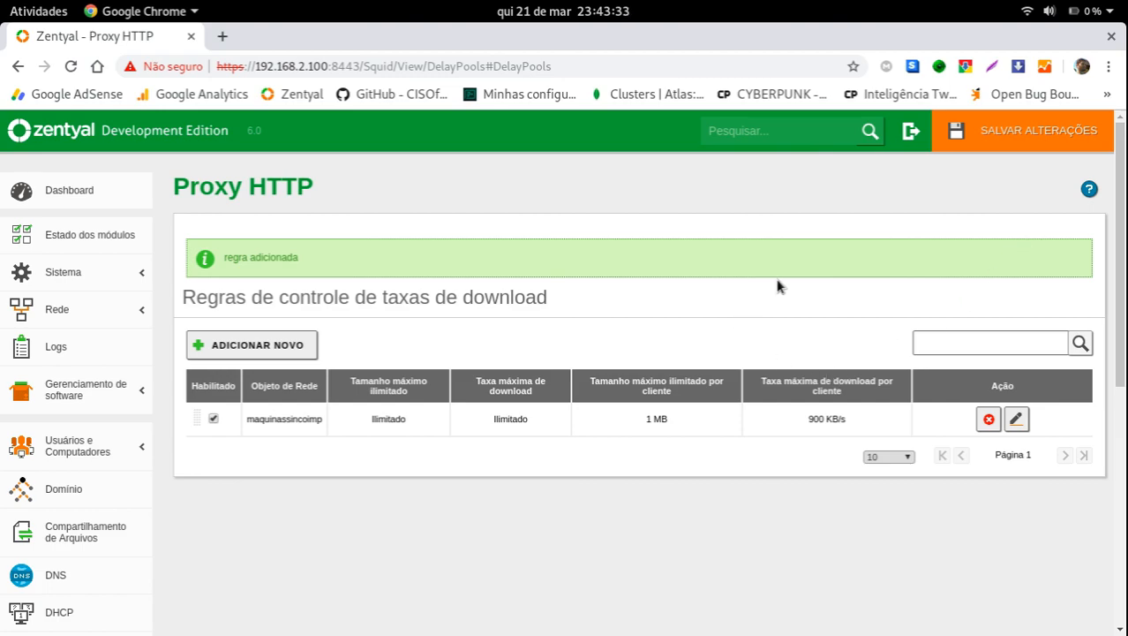
{"action": "scroll", "coordinate": [894, 303], "scroll_direction": "down", "scroll_amount": 5}
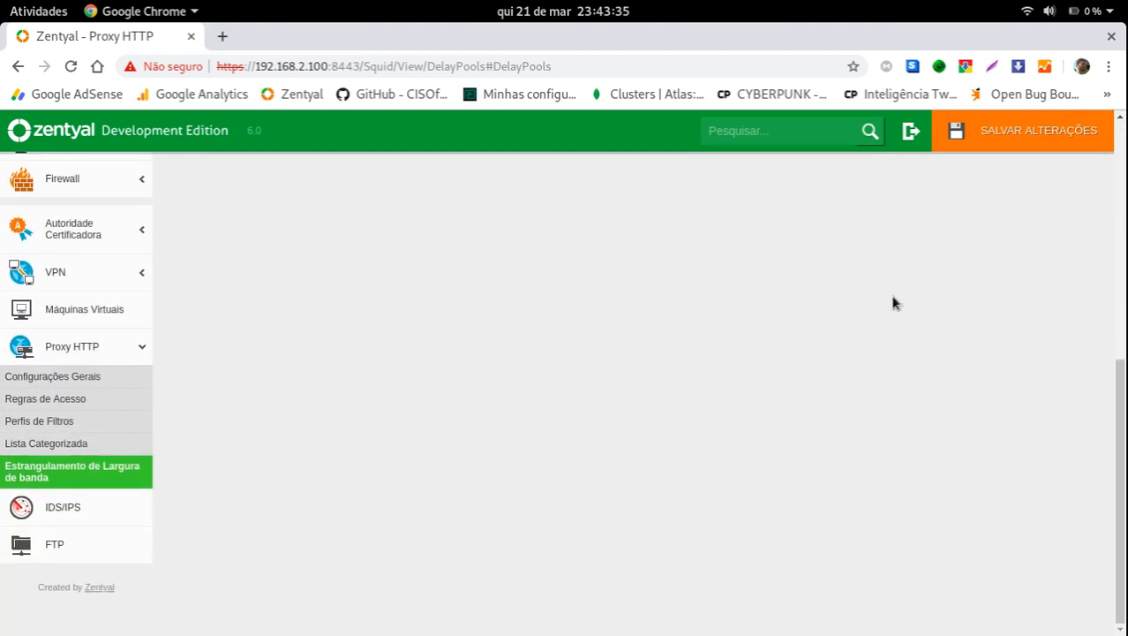
{"action": "left_click", "coordinate": [51, 510]}
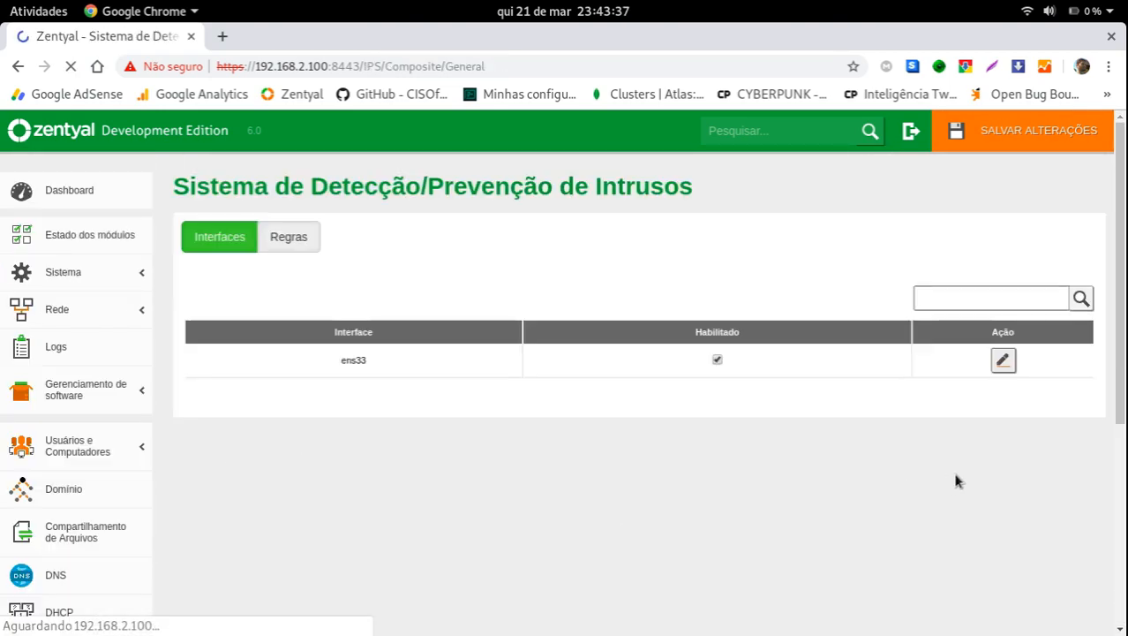
{"action": "scroll", "coordinate": [472, 475], "scroll_direction": "down", "scroll_amount": 2}
{"action": "scroll", "coordinate": [469, 474], "scroll_direction": "up", "scroll_amount": 2}
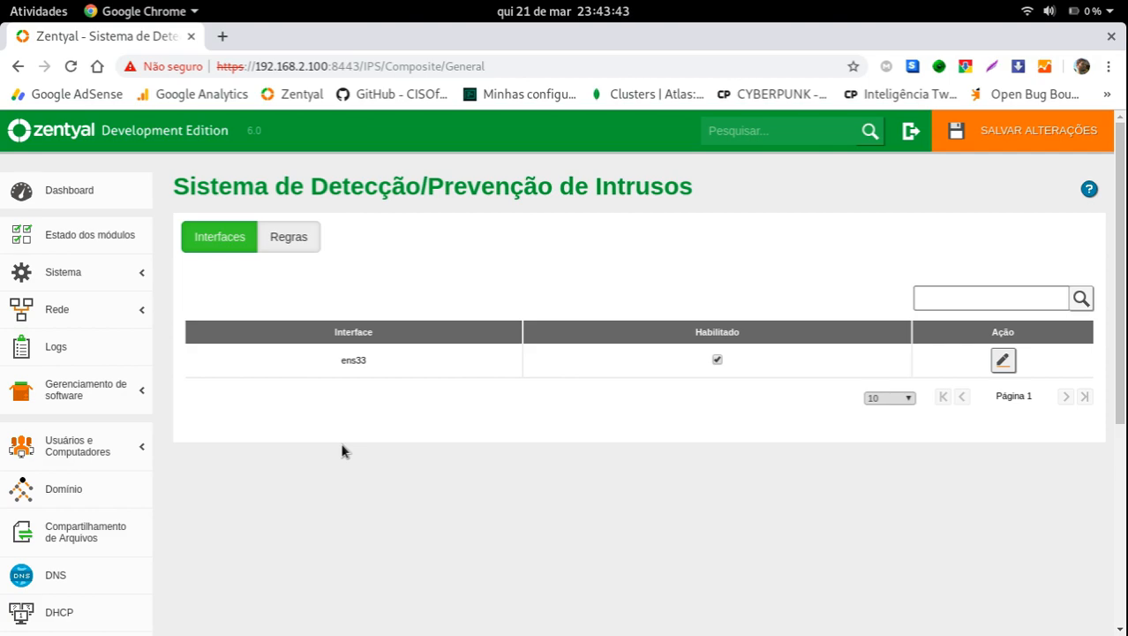
{"action": "scroll", "coordinate": [343, 451], "scroll_direction": "down", "scroll_amount": 4}
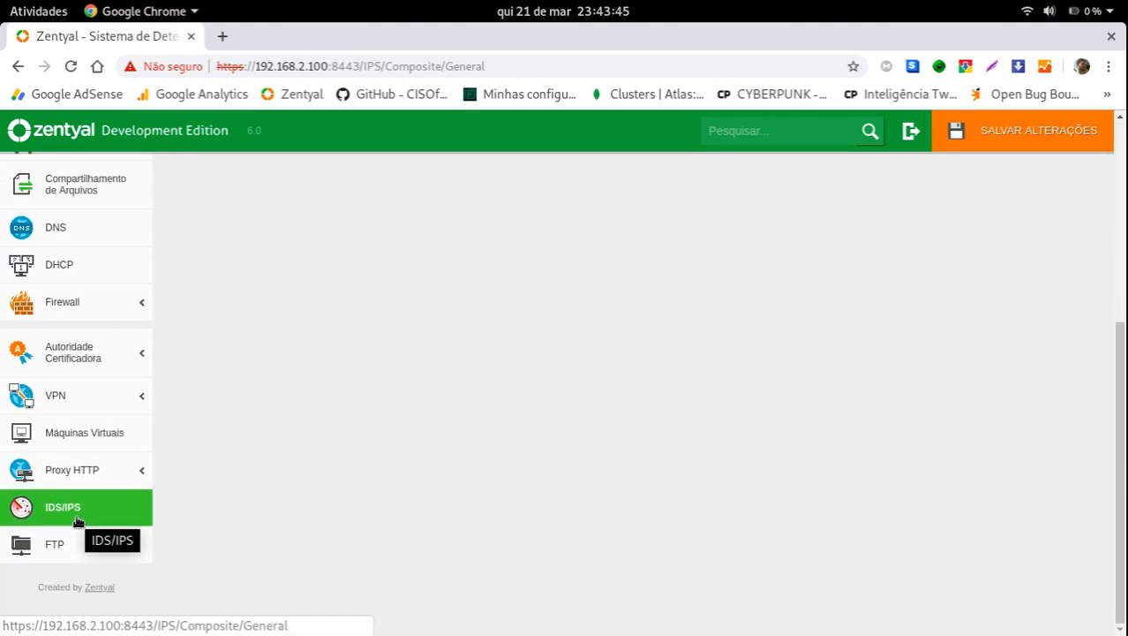
{"action": "scroll", "coordinate": [312, 521], "scroll_direction": "up", "scroll_amount": 4}
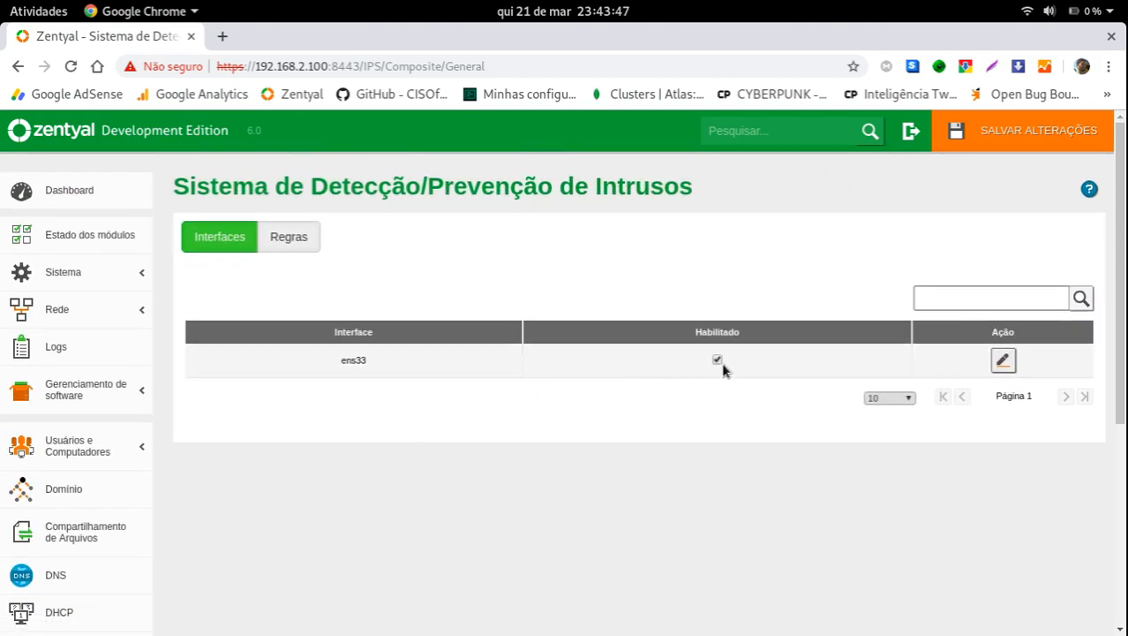
Open the network interface settings and highlight the name of the ens33 interface.
{"action": "left_click", "coordinate": [95, 285]}
{"action": "left_click", "coordinate": [50, 303]}
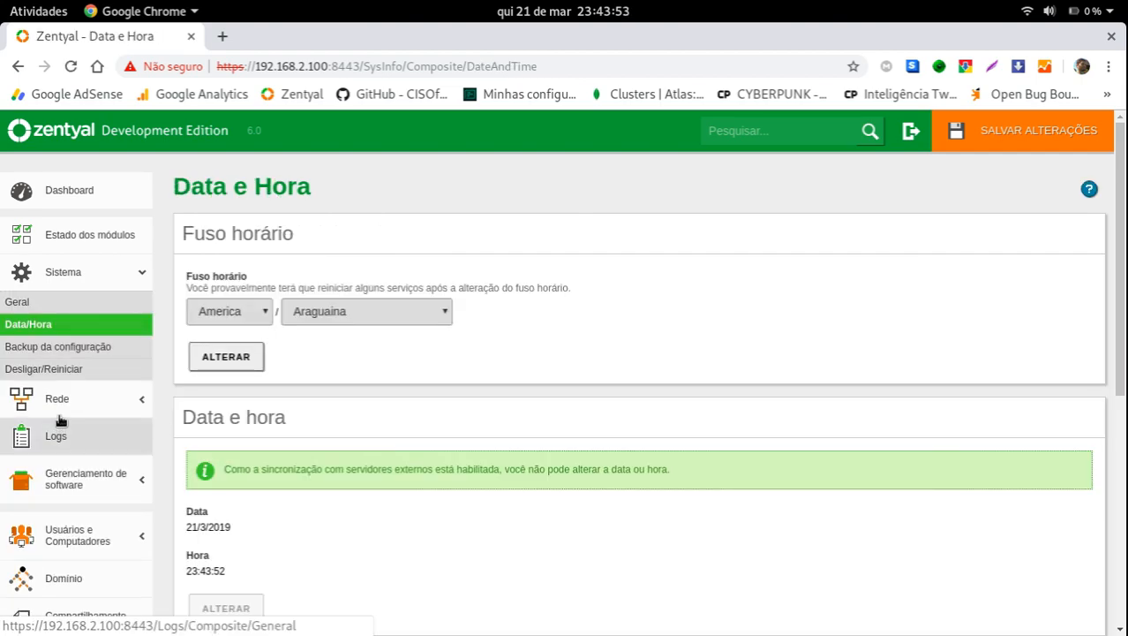
{"action": "left_click", "coordinate": [56, 397]}
{"action": "left_click", "coordinate": [44, 347]}
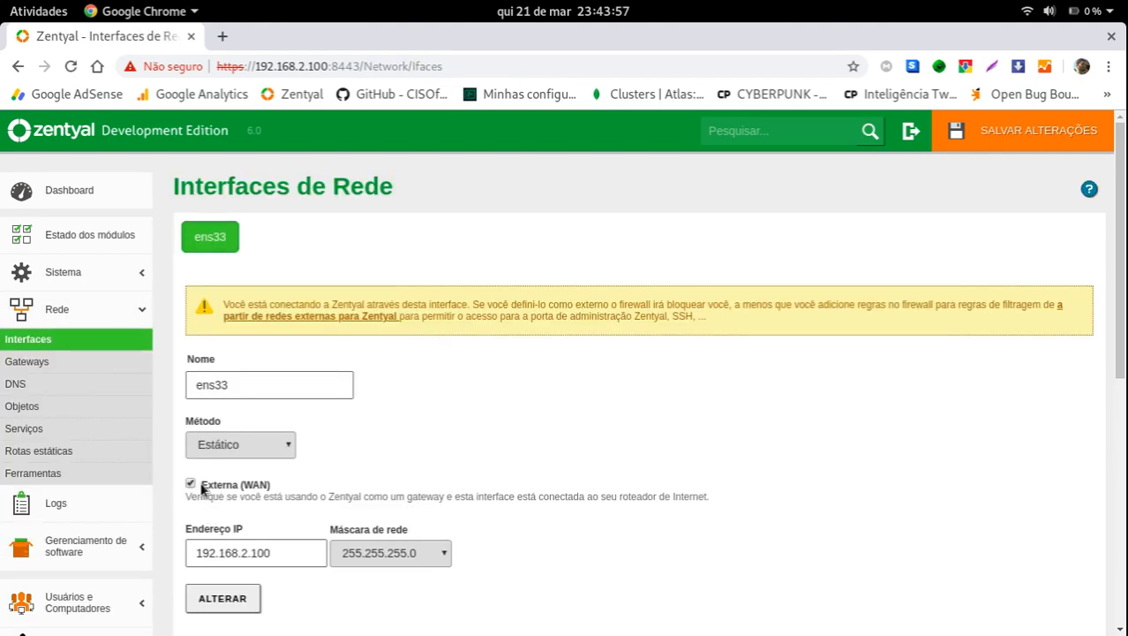
{"action": "double_click", "coordinate": [230, 379]}
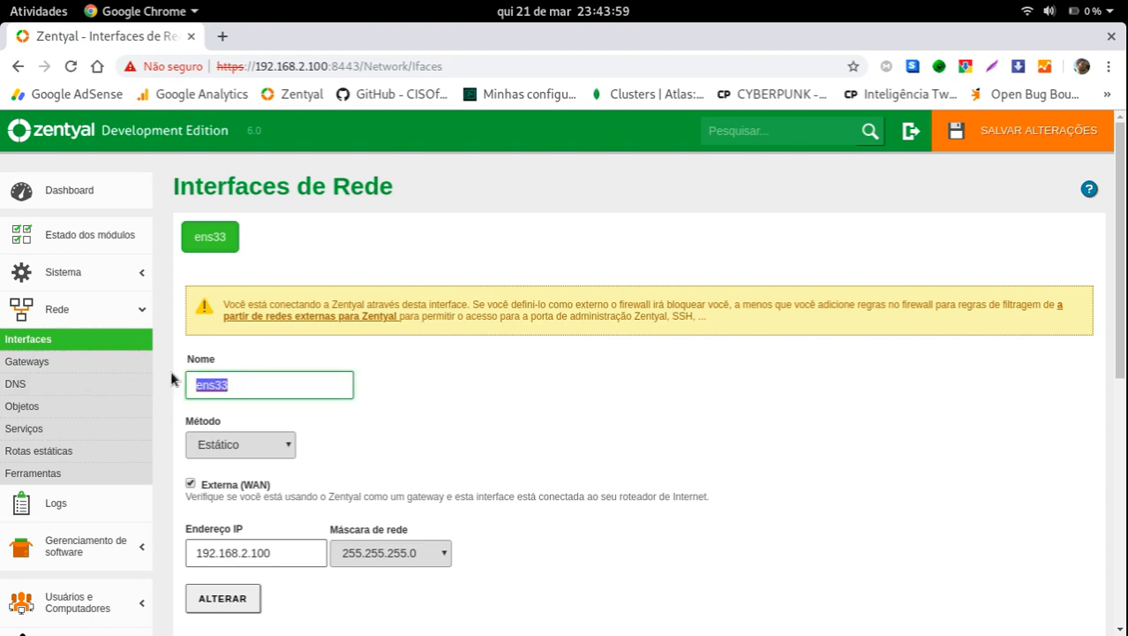
{"action": "left_click", "coordinate": [252, 383]}
{"action": "left_click_drag", "start_coordinate": [251, 383], "coordinate": [192, 385]}
{"action": "left_click", "coordinate": [277, 384]}
{"action": "left_click_drag", "start_coordinate": [277, 384], "coordinate": [178, 388]}
Return to the intrusion detection and prevention settings, view the edit form of the ens33 interface and cancel it.
{"action": "scroll", "coordinate": [191, 491], "scroll_direction": "down", "scroll_amount": 5}
{"action": "left_click", "coordinate": [140, 505]}
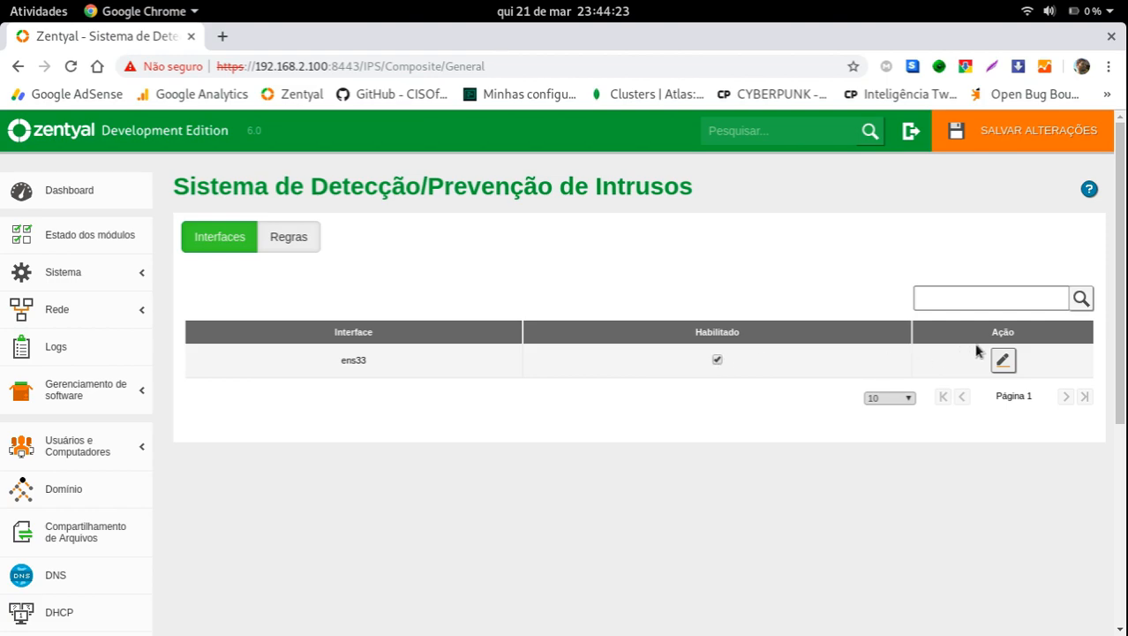
{"action": "left_click", "coordinate": [1004, 361]}
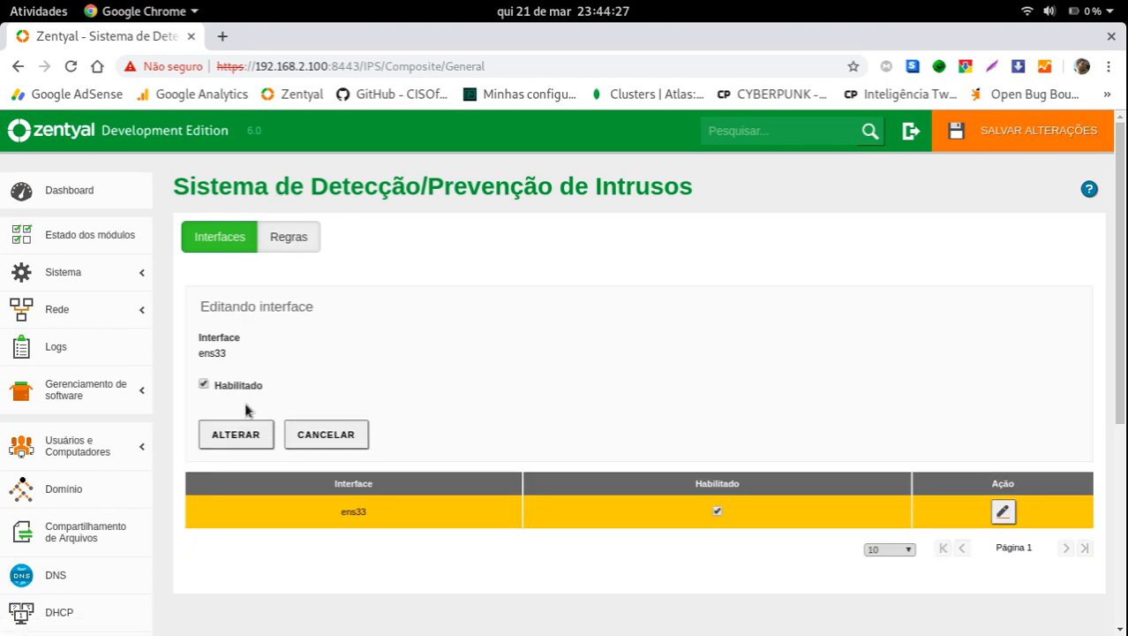
{"action": "left_click", "coordinate": [314, 429]}
Open the intrusion detection rules and examine the first rule sets in the list.
{"action": "left_click", "coordinate": [295, 237]}
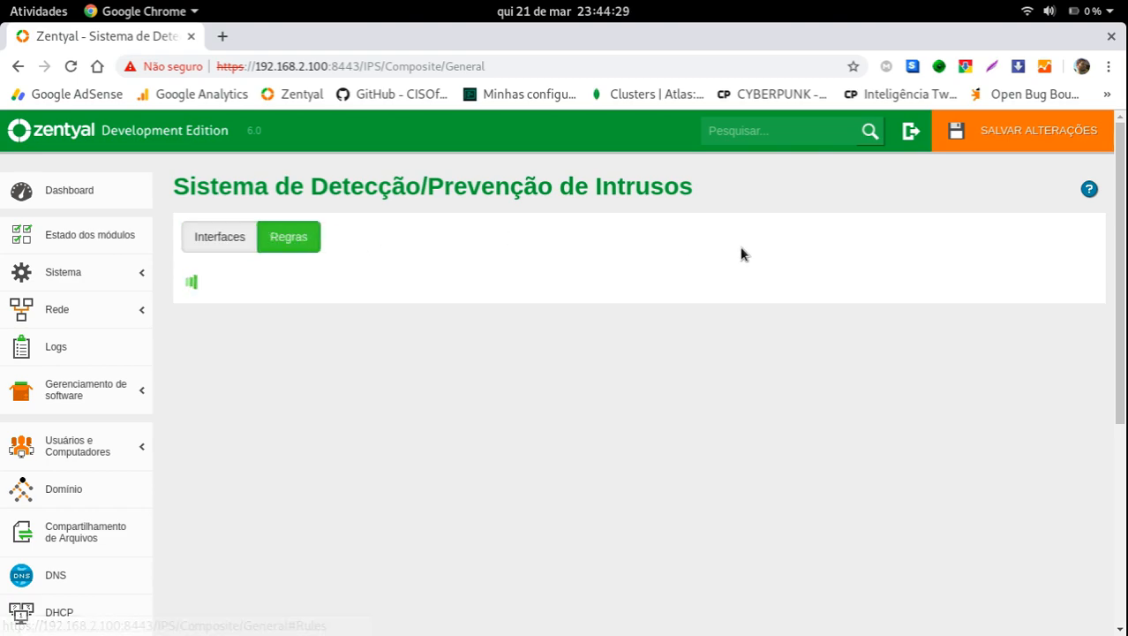
{"action": "scroll", "coordinate": [265, 386], "scroll_direction": "down", "scroll_amount": 3}
{"action": "scroll", "coordinate": [265, 386], "scroll_direction": "up", "scroll_amount": 2}
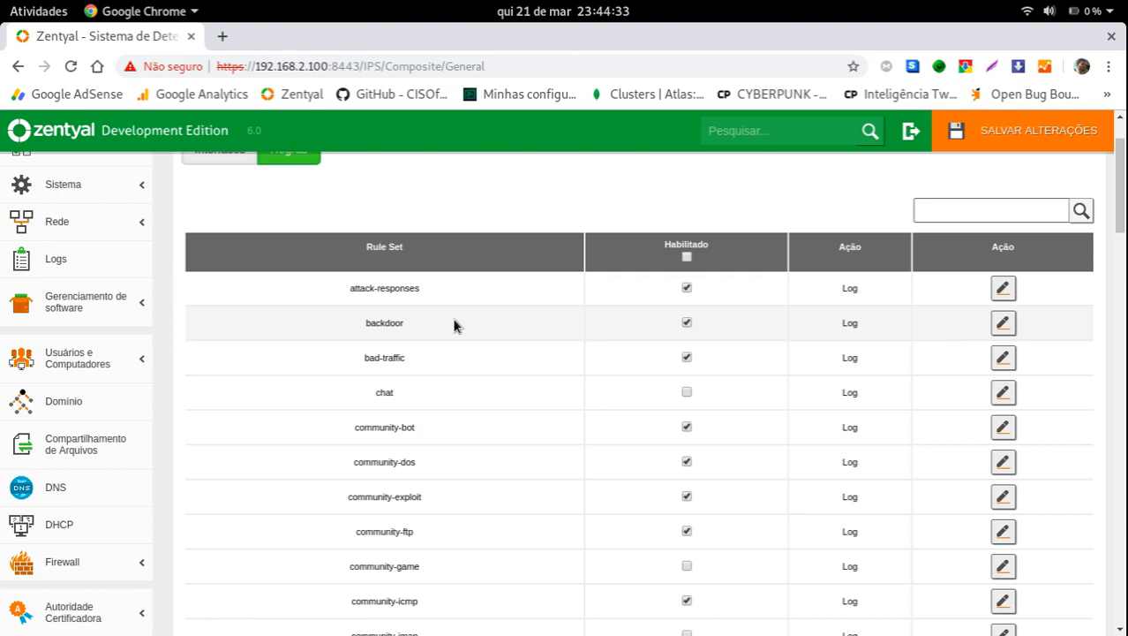
{"action": "mouse_move", "coordinate": [1120, 189]}
{"action": "left_mouse_down"}
{"action": "mouse_move", "coordinate": [1125, 611]}
{"action": "mouse_move", "coordinate": [1124, 180]}
{"action": "left_mouse_up"}
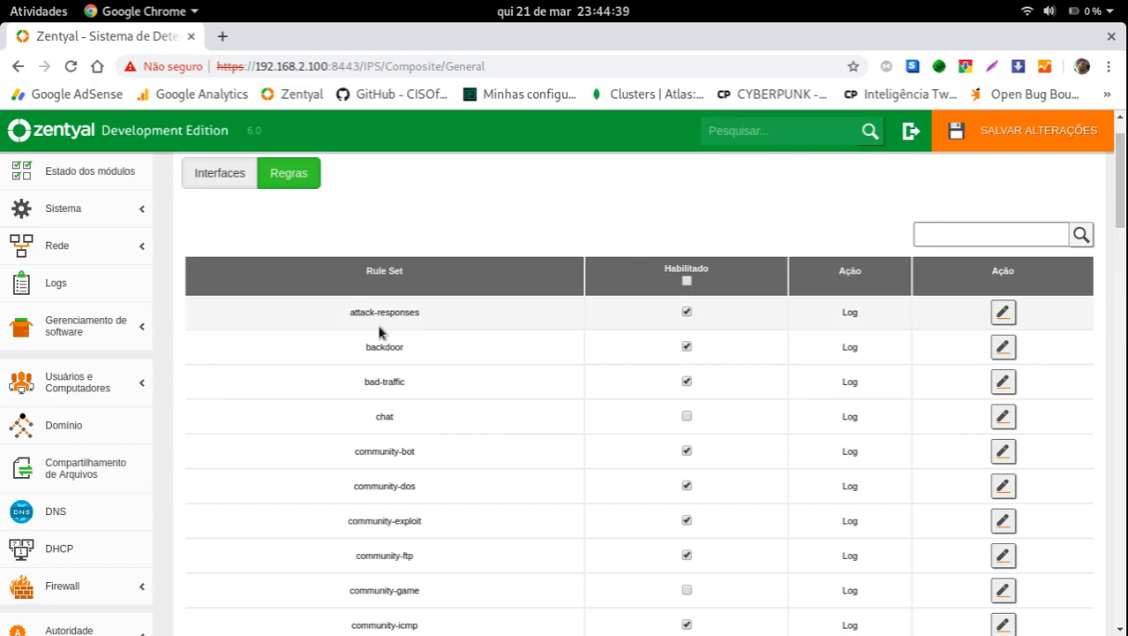
Translate the rules page into Portuguese and highlight the name of the backdoor rule set.
{"action": "right_click", "coordinate": [547, 288]}
{"action": "left_click", "coordinate": [532, 341]}
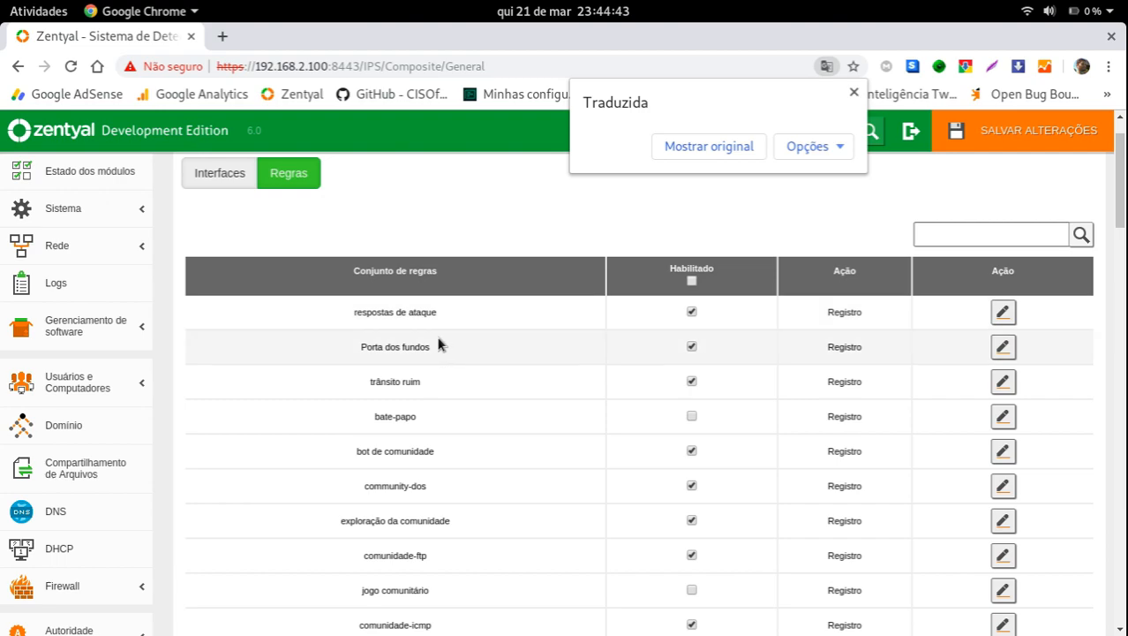
{"action": "left_click", "coordinate": [427, 209]}
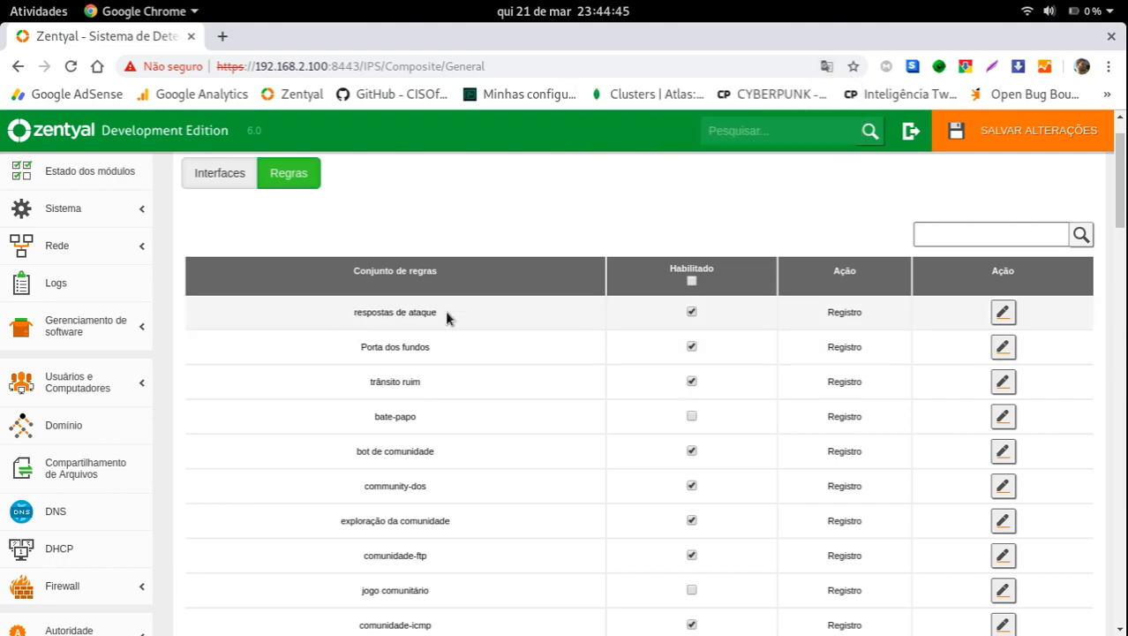
{"action": "left_click_drag", "start_coordinate": [351, 350], "coordinate": [436, 352]}
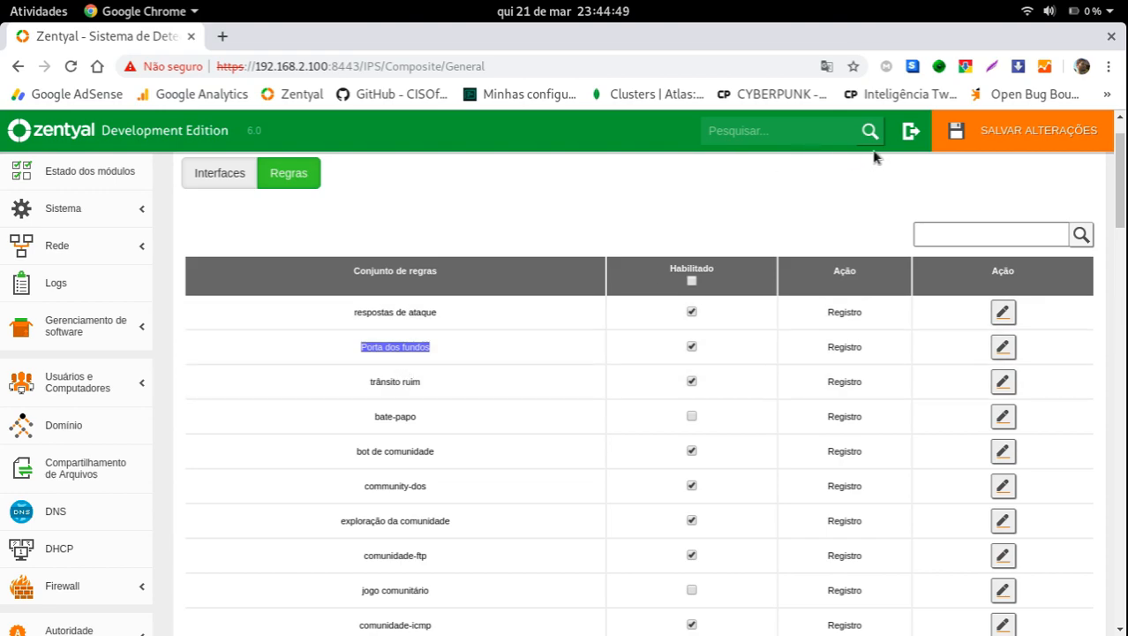
Switch the rules page between its original and translated text and return to the original English rule set names.
{"action": "left_click", "coordinate": [826, 66]}
{"action": "left_click", "coordinate": [816, 147]}
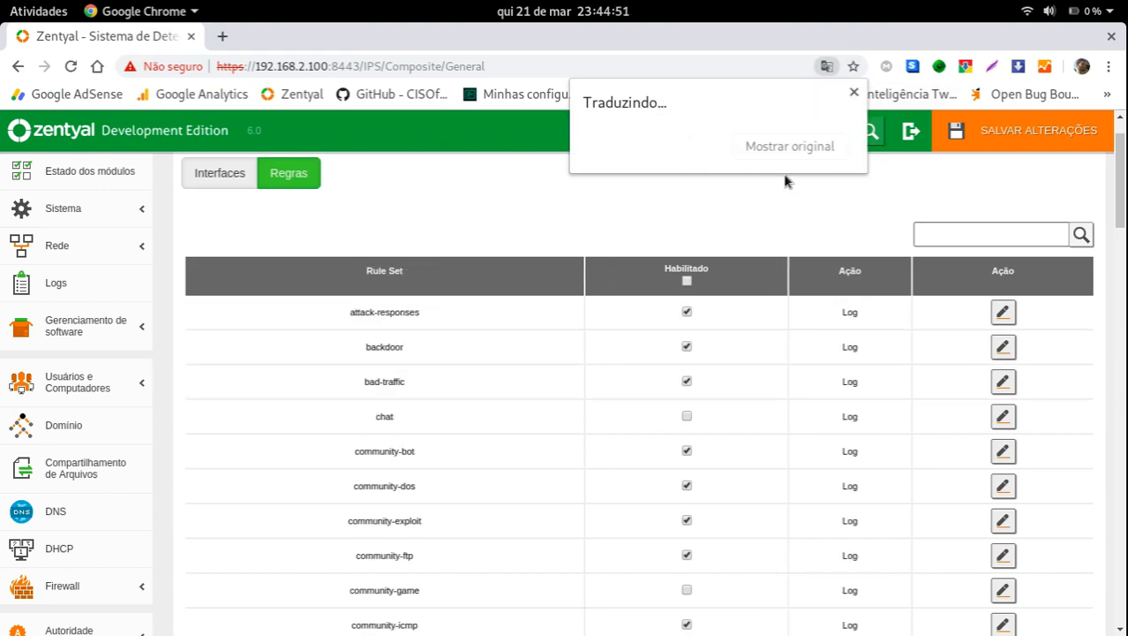
{"action": "left_click", "coordinate": [476, 196]}
{"action": "scroll", "coordinate": [1124, 195], "scroll_direction": "down", "scroll_amount": 3}
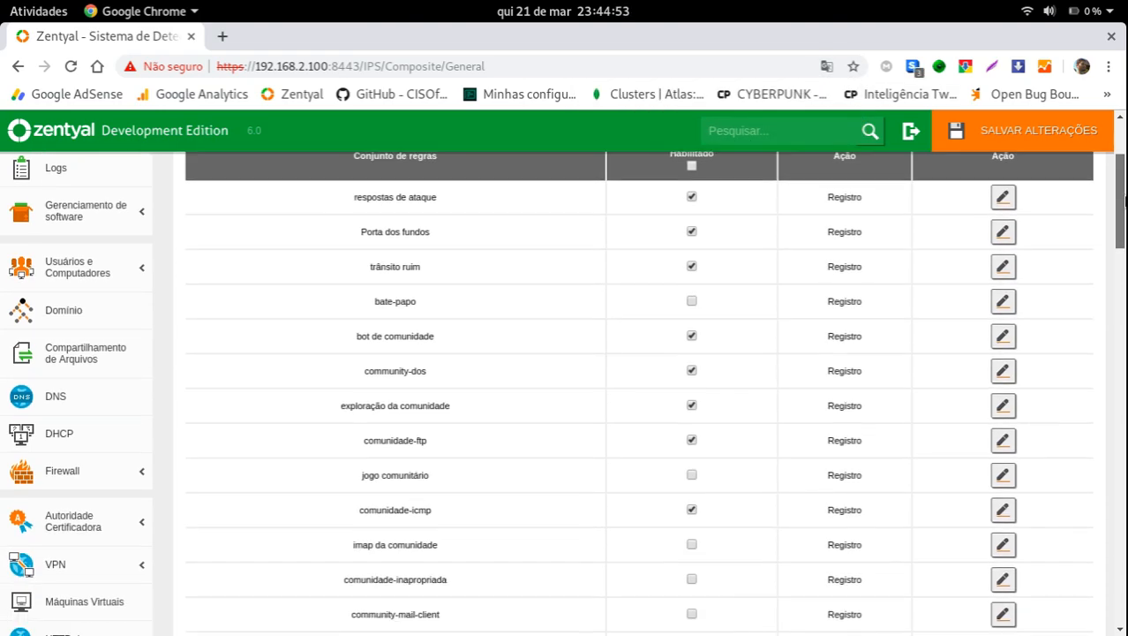
{"action": "scroll", "coordinate": [1023, 177], "scroll_direction": "up", "scroll_amount": 3}
{"action": "right_click", "coordinate": [551, 174]}
{"action": "left_click", "coordinate": [591, 330]}
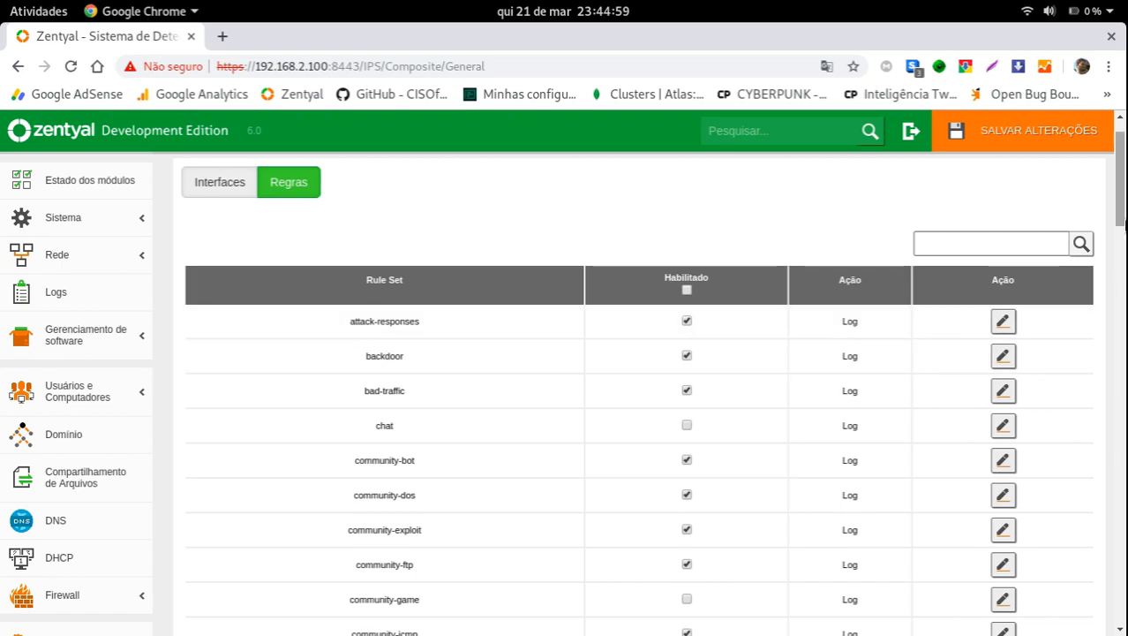
Examine which intrusion detection rule sets are enabled, from the community sets through to the end of the list.
{"action": "scroll", "coordinate": [399, 344], "scroll_direction": "down", "scroll_amount": 1}
{"action": "scroll", "coordinate": [1108, 229], "scroll_direction": "down", "scroll_amount": 2}
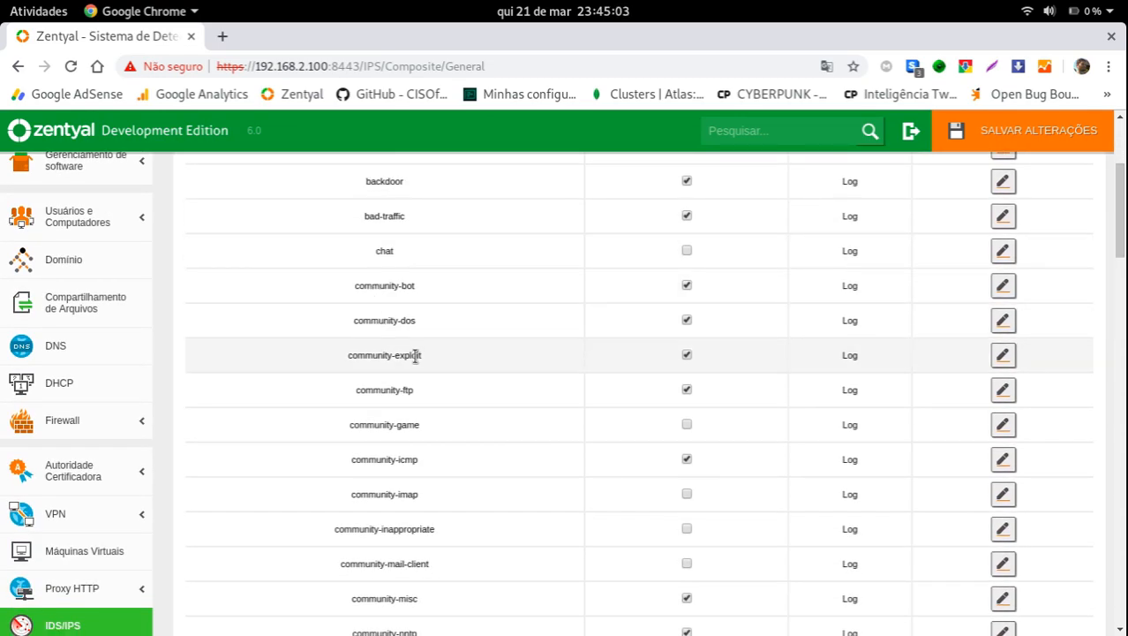
{"action": "scroll", "coordinate": [1124, 298], "scroll_direction": "down", "scroll_amount": 4}
{"action": "left_click_drag", "start_coordinate": [1124, 298], "coordinate": [1124, 329]}
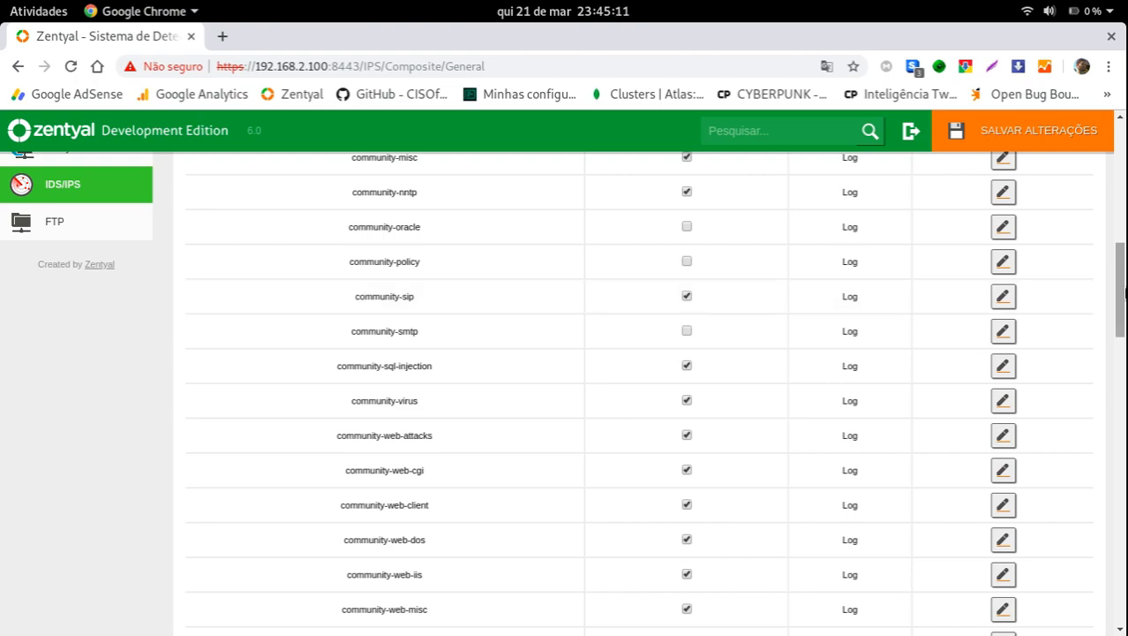
{"action": "left_click_drag", "start_coordinate": [1124, 292], "coordinate": [1126, 331]}
{"action": "scroll", "coordinate": [1125, 331], "scroll_direction": "down", "scroll_amount": 3}
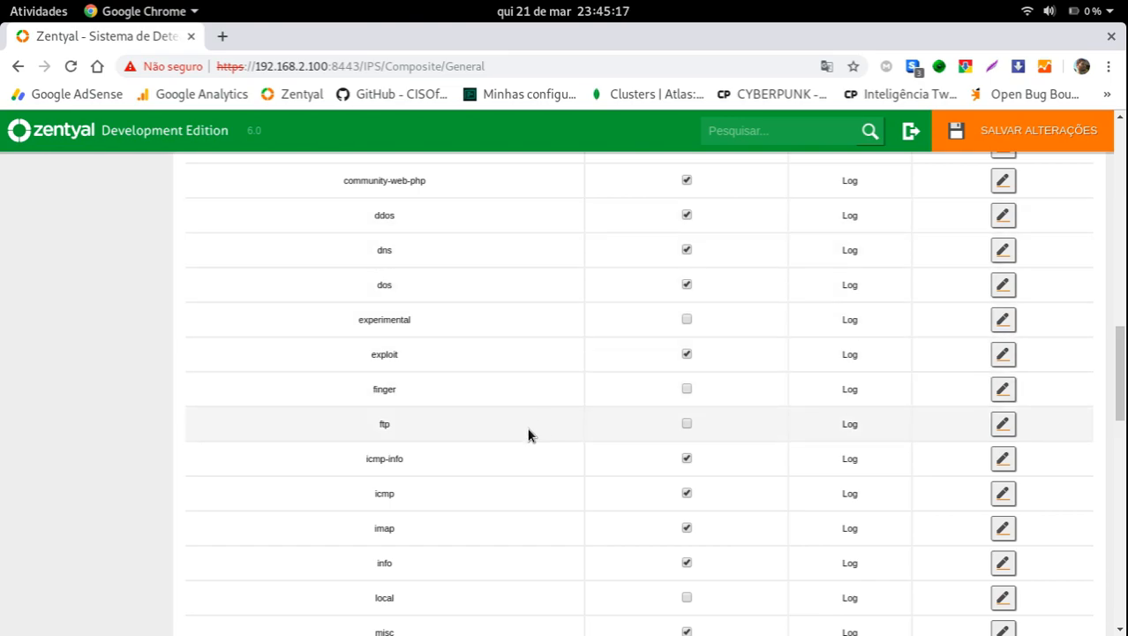
{"action": "scroll", "coordinate": [1125, 423], "scroll_direction": "down", "scroll_amount": 2}
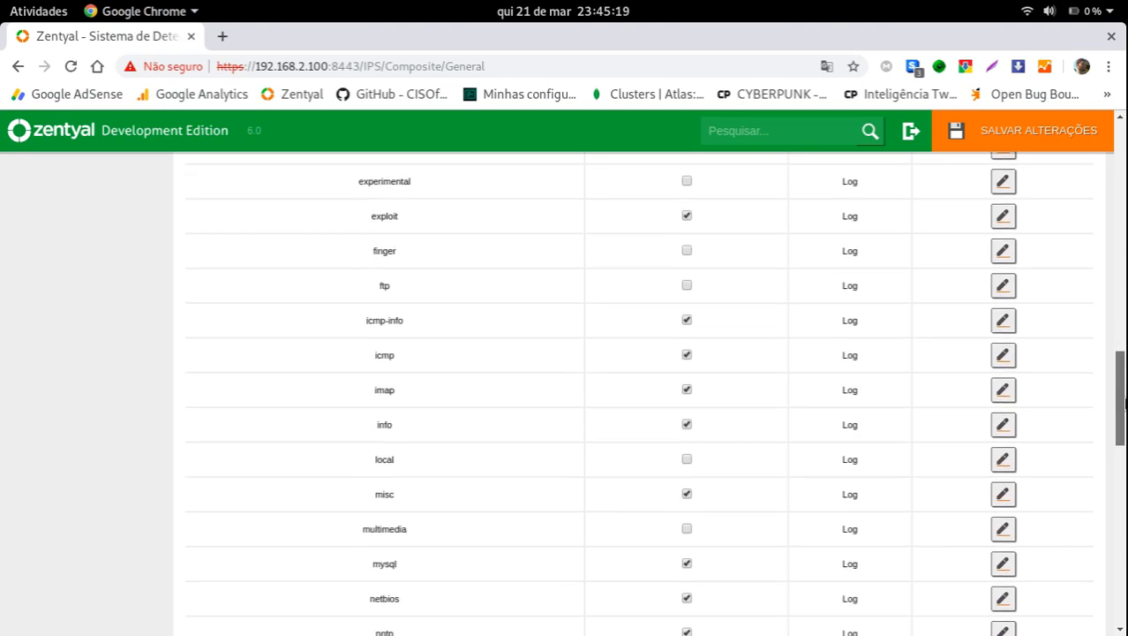
{"action": "scroll", "coordinate": [1125, 426], "scroll_direction": "down", "scroll_amount": 3}
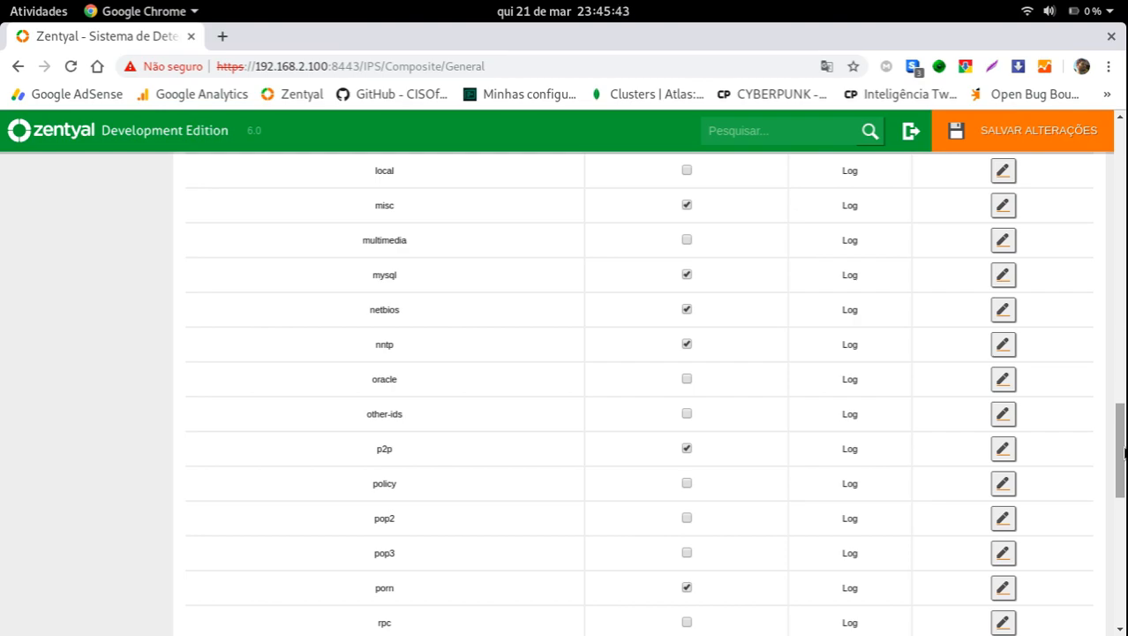
{"action": "scroll", "coordinate": [2, 371], "scroll_direction": "down", "scroll_amount": 4}
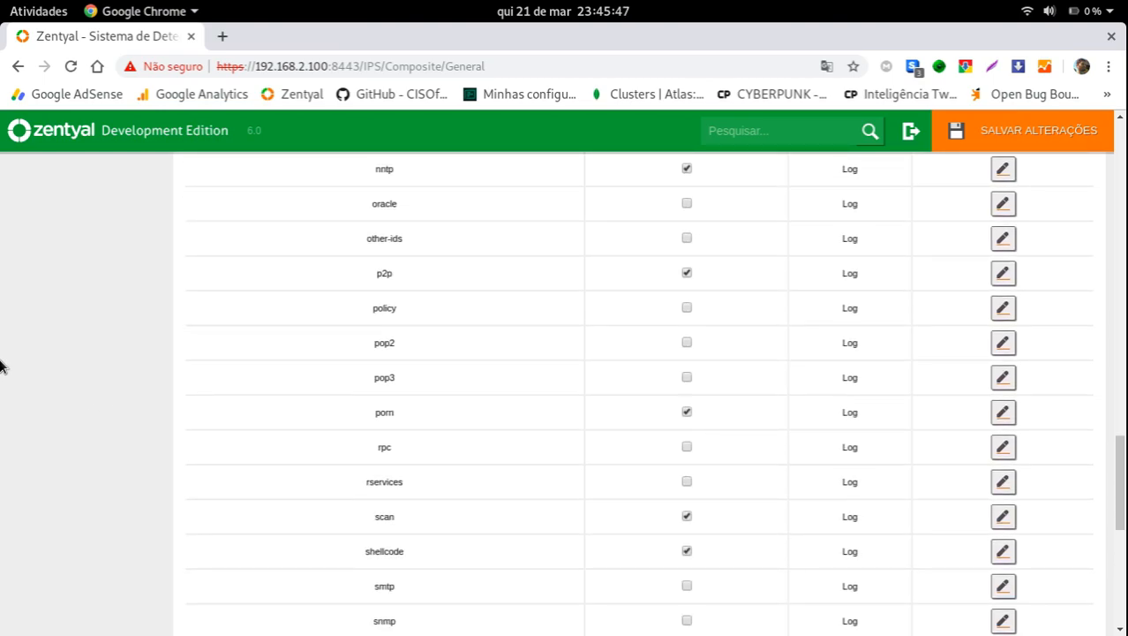
{"action": "scroll", "coordinate": [2, 366], "scroll_direction": "down", "scroll_amount": 5}
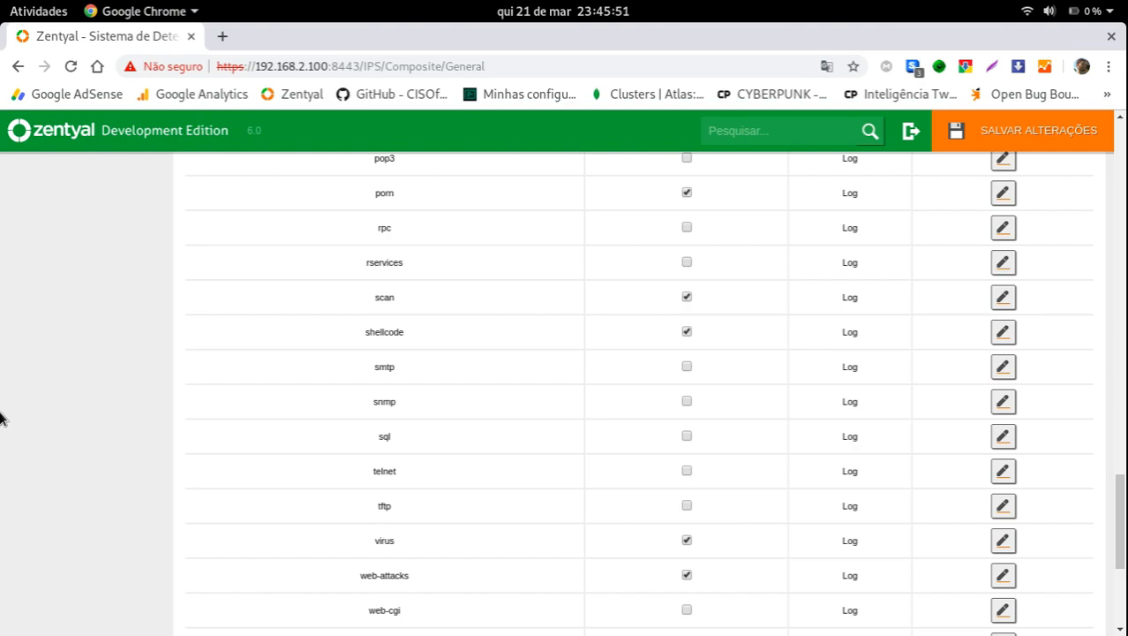
{"action": "scroll", "coordinate": [191, 339], "scroll_direction": "down", "scroll_amount": 4}
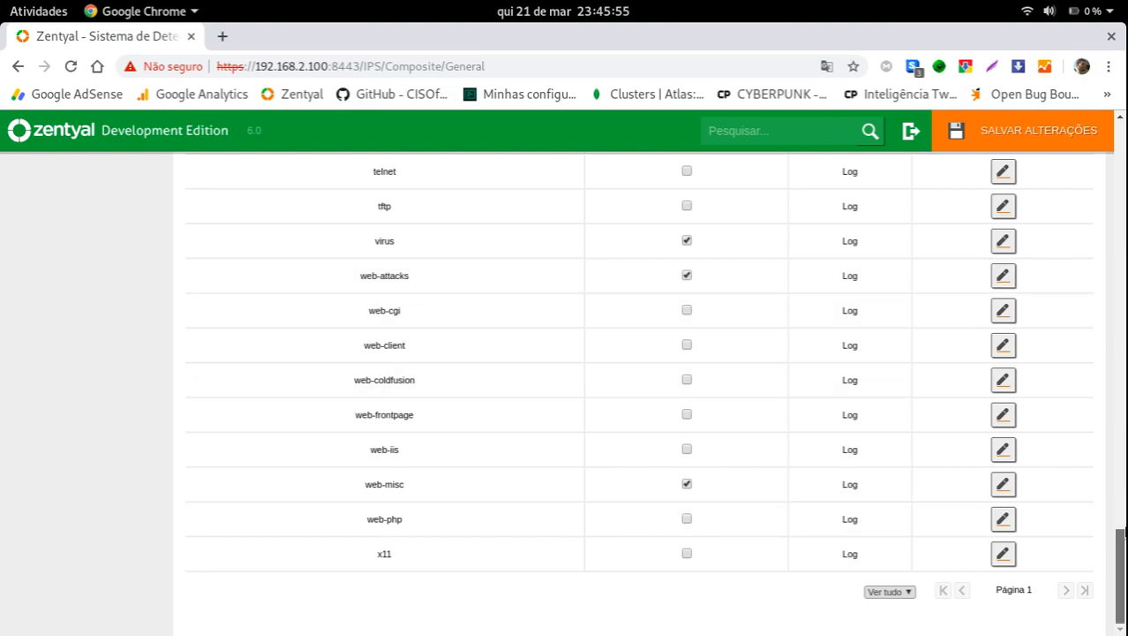
Open the FTP server settings, highlight the anonymous access description and view its available access options.
{"action": "left_click_drag", "start_coordinate": [1123, 556], "coordinate": [1122, 235]}
{"action": "left_click", "coordinate": [56, 408]}
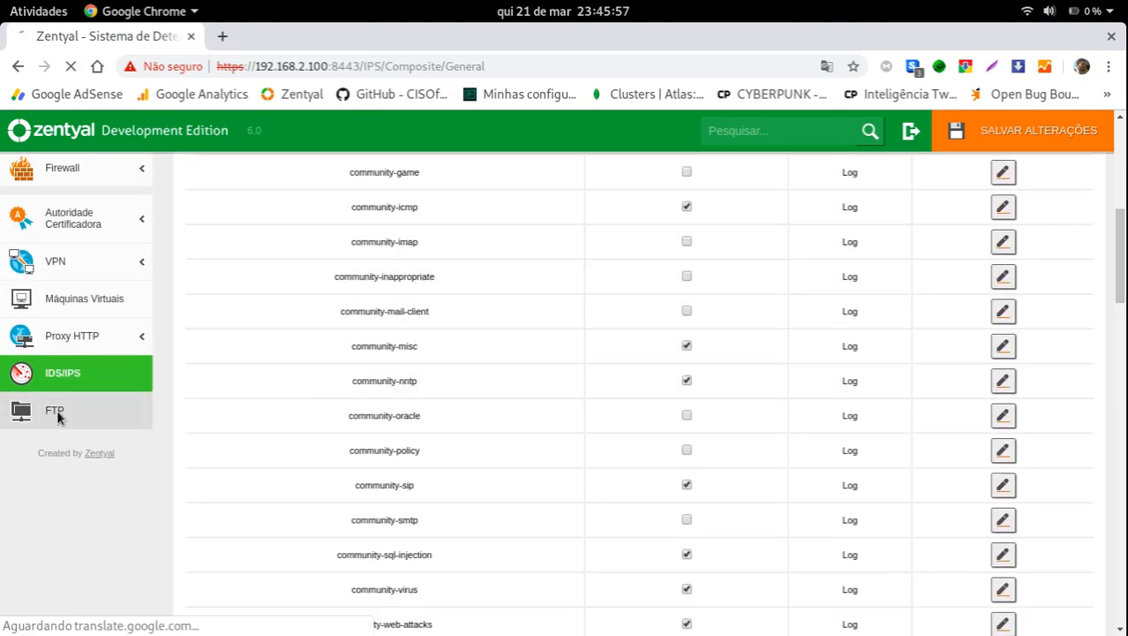
{"action": "scroll", "coordinate": [269, 362], "scroll_direction": "down", "scroll_amount": 2}
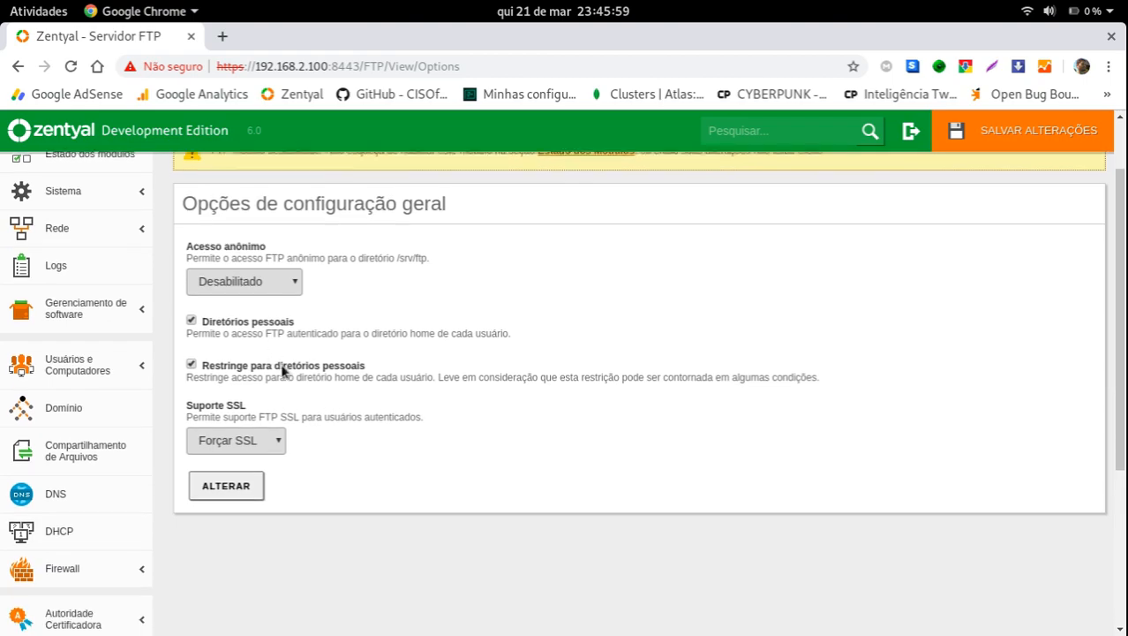
{"action": "left_click", "coordinate": [256, 281]}
{"action": "left_click", "coordinate": [224, 298]}
{"action": "left_click_drag", "start_coordinate": [202, 252], "coordinate": [449, 256]}
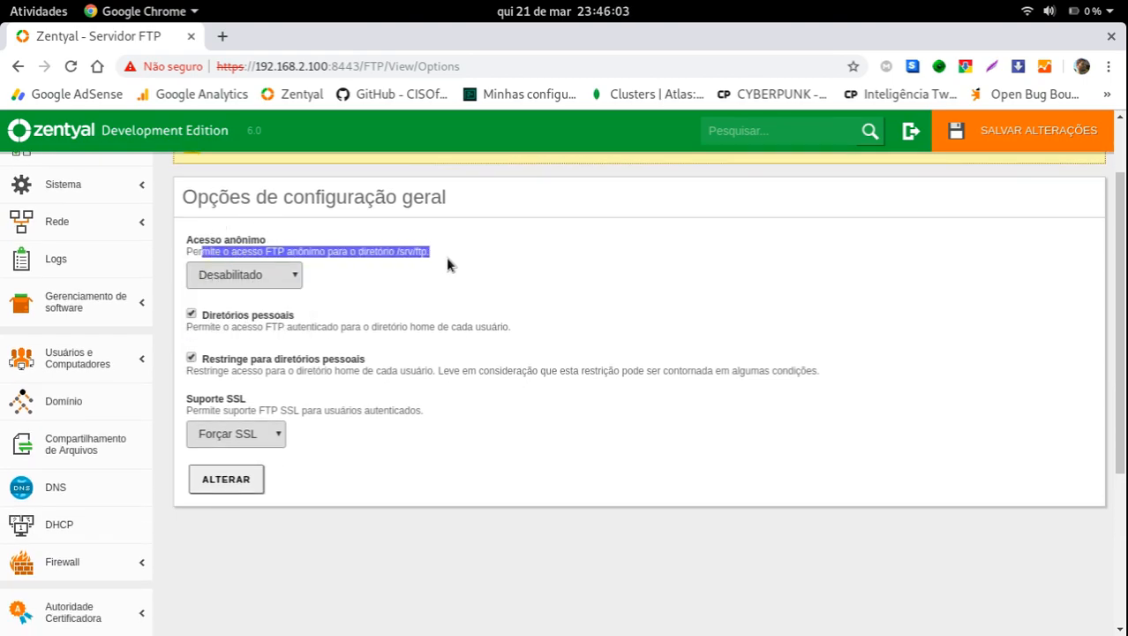
{"action": "left_click", "coordinate": [259, 275]}
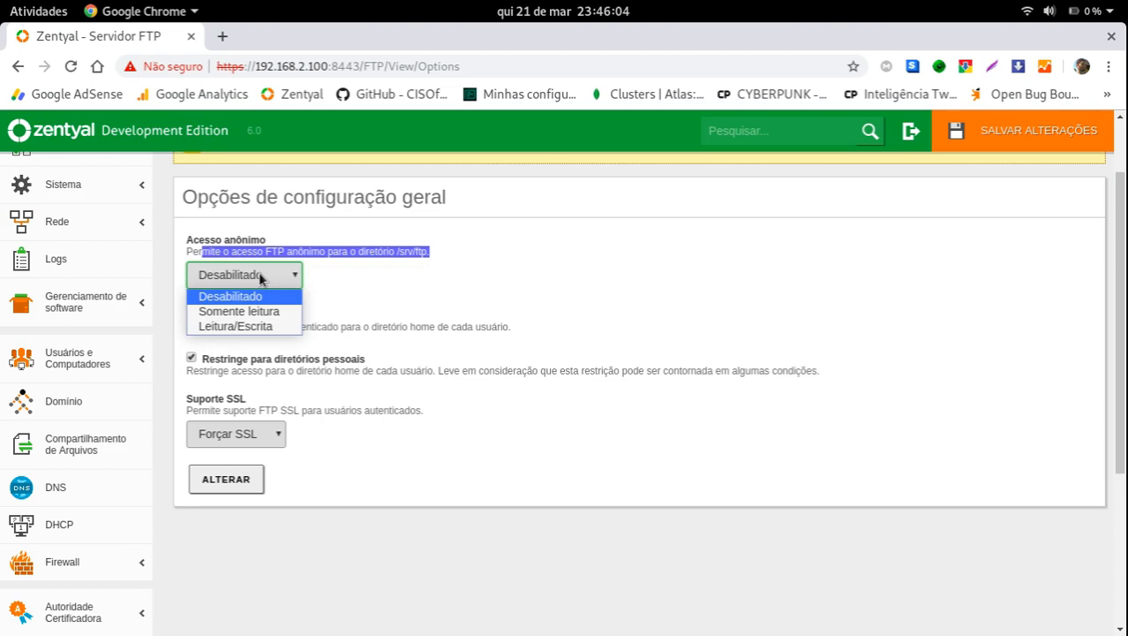
{"action": "left_click", "coordinate": [382, 302]}
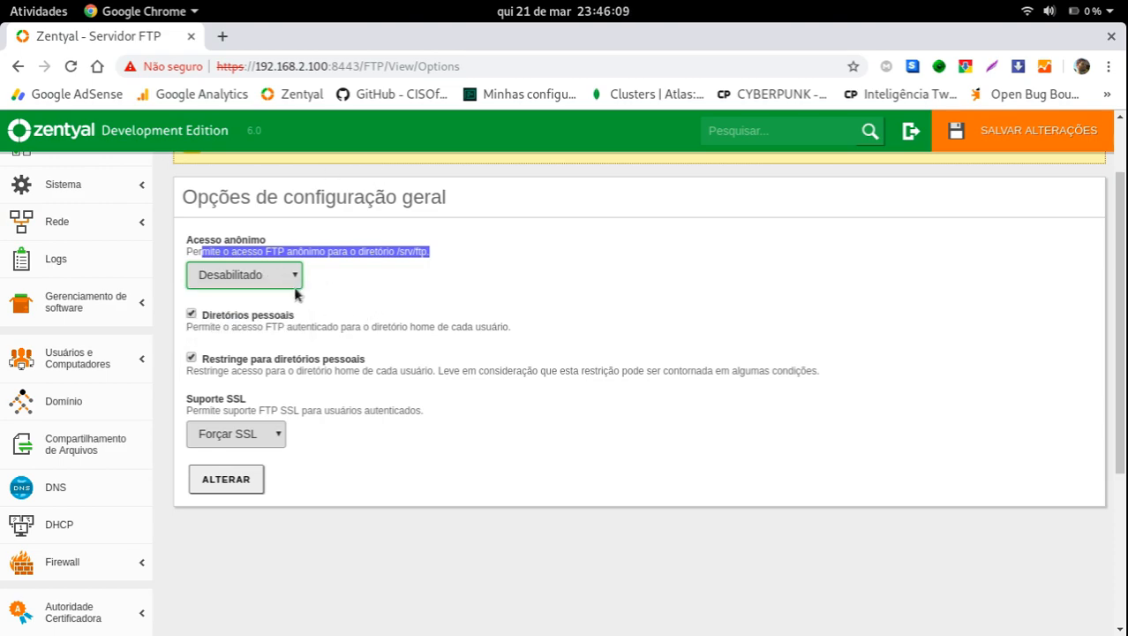
Examine the SSL support options of the FTP server, keeping Forçar SSL selected.
{"action": "left_click", "coordinate": [264, 441]}
{"action": "left_click", "coordinate": [298, 457]}
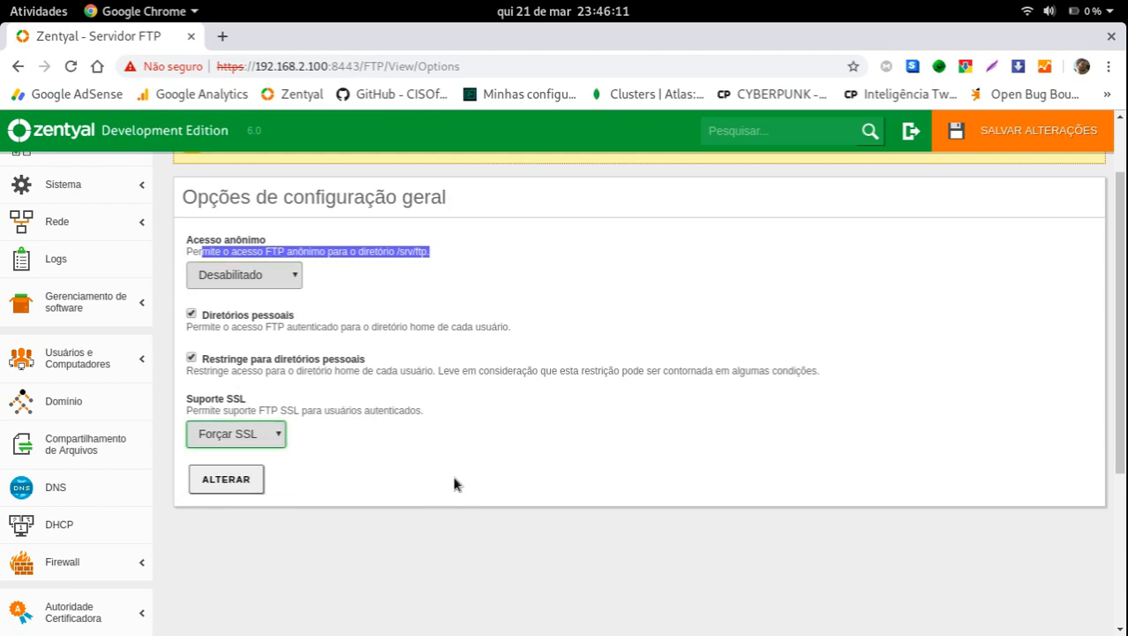
{"action": "left_click", "coordinate": [281, 440]}
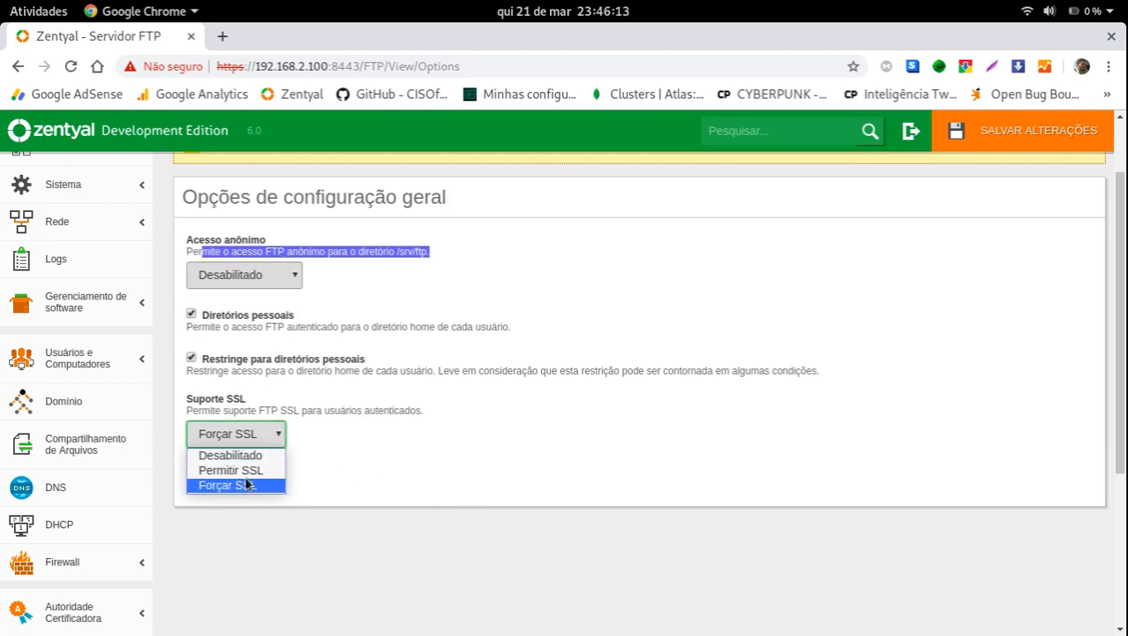
{"action": "left_click", "coordinate": [248, 470]}
{"action": "left_click", "coordinate": [259, 438]}
{"action": "left_click", "coordinate": [227, 485]}
{"action": "left_click", "coordinate": [256, 469]}
{"action": "scroll", "coordinate": [388, 466], "scroll_direction": "up", "scroll_amount": 2}
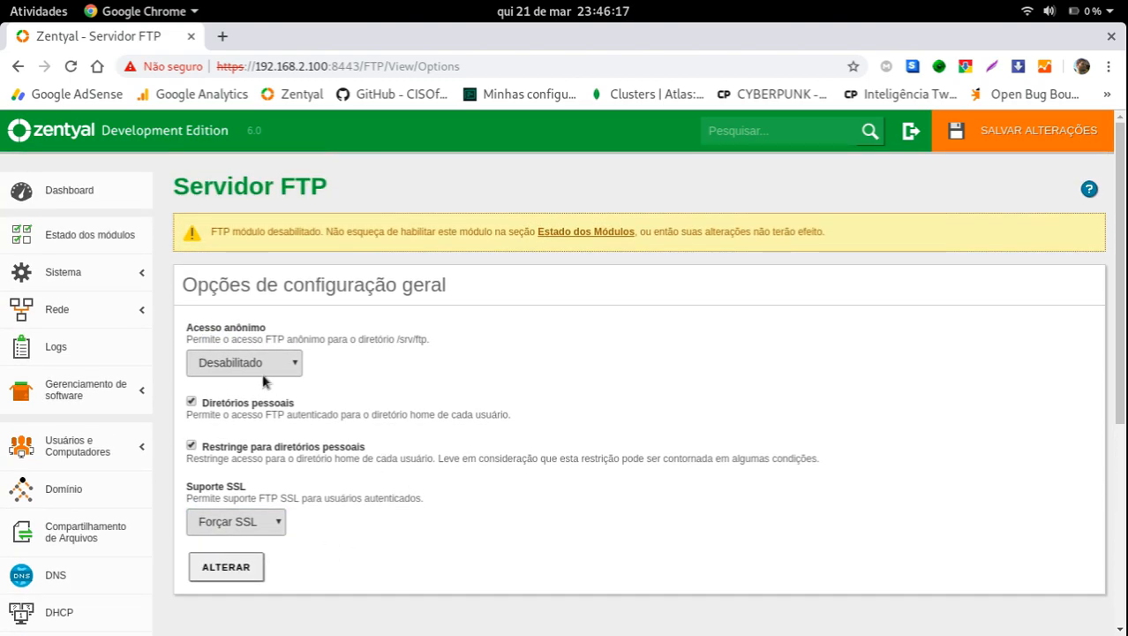
Return to the dashboard and restart the Antivirus module from the module status list.
{"action": "left_click", "coordinate": [94, 195]}
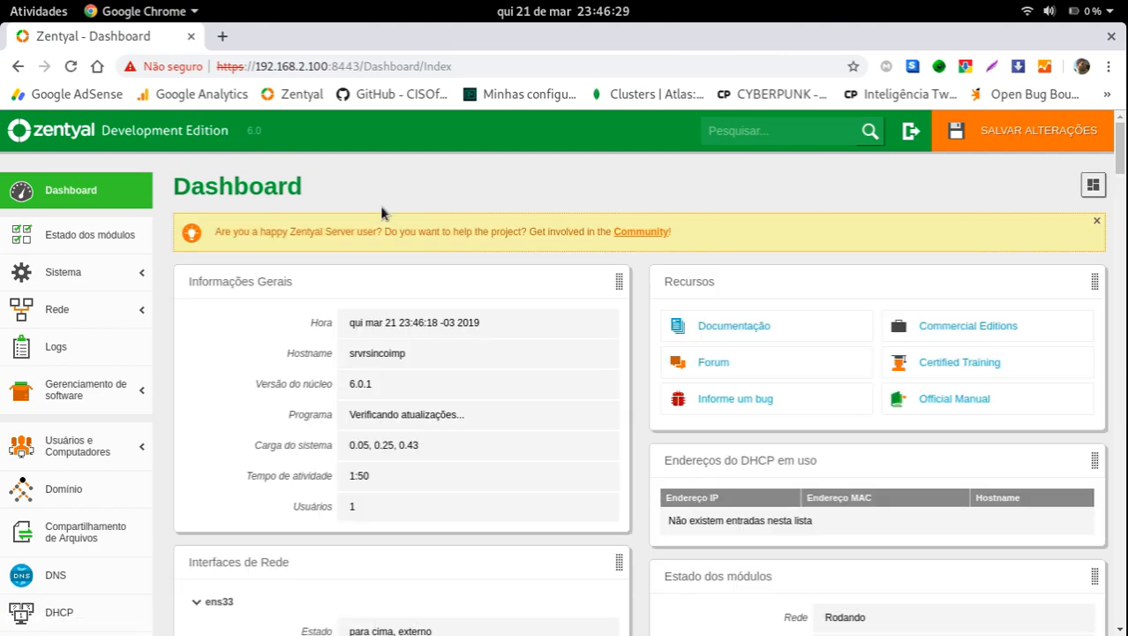
{"action": "scroll", "coordinate": [425, 267], "scroll_direction": "down", "scroll_amount": 6}
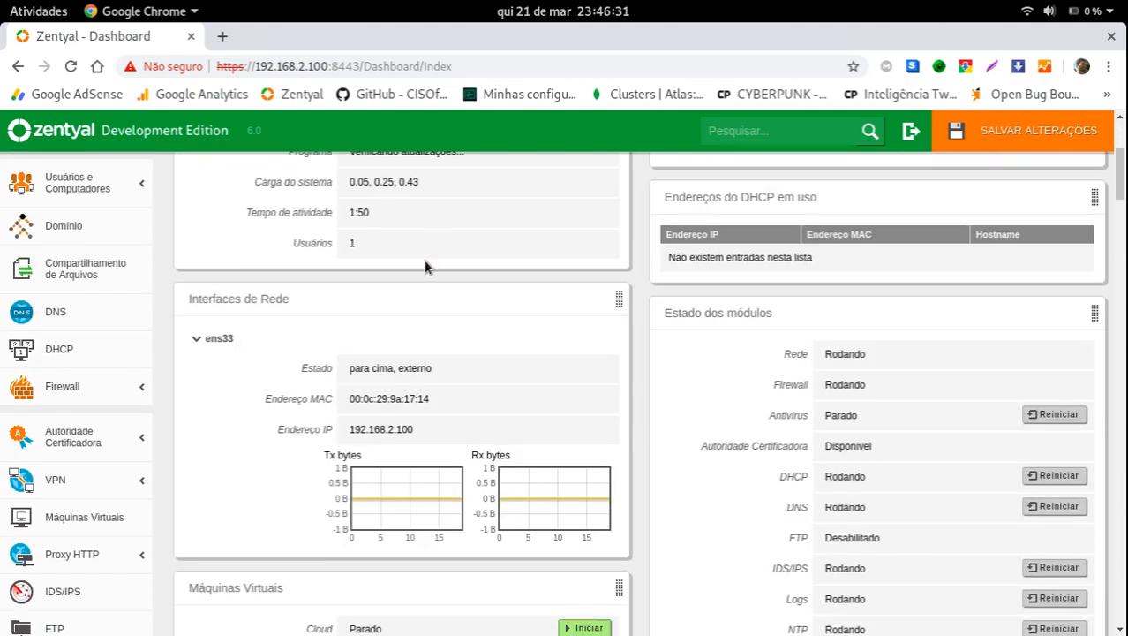
{"action": "scroll", "coordinate": [425, 266], "scroll_direction": "up", "scroll_amount": 2}
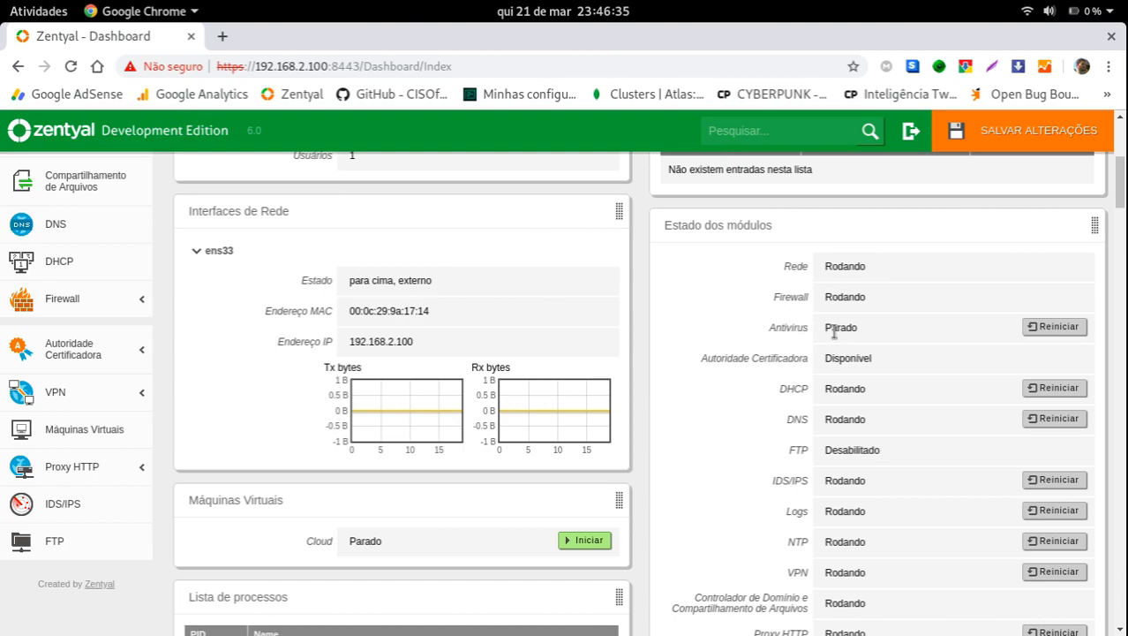
{"action": "left_click", "coordinate": [1048, 329]}
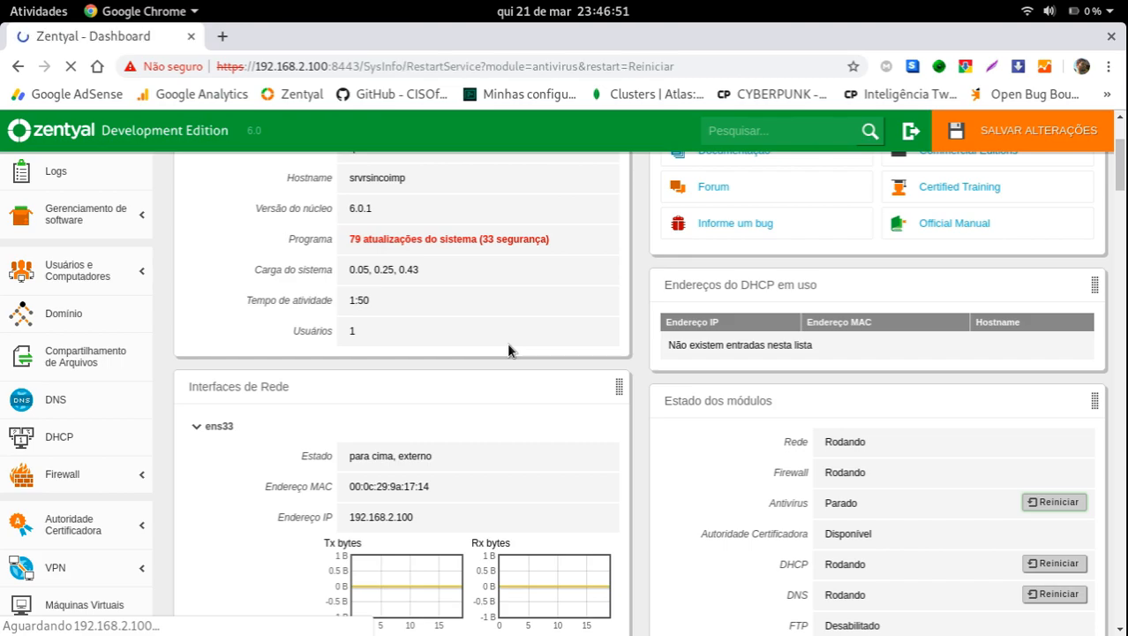
Check the Antivirus module's state and review the general information and network interface summary on the dashboard.
{"action": "scroll", "coordinate": [507, 346], "scroll_direction": "down", "scroll_amount": 3}
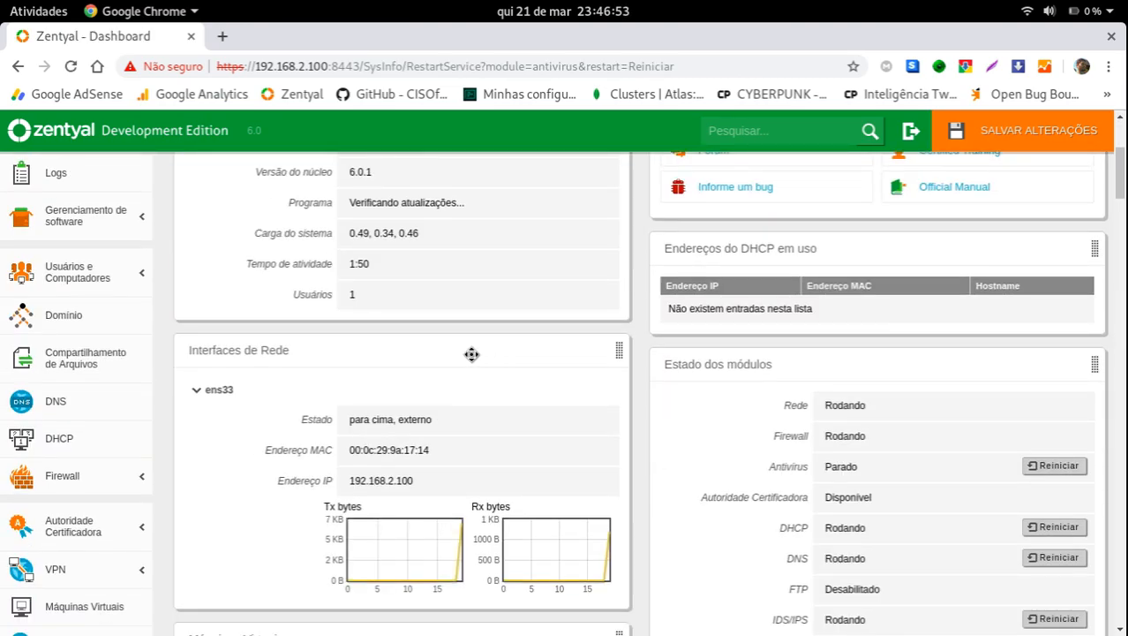
{"action": "scroll", "coordinate": [454, 368], "scroll_direction": "up", "scroll_amount": 2}
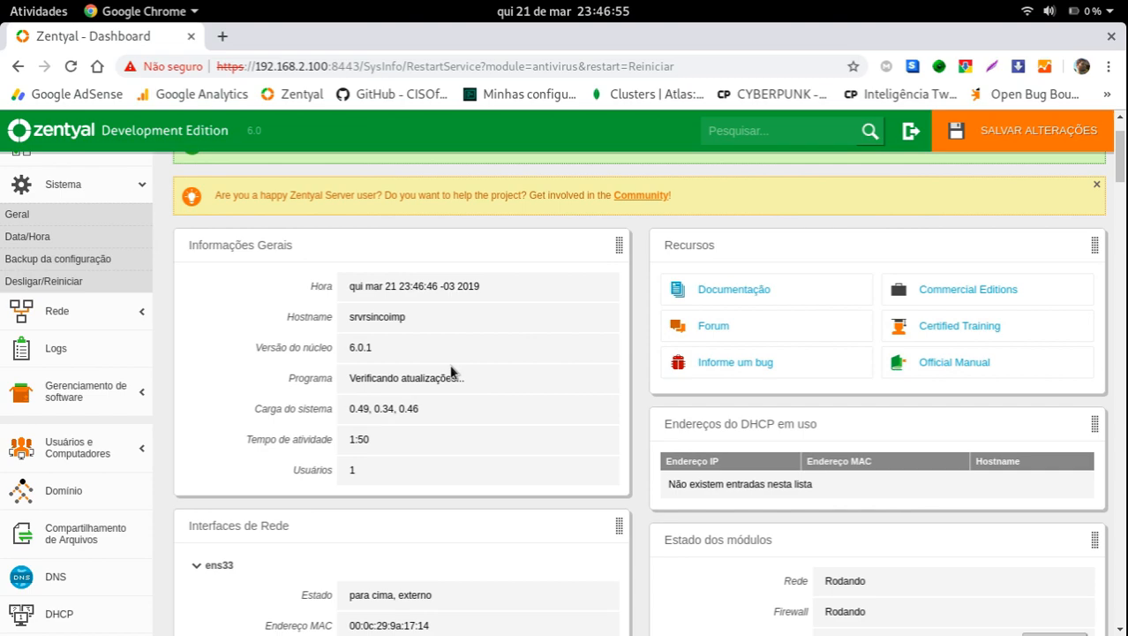
{"action": "scroll", "coordinate": [284, 343], "scroll_direction": "up", "scroll_amount": 1}
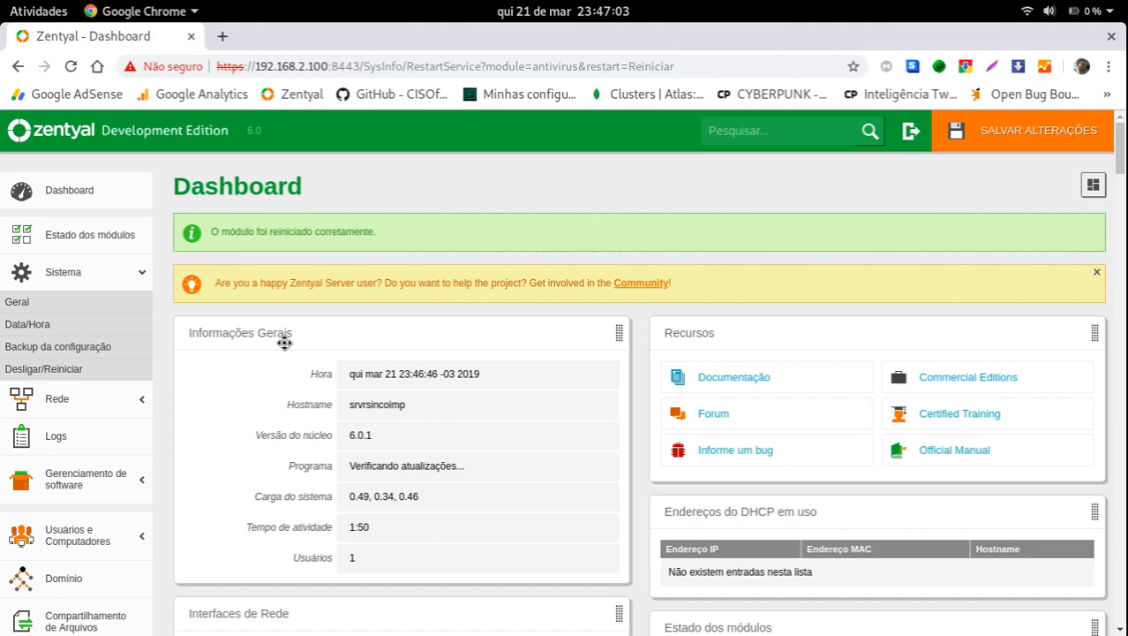
{"action": "scroll", "coordinate": [225, 355], "scroll_direction": "down", "scroll_amount": 5}
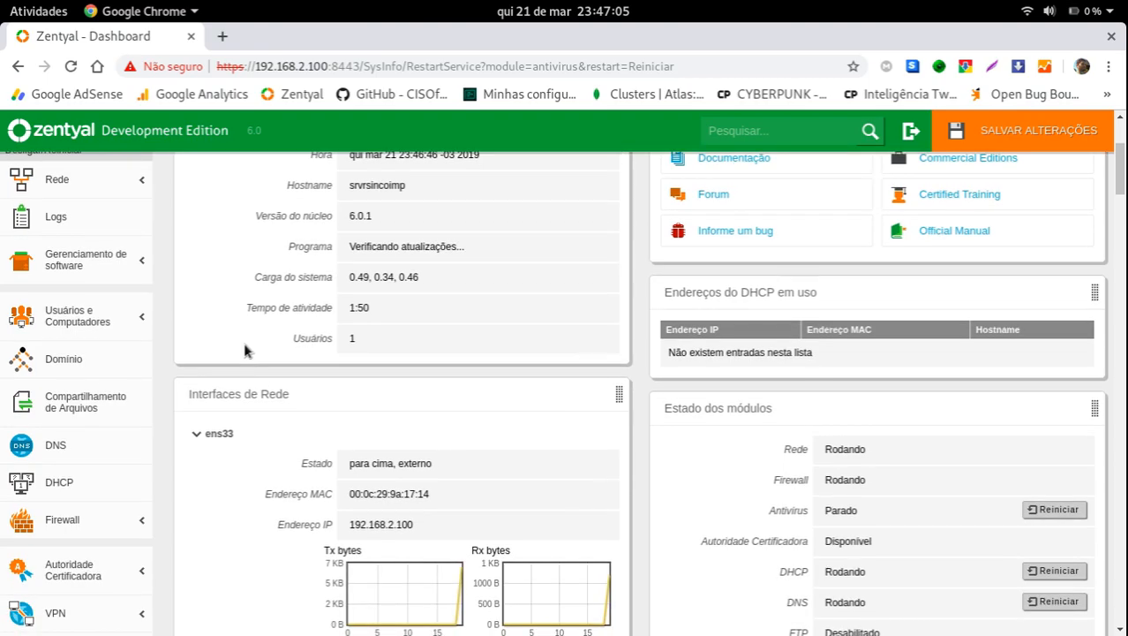
Reload the dashboard and review its general information, network interfaces, virtual machines, process list and module statuses.
{"action": "scroll", "coordinate": [483, 342], "scroll_direction": "down", "scroll_amount": 4}
{"action": "left_click_drag", "start_coordinate": [1121, 205], "coordinate": [1126, 123]}
{"action": "left_click", "coordinate": [101, 184]}
{"action": "scroll", "coordinate": [108, 291], "scroll_direction": "down", "scroll_amount": 2}
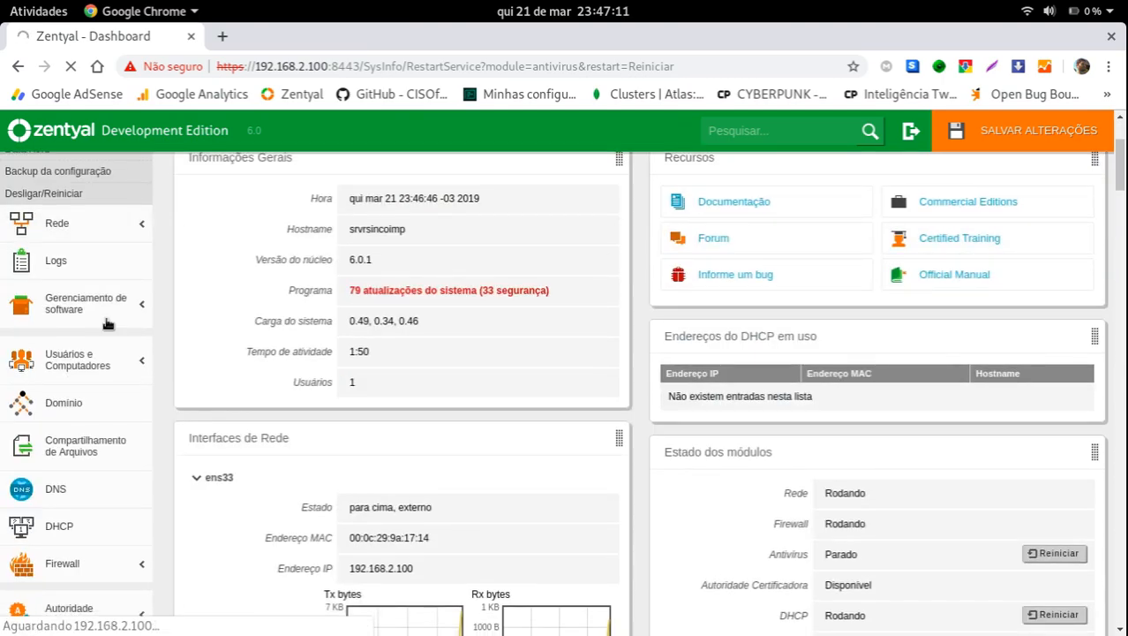
{"action": "scroll", "coordinate": [85, 279], "scroll_direction": "down", "scroll_amount": 4}
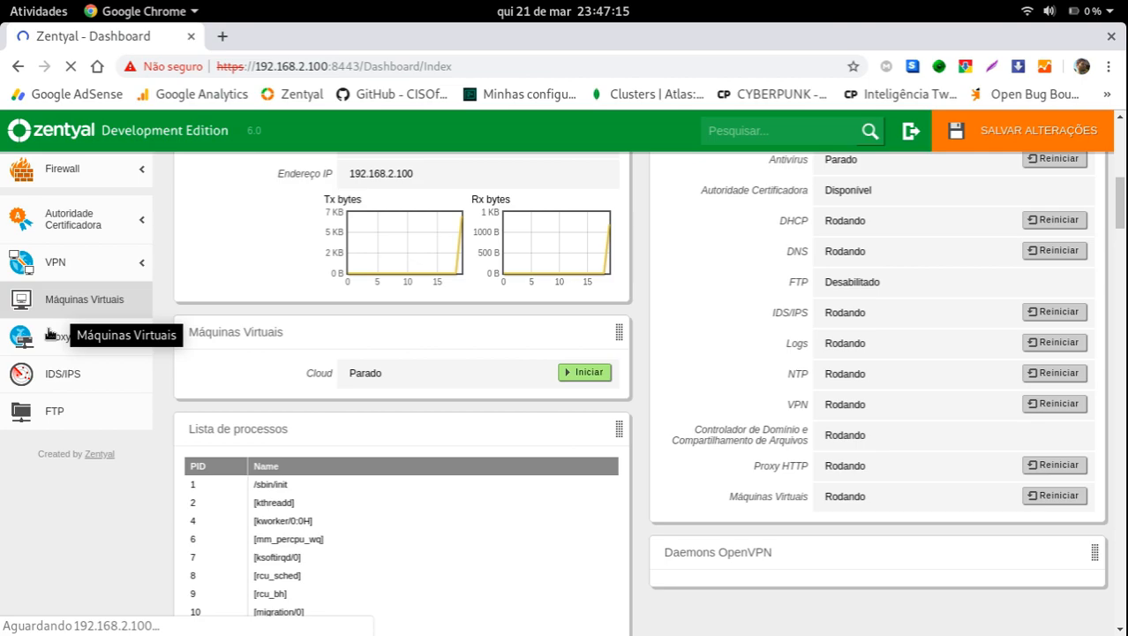
{"action": "scroll", "coordinate": [260, 295], "scroll_direction": "down", "scroll_amount": 15}
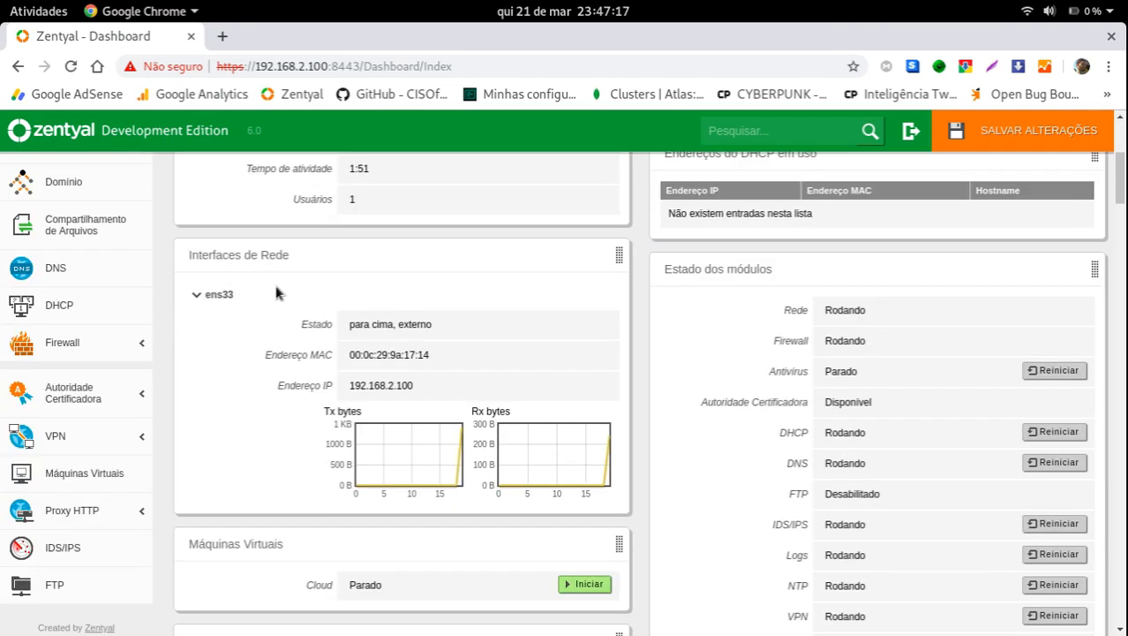
{"action": "scroll", "coordinate": [243, 298], "scroll_direction": "down", "scroll_amount": 5}
{"action": "left_click_drag", "start_coordinate": [1124, 325], "coordinate": [1124, 135]}
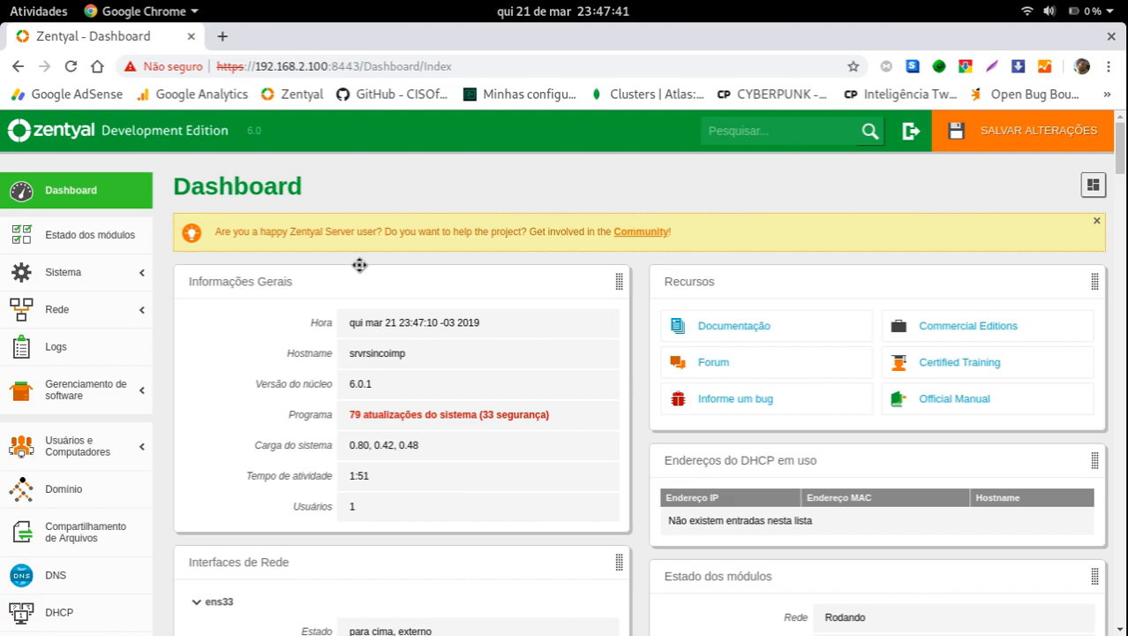
{"action": "left_click", "coordinate": [222, 37]}
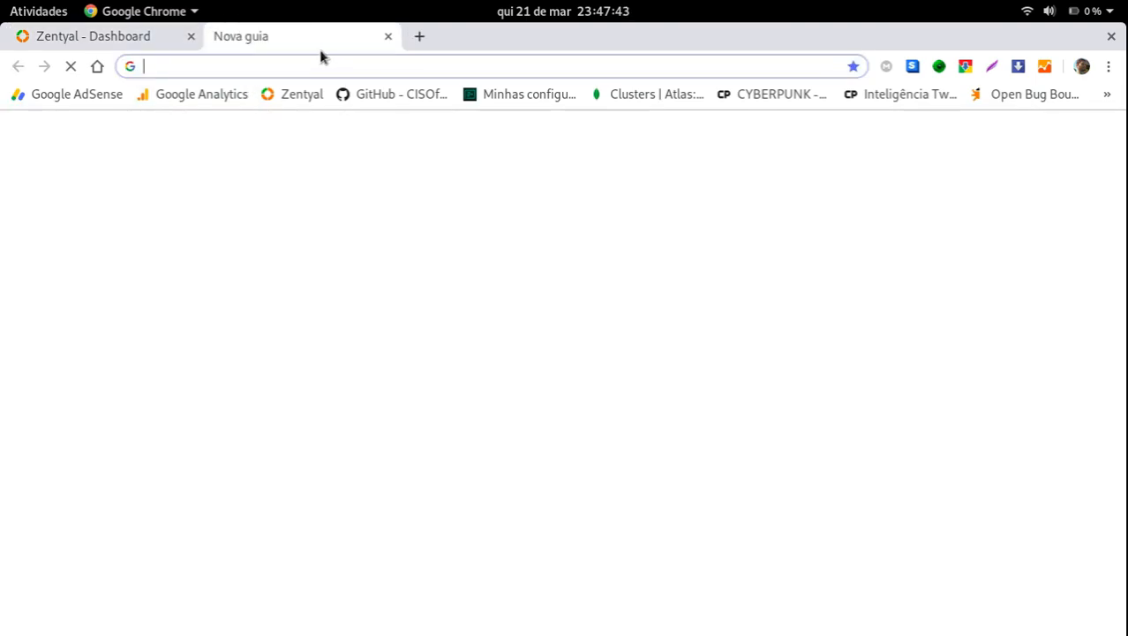
{"action": "left_click", "coordinate": [388, 36]}
{"action": "scroll", "coordinate": [201, 262], "scroll_direction": "down", "scroll_amount": 3}
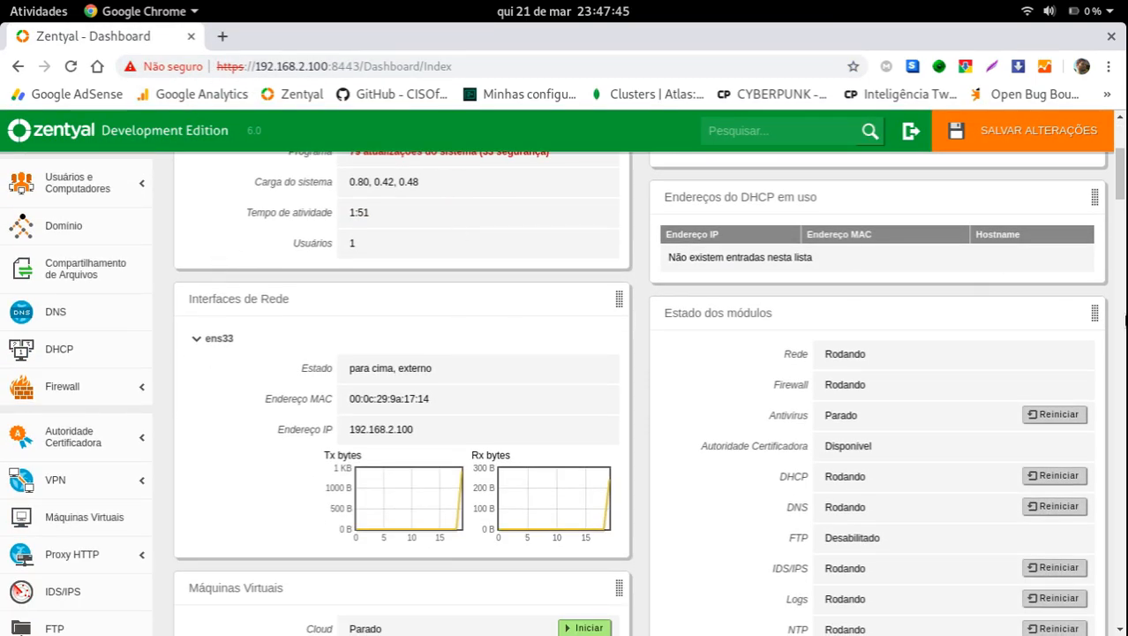
{"action": "left_click_drag", "start_coordinate": [1121, 184], "coordinate": [1121, 151]}
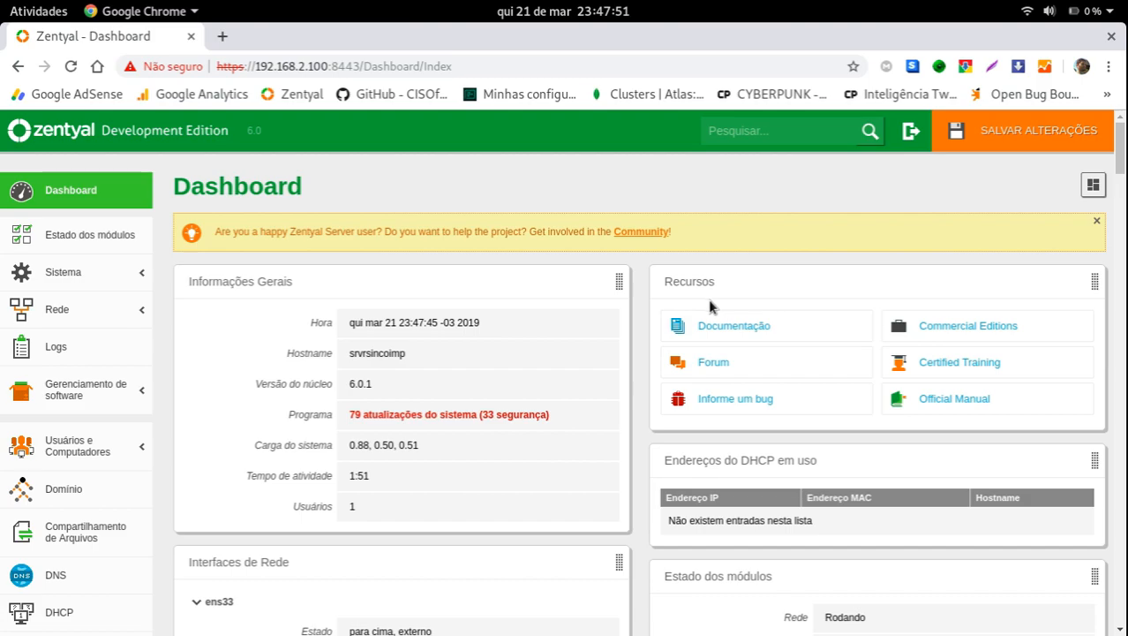
Highlight the dashboard notice inviting users to get involved in the Community, and clear the text selection.
{"action": "triple_click", "coordinate": [302, 232]}
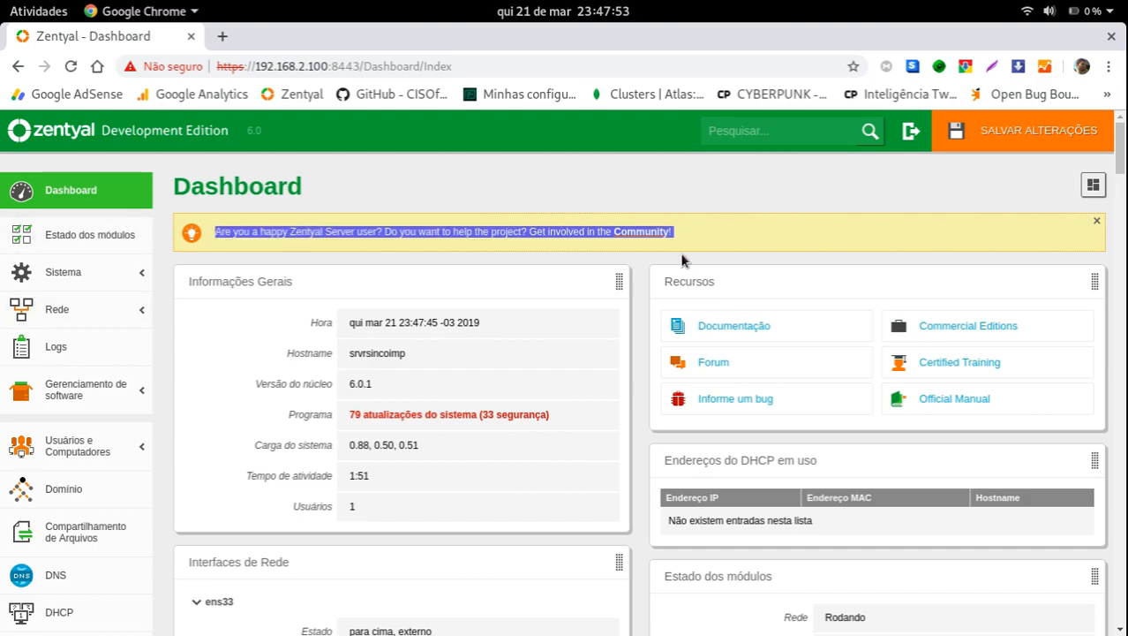
{"action": "mouse_move", "coordinate": [1122, 158]}
{"action": "left_mouse_down"}
{"action": "mouse_move", "coordinate": [1123, 609]}
{"action": "mouse_move", "coordinate": [1120, 150]}
{"action": "left_mouse_up"}
{"action": "left_click", "coordinate": [421, 201]}
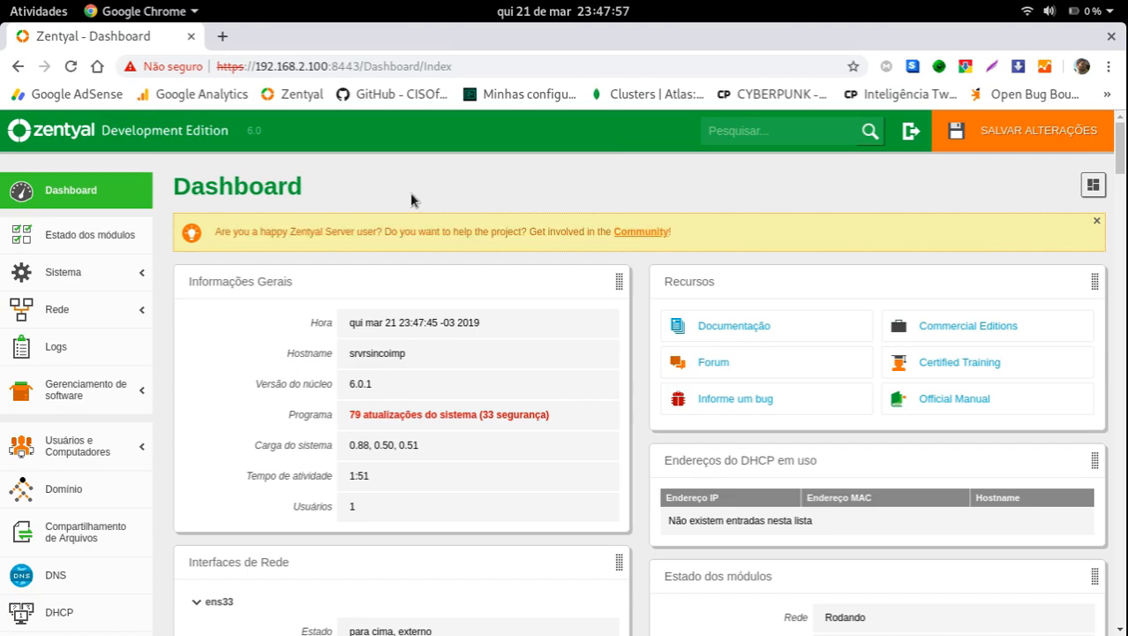